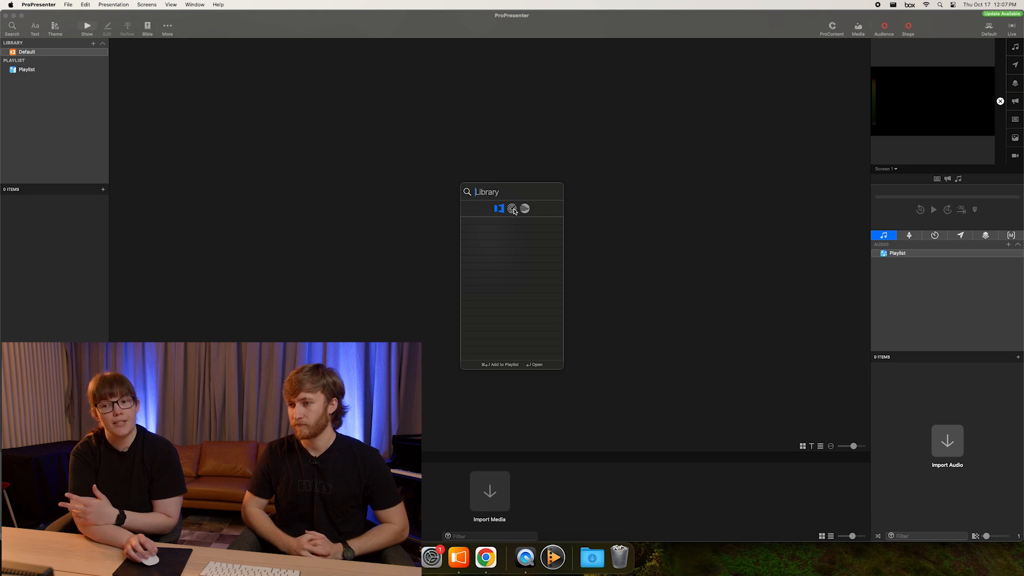
- Look through the sources available in the search window, including the library, and close it
left_click(512, 210)
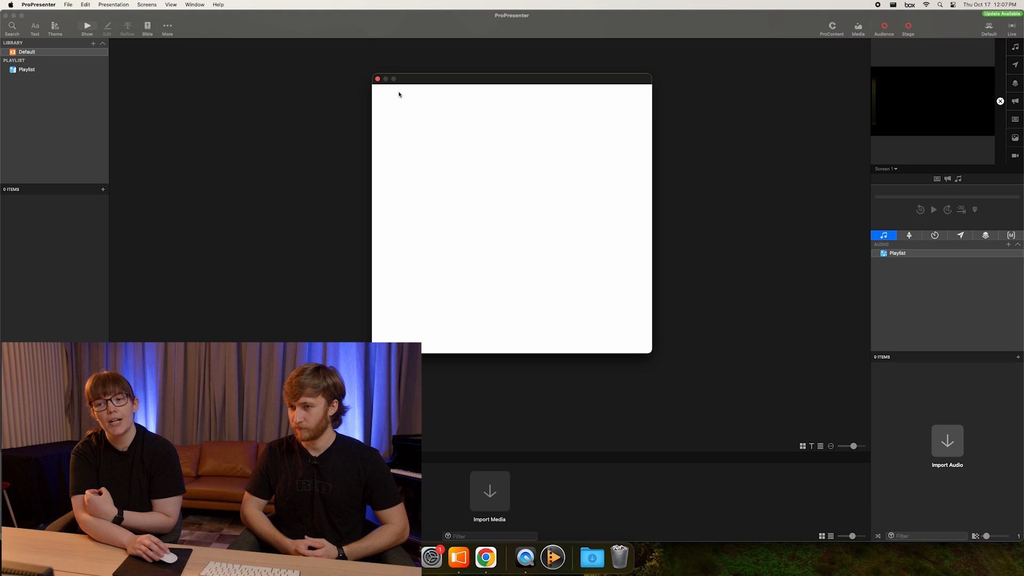
left_click(377, 79)
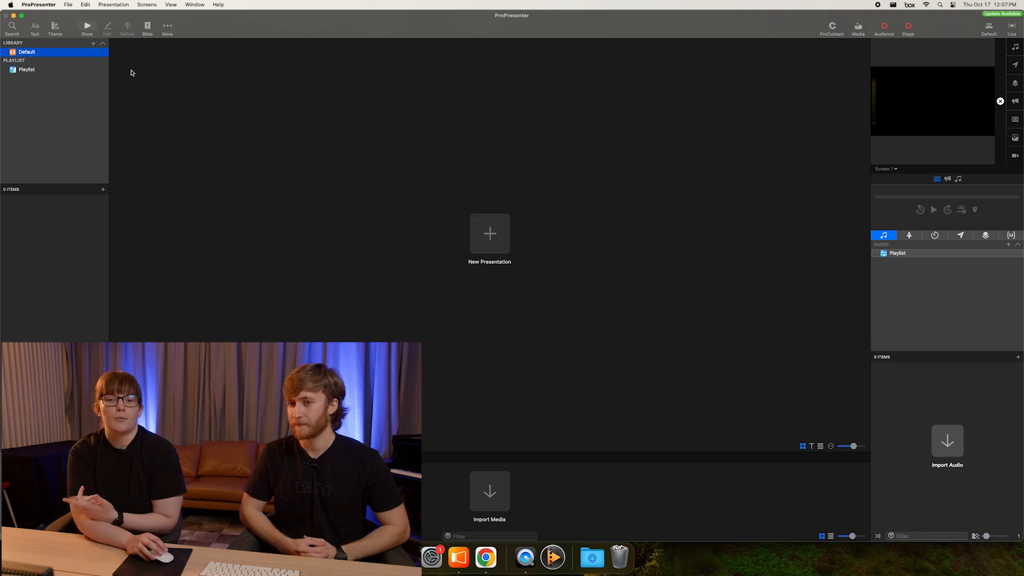
left_click(12, 27)
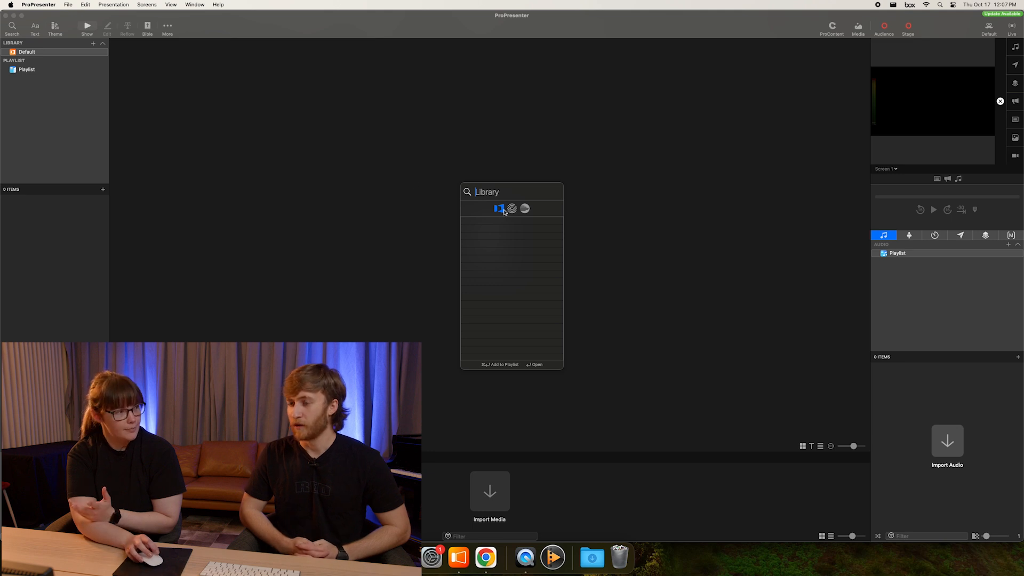
key("Escape")
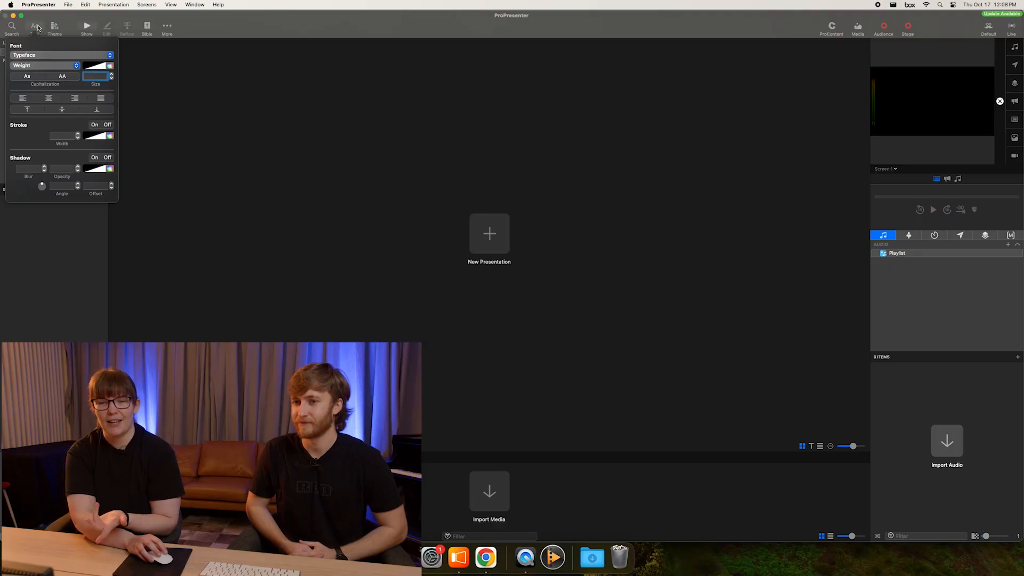
- View the text formatting options and the list of available themes
left_click(38, 27)
left_click(54, 26)
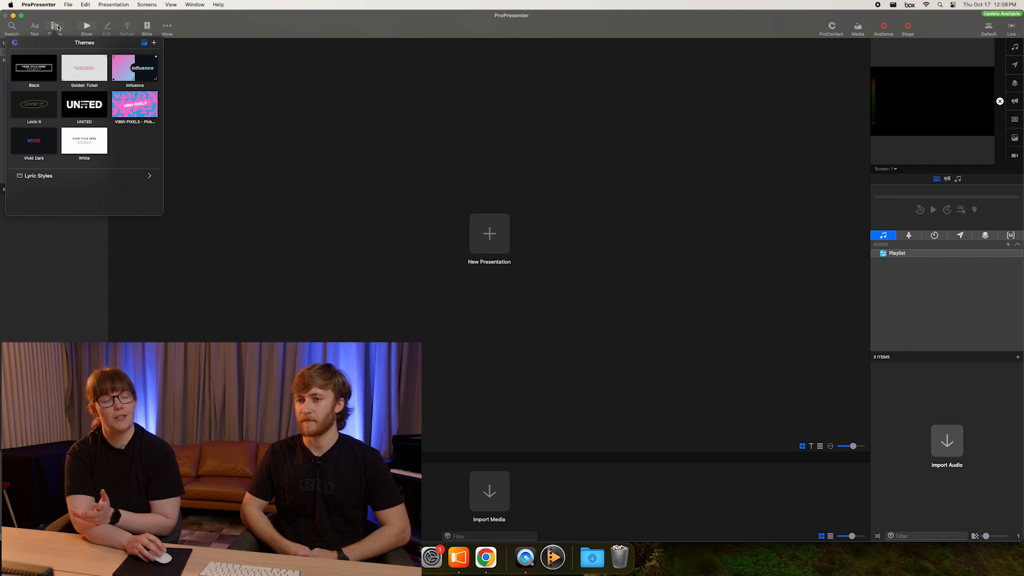
left_click(58, 28)
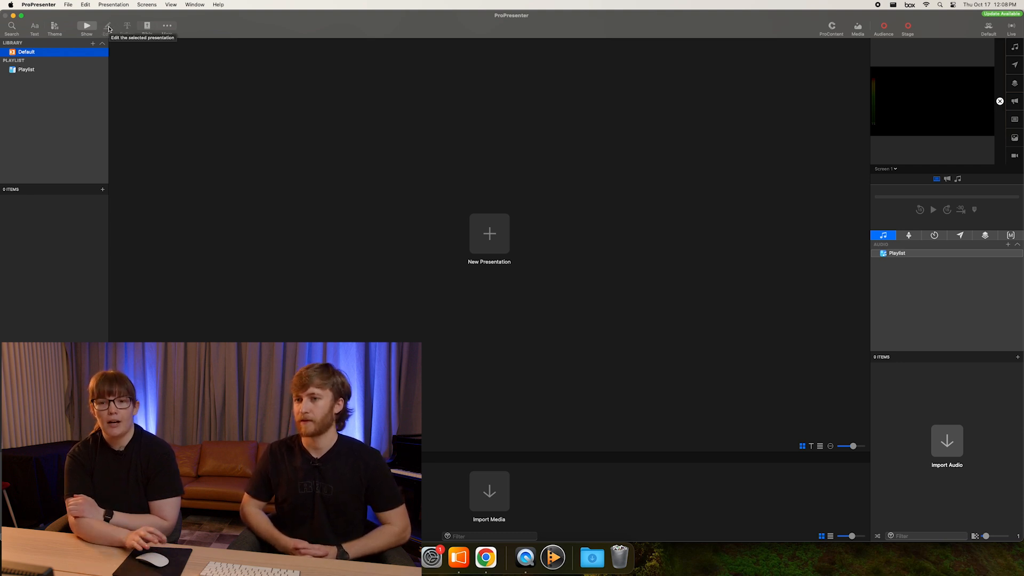
- Install the free King James Version (KJV) Bible from the English translations
left_click(149, 28)
scroll(891, 76, "down", 1)
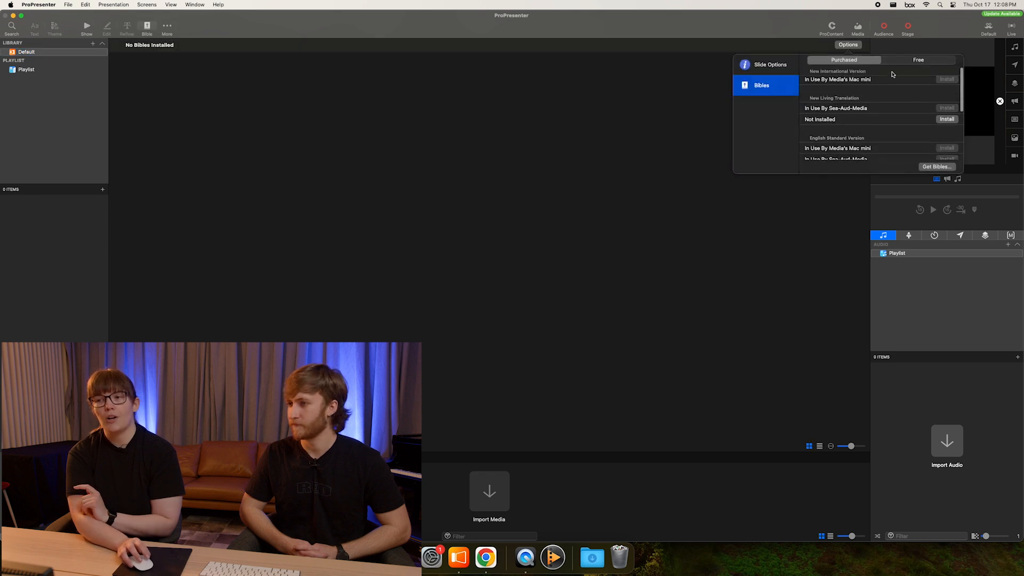
left_click(906, 61)
scroll(908, 81, "down", 15)
scroll(905, 88, "up", 10)
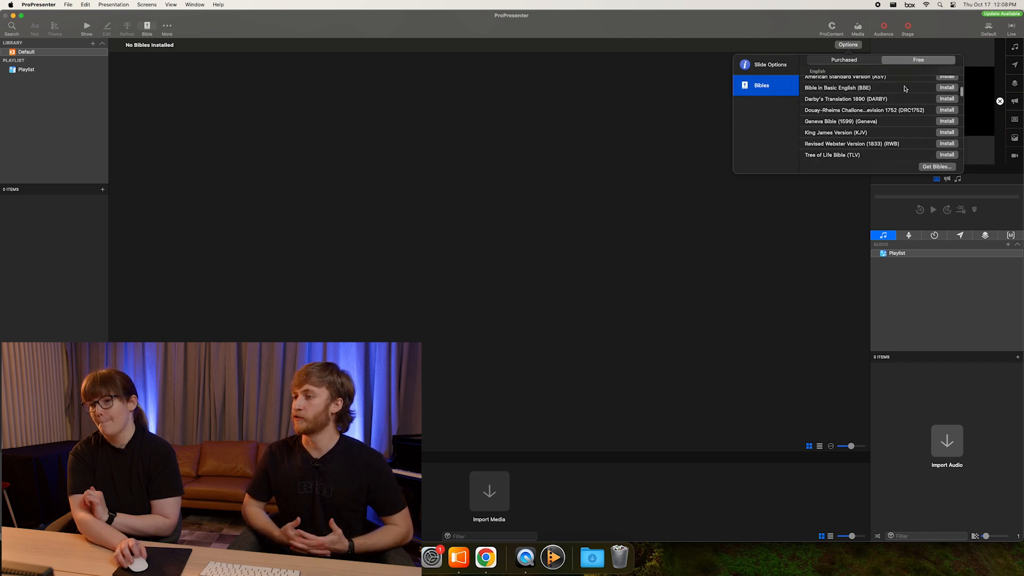
scroll(904, 88, "down", 3)
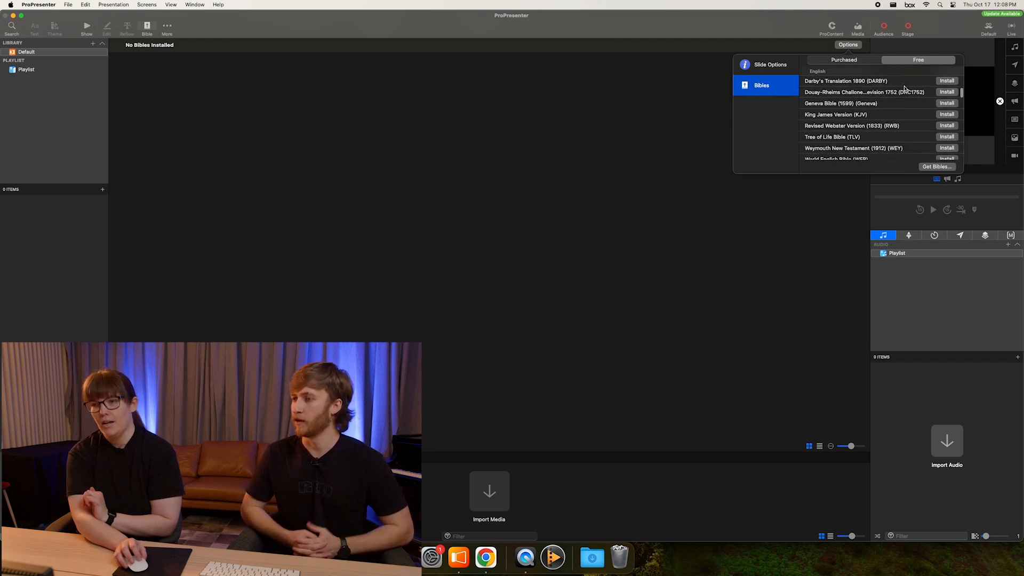
scroll(905, 88, "down", 2)
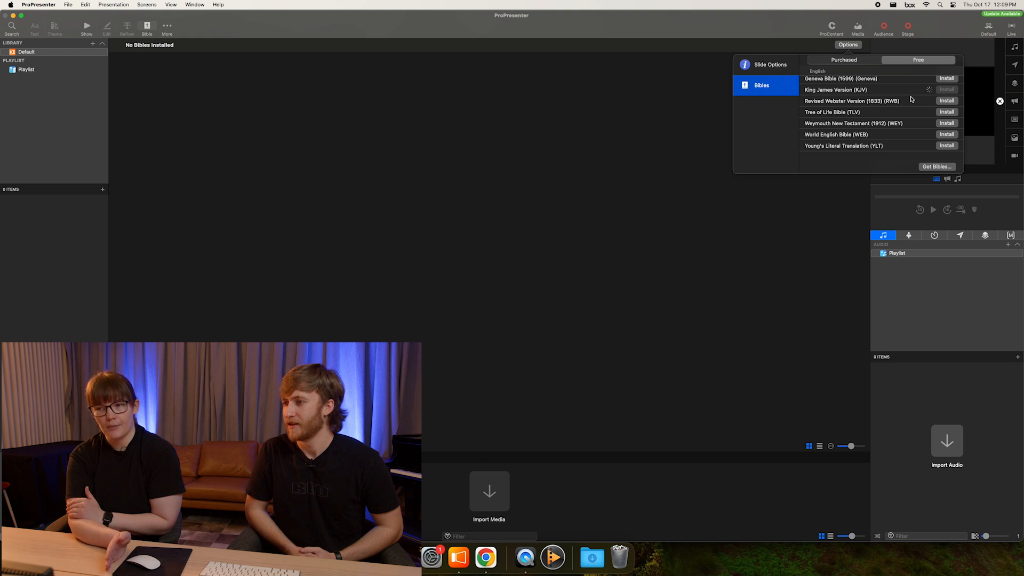
- Browse the free Bible translations offered in English and other languages
scroll(918, 114, "down", 1)
scroll(918, 114, "up", 8)
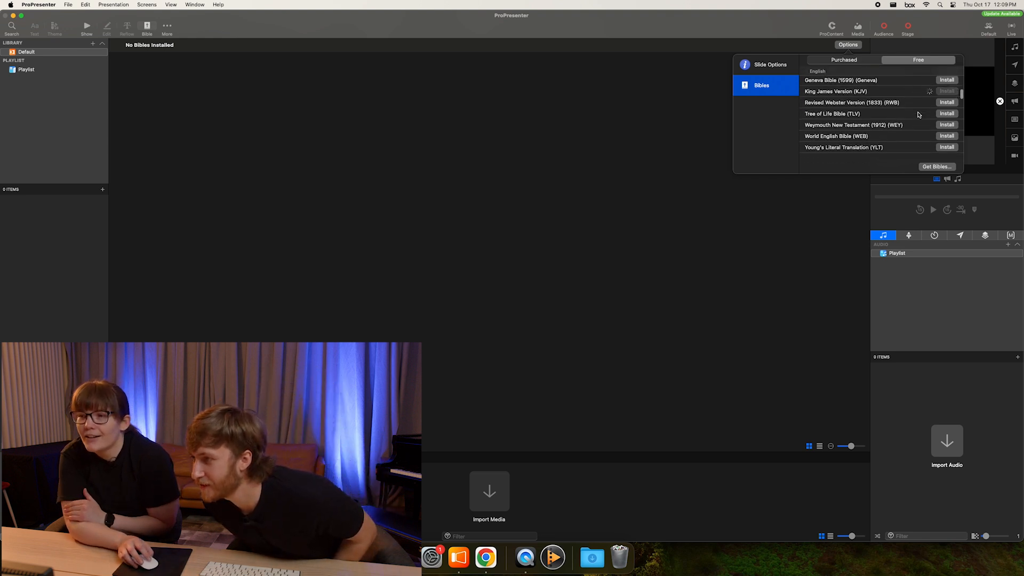
scroll(918, 114, "down", 1)
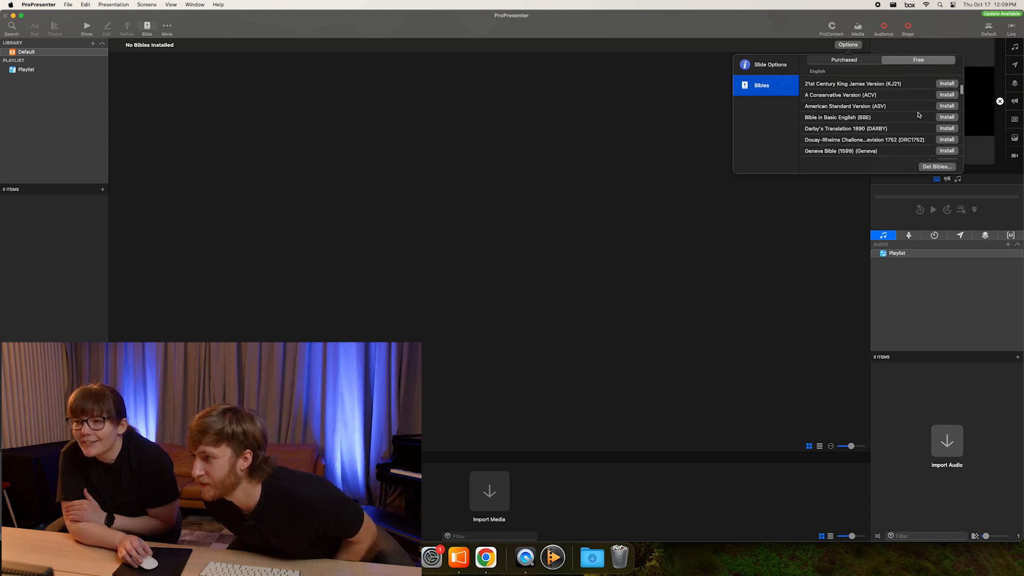
scroll(918, 114, "up", 1)
scroll(918, 114, "up", 4)
scroll(918, 115, "down", 6)
scroll(918, 115, "down", 3)
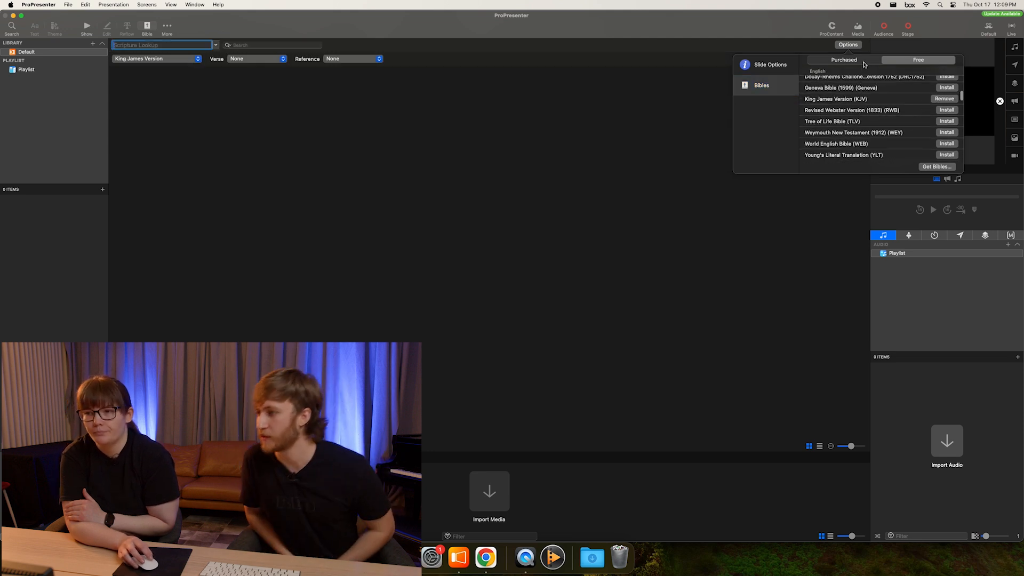
scroll(860, 86, "down", 4)
scroll(877, 92, "down", 5)
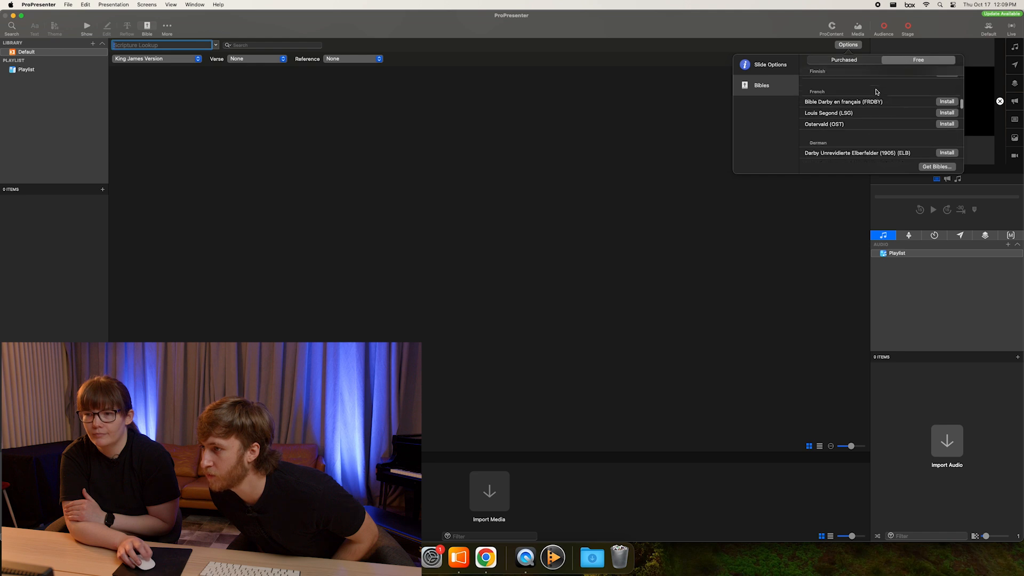
- Review the purchased Bible translations and their install availability, and close the Bible options
left_click(863, 61)
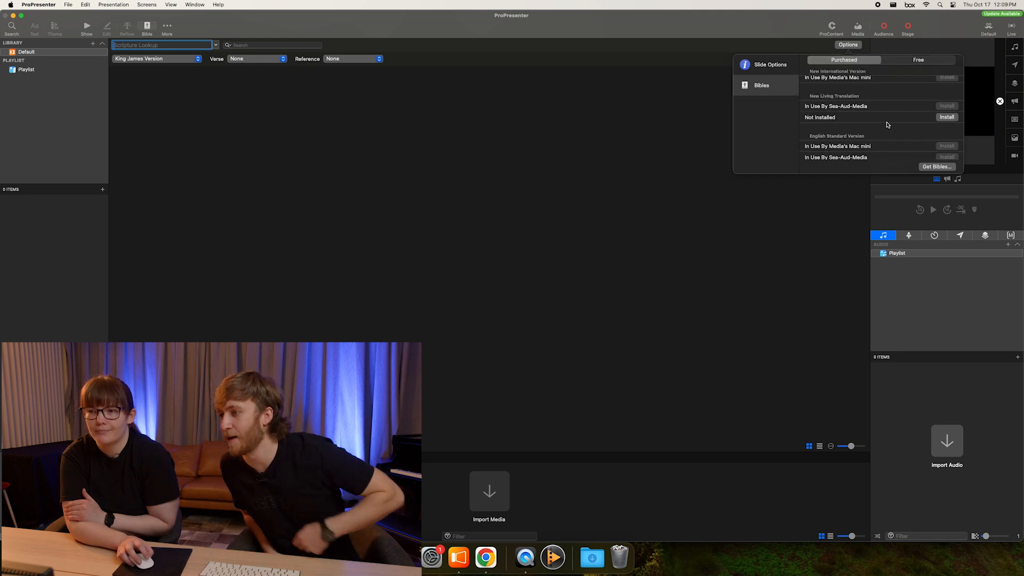
scroll(885, 117, "down", 3)
scroll(874, 106, "up", 3)
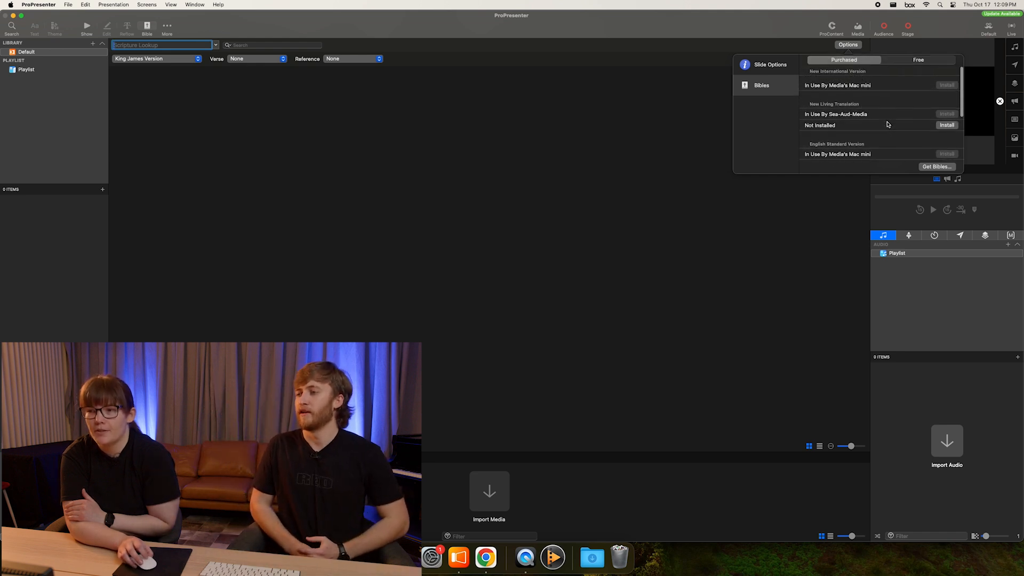
scroll(875, 110, "down", 3)
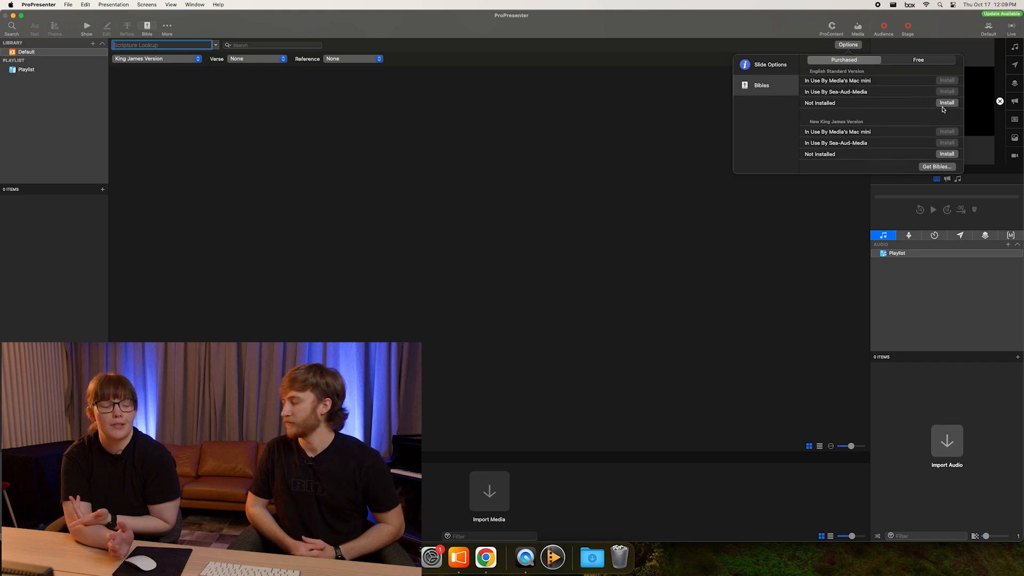
scroll(927, 104, "up", 3)
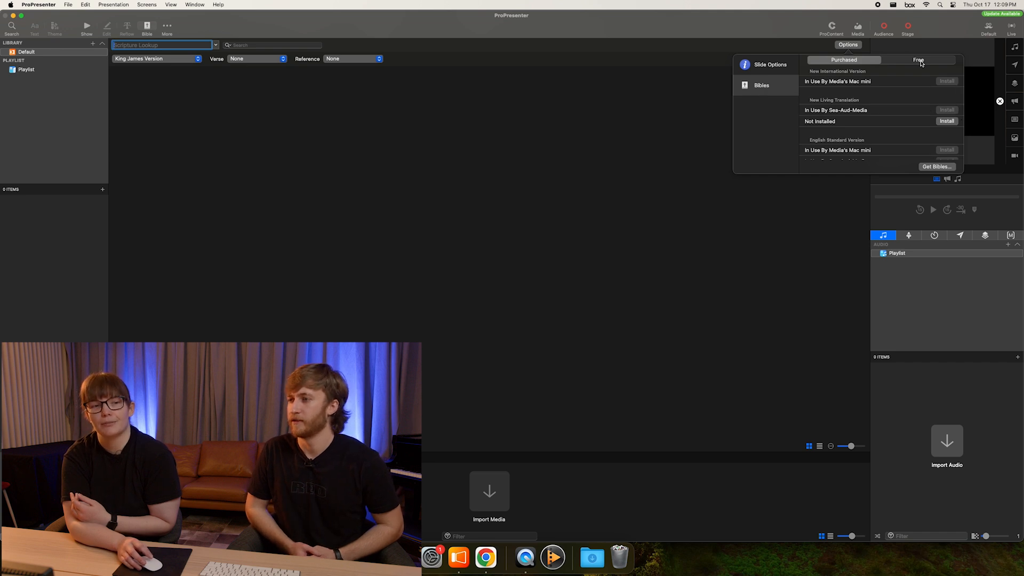
left_click(848, 45)
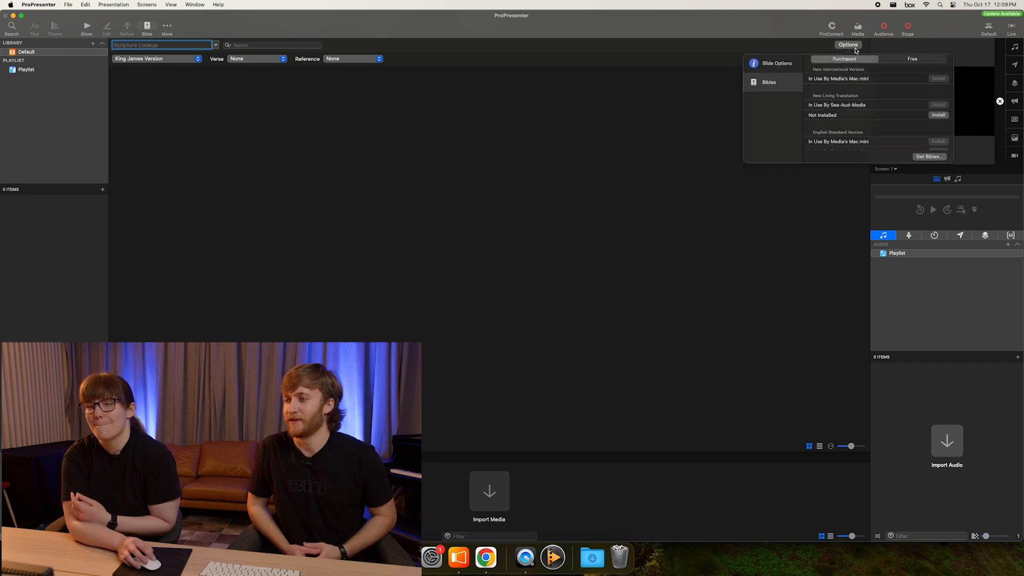
- View the Stage Editor and the Theme Editor, and return to the Show view
left_click(166, 27)
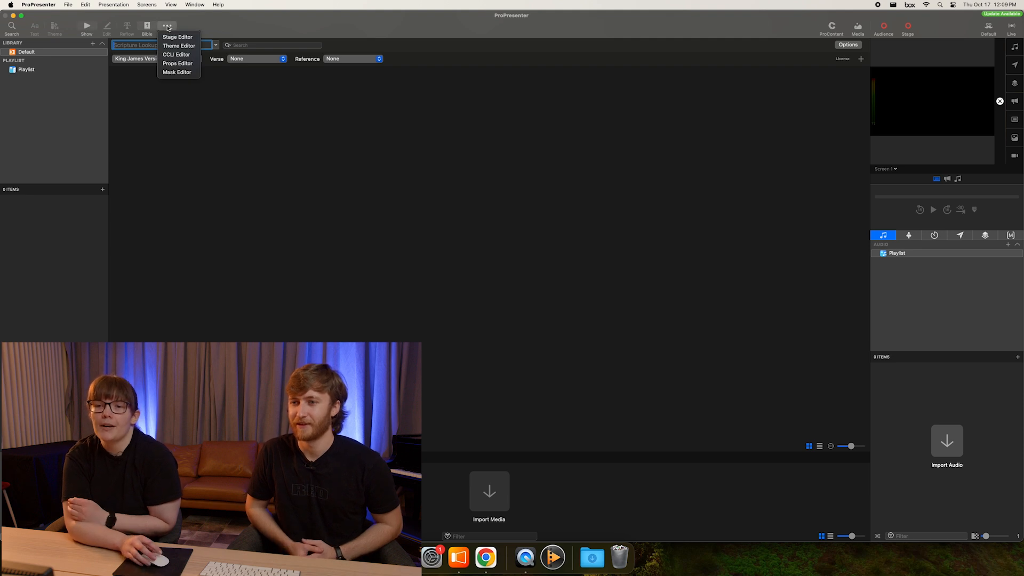
left_click(191, 38)
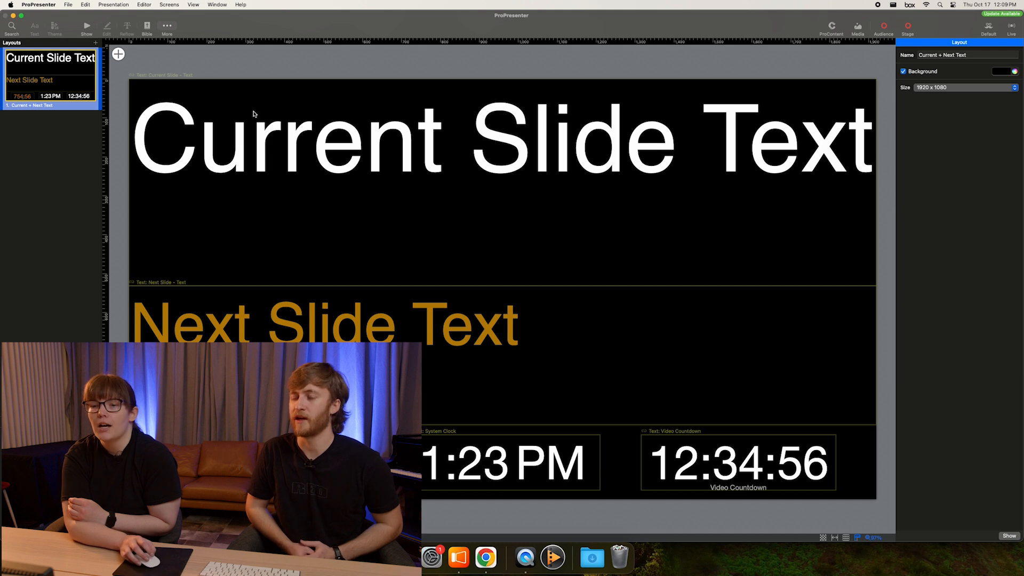
left_click(168, 27)
left_click(195, 47)
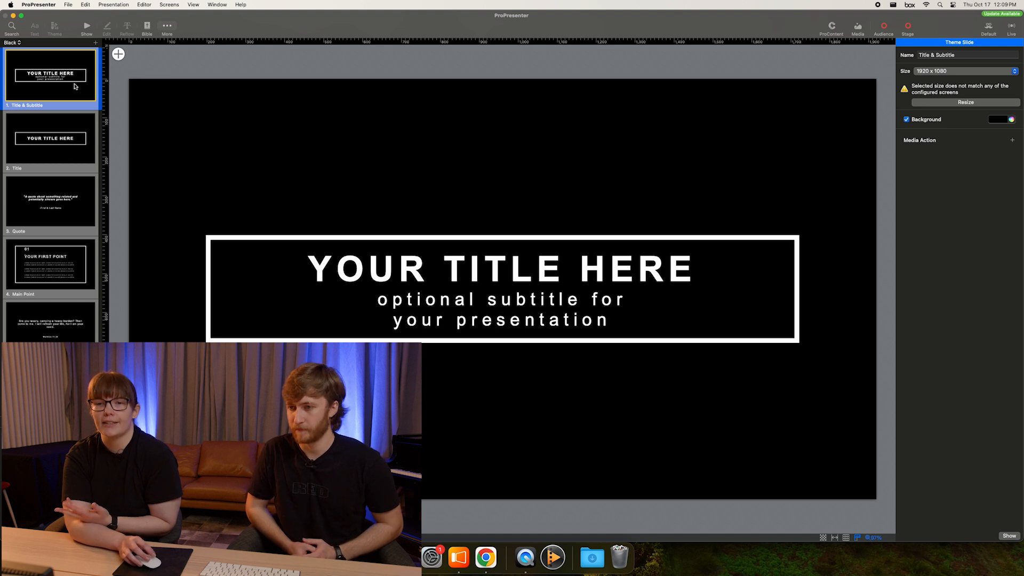
left_click(86, 26)
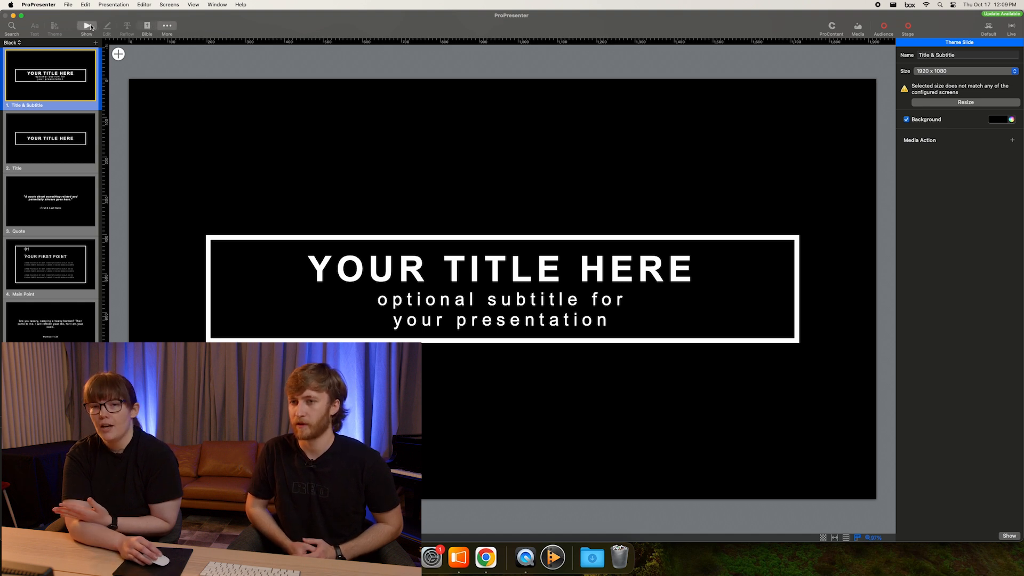
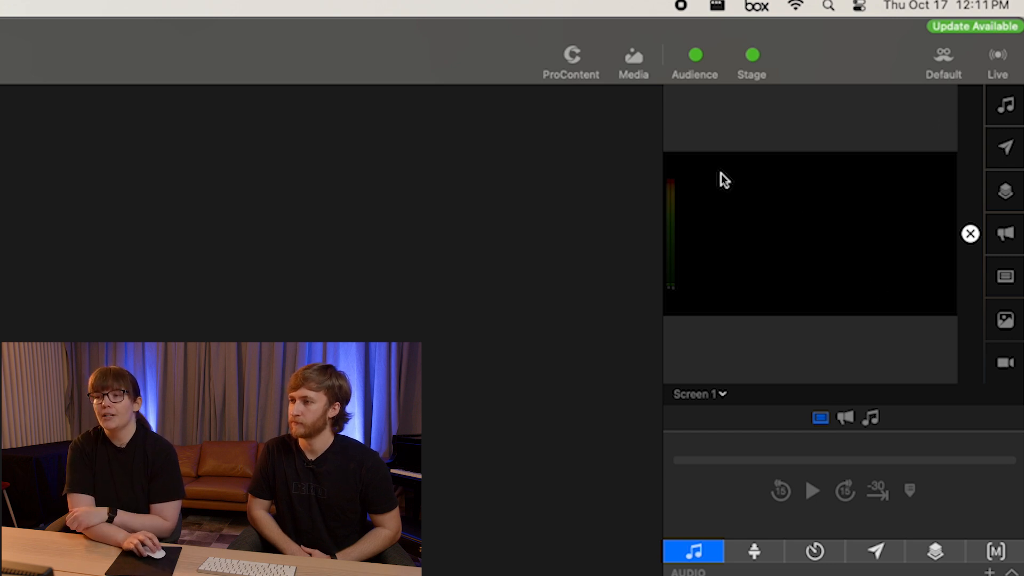
- Switch the output preview to Stage Screen 1 and check the stage layout choices for that screen
left_click(723, 395)
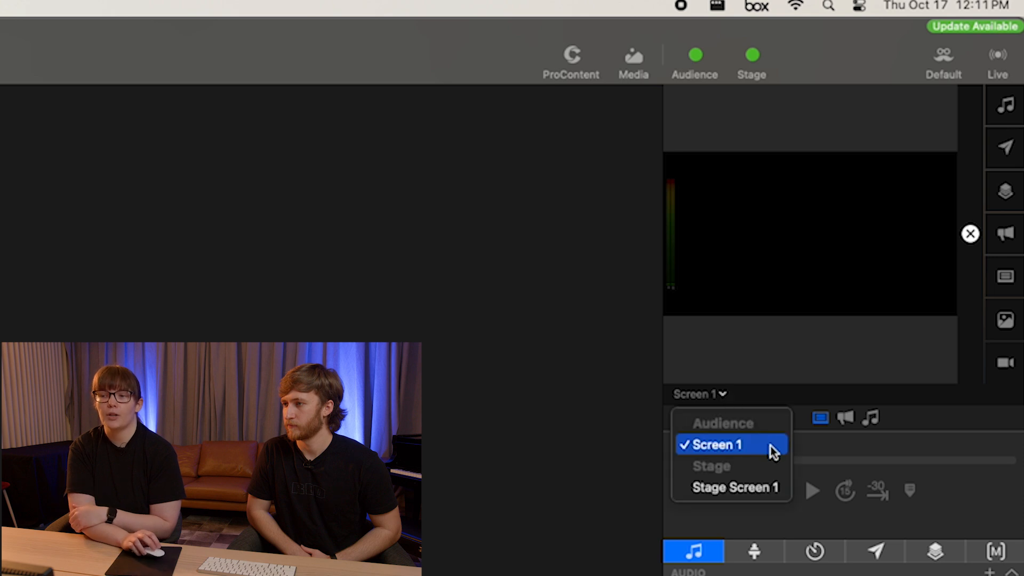
left_click(764, 489)
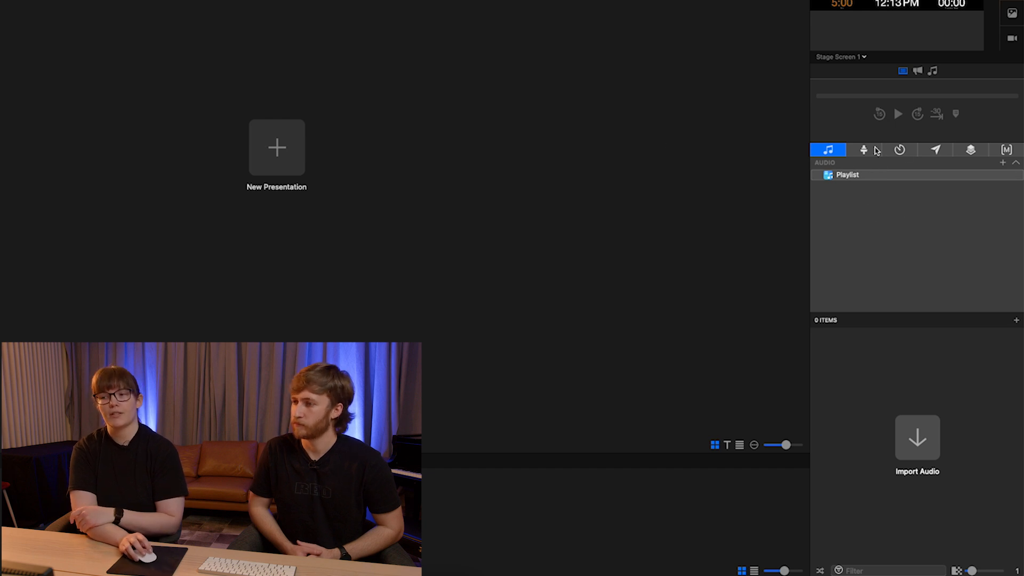
left_click(876, 151)
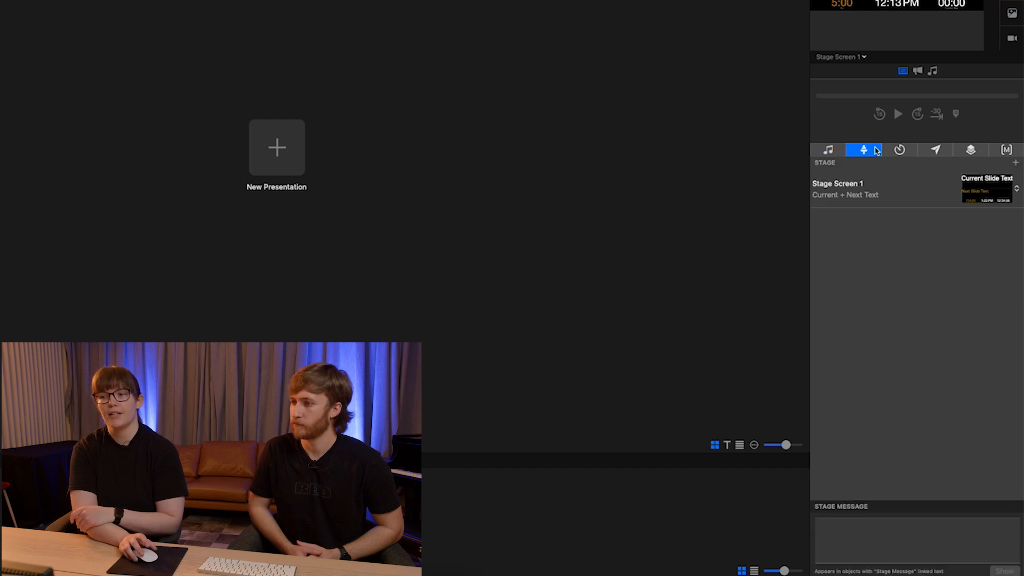
left_click(939, 194)
left_click(966, 192)
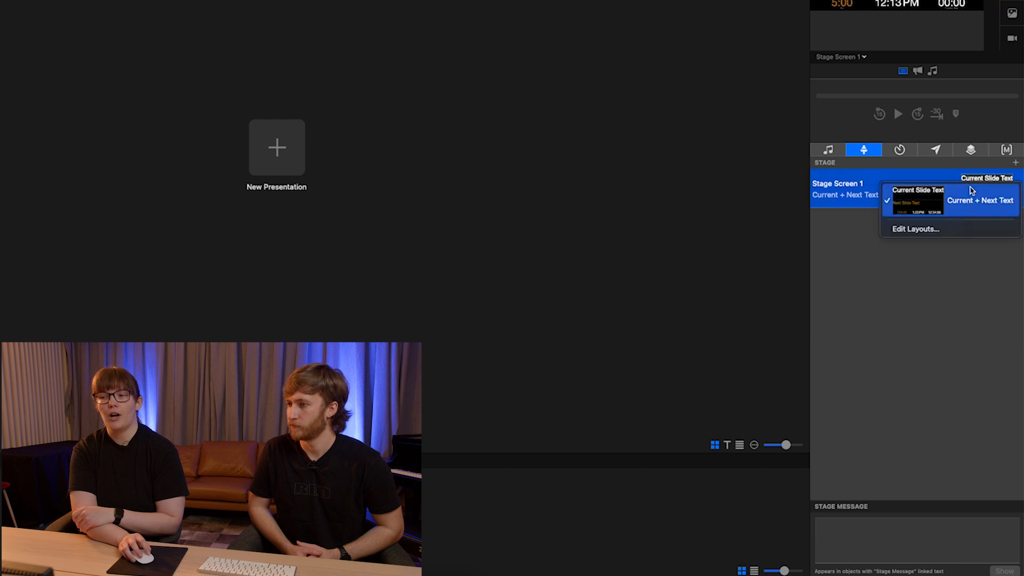
left_click(973, 196)
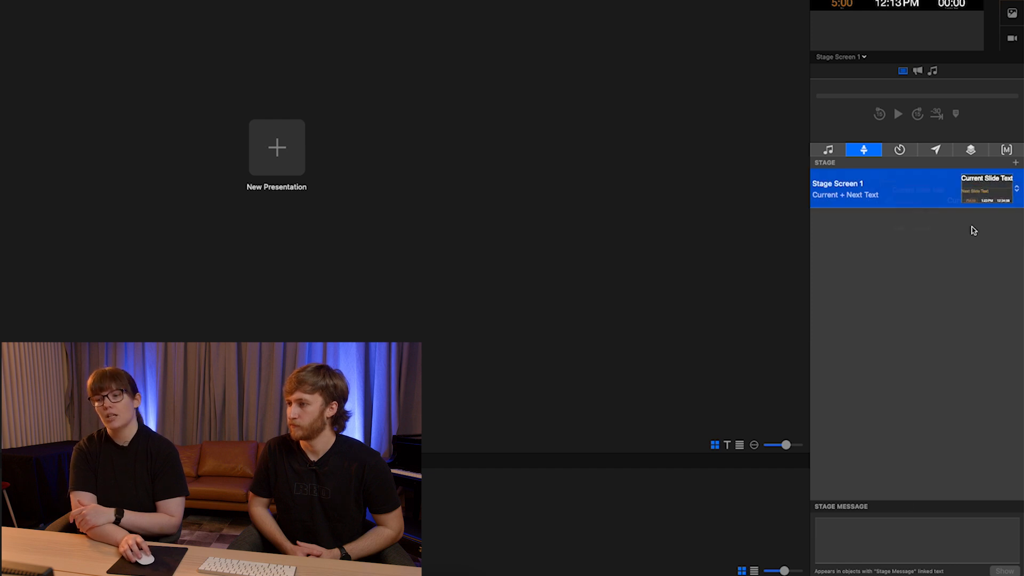
- Show the stage message "Get off the stage" and recheck the layout choices of Stage Screen 1
left_click(897, 537)
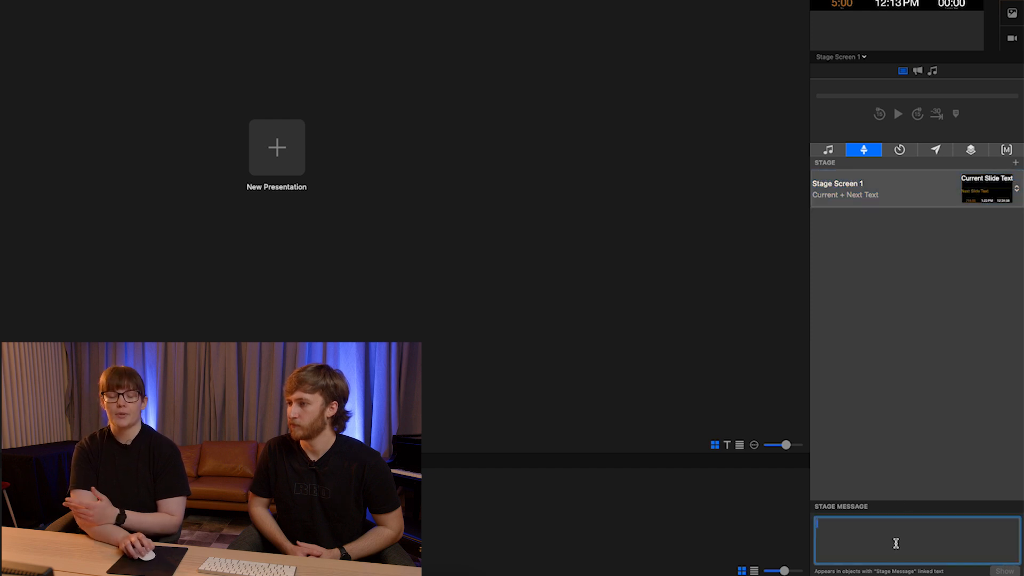
type("Get off the ")
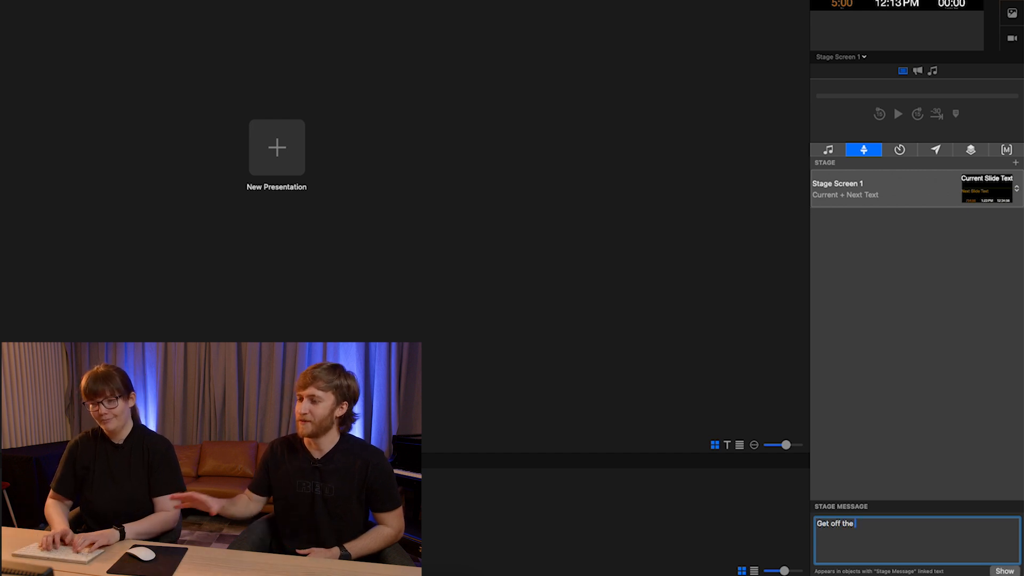
type("sta")
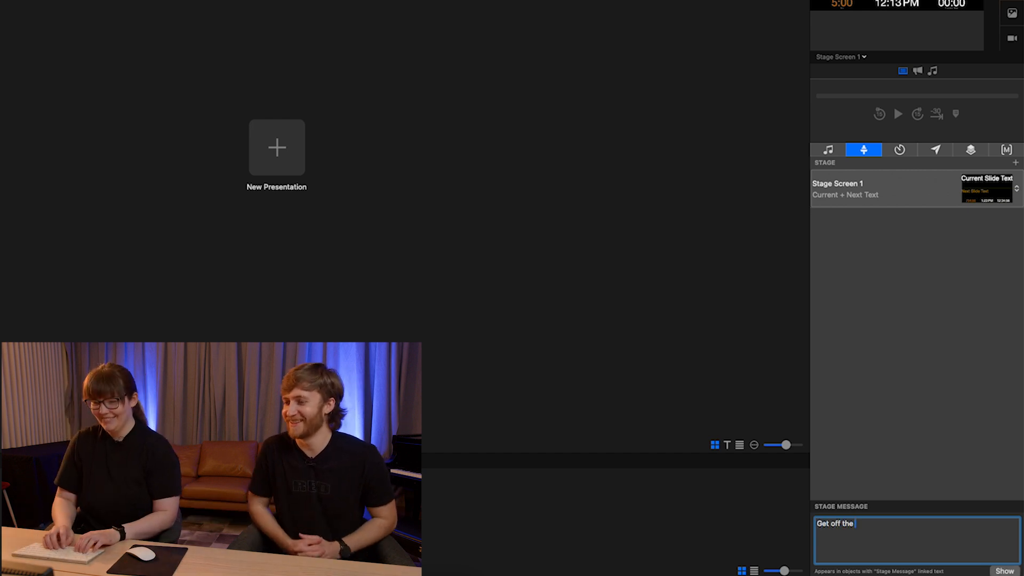
type("ge")
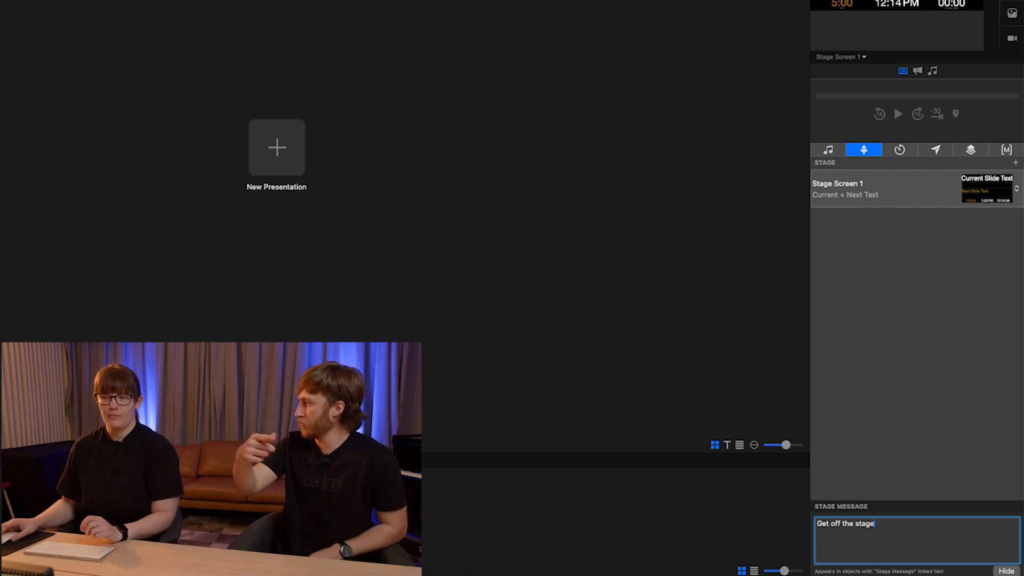
left_click(951, 191)
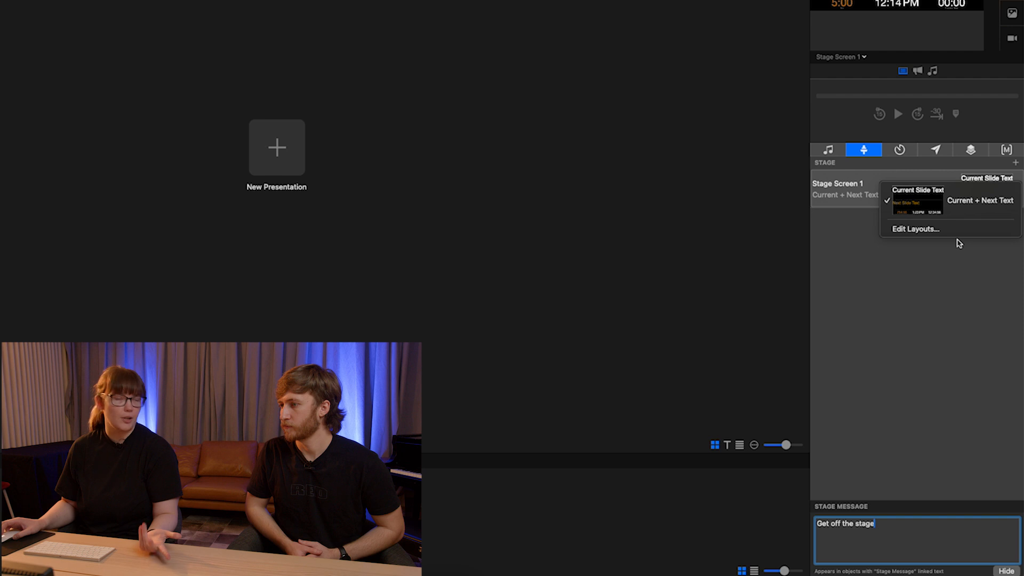
left_click(921, 264)
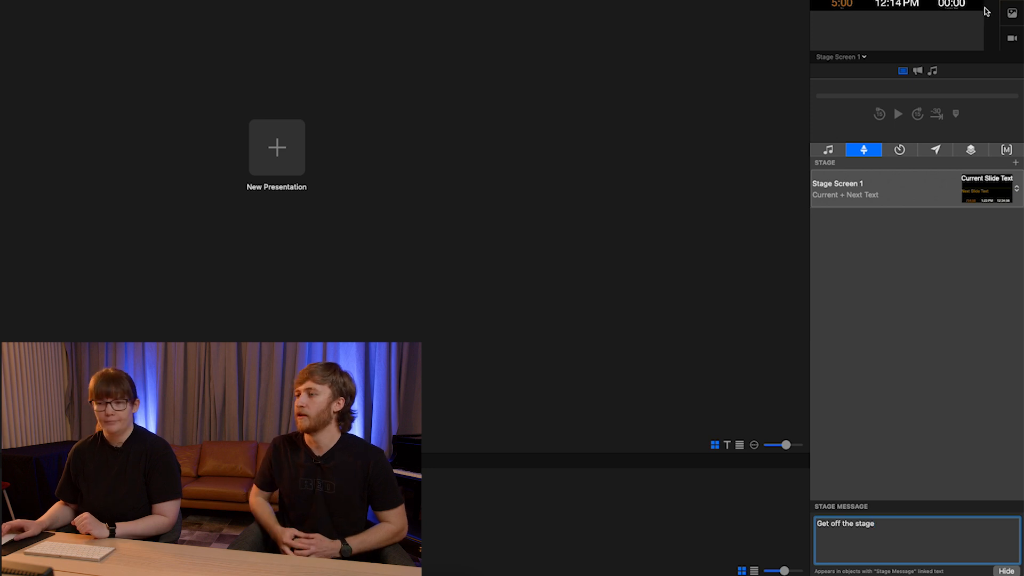
- Set the Segment Countdown timer's type to Countdown to Time with overrun allowed
left_click(899, 150)
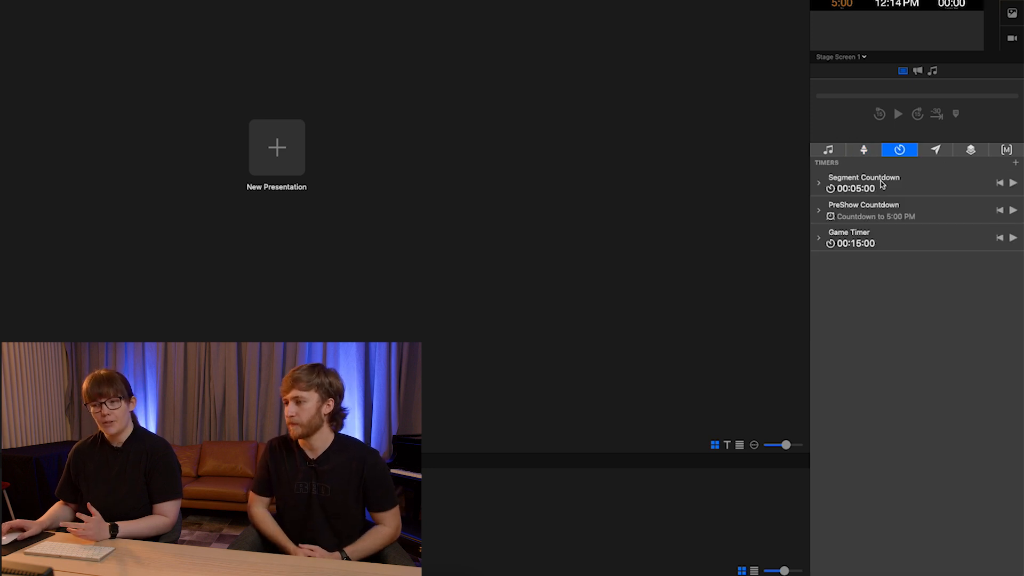
left_click(821, 183)
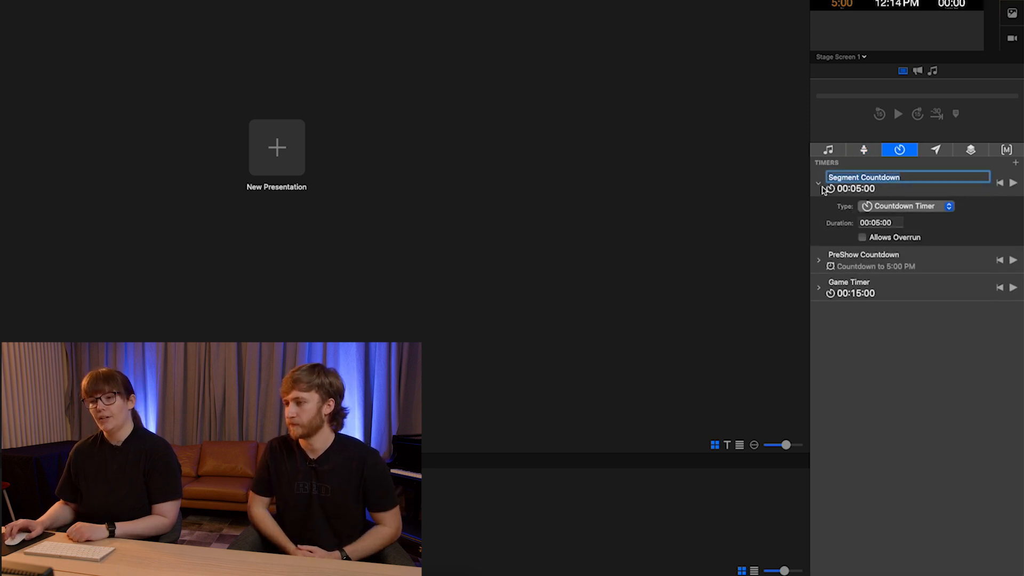
left_click(937, 211)
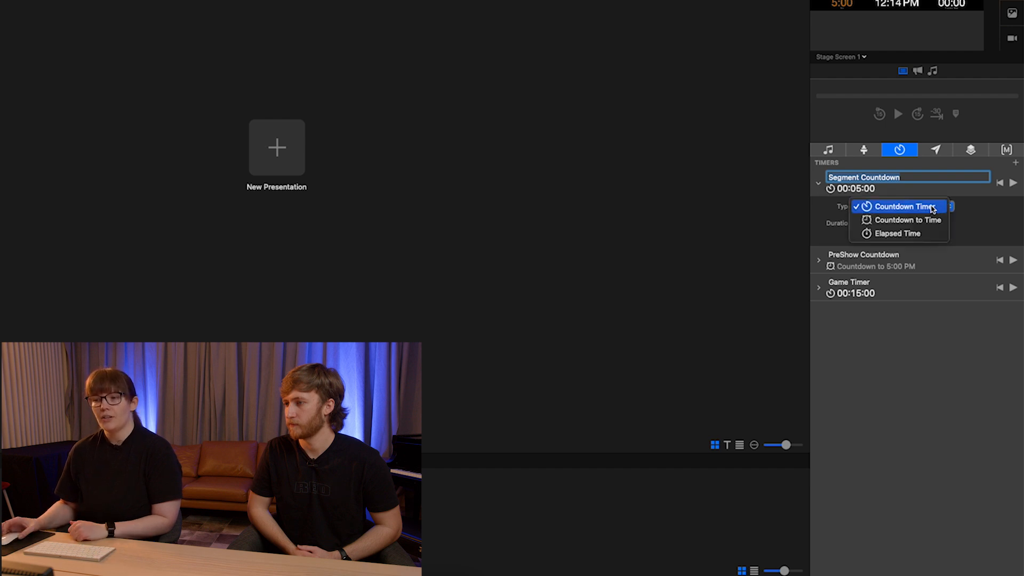
left_click(966, 212)
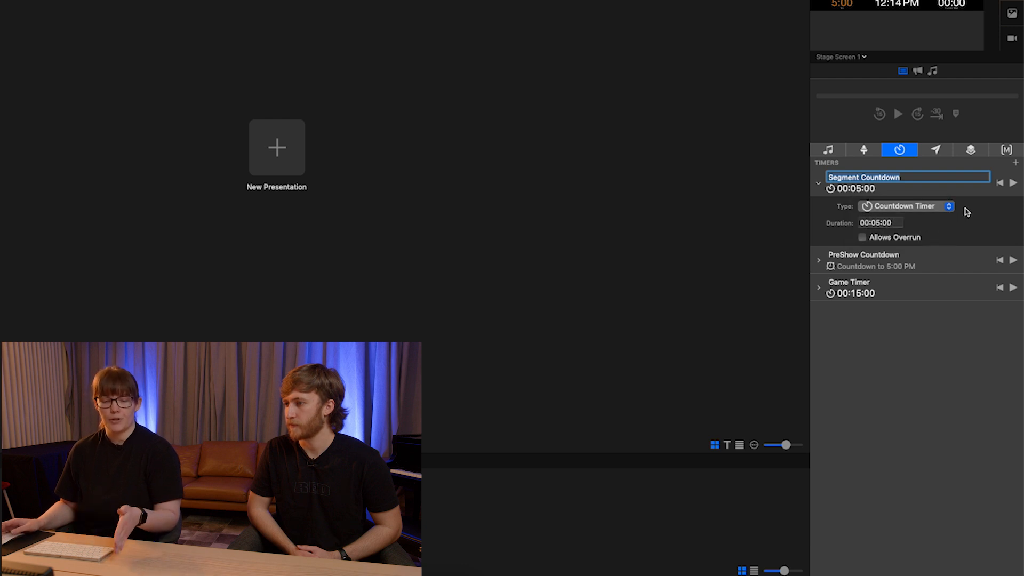
left_click(947, 208)
left_click(947, 221)
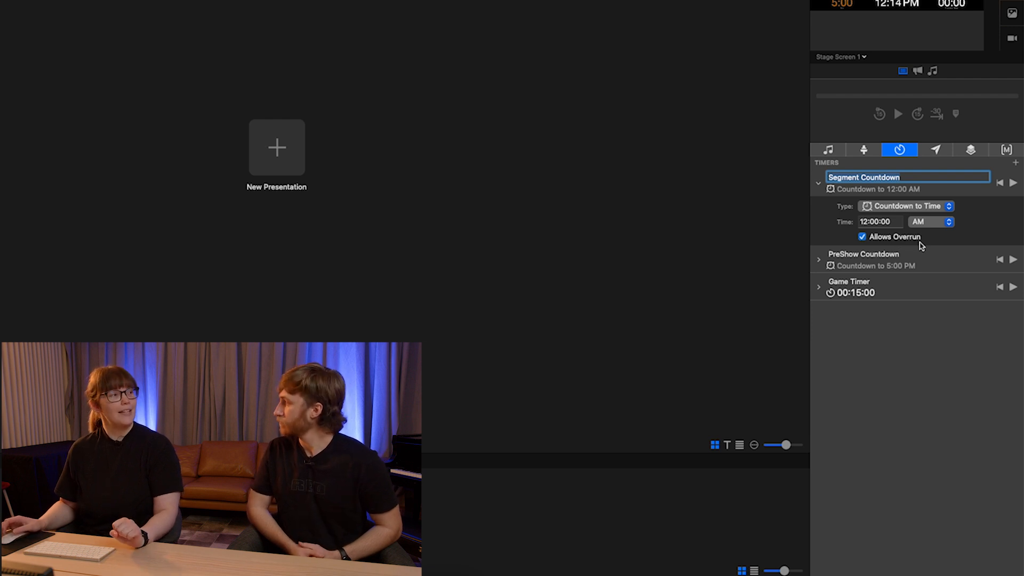
left_click(920, 240)
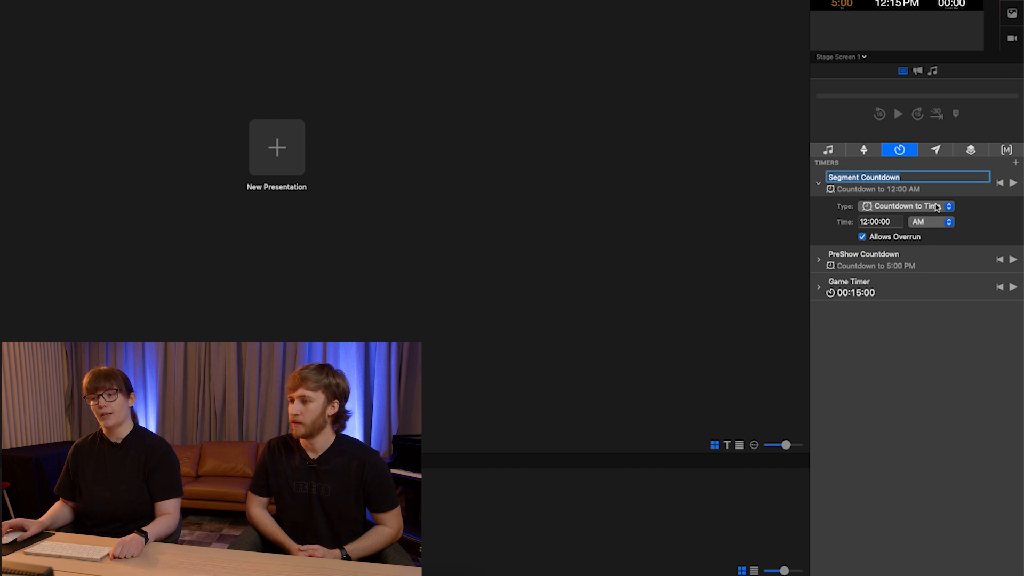
- Add a new message and open its message text for entry
left_click(936, 150)
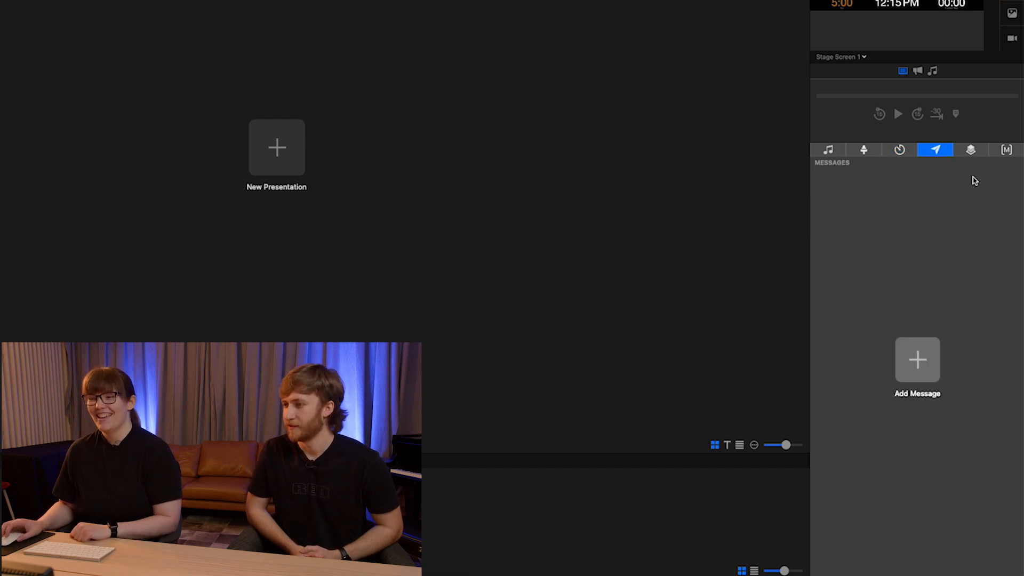
left_click(924, 345)
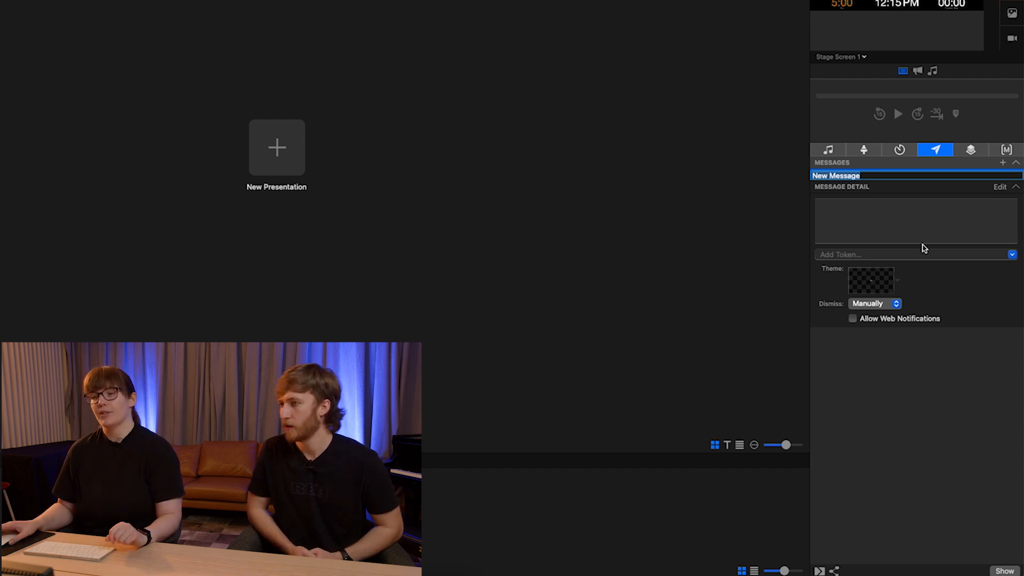
left_click(870, 237)
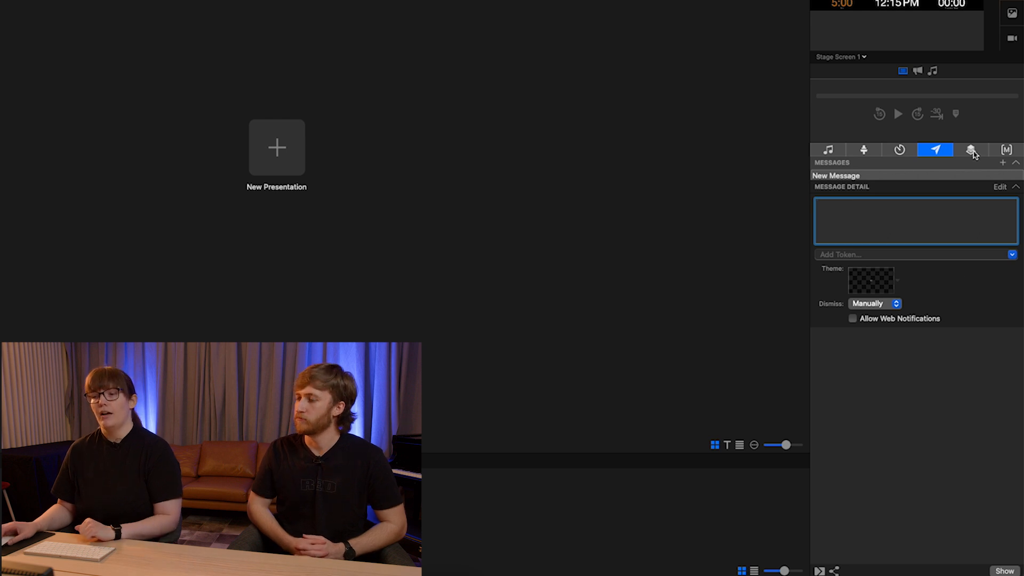
- View the props collection, and add a new macro to the Default Collection of macros
left_click(971, 151)
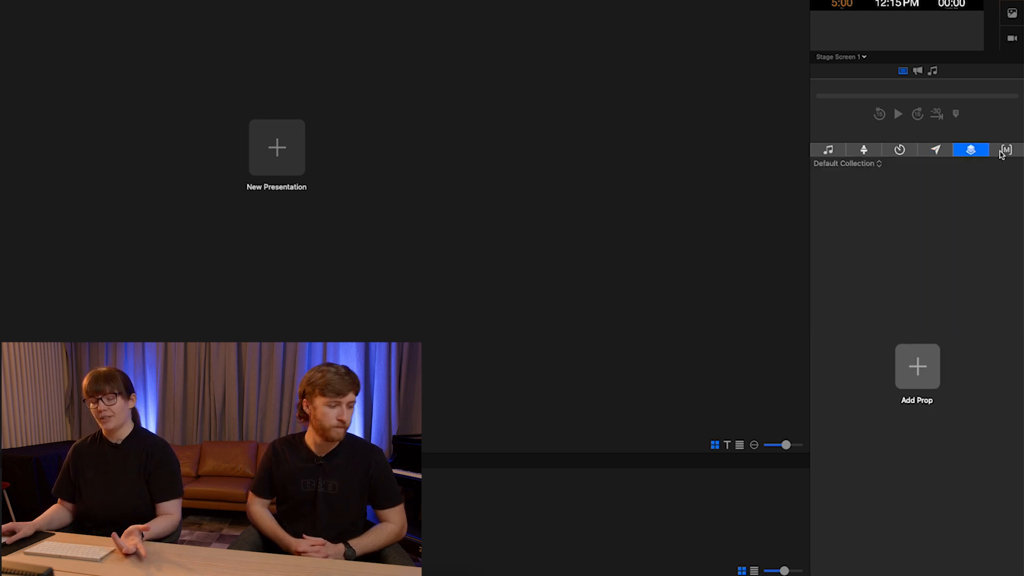
left_click(1002, 152)
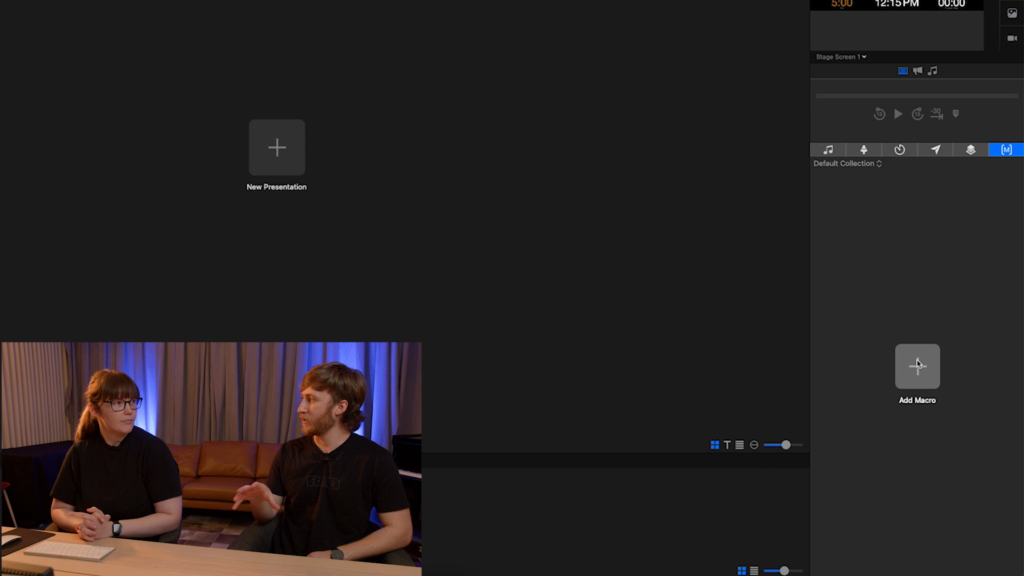
left_click(917, 365)
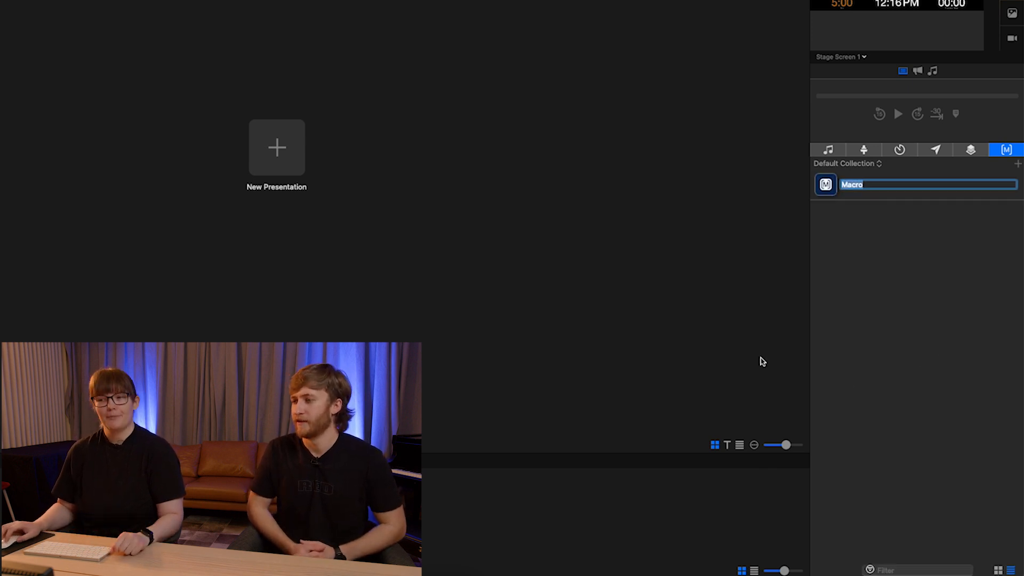
left_click(873, 199)
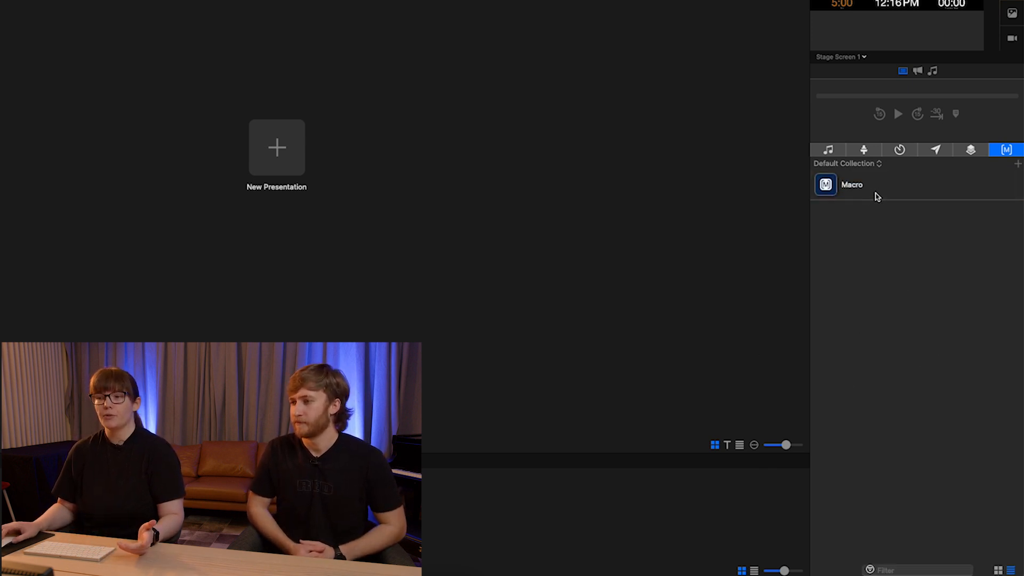
left_click(876, 190)
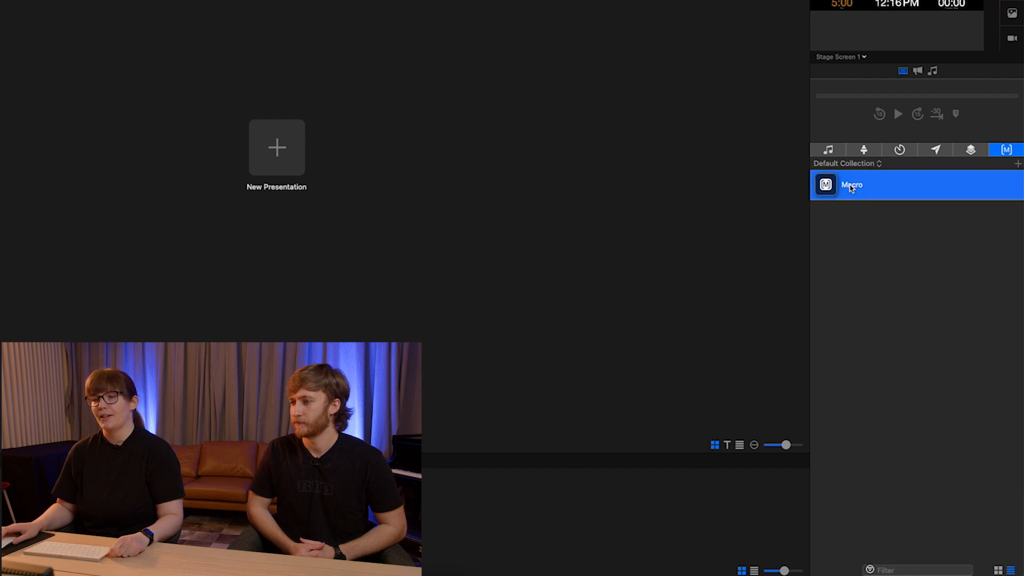
left_click(888, 202)
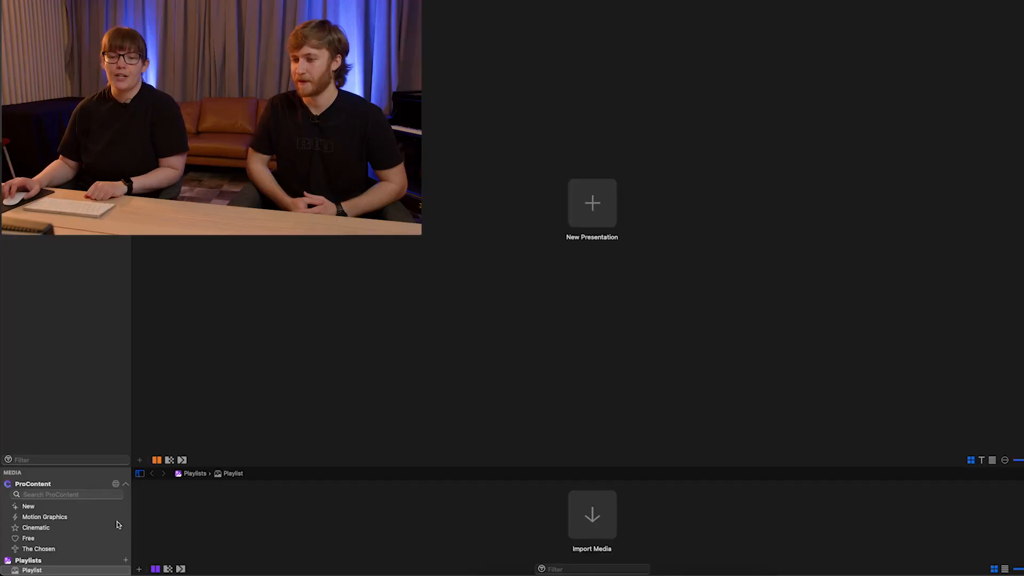
- View the Video Inputs playlist in the media area and toggle the media area's visibility
scroll(79, 520, "up", 1)
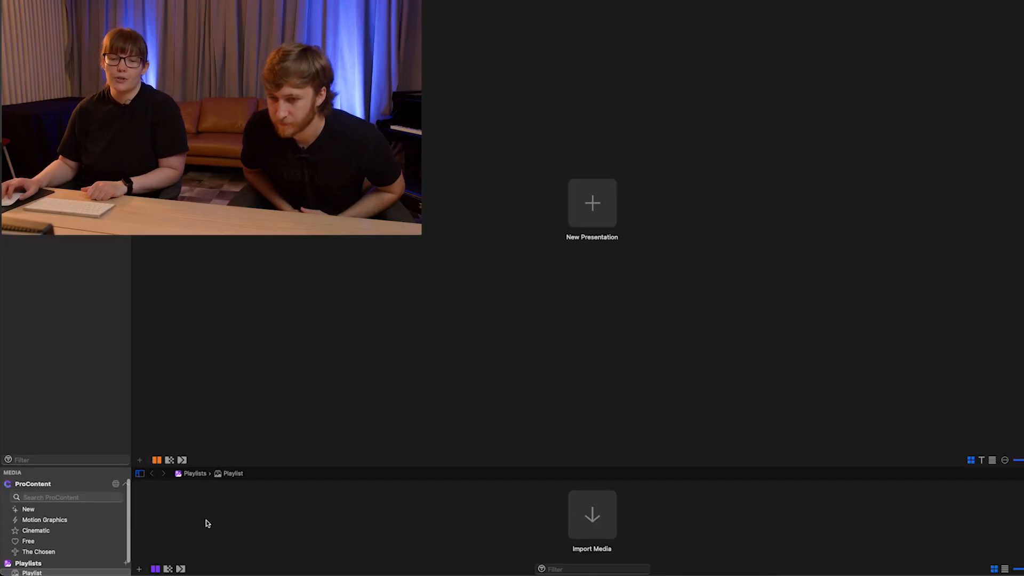
scroll(103, 537, "down", 2)
left_click(54, 560)
left_click(57, 570)
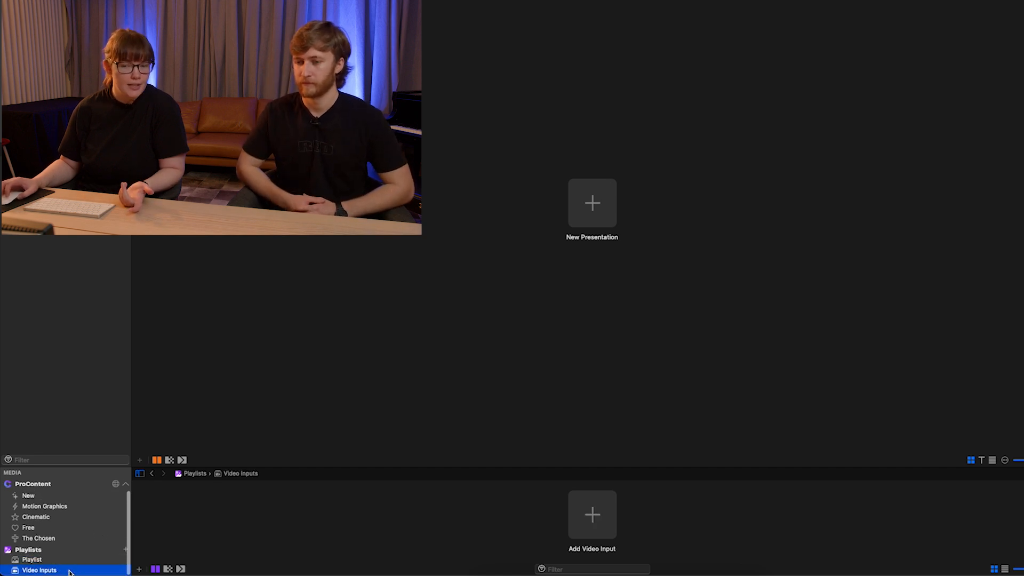
key("ctrl+v")
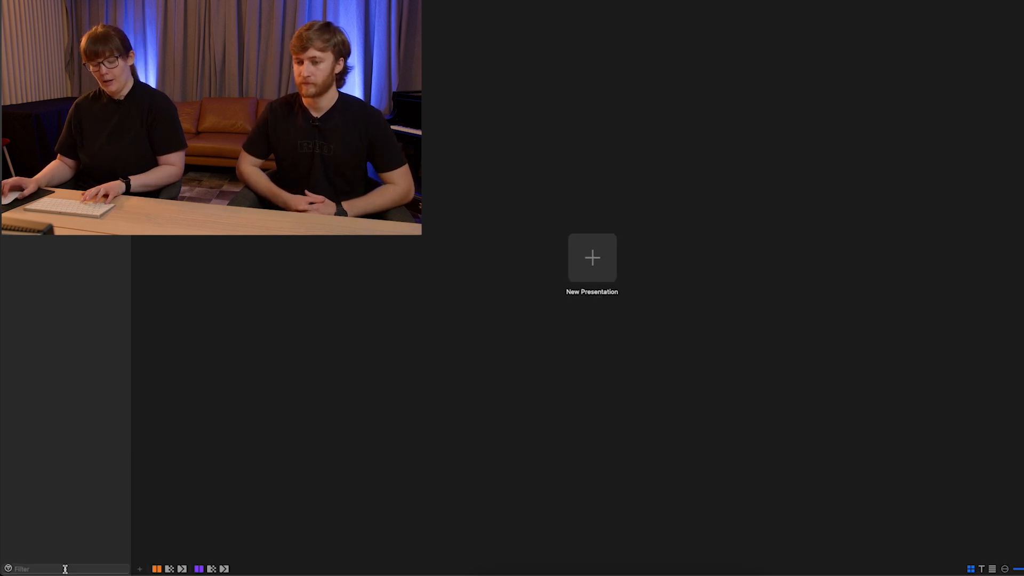
key("ctrl+v")
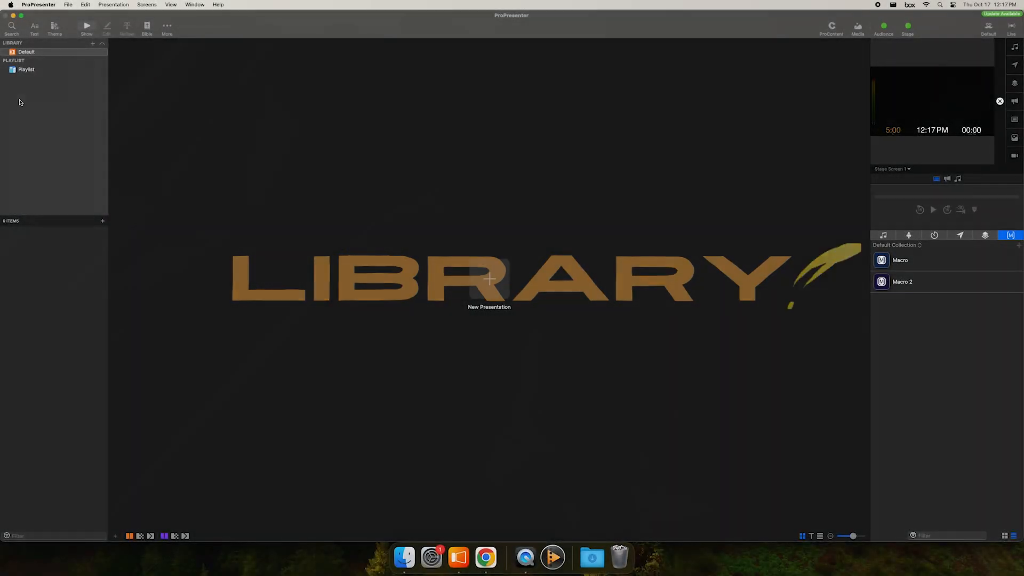
- Add a library named English and open it
left_click(93, 45)
left_click(102, 59)
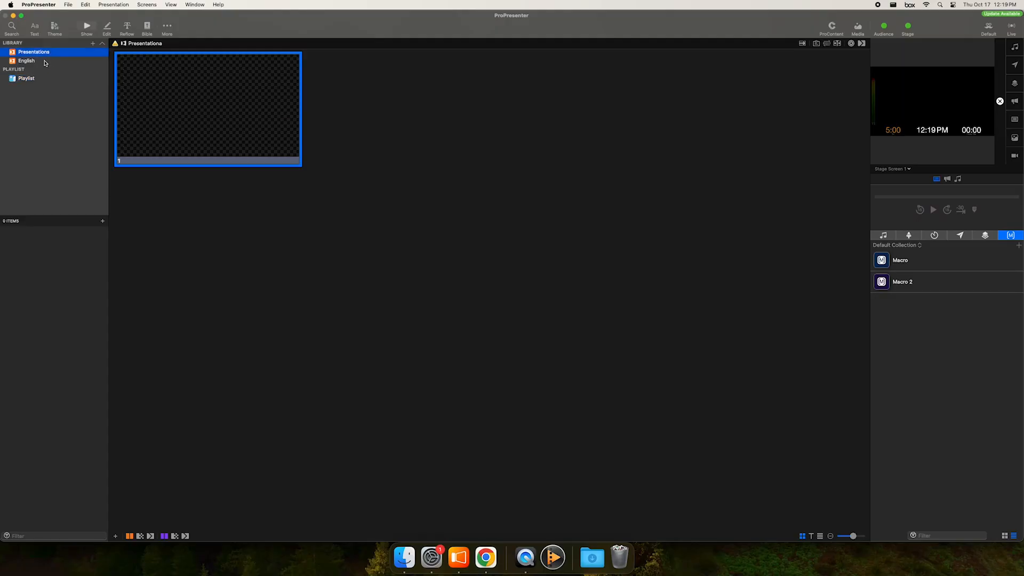
left_click(45, 63)
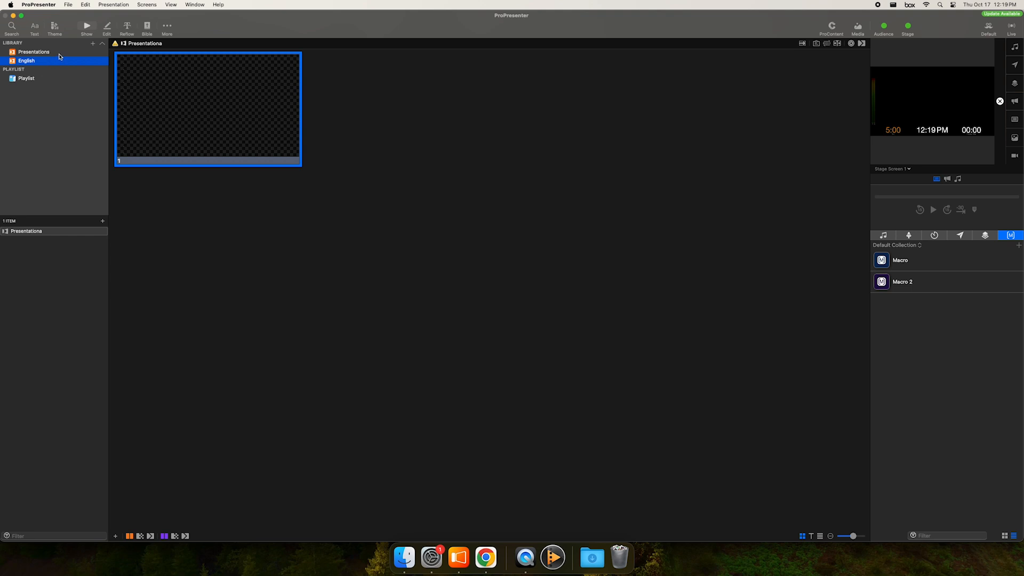
- Rename the existing playlist as Sunday
left_click(51, 79)
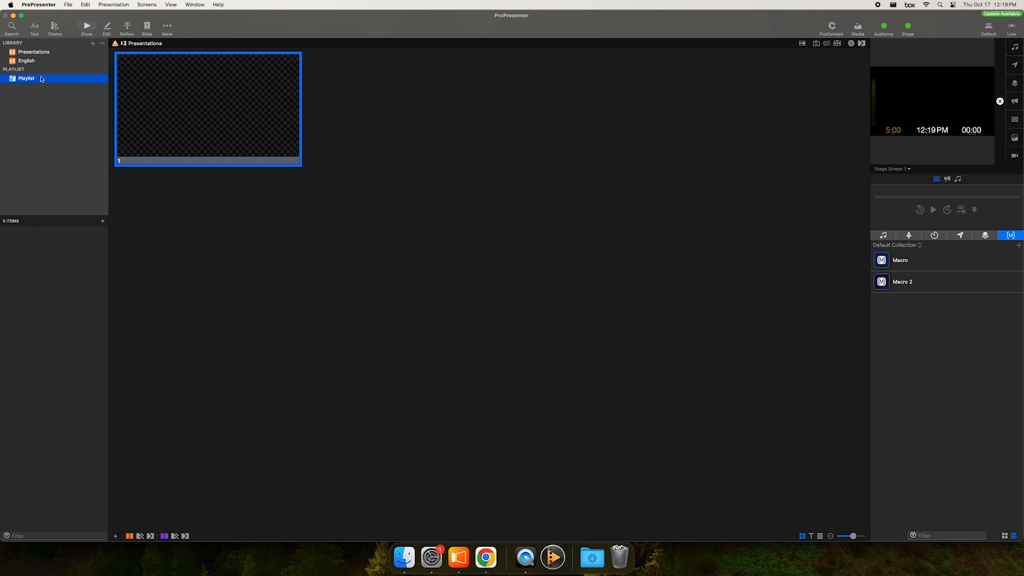
right_click(41, 79)
left_click(55, 81)
- Start a new presentation named "Countdown" and check the available slide sizes
key("super+n")
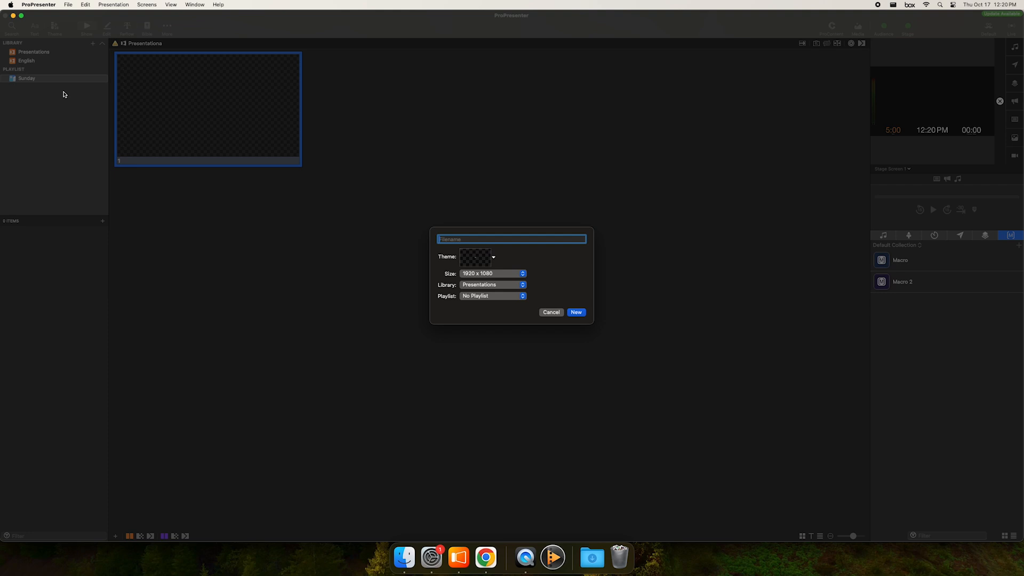
type("Coun")
type("tdoi")
type("n")
left_click(499, 275)
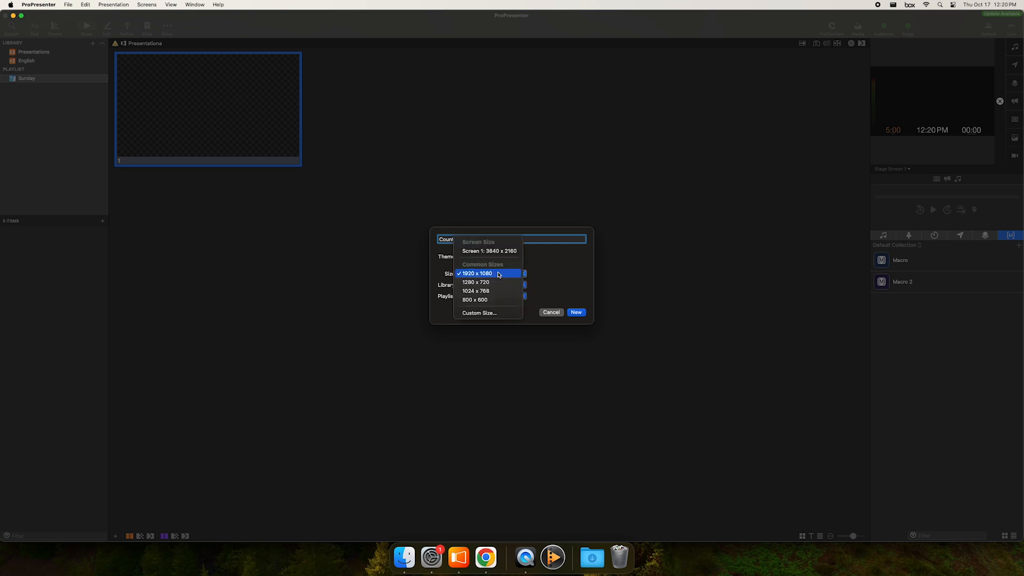
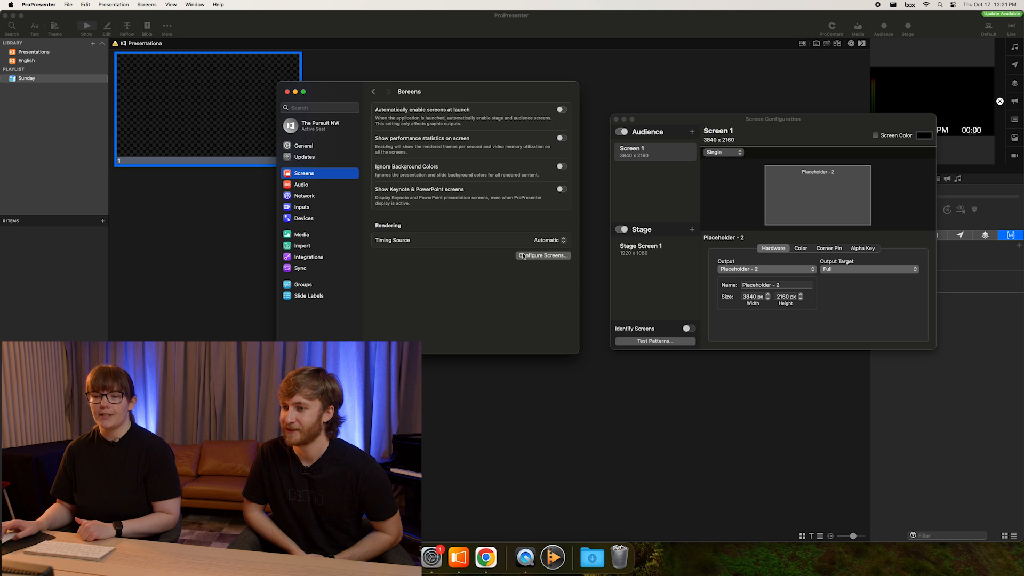
- Bring the Screen Configuration window closer, select audience Screen 1 and review its Single, Mirror, Grouped and Edge Blend types
left_click(794, 120)
left_click_drag(794, 119, 692, 119)
left_click(586, 159)
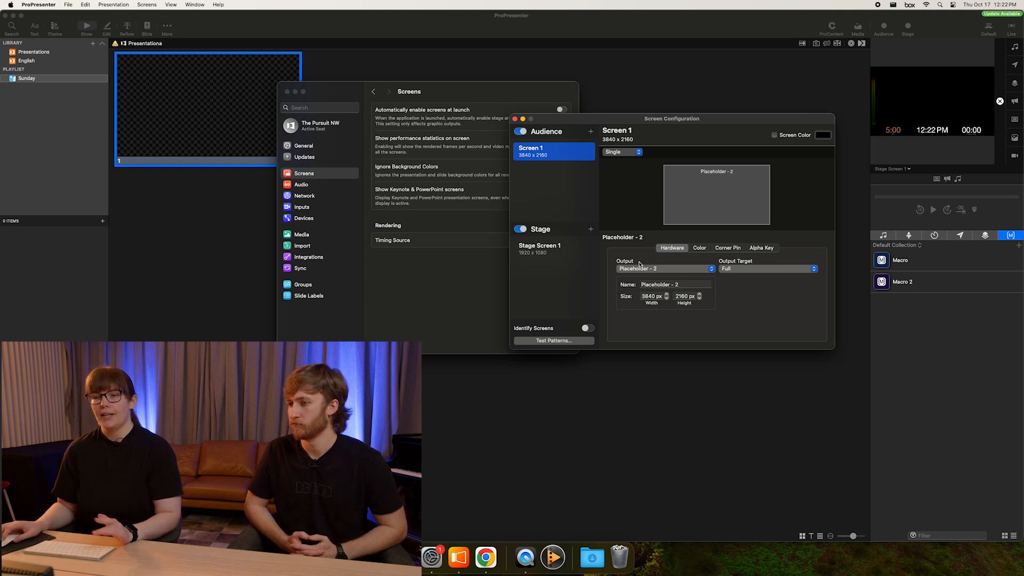
left_click(631, 151)
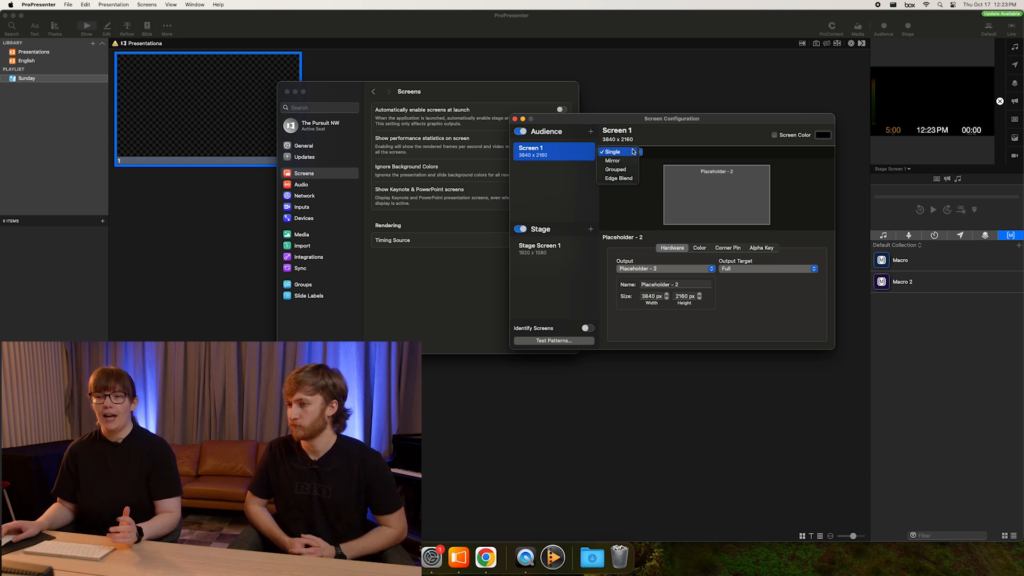
left_click(617, 151)
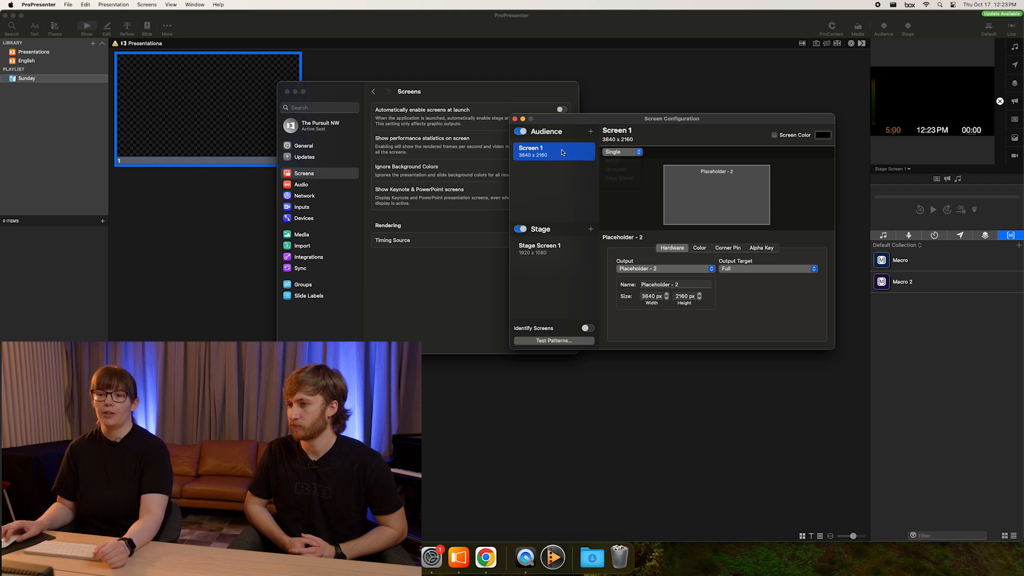
left_click(618, 152)
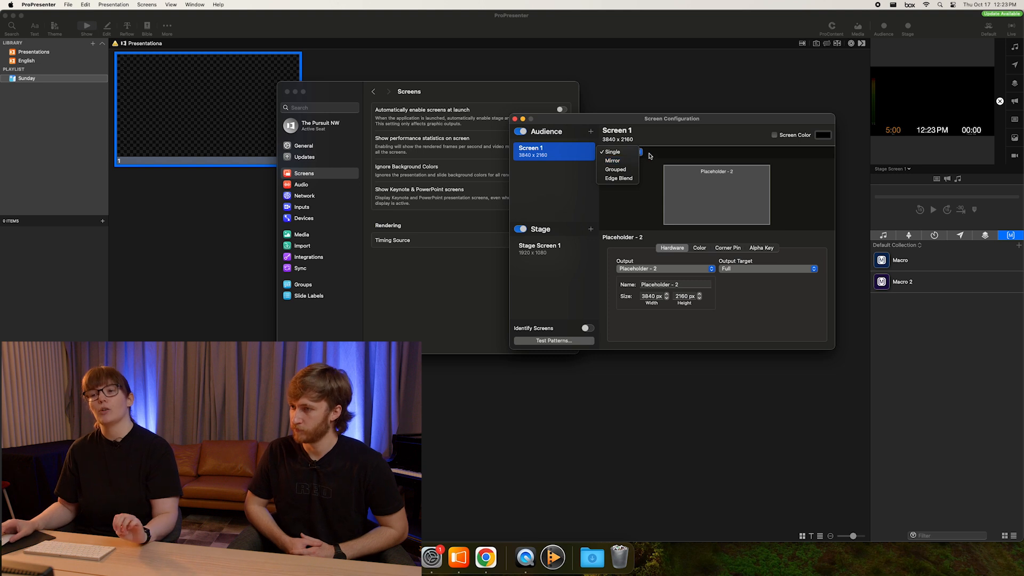
left_click(649, 155)
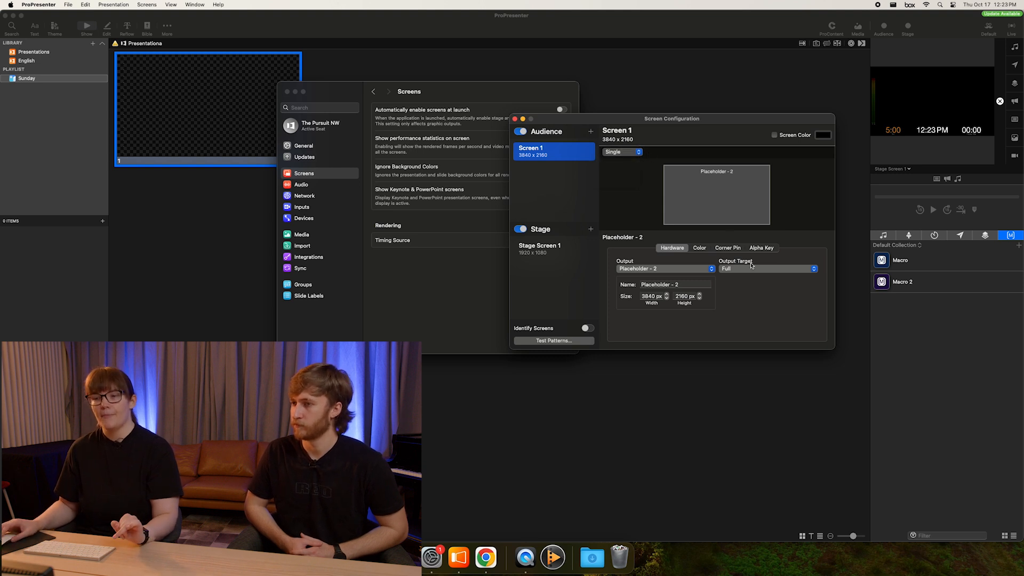
- Identify the DELL U2724D display from the output choices of Screen 1, and review the NDI, Syphon and placeholder options
left_click(699, 269)
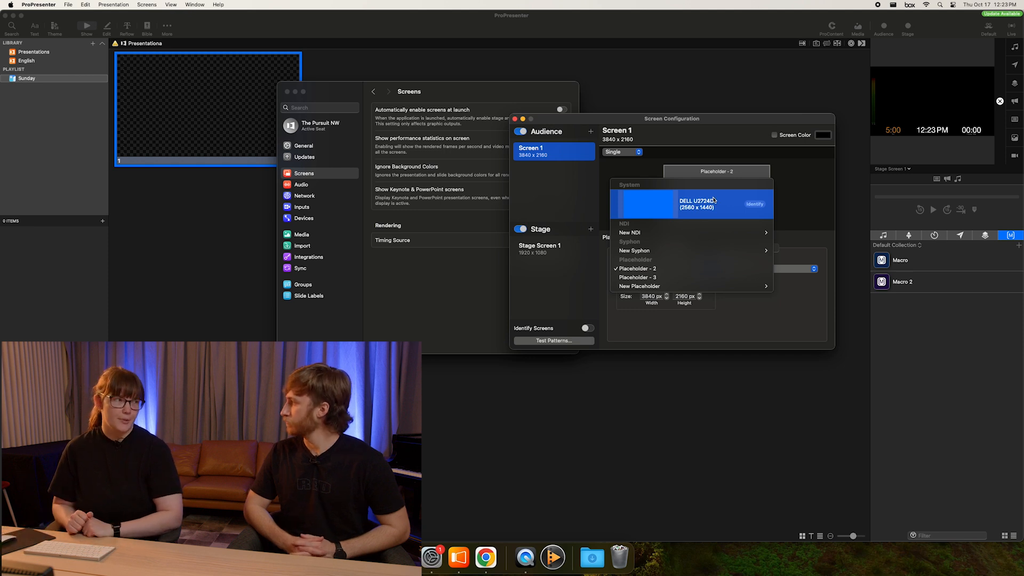
left_click(760, 206)
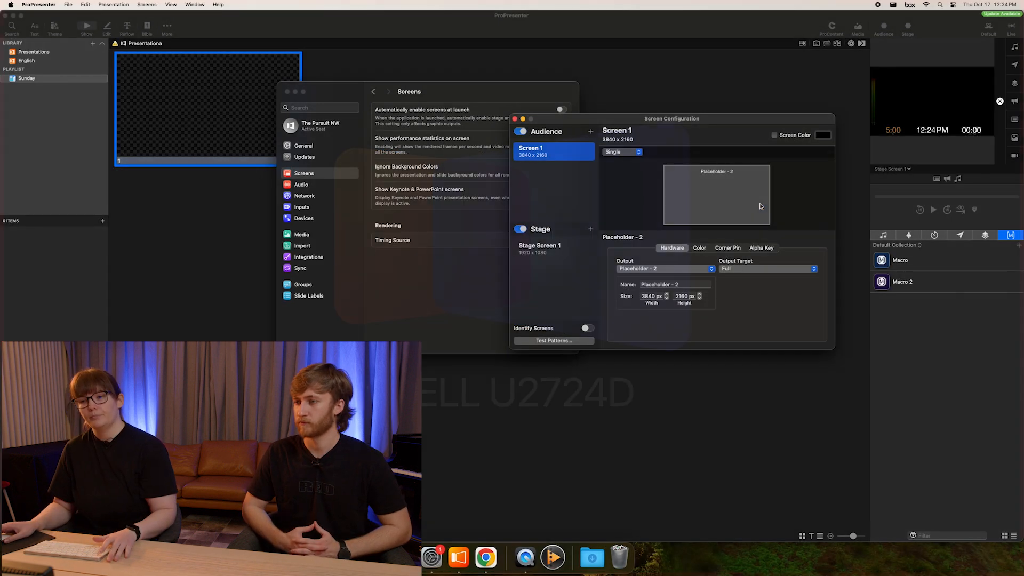
left_click(682, 270)
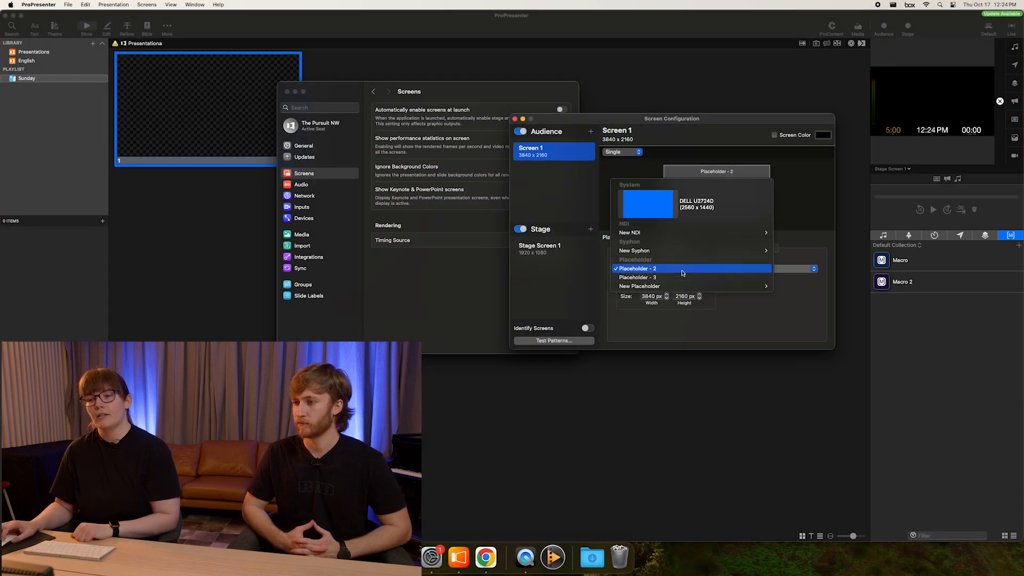
mouse_move(671, 235)
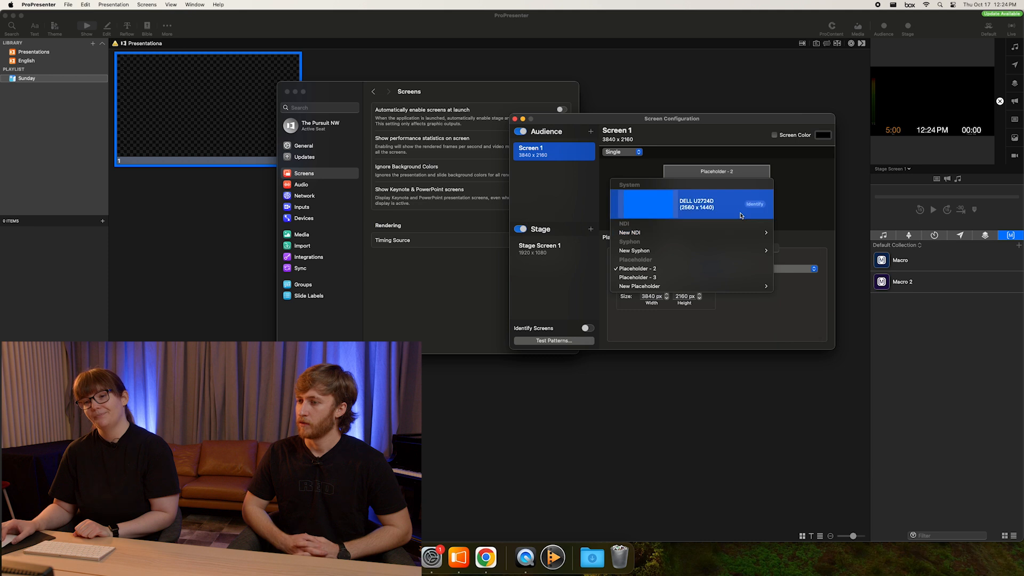
left_click(792, 214)
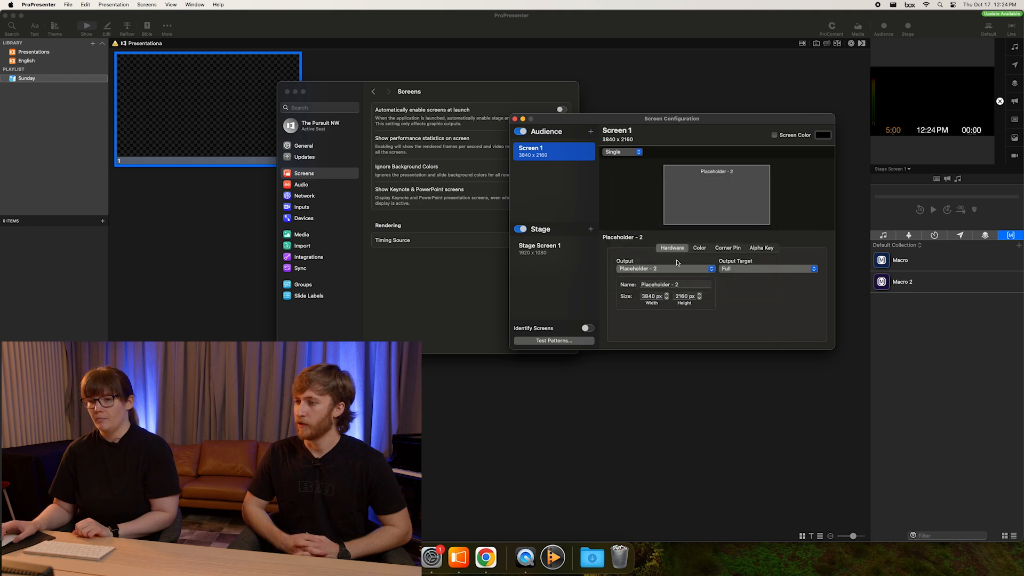
- Review the Color, Corner Pin and Alpha Key settings of Screen 1, including the None, Straight and Premultiplied alpha types
left_click(708, 249)
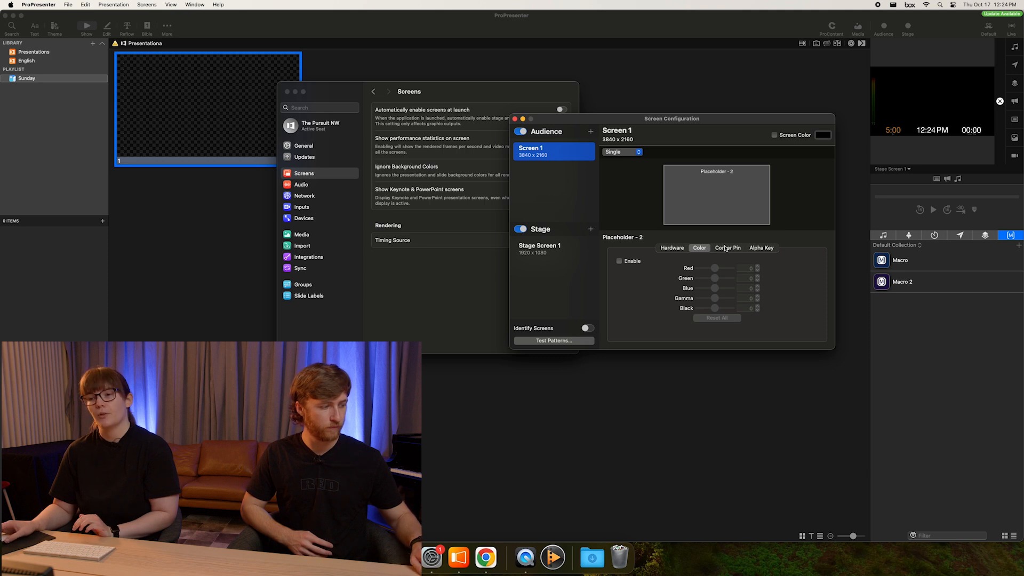
left_click(743, 248)
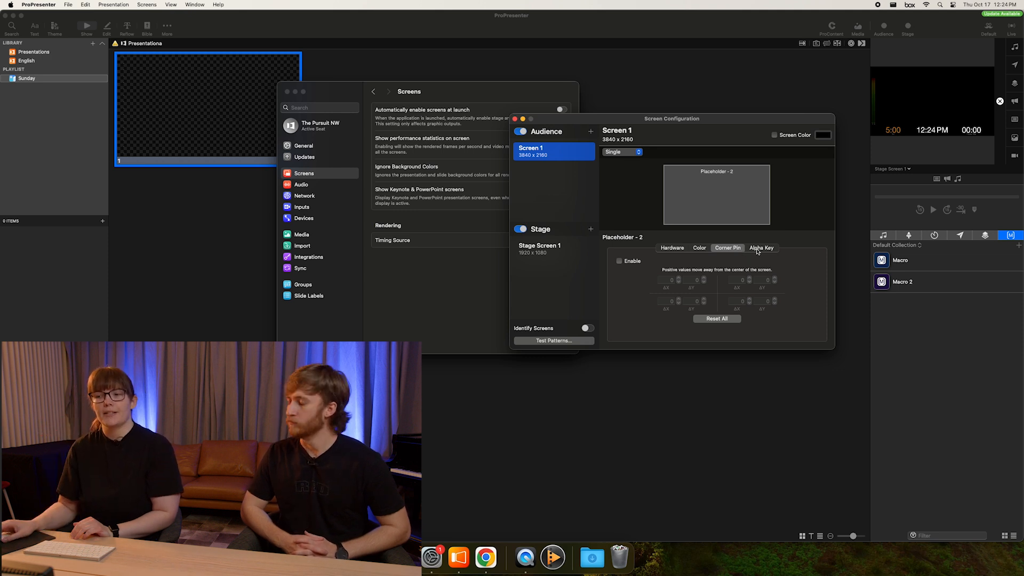
left_click(757, 249)
left_click(746, 261)
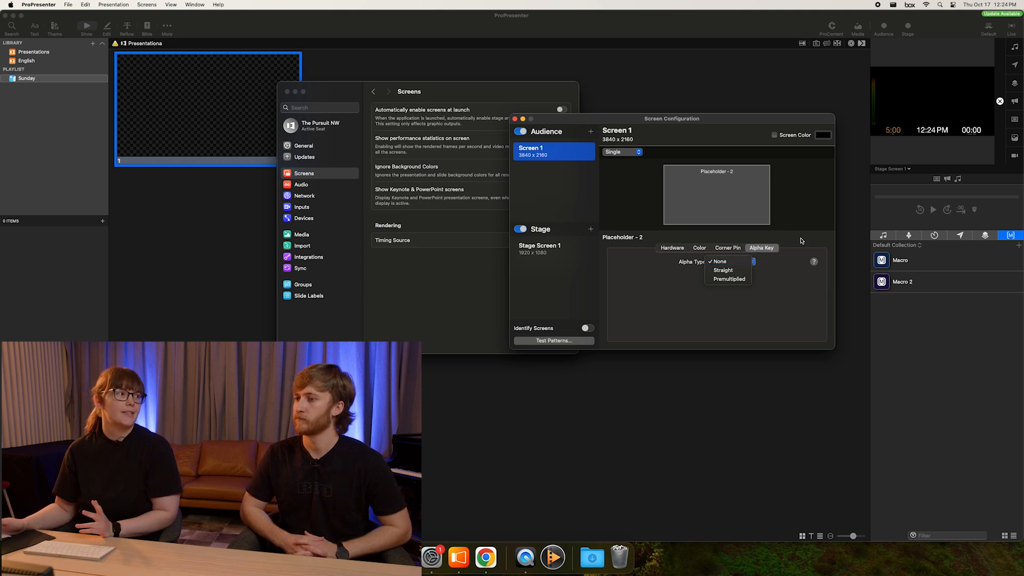
left_click(800, 241)
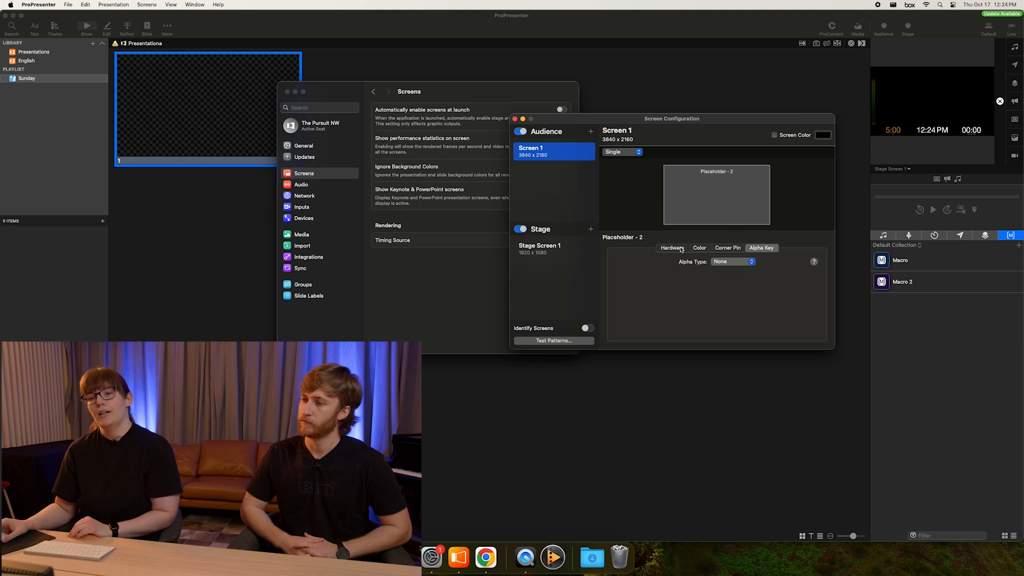
- Review the output and output target choices of Stage Screen 1, comparing its hardware settings with those of audience Screen 1
left_click(554, 248)
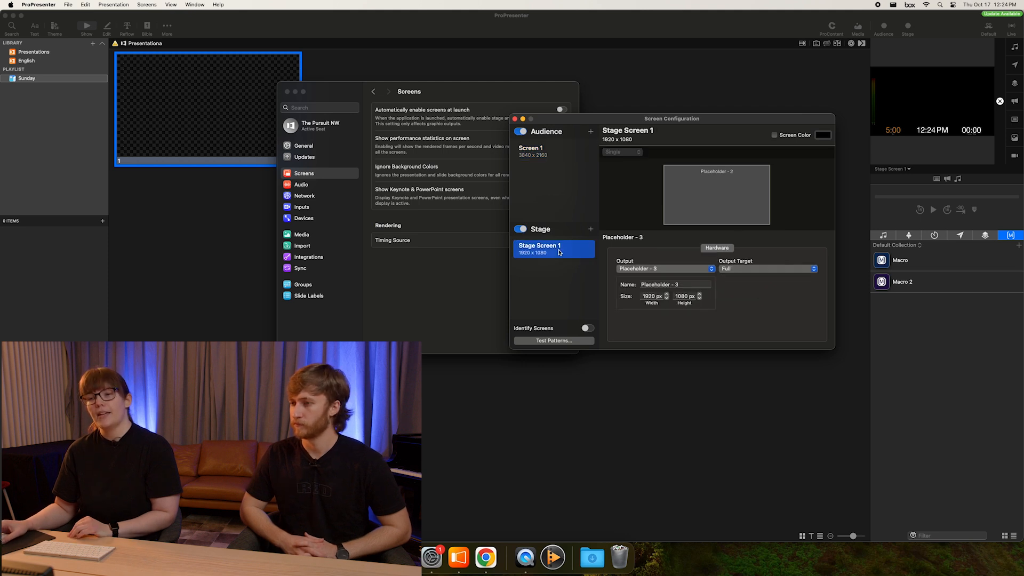
left_click(702, 269)
left_click(759, 307)
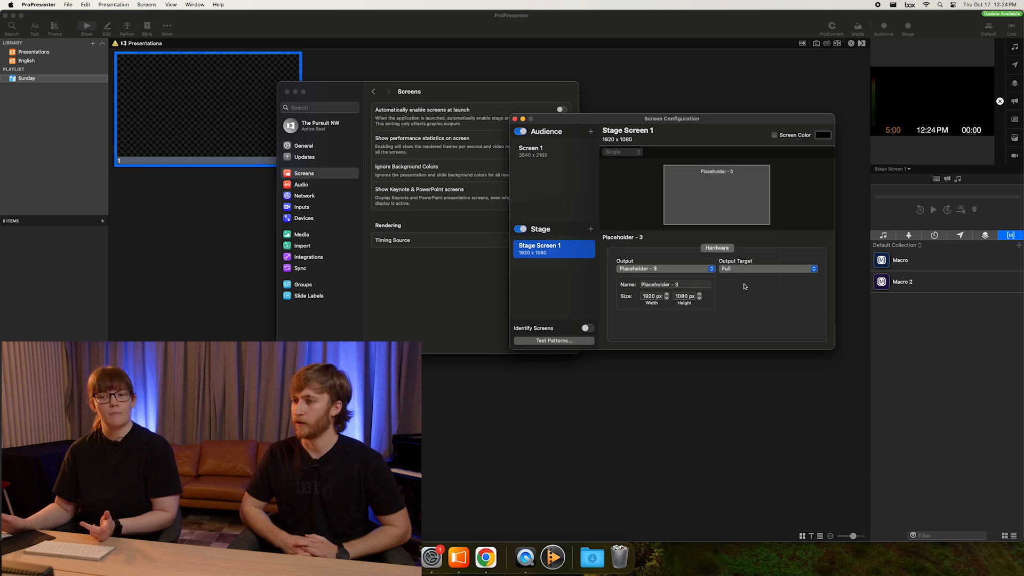
left_click(772, 269)
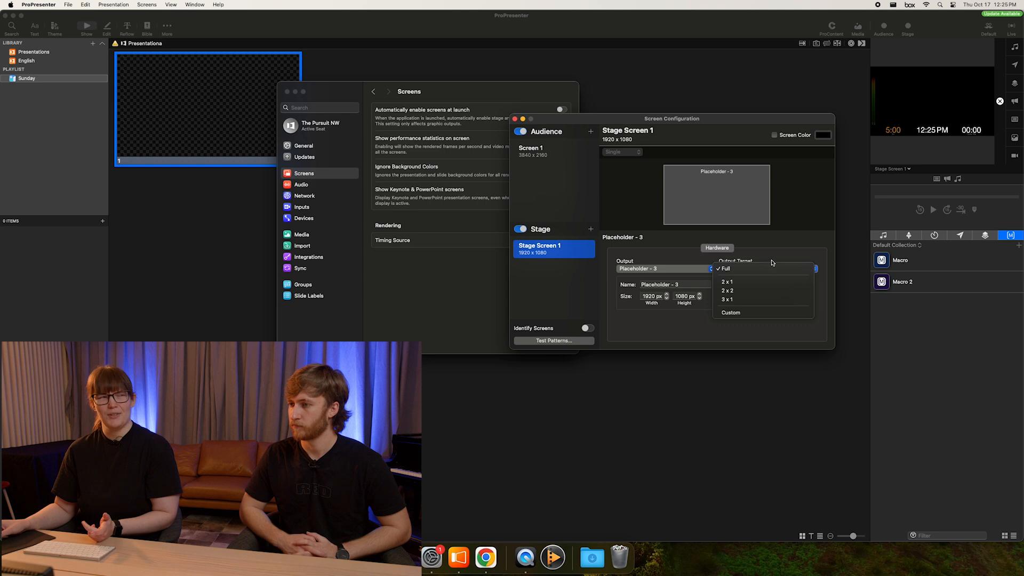
left_click(776, 251)
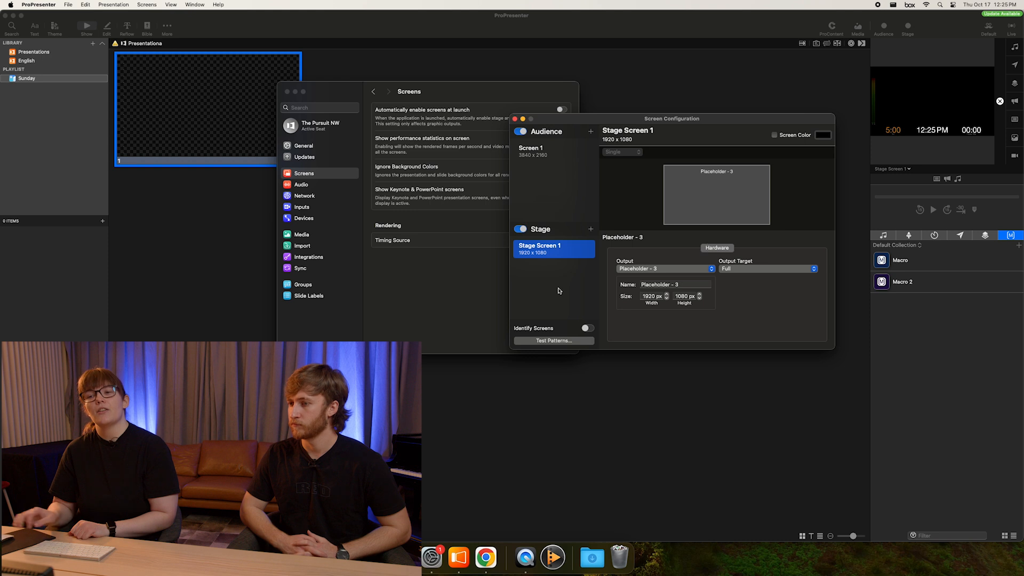
left_click(560, 154)
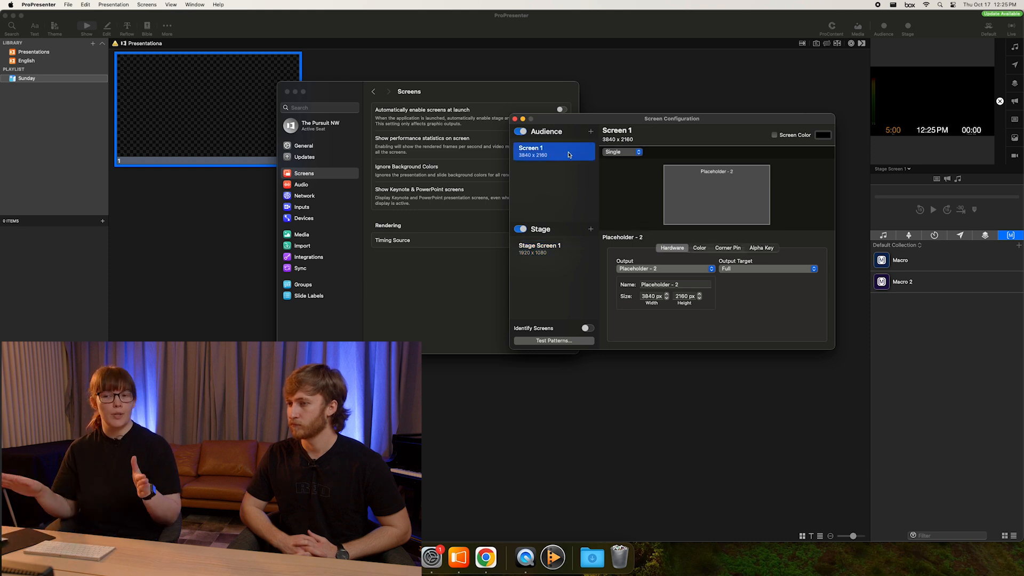
left_click(569, 254)
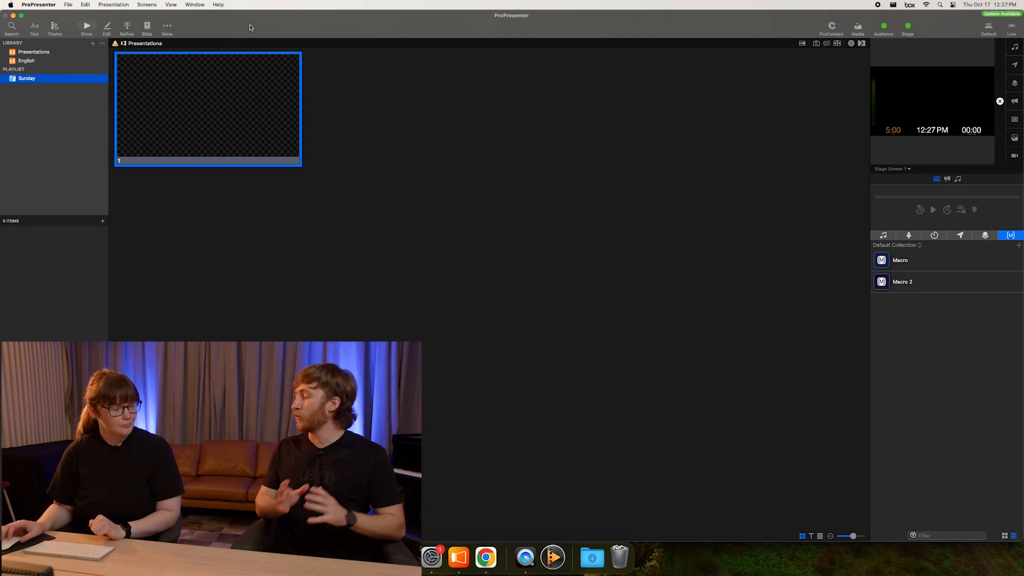
- Open the Theme Editor and create a new theme named "Lyrics"
left_click(169, 26)
left_click(179, 44)
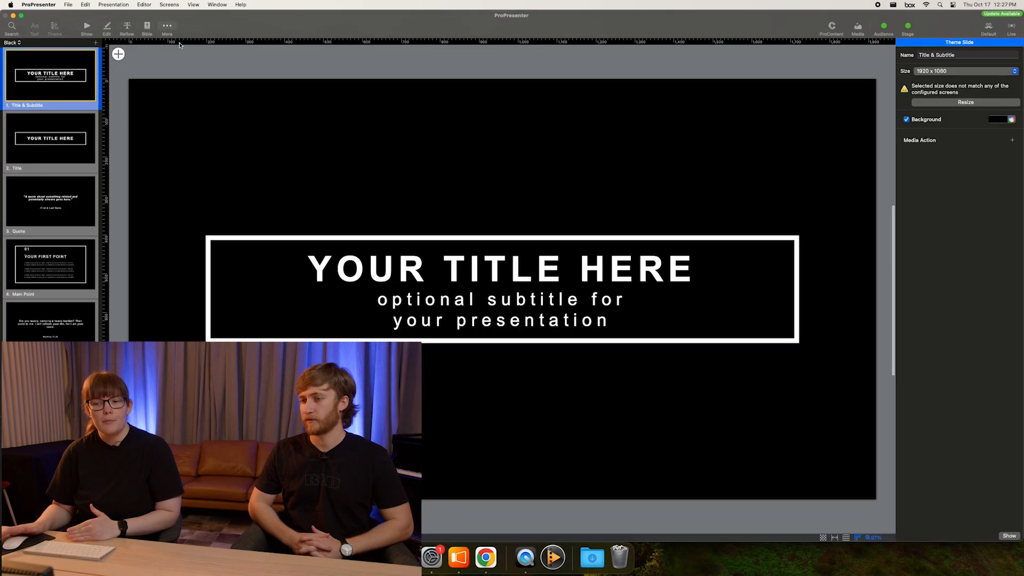
left_click(19, 43)
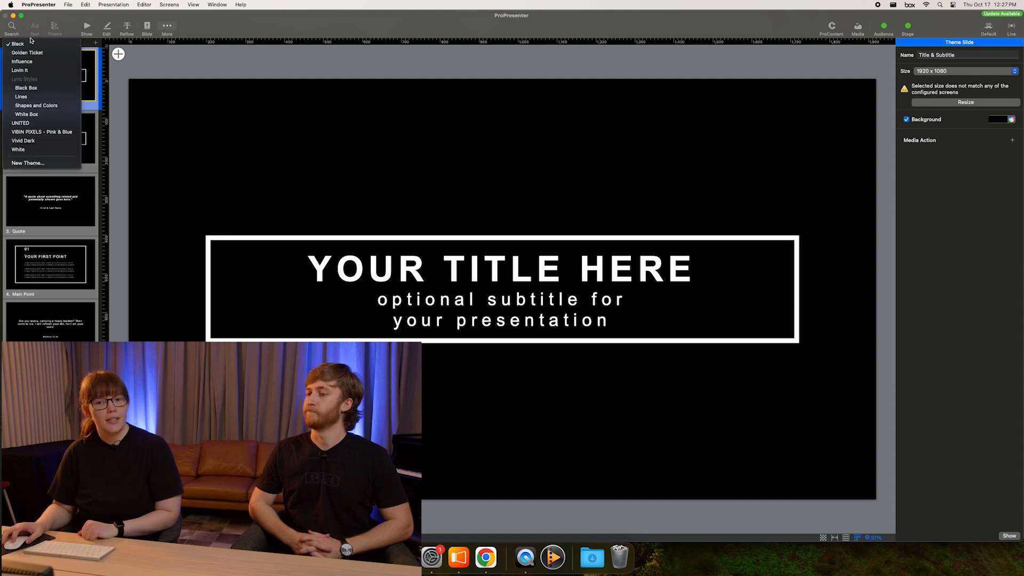
left_click(28, 163)
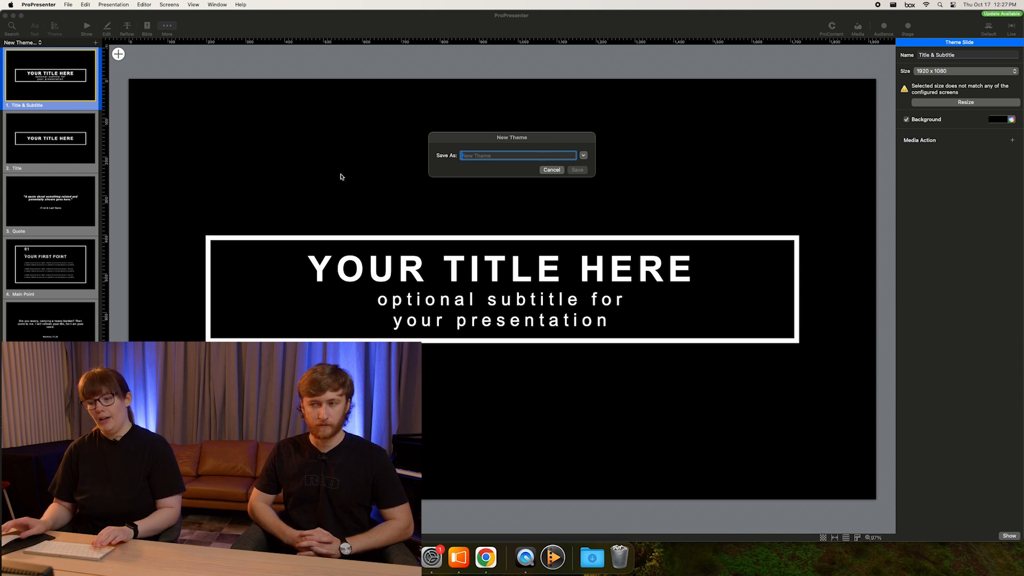
type("Lyrics")
key("Return")
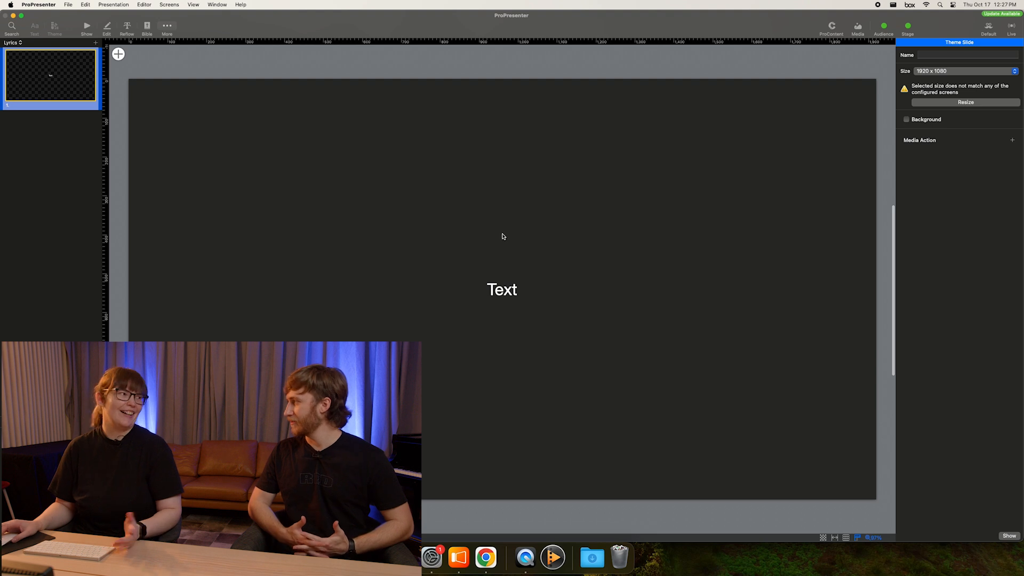
- Inspect the text box on the theme slide and review the list of Stage, Theme, CCLI, Props and Mask editors
left_click(520, 244)
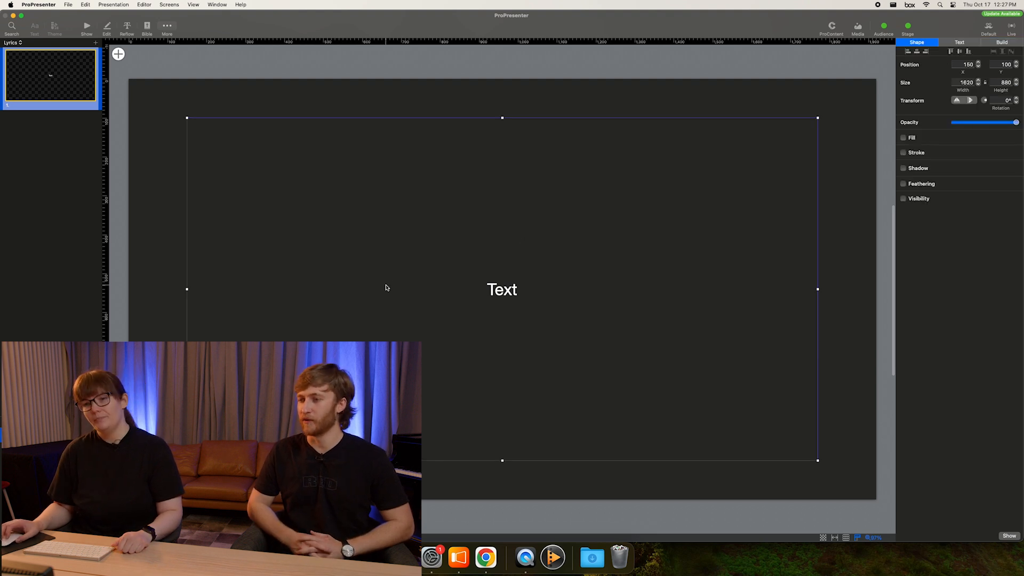
left_click(272, 73)
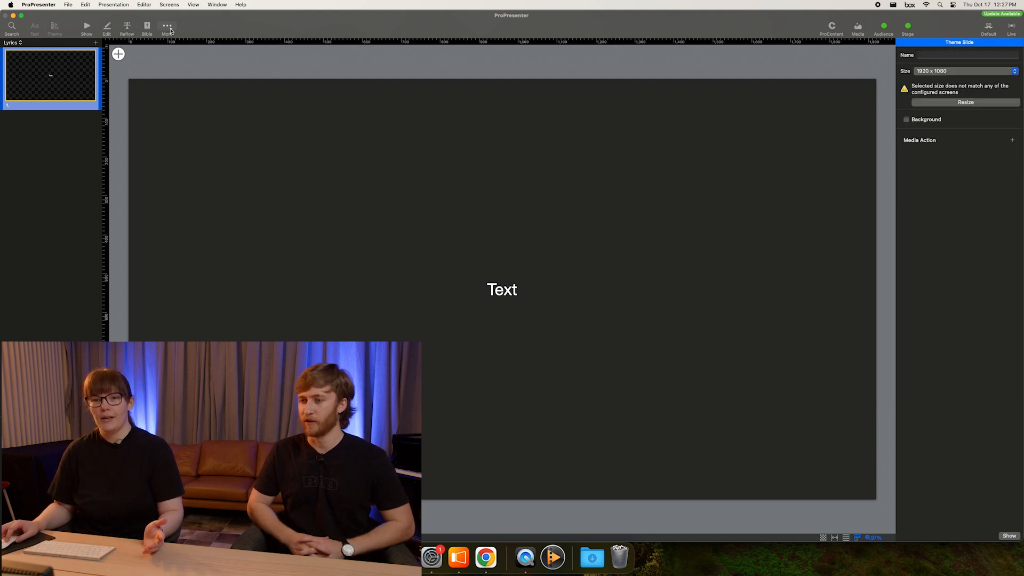
left_click(167, 26)
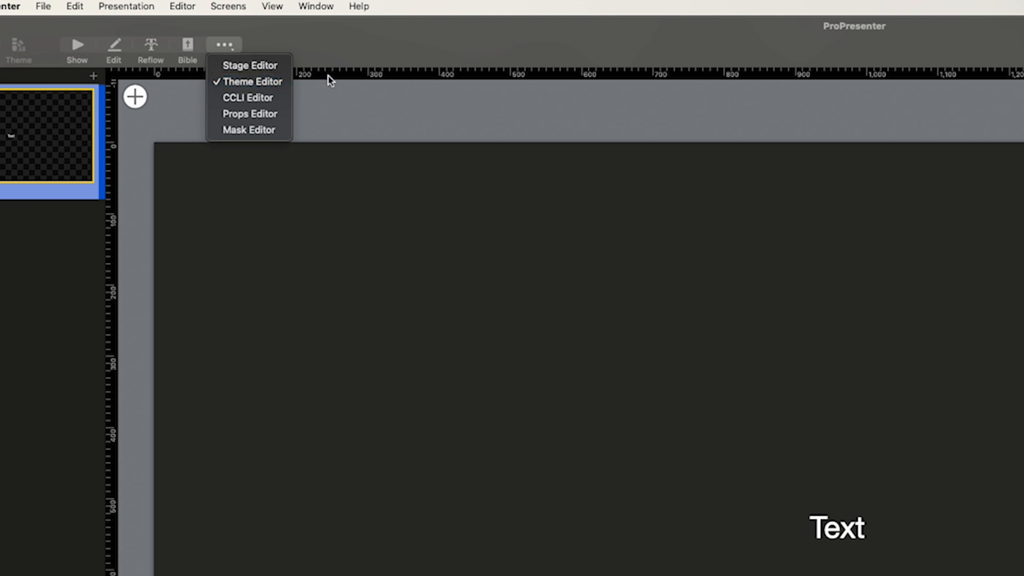
left_click(209, 50)
left_click(233, 49)
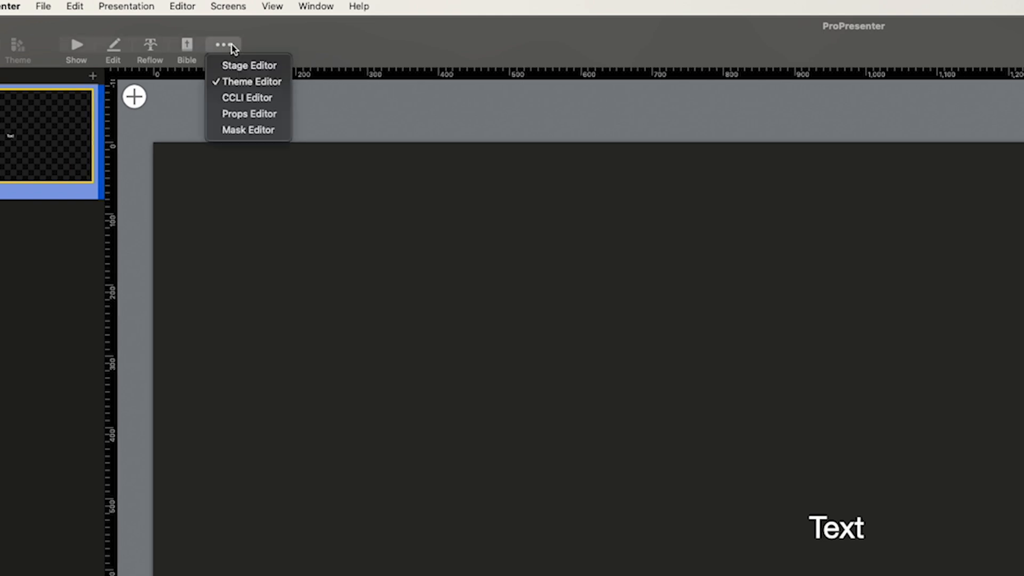
- Set the theme slide size to Screen 1: 3840 x 2160
left_click(887, 128)
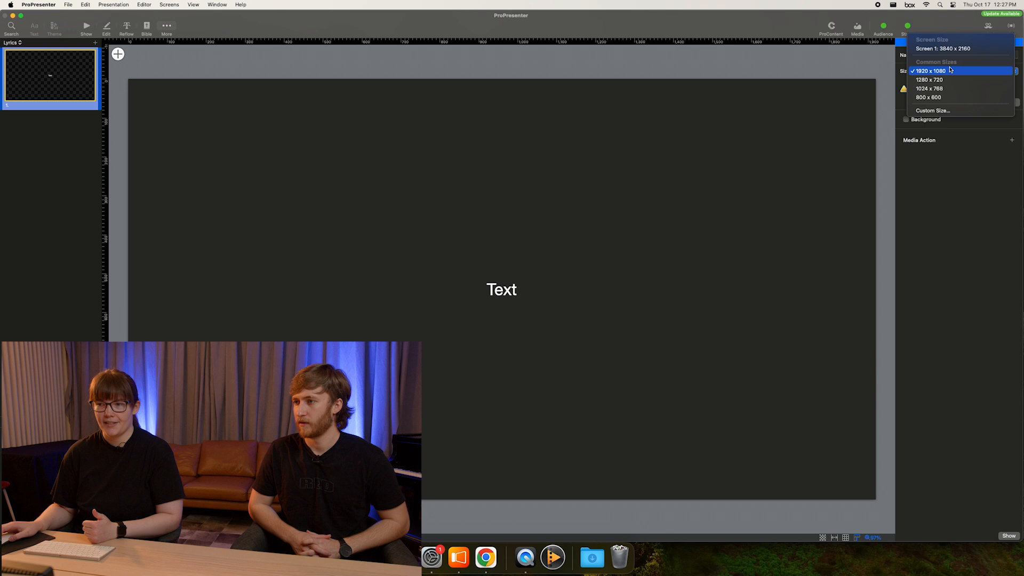
left_click(959, 48)
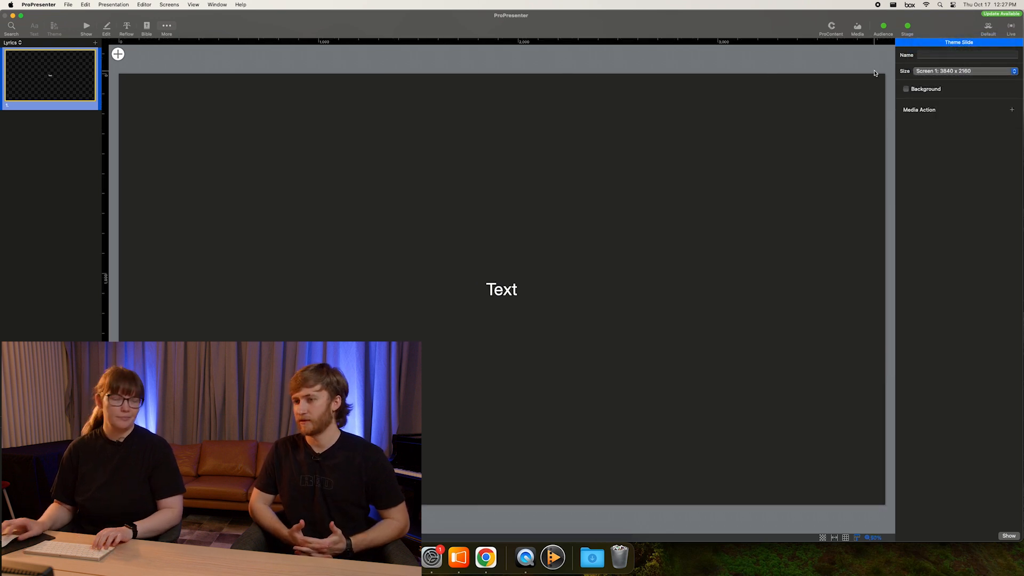
- Assign a new 1920 x 1080 placeholder as the output of Screen 1 and match the theme slide size to it
key("super+comma")
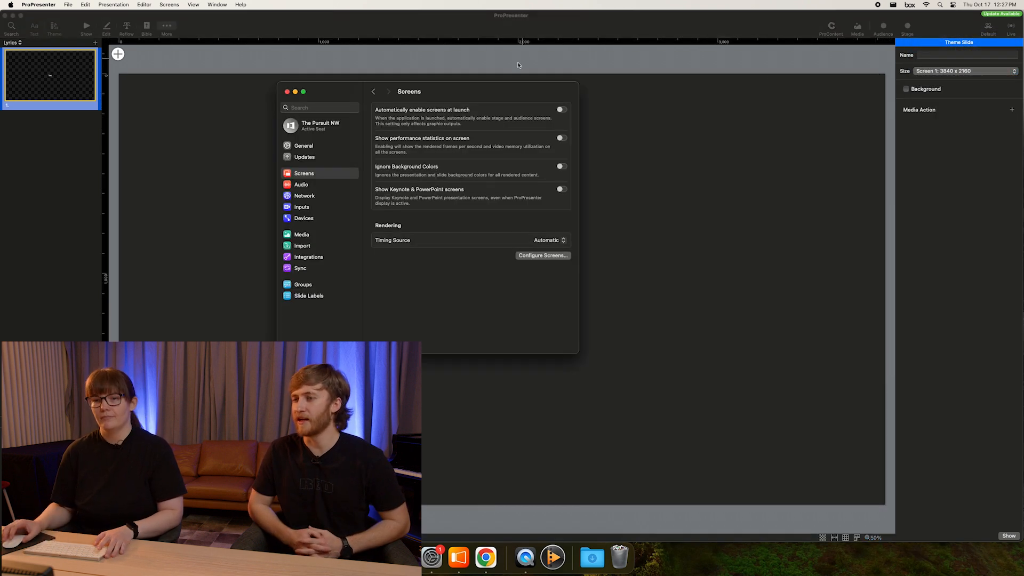
left_click(543, 255)
left_click(676, 269)
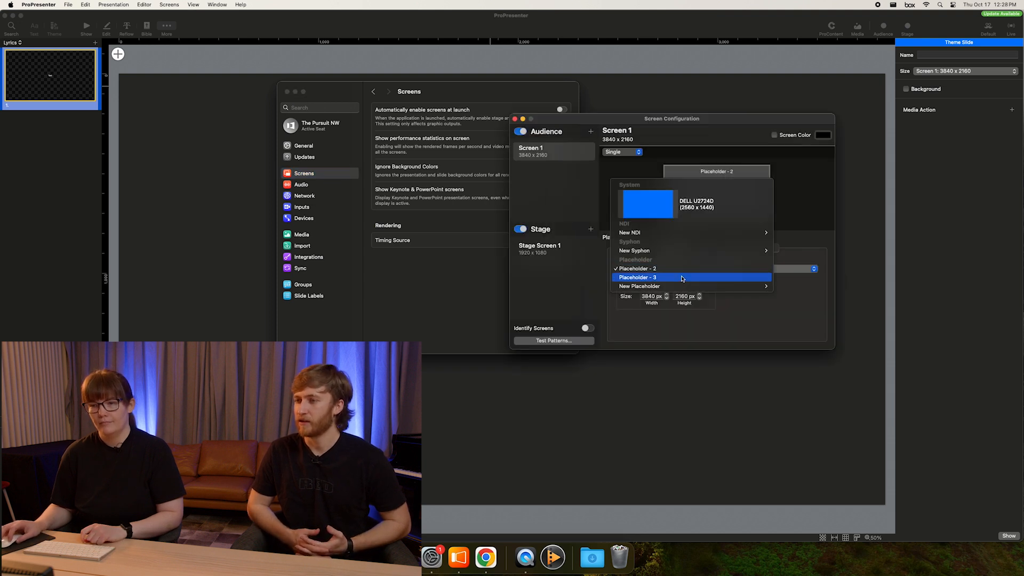
mouse_move(693, 286)
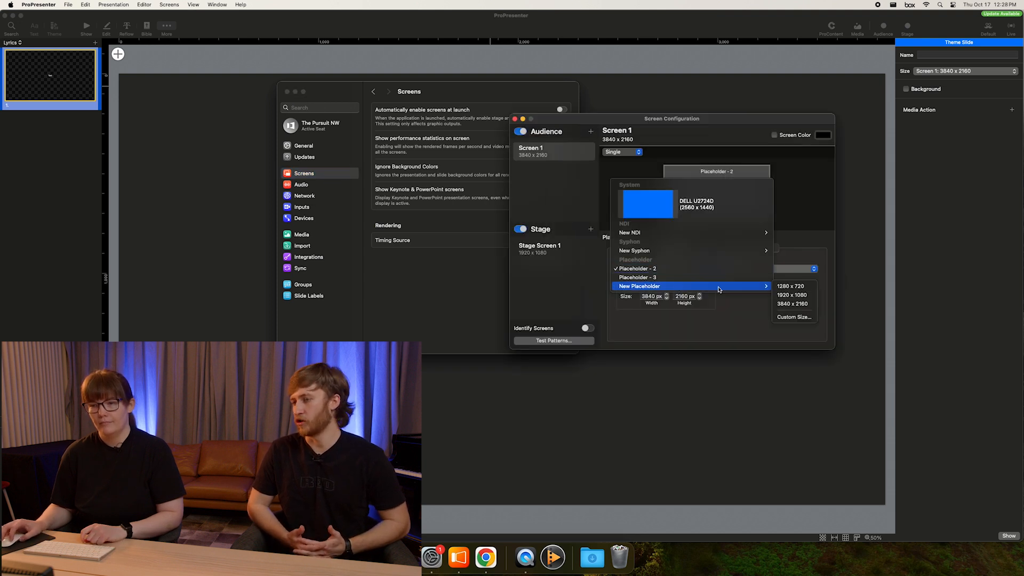
left_click(793, 294)
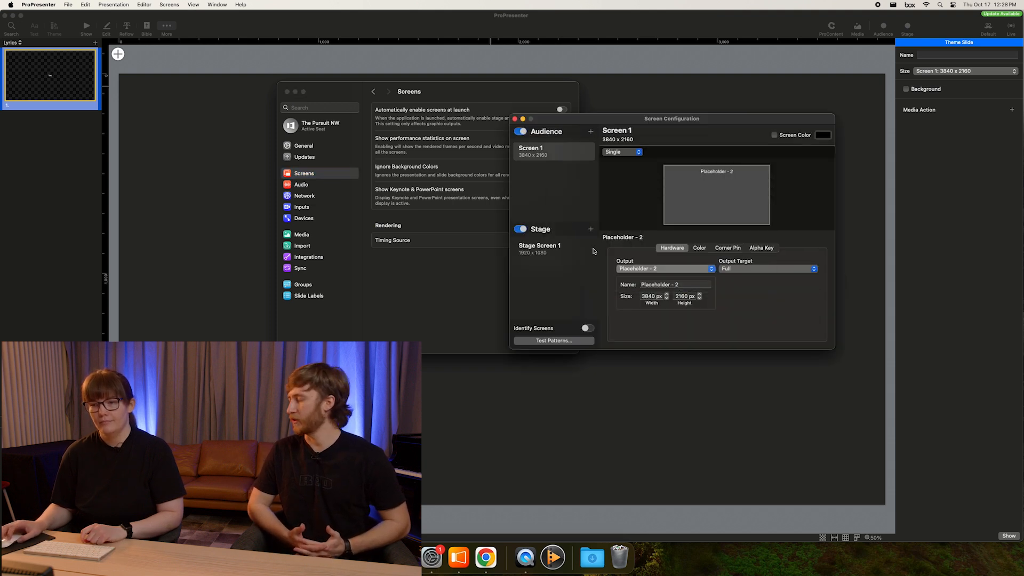
left_click(515, 118)
left_click(296, 92)
left_click(966, 71)
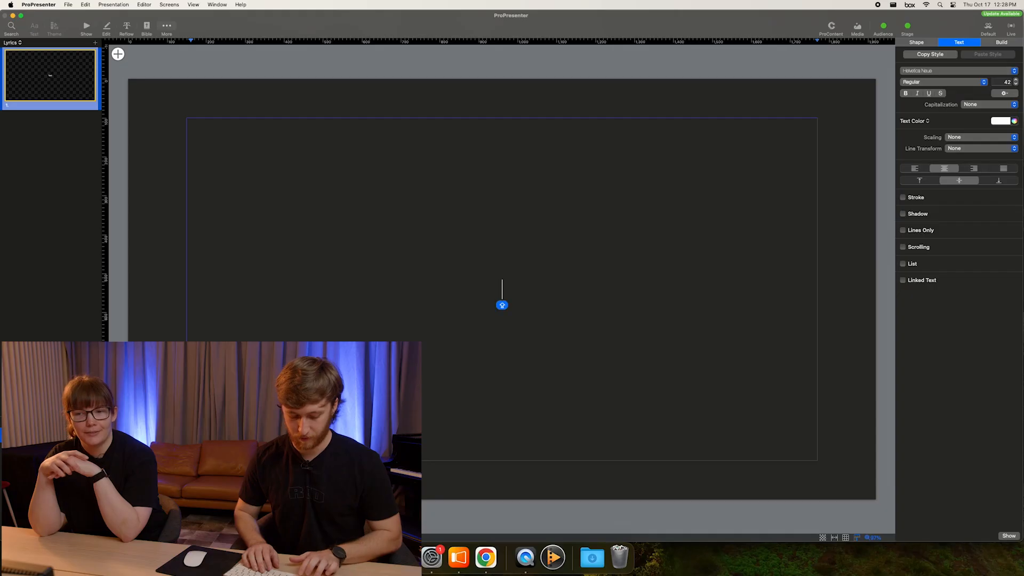
- Replace the theme slide's text with "CURRENT LYRICS" and "Current lyrics" on a second line
type("CURRENT LYRICS")
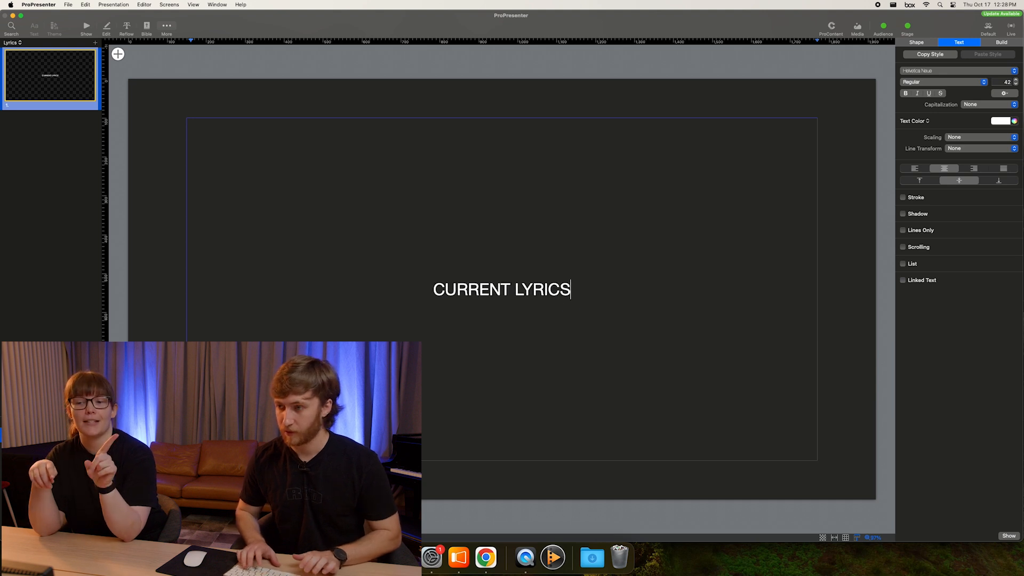
key("Caps_Lock")
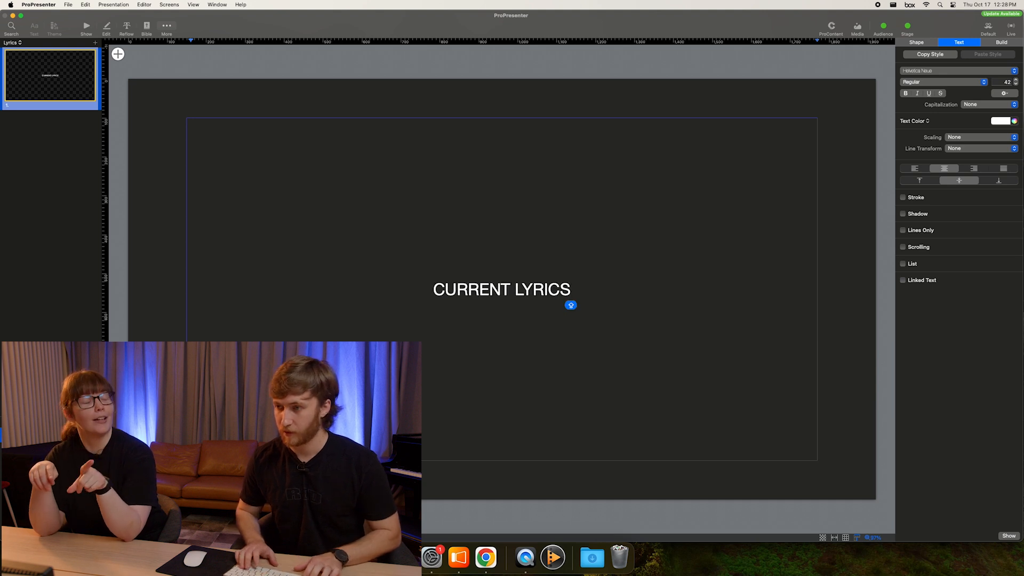
key("Return")
type("cu")
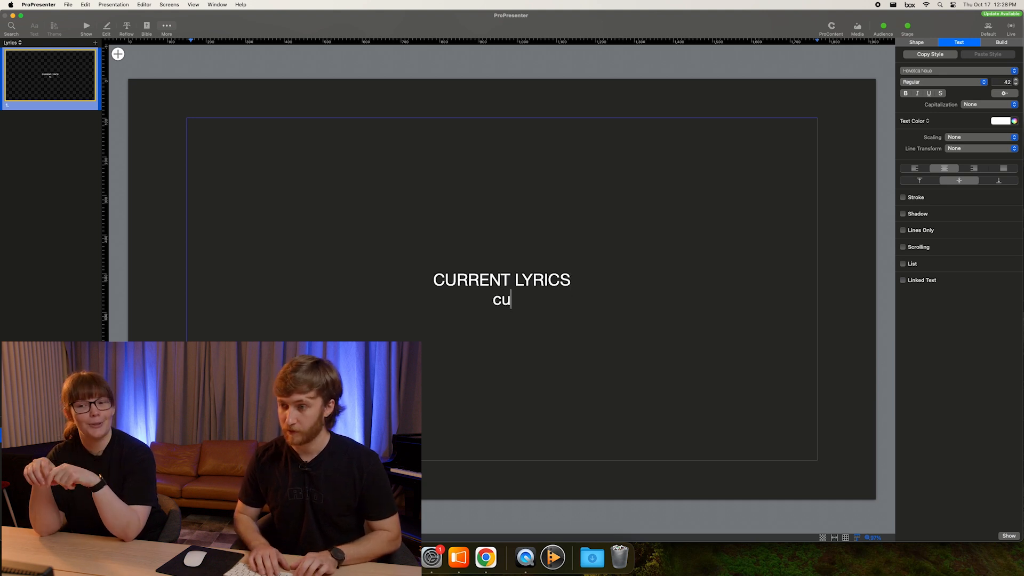
type("rrent lyrics")
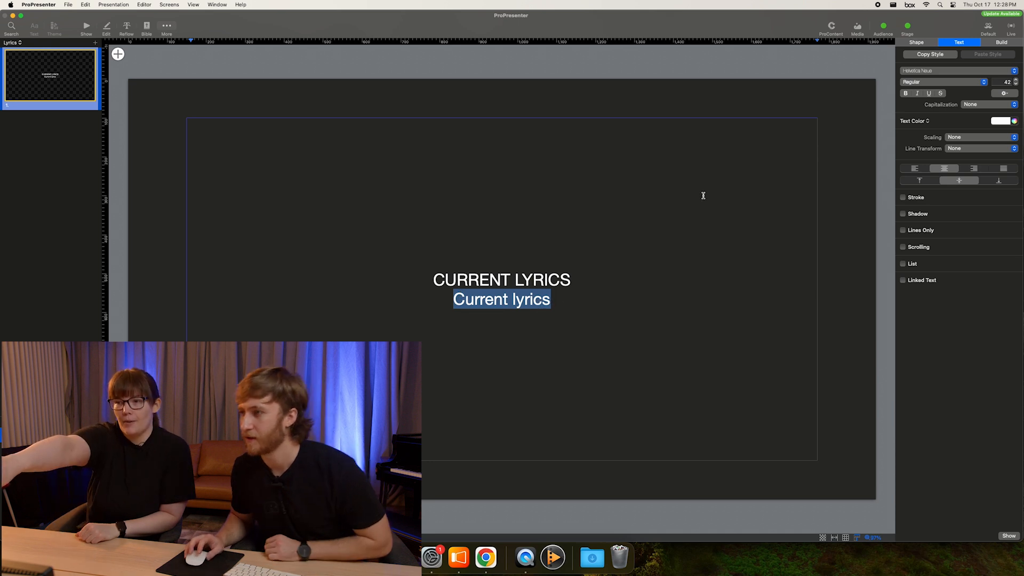
- Try All Caps on the second line and Title Case and Start Case on both lines, and return the capitalization to None
left_click(981, 104)
left_click(982, 113)
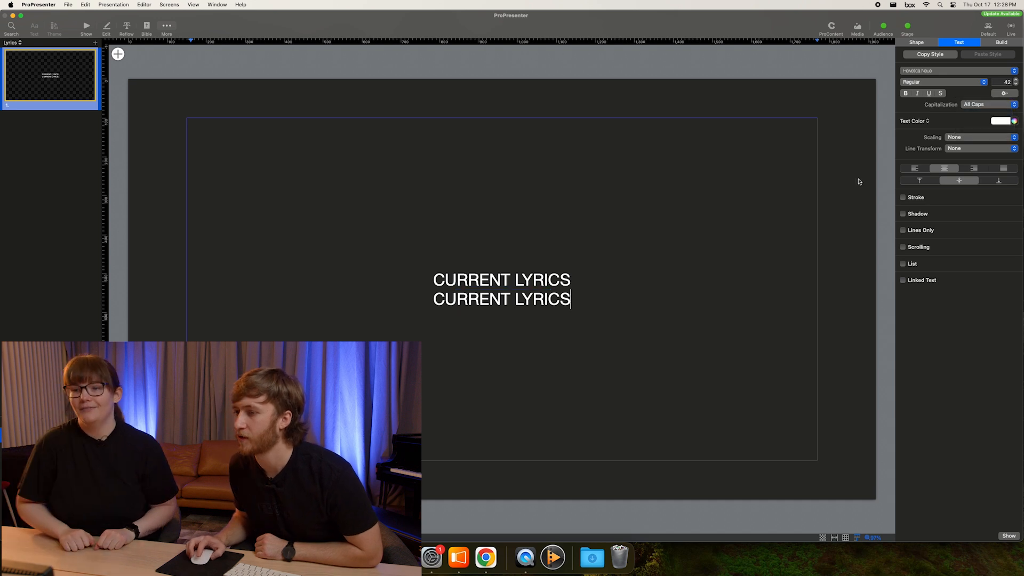
left_click_drag(572, 299, 433, 282)
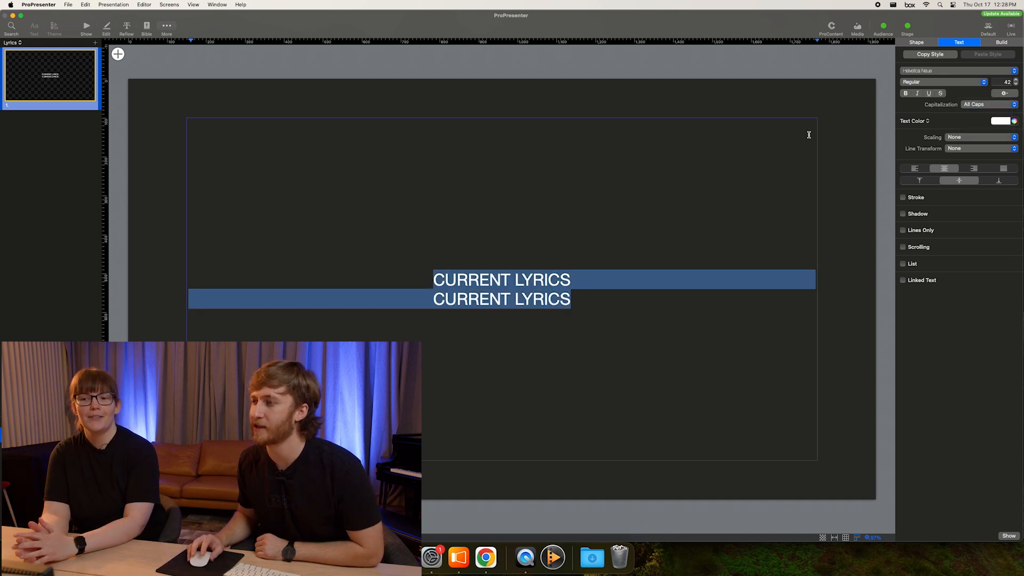
left_click(972, 105)
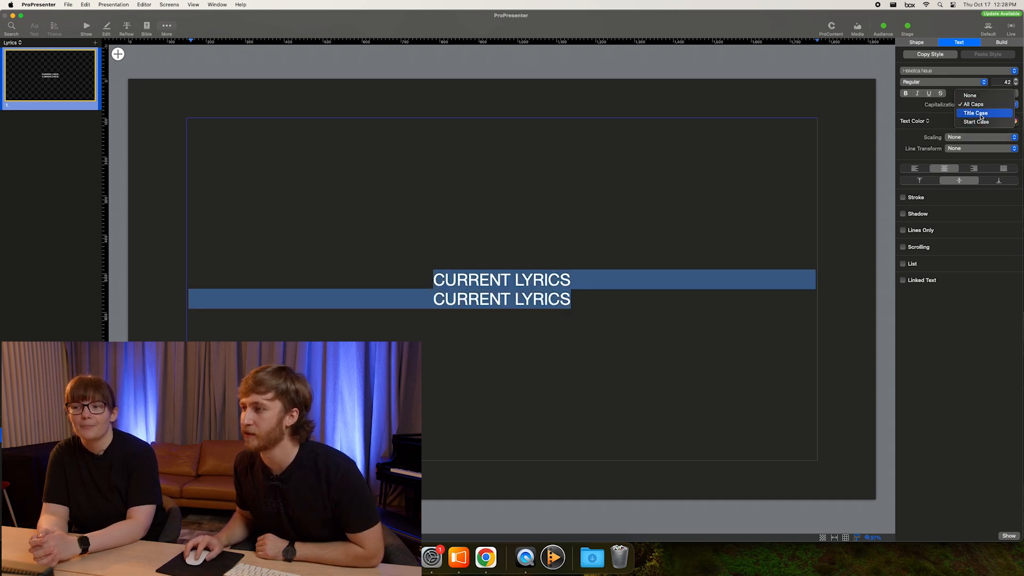
left_click(980, 114)
left_click(986, 106)
left_click(984, 114)
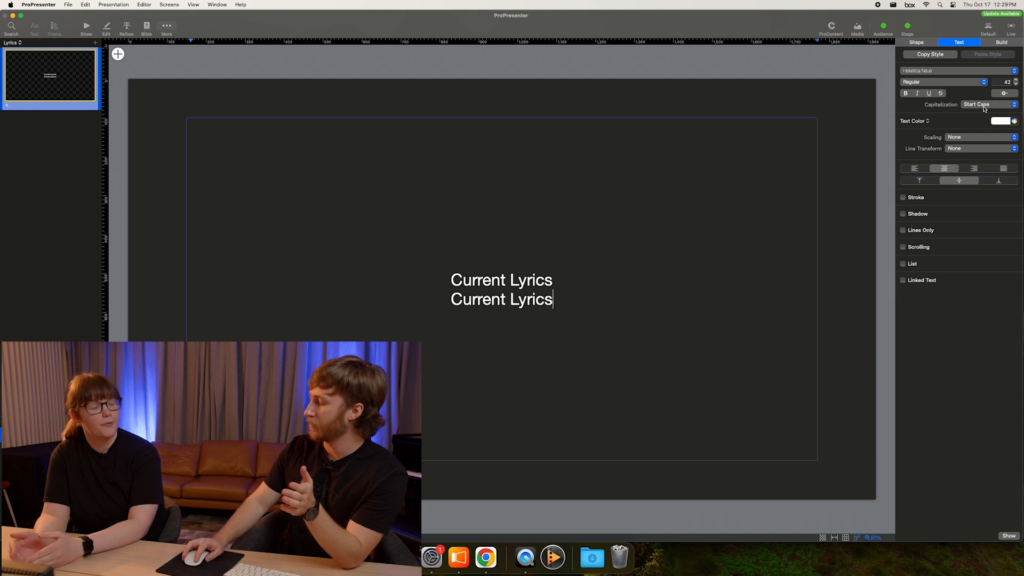
left_click(984, 106)
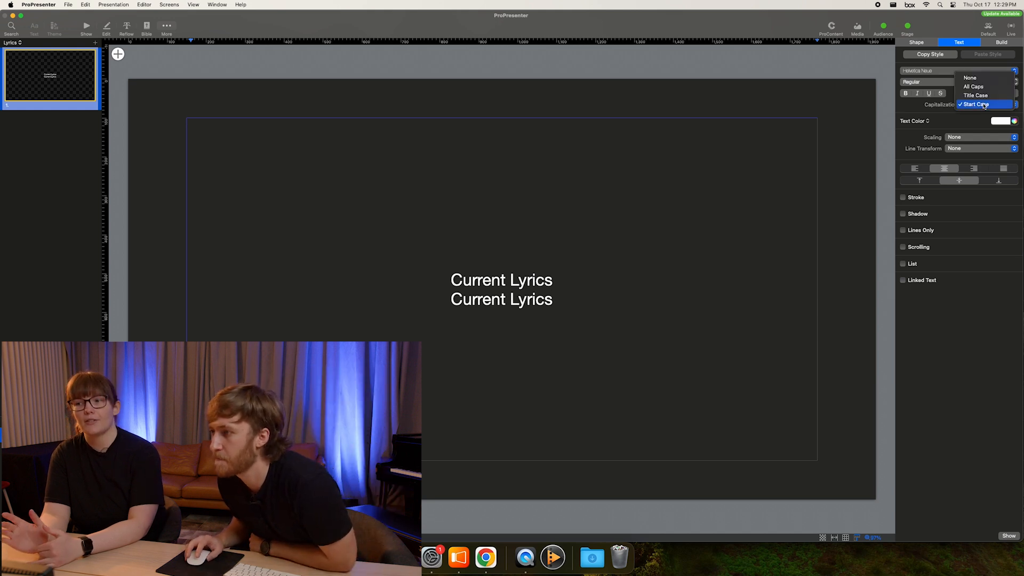
left_click(979, 82)
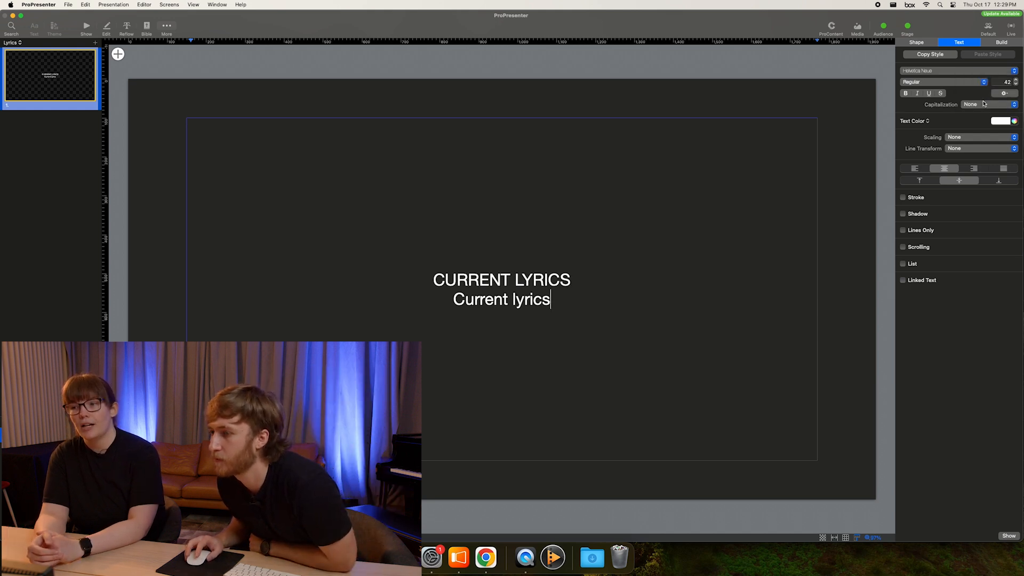
- Set the capitalization of the theme slide's lyrics text to All Caps
left_click(984, 108)
left_click(981, 113)
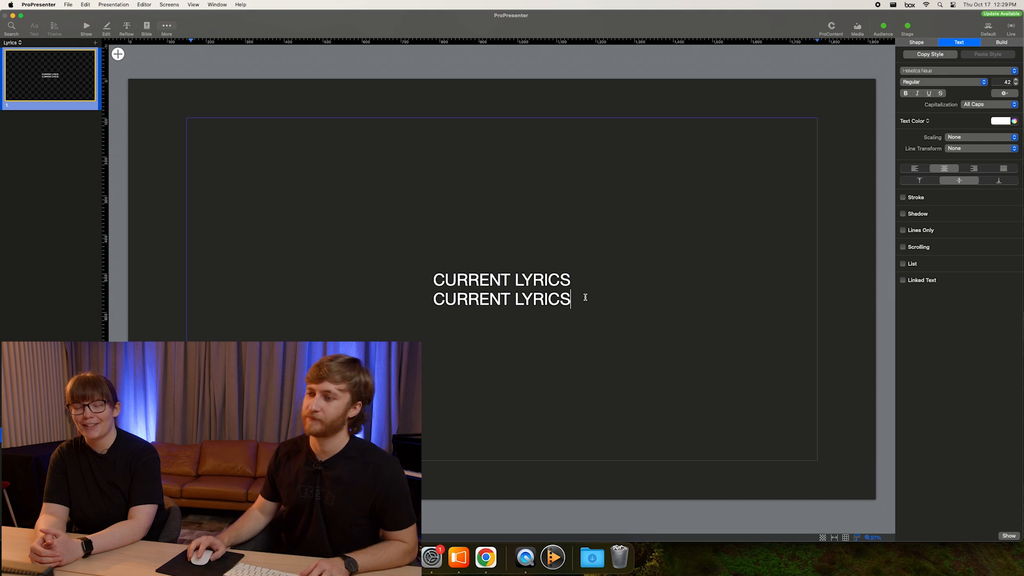
- Look through the Helvetica Neue typeface styles and try bold on the lyrics text, returning it to Regular
left_click(924, 83)
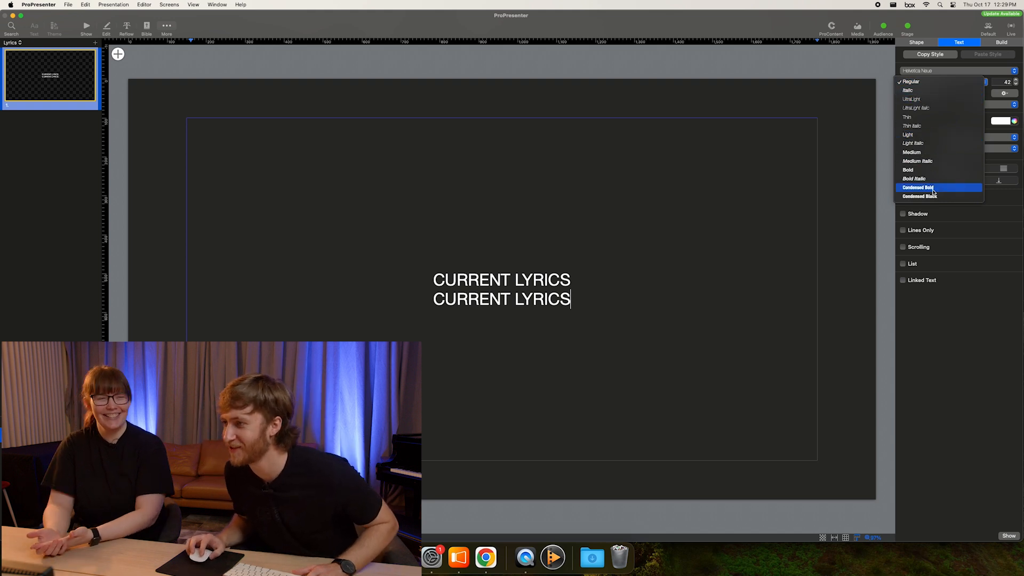
left_click(909, 83)
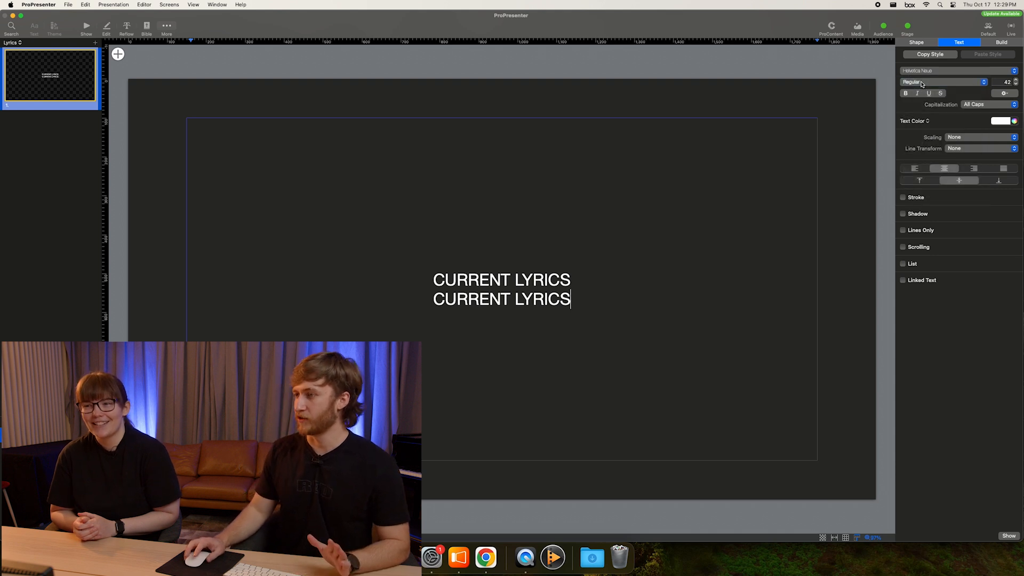
left_click(906, 94)
left_click(906, 94)
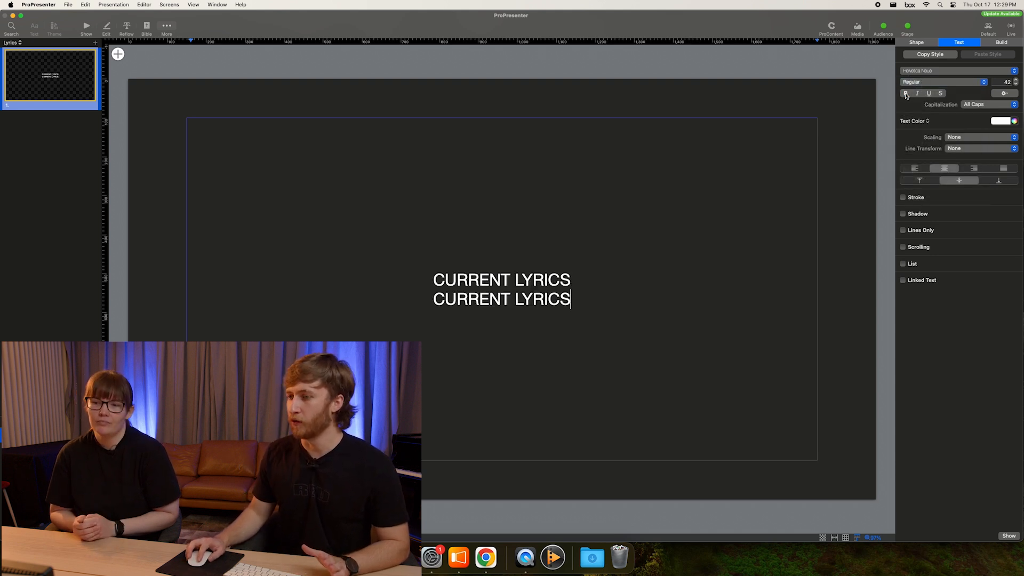
left_click(906, 94)
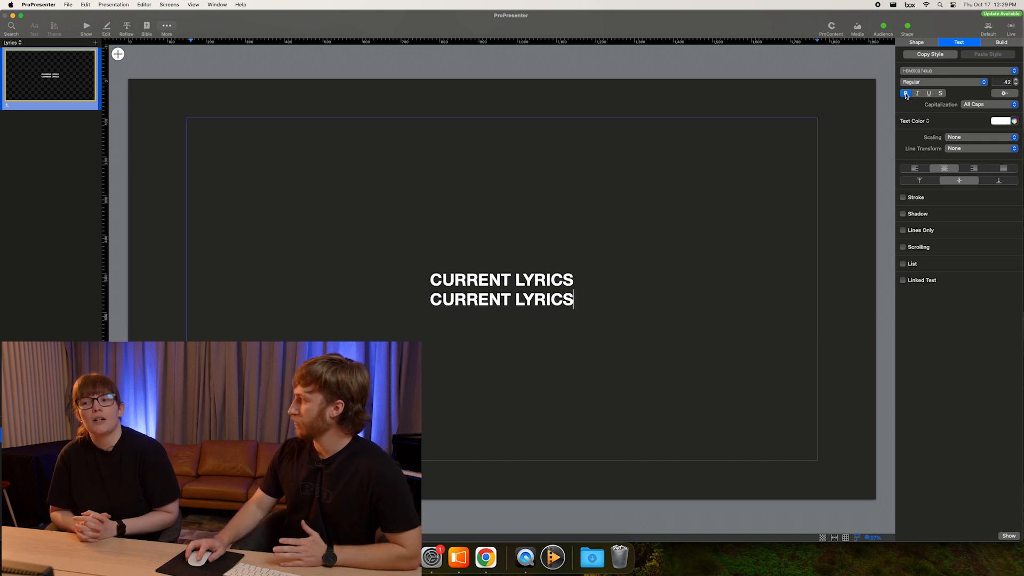
left_click(904, 94)
left_click(912, 82)
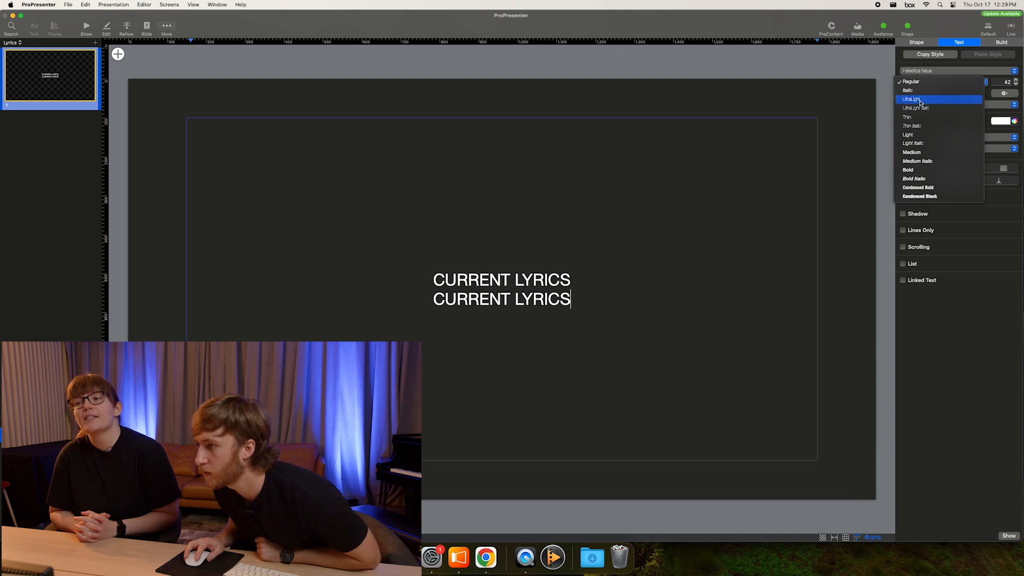
left_click(928, 82)
- Change the lyrics text font to Arial with the Bold typeface style
left_click(947, 71)
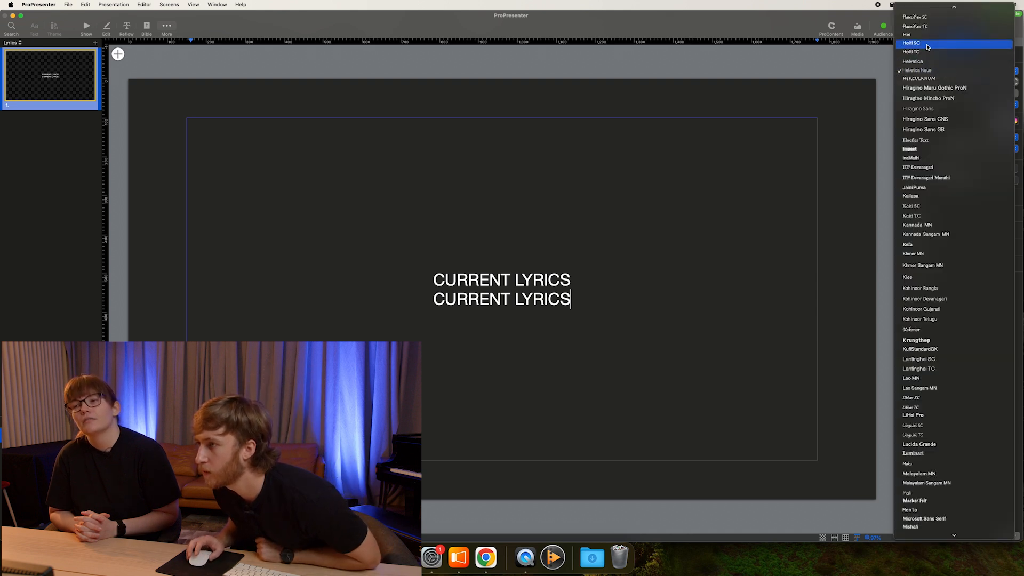
scroll(929, 50, "up", 10)
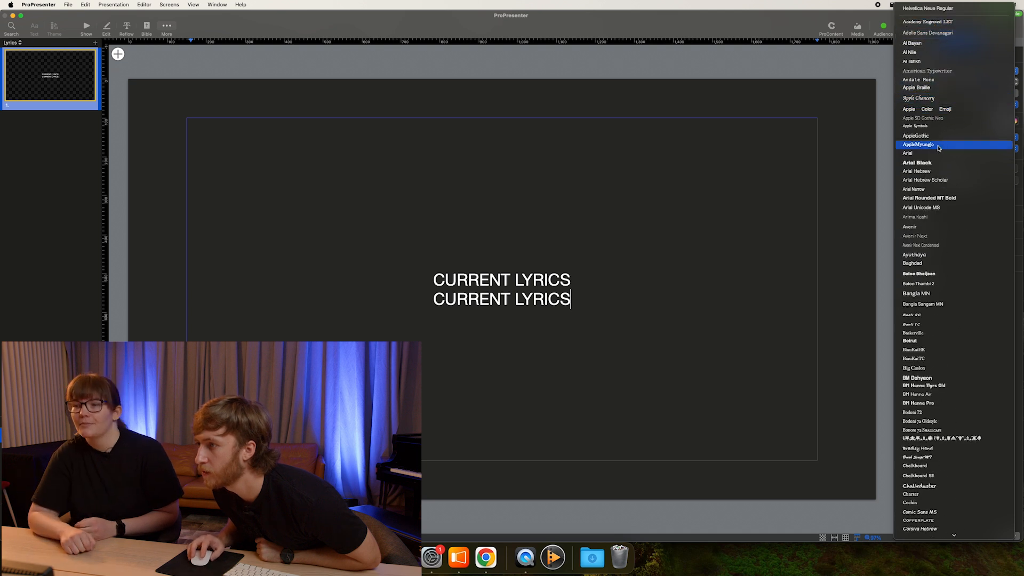
left_click(930, 153)
left_click(927, 83)
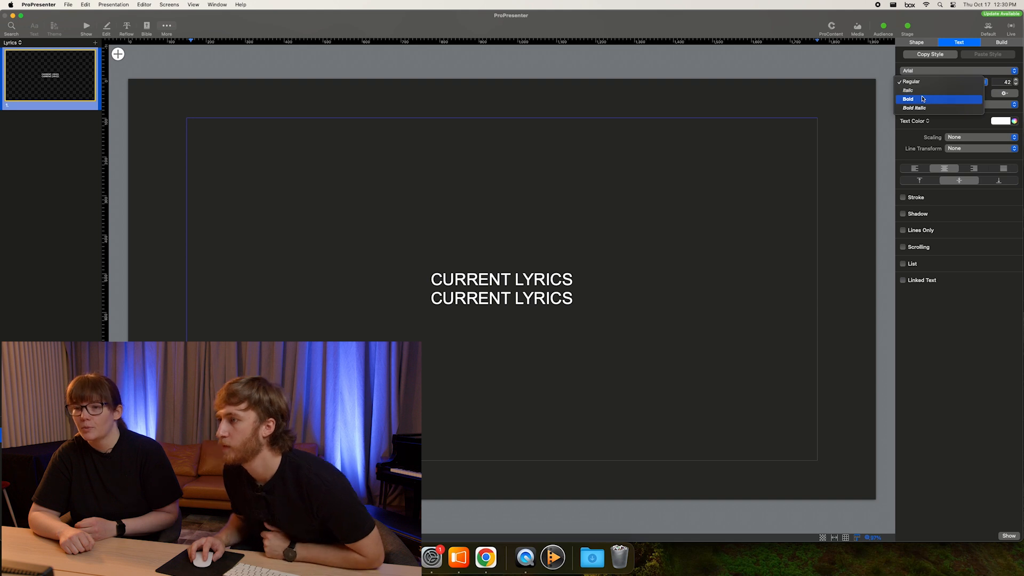
left_click(922, 98)
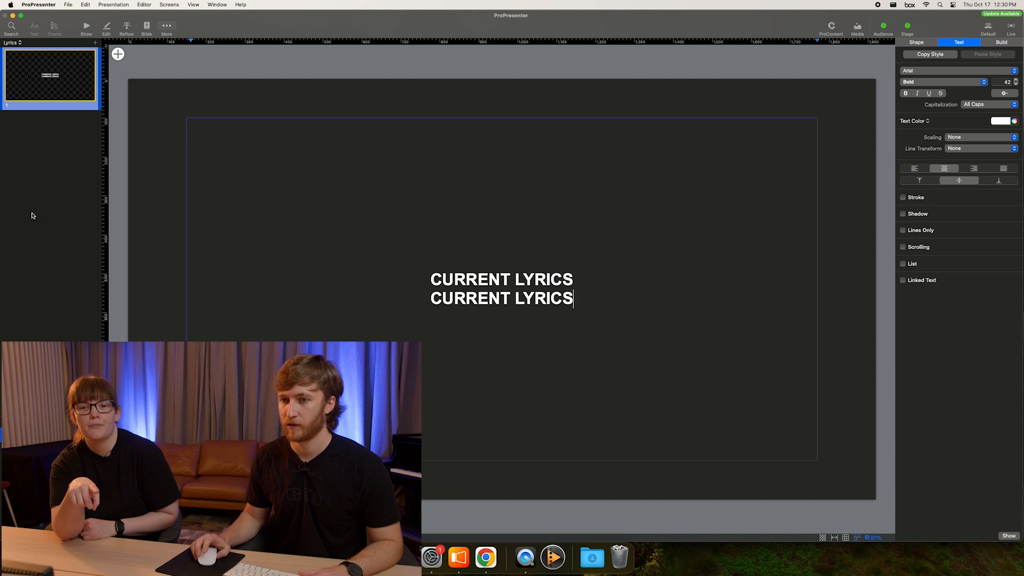
- Duplicate the theme slide and rename the copy "Lower Thirds"
right_click(33, 91)
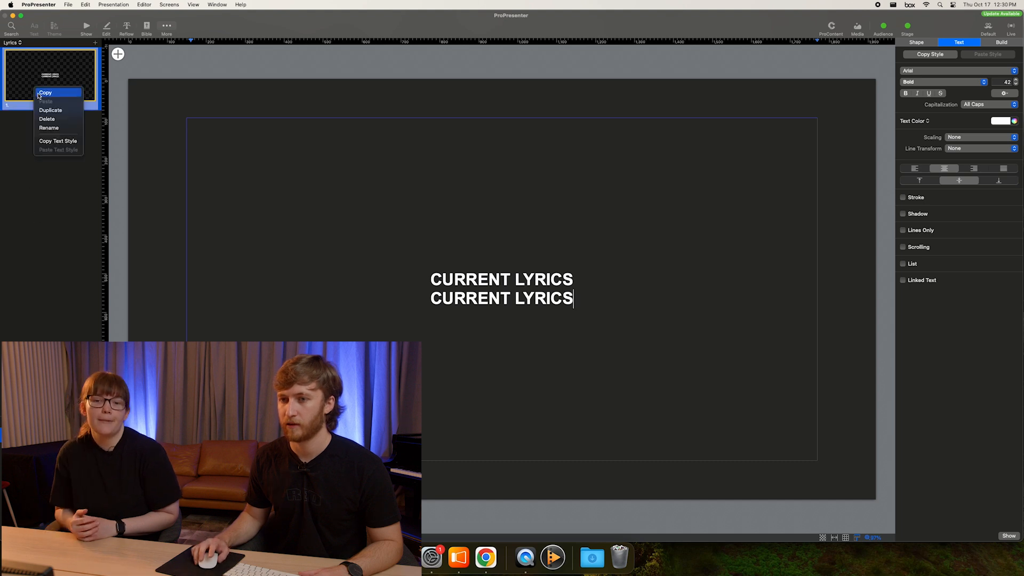
left_click(44, 109)
left_click(47, 132)
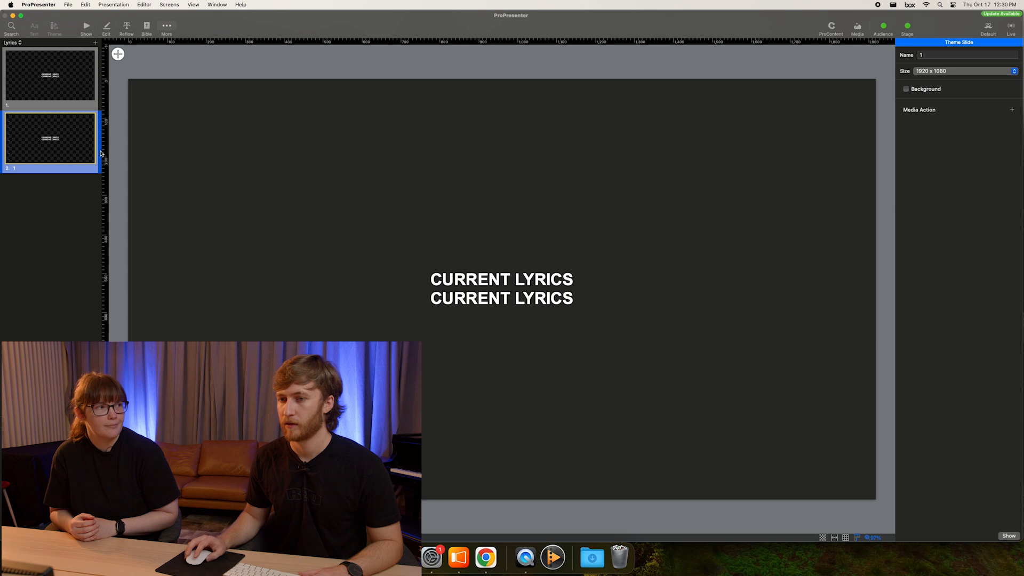
right_click(29, 154)
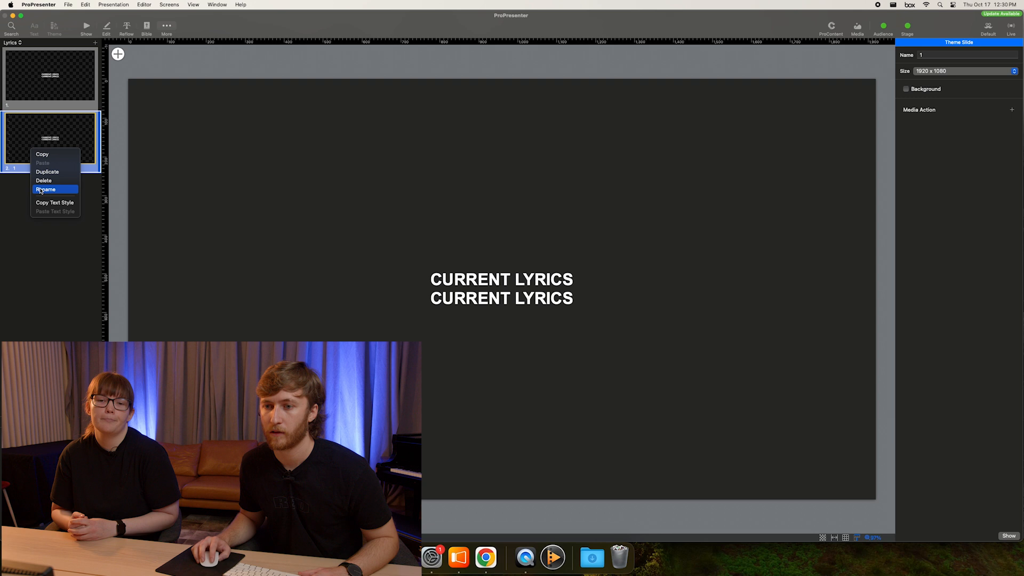
left_click(40, 190)
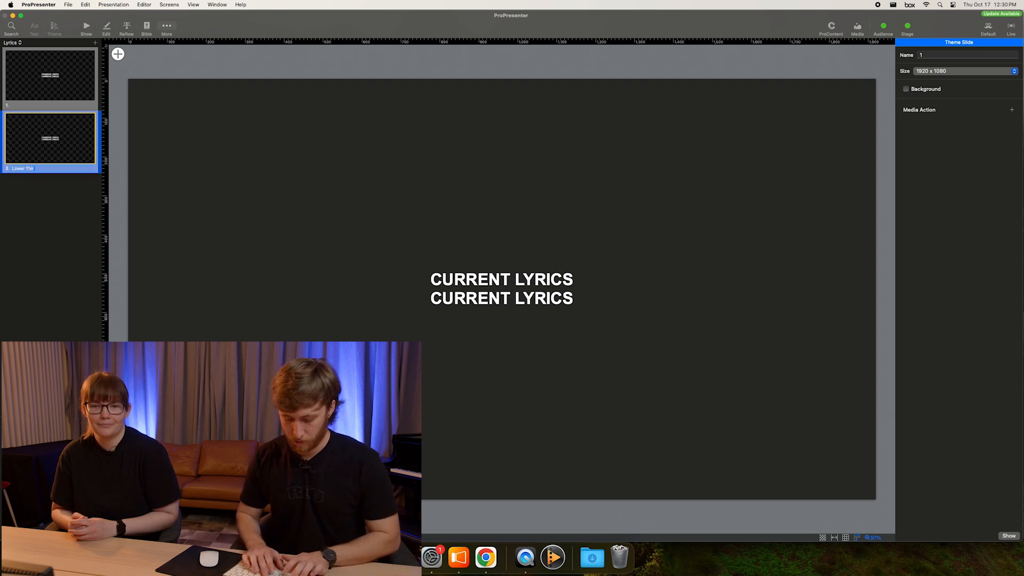
- Rename the first theme slide "Center"
right_click(24, 99)
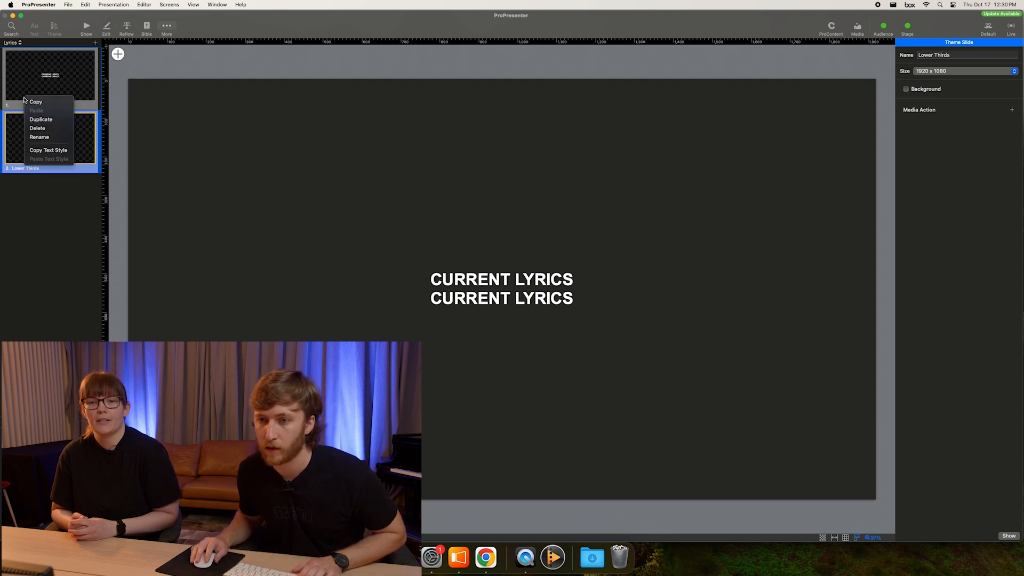
left_click(18, 85)
left_click(27, 80)
right_click(27, 78)
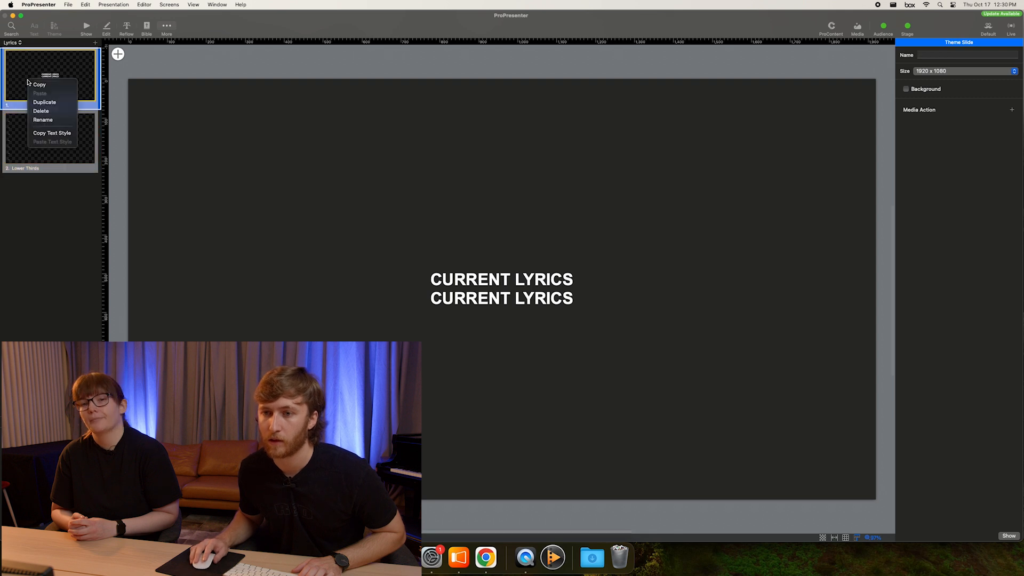
left_click(47, 120)
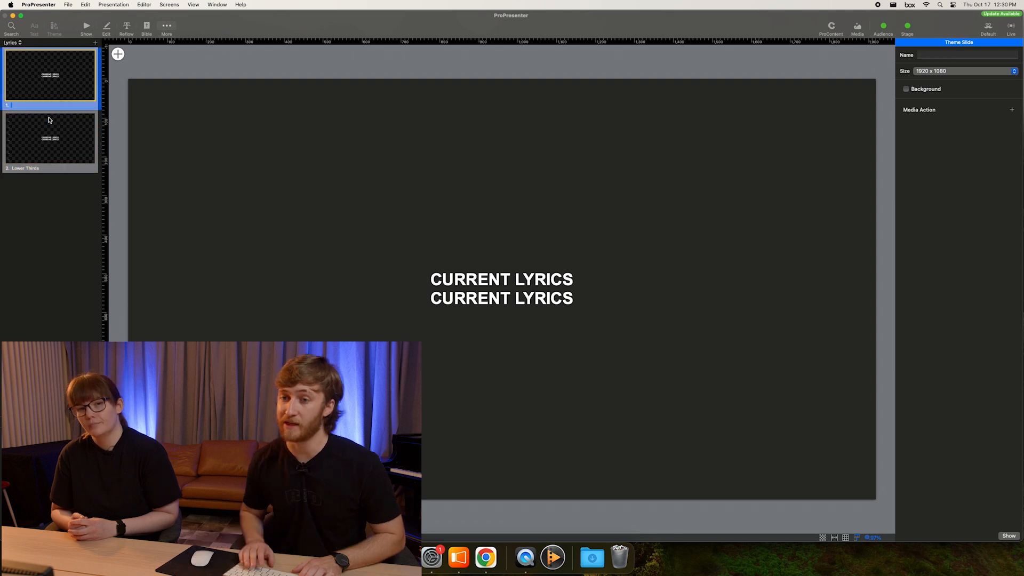
type("C")
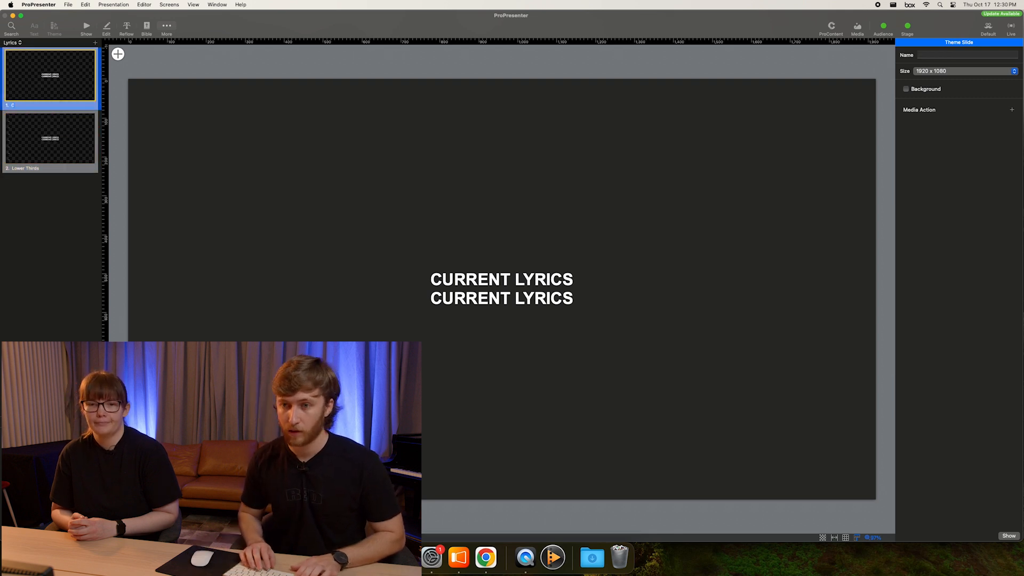
type("urnter")
key("Return")
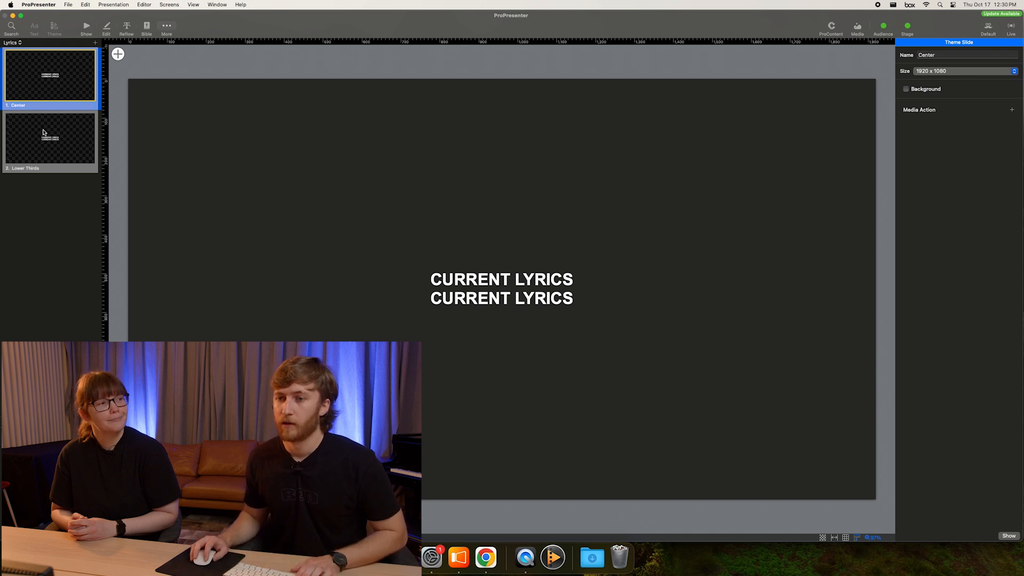
- On the Lower Thirds slide, shrink the text box from its upper edge so the lyrics sit in the slide's lower part
left_click(49, 114)
left_click(48, 91)
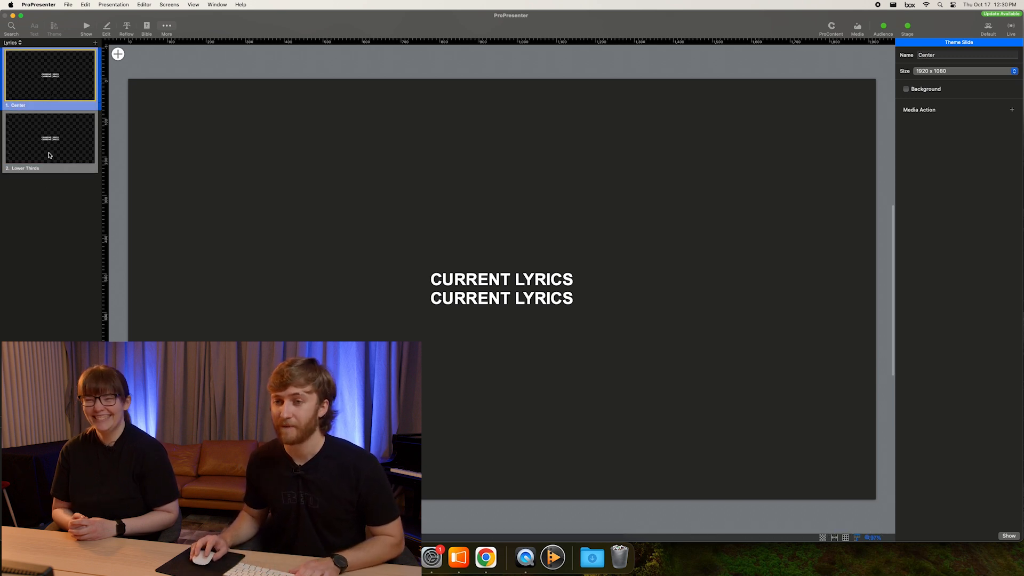
left_click(46, 153)
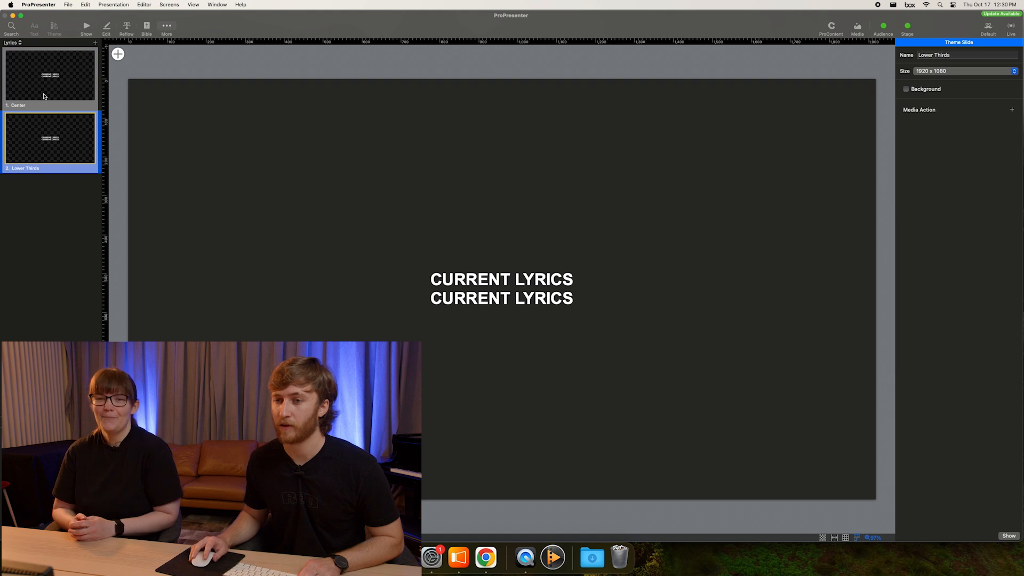
left_click(483, 288)
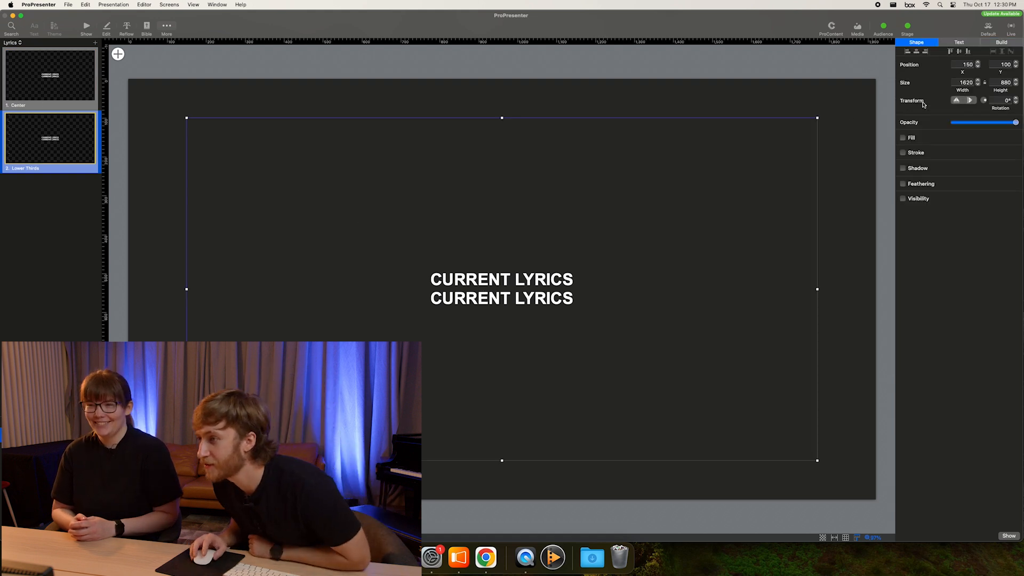
left_click(962, 43)
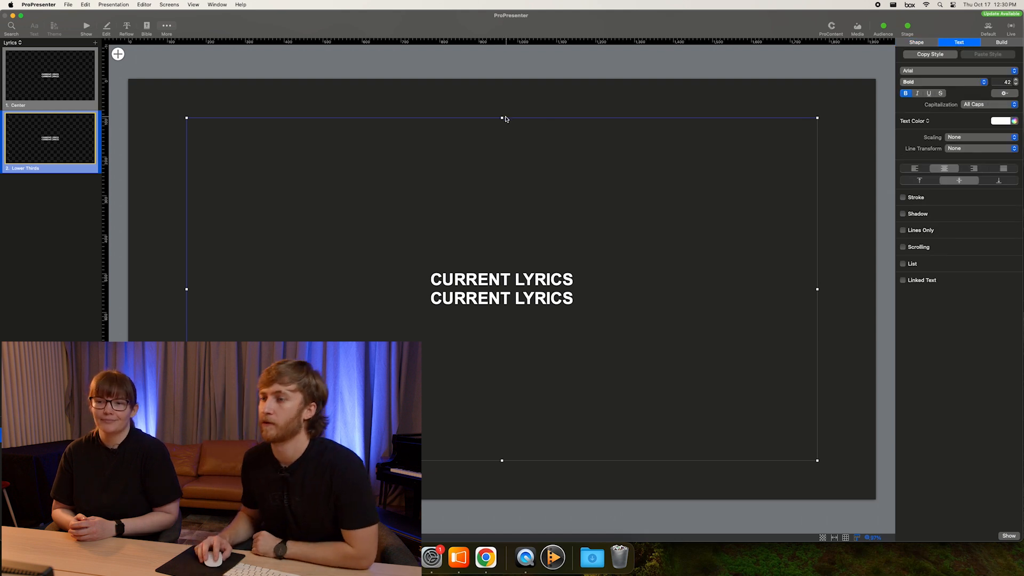
left_click_drag(502, 118, 502, 392)
left_click(411, 296)
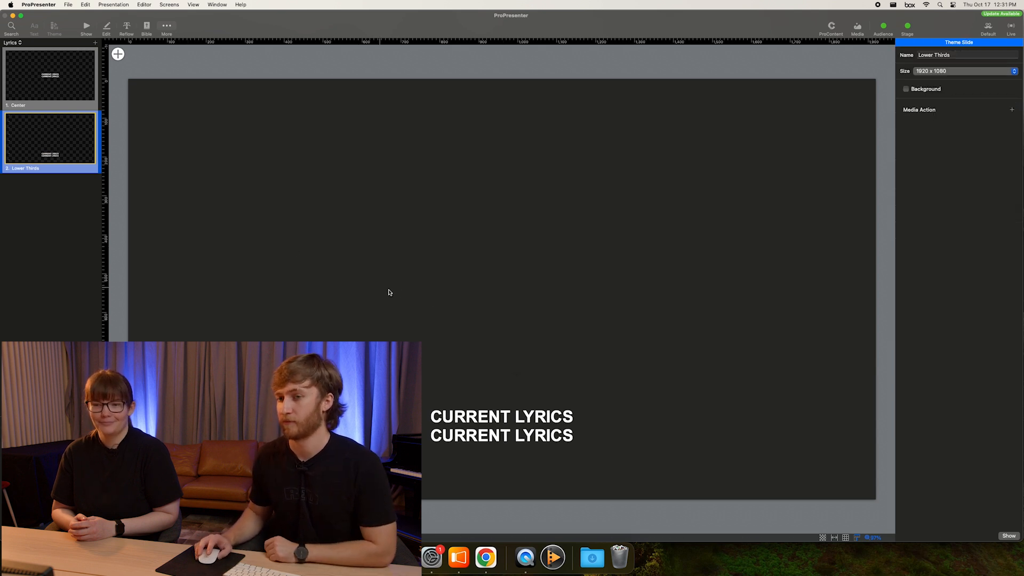
- Compare the text placement on the Center and Lower Thirds theme slides
left_click(509, 431)
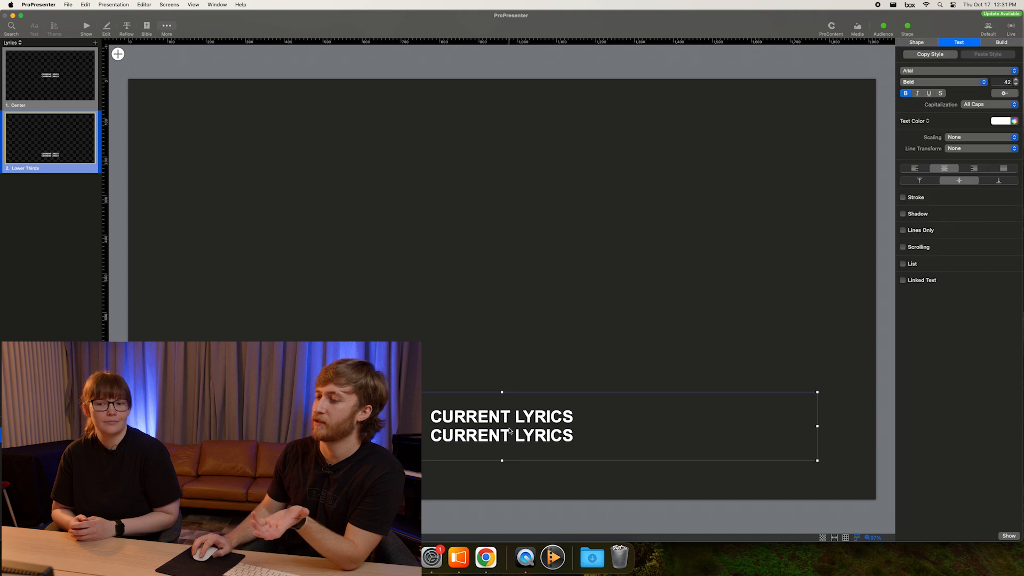
left_click(85, 102)
left_click(80, 141)
left_click(70, 88)
left_click(68, 124)
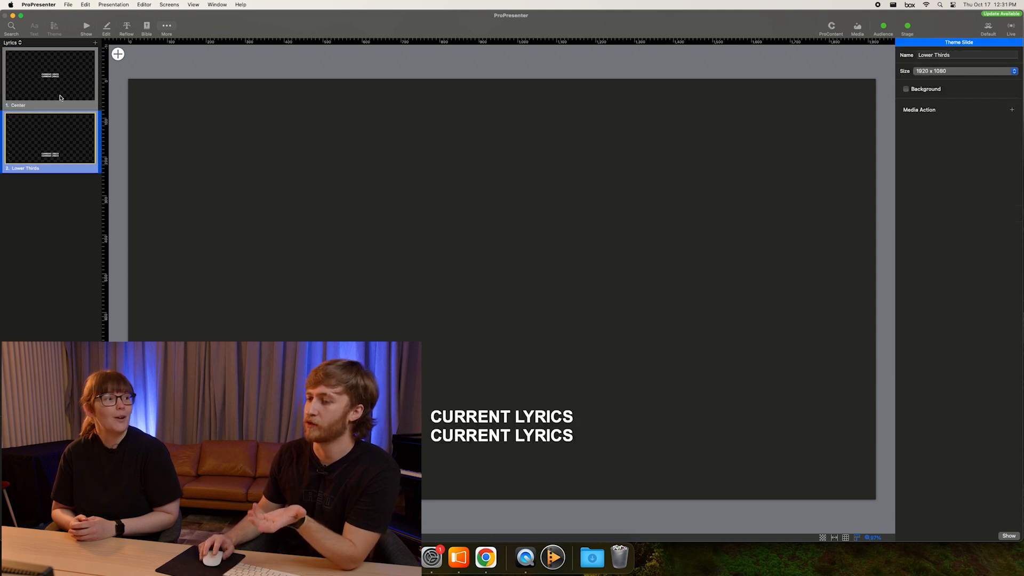
left_click(61, 97)
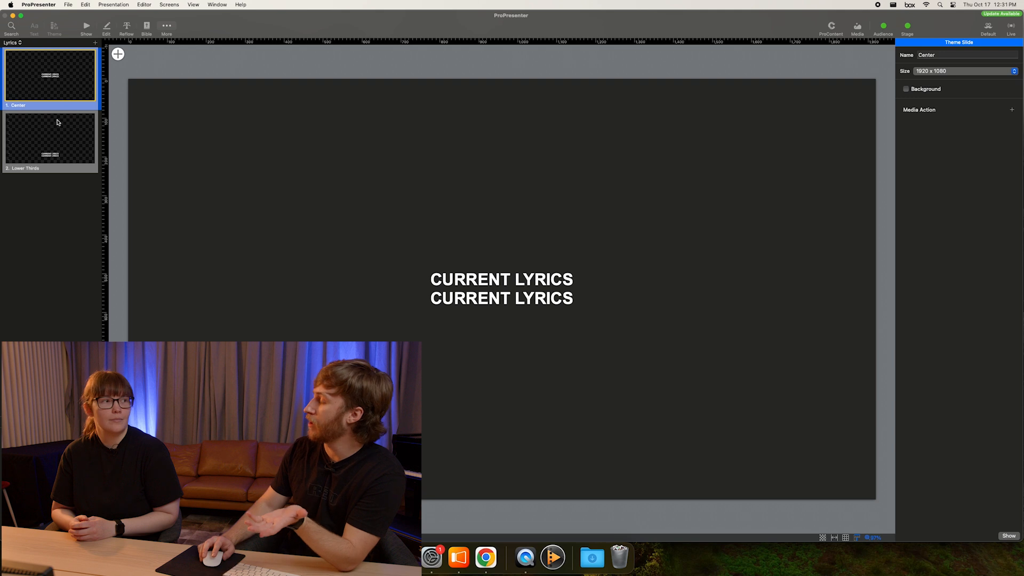
left_click(57, 122)
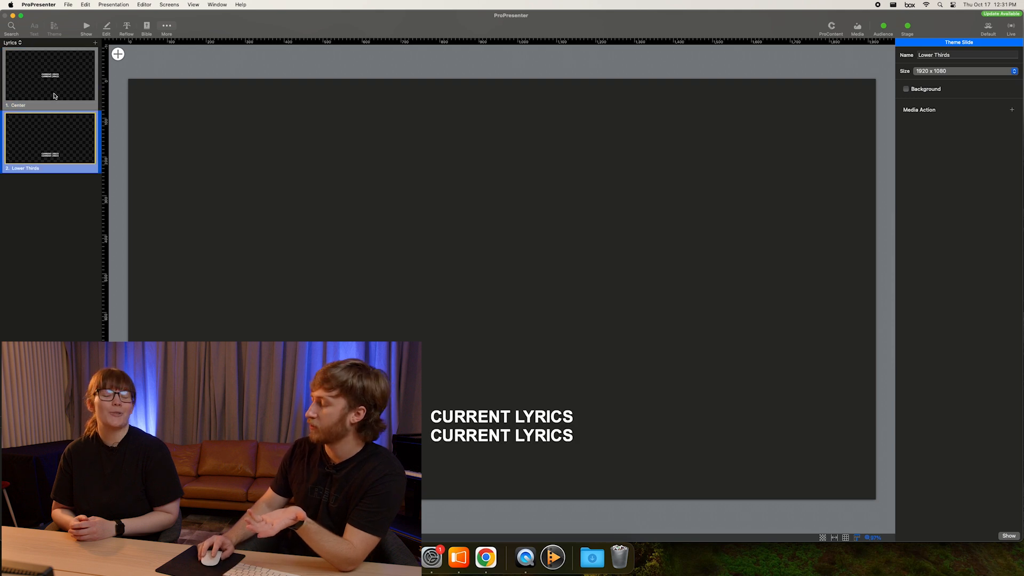
left_click(53, 90)
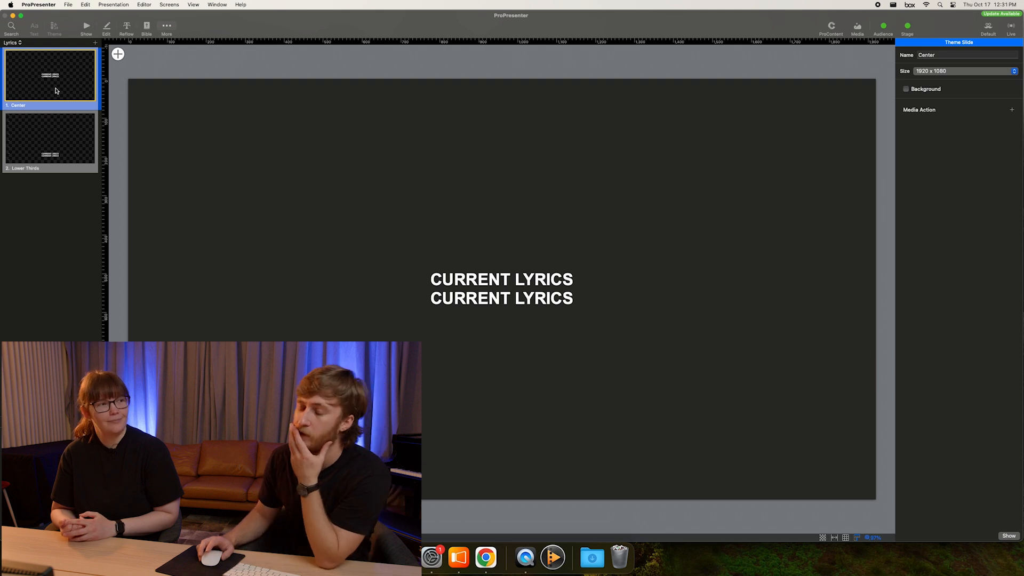
left_click(64, 128)
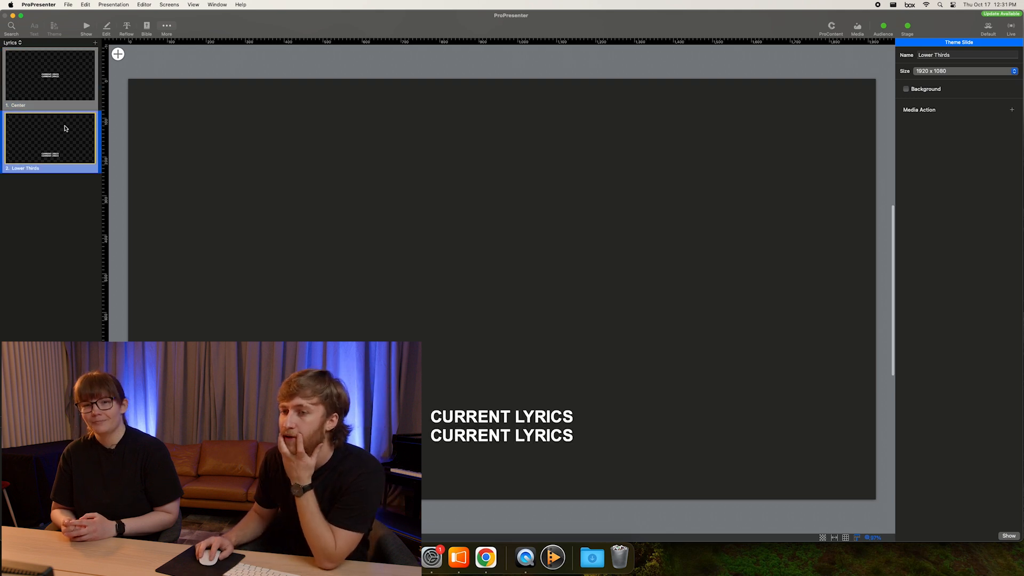
left_click(51, 82)
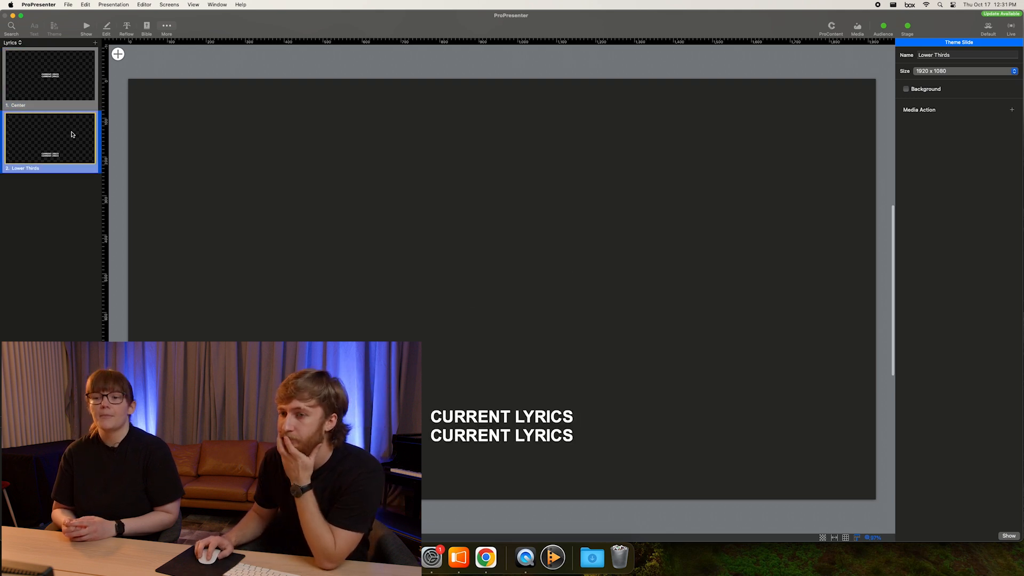
left_click(71, 130)
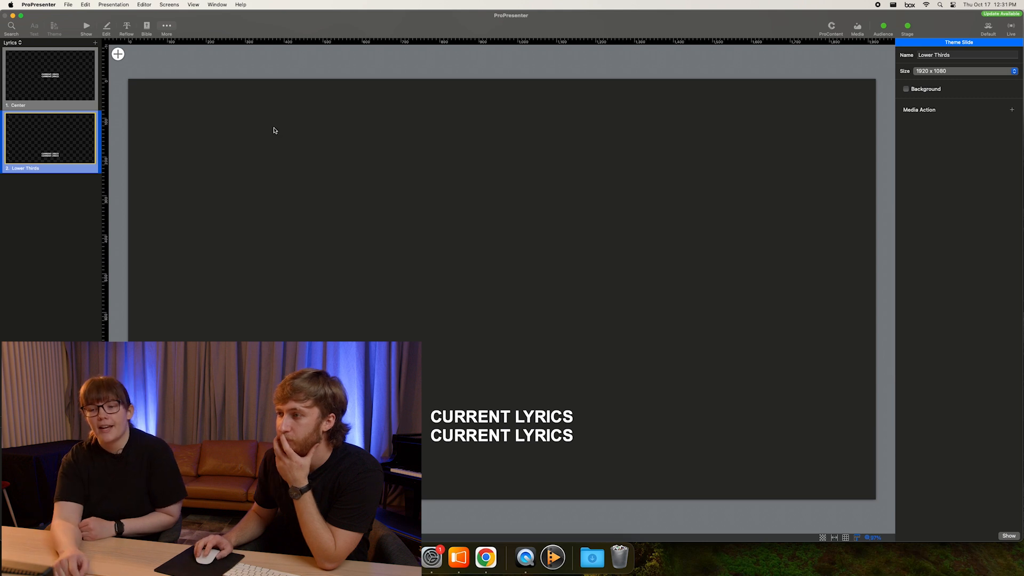
- Try left, right and justified alignment on the Lower Thirds text, and return it to centered
left_click(499, 411)
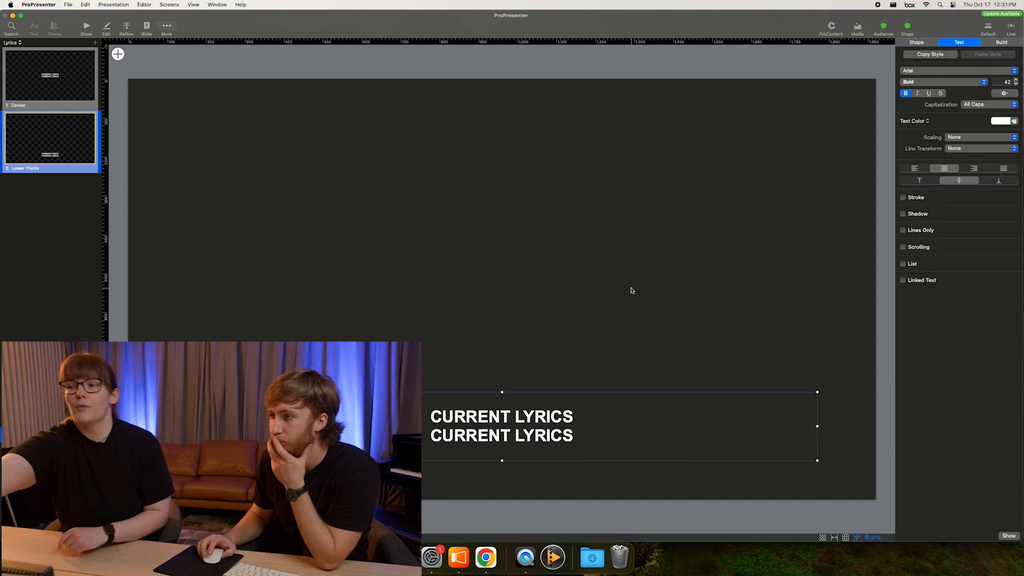
left_click(915, 169)
left_click(943, 169)
left_click(973, 169)
left_click(1001, 168)
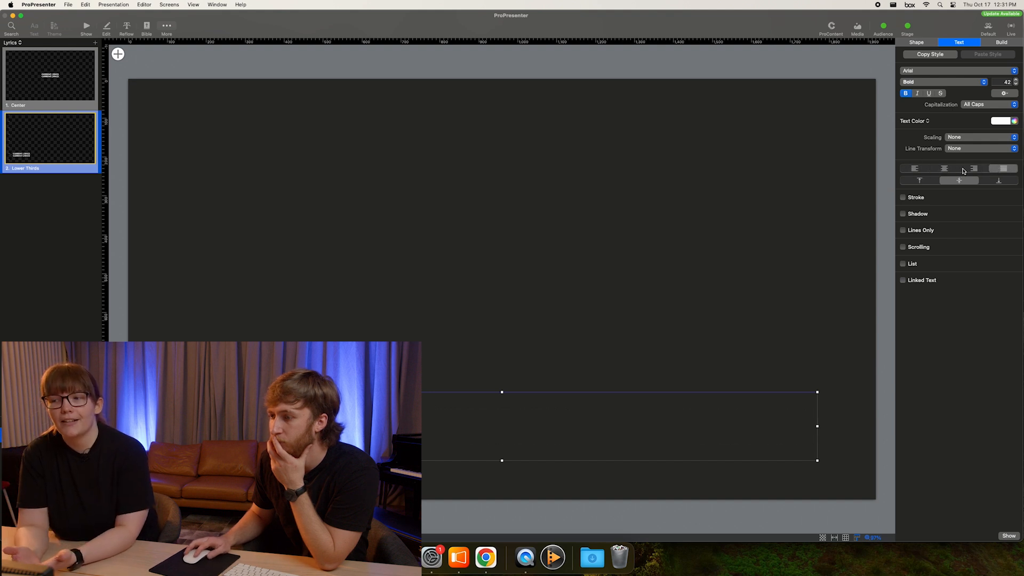
left_click(944, 169)
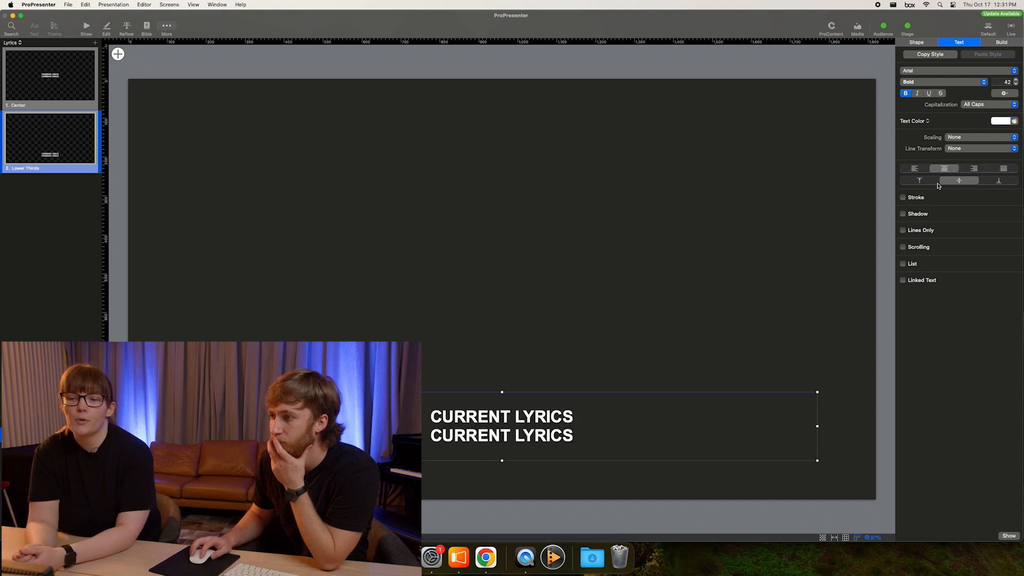
- Try top and middle vertical alignment on the Lower Thirds text, and set it to bottom
left_click(927, 182)
left_click(958, 181)
left_click(989, 183)
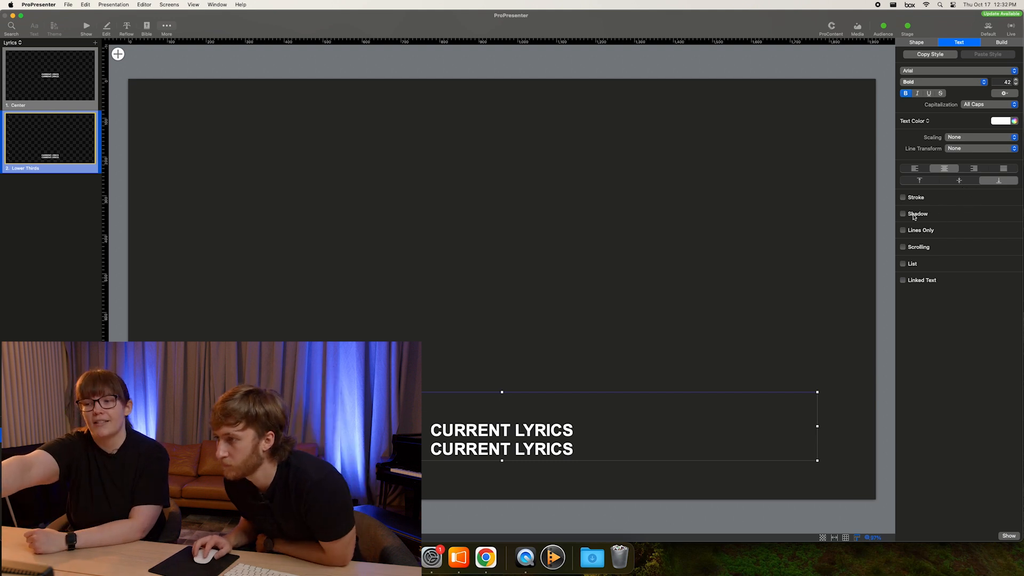
- Switch Shadow, Stroke, Lines Only, Scrolling, List and Linked Text on and back off for the Lower Thirds text
left_click(903, 214)
left_click(903, 214)
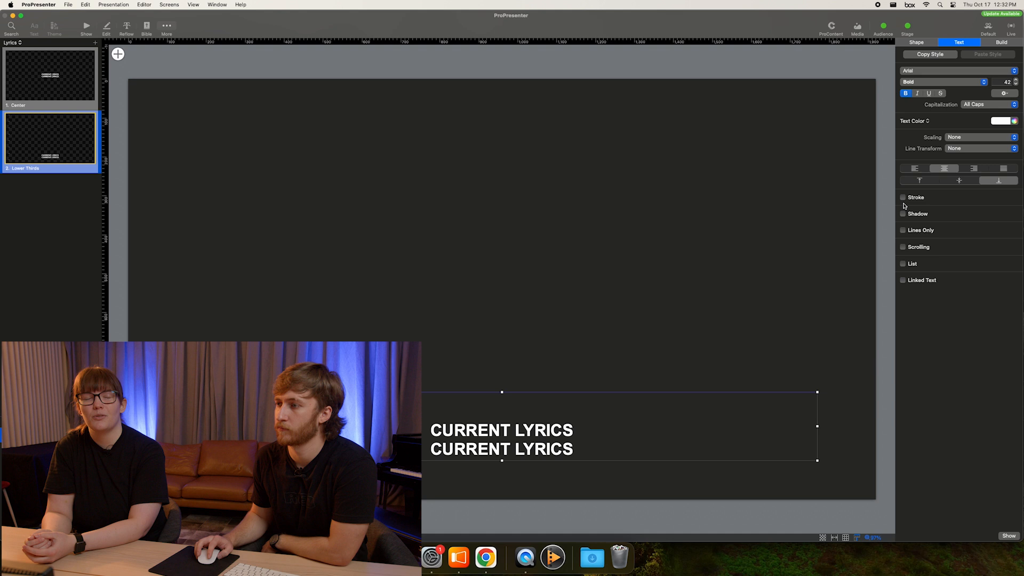
left_click(902, 198)
left_click(902, 198)
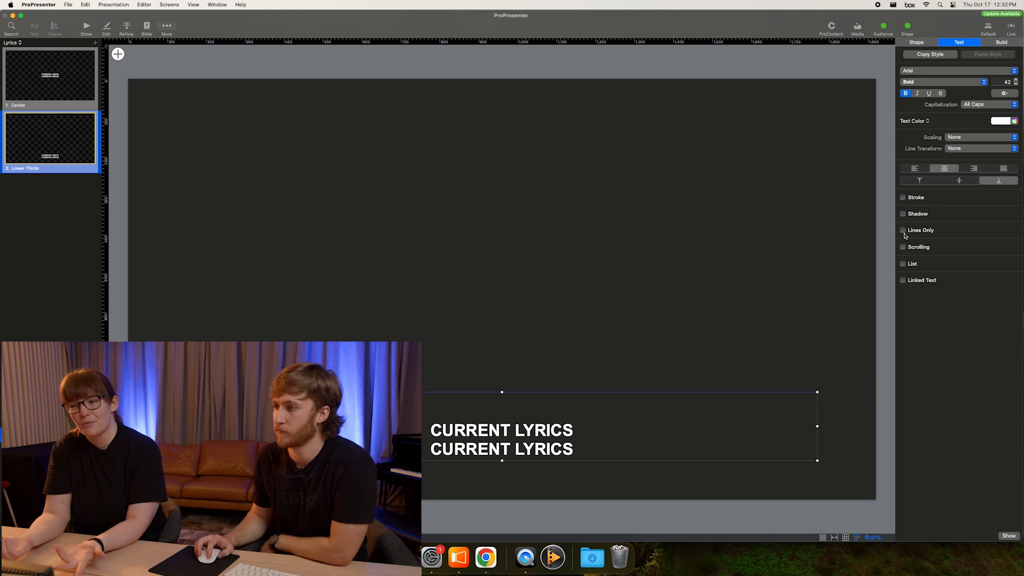
left_click(903, 230)
left_click(902, 230)
left_click(903, 247)
left_click(903, 247)
left_click(902, 263)
left_click(902, 263)
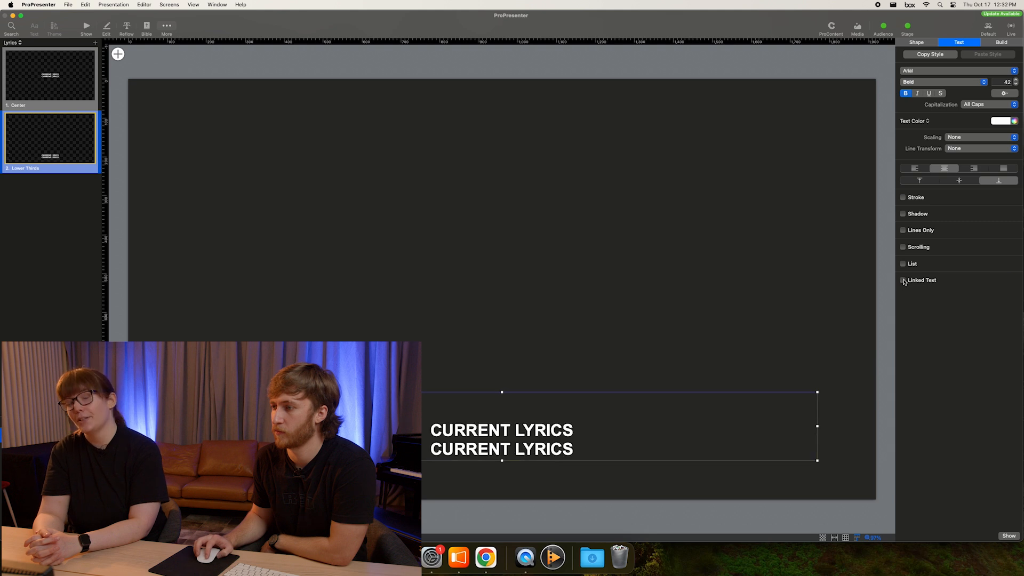
left_click(903, 280)
left_click(903, 280)
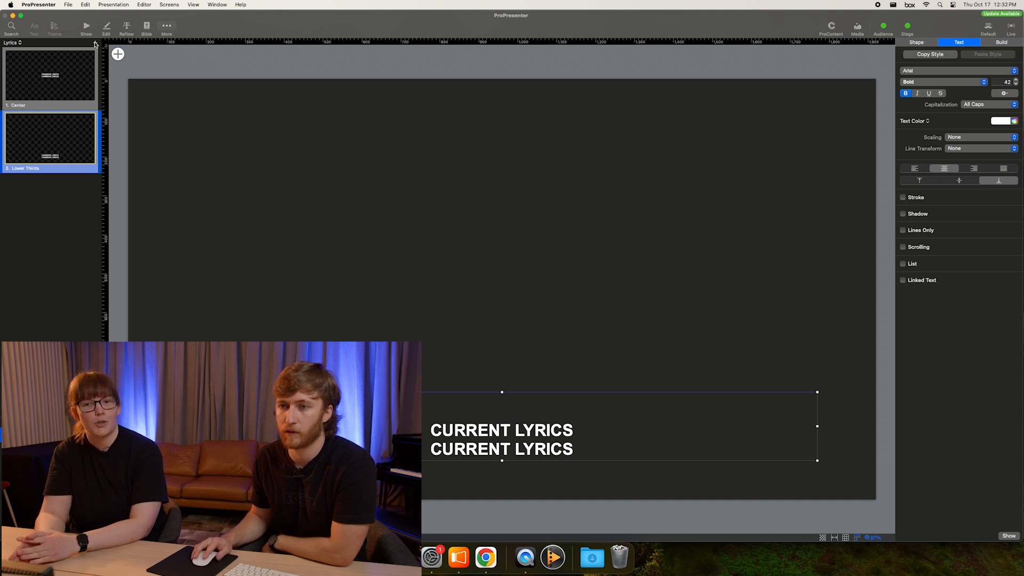
- Add a blank third slide to the Lyrics theme and delete it again
left_click(96, 43)
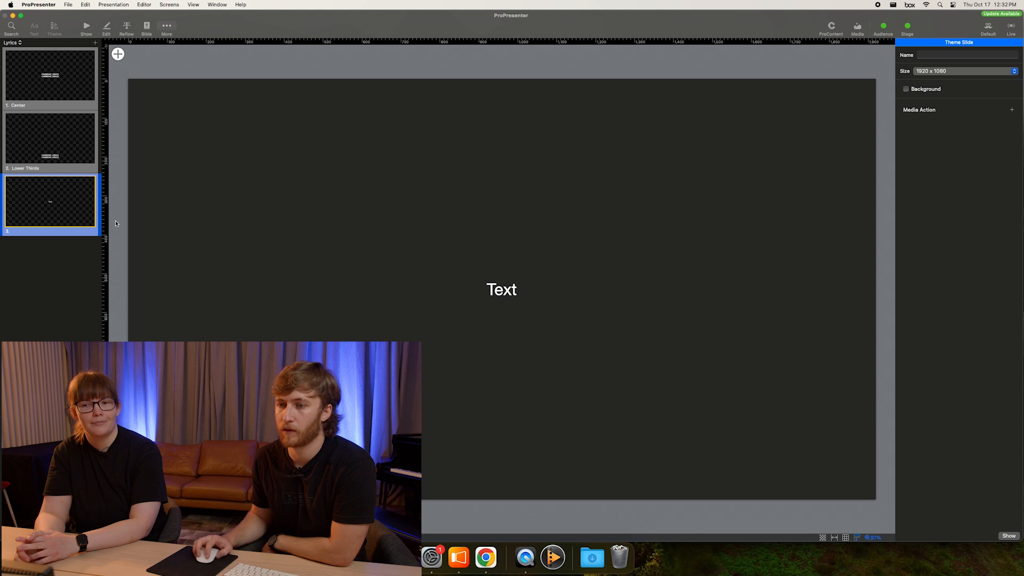
right_click(21, 232)
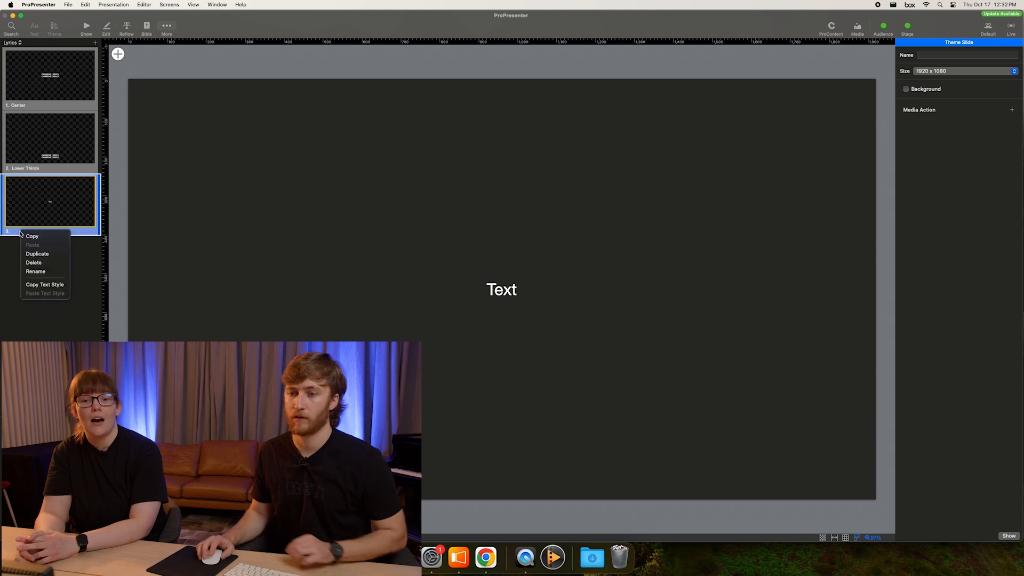
left_click(72, 248)
right_click(64, 224)
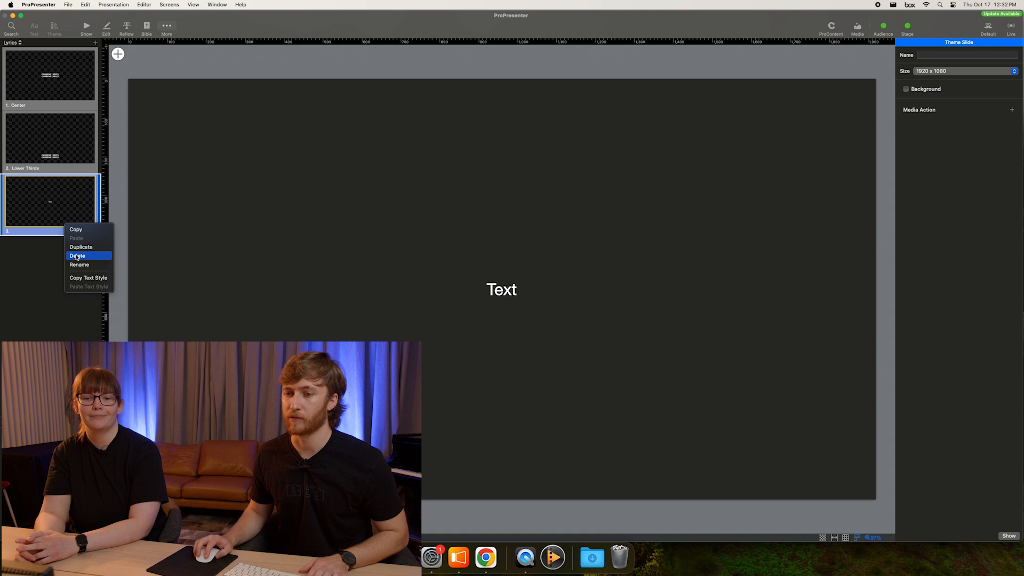
left_click(76, 257)
- Create a new theme named "Scripture" and select the text box on its first slide
left_click(21, 44)
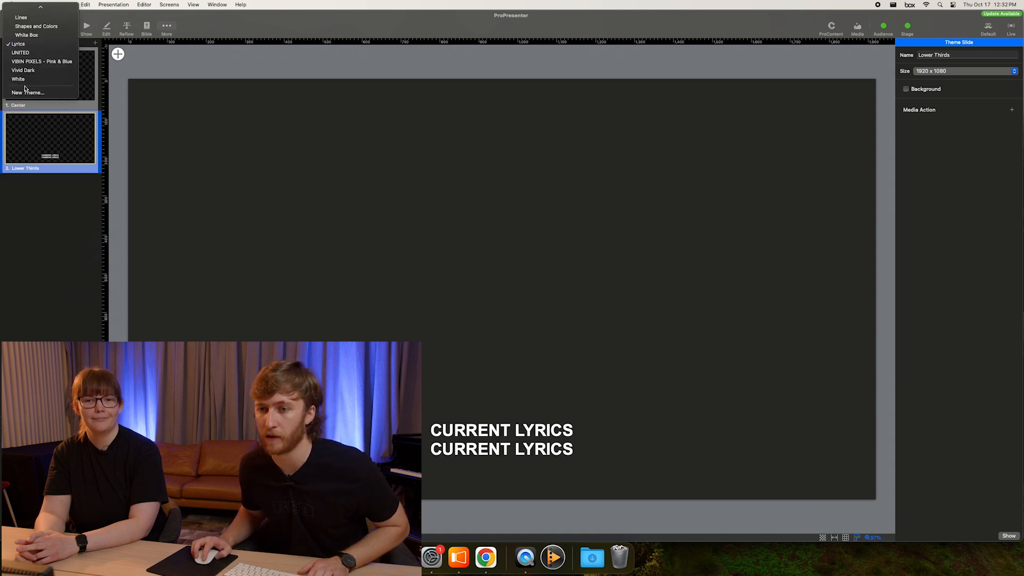
left_click(27, 93)
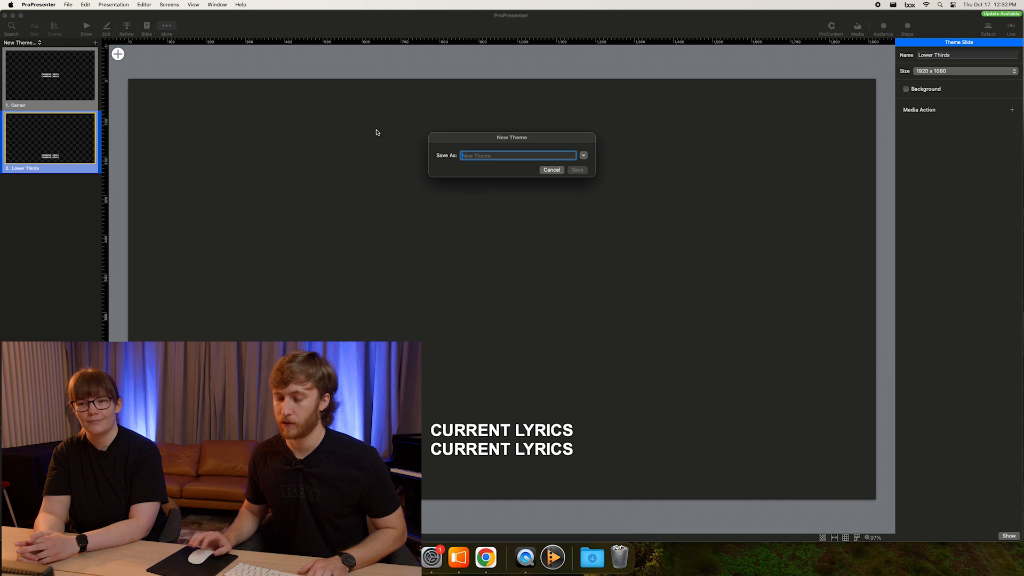
type("Scripture")
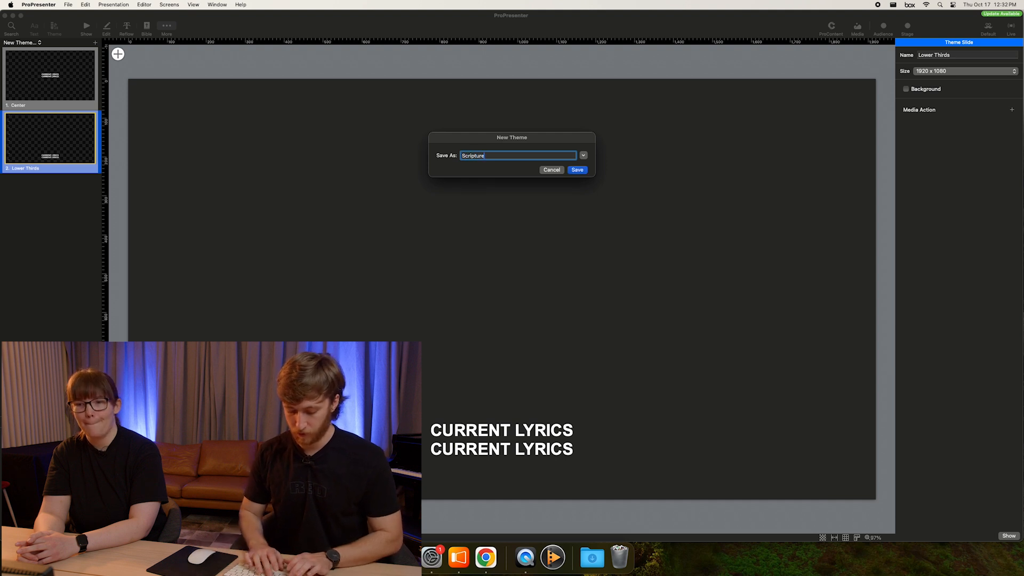
key("Return")
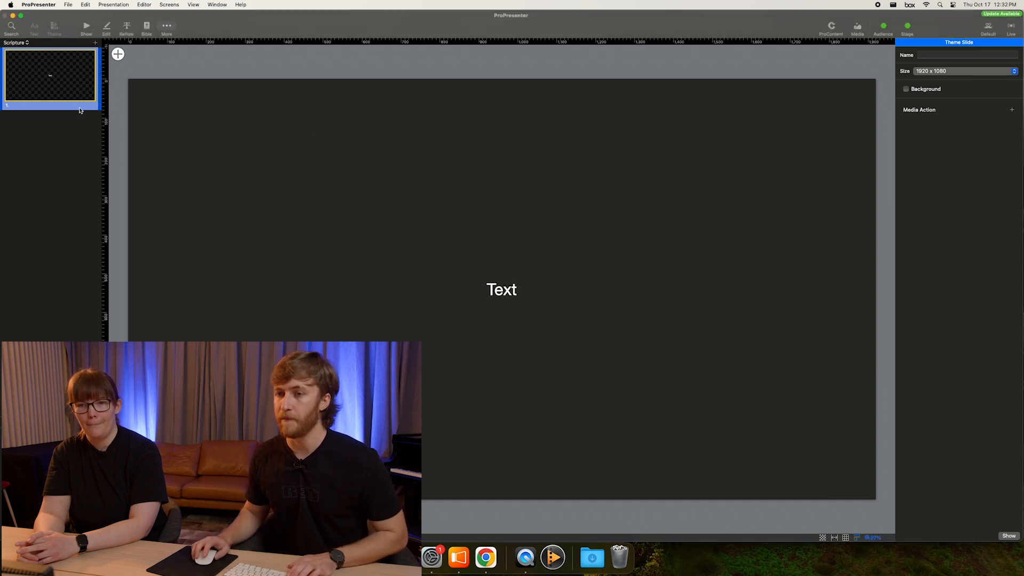
left_click(504, 293)
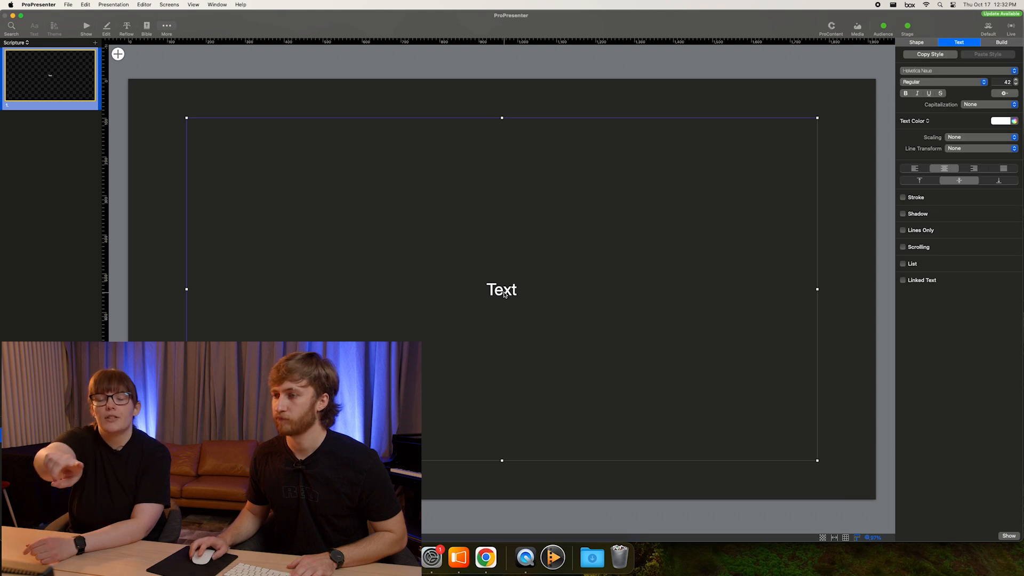
- Look up Genesis 1:1 in the King James Version Bible and show its slide on the output
left_click(145, 28)
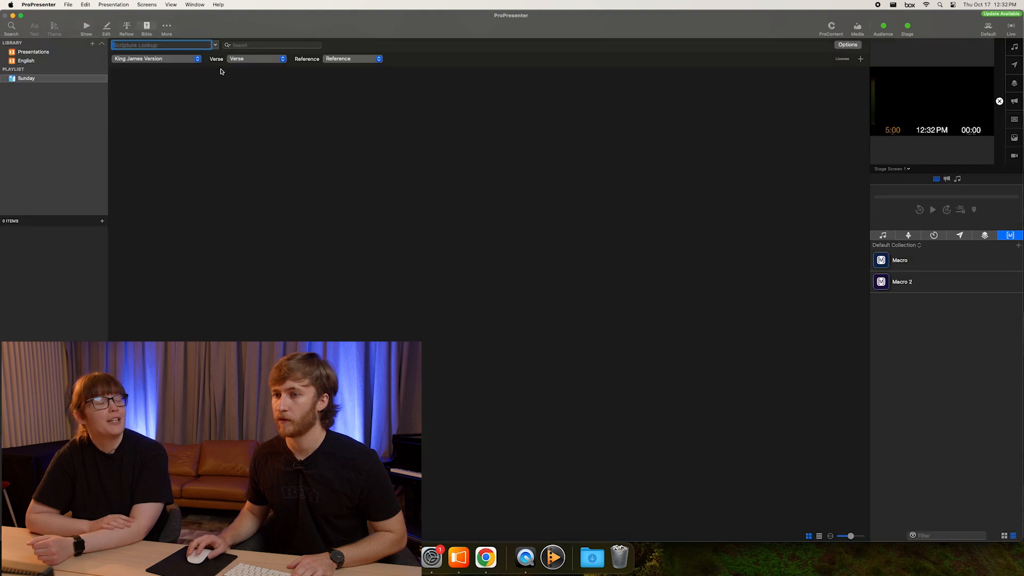
type("genisis")
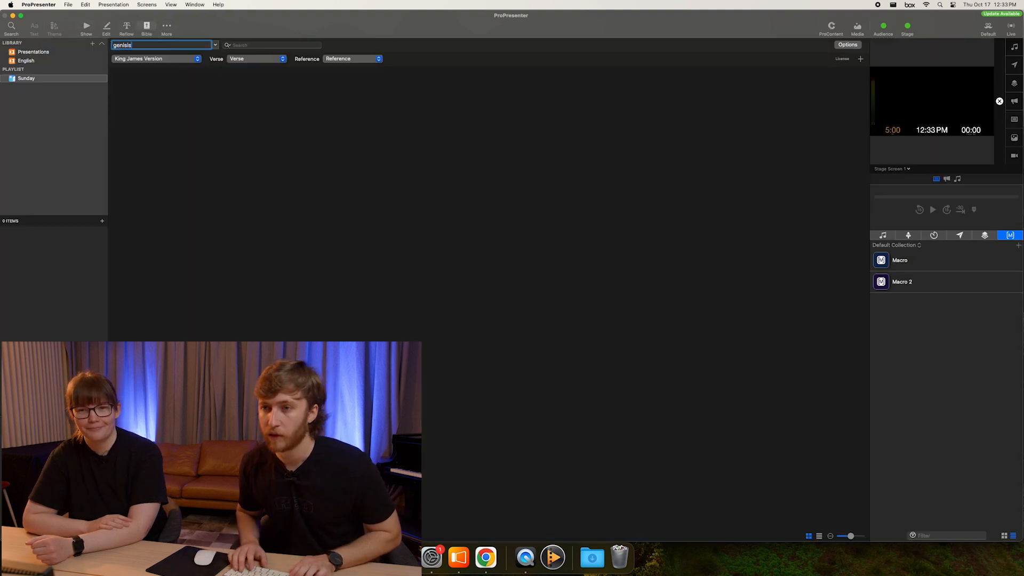
key("BackSpace")
key("BackSpace")
key("BackSpace")
key("BackSpace")
type("e")
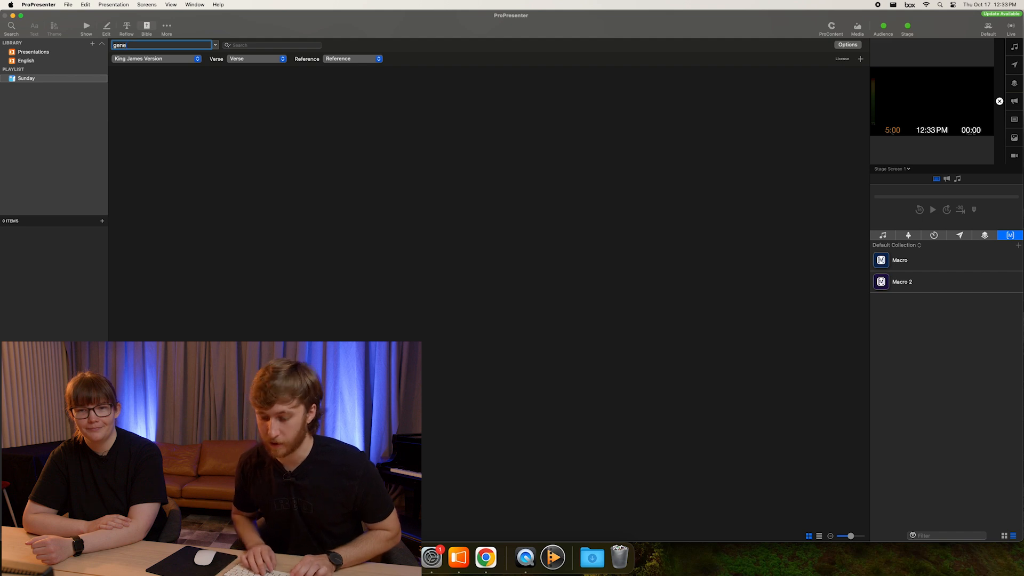
type("sis 1:1")
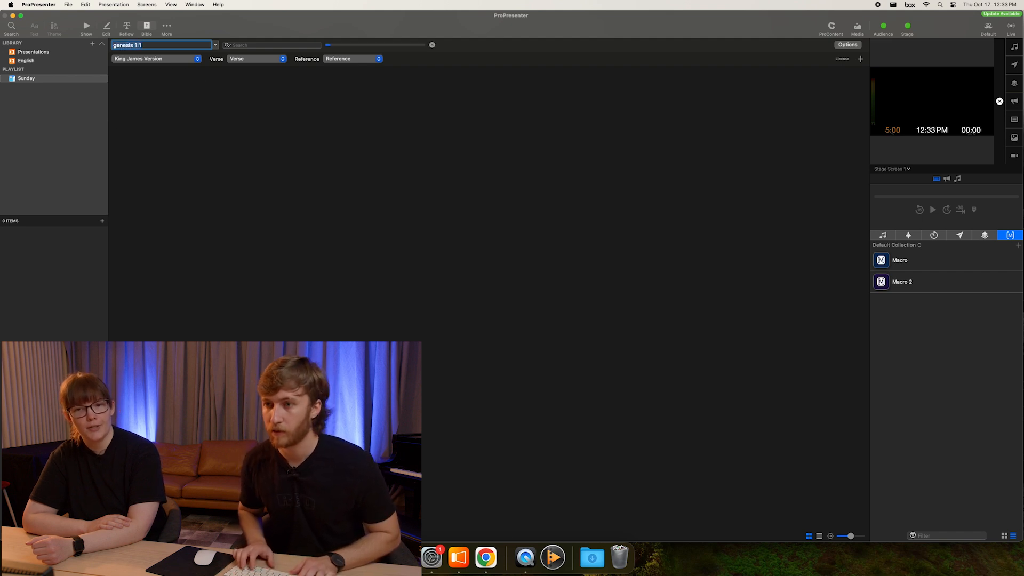
key("Return")
left_click(178, 87)
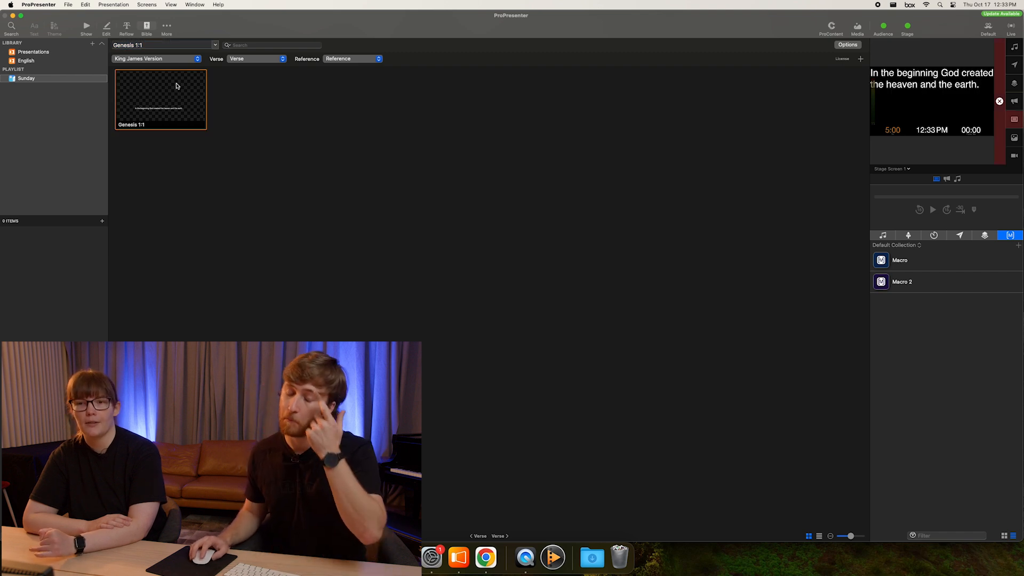
- Enable Break on New Verse and Verse References for the Bible slides, and show the Genesis 1:1 slide again
left_click(858, 44)
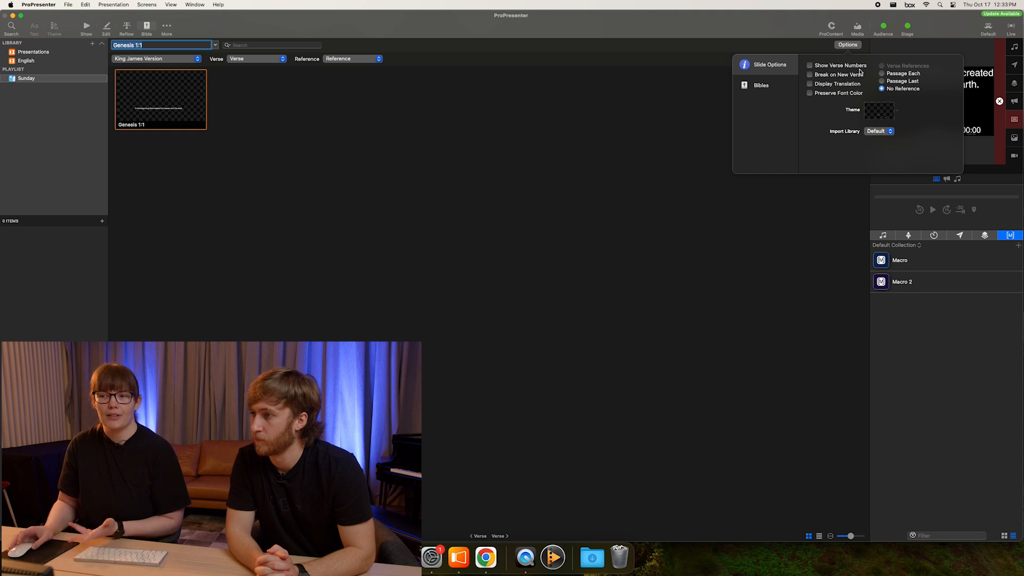
left_click(854, 78)
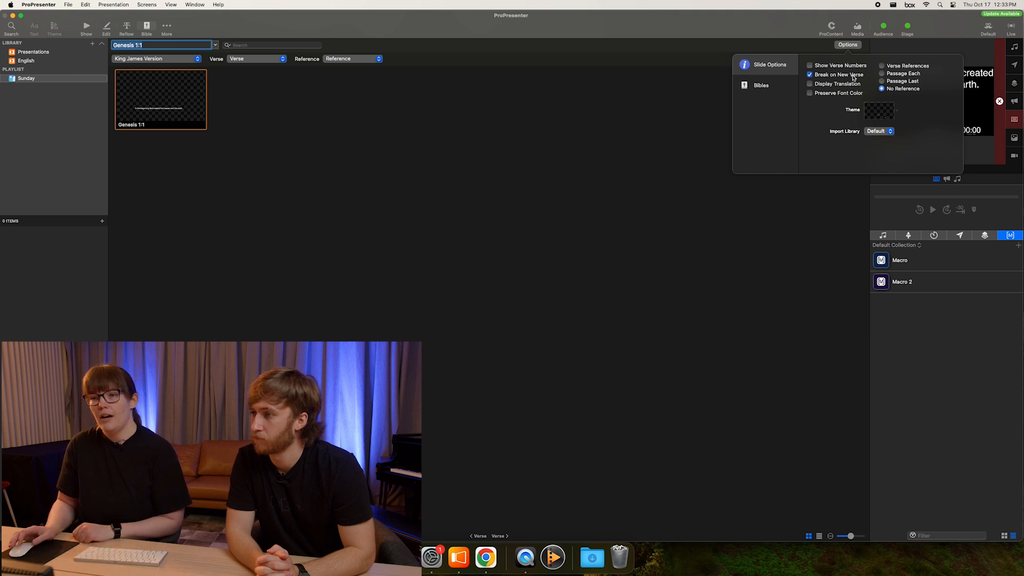
left_click(882, 66)
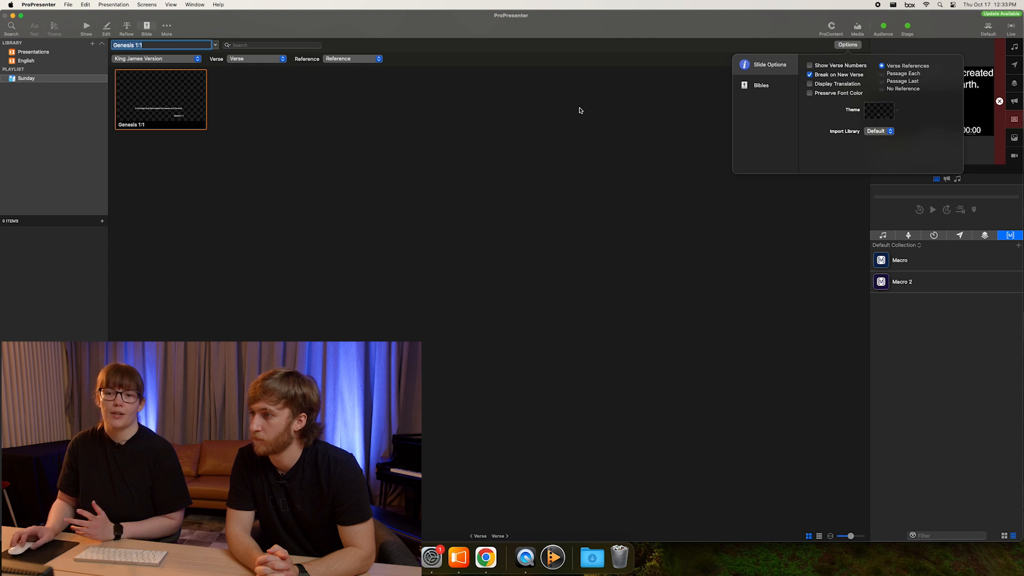
left_click(409, 116)
left_click(160, 111)
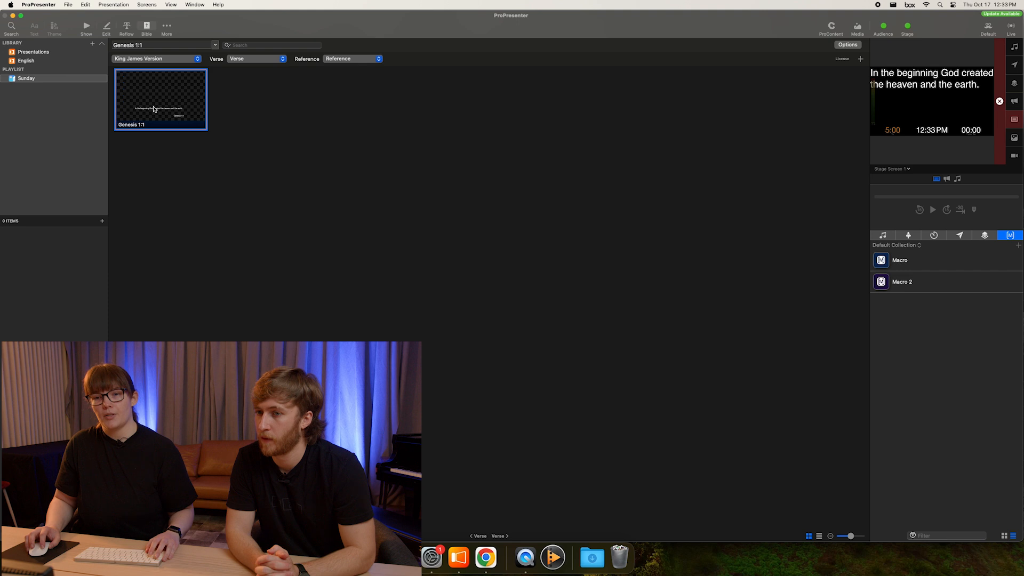
- Return to the Scripture theme in the Theme Editor and add a text object named "Verse" to the empty slide
left_click(166, 25)
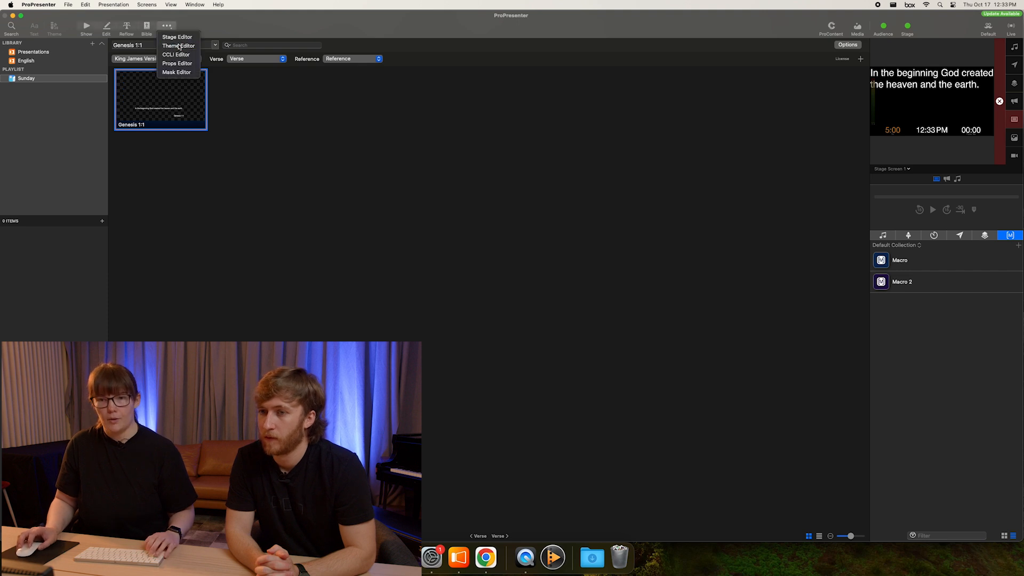
left_click(176, 45)
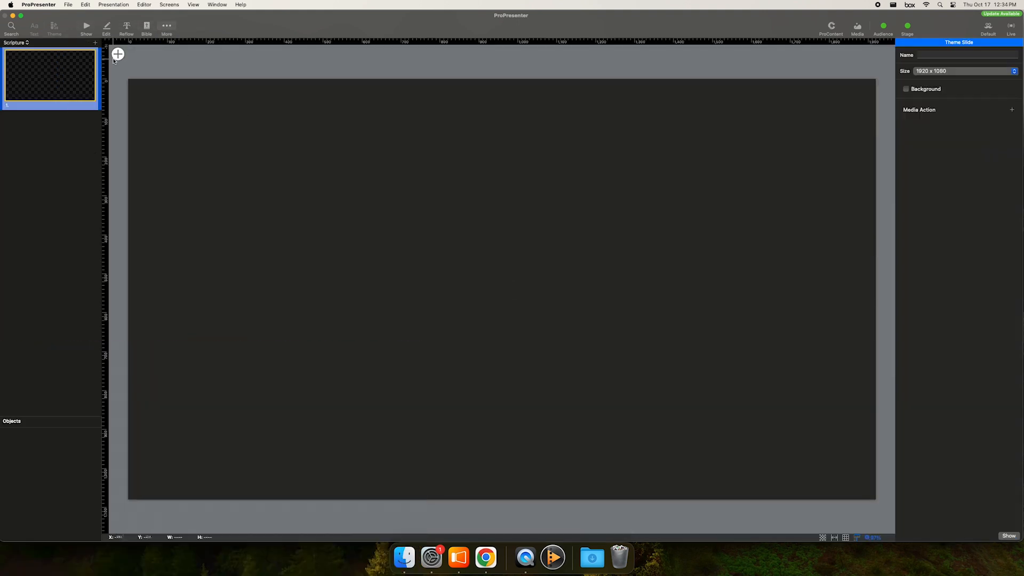
left_click(118, 54)
left_click(155, 67)
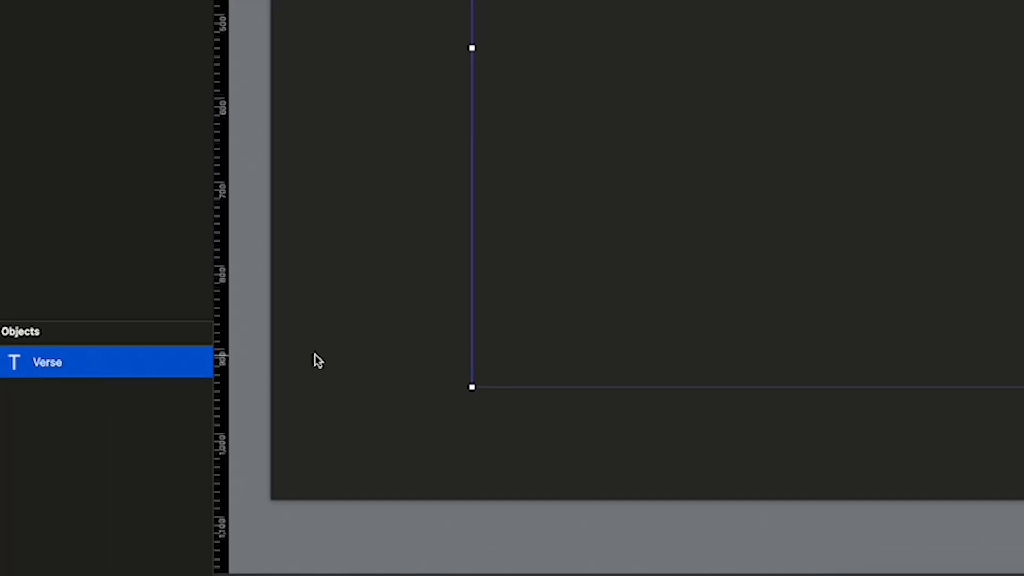
- Add a second text object to the Scripture slide and rename it "Reference"
left_click(314, 344)
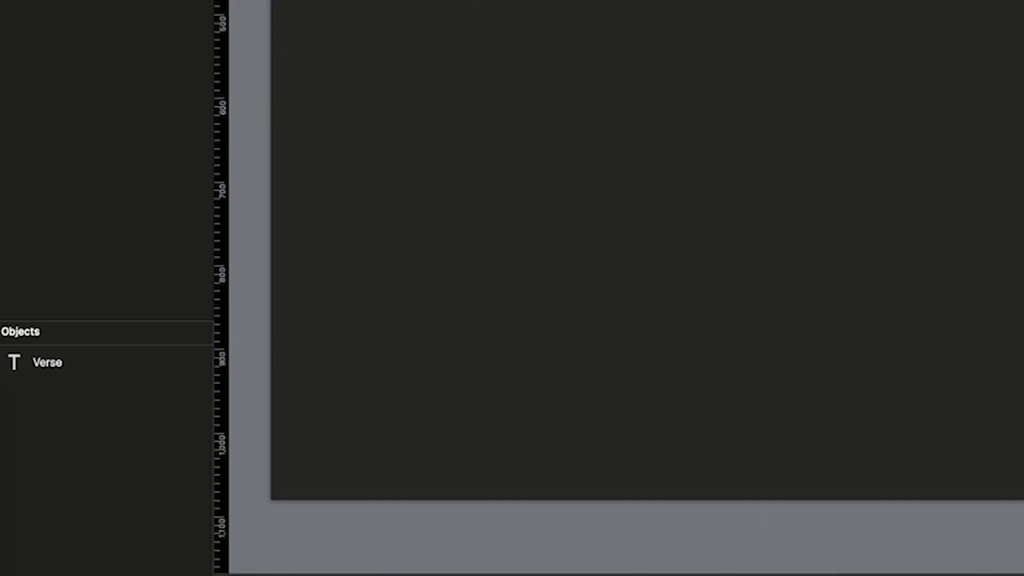
right_click(68, 362)
left_click(87, 371)
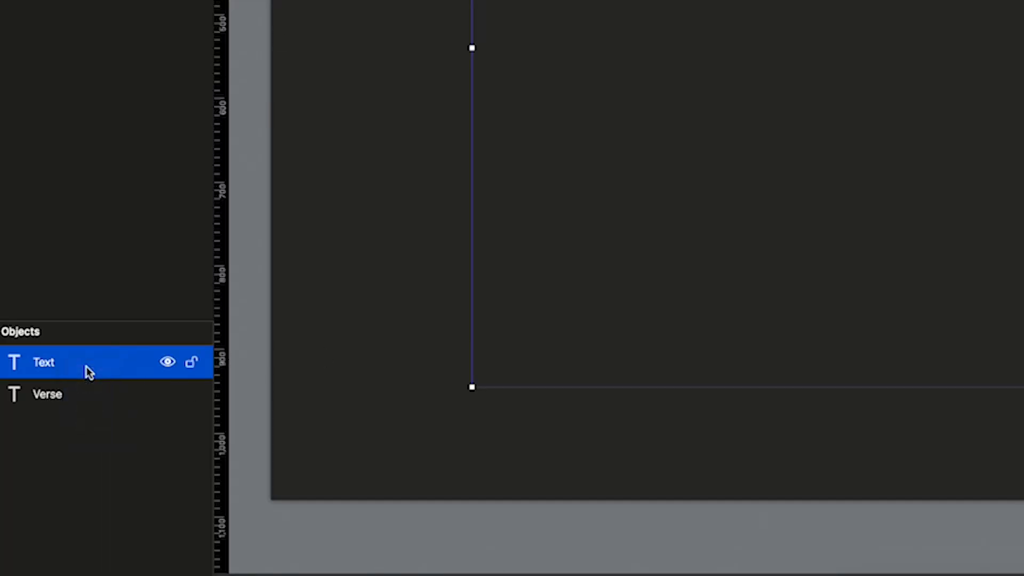
type("Reference")
key("Return")
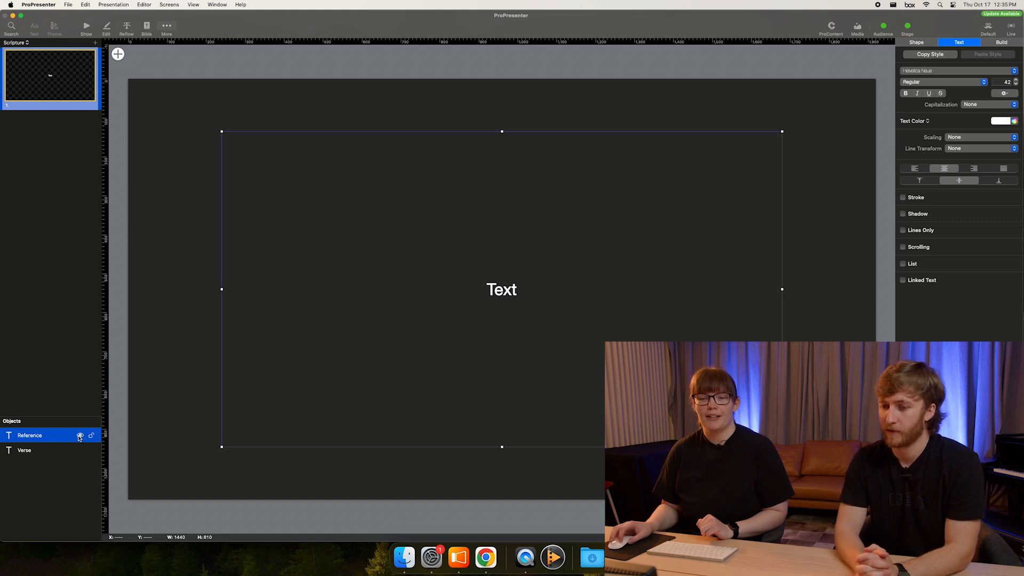
- Hide the Reference object and give the Verse text box a solid black color fill
left_click(80, 436)
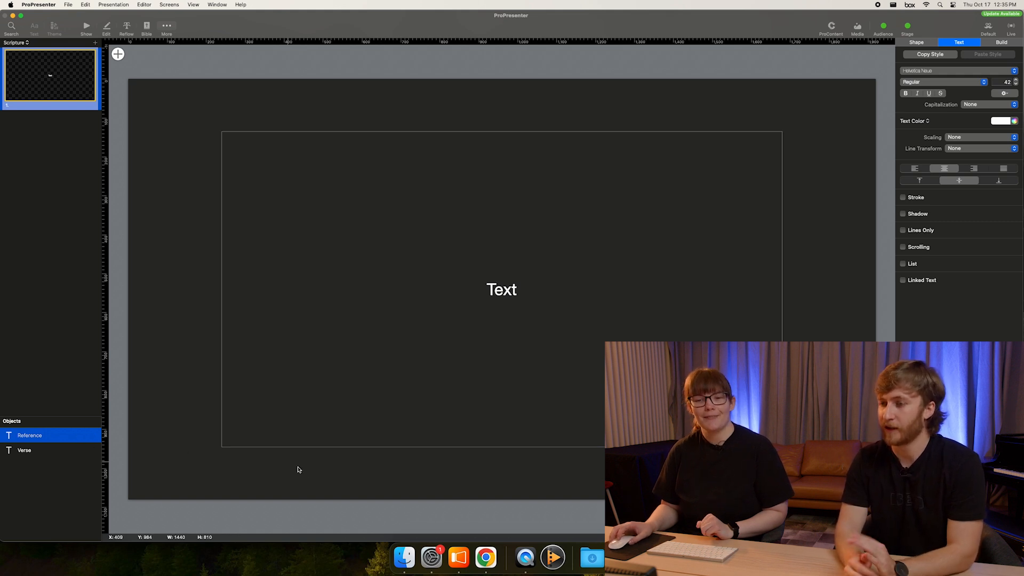
left_click(39, 451)
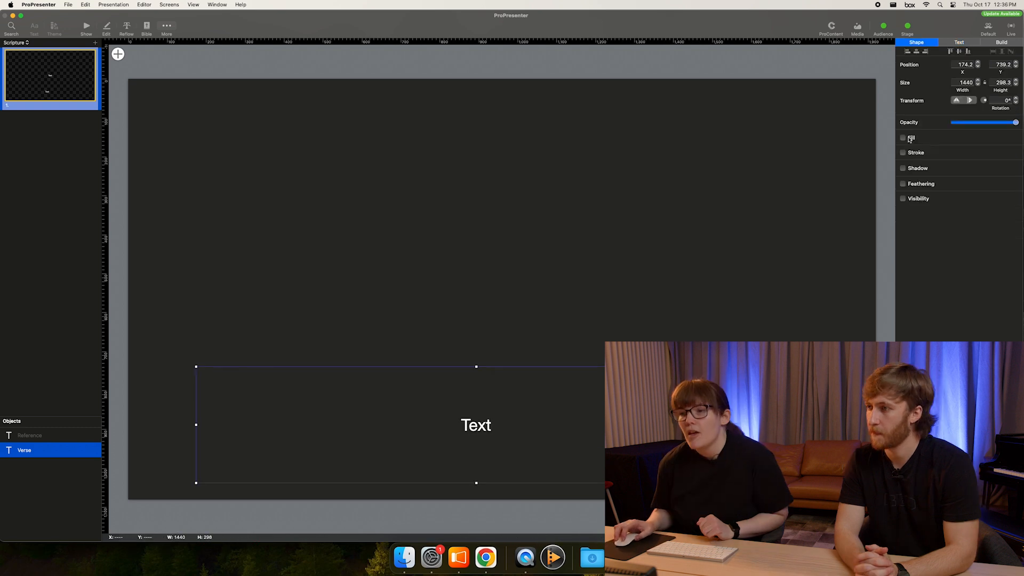
left_click(902, 138)
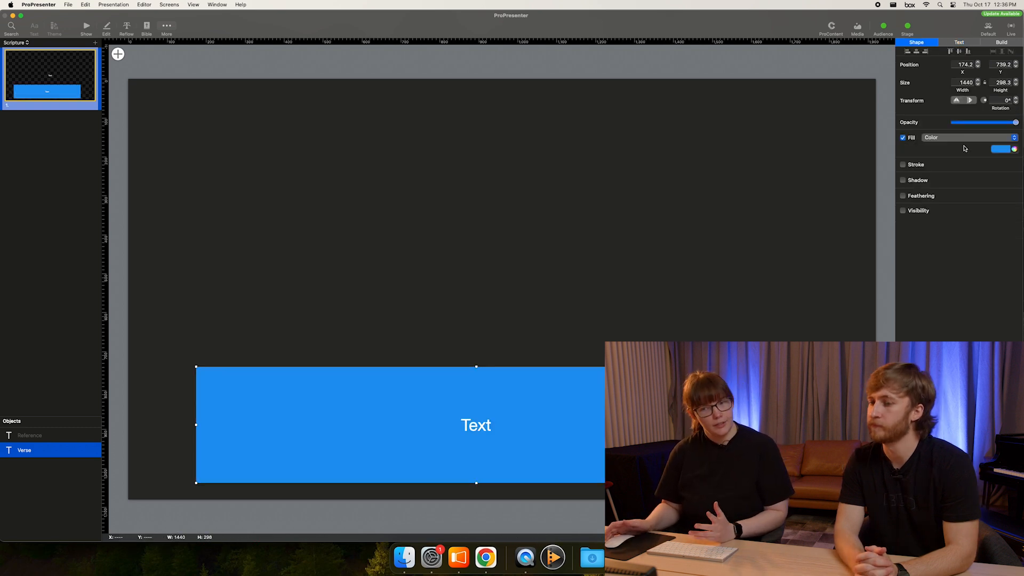
left_click(1015, 149)
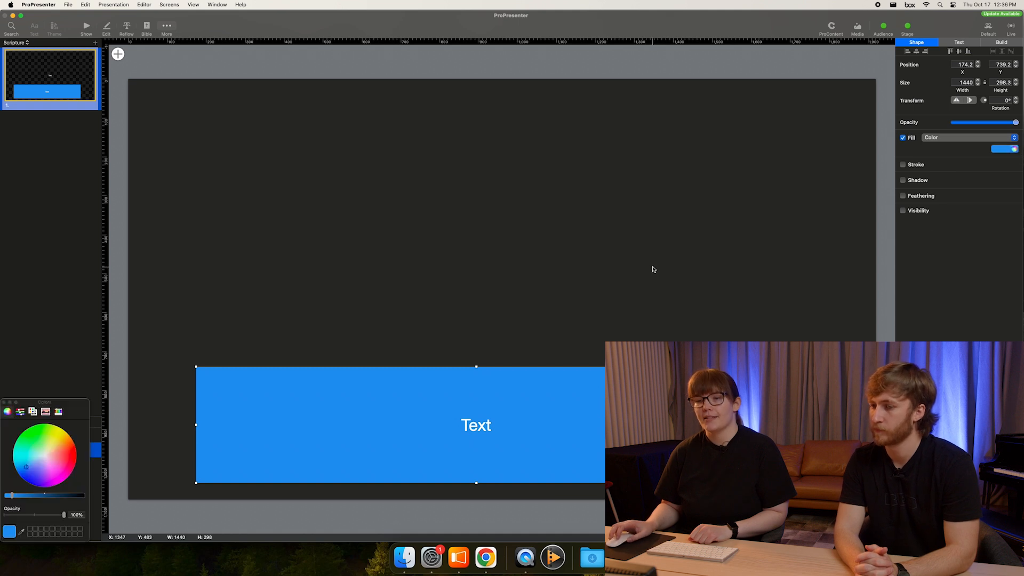
left_click(58, 411)
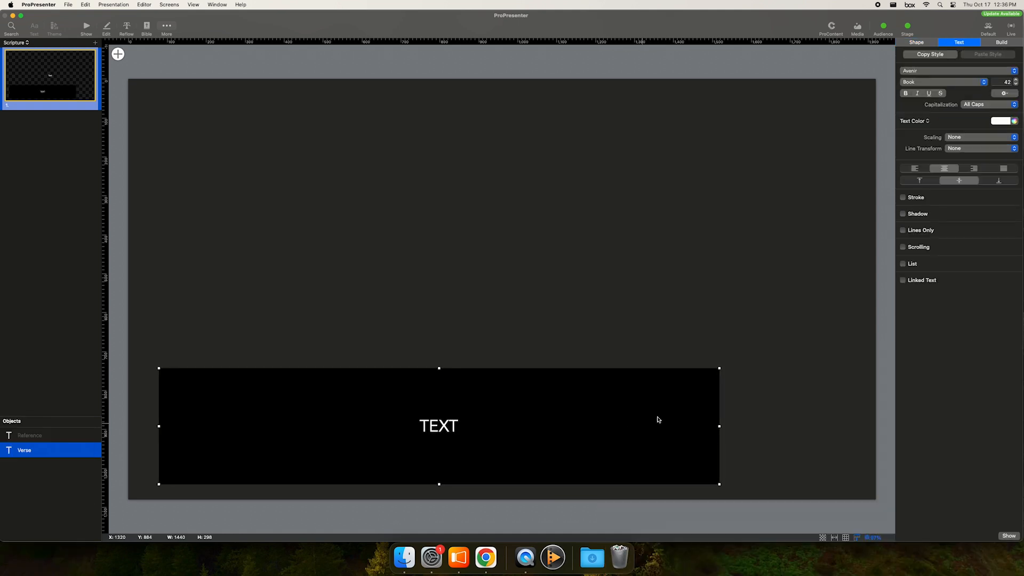
- Widen the Verse text box to about 1867 and place it across the slide's lower part at about X 27, Y 757
left_click(917, 42)
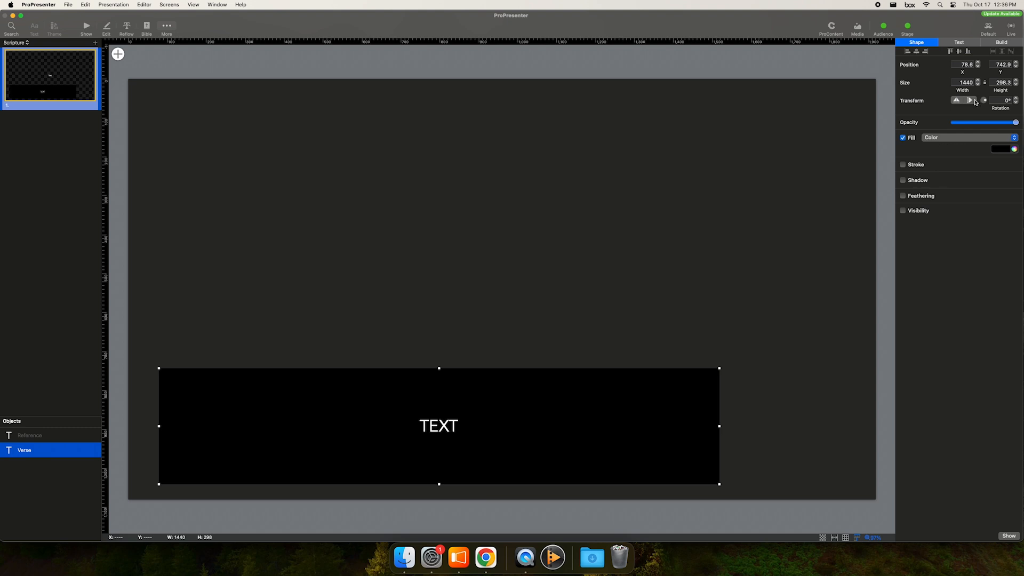
left_click_drag(546, 411, 523, 419)
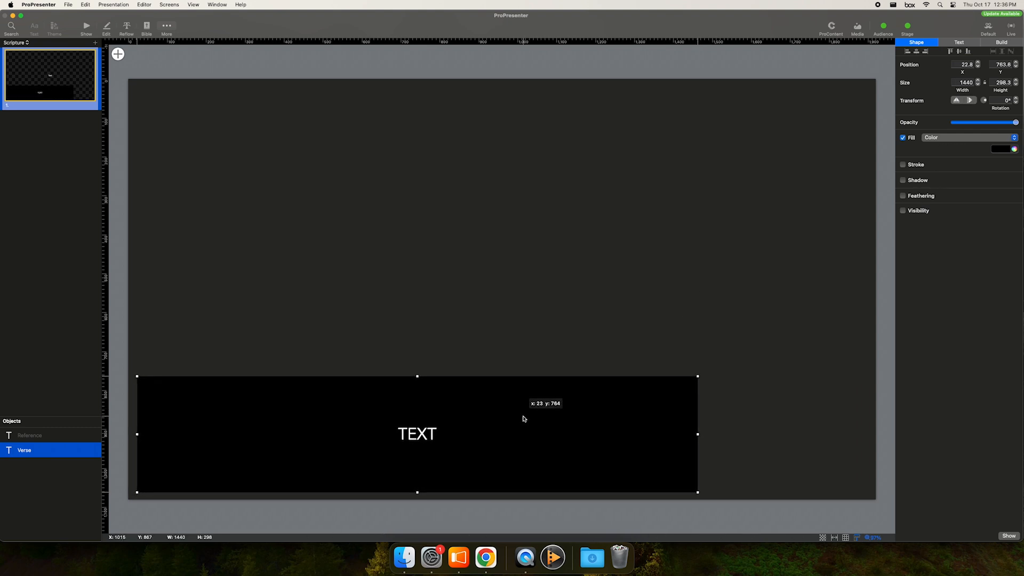
left_click(697, 432)
left_click_drag(695, 433, 867, 435)
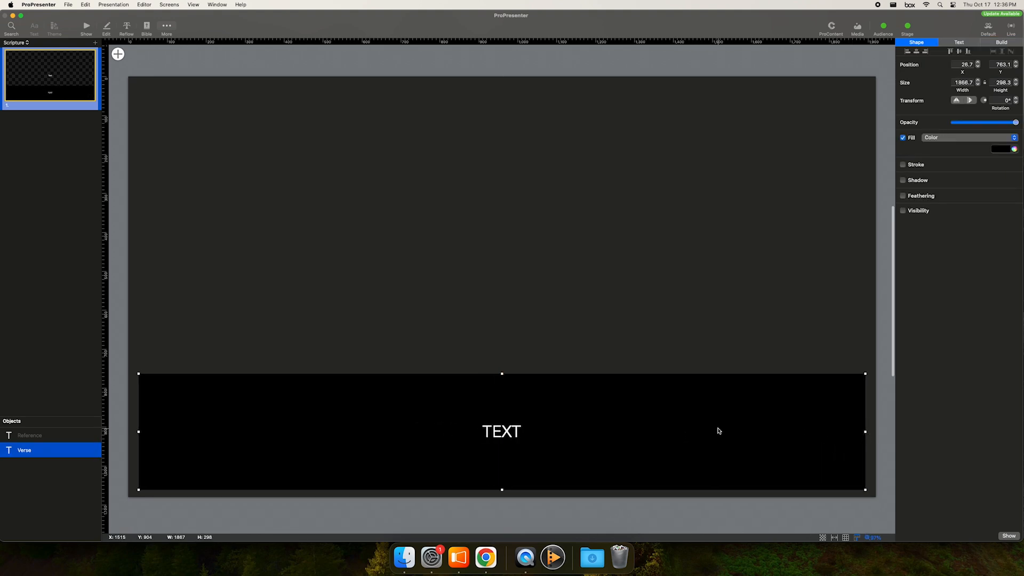
left_click_drag(717, 428, 692, 417)
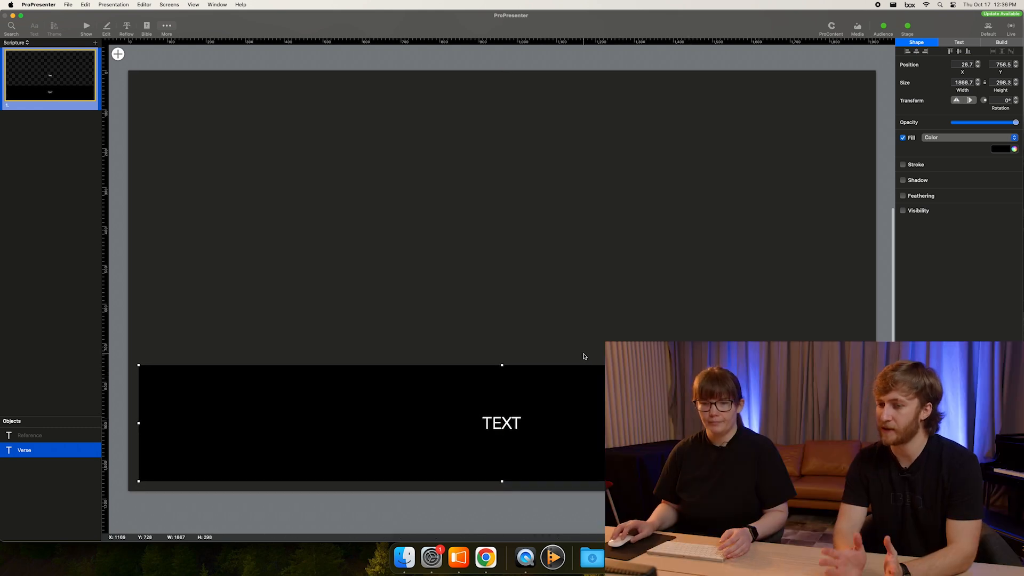
- Unhide the Reference object and set its text to "Verse 1:1"
left_click(369, 327)
left_click(270, 392)
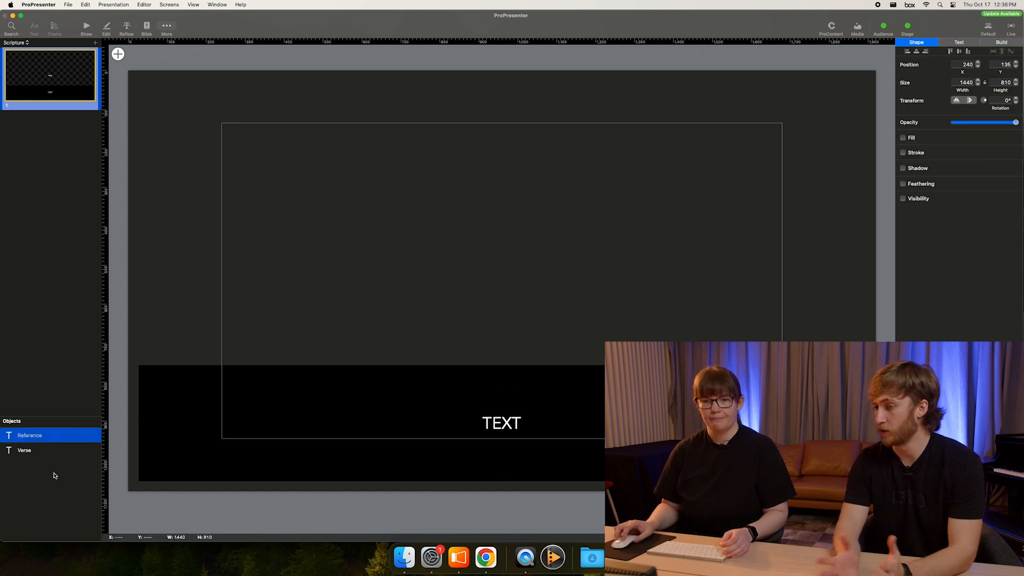
left_click(79, 435)
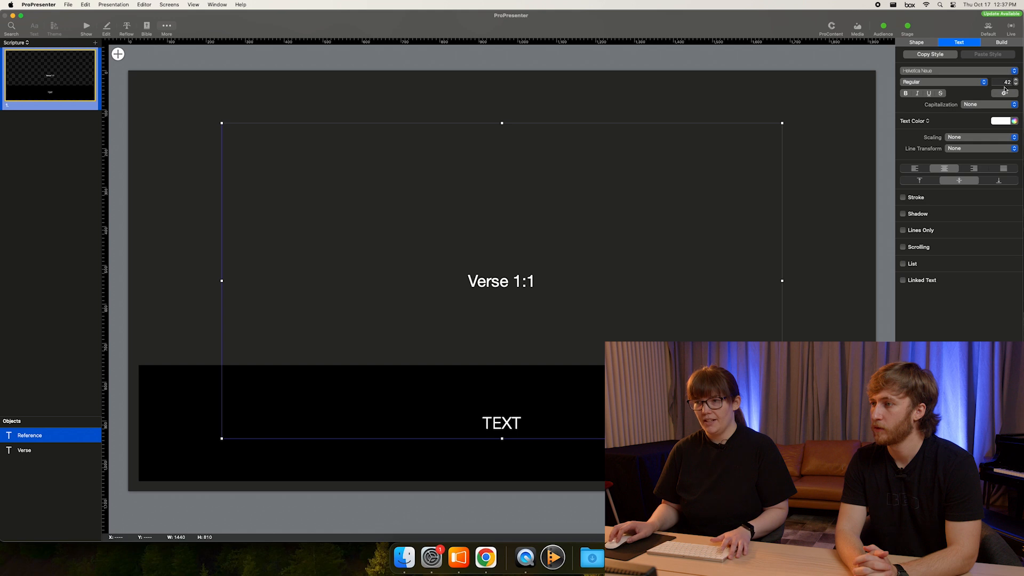
- Set the Reference text to Avenir Book with All Caps capitalization and shorten its box to about 648 high
left_click(969, 73)
scroll(971, 137, "down", 5)
scroll(971, 137, "up", 5)
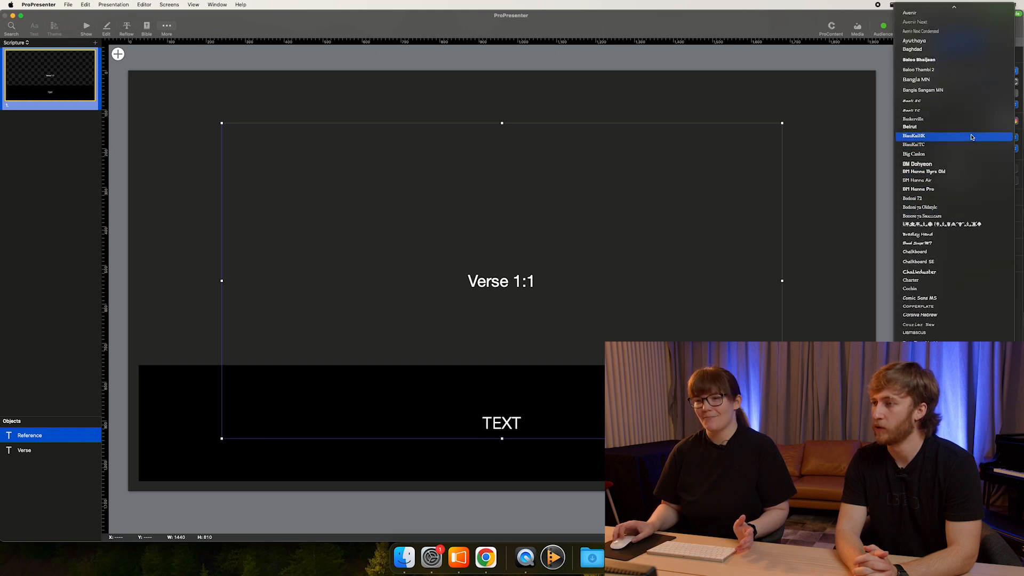
scroll(971, 137, "up", 1)
left_click(967, 137)
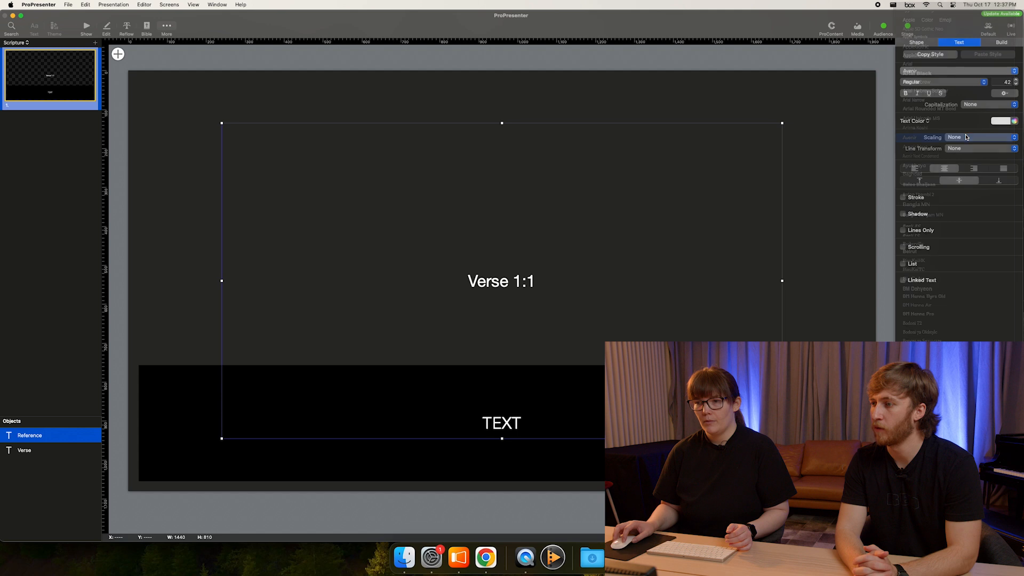
left_click_drag(781, 437, 777, 374)
left_click(974, 104)
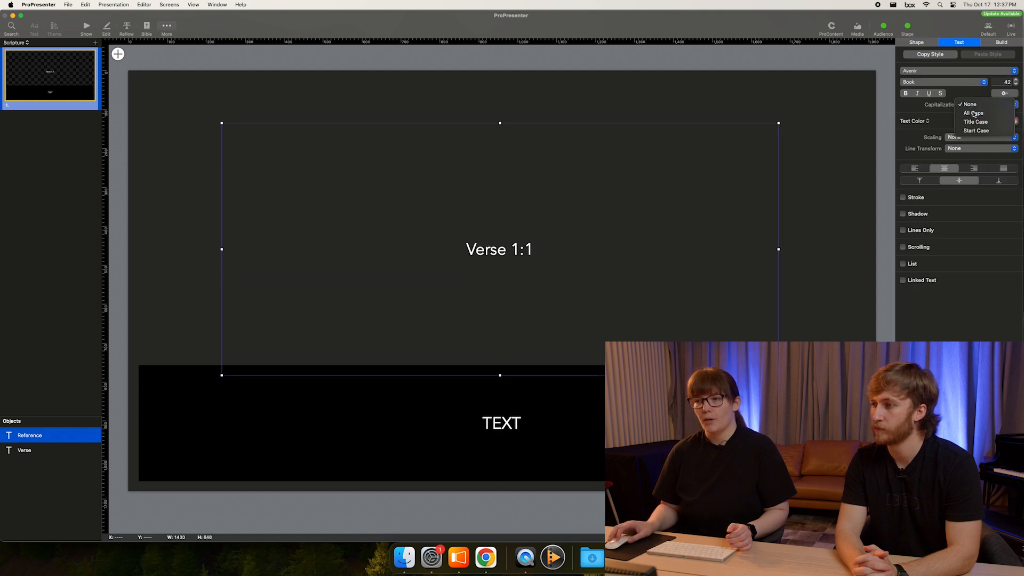
left_click(975, 113)
- Shrink the Reference box to about 388 by 98 and place it directly above the Verse box, flush with its left edge
left_click_drag(779, 123, 778, 301)
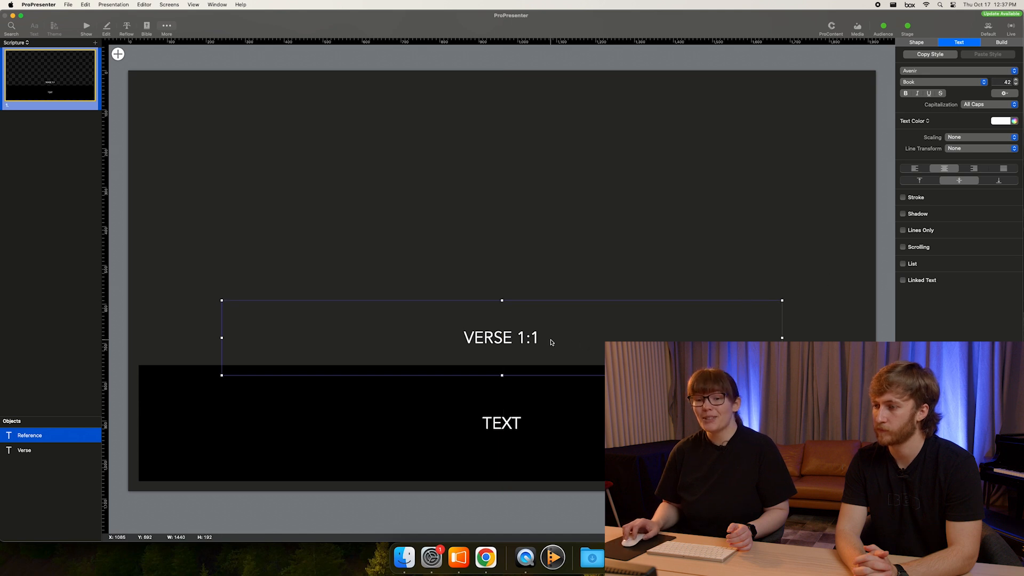
left_click_drag(781, 375, 485, 365)
left_click_drag(342, 335, 260, 334)
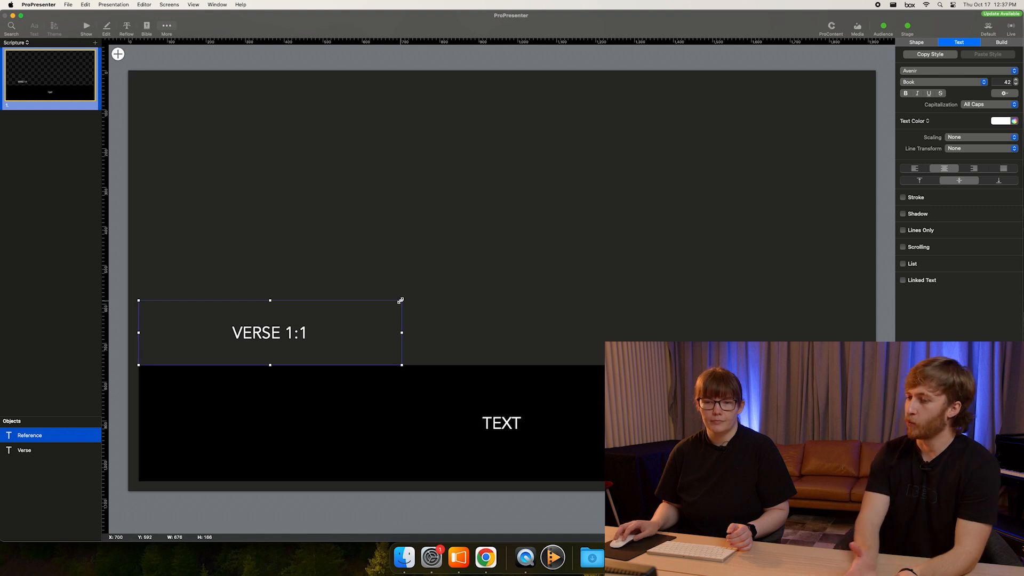
left_click_drag(400, 299, 290, 328)
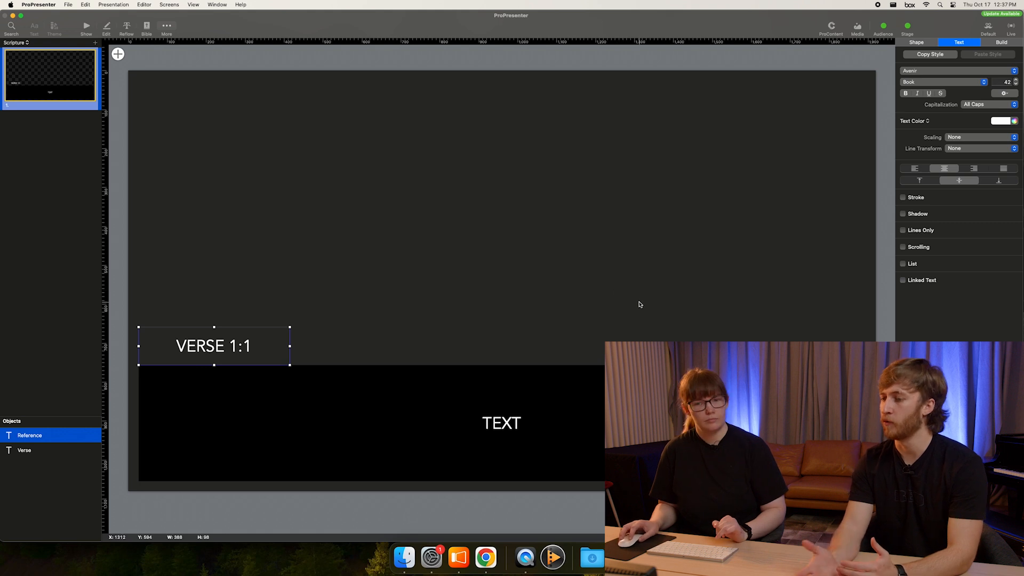
- Turn on a color fill for the Reference text box and open its color picker
left_click(522, 423)
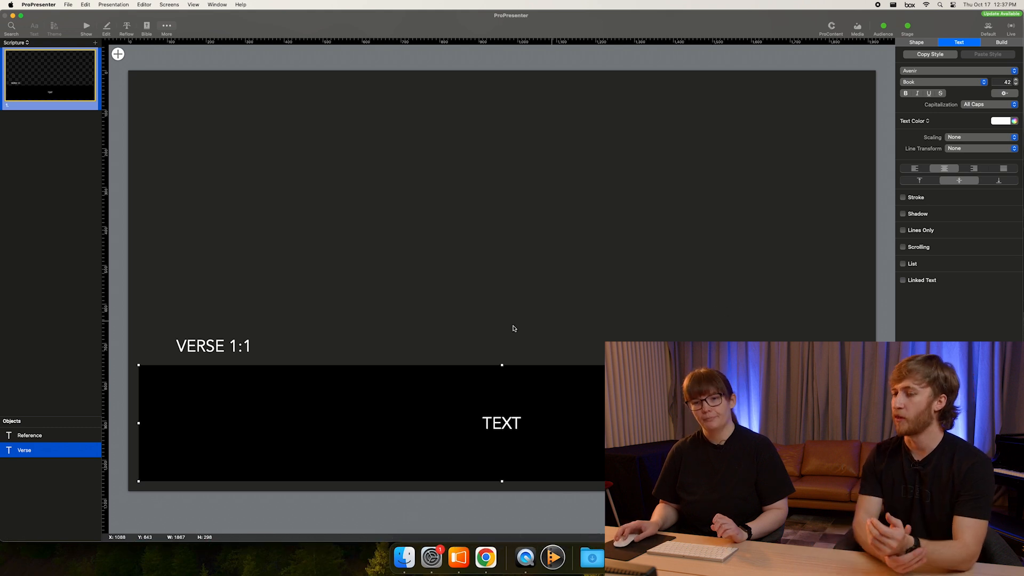
left_click(276, 350)
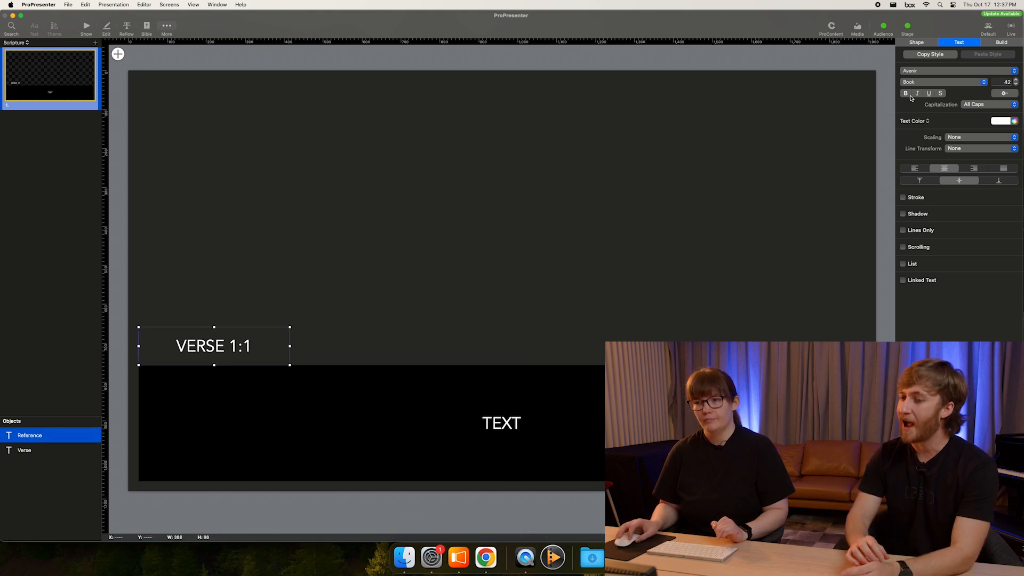
left_click(920, 43)
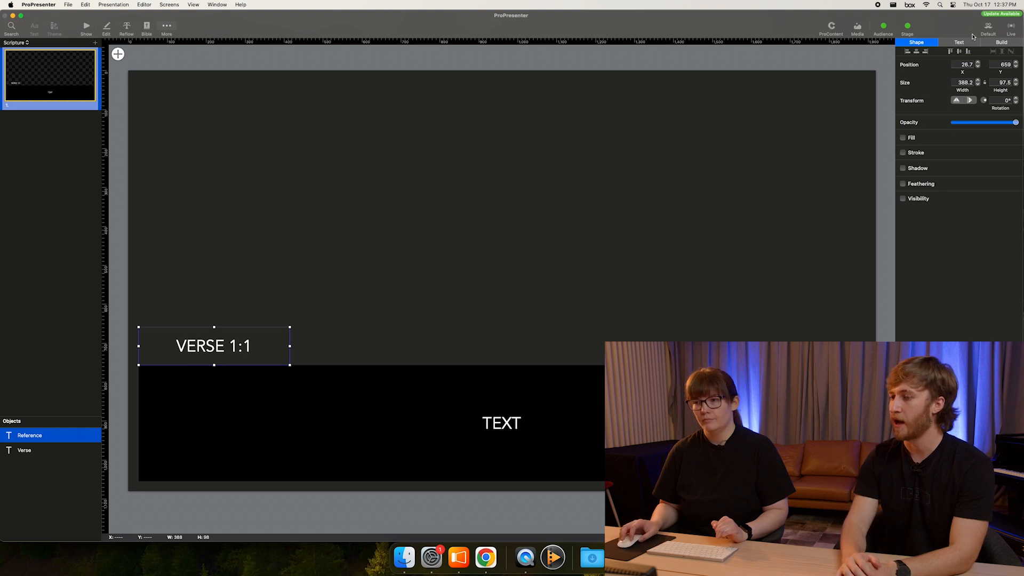
left_click(997, 42)
left_click(932, 44)
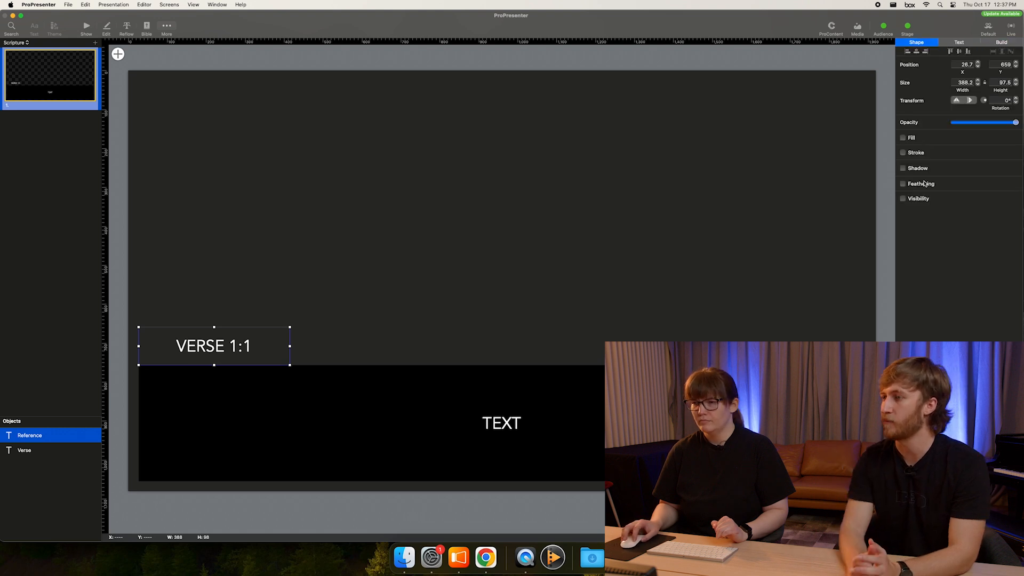
left_click(903, 138)
left_click(1013, 150)
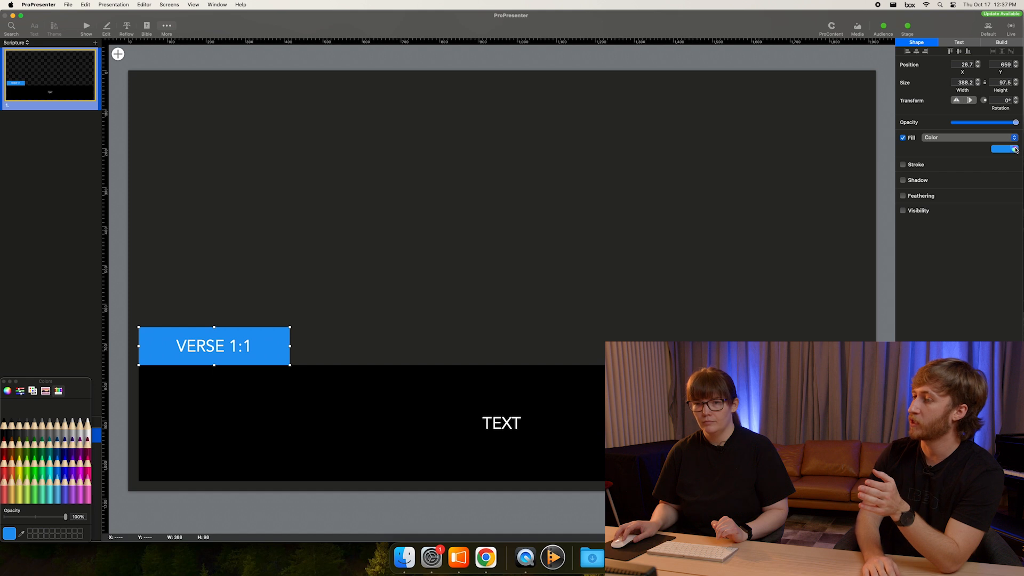
- Try the Eggplant and Maraschino pencil colors as the Reference box fill
left_click(62, 448)
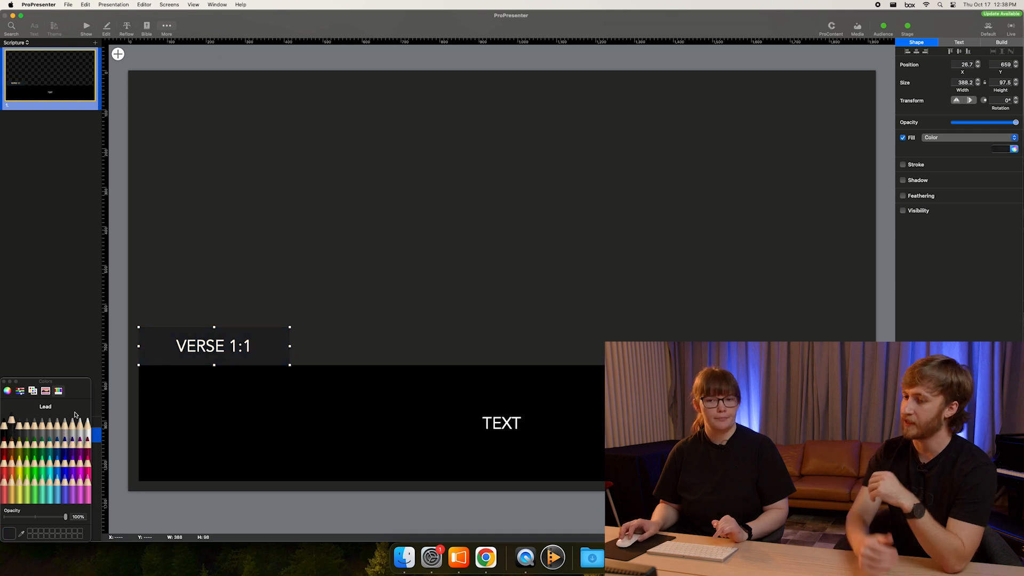
left_click(71, 451)
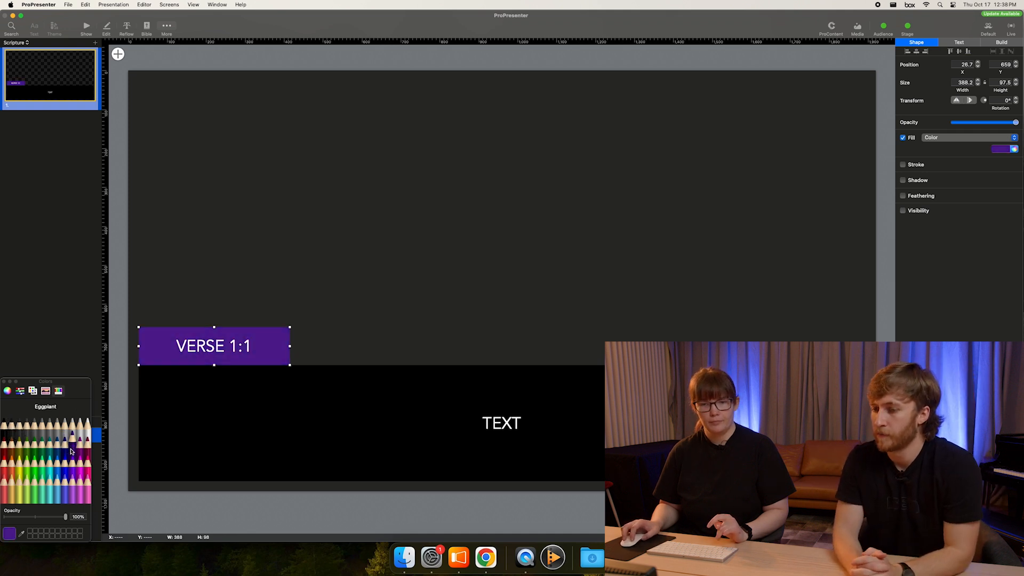
left_click(6, 469)
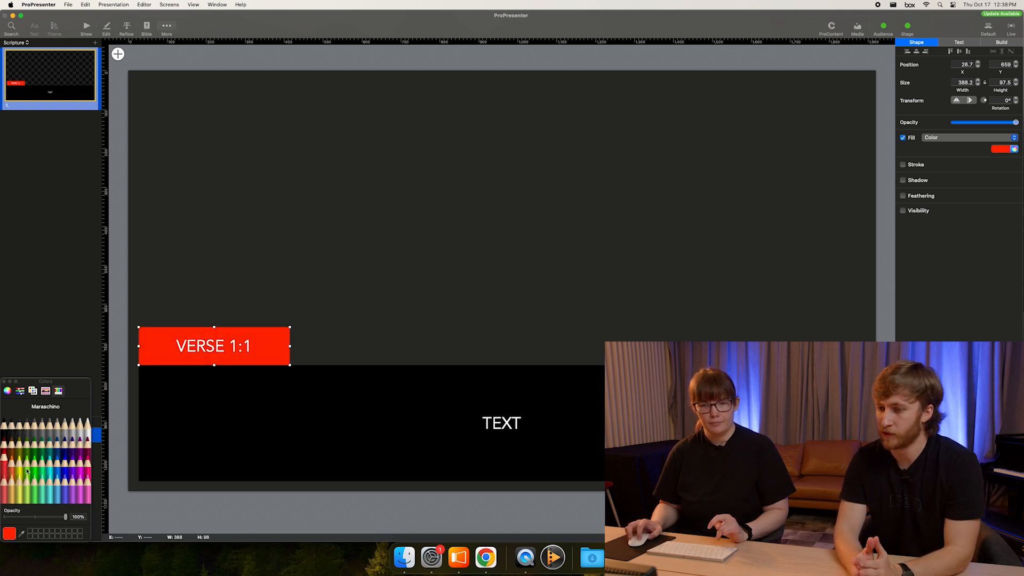
- Give the Reference box a dark red fill of red 63, green 0, blue 0 (3F0000) and close the color picker
left_click(20, 391)
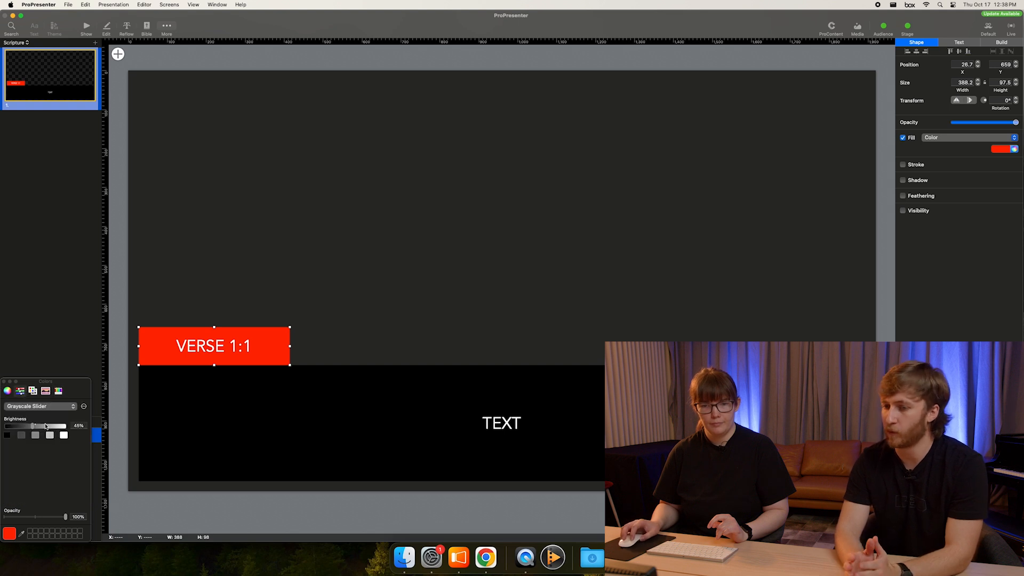
left_click(31, 427)
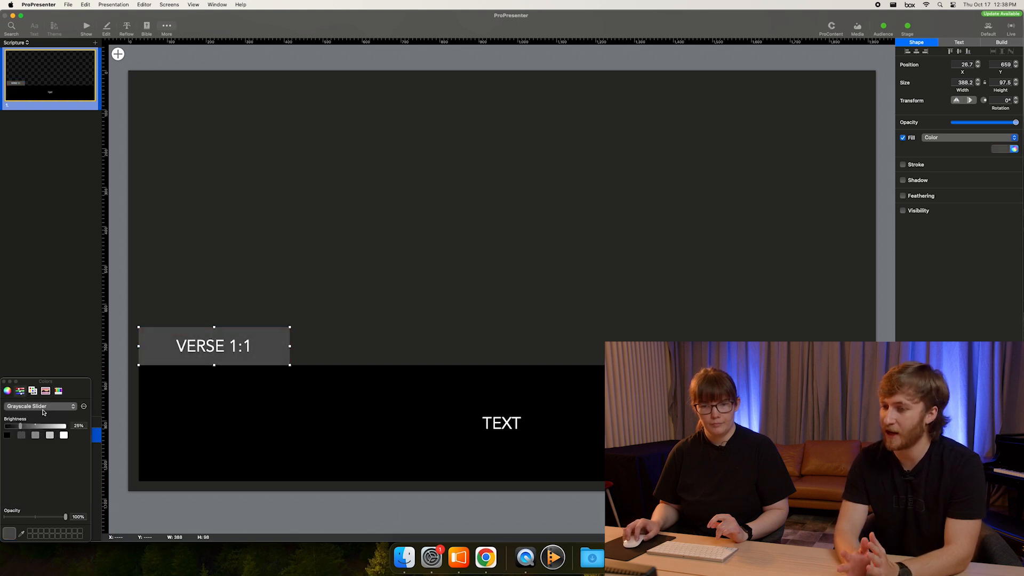
left_click(40, 406)
left_click(46, 416)
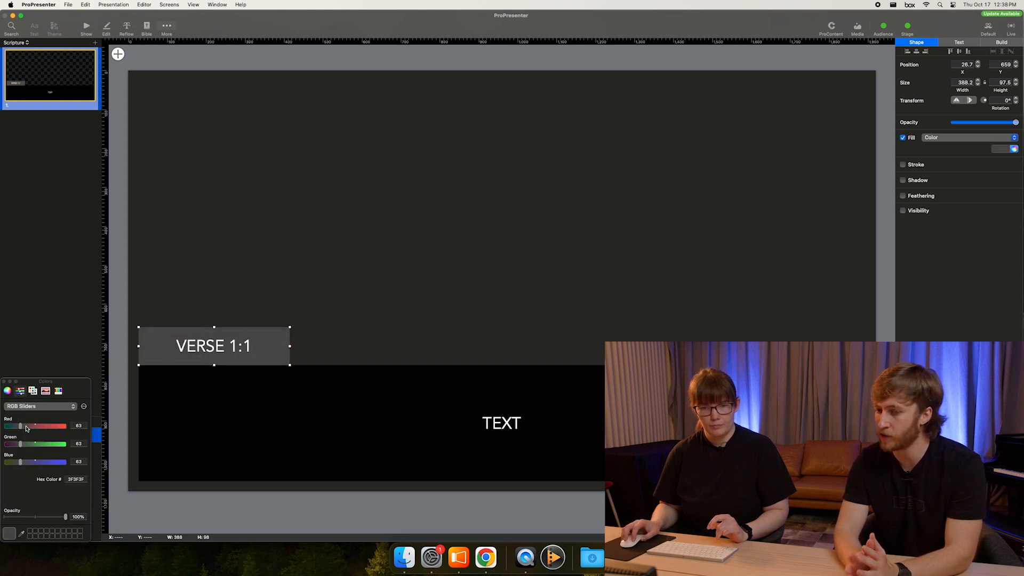
left_click_drag(20, 442, 0, 455)
left_click(30, 407)
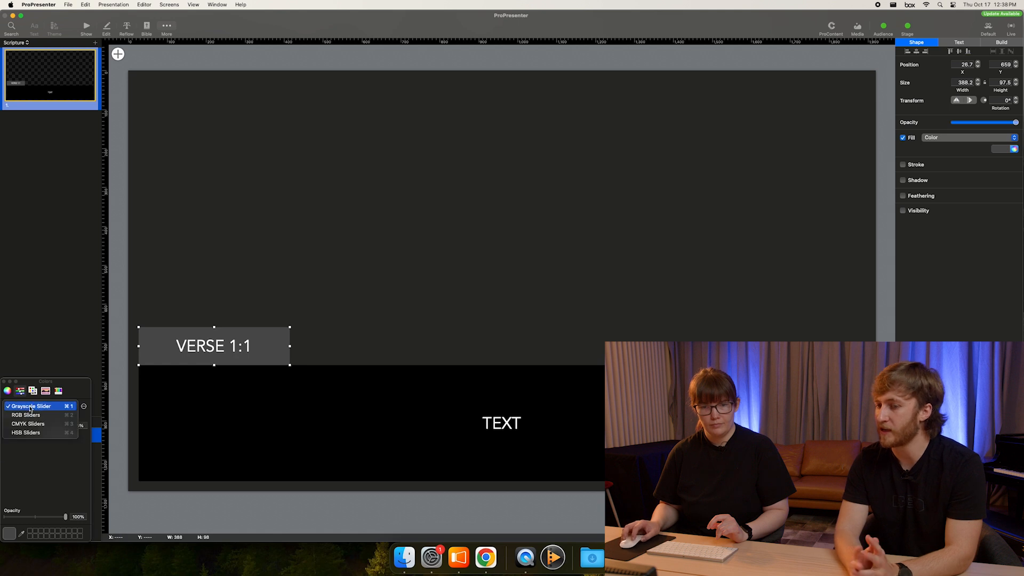
left_click(29, 416)
left_click_drag(19, 444, 1, 467)
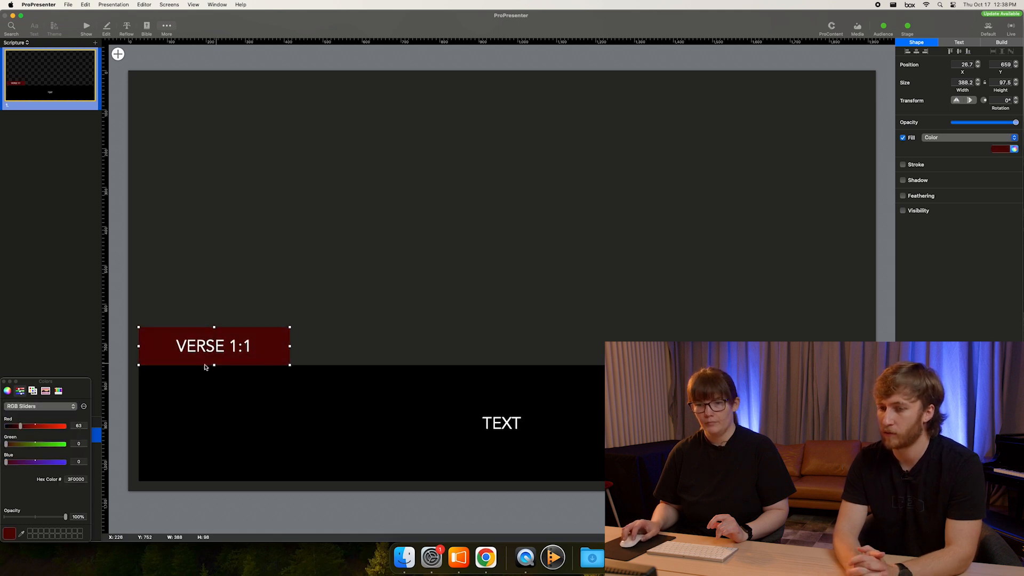
left_click(4, 382)
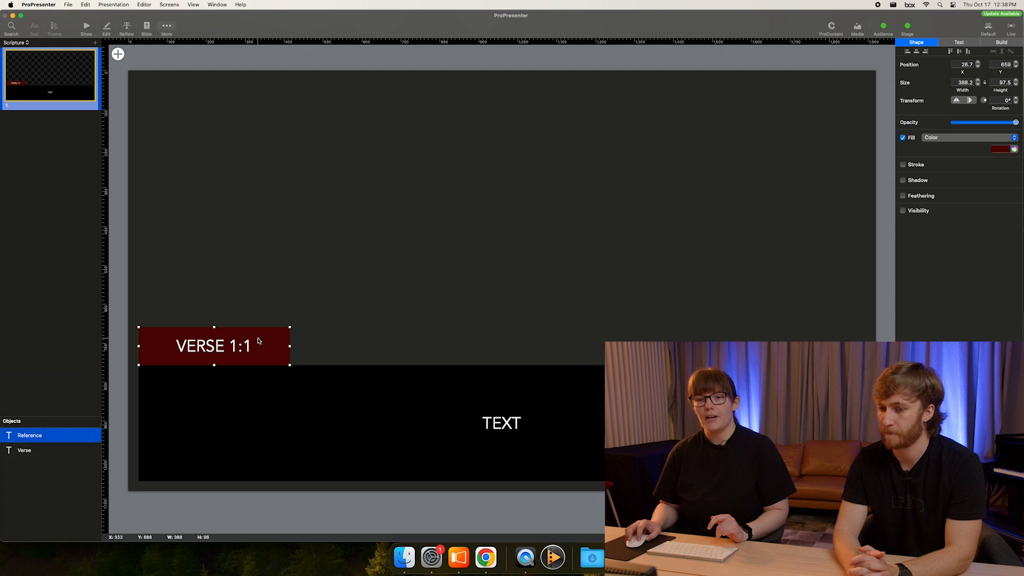
left_click(349, 346)
- Set the scaling of the Verse text to "Text up"
left_click(443, 427)
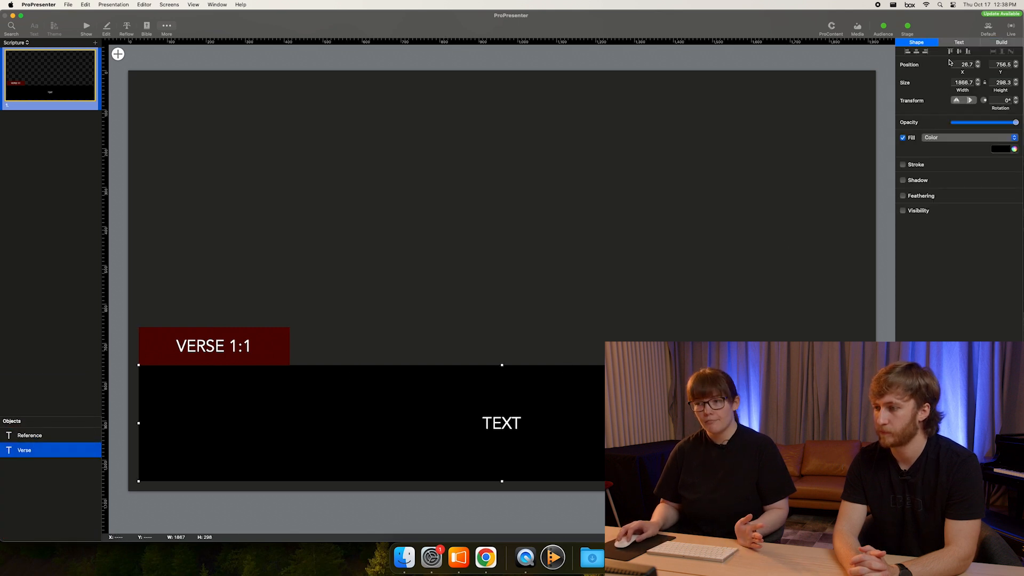
left_click(962, 43)
left_click(952, 133)
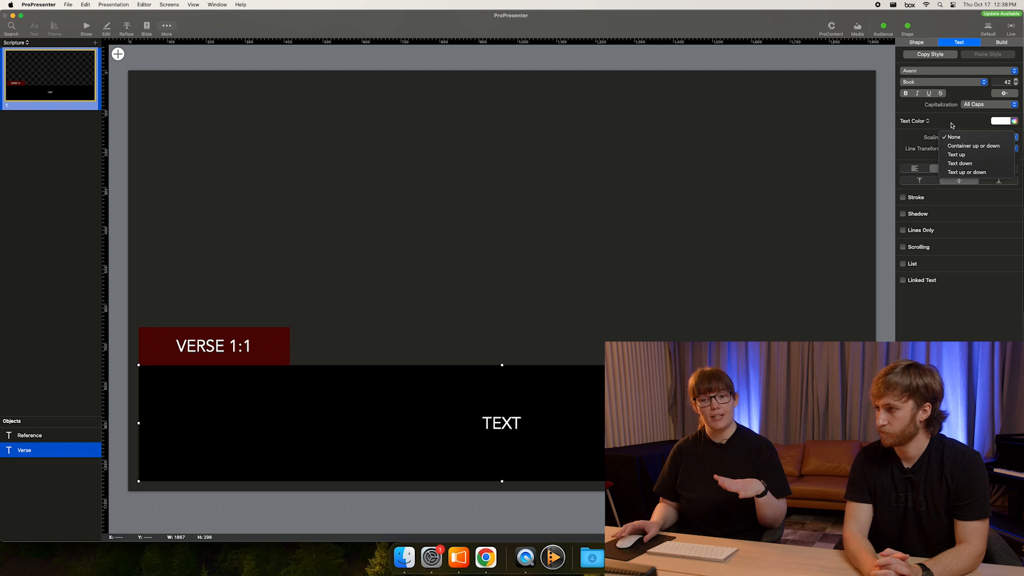
left_click(971, 154)
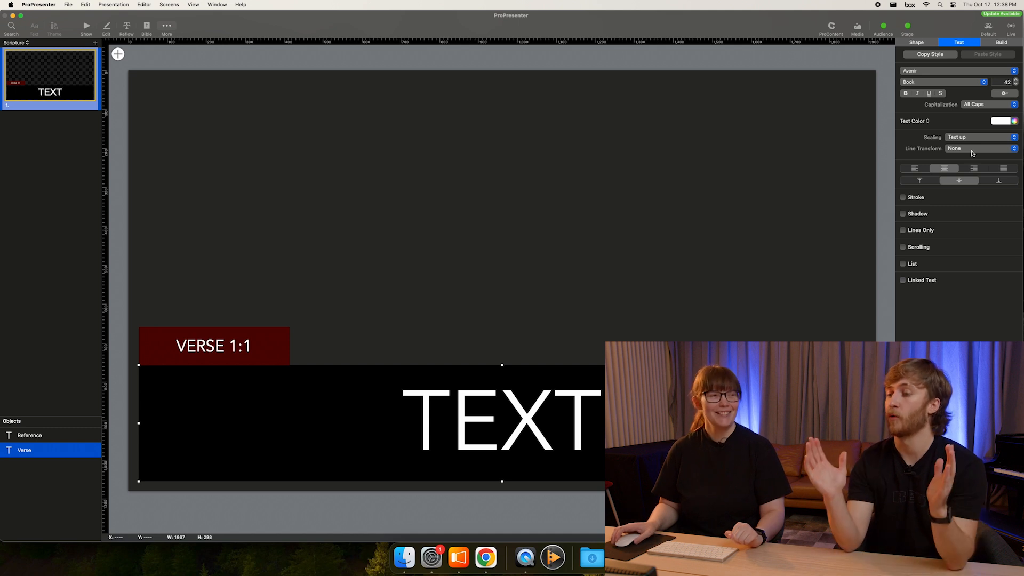
- Try the "Container up or down" and "Text down" scaling options on the Verse text and undo back to "Text up"
left_click(969, 138)
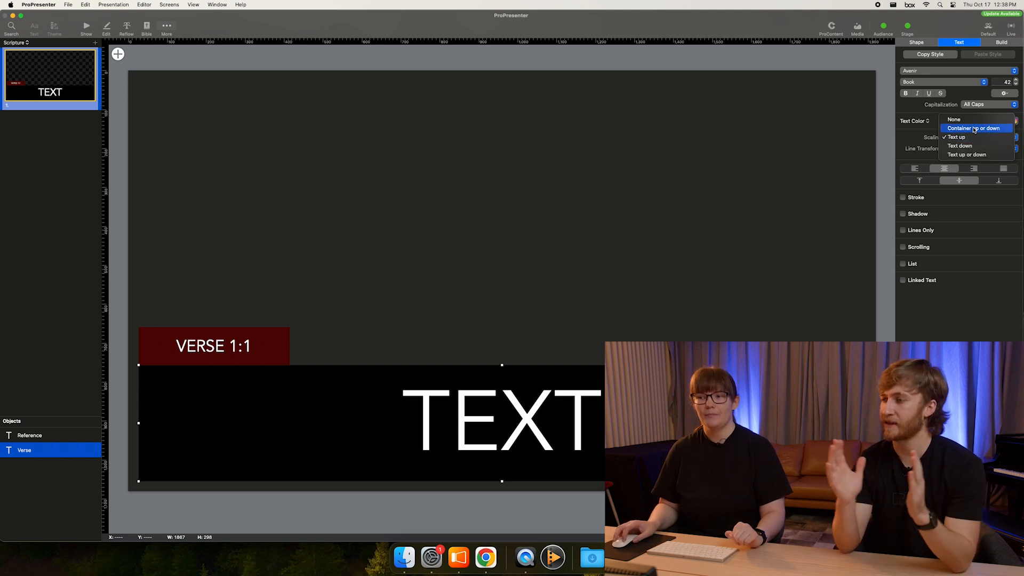
left_click(972, 129)
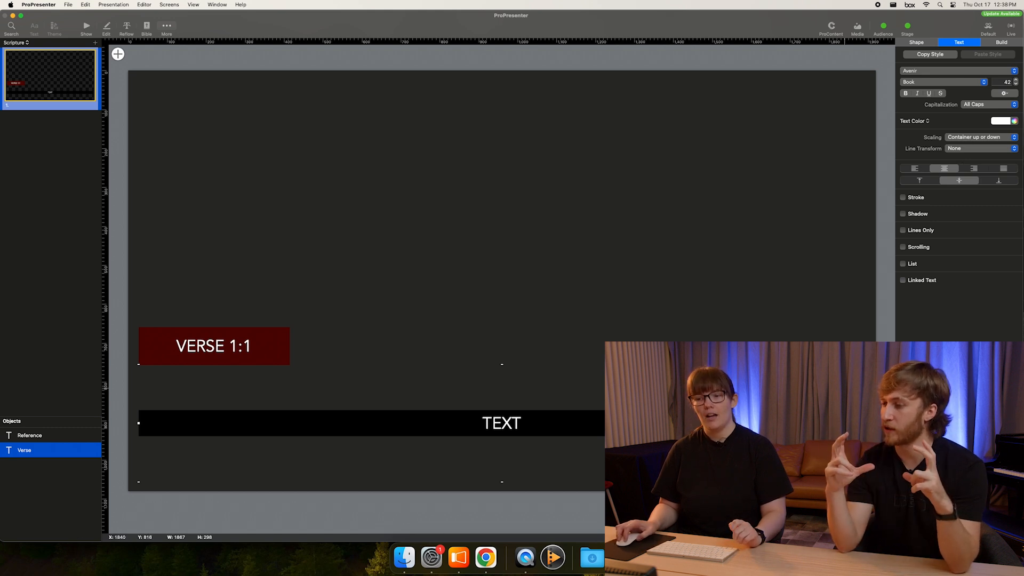
left_click(985, 139)
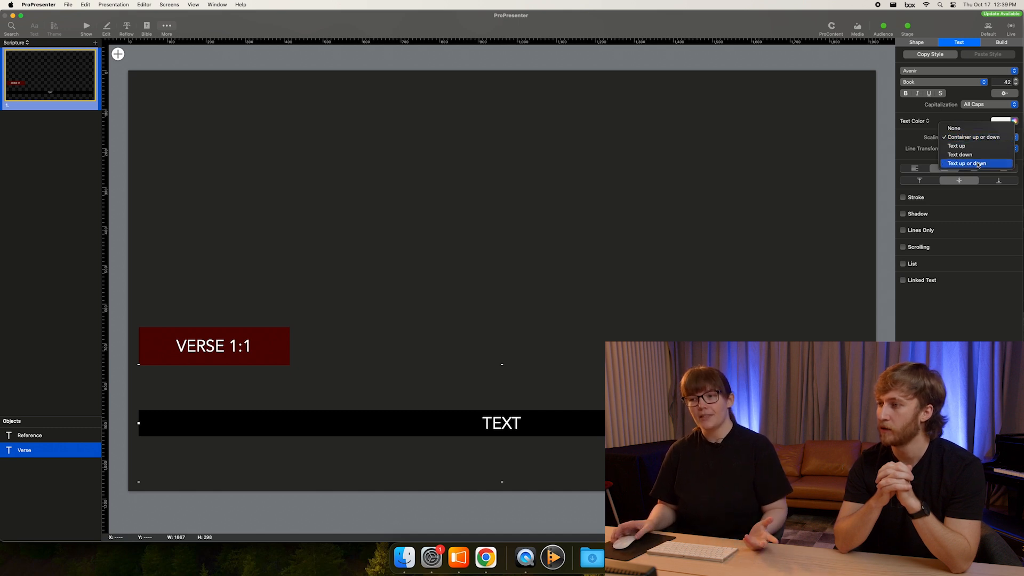
left_click(981, 155)
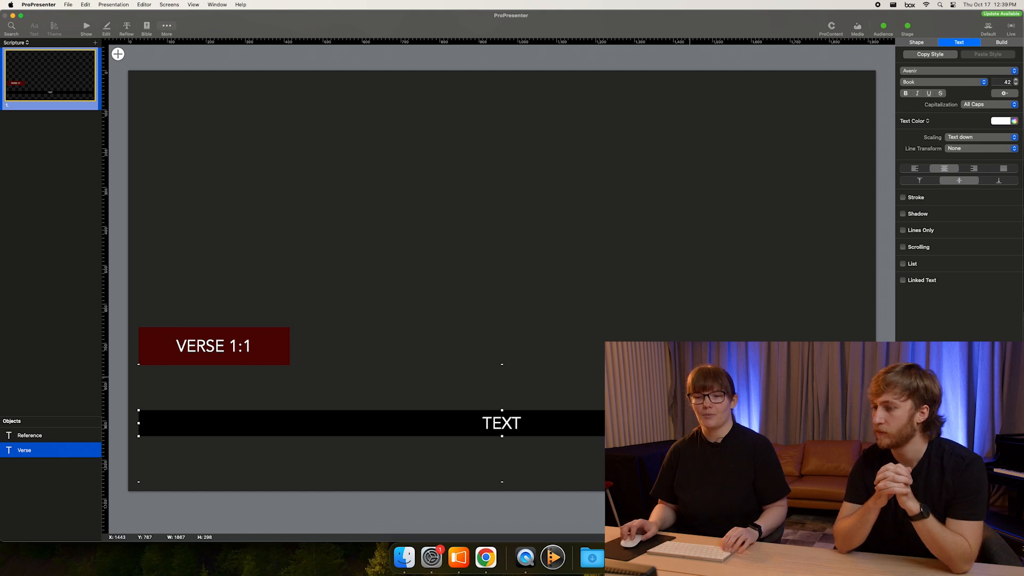
key("super+z")
scroll(747, 315, "down", 2)
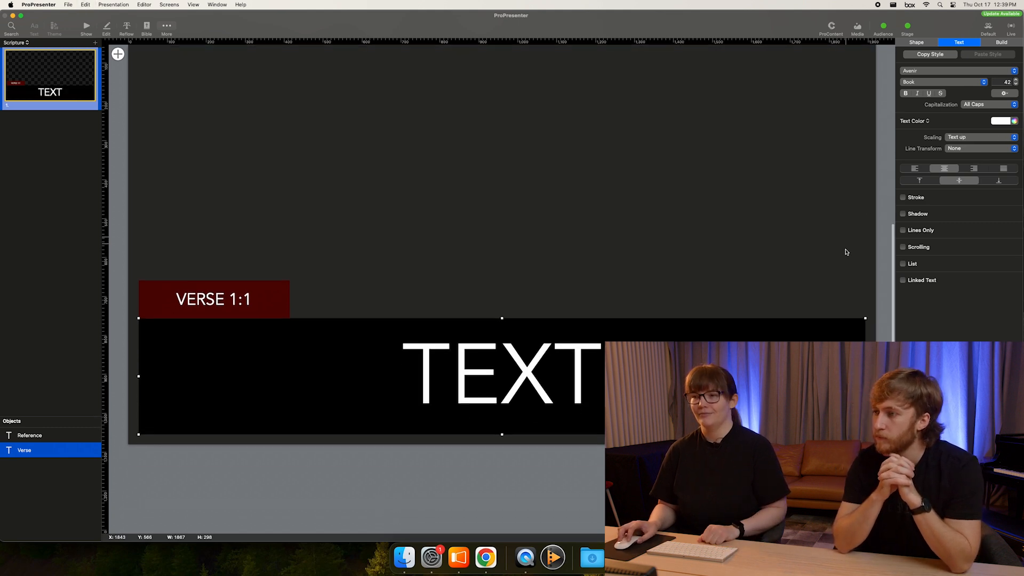
scroll(808, 215, "up", 3)
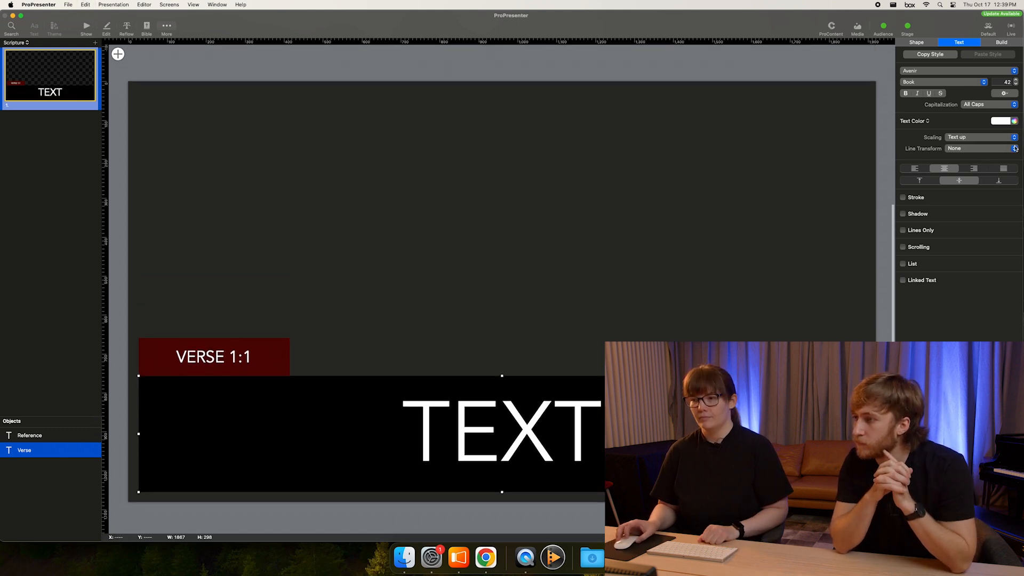
- Set the scaling of the Verse text to "Text down"
left_click(980, 137)
left_click(980, 147)
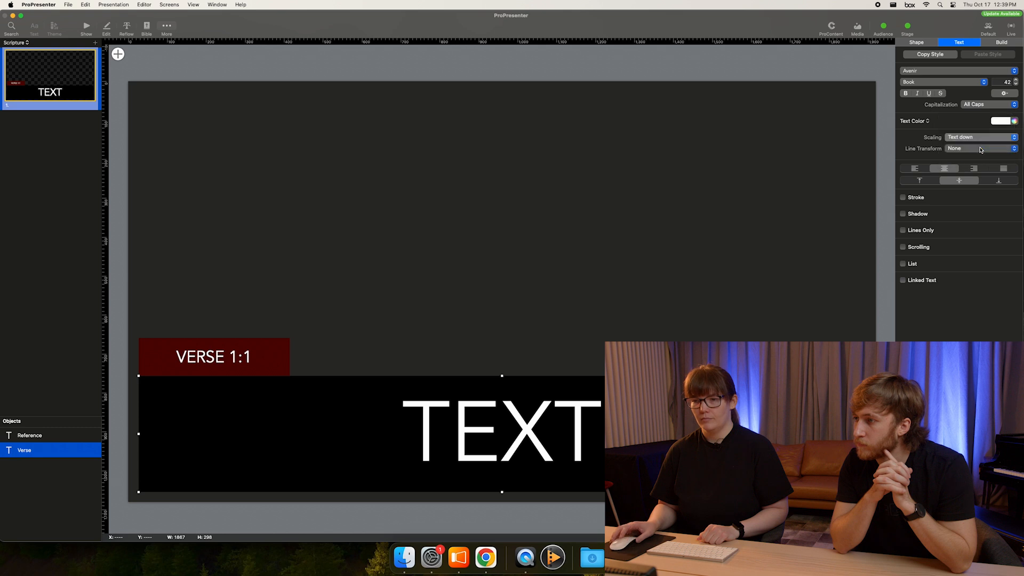
scroll(554, 420, "left", 2)
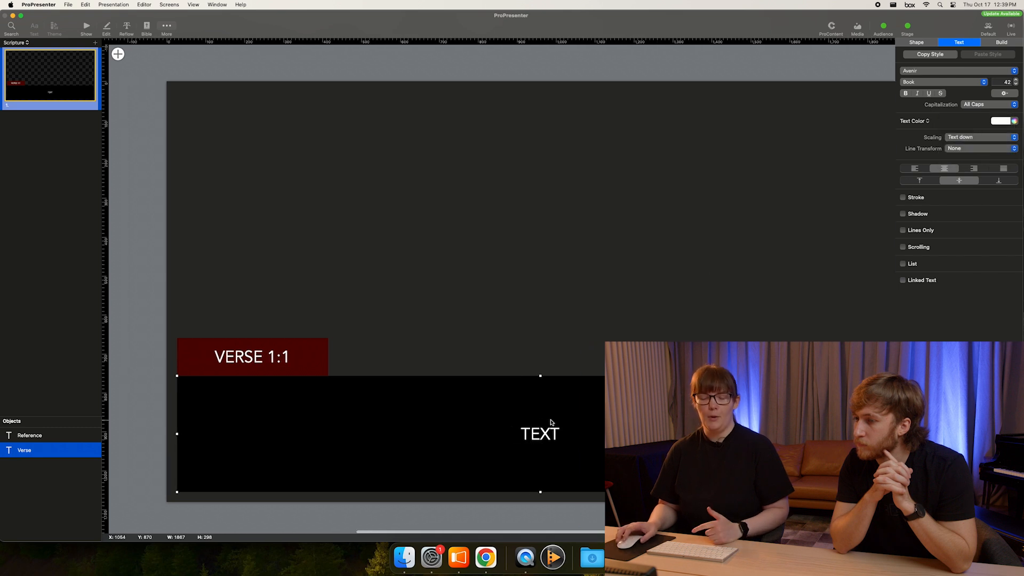
scroll(550, 421, "right", 2)
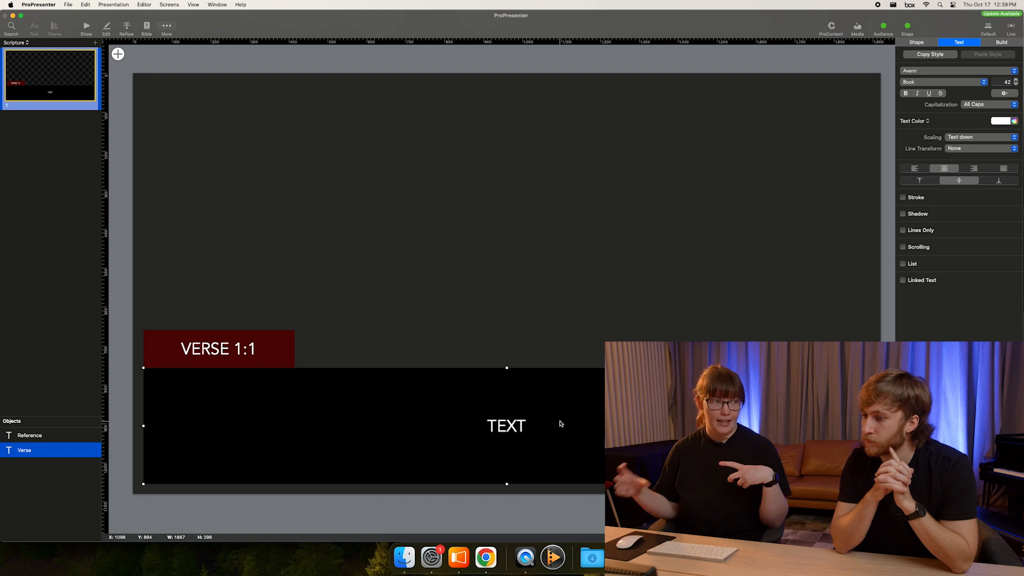
- Set the scaling of the Reference text to "Text down", leaving its line transform at None
left_click(234, 358)
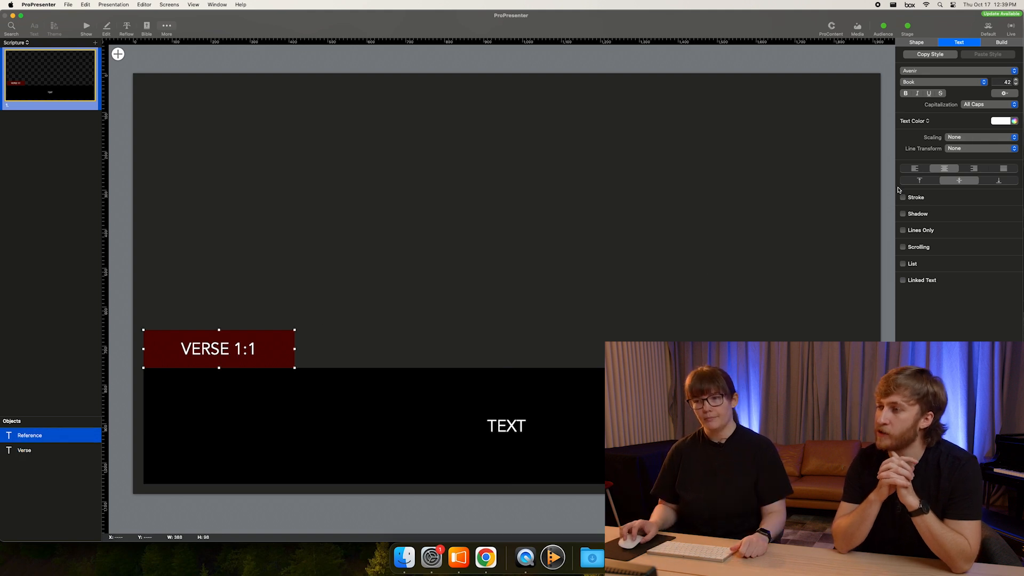
left_click(975, 147)
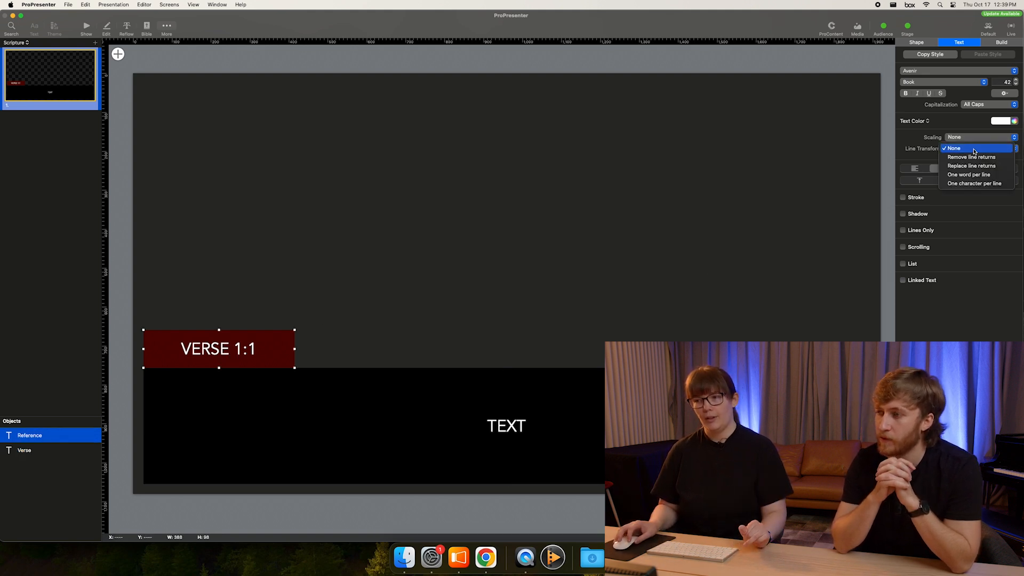
left_click(969, 149)
left_click(981, 137)
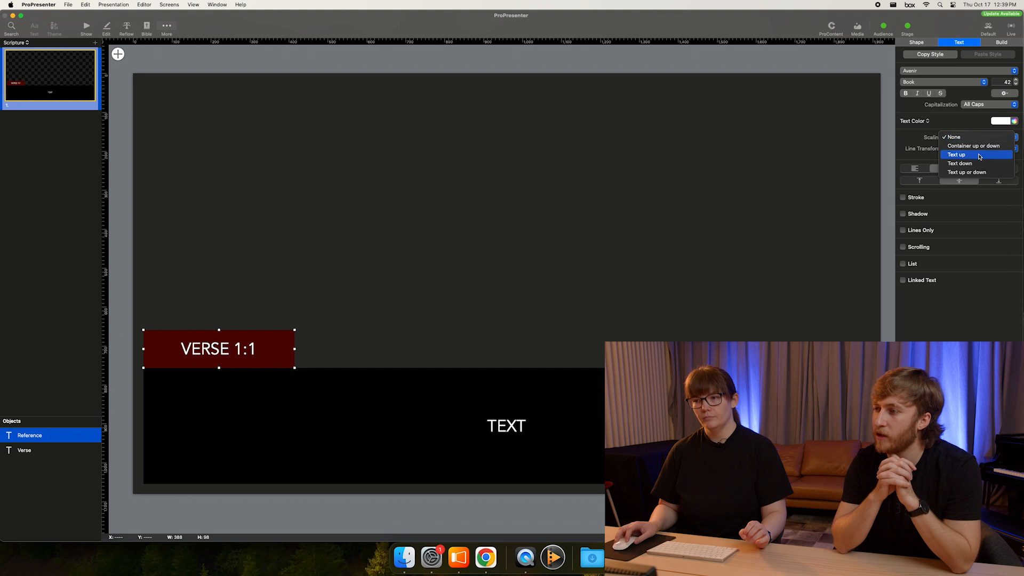
left_click(962, 163)
- Try to set the Verse text's font size to 60
left_click(521, 445)
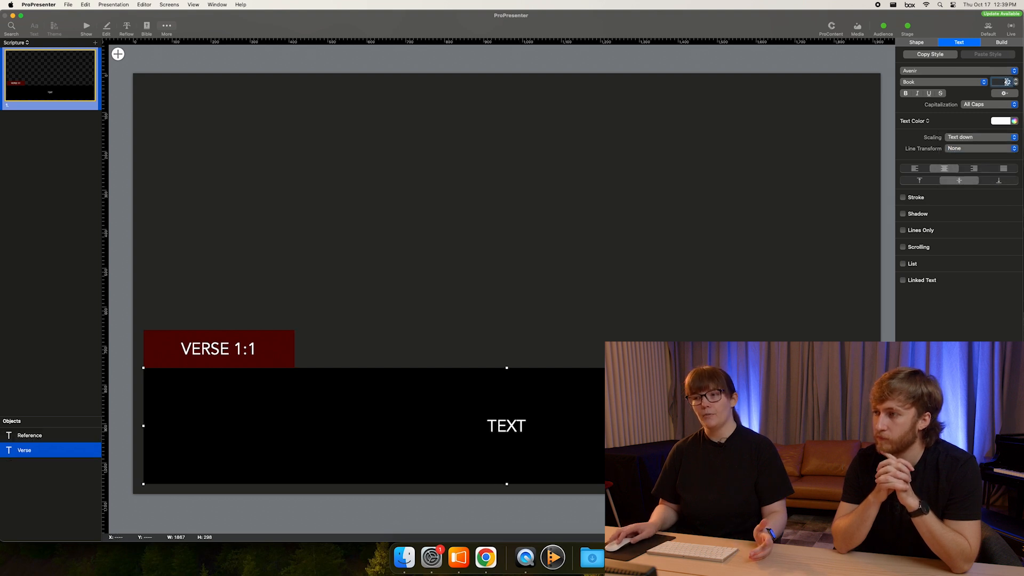
type("60")
key("Return")
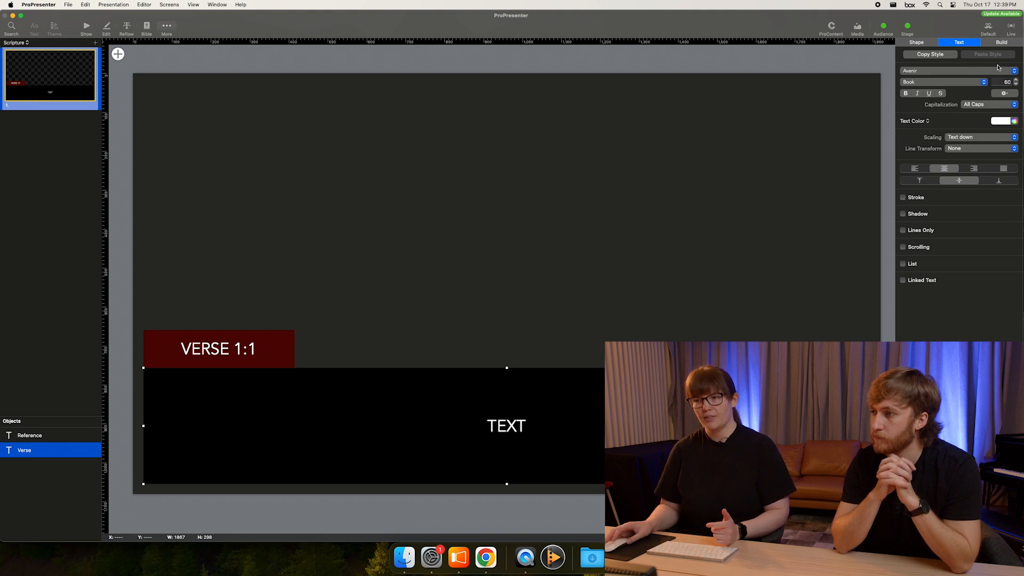
left_click(792, 221)
left_click(581, 420)
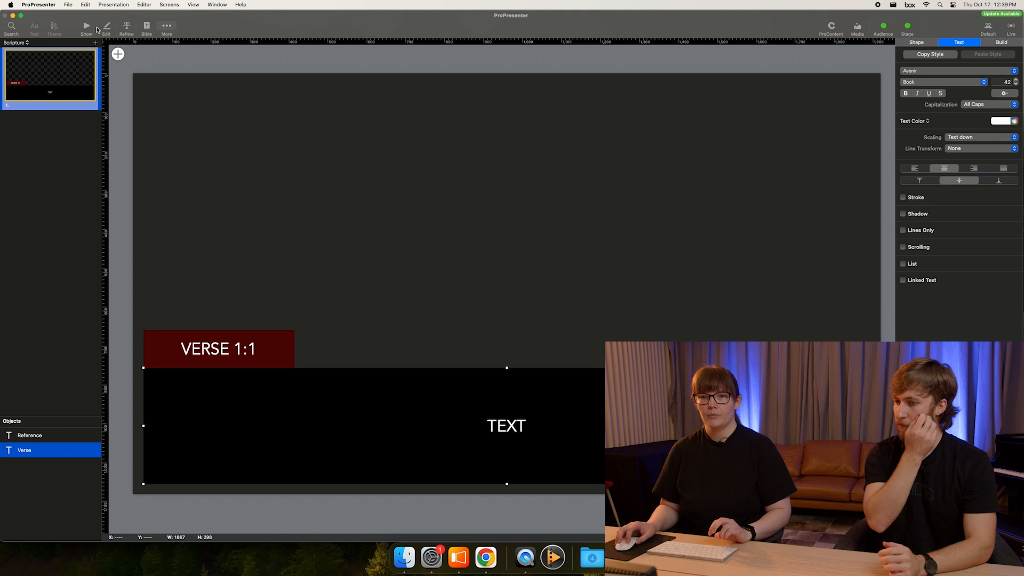
- Leave the theme editor and apply the Scripture theme's slide to the Genesis 1:1 passage in the Bible slide options
left_click(86, 29)
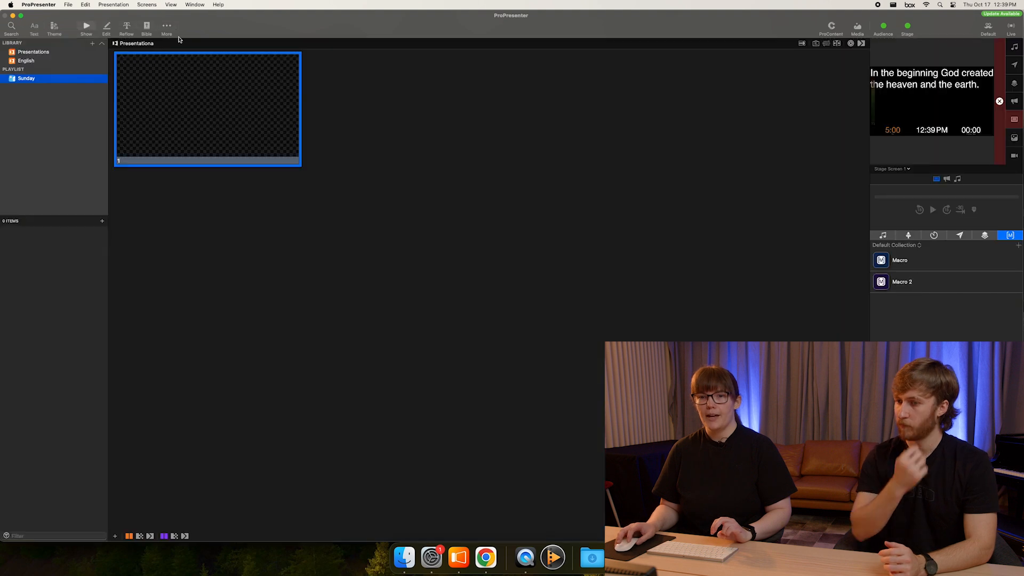
left_click(150, 28)
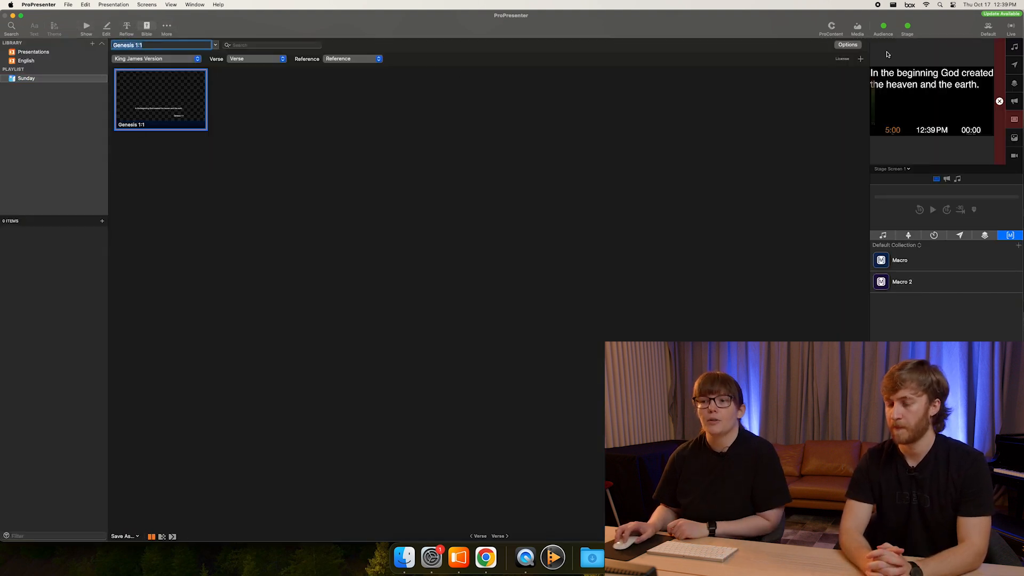
left_click(847, 44)
left_click(894, 113)
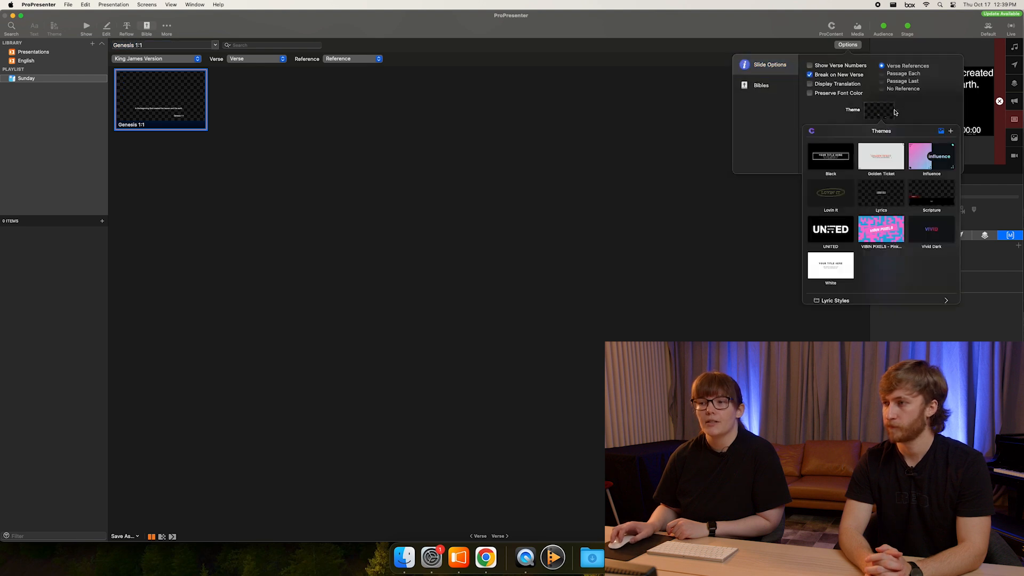
scroll(880, 208, "down", 2)
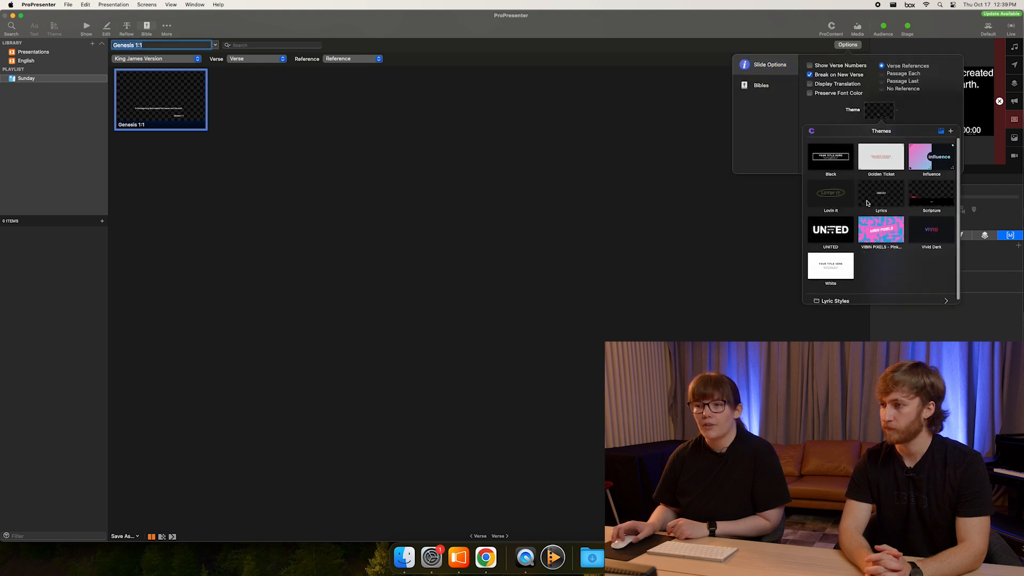
scroll(902, 257, "down", 1)
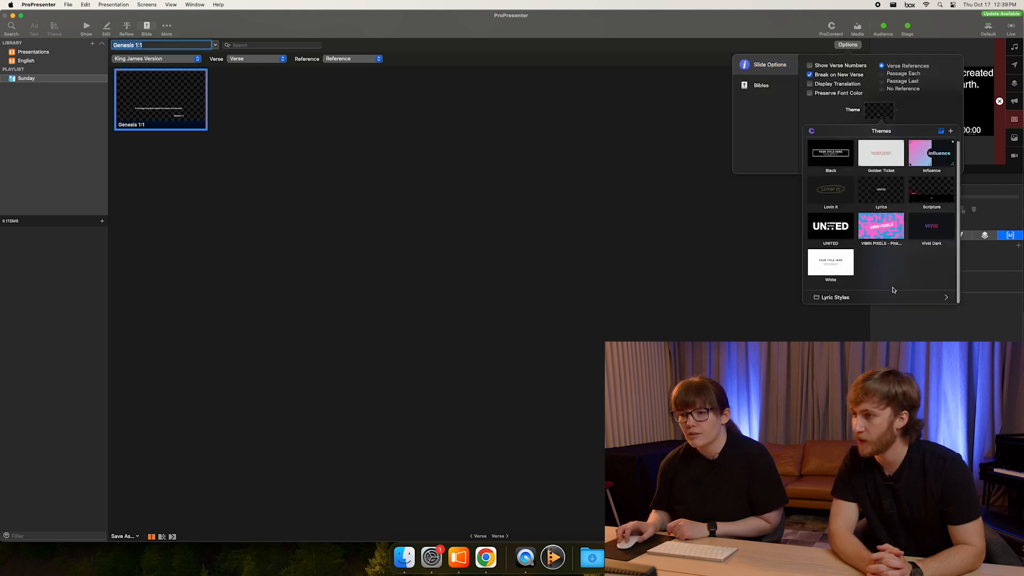
left_click(936, 191)
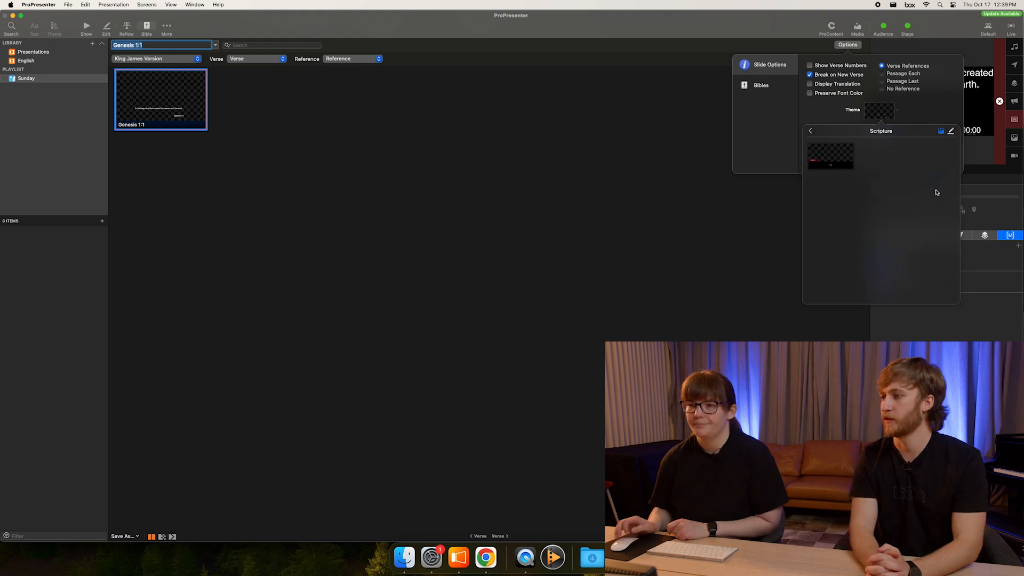
left_click(829, 163)
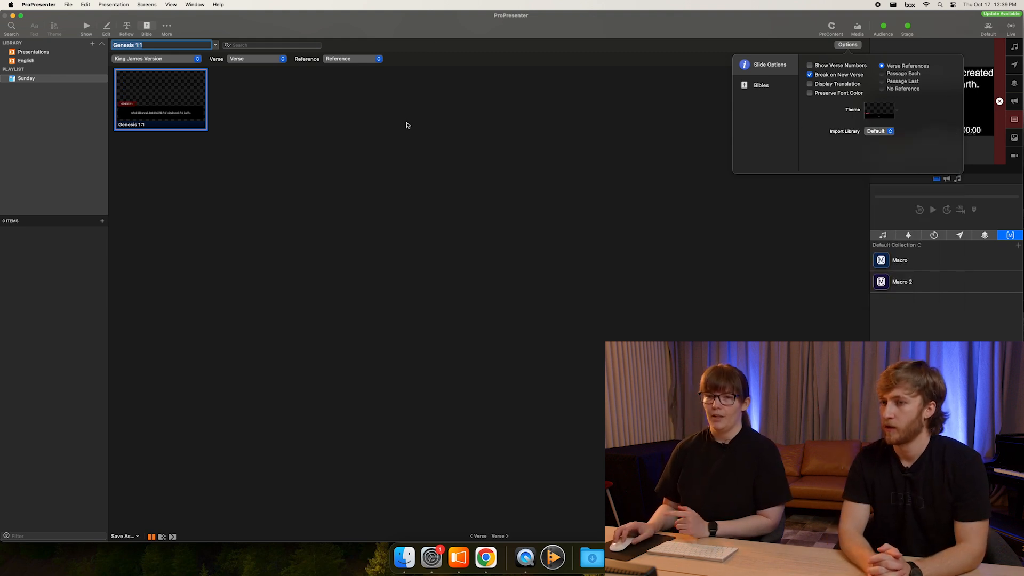
left_click(319, 152)
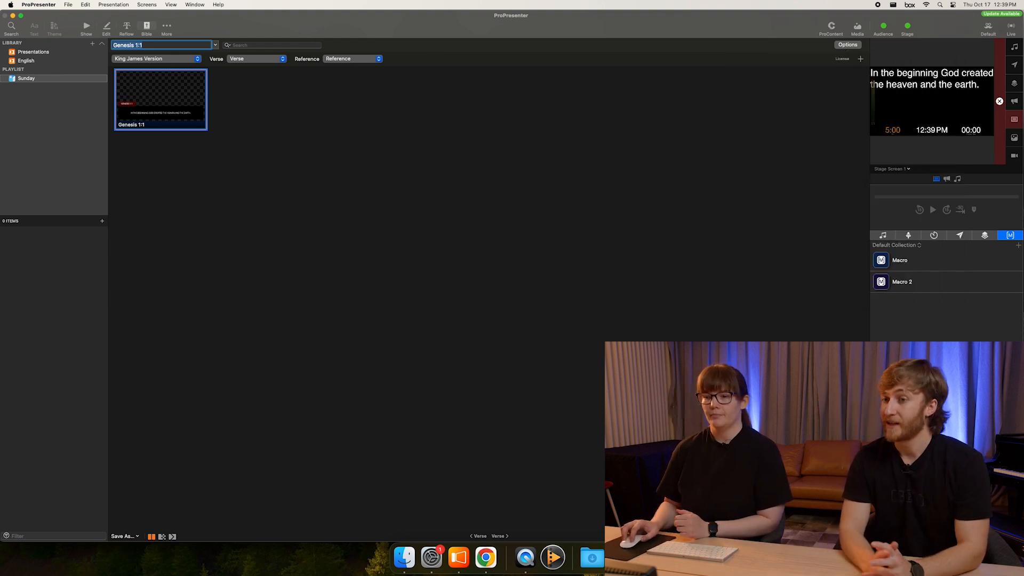
- Enlarge the Bible slide thumbnails and copy the Genesis 1:1 slide before returning to the Show view
left_click(848, 536)
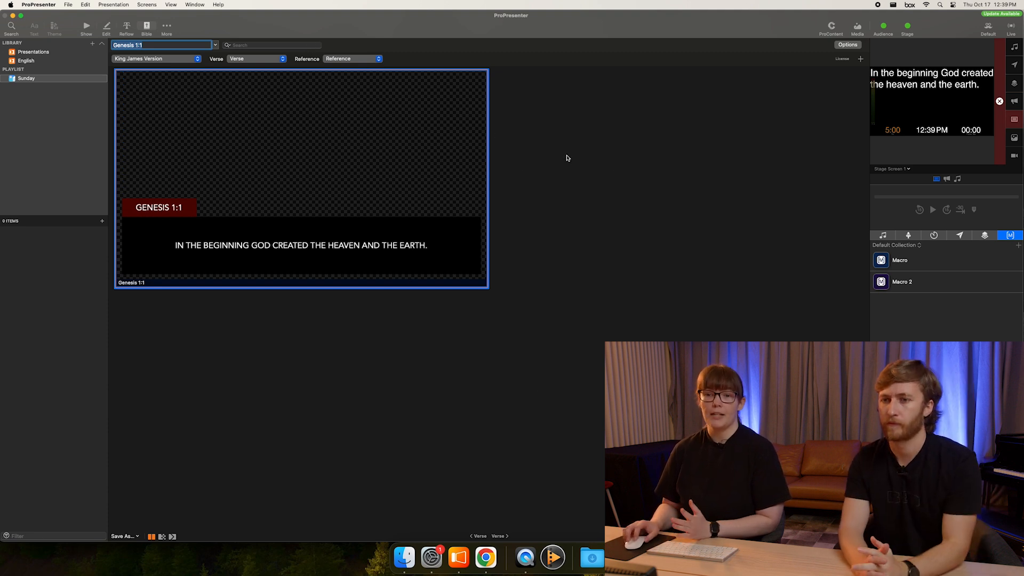
left_click(398, 171)
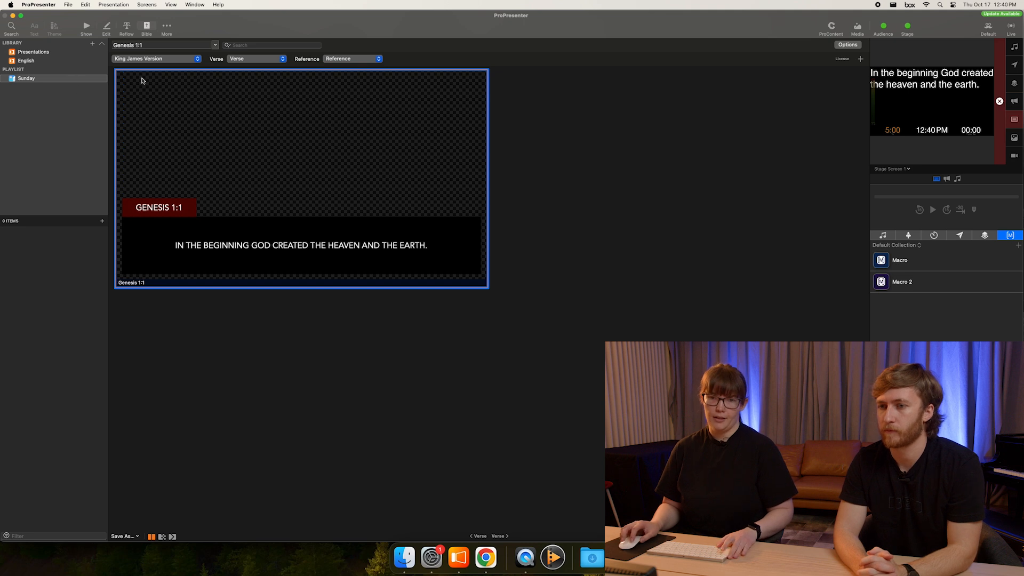
left_click(88, 28)
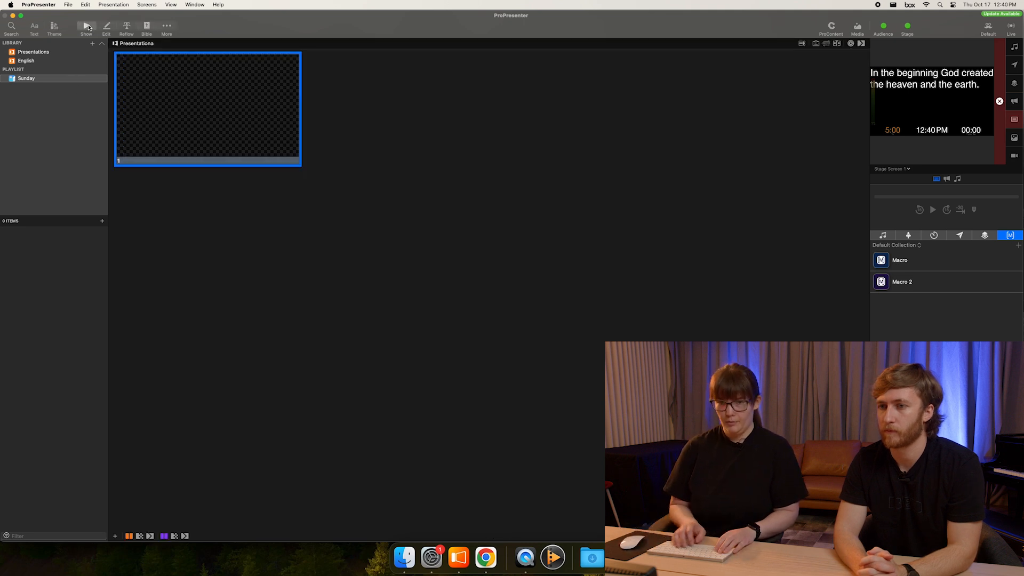
- Create a 1920 x 1080 presentation named Sermon in the Presentations library and add it to the Sunday playlist
key("super+n")
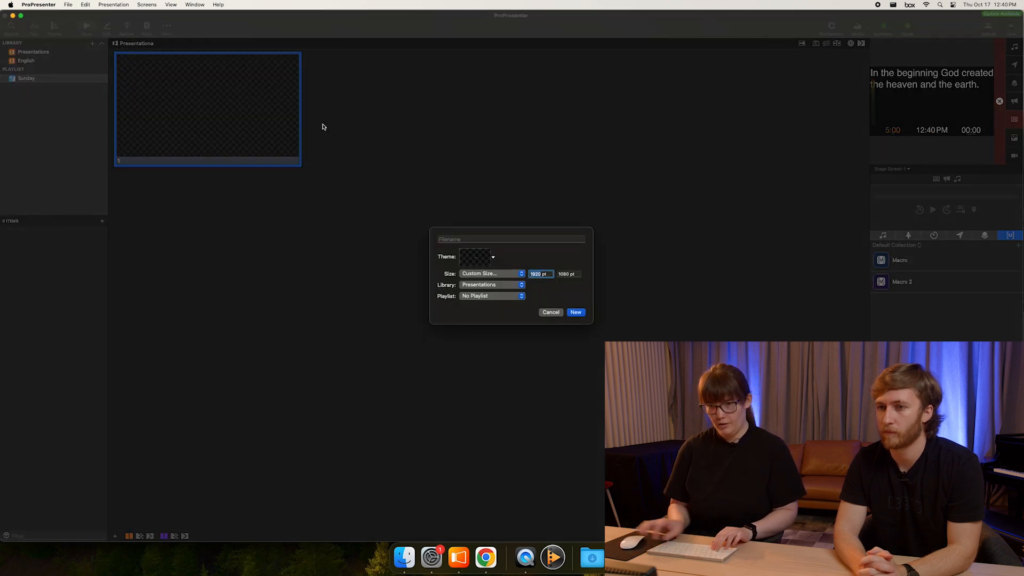
left_click(480, 239)
type("Sermon")
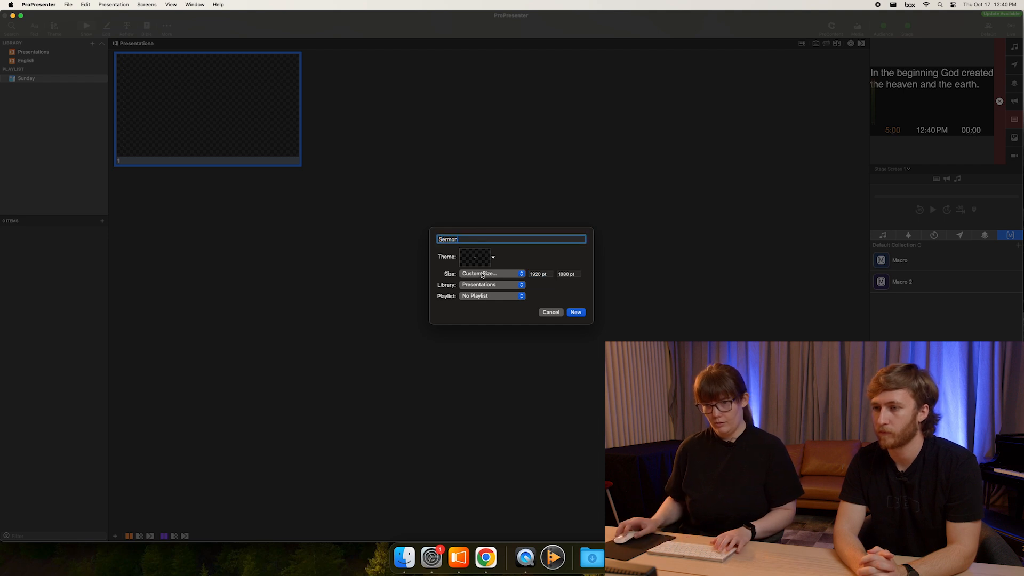
left_click(482, 273)
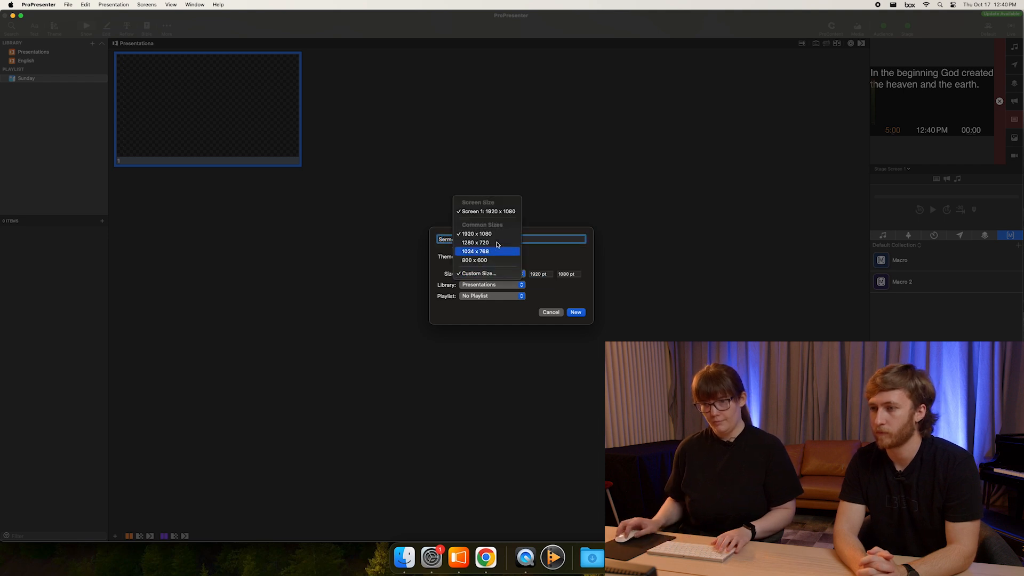
left_click(488, 211)
left_click(515, 296)
left_click(482, 306)
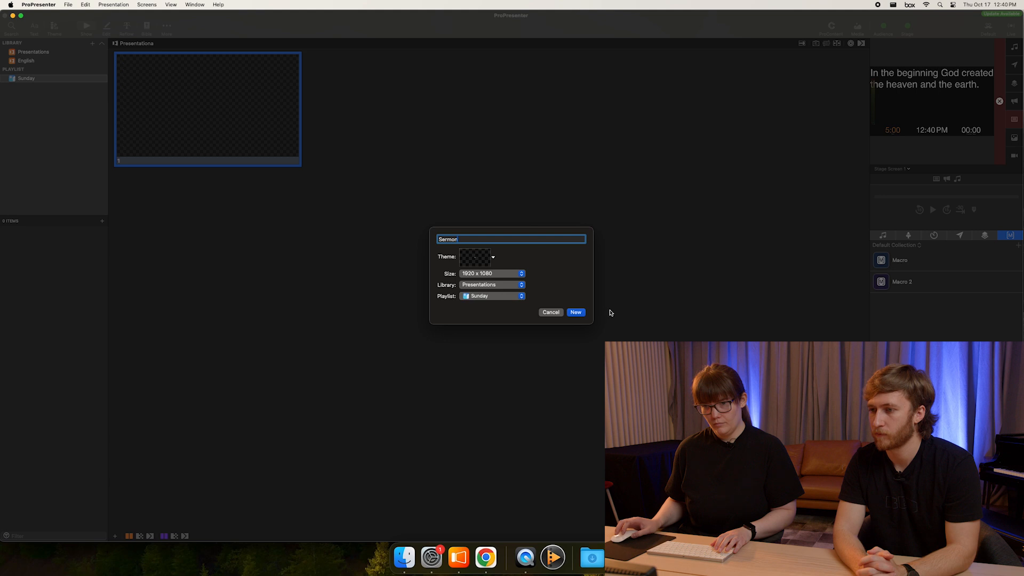
left_click(502, 298)
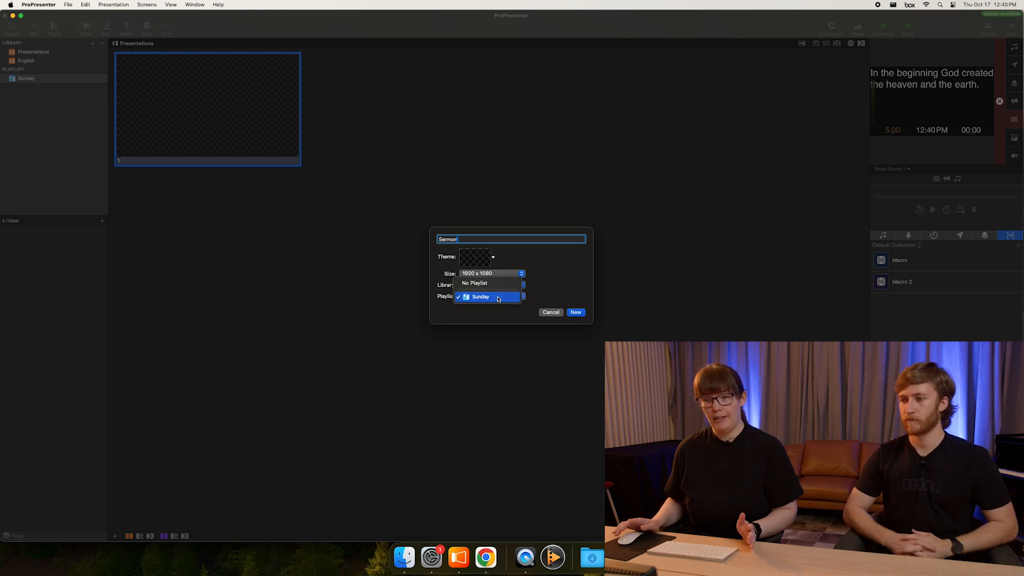
left_click(499, 298)
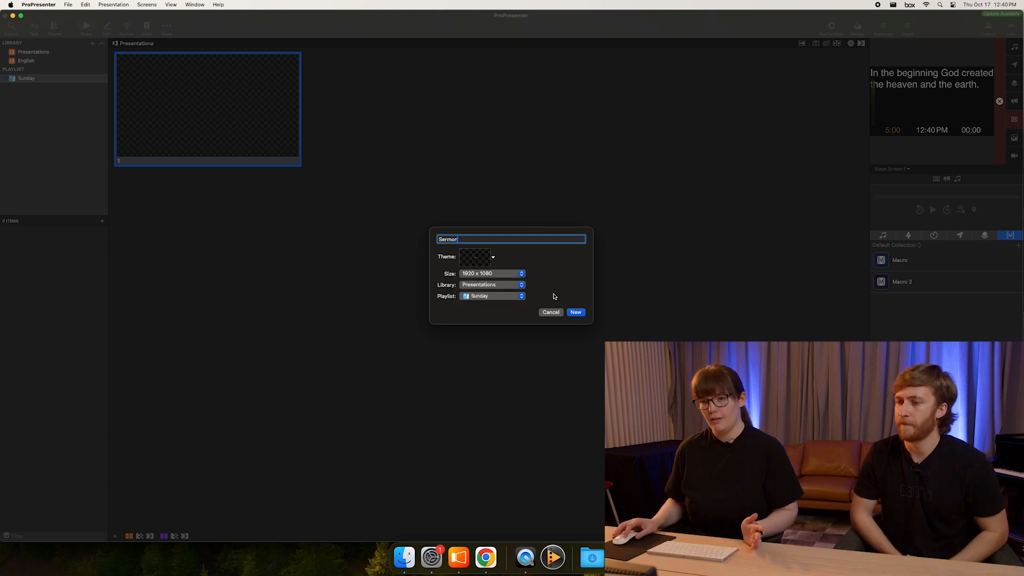
left_click(575, 313)
- Paste the Genesis 1:1 slide after the blank slide in the Sermon presentation and send it live
left_click(38, 233)
left_click(283, 118)
key("super+v")
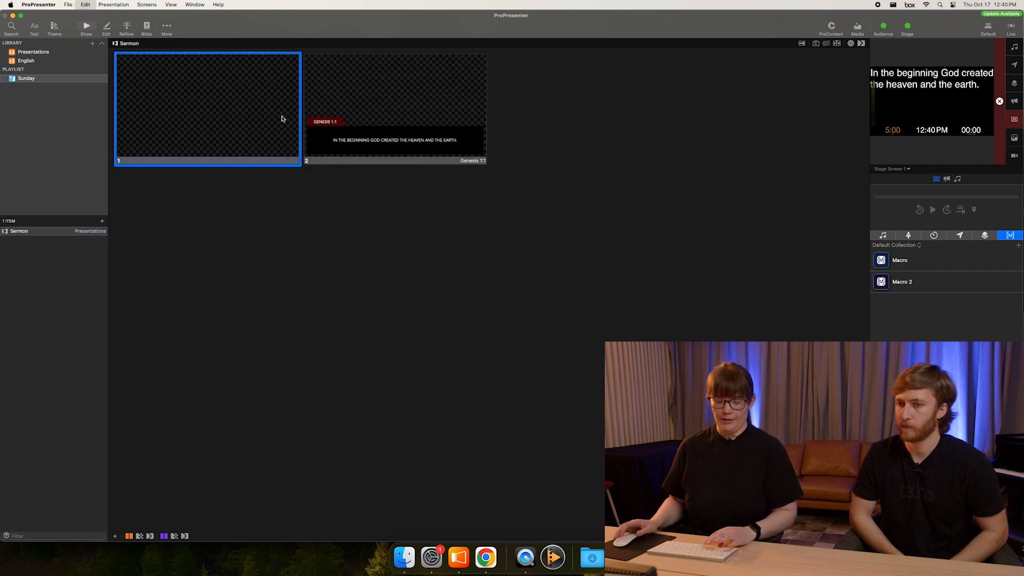
left_click(378, 125)
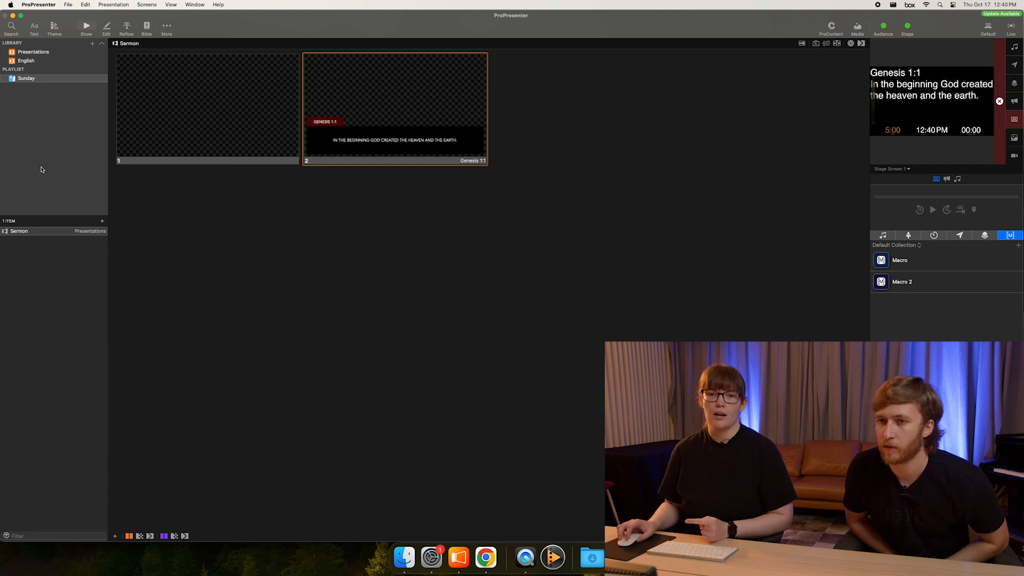
- Examine the contents of the Presentations and English libraries and the Sunday playlist
left_click(34, 54)
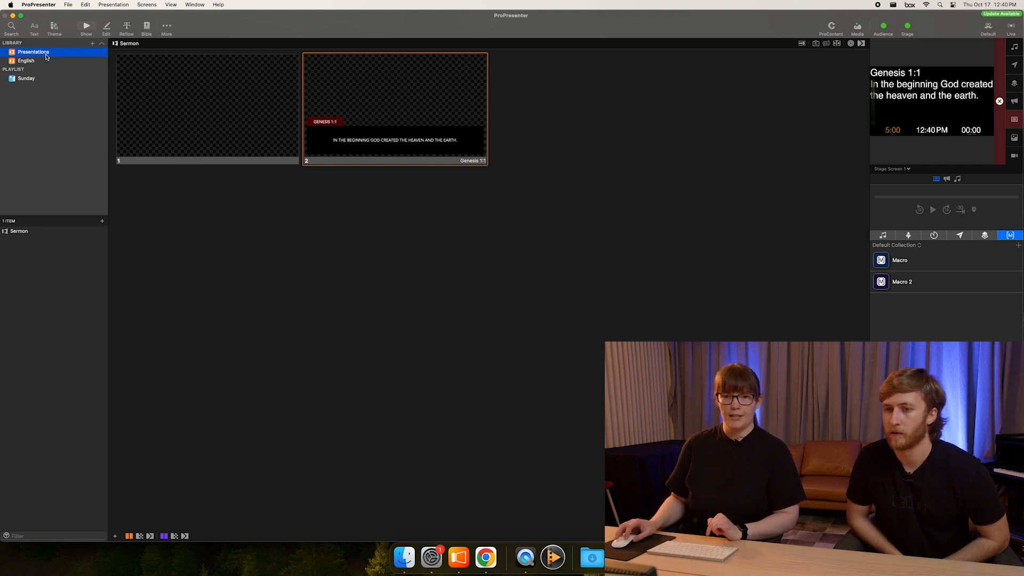
left_click(45, 232)
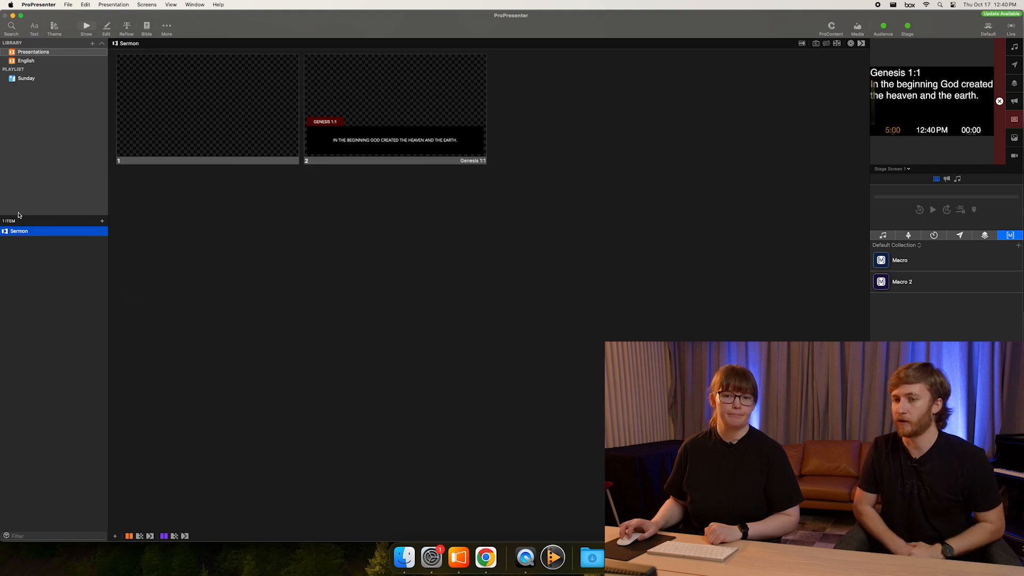
left_click(29, 60, "shift")
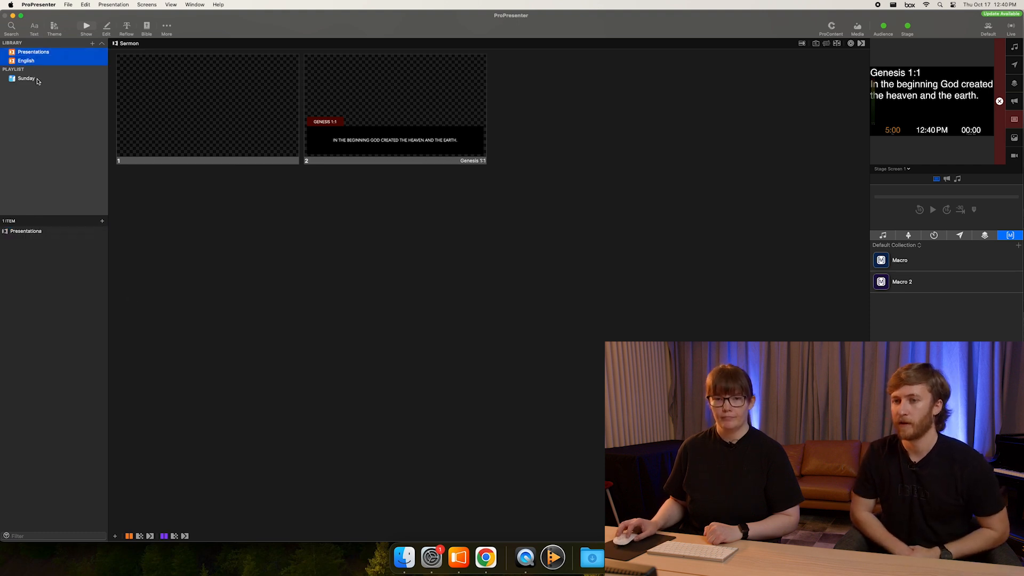
left_click(53, 79)
left_click(42, 64)
left_click(51, 78)
left_click(37, 52)
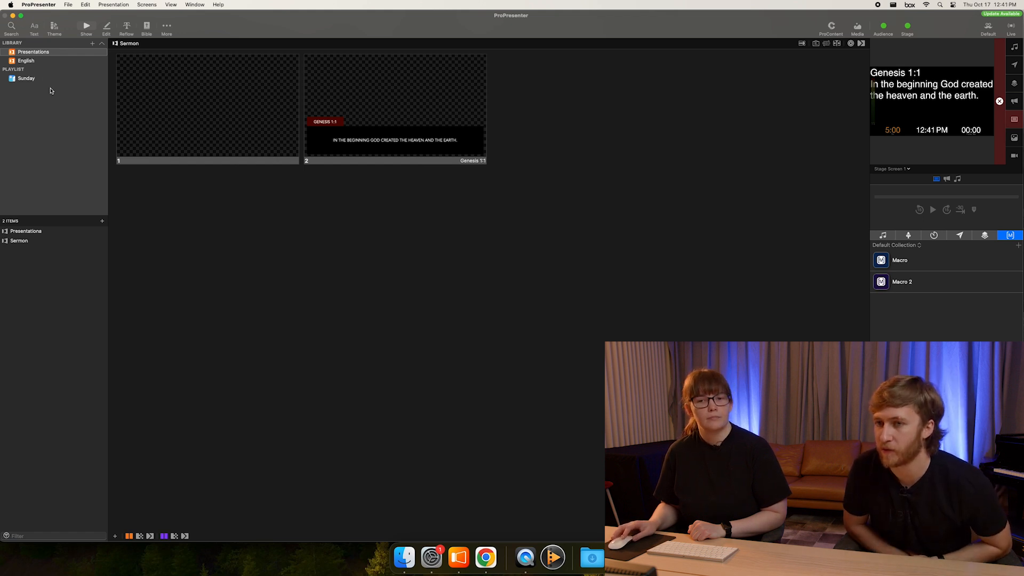
- Open Sermon from the Presentations library, send its blank first slide live and advance to the Genesis 1:1 slide
left_click(48, 242)
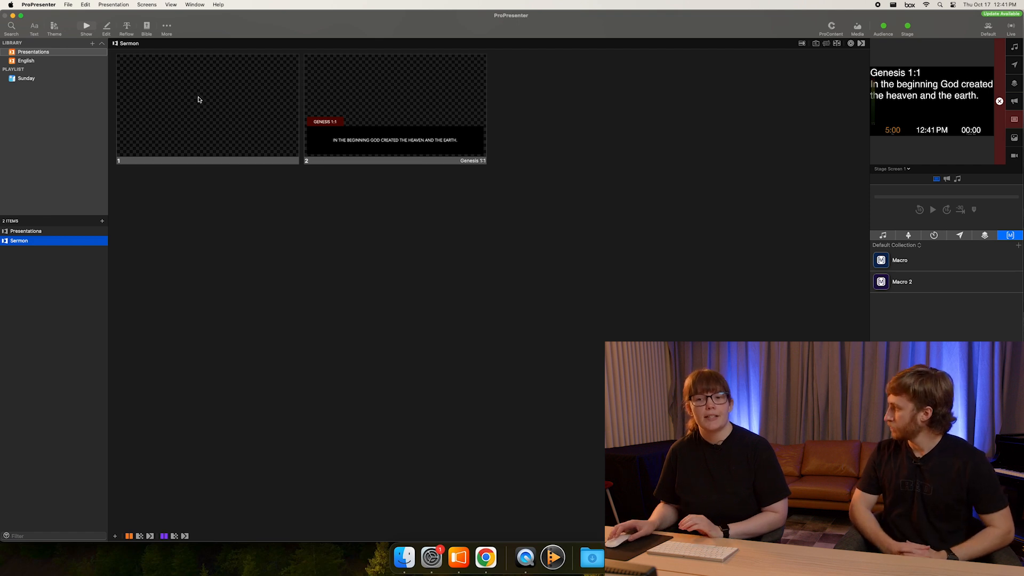
left_click(254, 130)
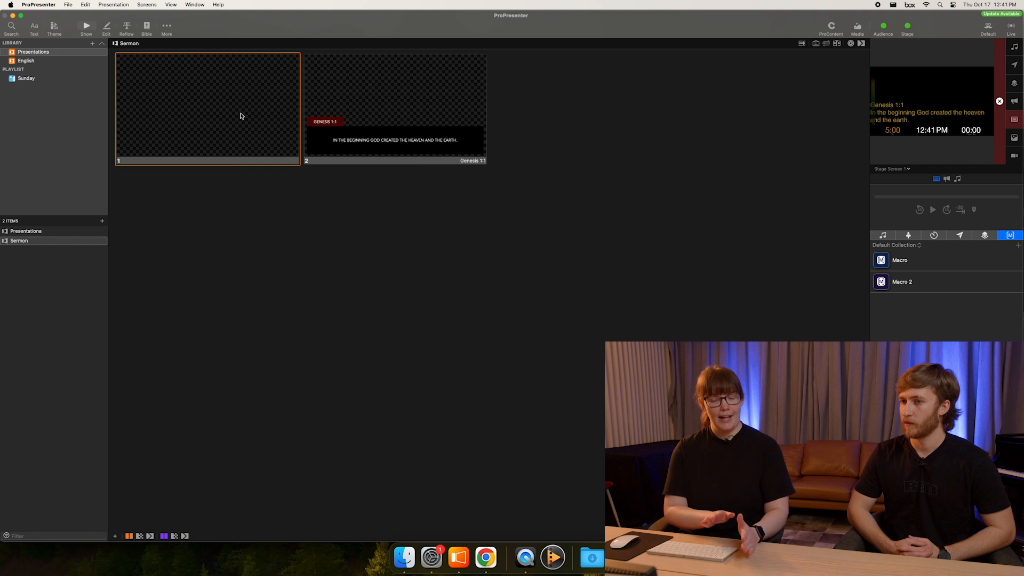
key("Right")
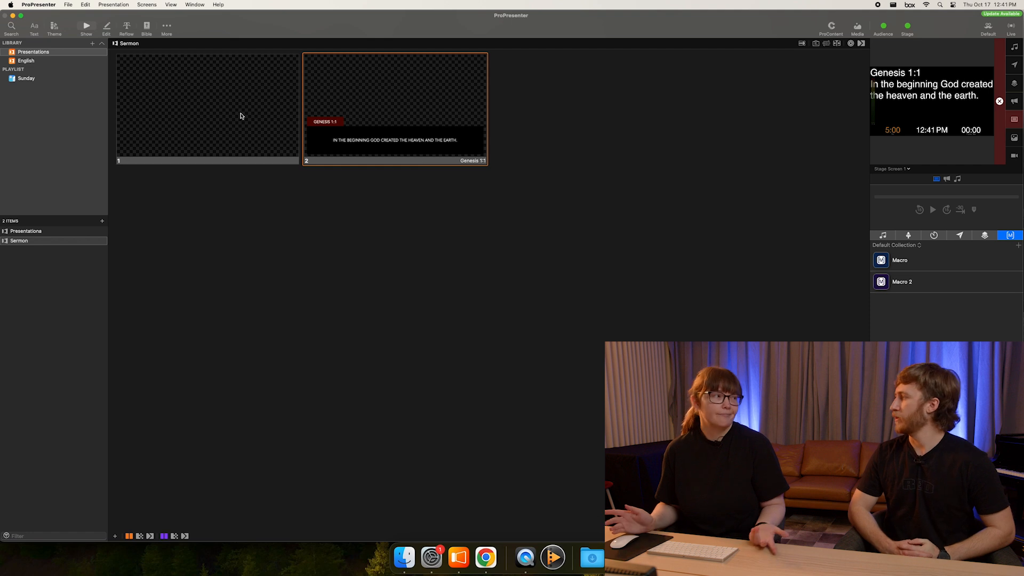
- Clear the live Genesis 1:1 slide, send Sermon's blank first slide live and move back and forth between the presentation's slides
left_click(997, 117)
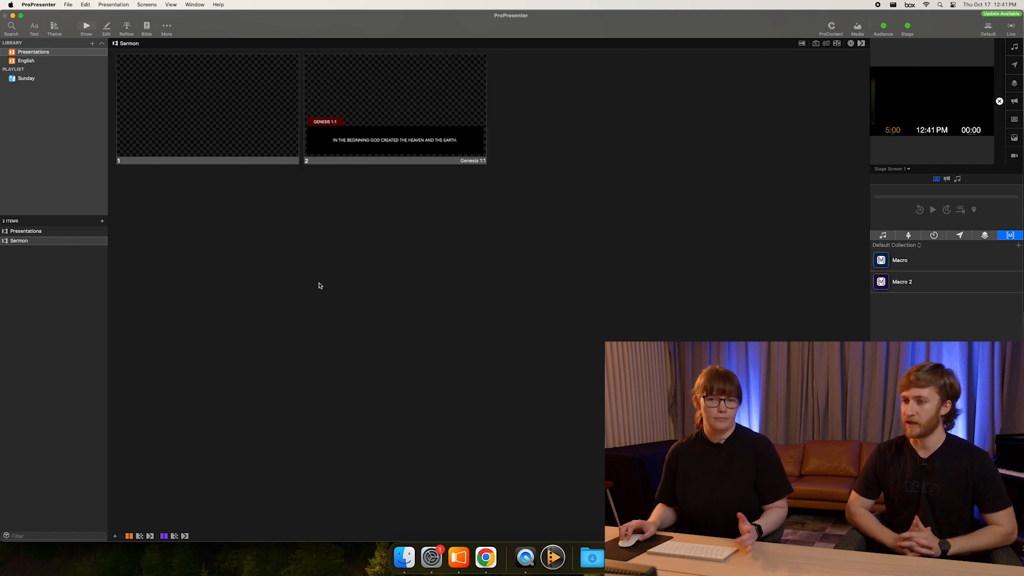
left_click(211, 109)
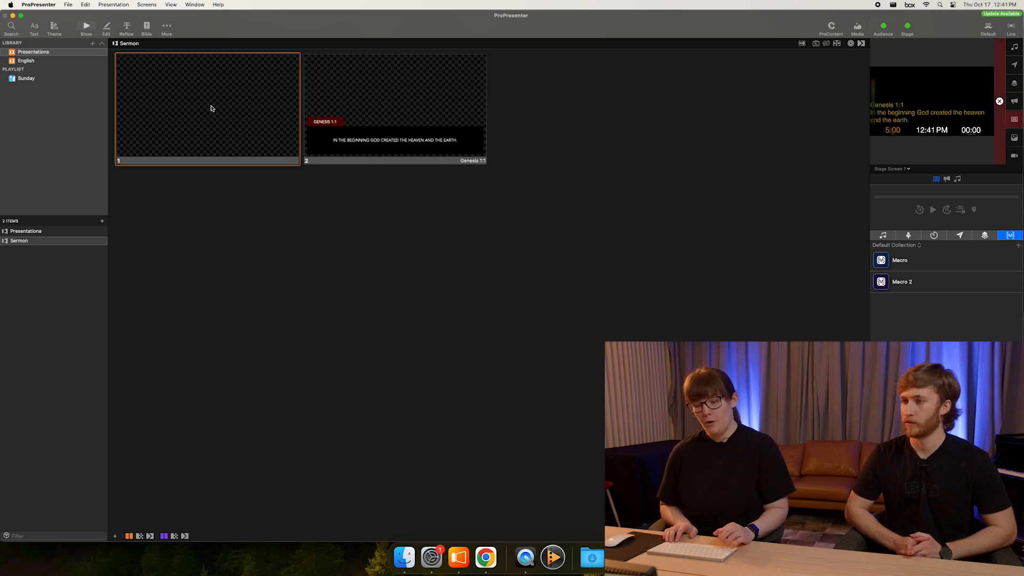
key("Right")
key("Left")
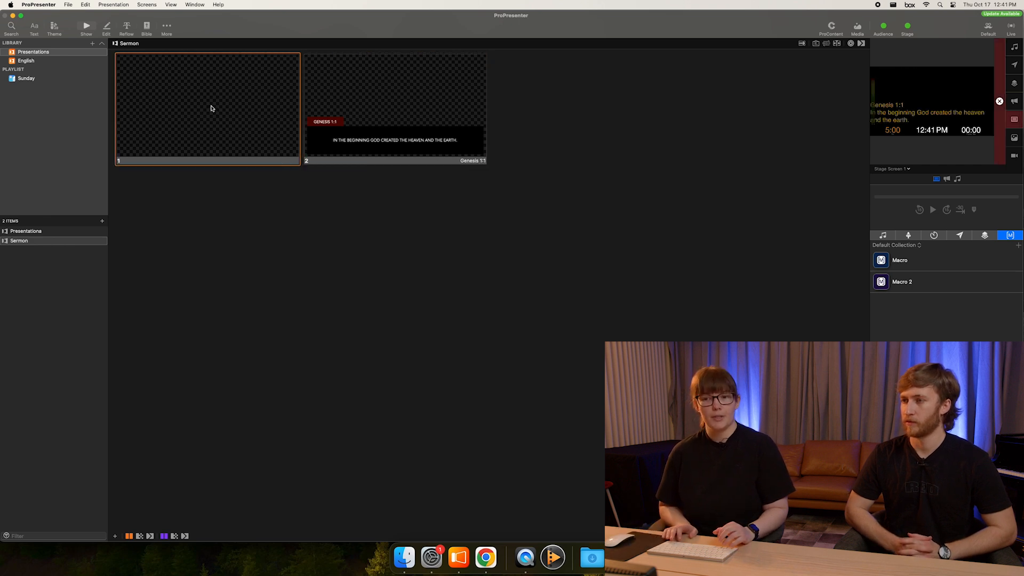
key("Up")
key("Down")
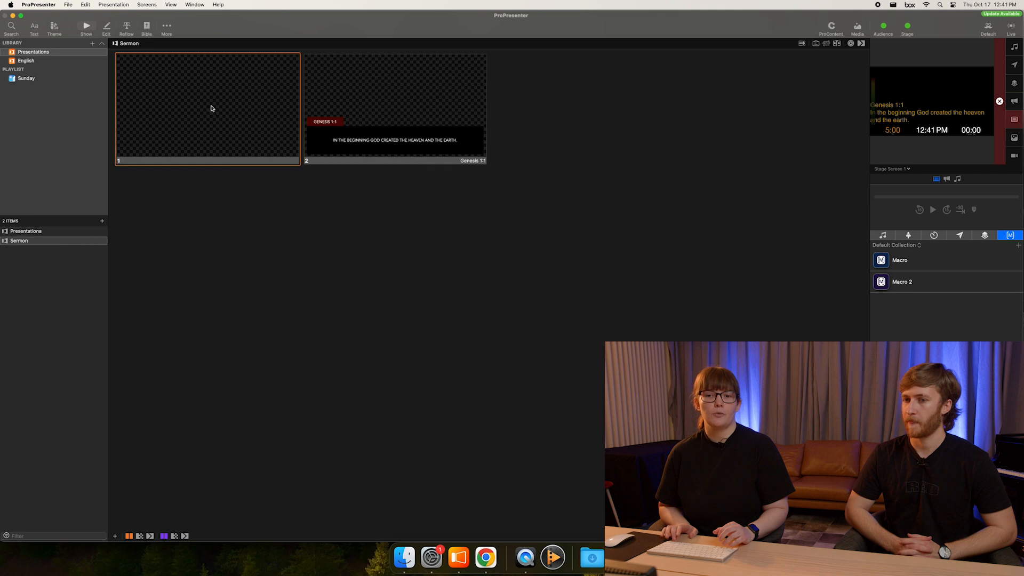
key("Up")
key("Down")
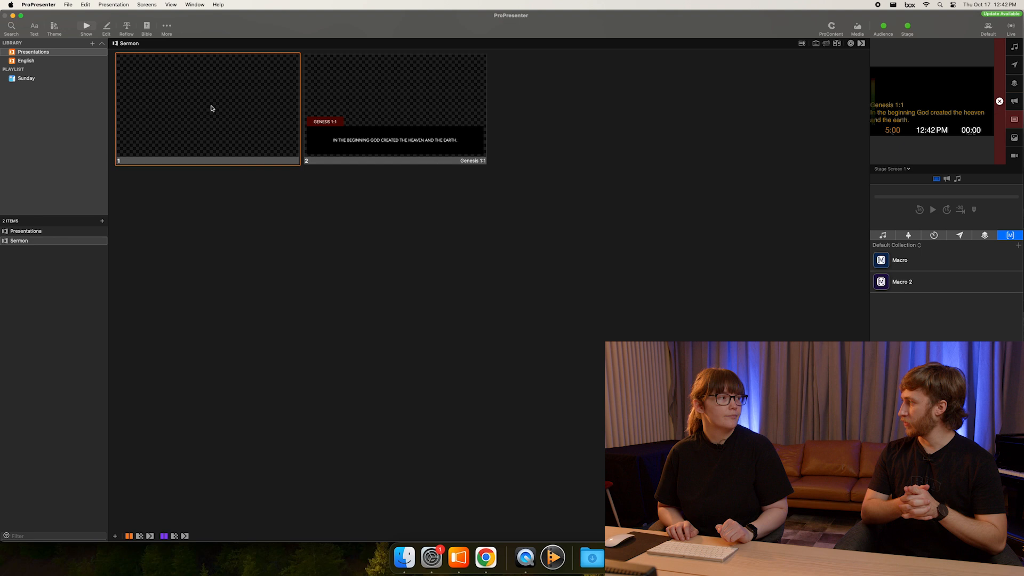
- Add the Presentations presentation twice to the Sunday playlist, placing one copy before Sermon and one after it
left_click(48, 80)
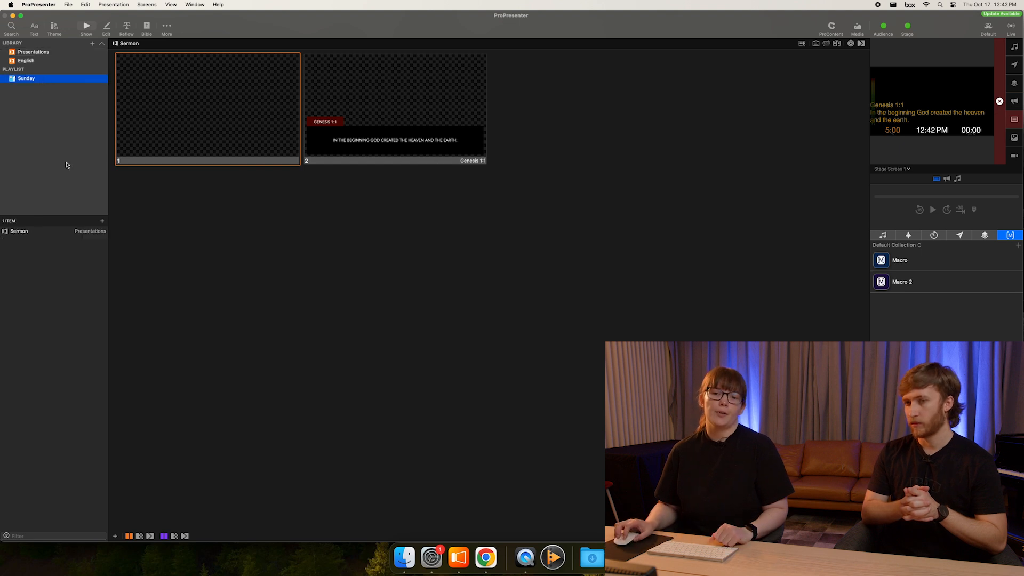
left_click(39, 233)
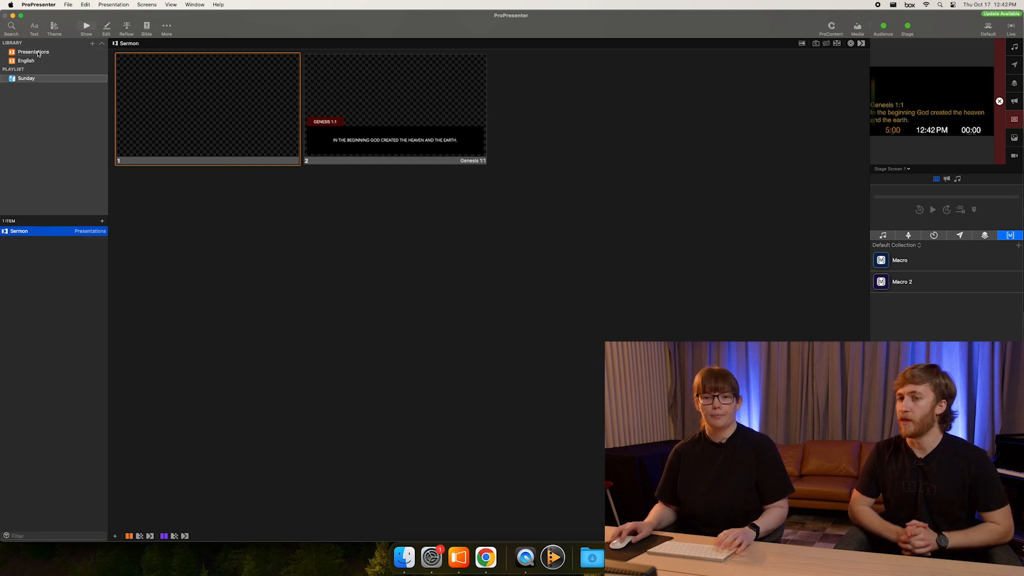
left_click(38, 54)
left_click(29, 232)
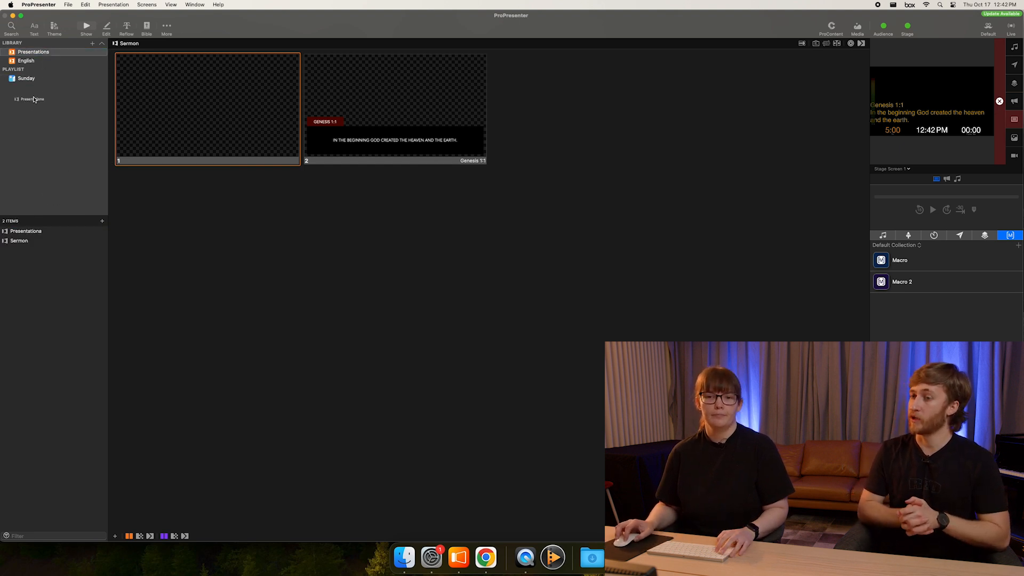
left_click_drag(34, 99, 32, 79)
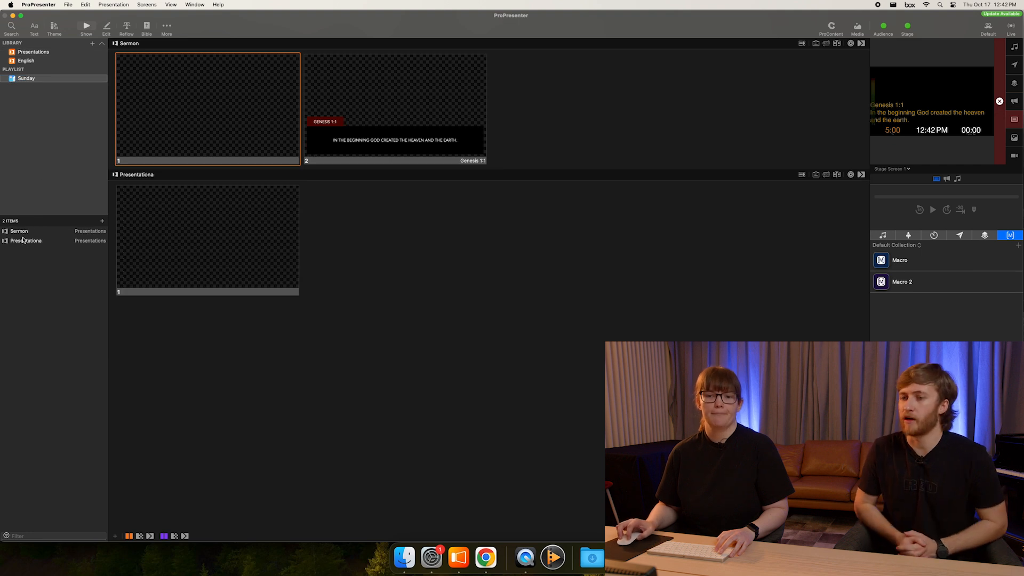
left_click(23, 50)
left_click_drag(30, 233, 34, 79)
mouse_move(27, 239)
left_mouse_down()
mouse_move(29, 226)
mouse_move(30, 247)
left_mouse_up()
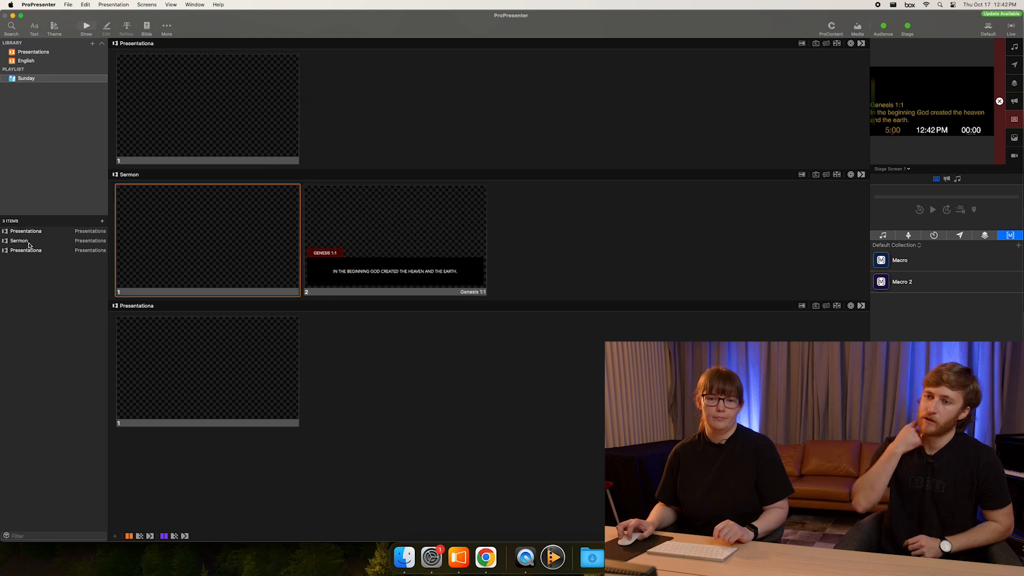
- Move the selection through the Sunday playlist from its last item up to its first
left_click(36, 251)
key("Up")
key("Up")
left_click(35, 251)
key("Up")
left_click(36, 250)
key("Up")
key("Up")
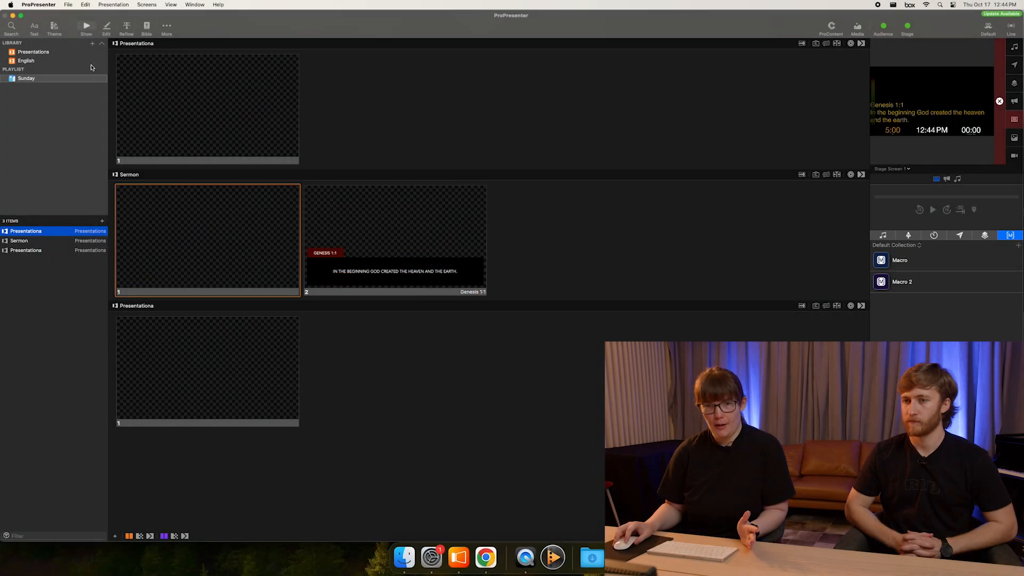
- Search SongSelect for "Another" and start importing the song Another In The Fire
key("super+f")
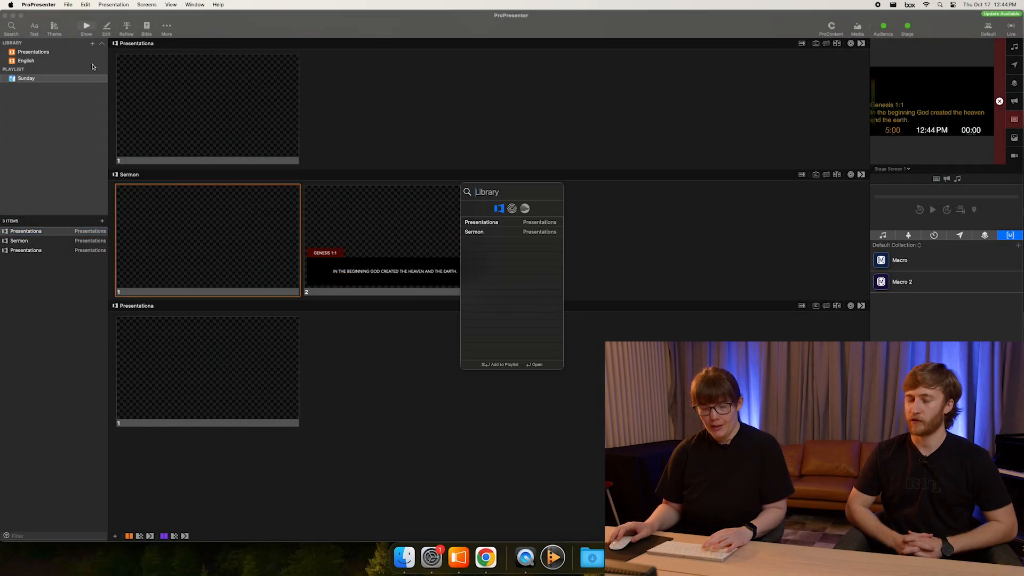
left_click(510, 211)
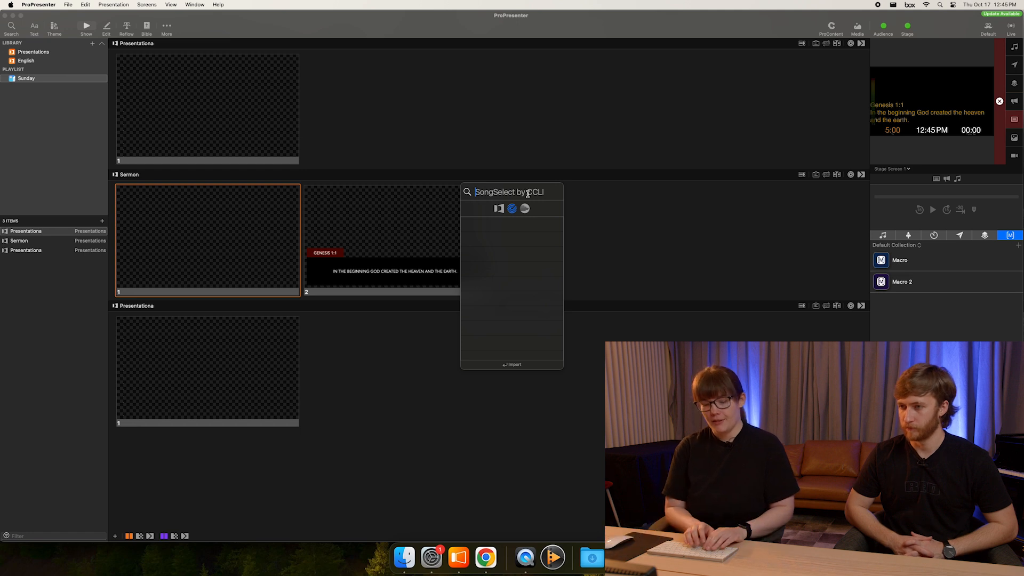
type("Anot")
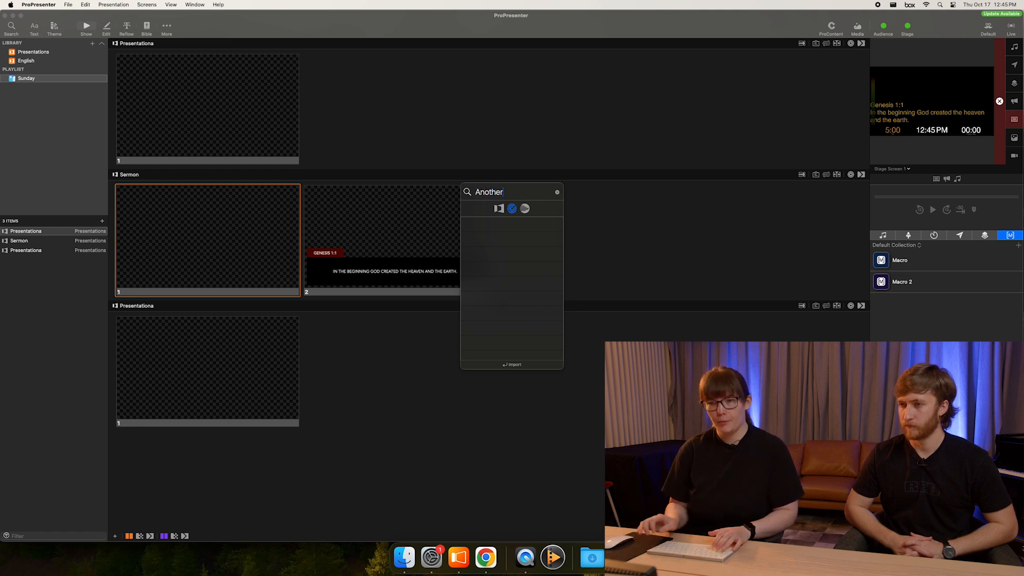
type("her")
key("Down")
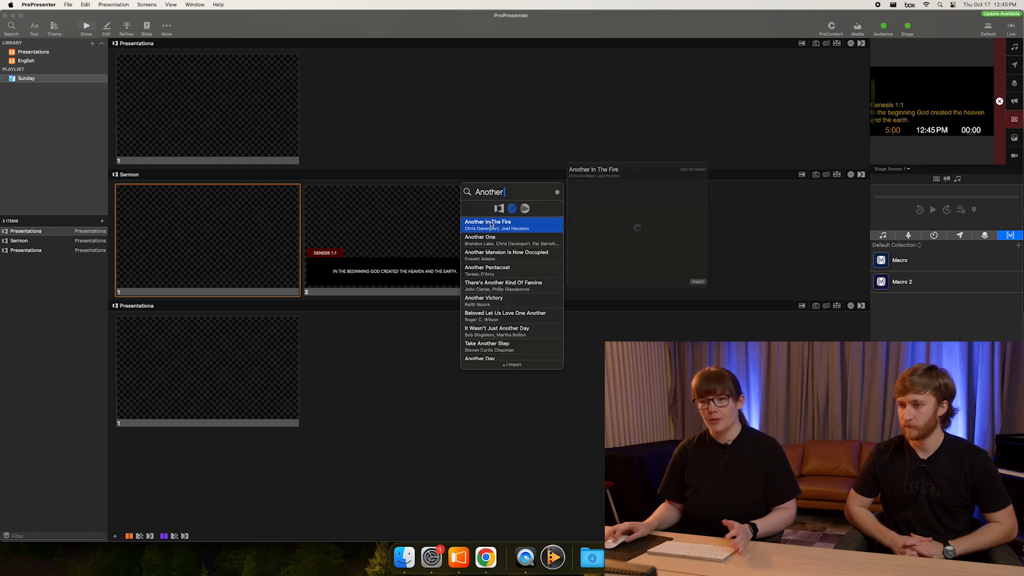
left_click(760, 308)
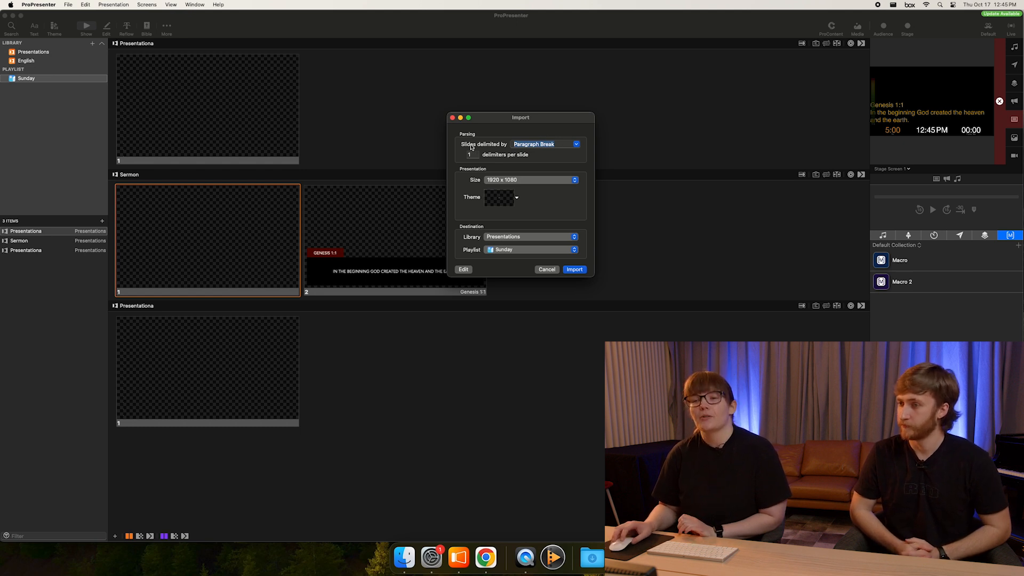
- Set the imported song's slides to be delimited by line break with 2 delimiters per slide
left_click(577, 145)
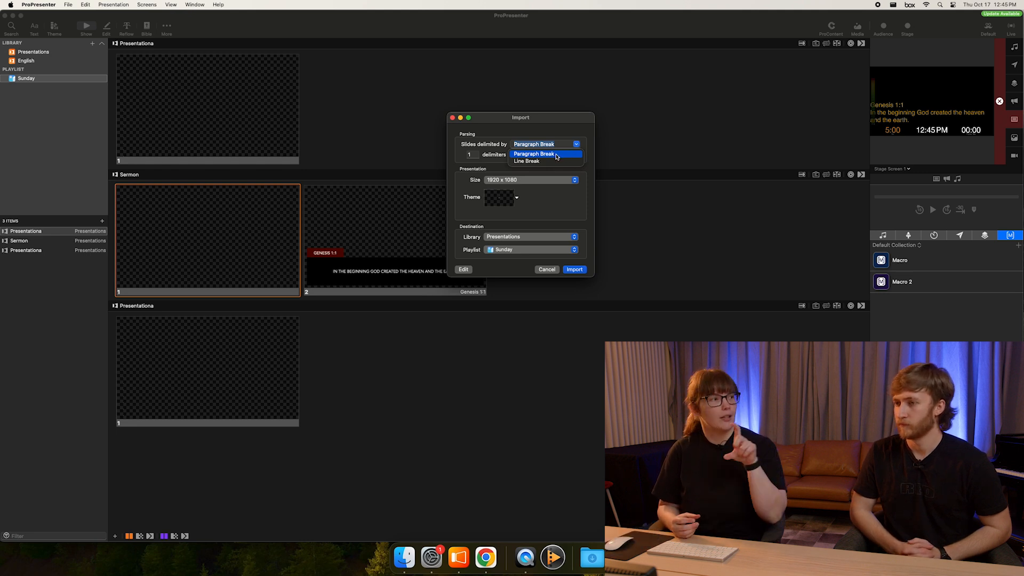
left_click(557, 156)
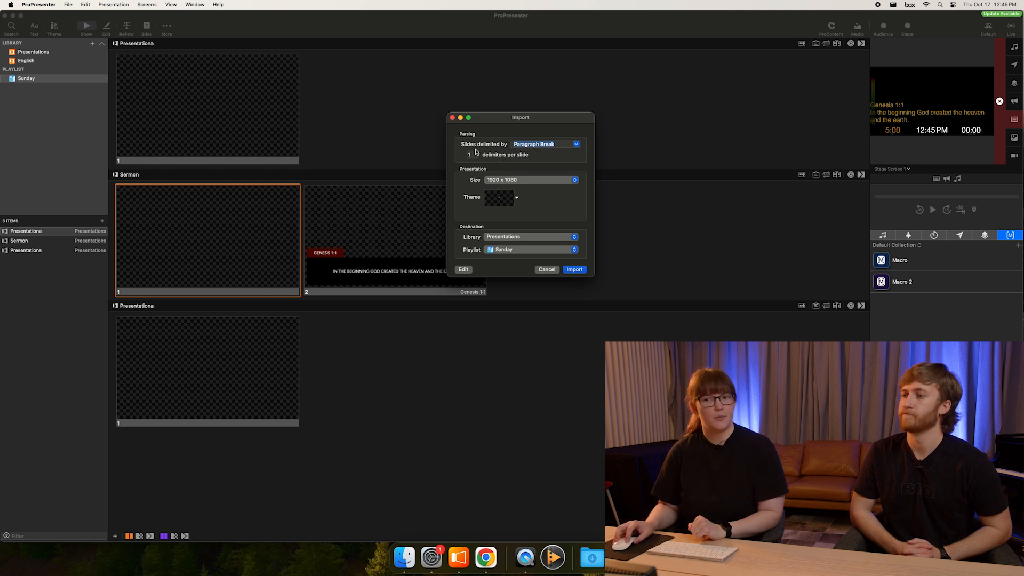
left_click(576, 145)
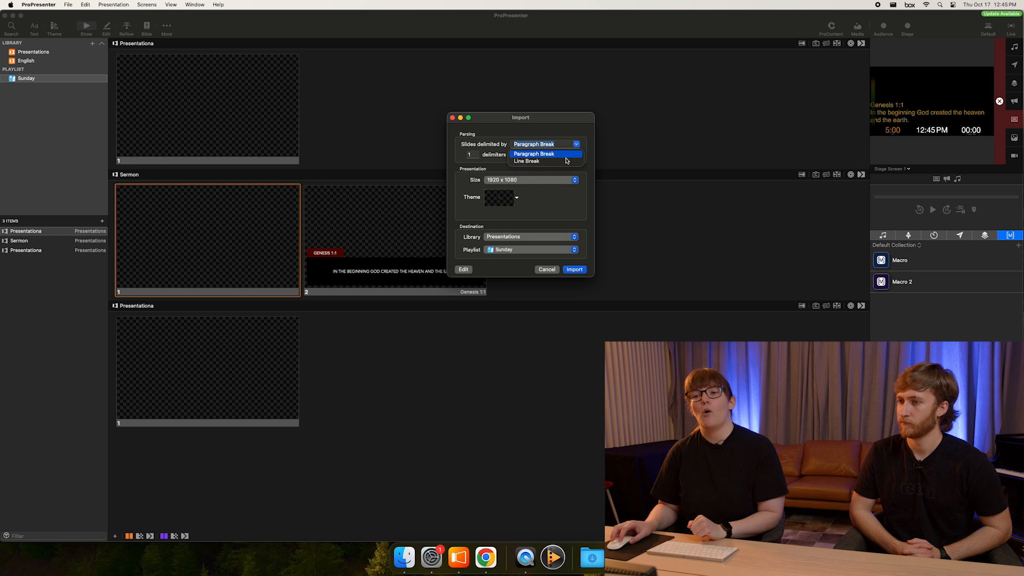
left_click(557, 161)
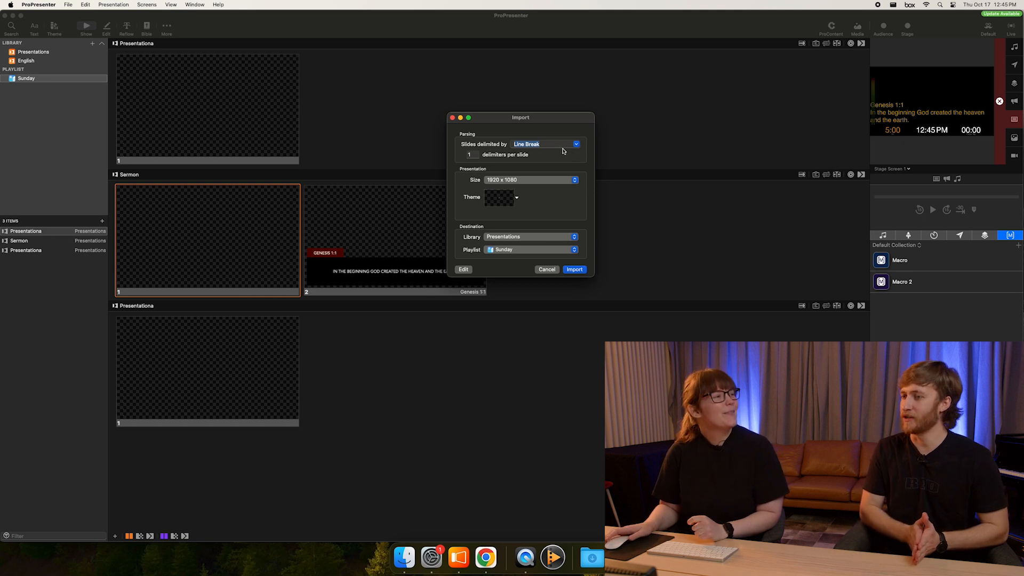
left_click(476, 155)
type("2")
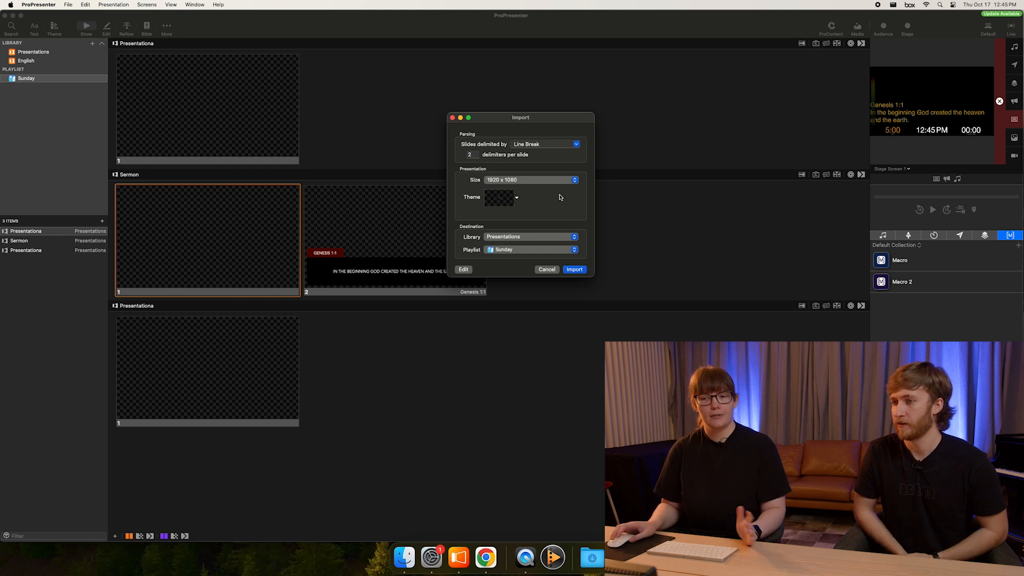
- Choose the Lyrics theme's Center slide and the English library, and import the song into the Sunday playlist
left_click(517, 198)
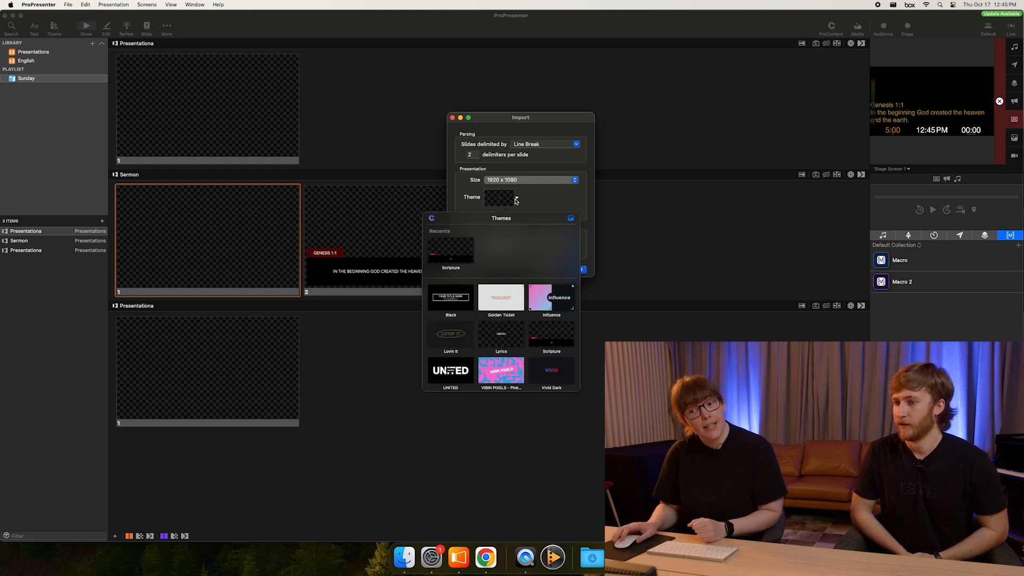
left_click(500, 330)
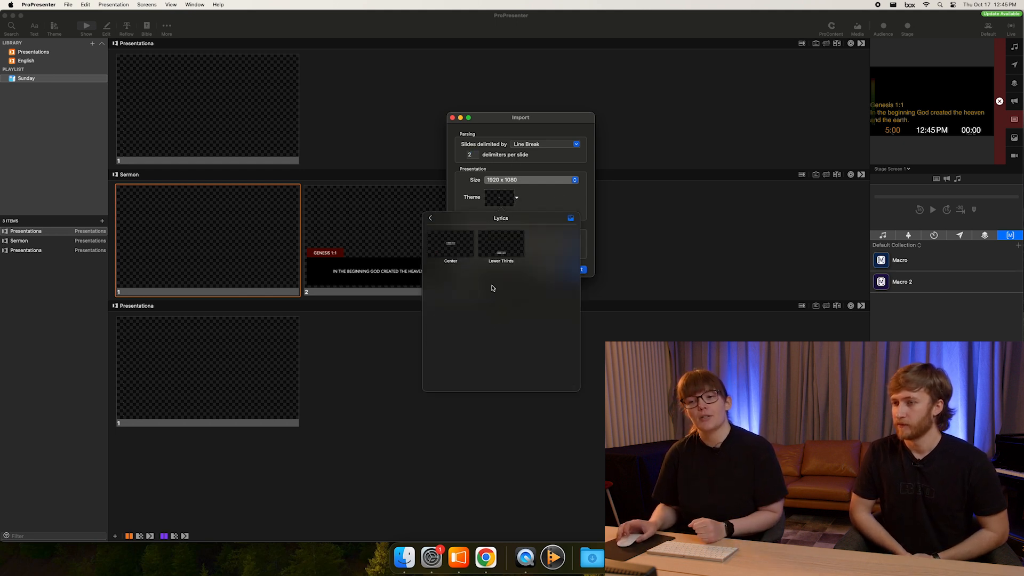
left_click(452, 249)
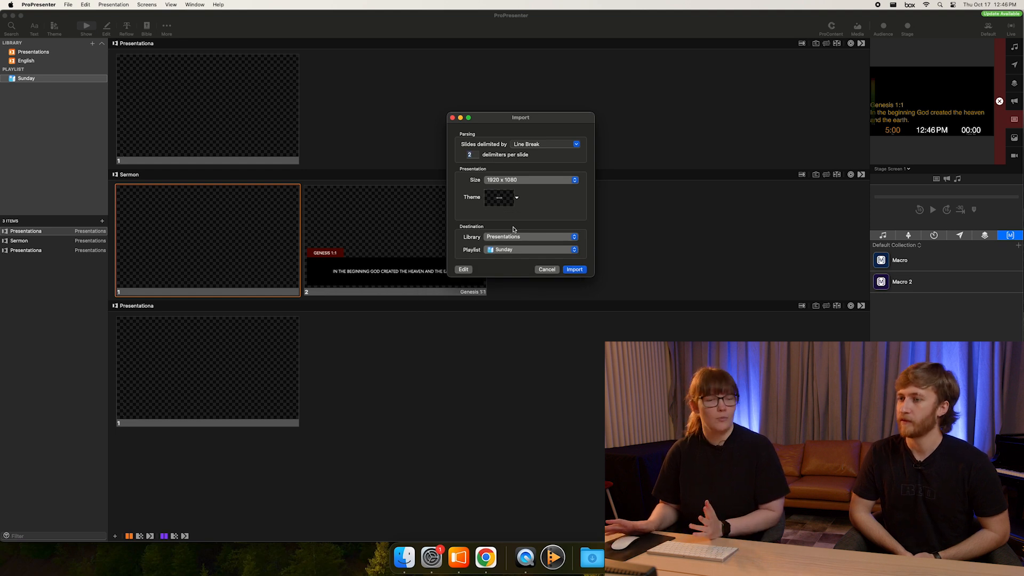
left_click(536, 241)
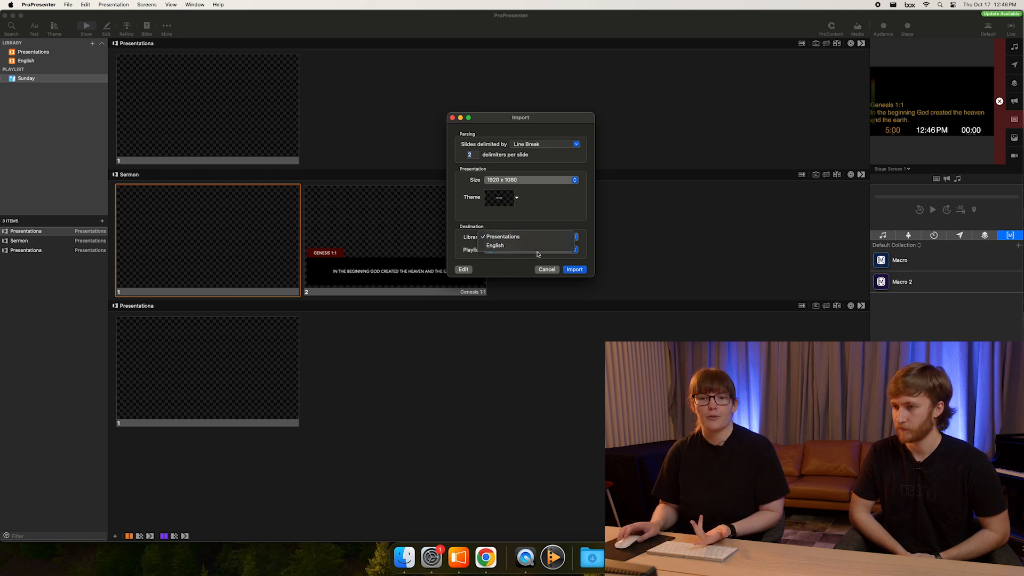
left_click(542, 247)
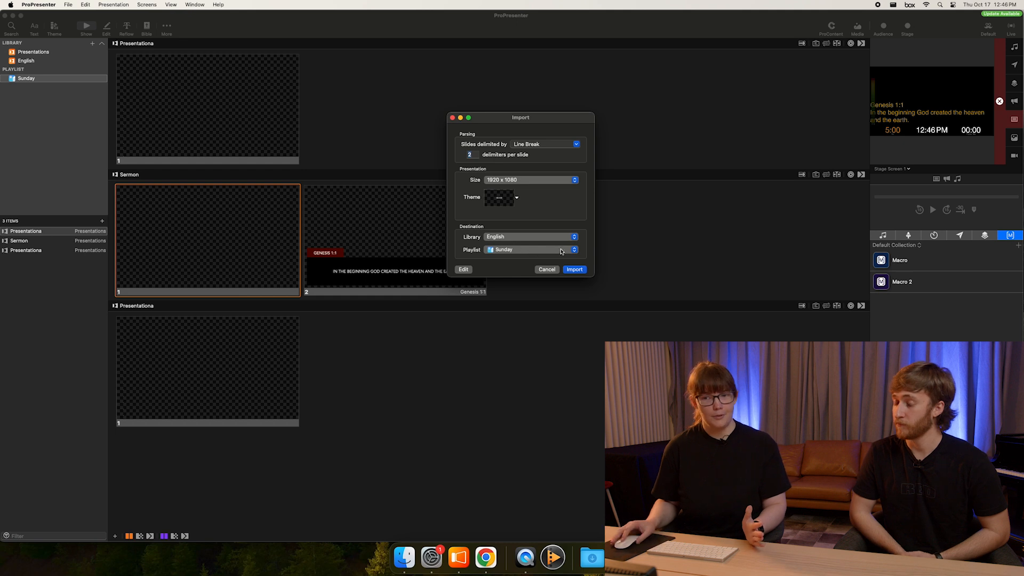
left_click(570, 270)
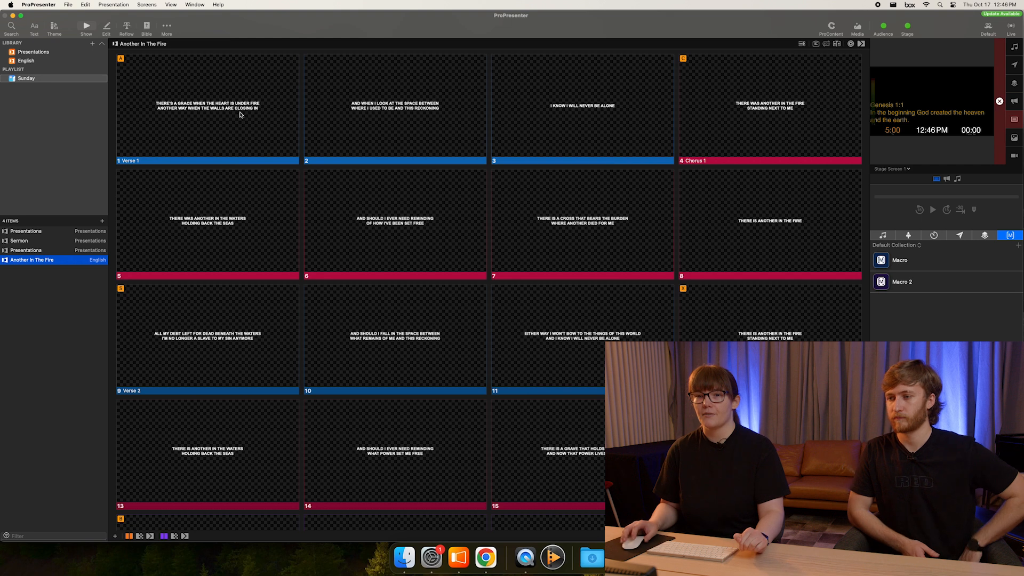
- Enlarge the slide thumbnails to three per row and browse the opening slides of Another In The Fire
left_click_drag(838, 535, 848, 536)
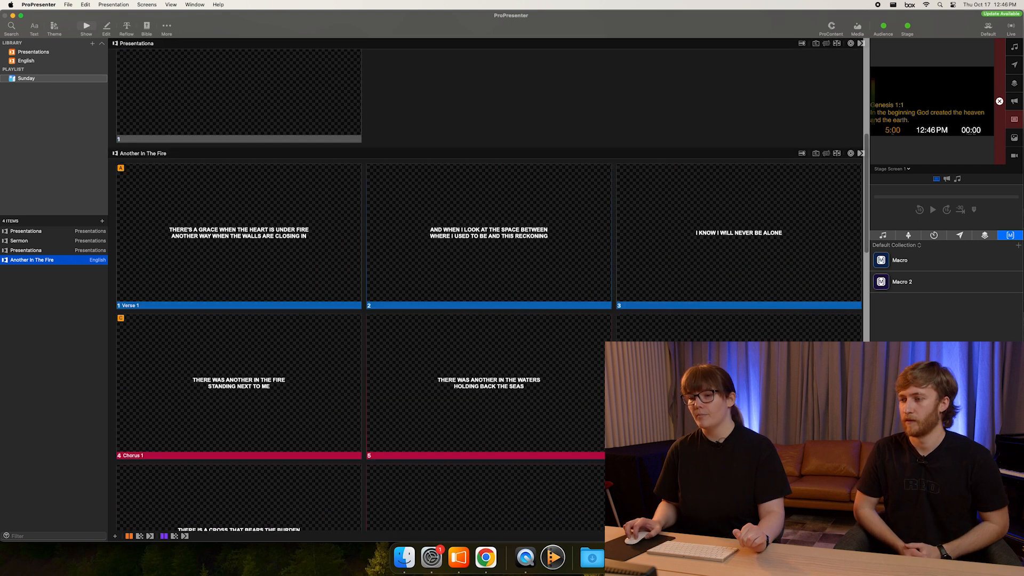
scroll(662, 288, "down", 5)
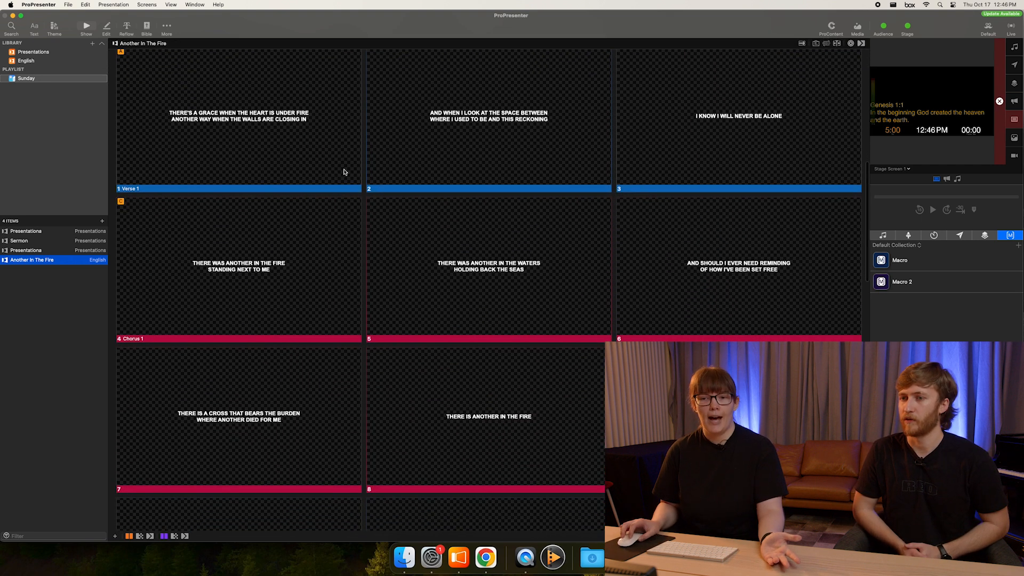
scroll(589, 214, "up", 2)
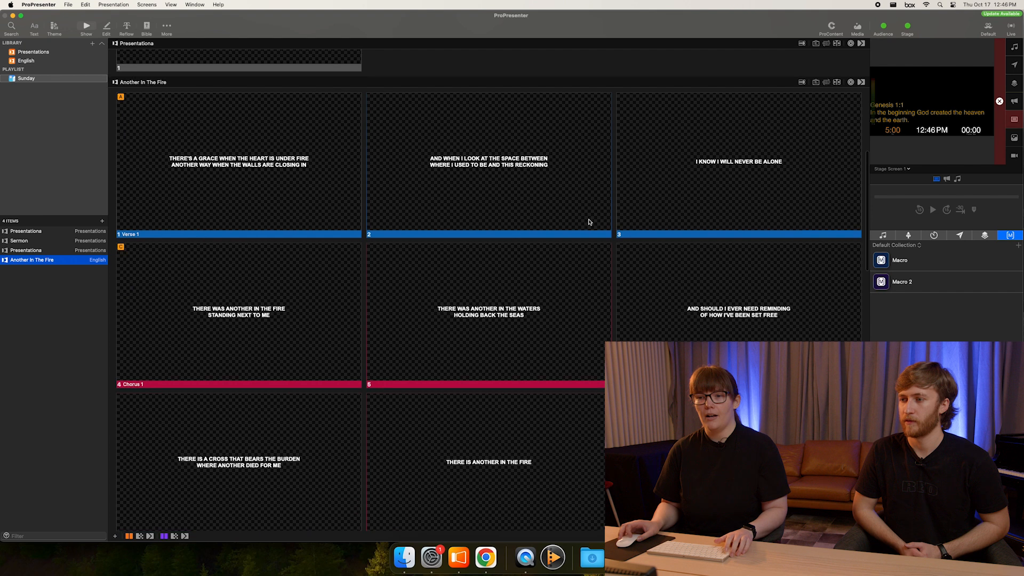
- Open Another In The Fire in the editor, view its first Verse 1 slide and return to the show view
left_click(127, 26)
left_click(108, 26)
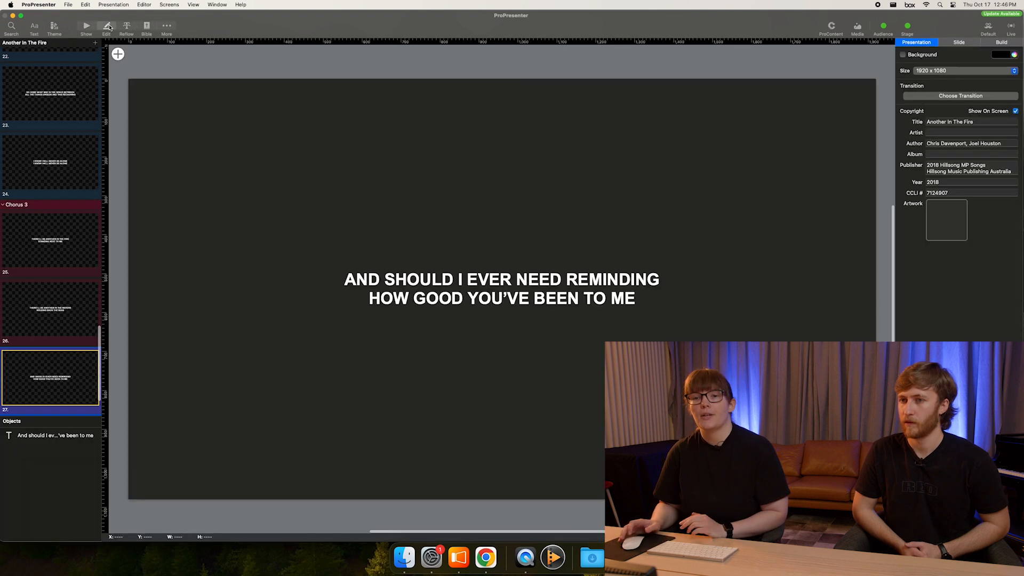
scroll(76, 196, "up", 15)
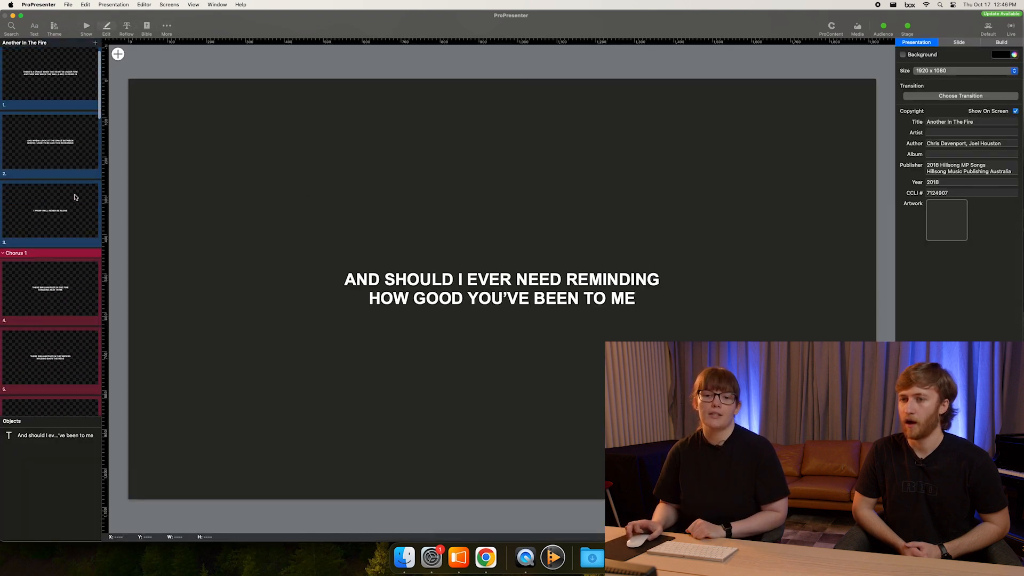
left_click(75, 160)
left_click(77, 112)
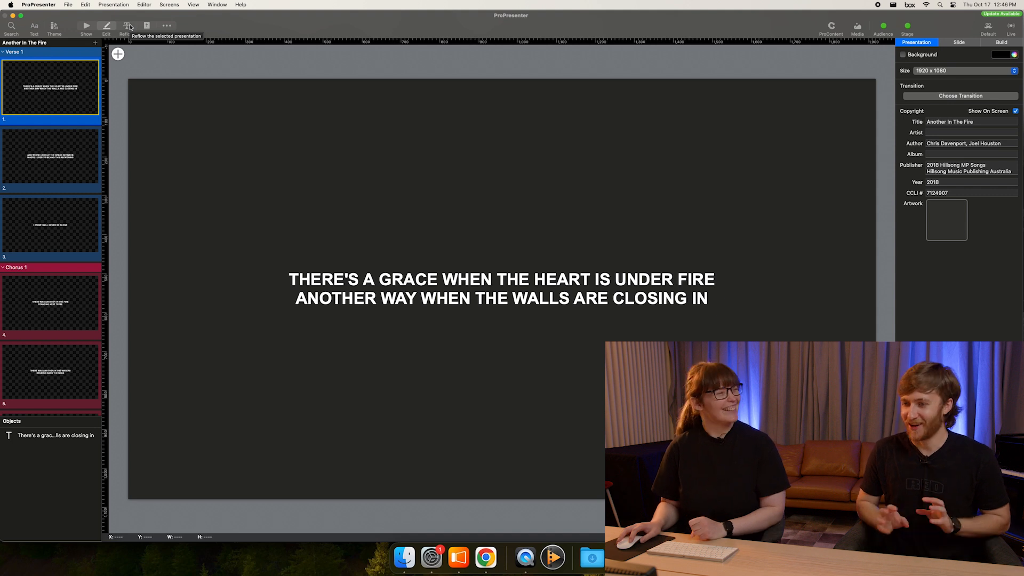
left_click(86, 26)
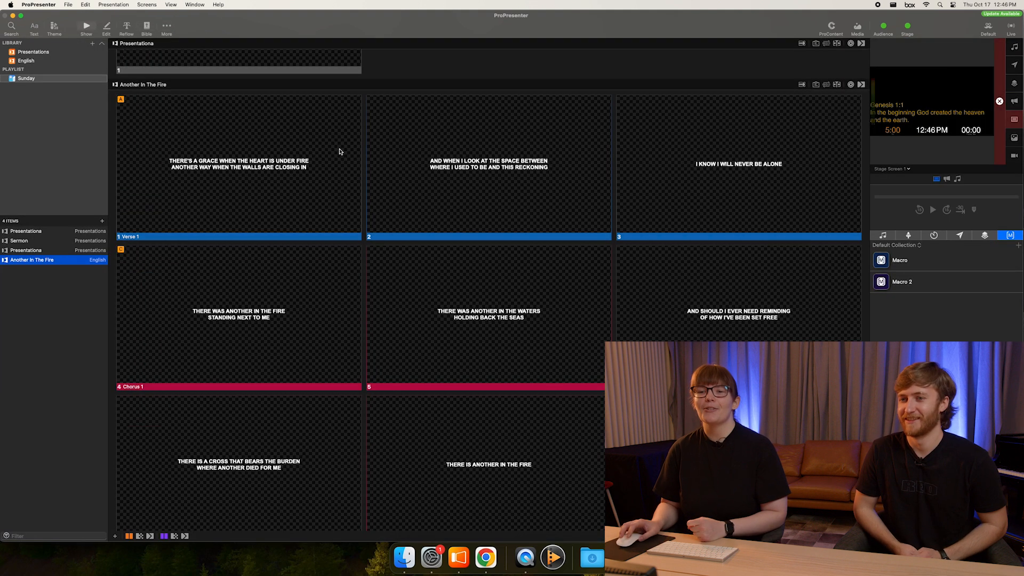
- Open the first Verse 1 slide of Another In The Fire in Quick Edit and close the quick editor
right_click(253, 181)
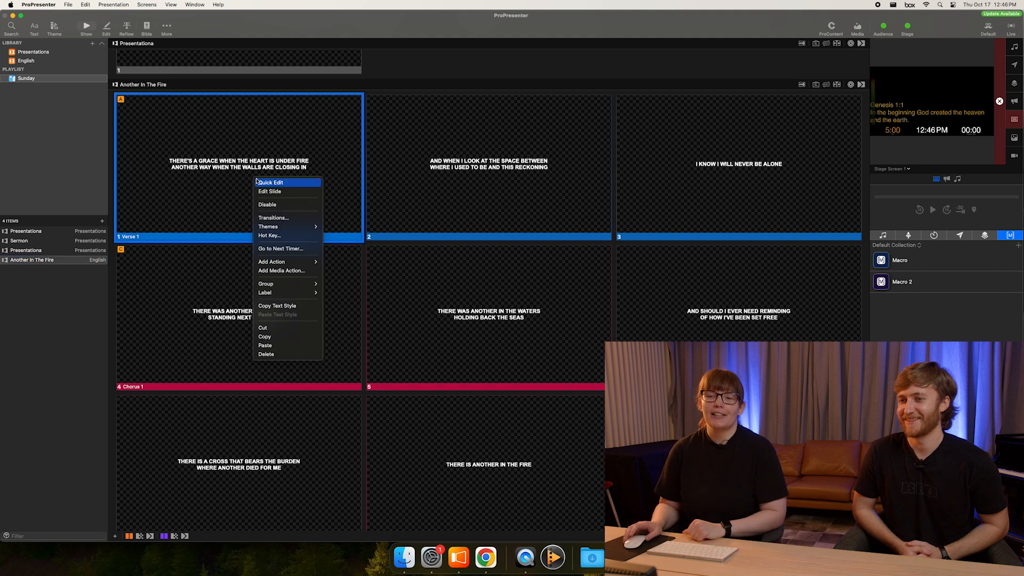
left_click(269, 183)
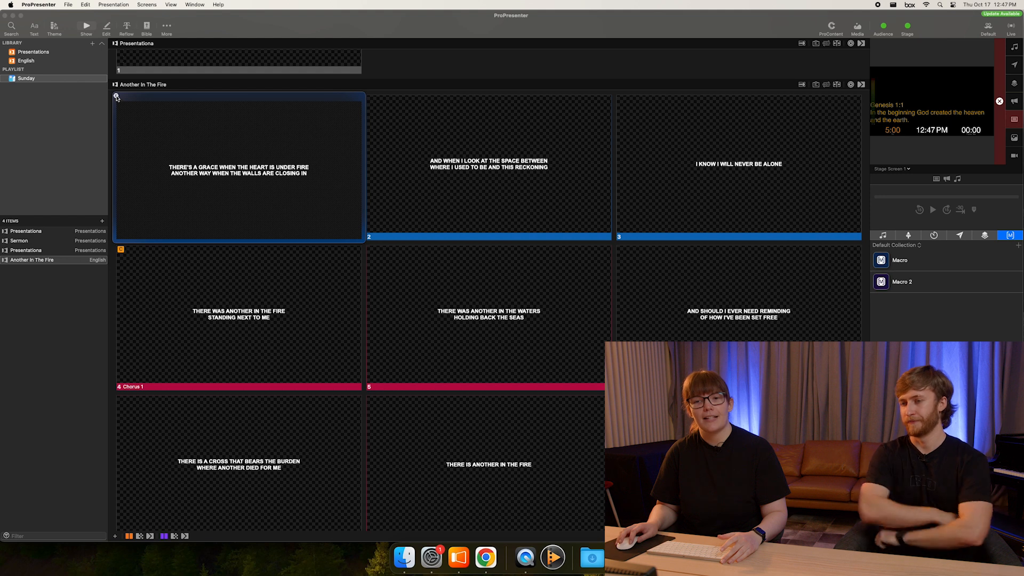
left_click_drag(117, 97, 118, 97)
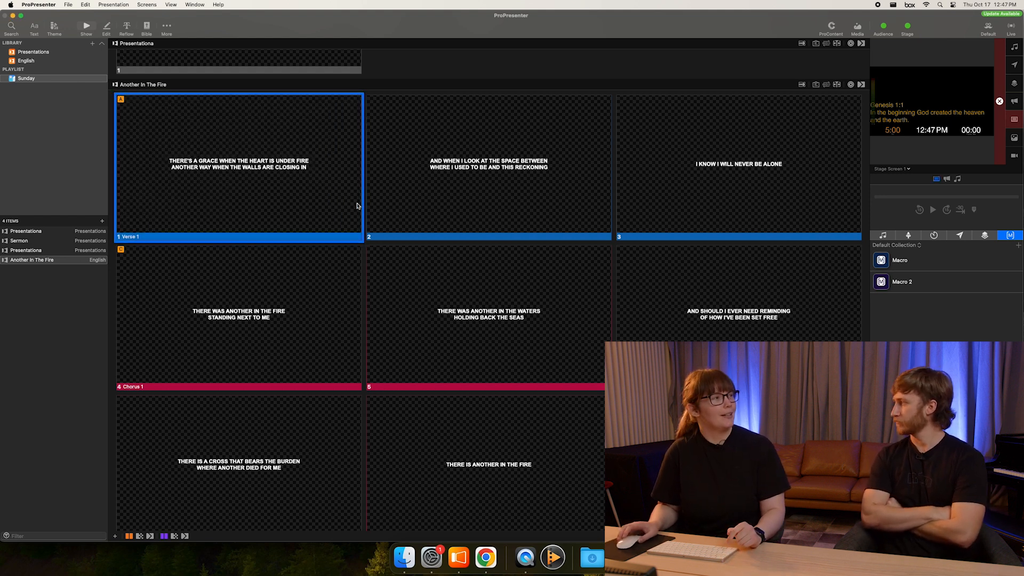
- Open Another In The Fire in the Reflow Editor and enlarge the lyric text
left_click(126, 28)
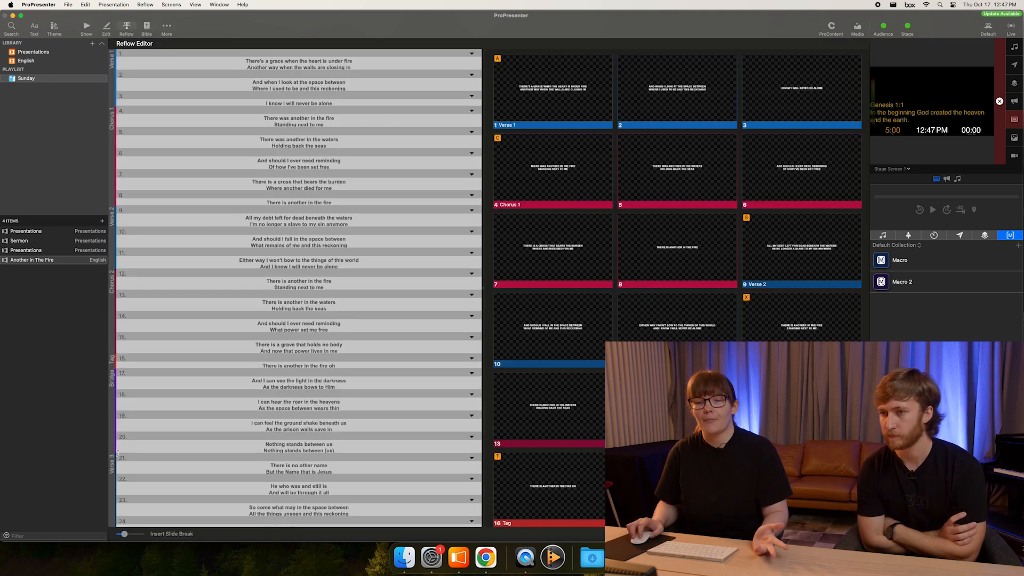
left_click_drag(124, 534, 135, 536)
scroll(226, 427, "down", 2)
scroll(226, 427, "up", 3)
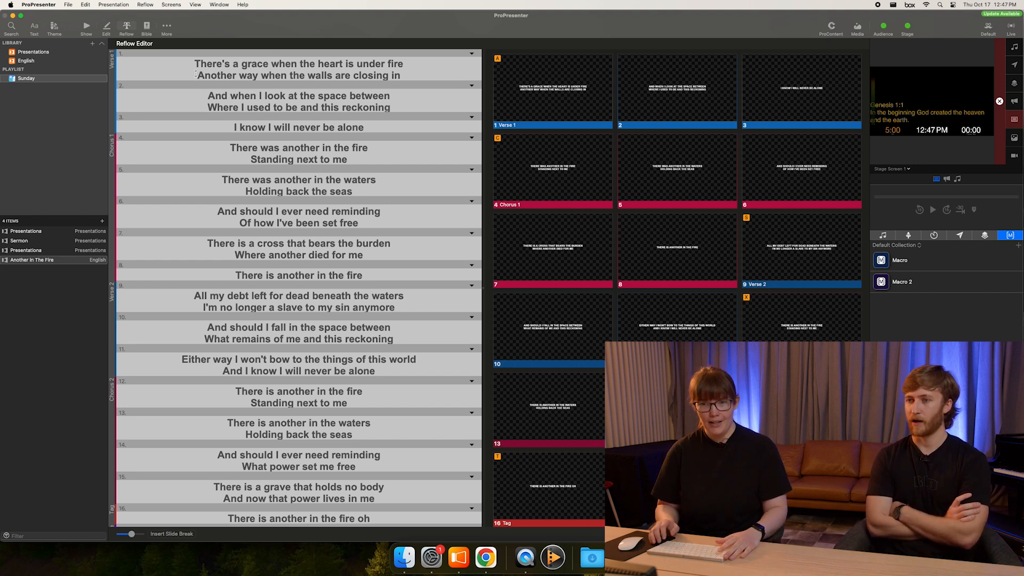
- Try splitting the first Verse 1 slide before "Another way when the walls are closing in", rejoining the lines each time
key("Return")
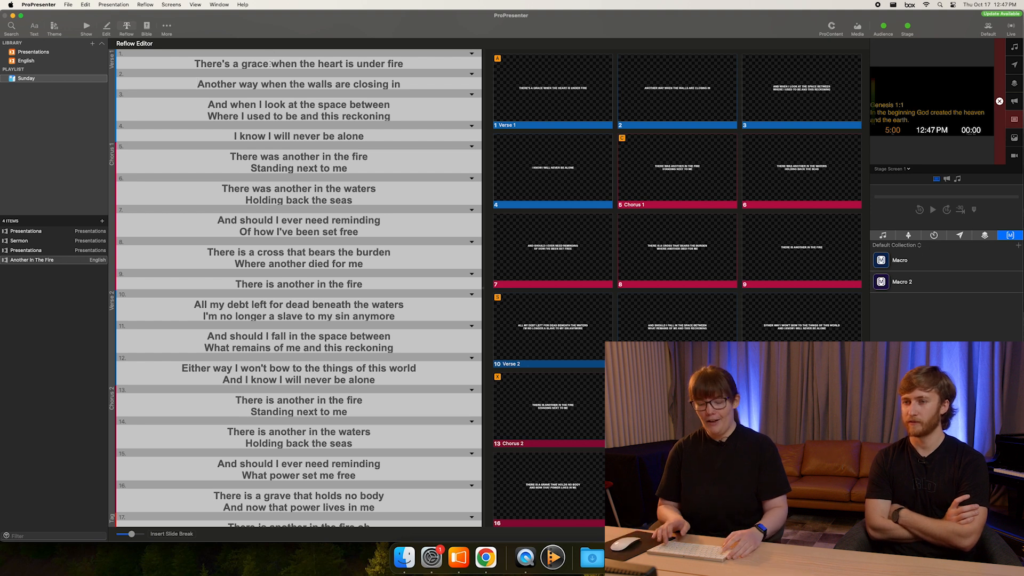
key("BackSpace")
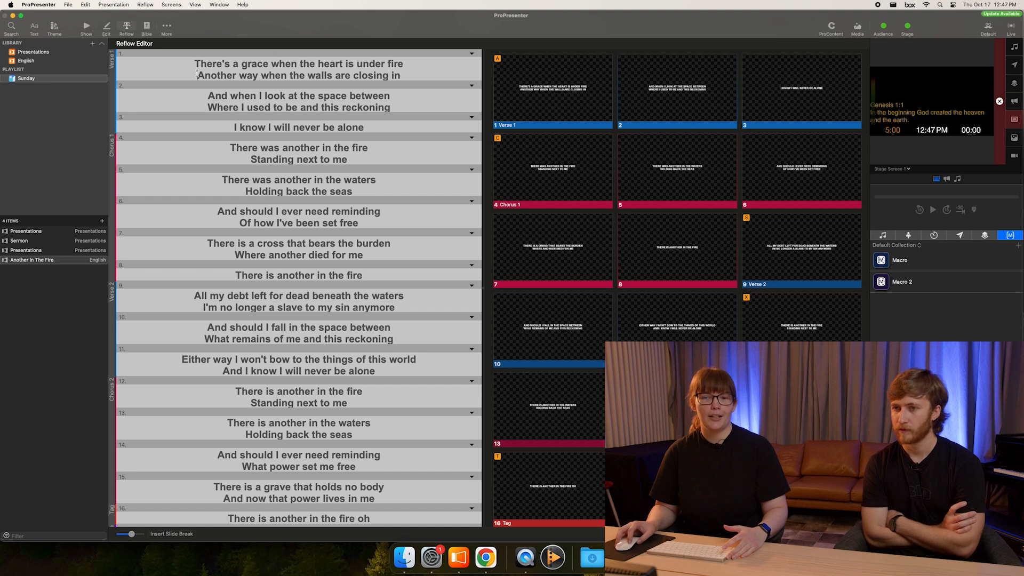
key("Return")
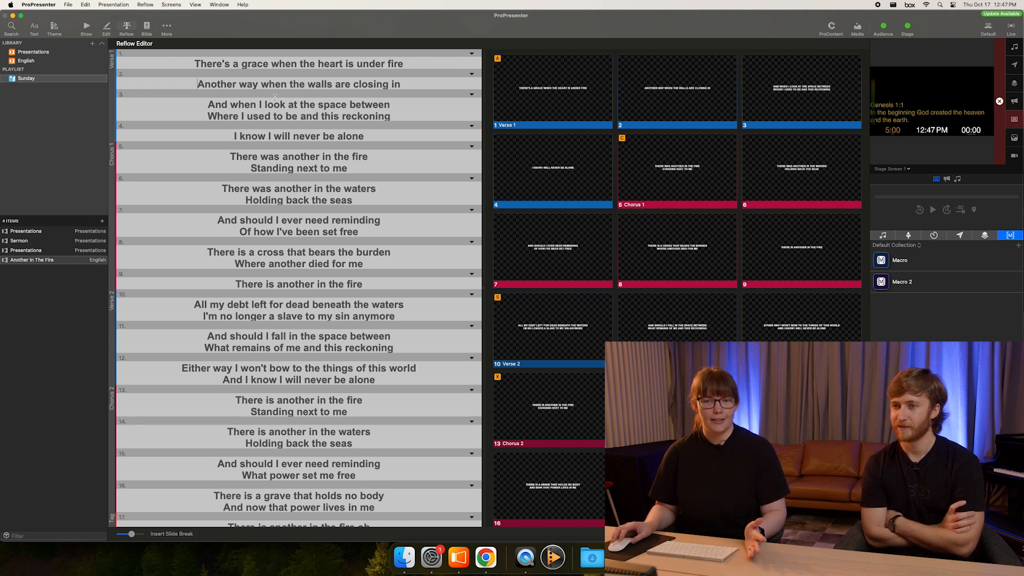
key("BackSpace")
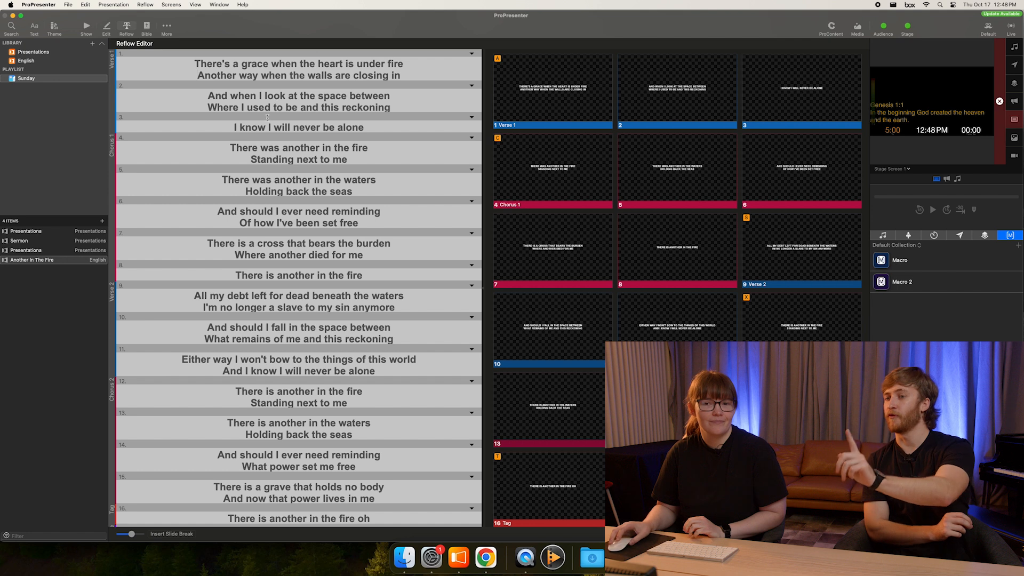
- Try merging the second Verse 1 slide into the first, separating them again each time
key("BackSpace")
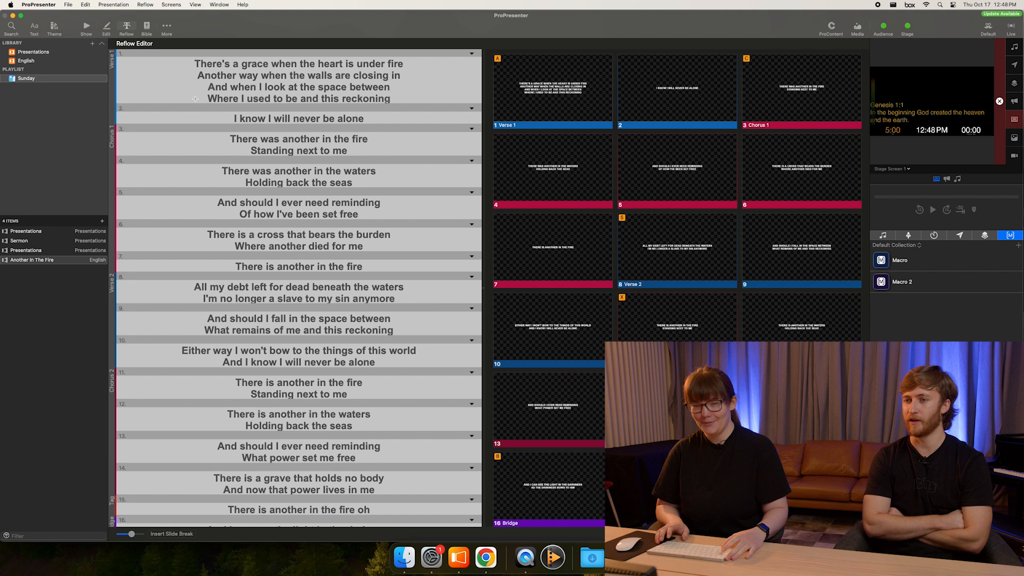
key("Return")
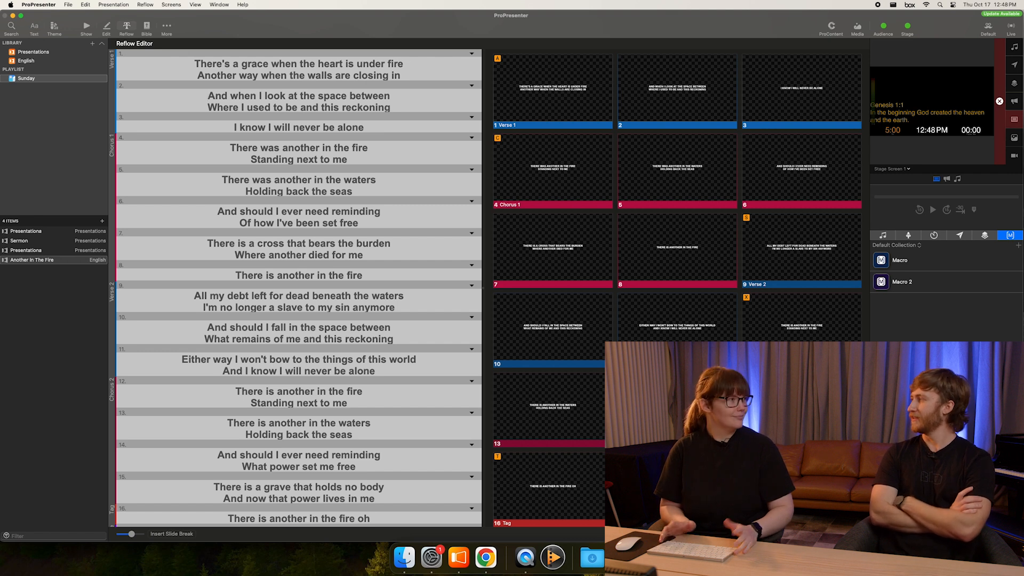
key("BackSpace")
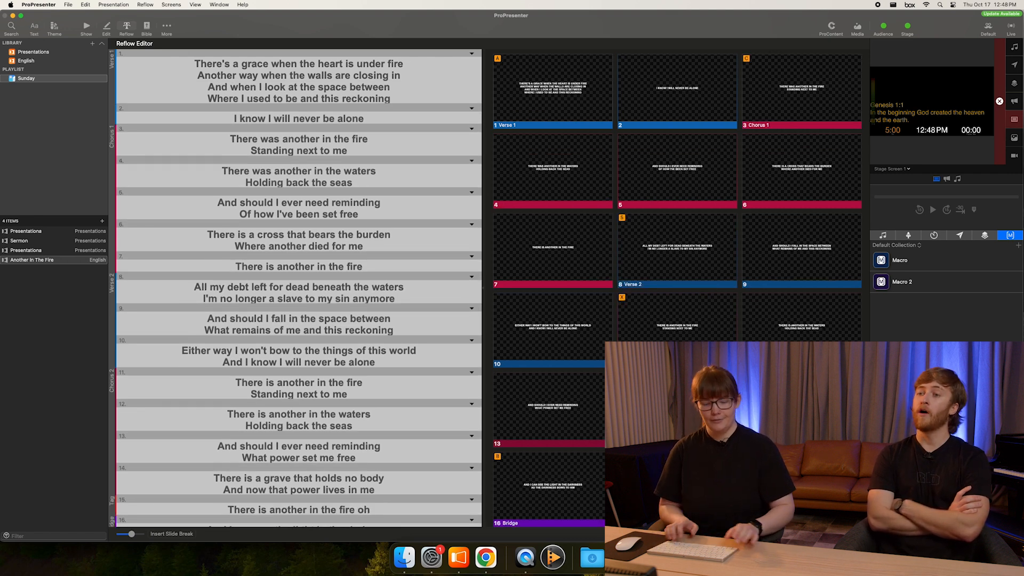
key("Return")
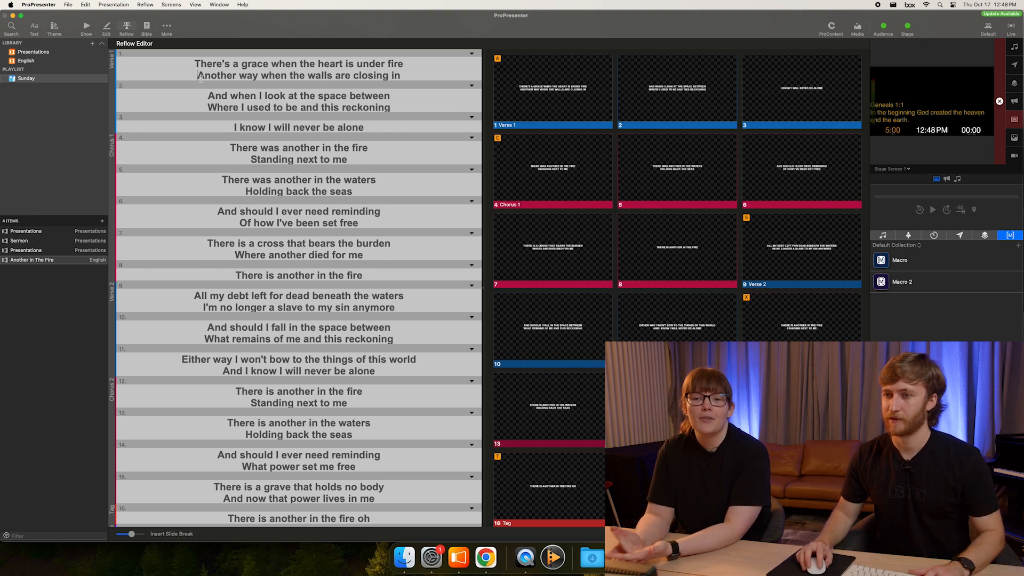
- Split the first Verse 1 slide before "Another way", and split and rejoin the following slide before "Where I used to be"
key("super+Return")
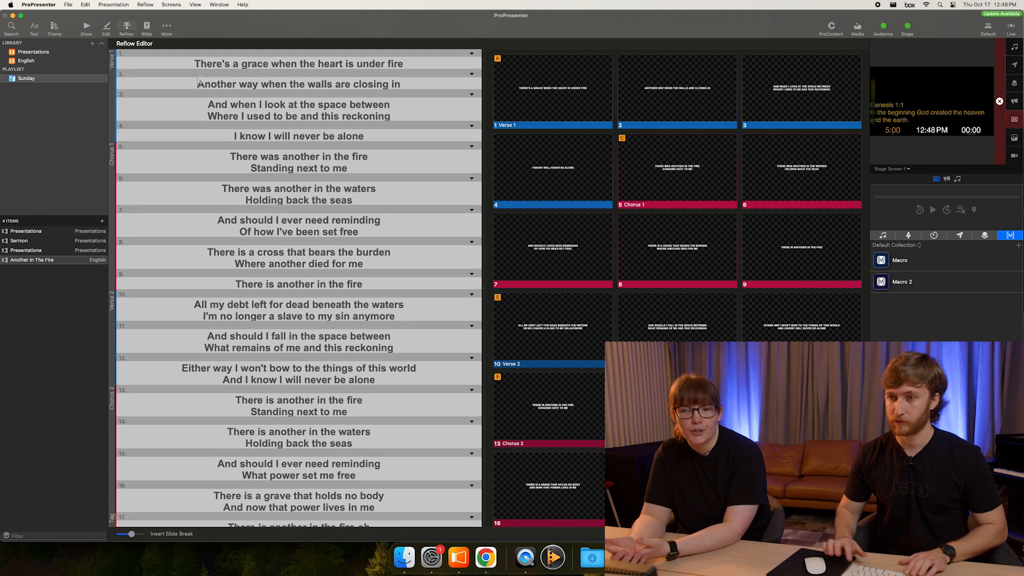
left_click(199, 118)
key("super+Return")
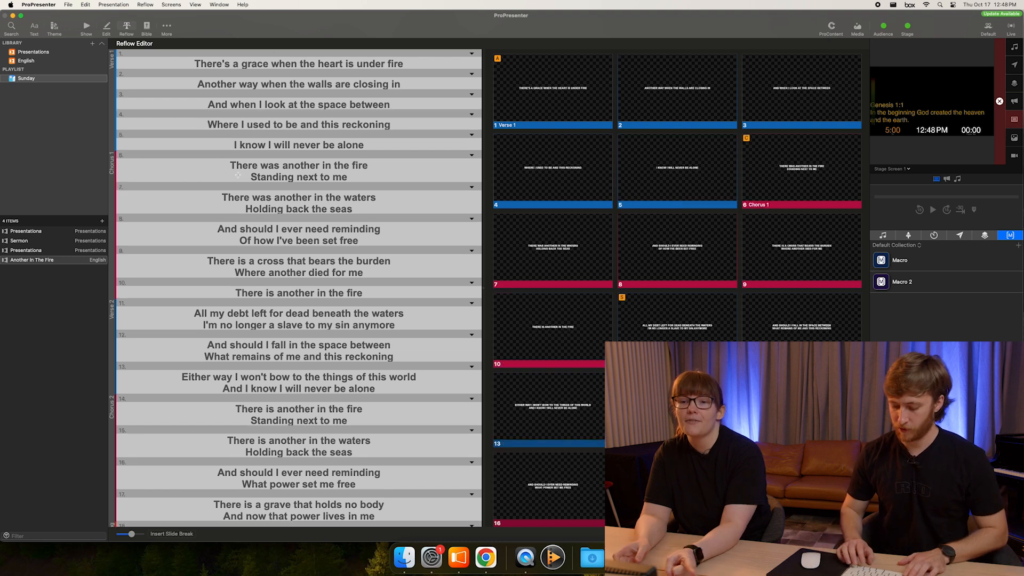
left_click(205, 128)
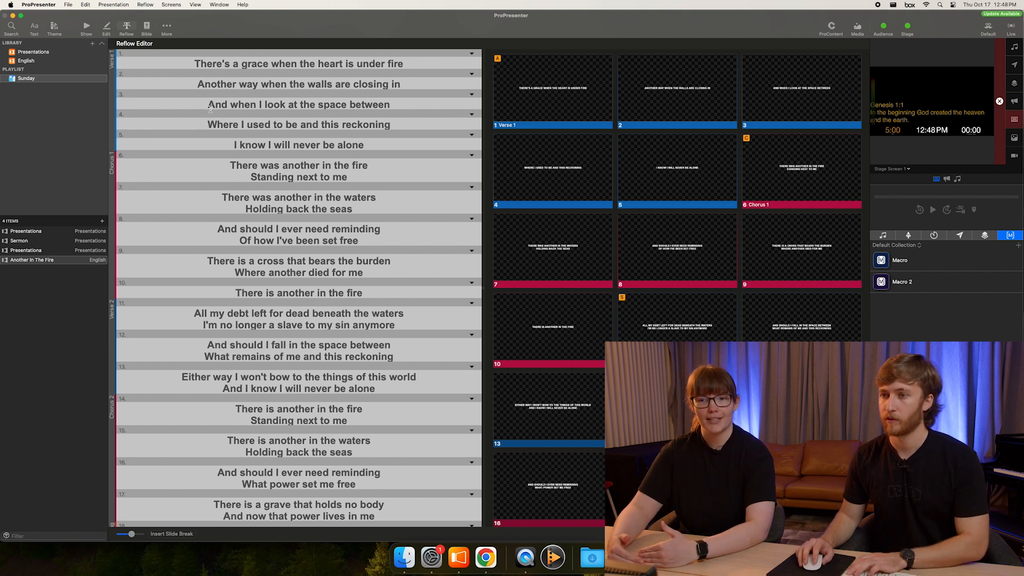
key("BackSpace")
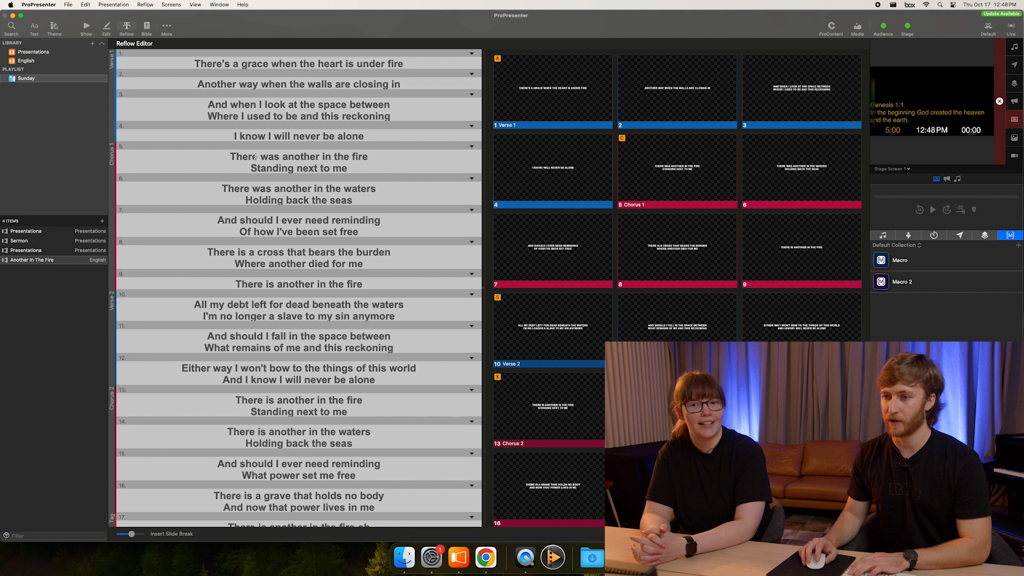
- Break the first Verse 2 line after "All my debt left for dead" and move "I'm no longer a slave to my sin anymore" onto its own slide
scroll(251, 168, "down", 3)
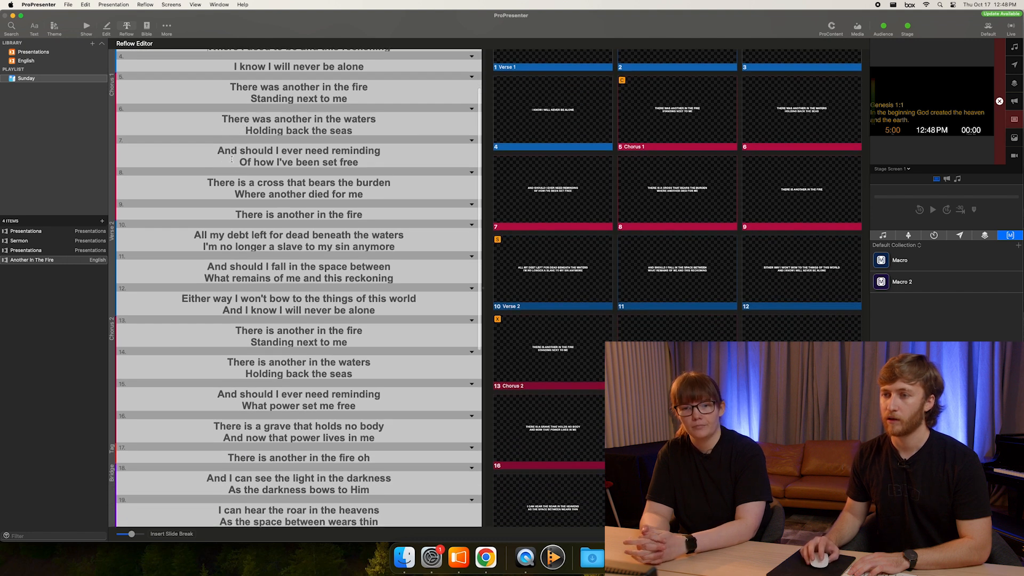
scroll(231, 159, "down", 2)
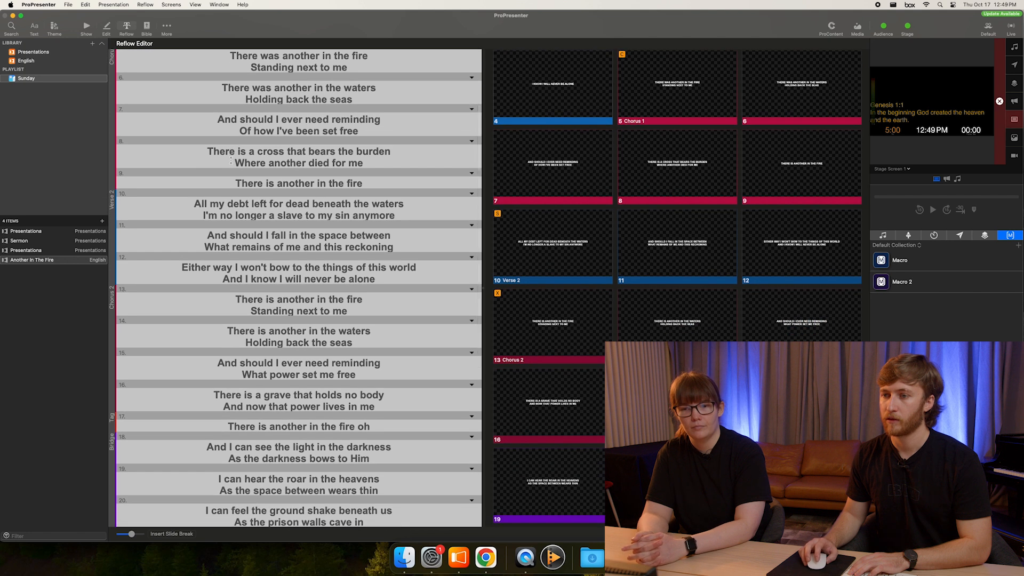
scroll(231, 160, "down", 2)
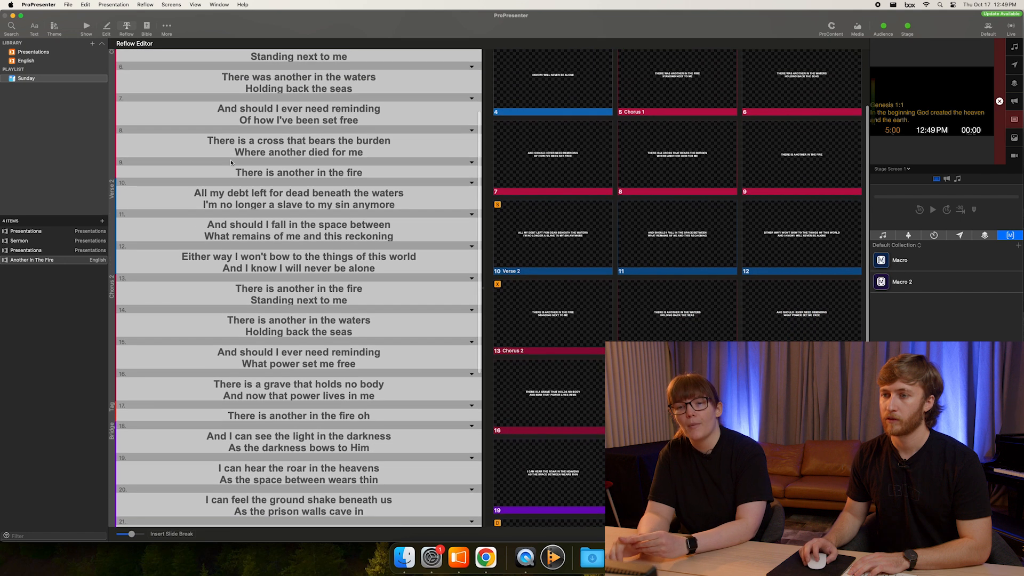
scroll(230, 162, "up", 2)
left_click(197, 216)
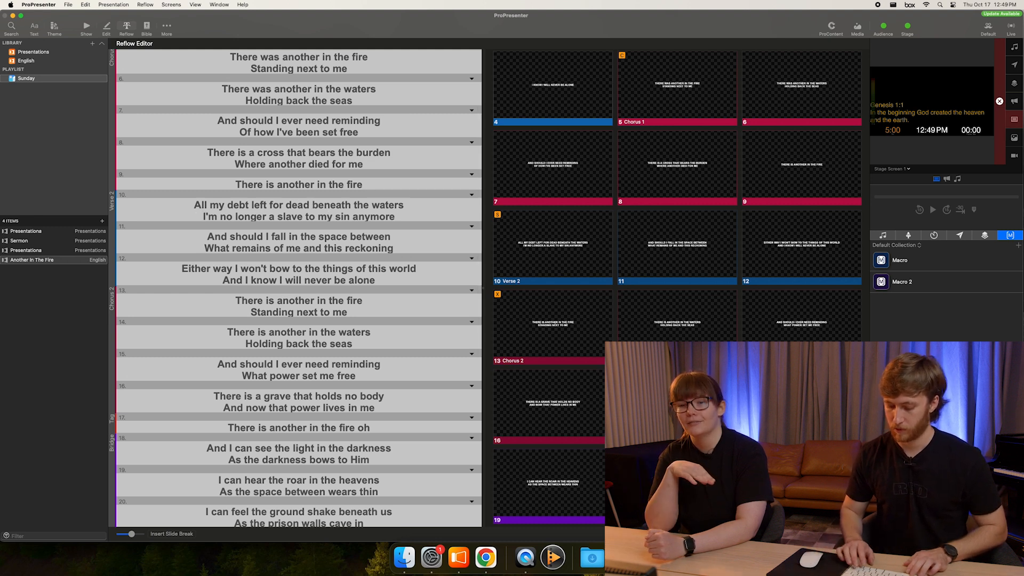
key("Return")
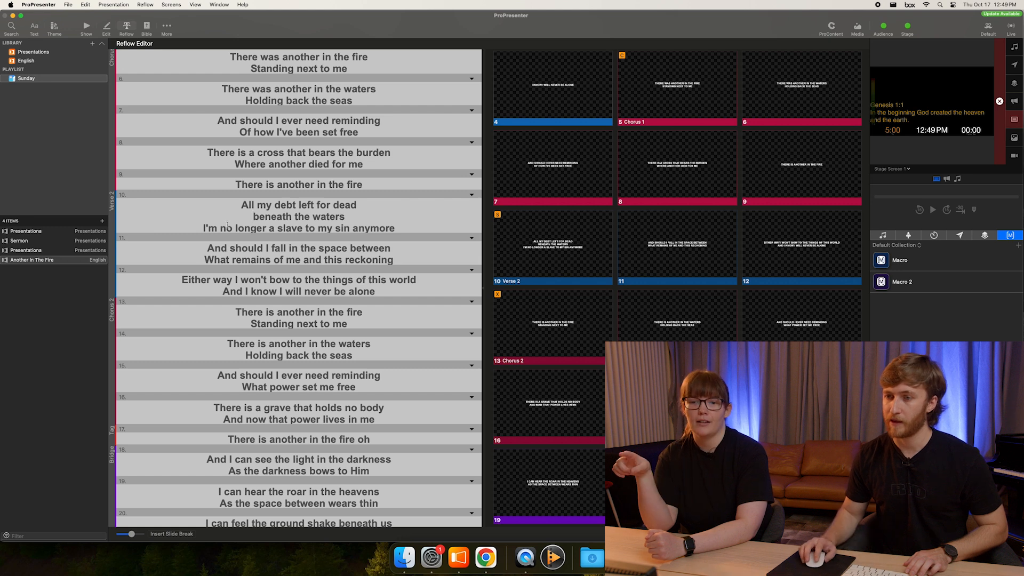
left_click(193, 227)
key("Return")
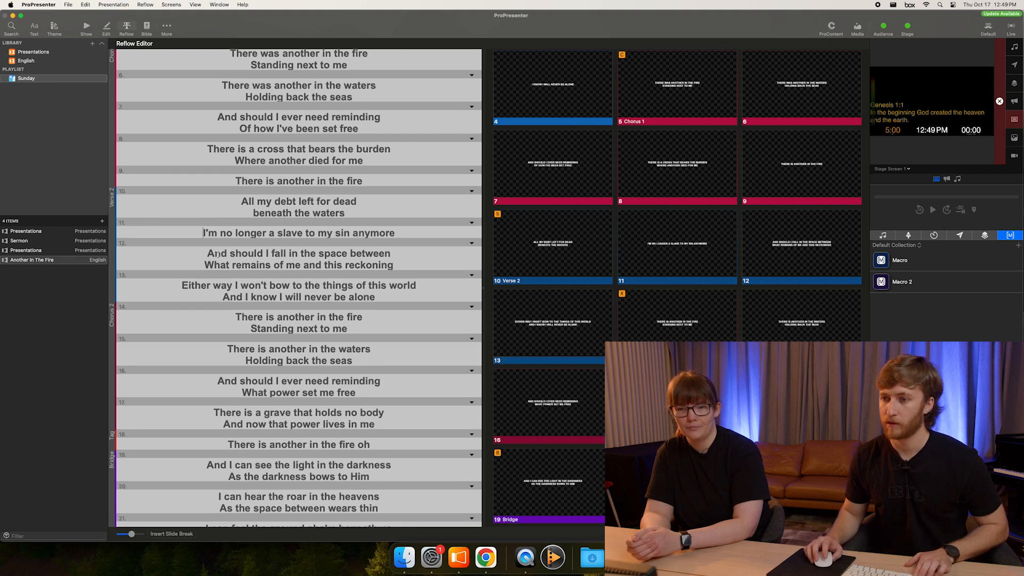
- Review the reflowed lyrics and matching slide previews from Verse 1 through Verse 3
scroll(206, 264, "up", 2)
scroll(205, 265, "up", 4)
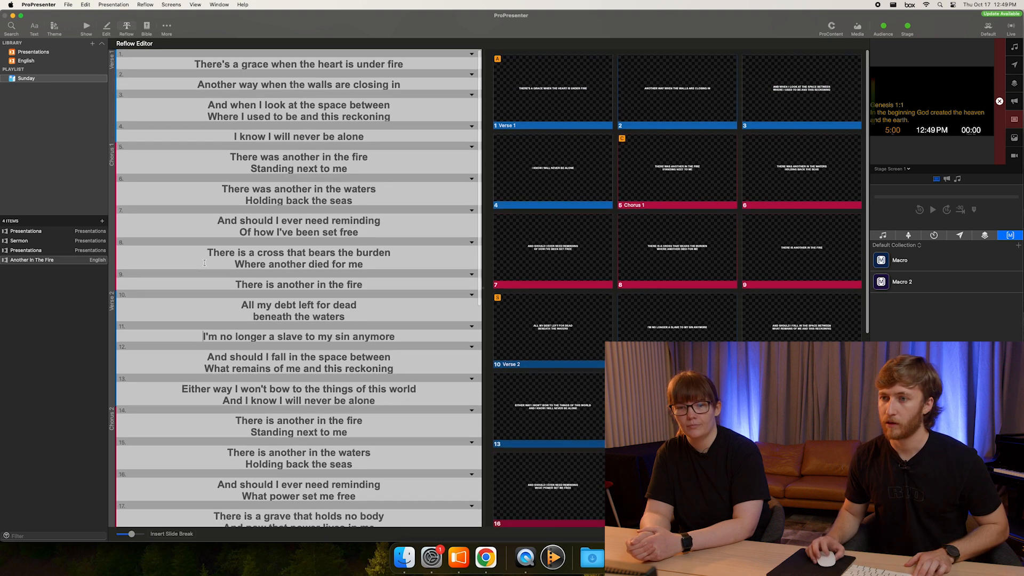
scroll(204, 265, "down", 10)
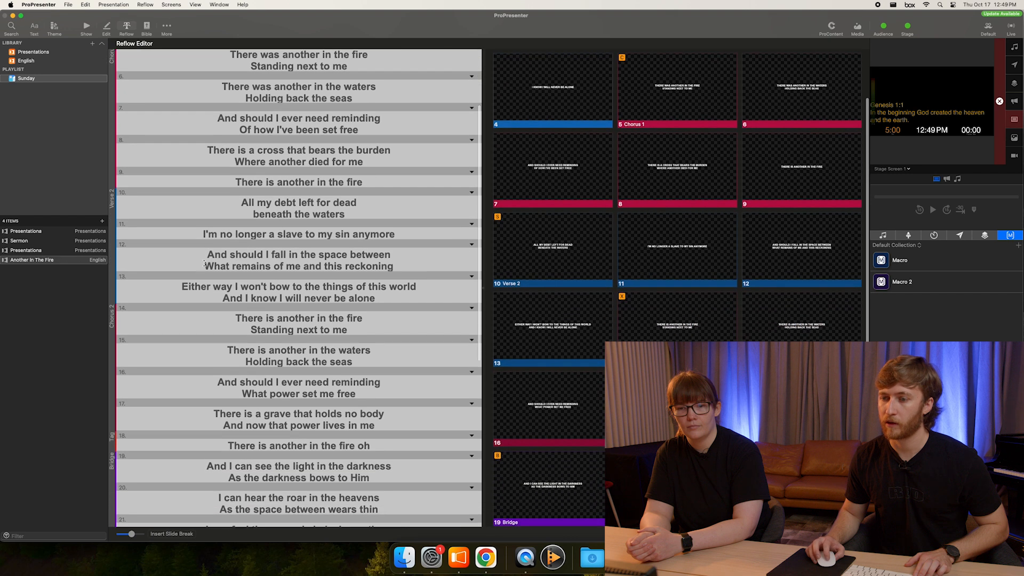
scroll(204, 265, "down", 4)
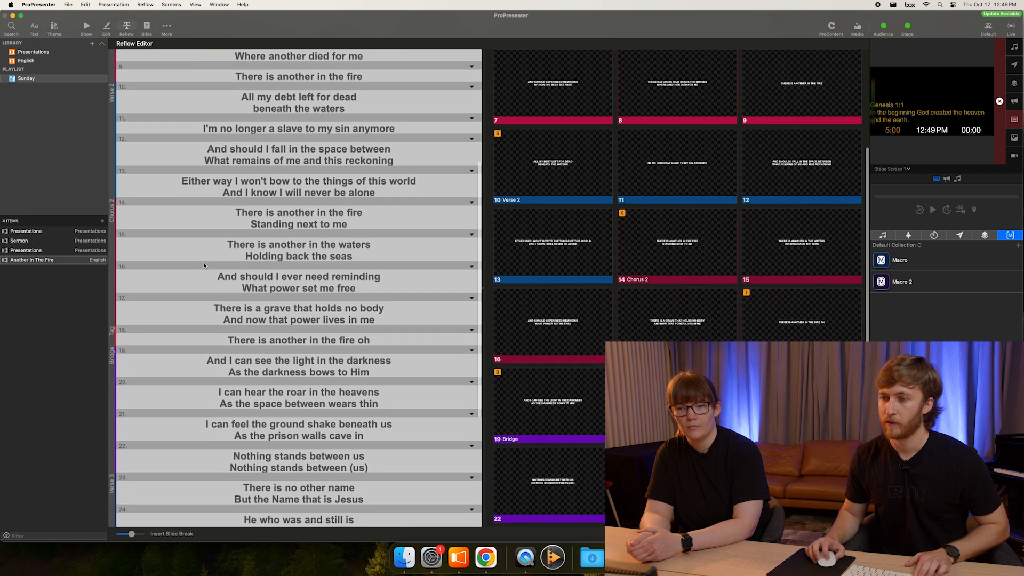
scroll(471, 197, "up", 8)
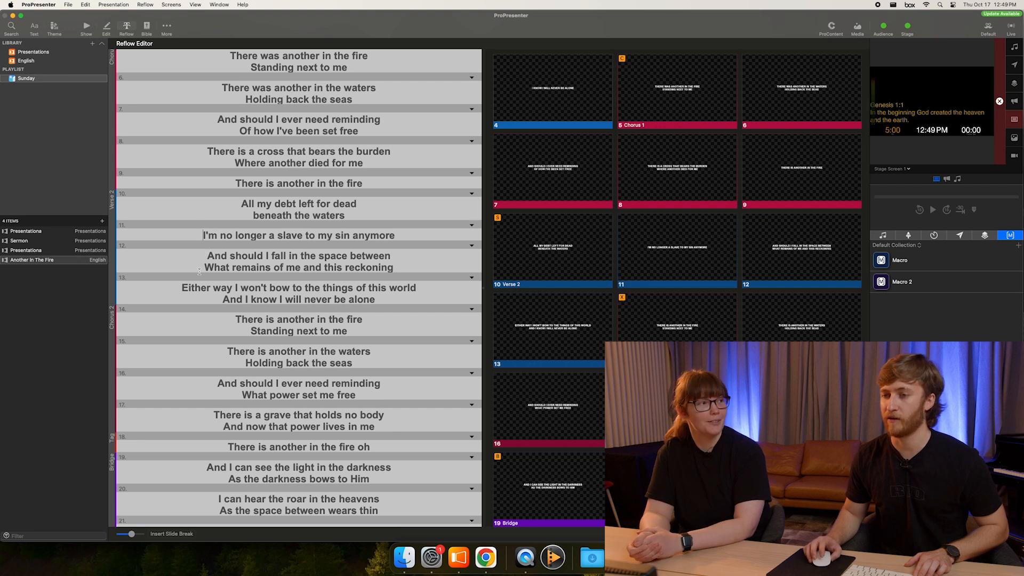
scroll(203, 267, "down", 5)
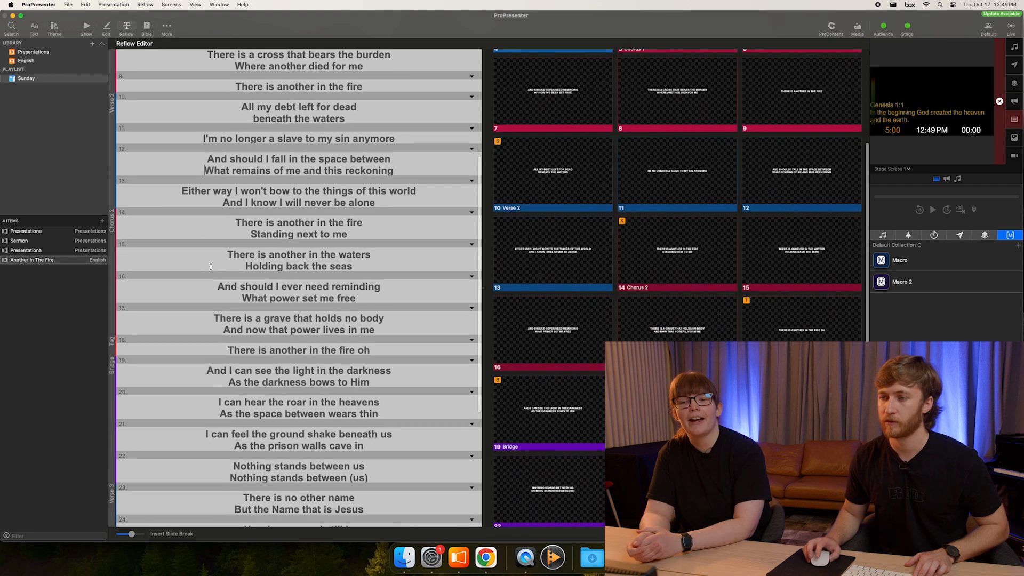
scroll(211, 267, "down", 5)
scroll(212, 268, "up", 10)
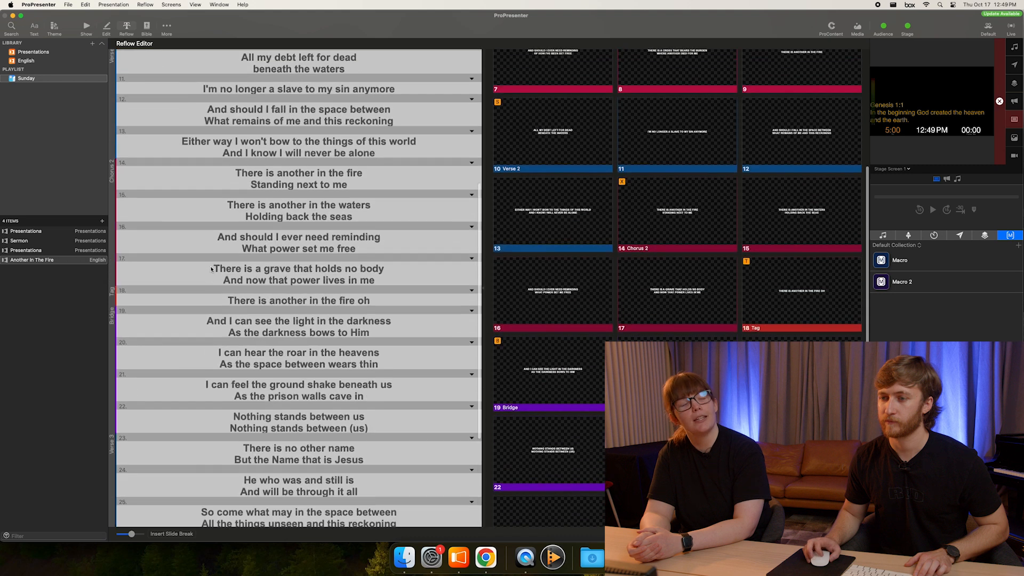
scroll(211, 268, "down", 4)
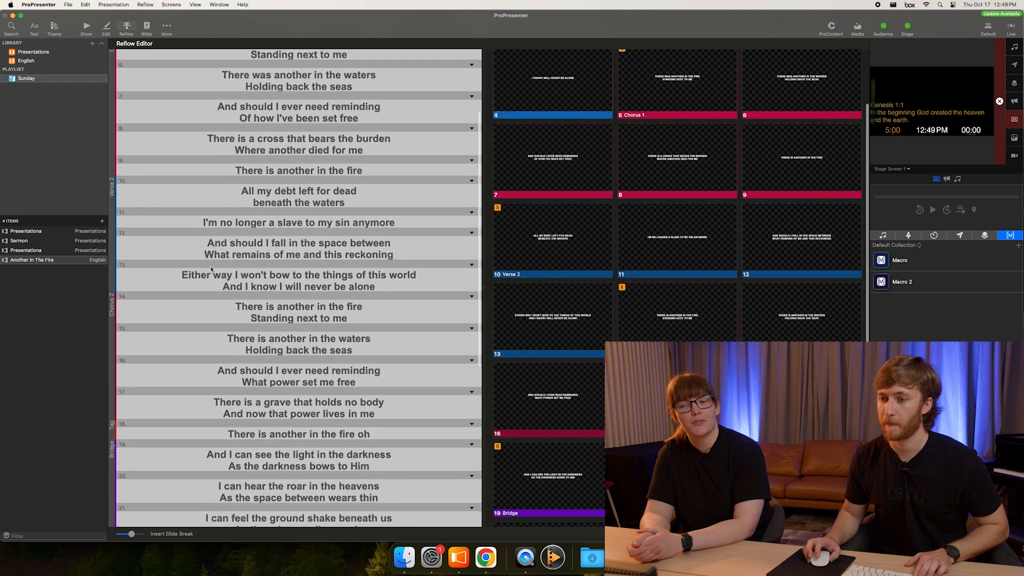
scroll(210, 265, "down", 3)
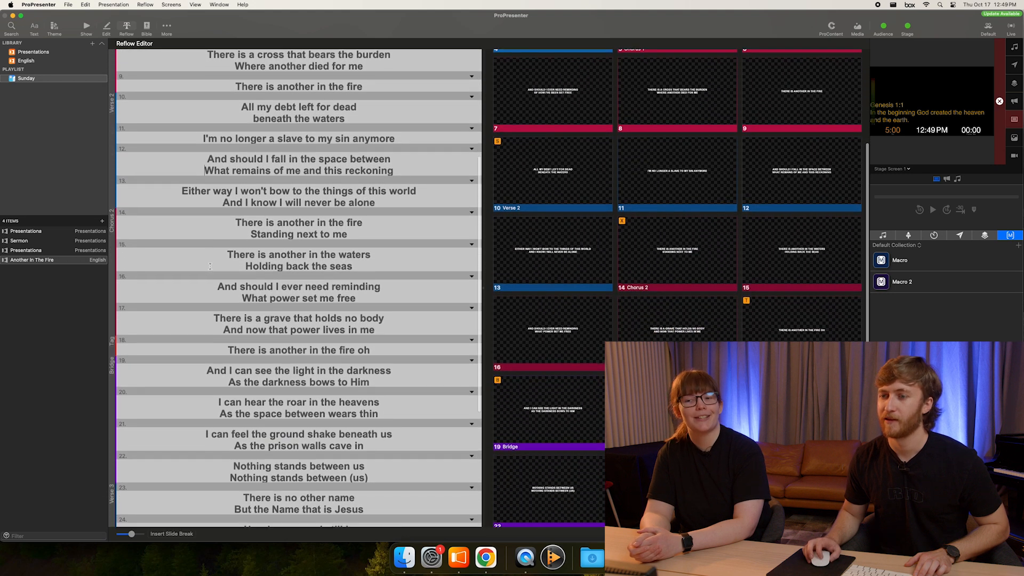
- View the available actions for the last Verse 2 slide, dismiss them and browse the lyrics through Chorus 3
right_click(536, 256)
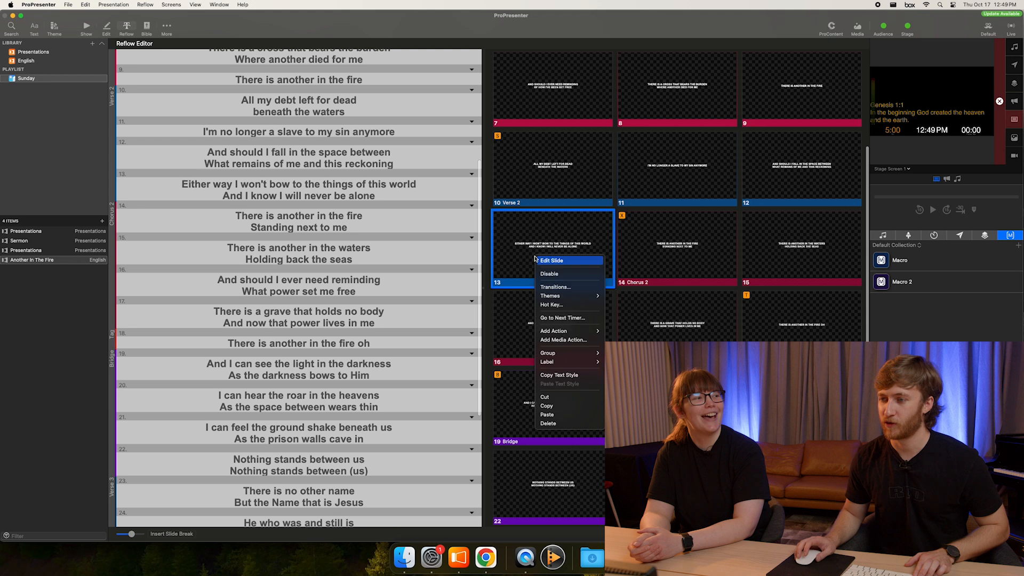
left_click(525, 252)
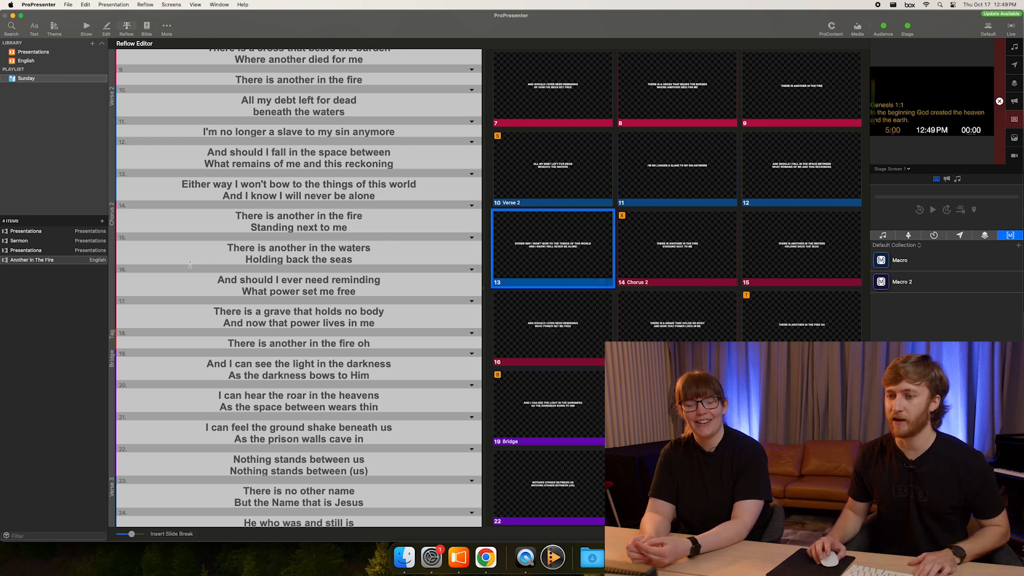
scroll(196, 268, "down", 5)
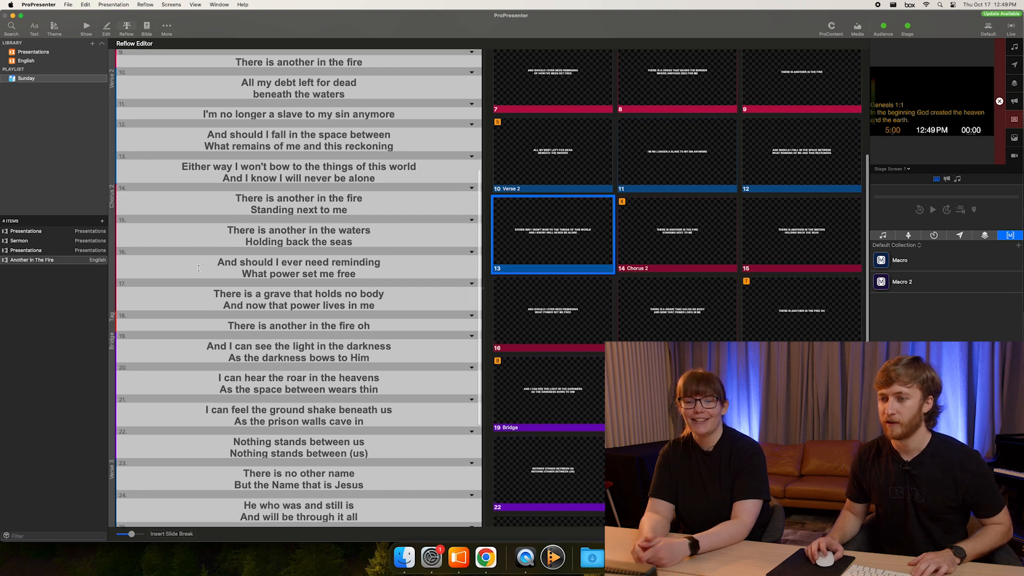
scroll(198, 268, "down", 5)
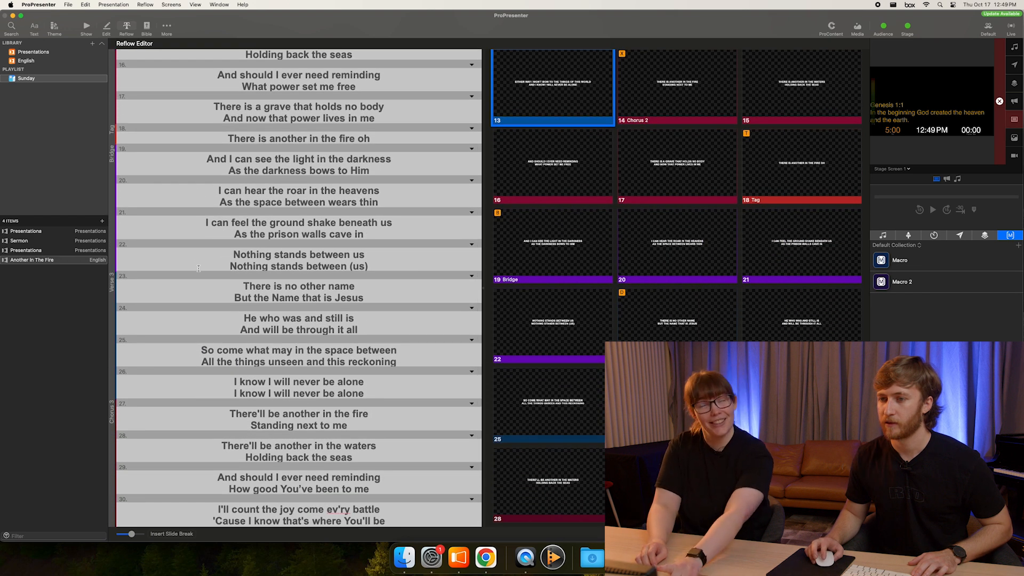
- Remove the parentheses around "us" in the second line of the last Bridge slide
scroll(198, 269, "up", 2)
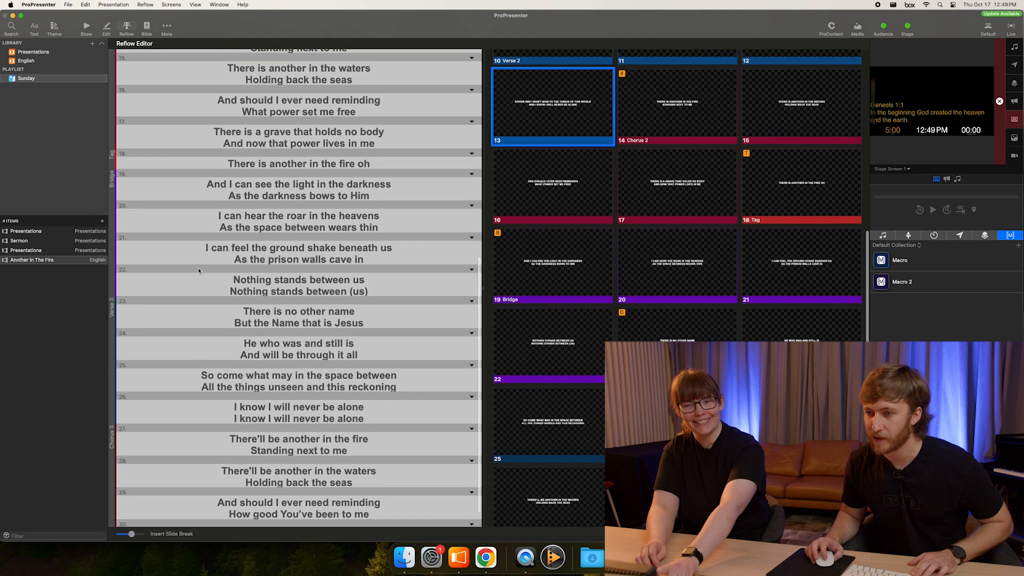
left_click(379, 300)
key("BackSpace")
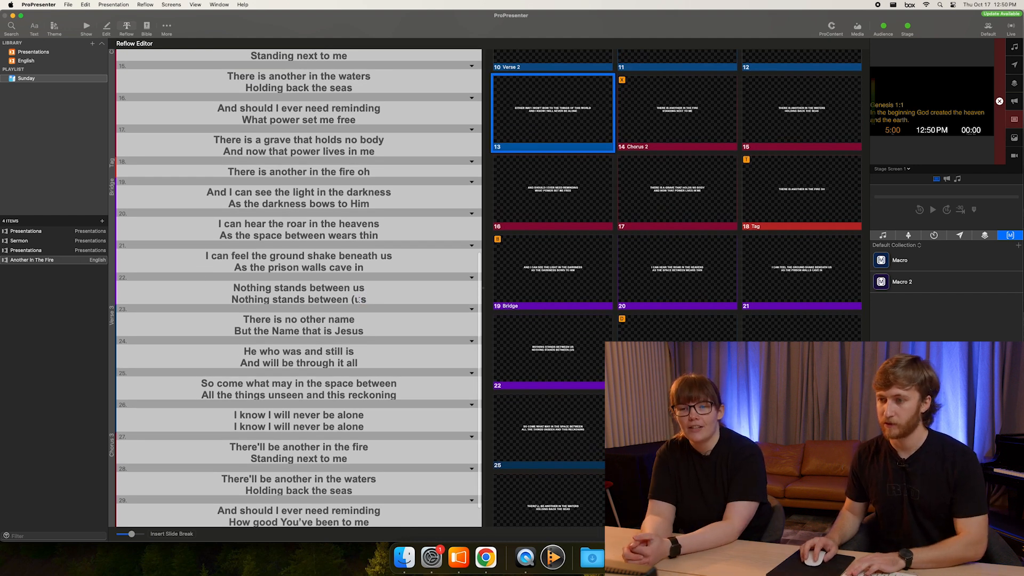
key("Left")
key("Left")
key("BackSpace")
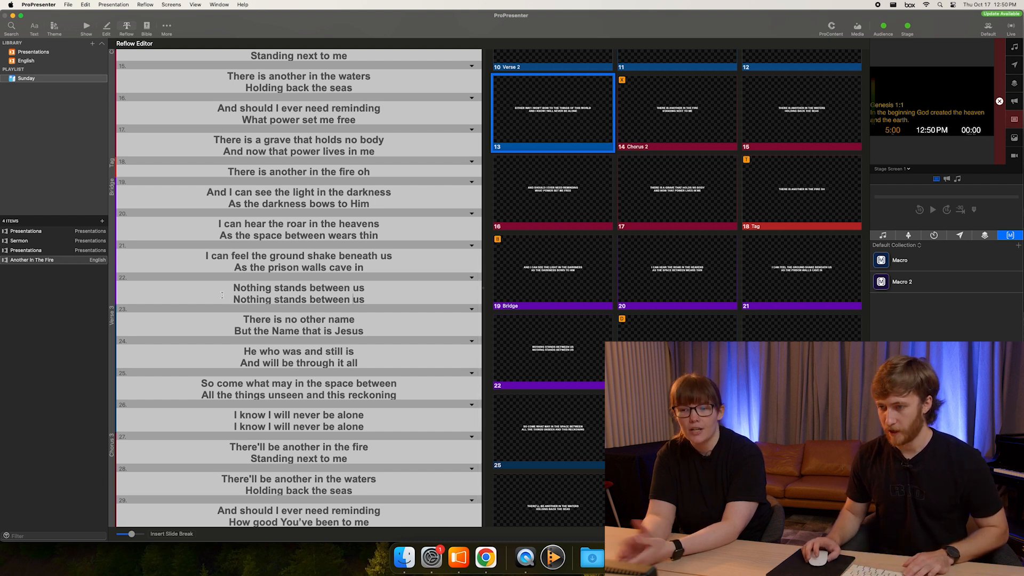
- Duplicate the four Bridge slides, from "And I can see the light in the darkness" through "Nothing stands between us"
scroll(222, 295, "down", 2)
scroll(223, 297, "up", 5)
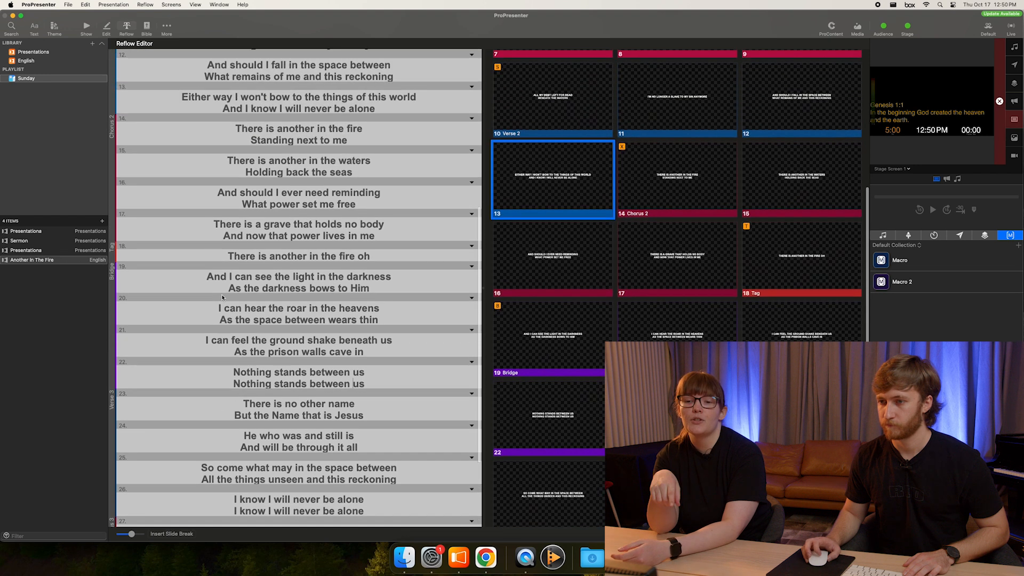
scroll(223, 297, "up", 4)
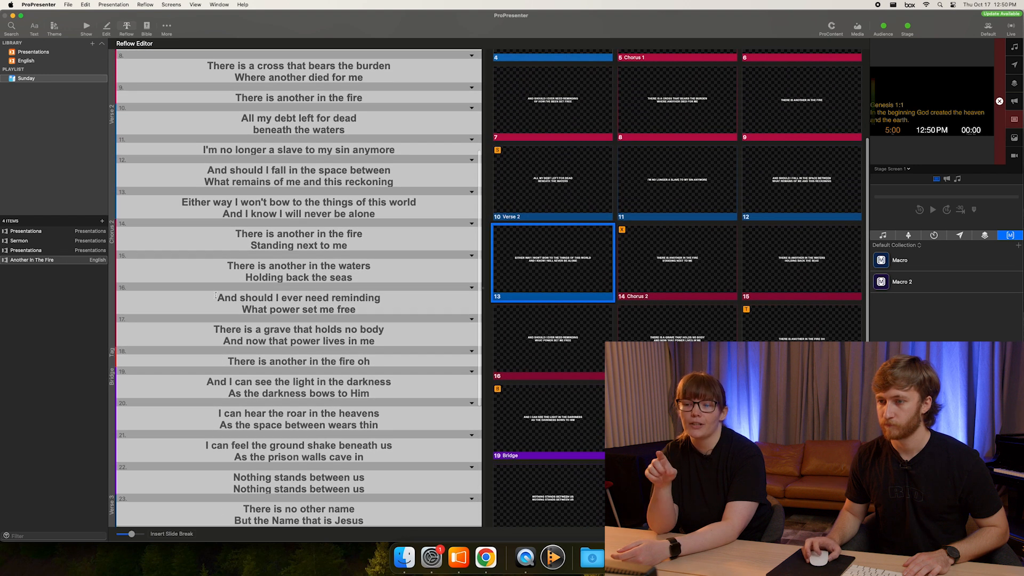
scroll(216, 294, "down", 5)
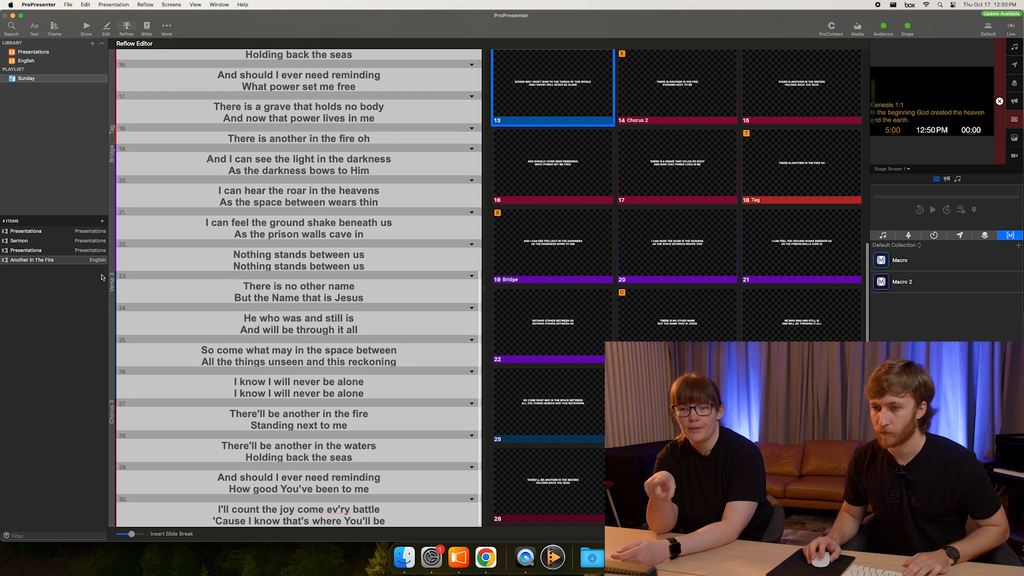
scroll(115, 237, "up", 1)
left_click(182, 236)
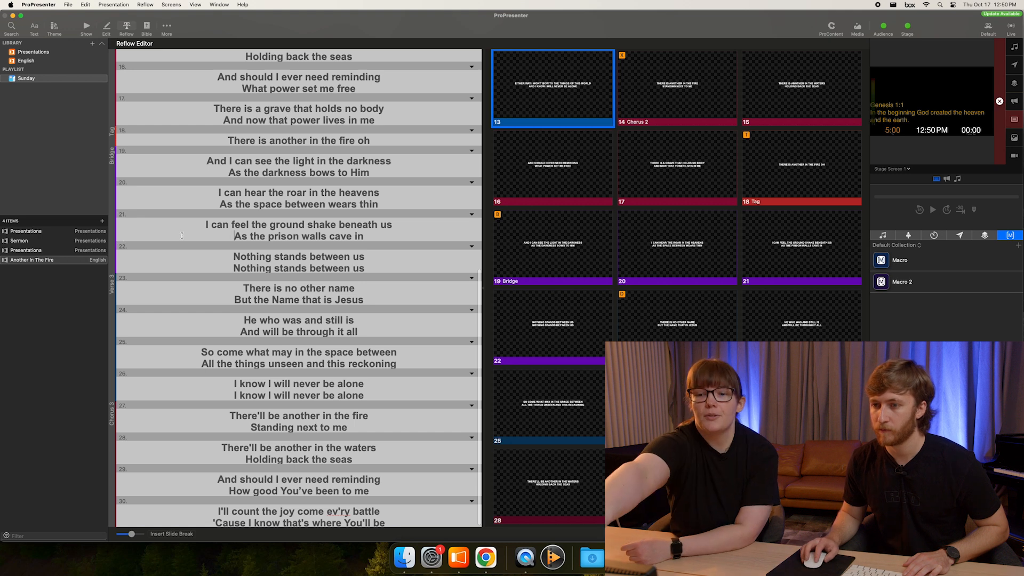
left_click(490, 241)
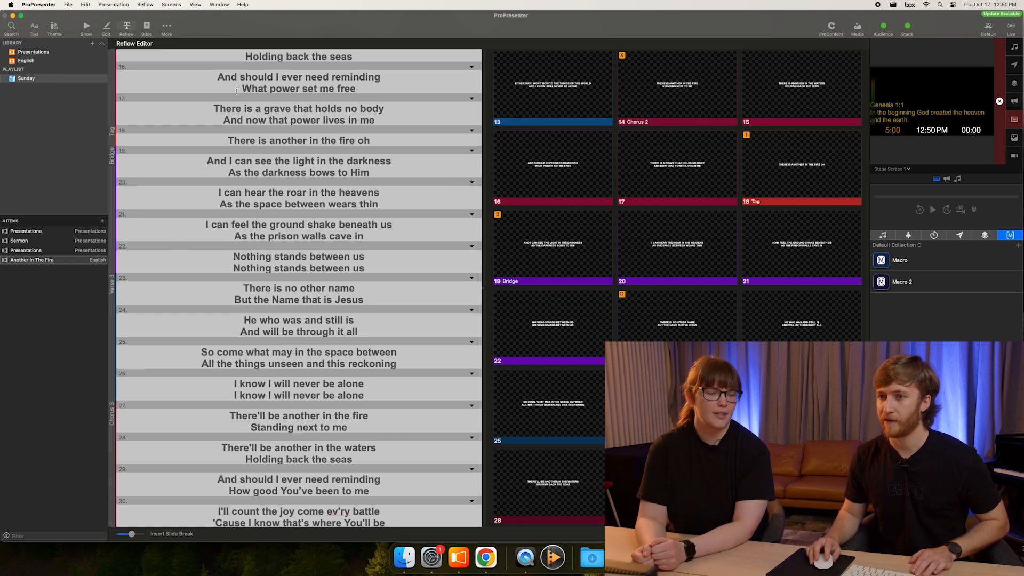
left_click(554, 243)
left_click(643, 253, "super")
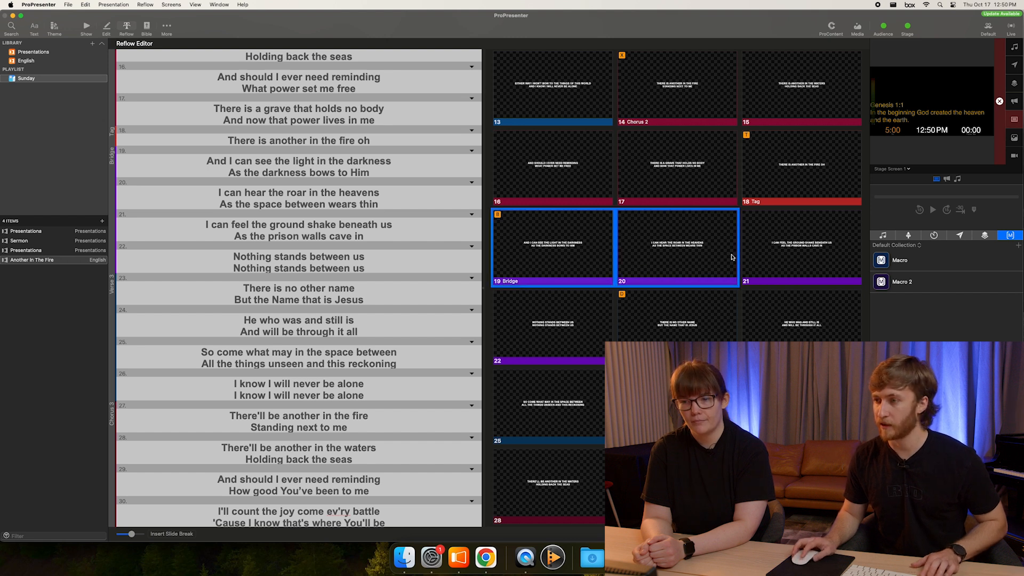
left_click(767, 259, "super")
left_click(556, 319, "super")
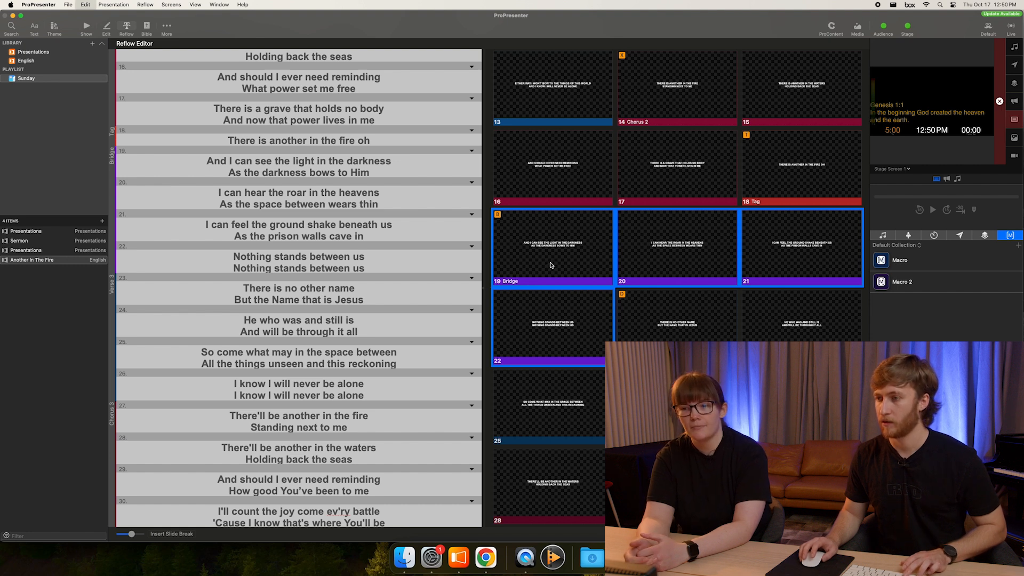
key("super+d")
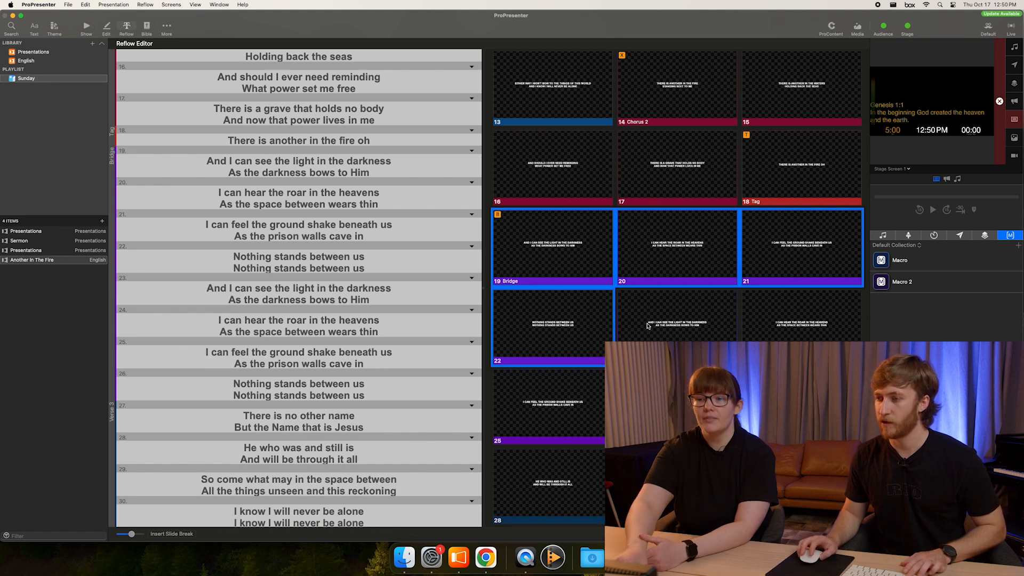
- Assign the duplicated Bridge slides to the Bridge 2 group, starting at the first copied slide
left_click(664, 330)
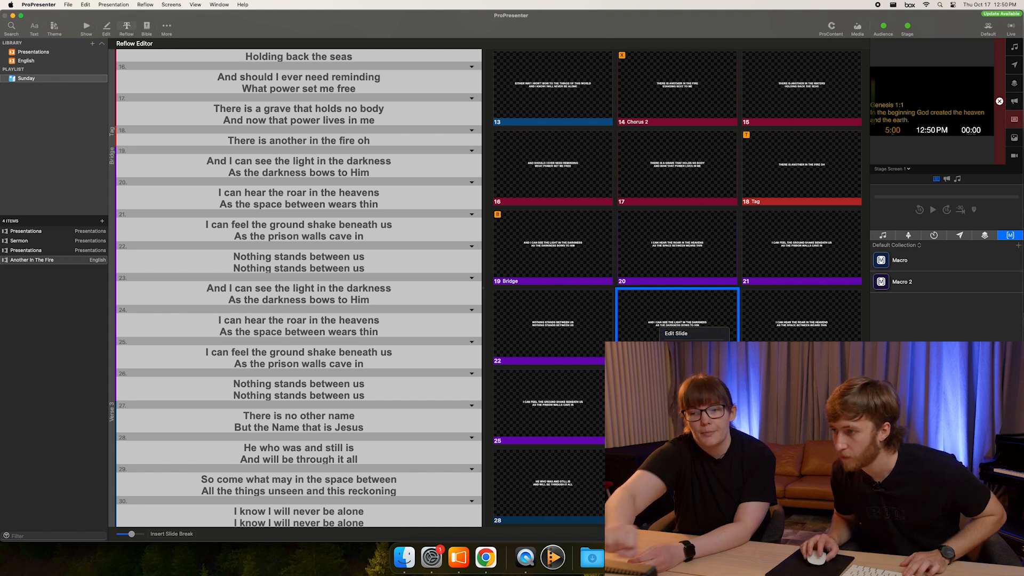
mouse_move(685, 354)
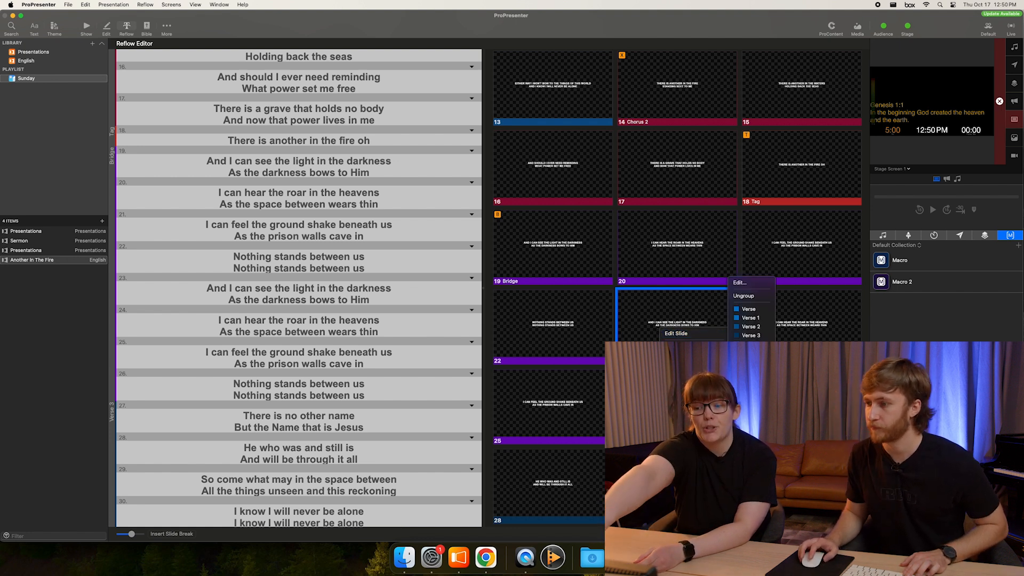
left_click(752, 432)
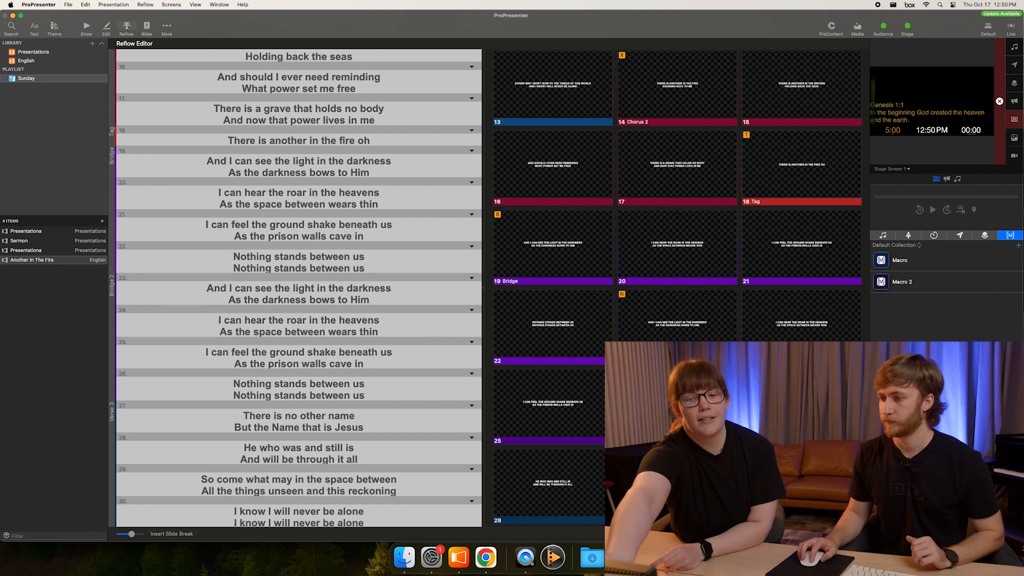
- Delete "us" from the second line of the last Bridge 2 slide so it reads "Nothing stands between"
left_click(325, 395)
left_click_drag(378, 392, 251, 393)
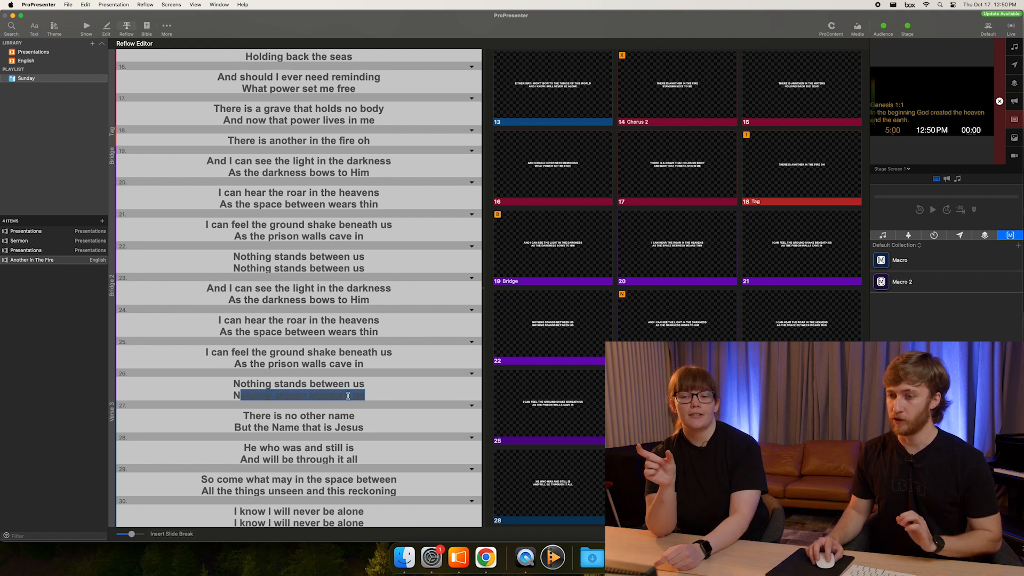
left_click(368, 395)
key("BackSpace")
key("BackSpace")
key("BackSpace")
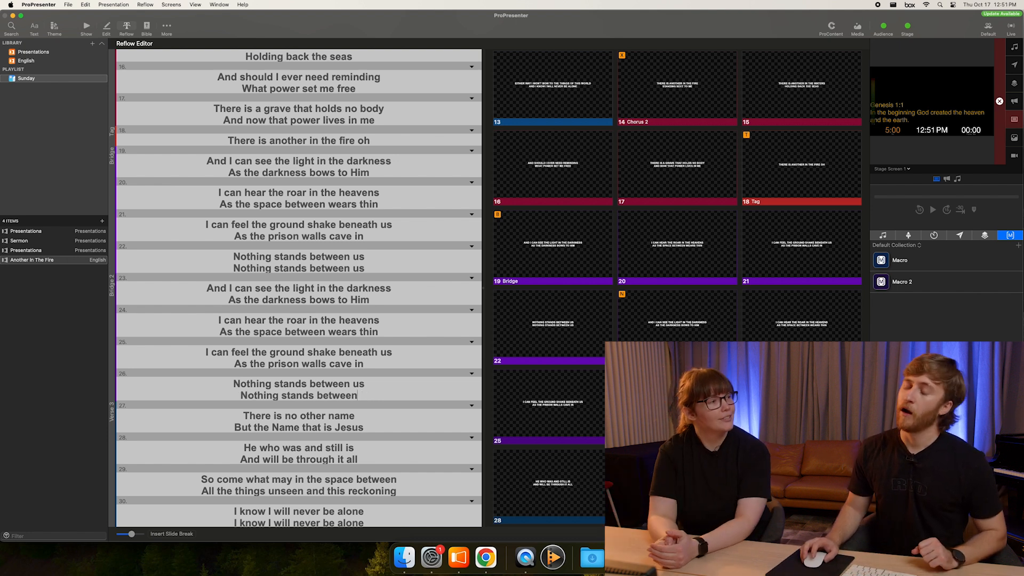
- Check the lyrics around the Bridge sections and return from the Reflow Editor to the show view
scroll(298, 288, "down", 3)
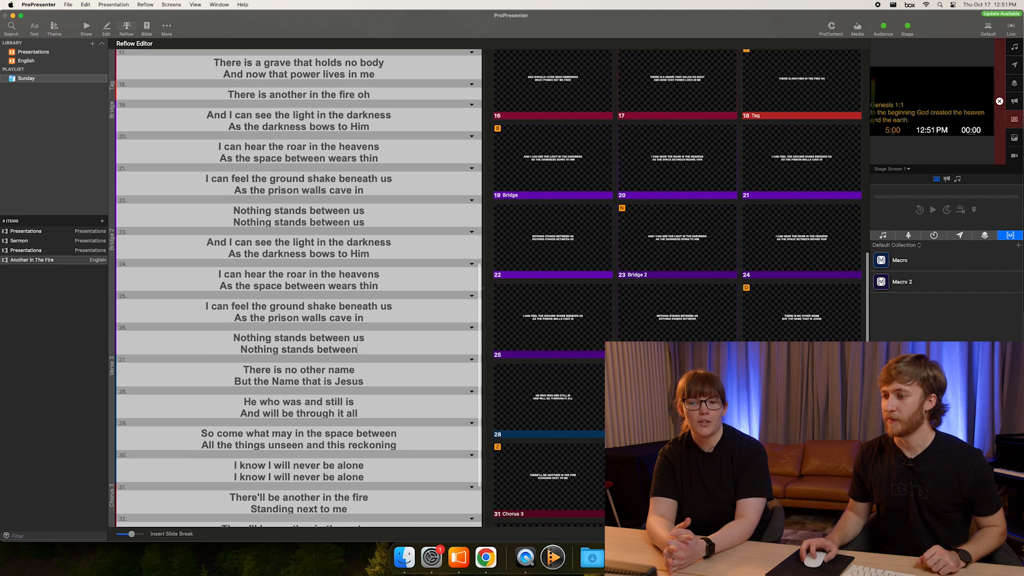
scroll(298, 288, "up", 3)
scroll(299, 288, "up", 2)
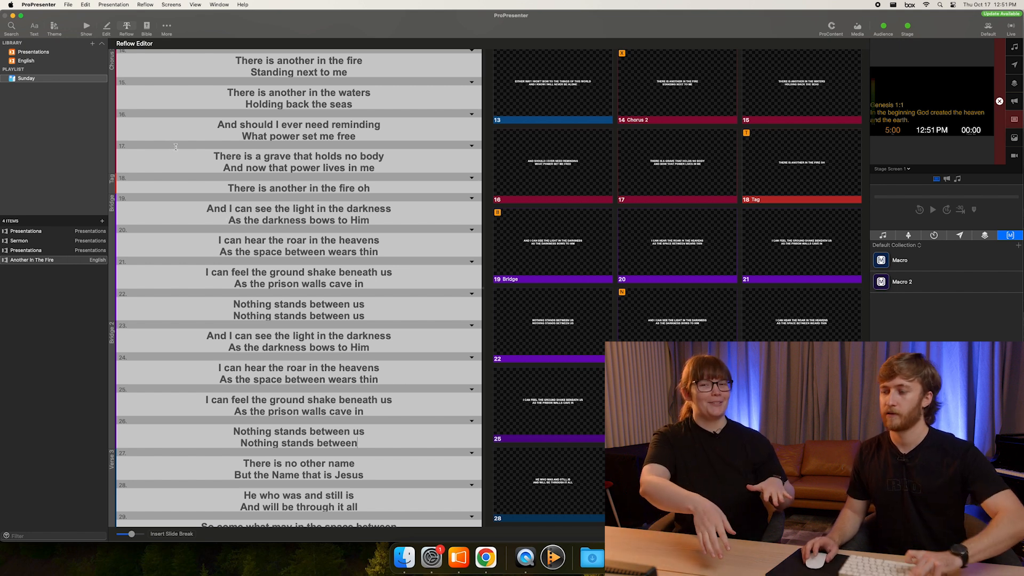
left_click(88, 26)
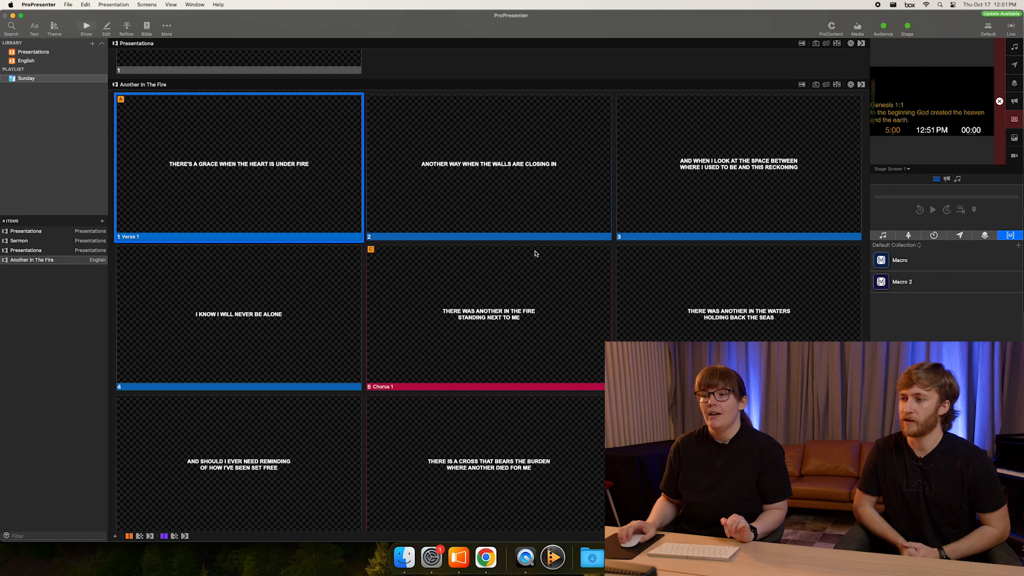
- Add a blank slide after "I know I will never be alone" and move it to the start of Another In The Fire
left_click(355, 303)
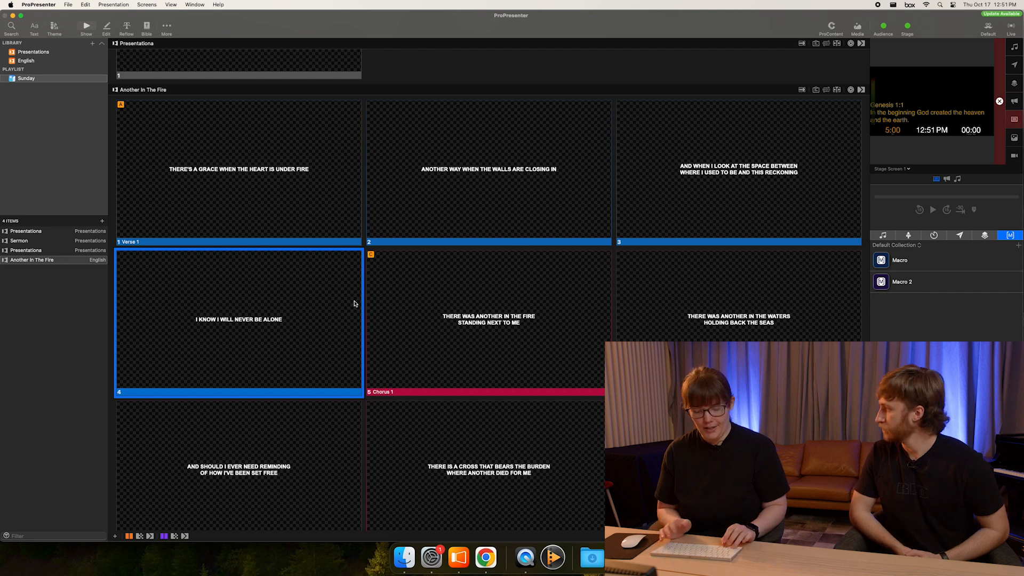
key("ctrl+n")
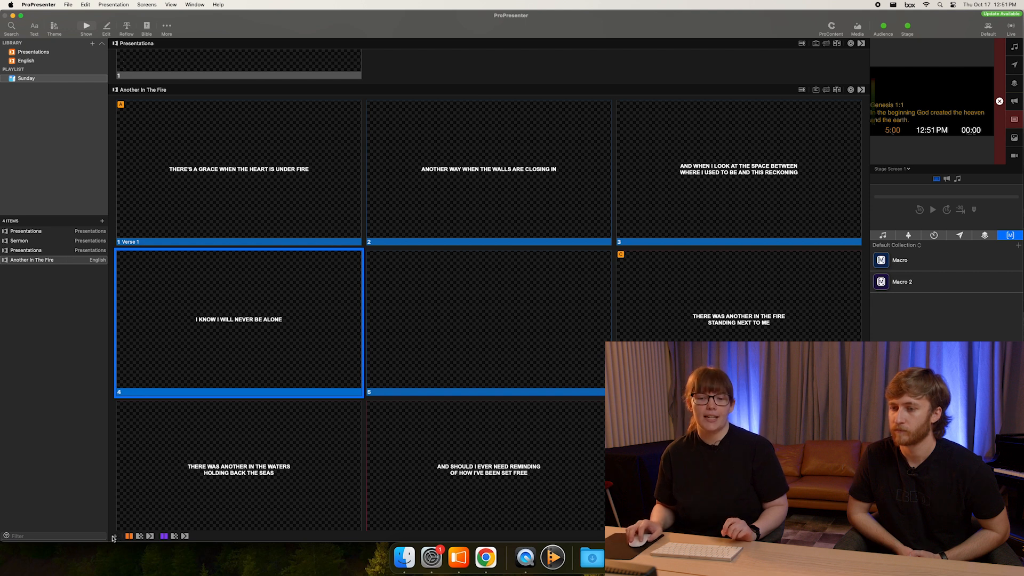
left_click(613, 398)
left_click_drag(555, 374, 117, 191)
- Assign the blank first slide to the Intro group
right_click(248, 187)
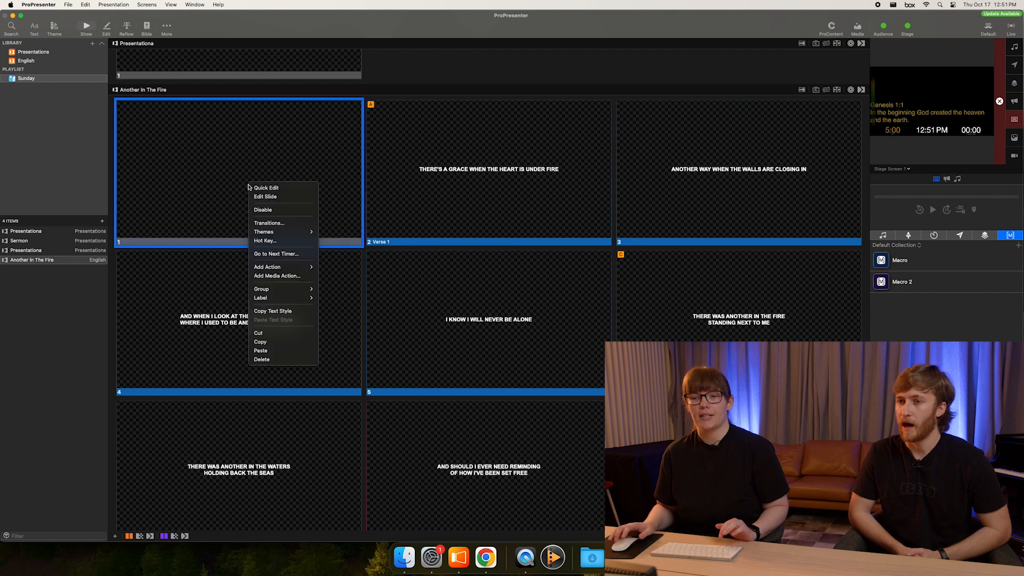
mouse_move(289, 288)
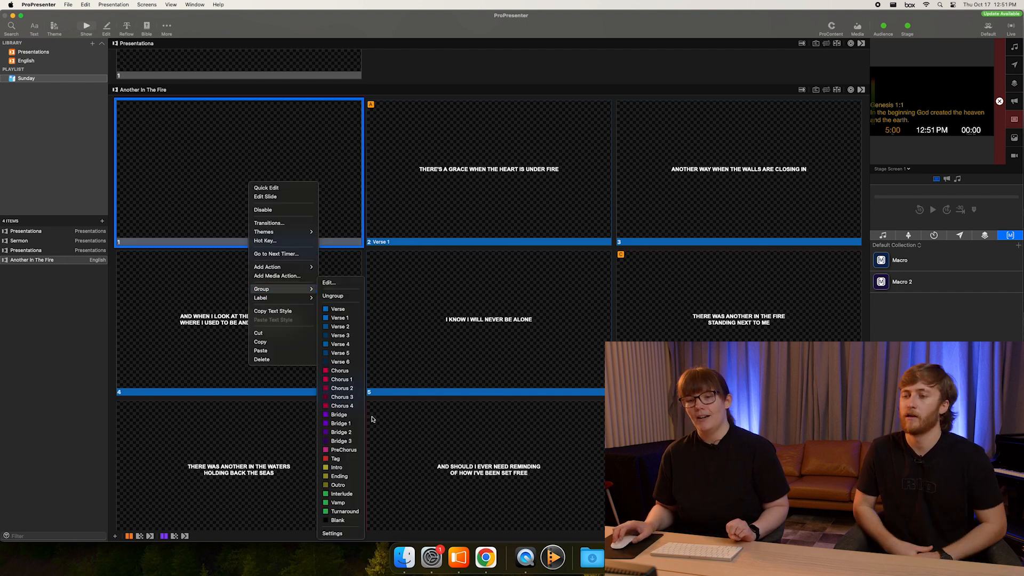
left_click(338, 467)
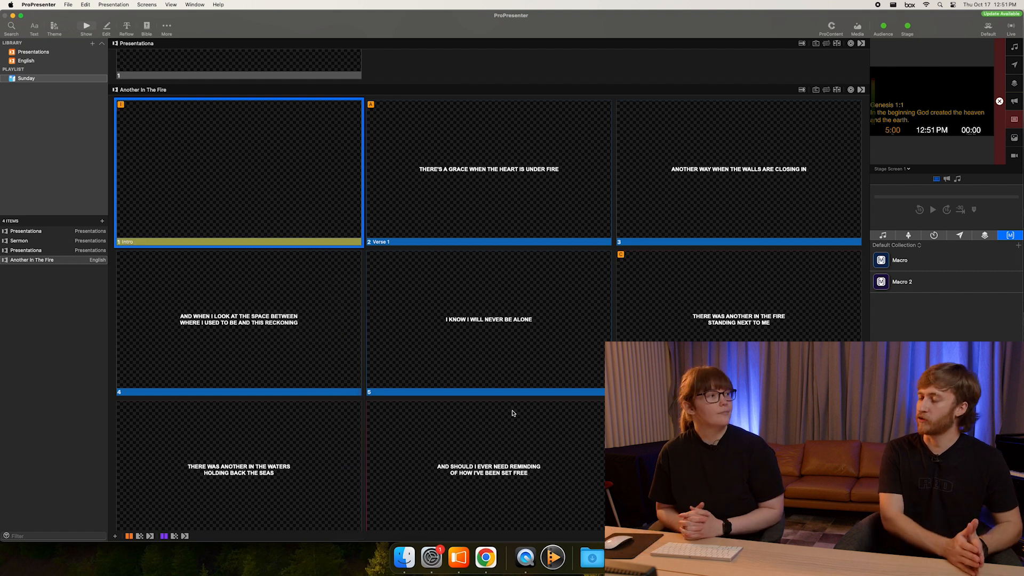
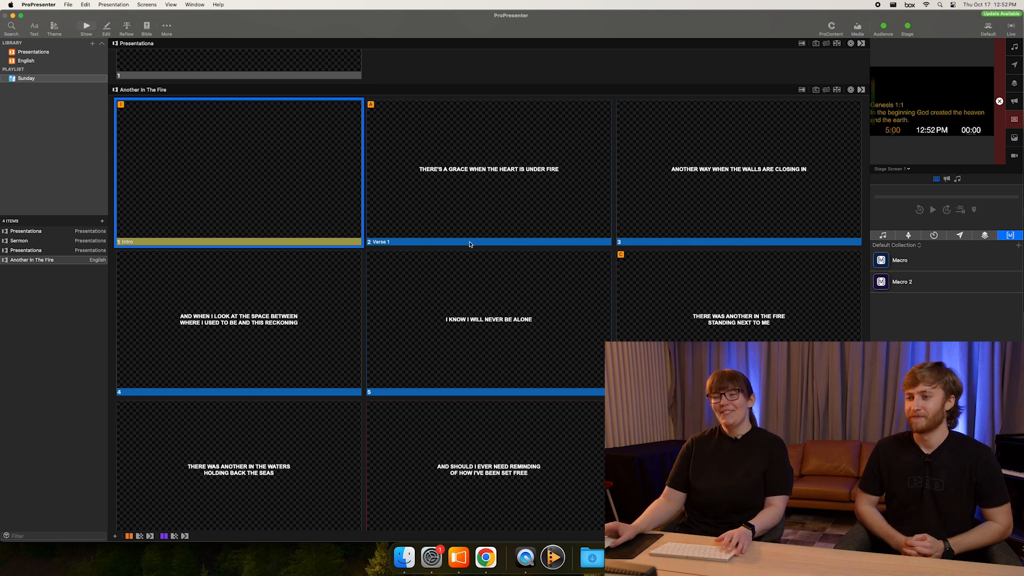
- Rename the first macro in the Default Collection as Lyrics
right_click(908, 260)
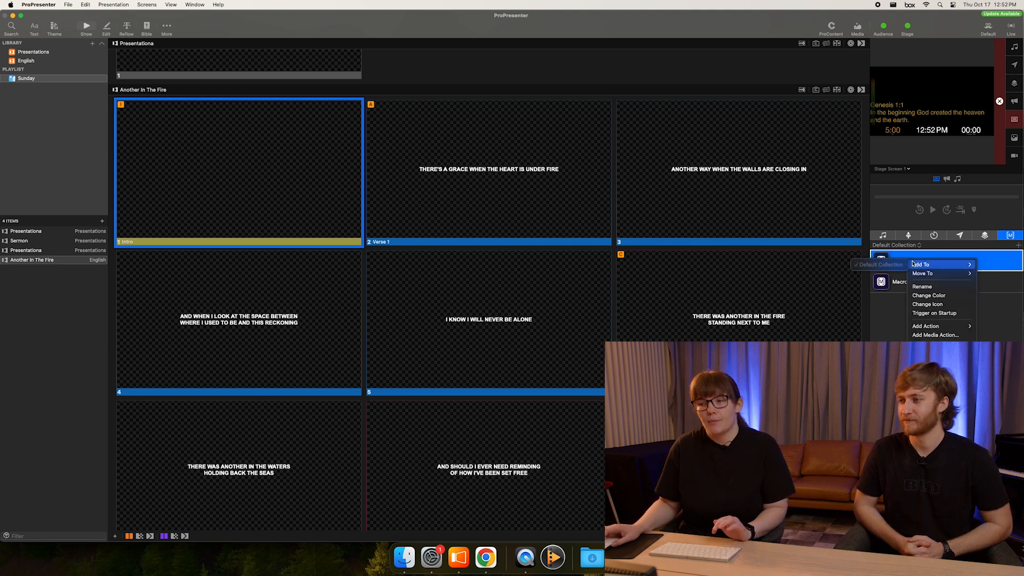
mouse_move(942, 327)
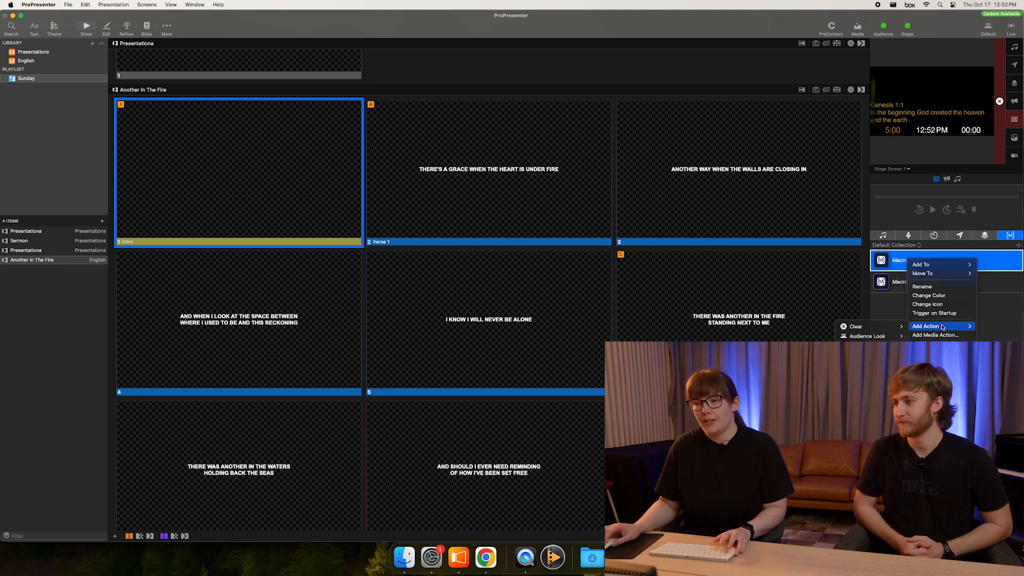
left_click(939, 287)
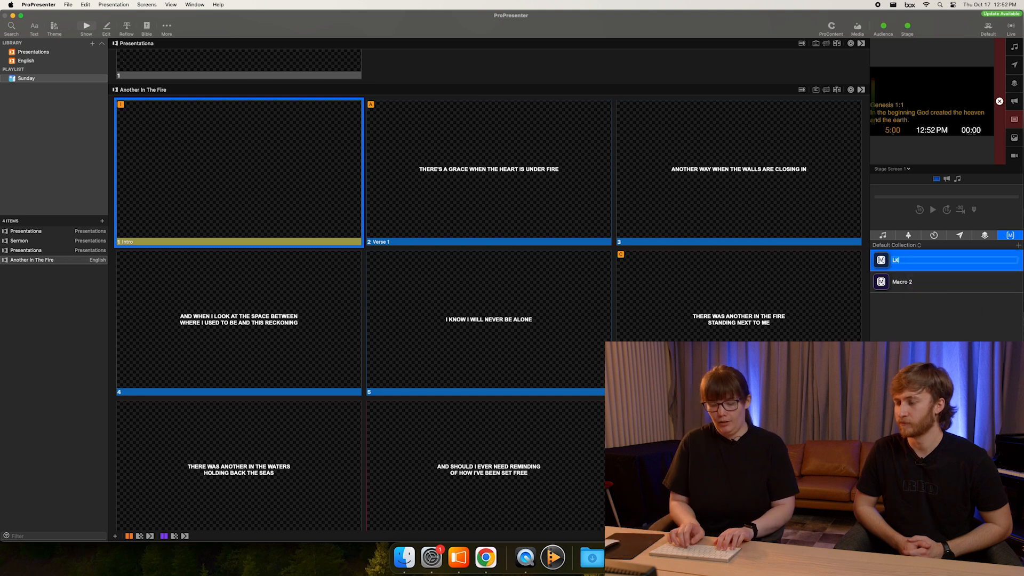
type("Lyrics")
key("Return")
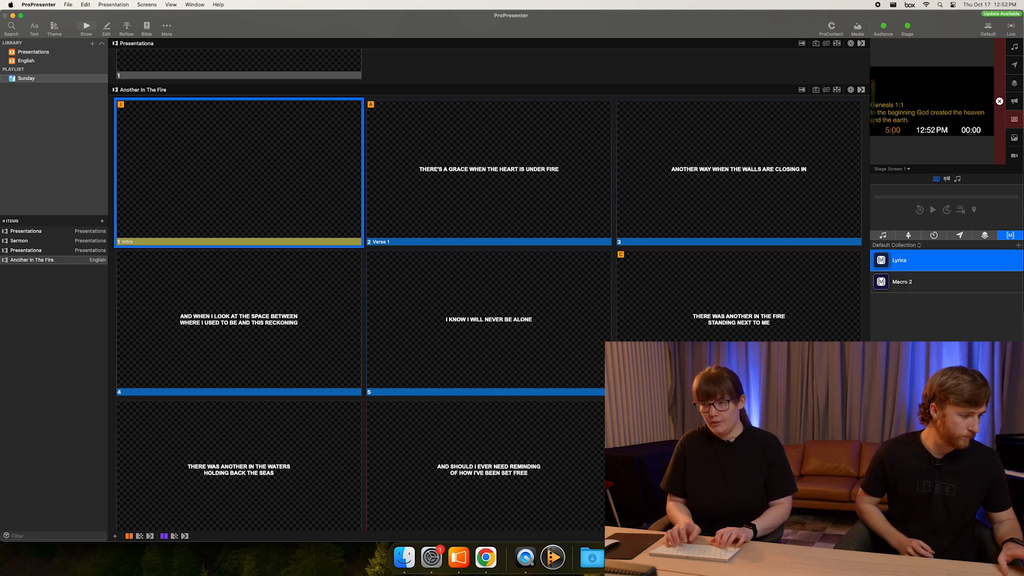
- Change the Lyrics macro's color to the Snow pencil color and close the color picker
right_click(918, 260)
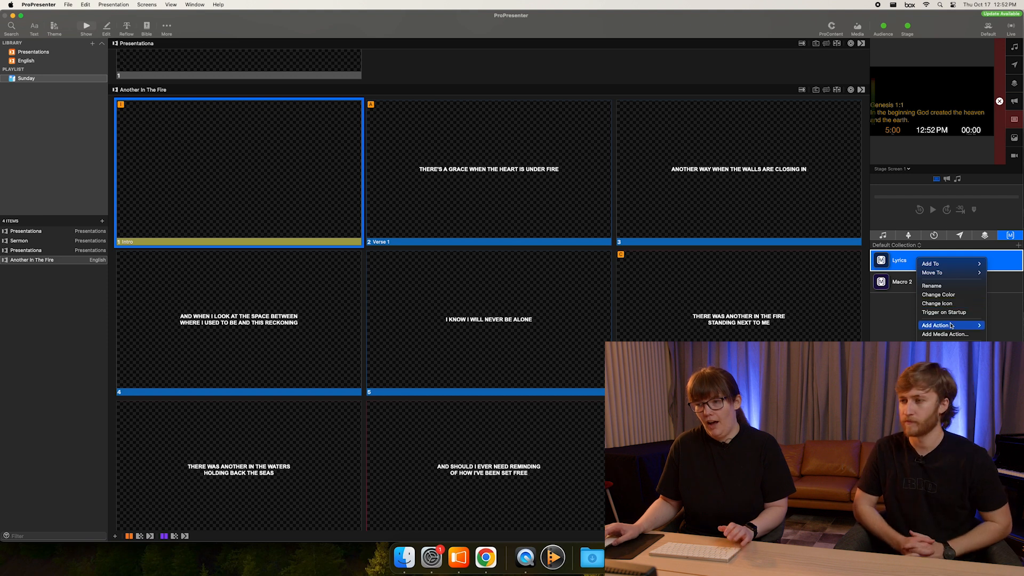
left_click(954, 295)
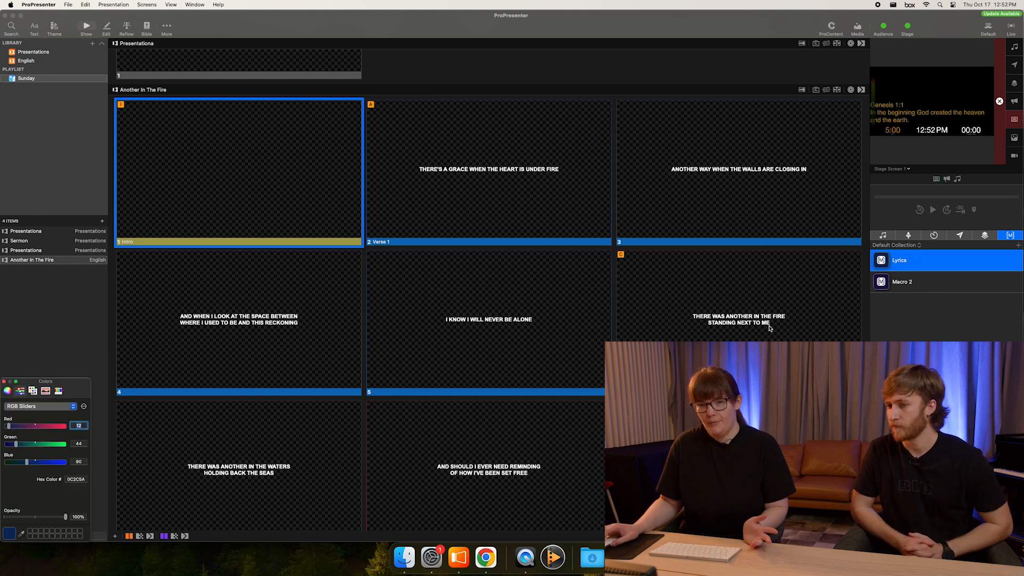
left_click(58, 390)
left_click(80, 433)
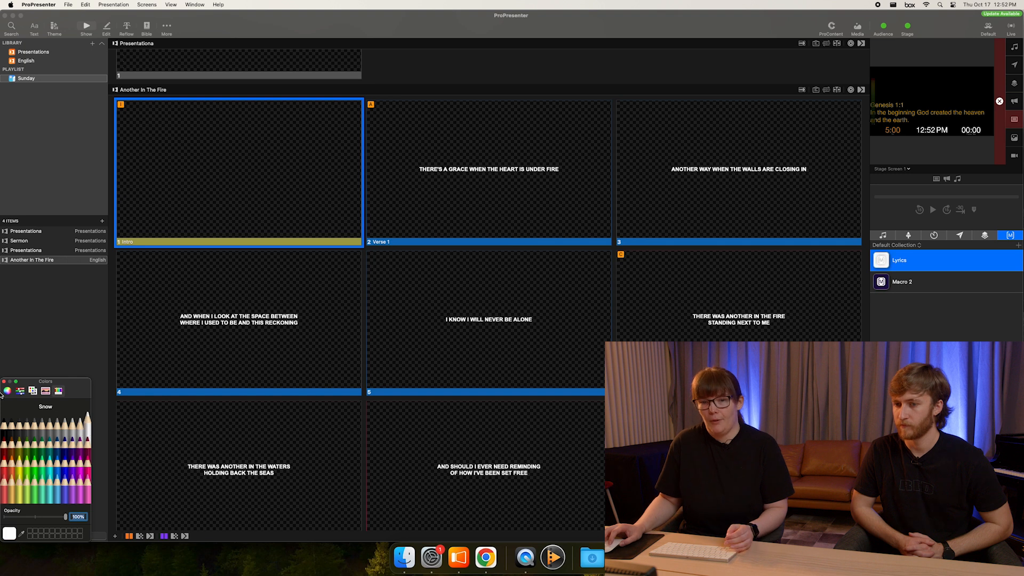
left_click(4, 381)
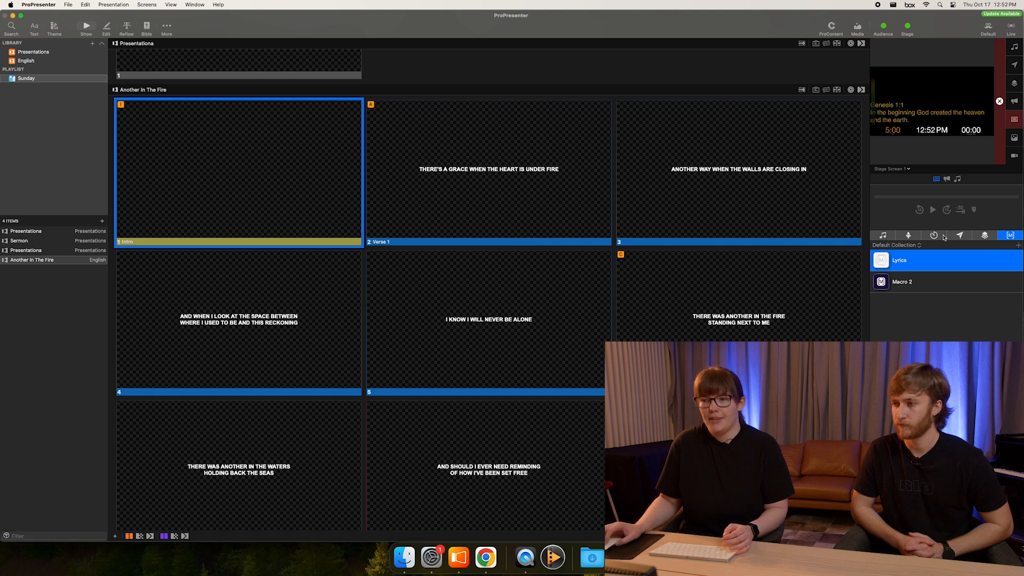
- Attach the Lyrics macro to the blank Intro slide and trigger that slide
left_click_drag(891, 264, 288, 203)
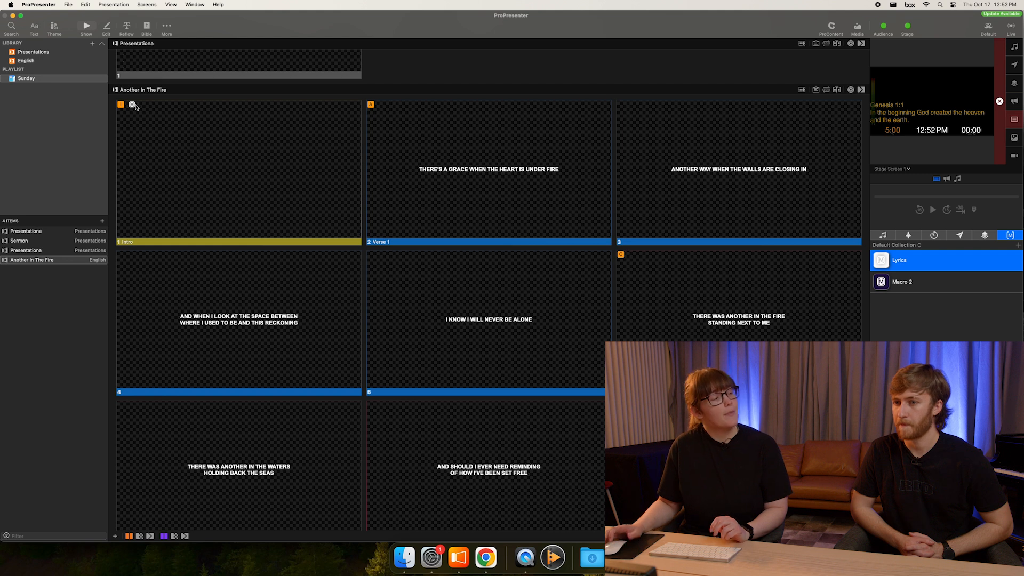
left_click(190, 128)
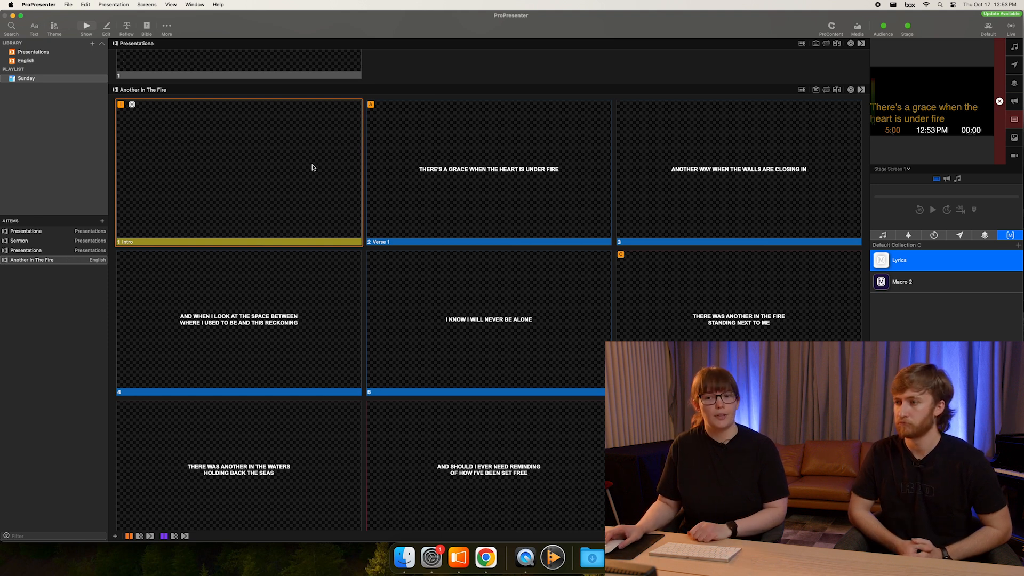
- Trigger the first Verse 1 slide and return the output to the blank Intro slide
scroll(310, 193, "up", 2)
scroll(320, 182, "down", 3)
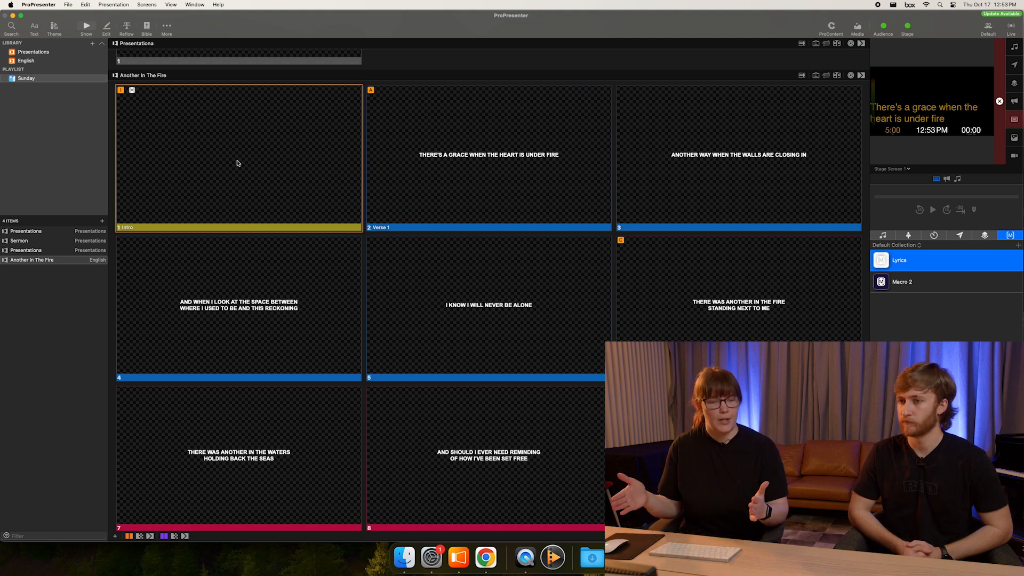
left_click(486, 203)
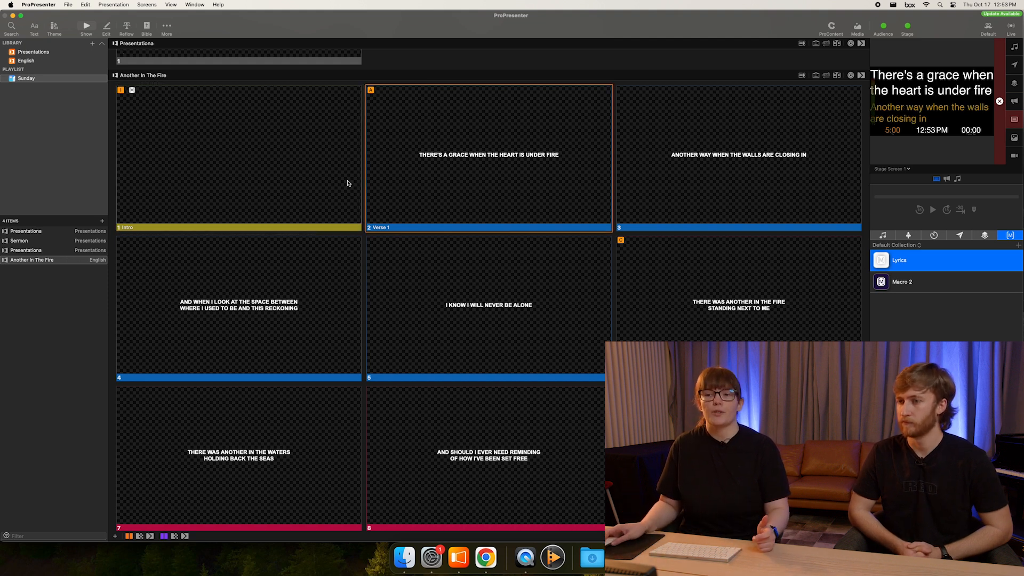
left_click(267, 168)
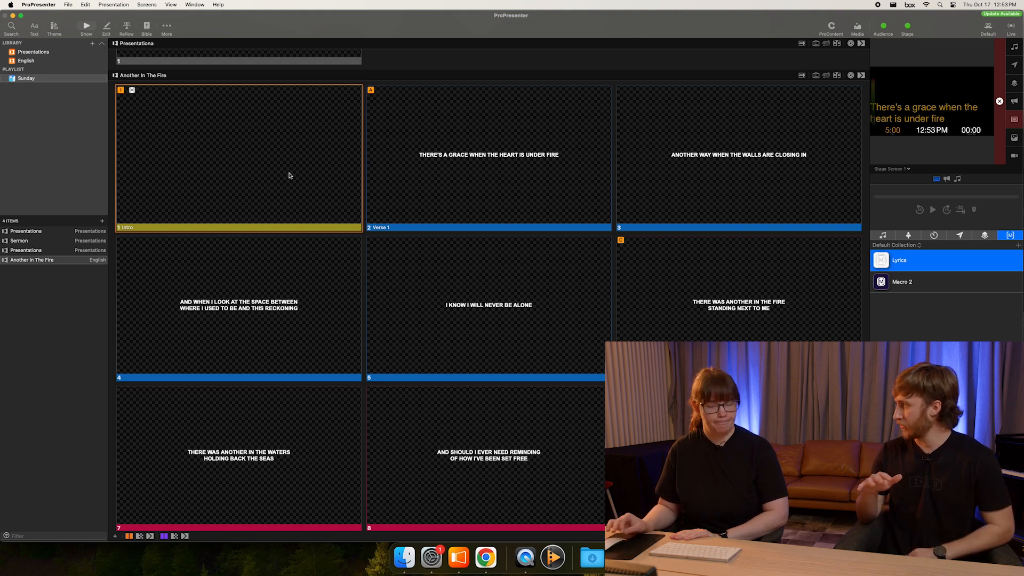
- Add a Clear action to the Lyrics macro in the Default Collection
right_click(917, 262)
mouse_move(938, 328)
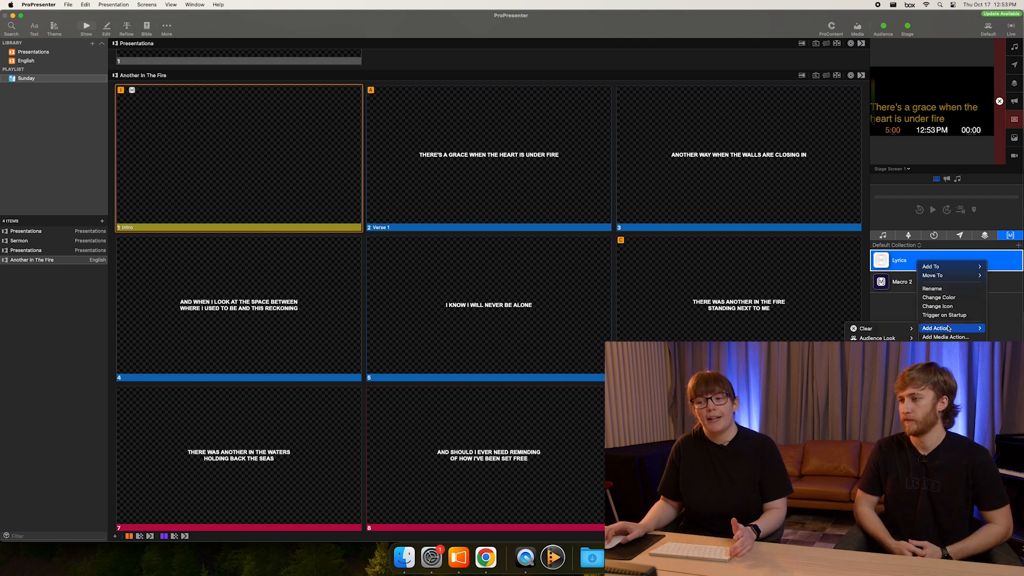
mouse_move(900, 329)
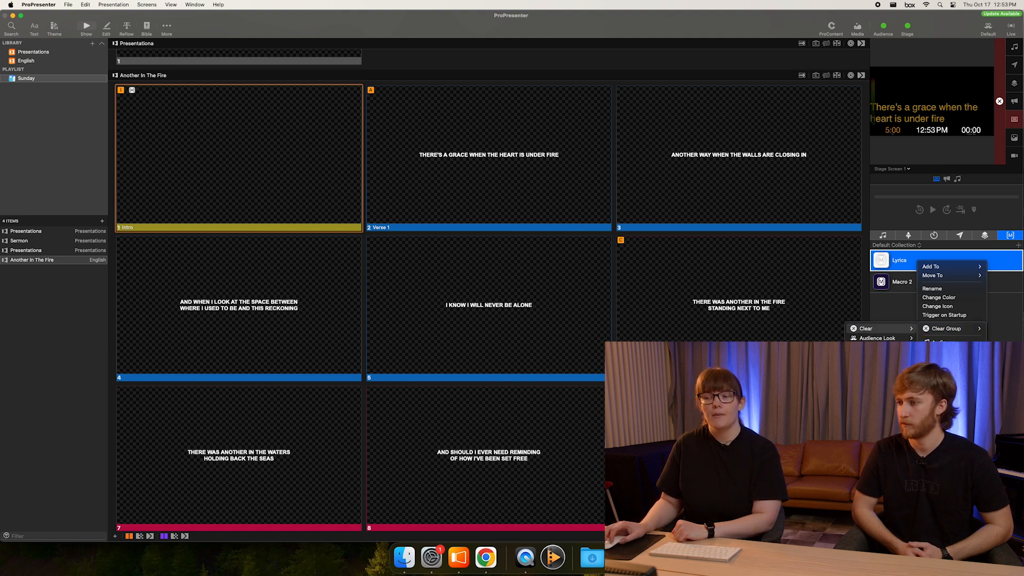
left_click(940, 390)
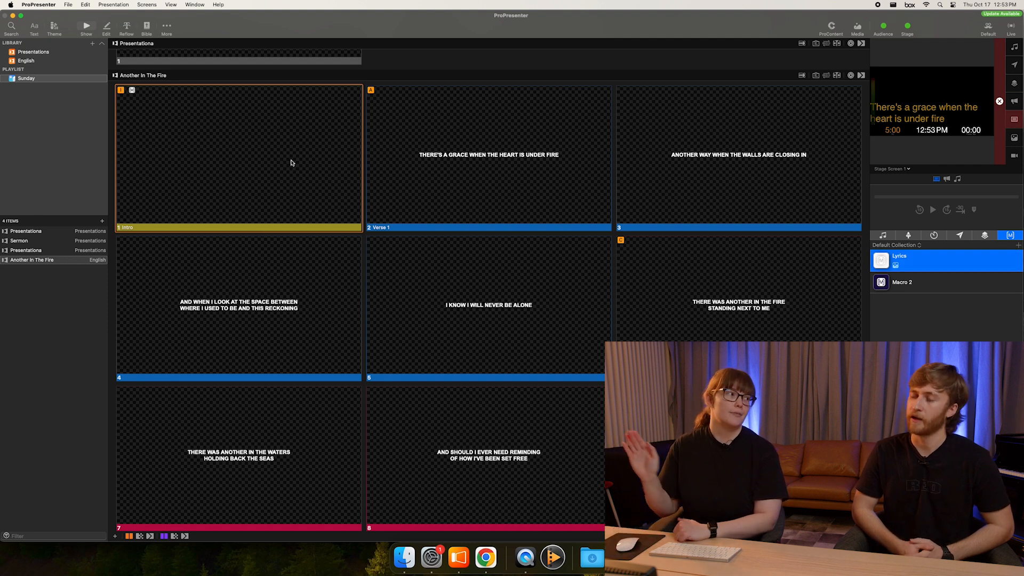
scroll(292, 162, "up", 3)
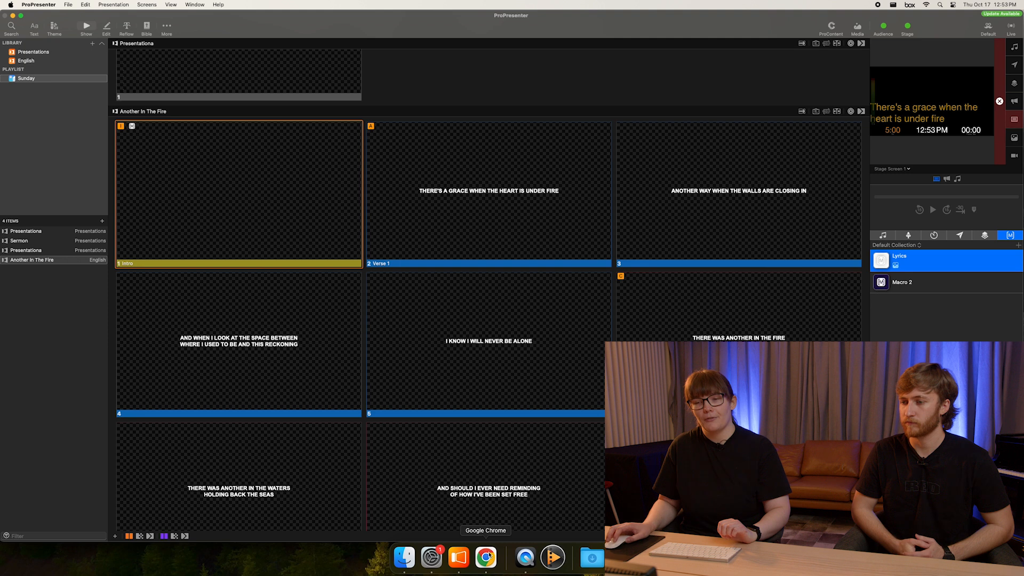
- Switch to Google Chrome and search the web for firm foundation lyrics
left_click(486, 557)
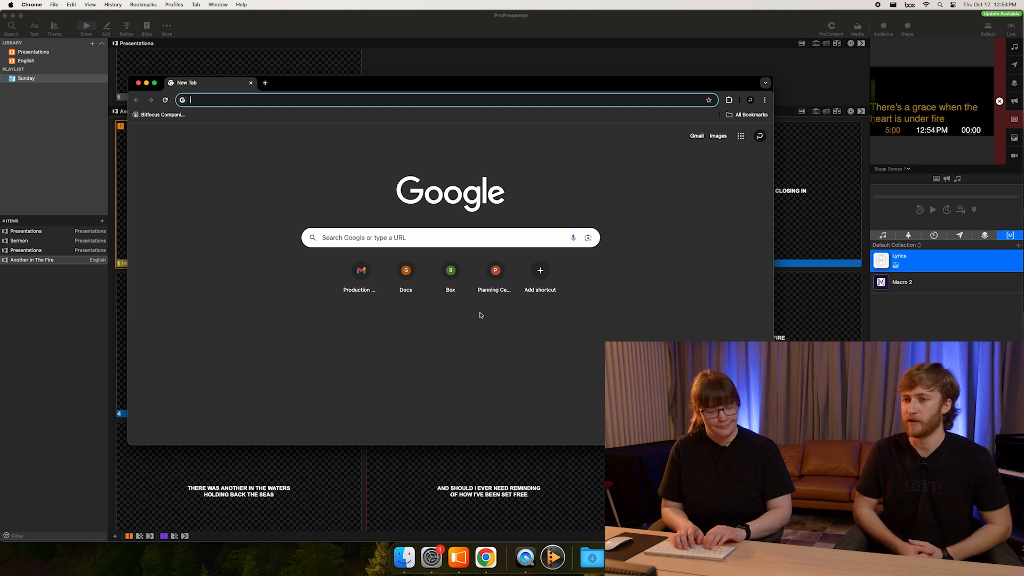
type("Firm foubd")
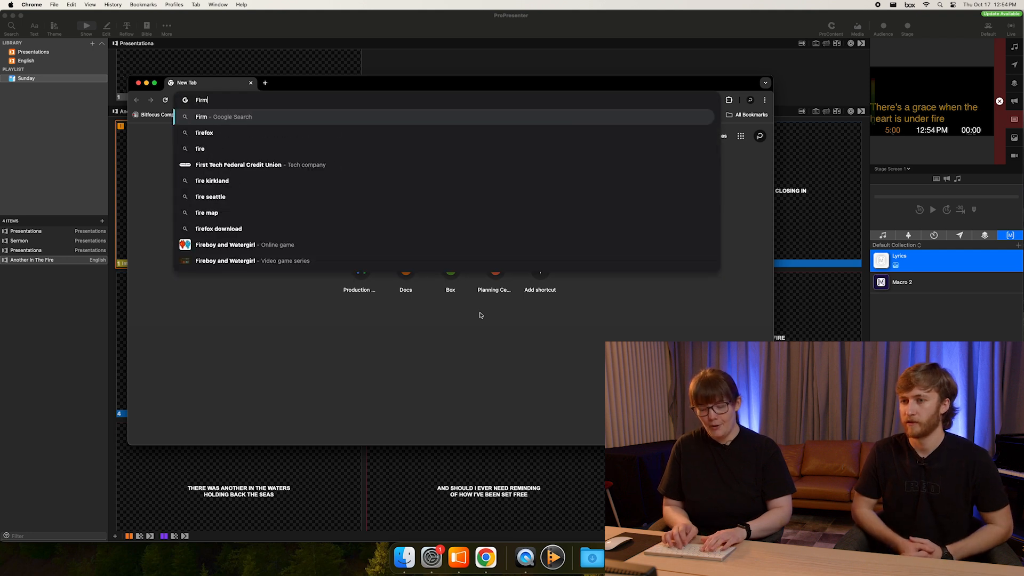
key("BackSpace")
key("BackSpace")
key("BackSpace")
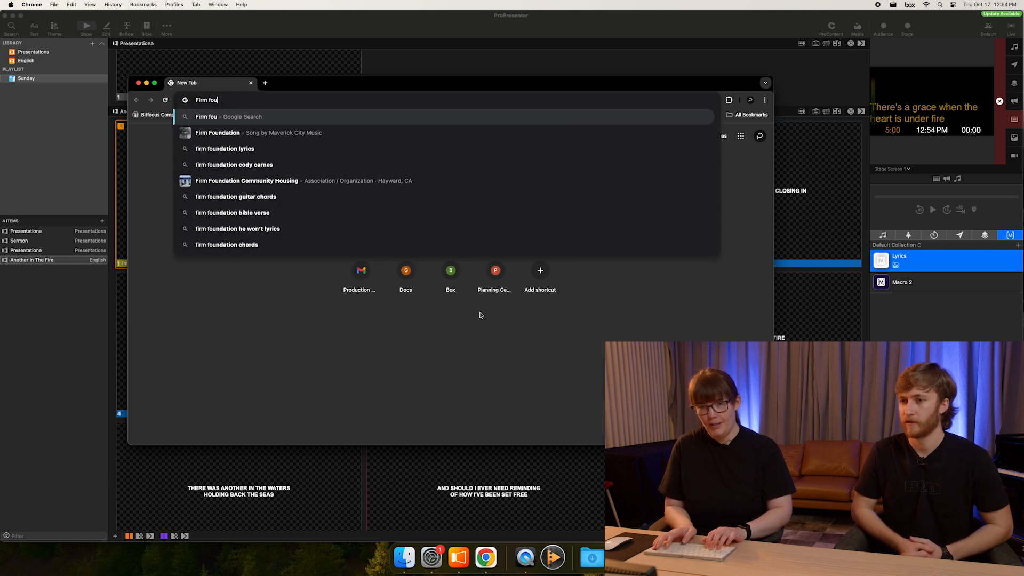
type("undation")
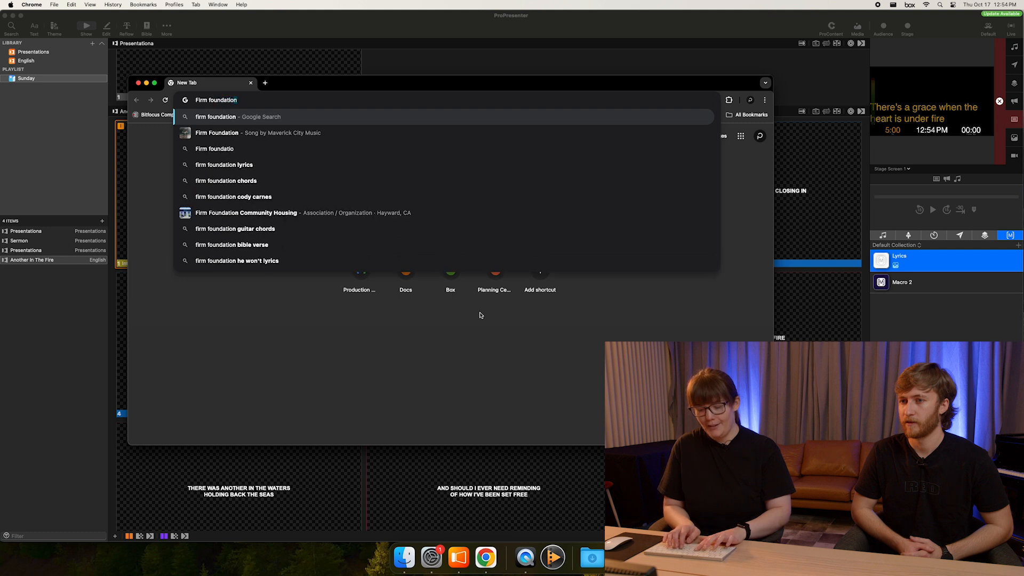
key("Return")
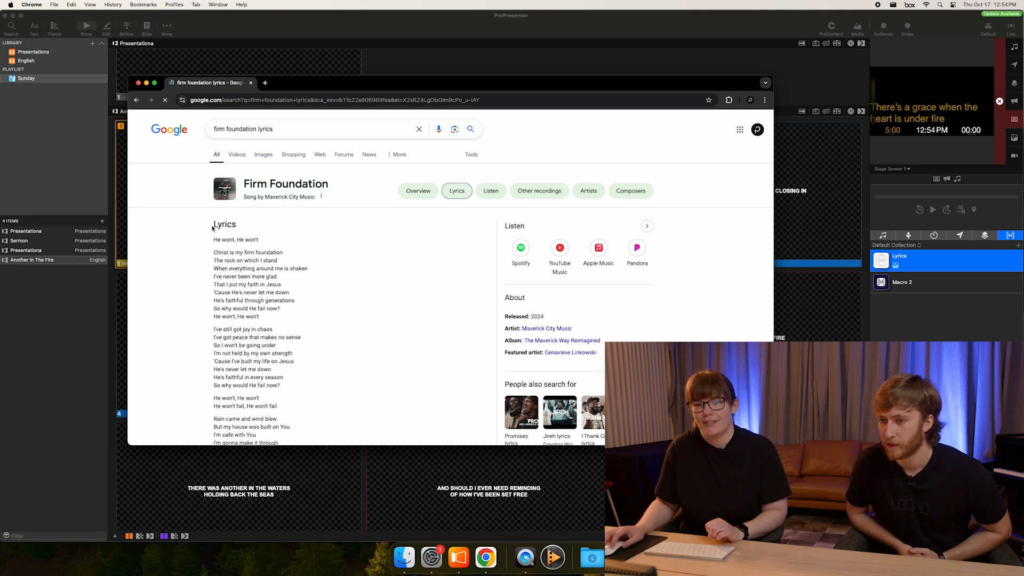
- Open the MultiTracks.com page for Firm Foundation (He Won't), expand its full lyrics and select them all
left_click_drag(210, 241, 261, 269)
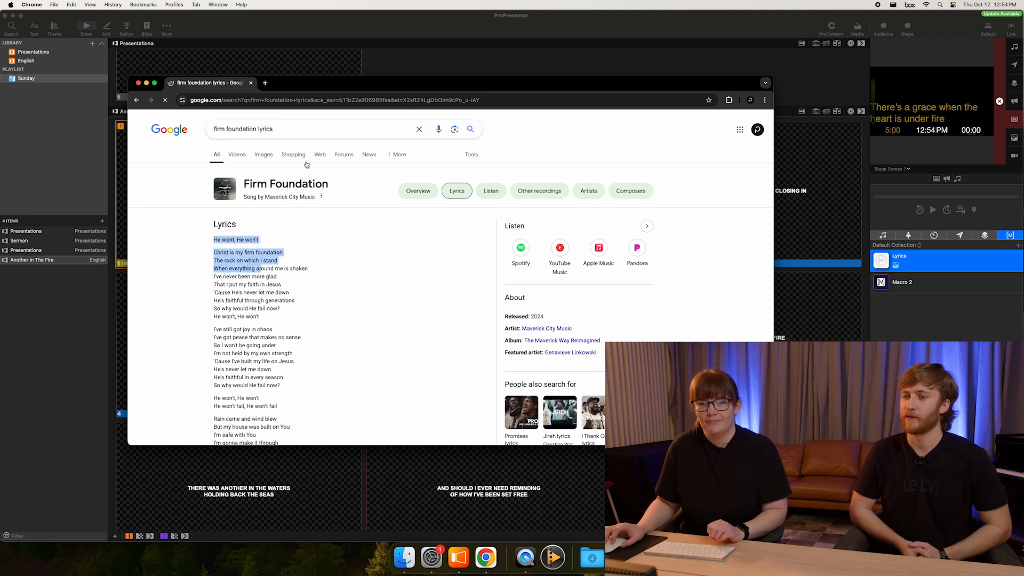
scroll(297, 204, "down", 5)
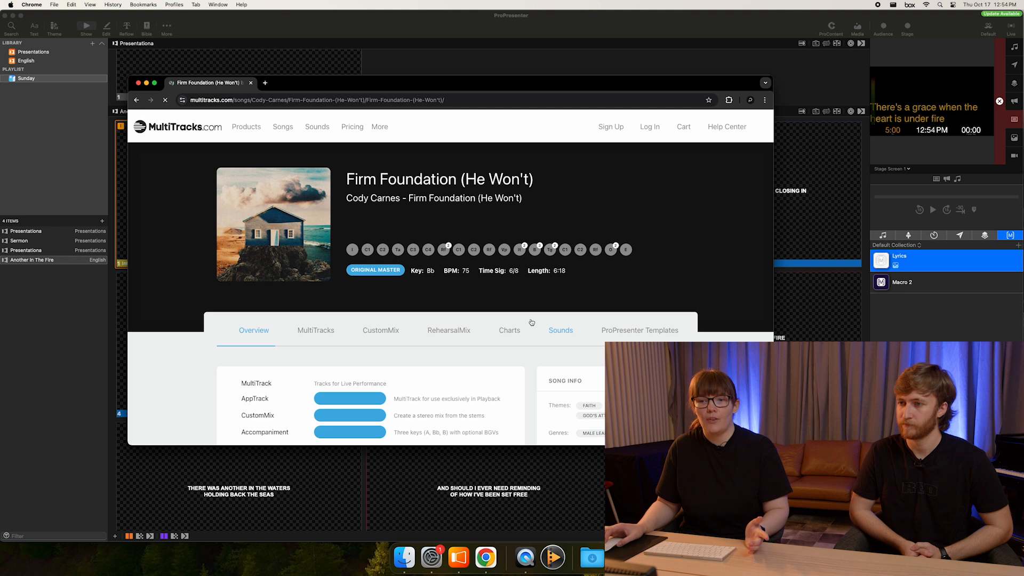
scroll(480, 309, "down", 10)
scroll(583, 340, "down", 2)
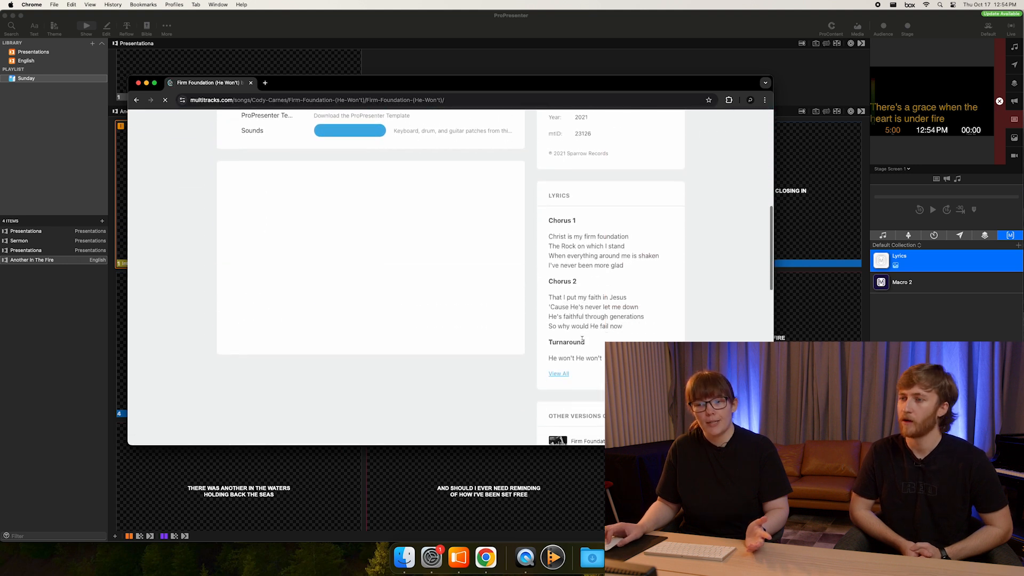
left_click(560, 371)
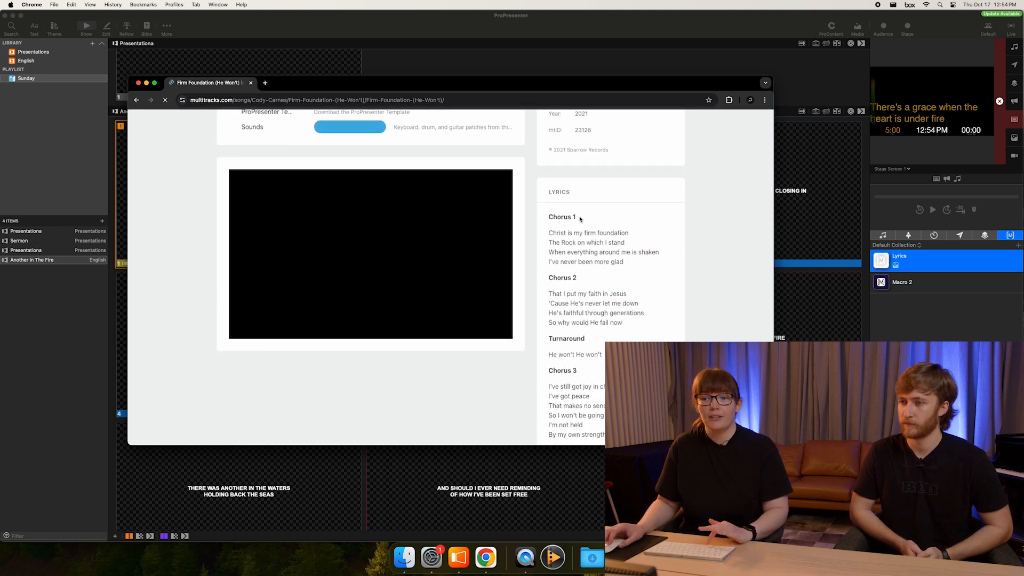
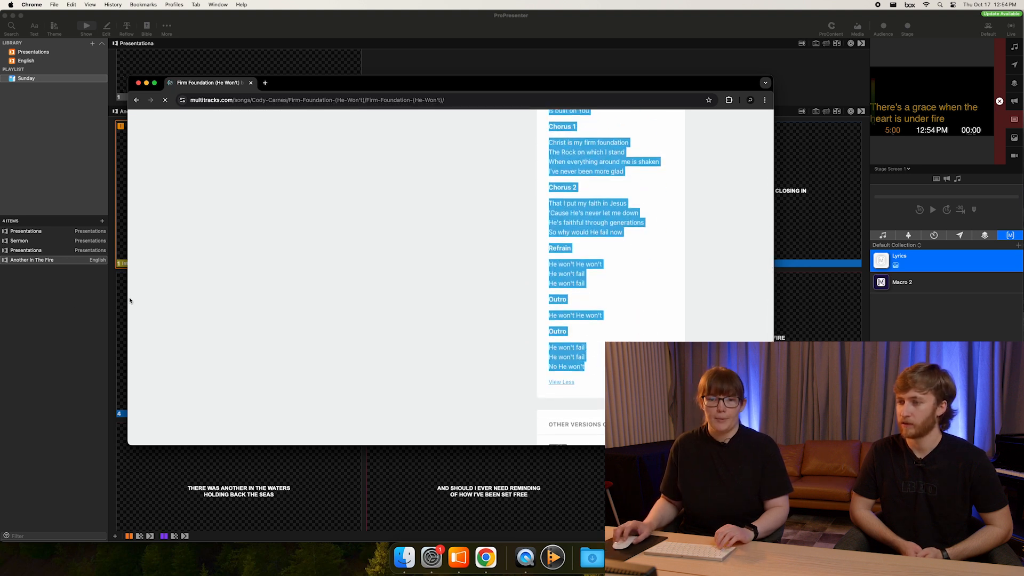
- Switch back to ProPresenter and start a new presentation named Firm Foundation with the Lyrics theme
left_click(70, 301)
key("super+n")
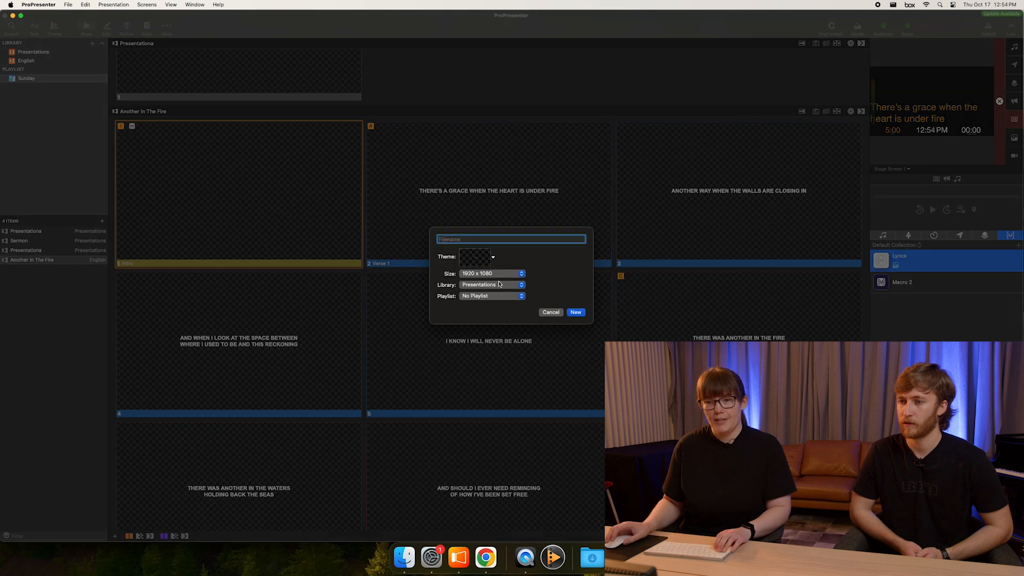
left_click(491, 258)
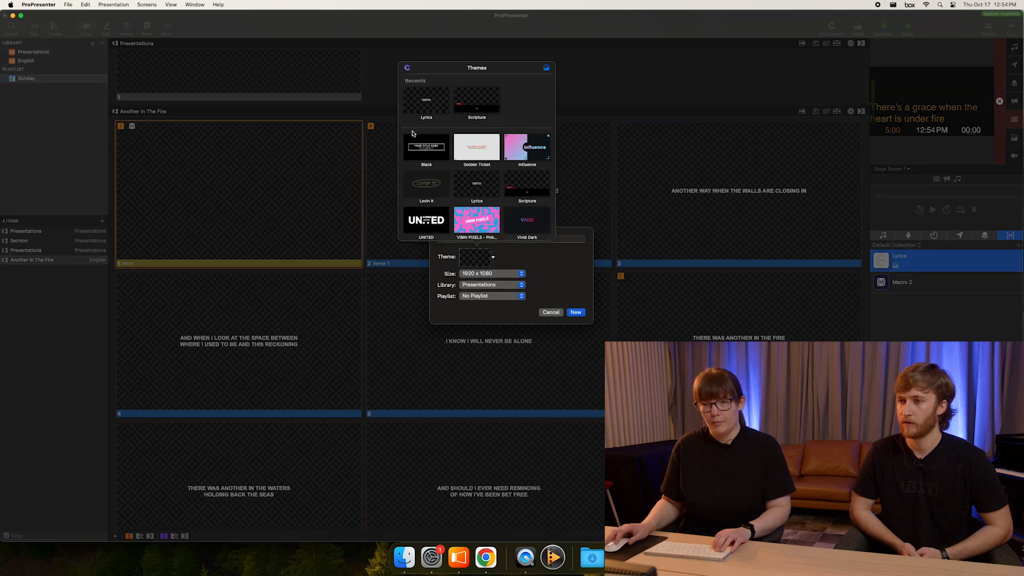
left_click(428, 116)
left_click(436, 97)
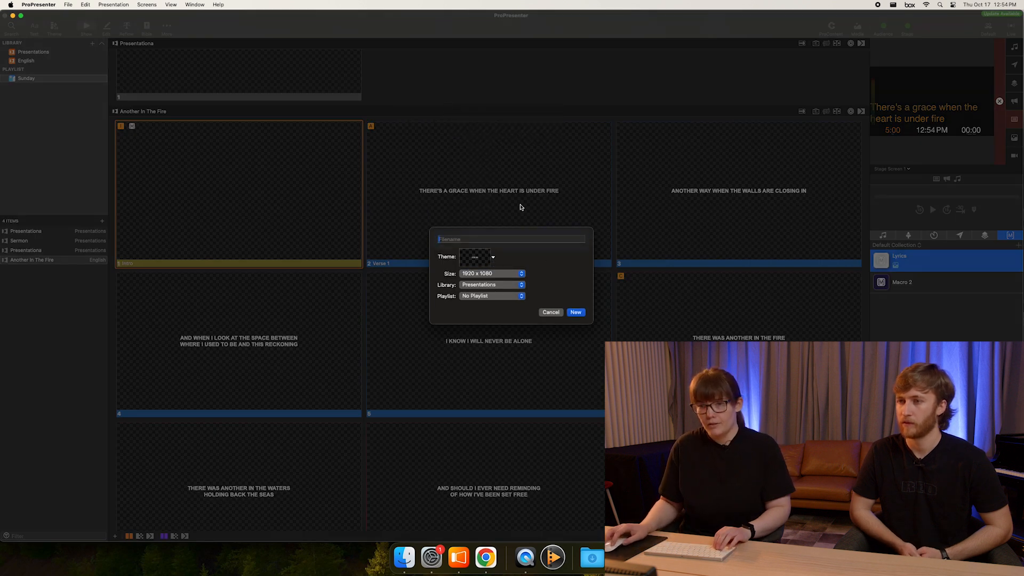
type("Firm F")
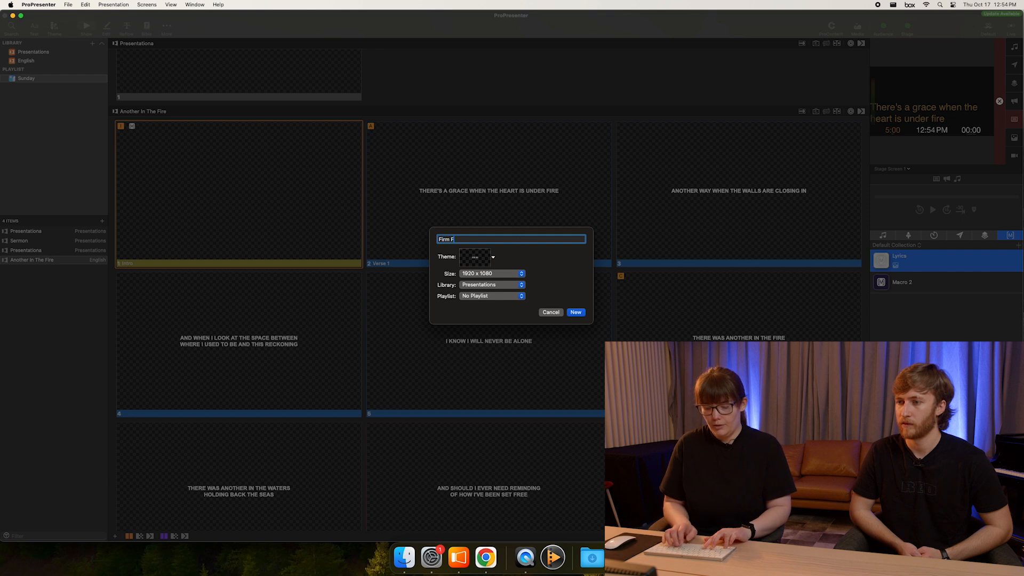
type("oundation")
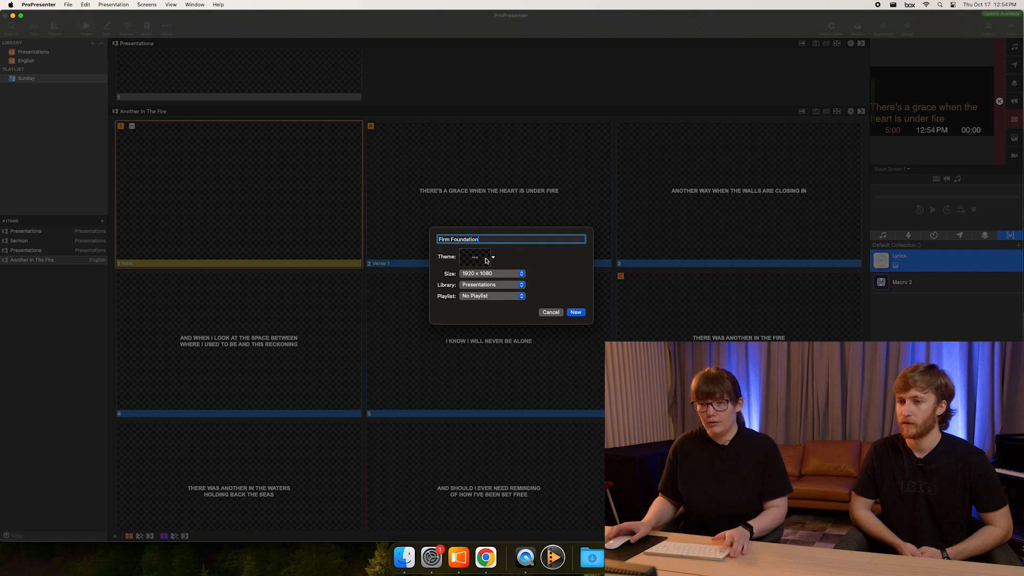
- Set the new presentation's library to English and its playlist to Sunday, and create it
left_click(496, 285)
left_click(496, 295)
left_click(504, 296)
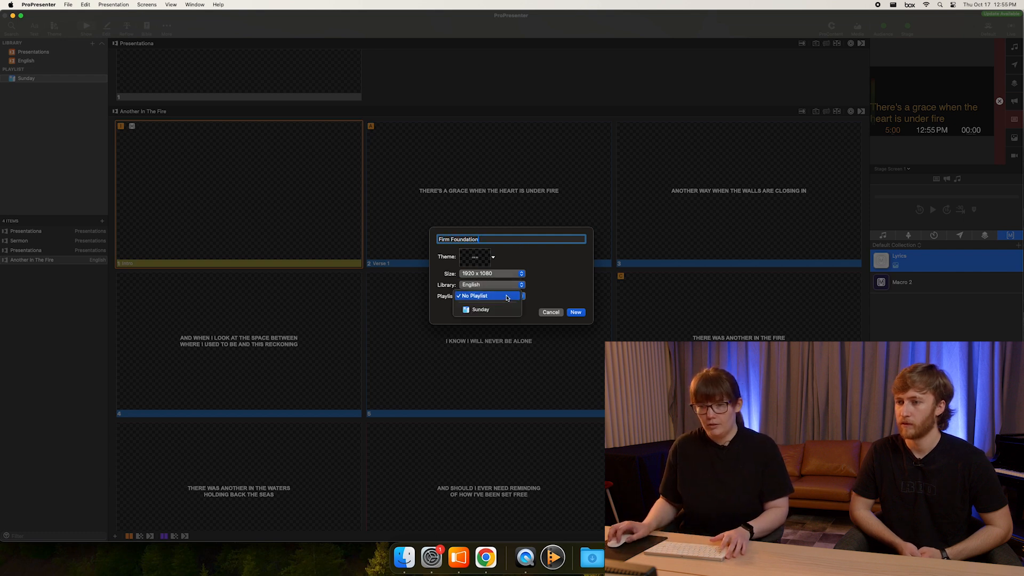
left_click(504, 310)
left_click(576, 312)
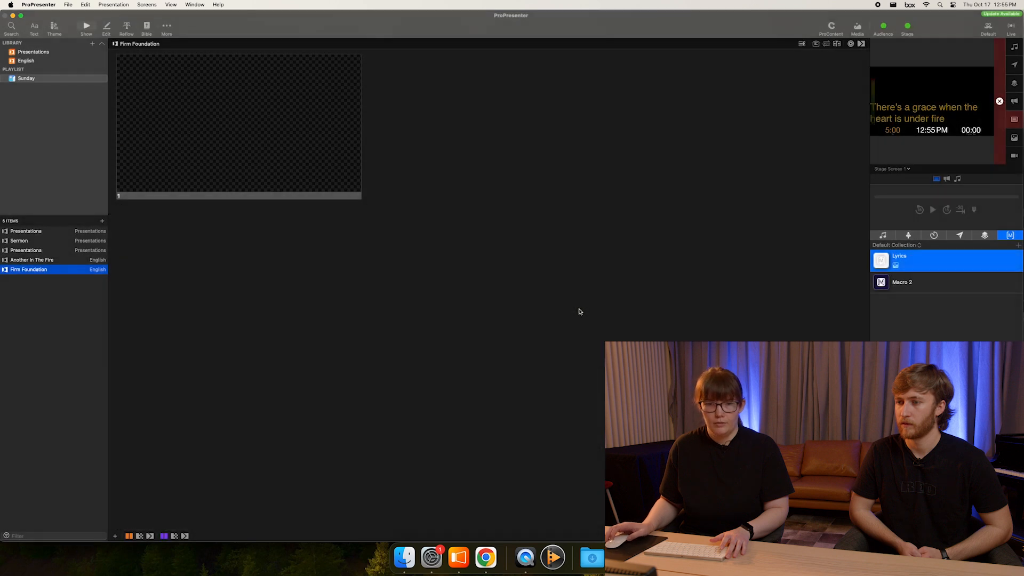
- Duplicate the blank first slide of the Firm Foundation presentation
left_click(315, 103)
key("super+d")
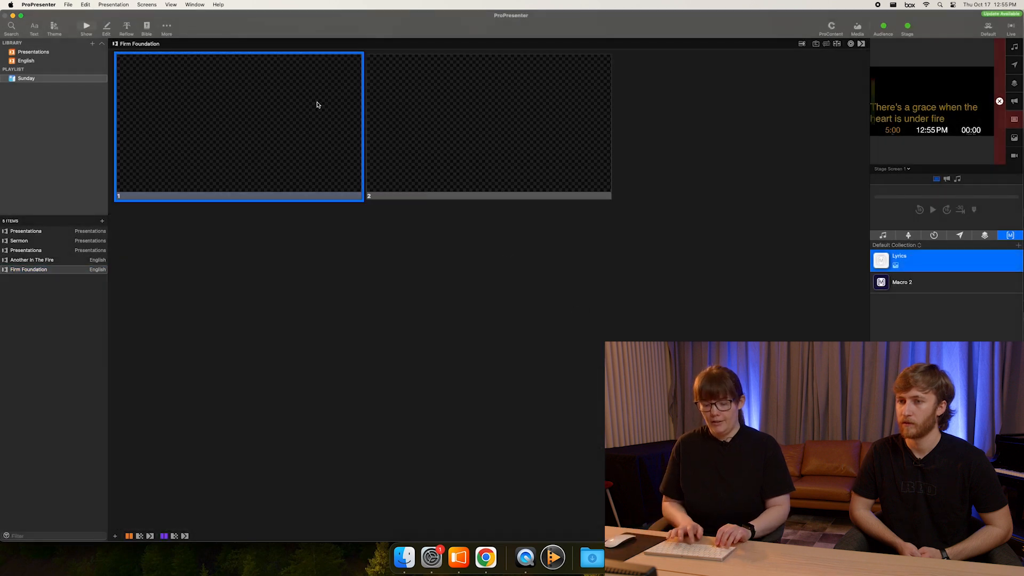
- Open the Firm Foundation presentation in the Reflow Editor and paste the copied lyrics into slide 2, matching the style
left_click(127, 27)
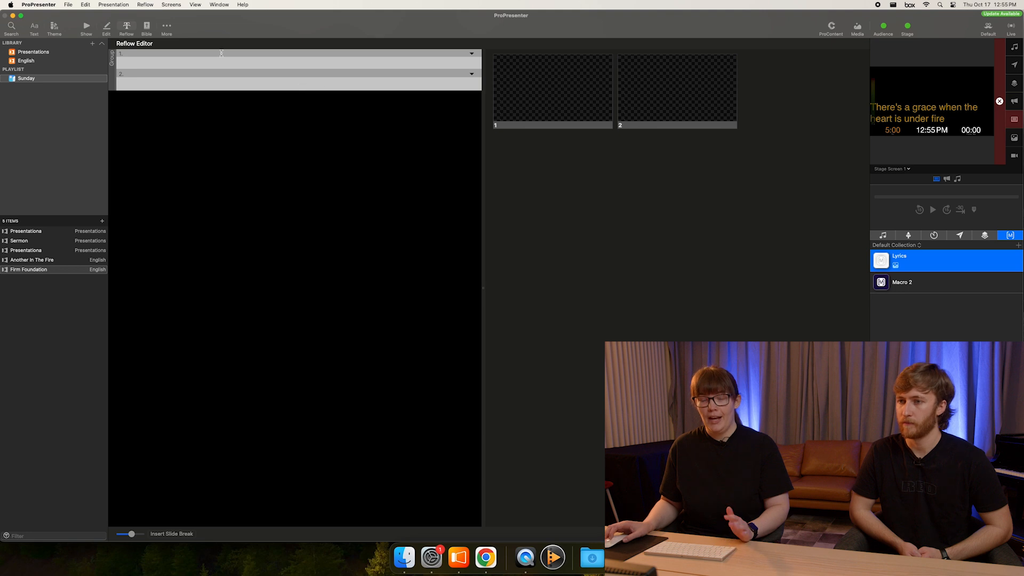
left_click(66, 5)
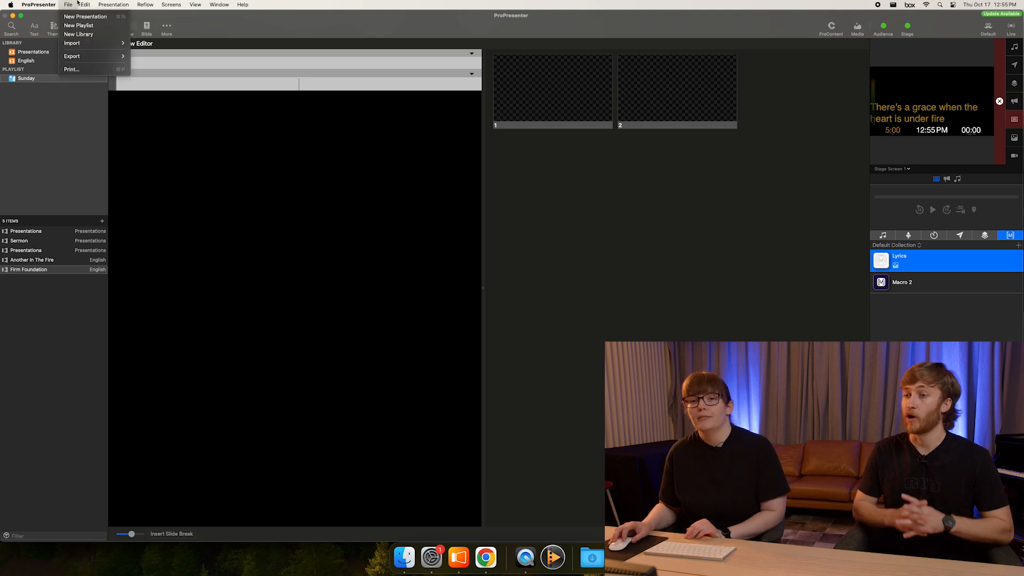
mouse_move(85, 4)
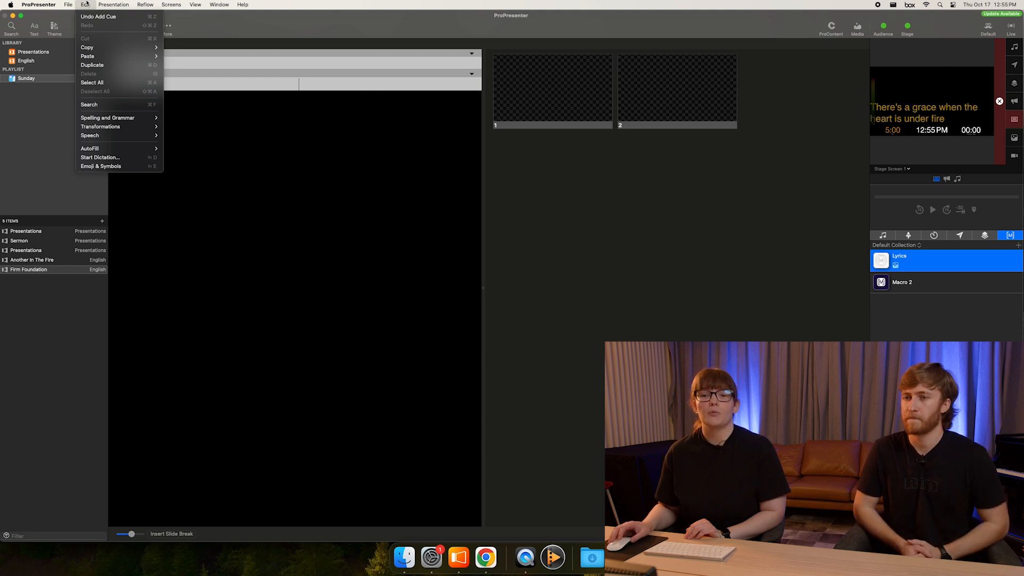
mouse_move(108, 58)
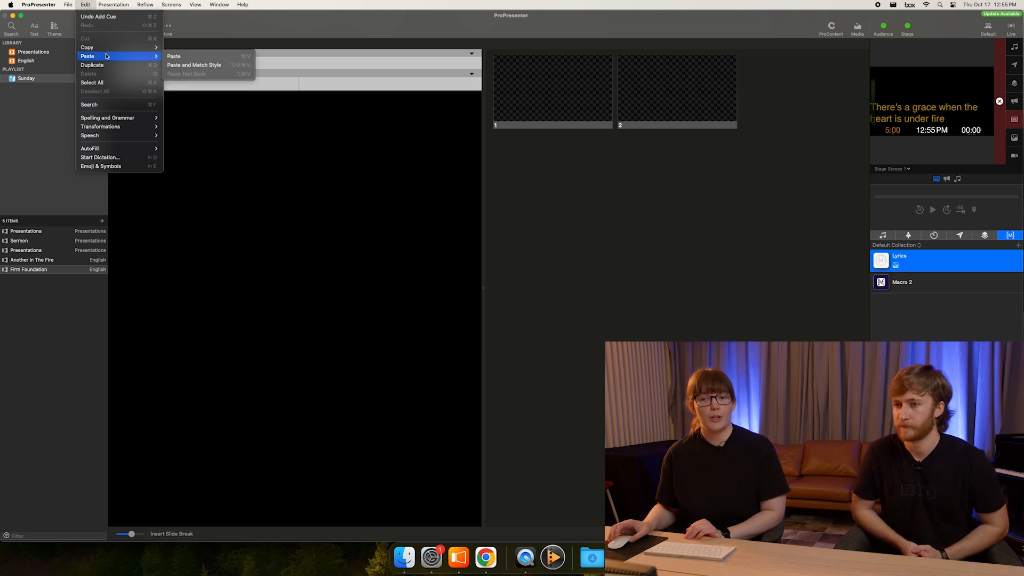
left_click(239, 65)
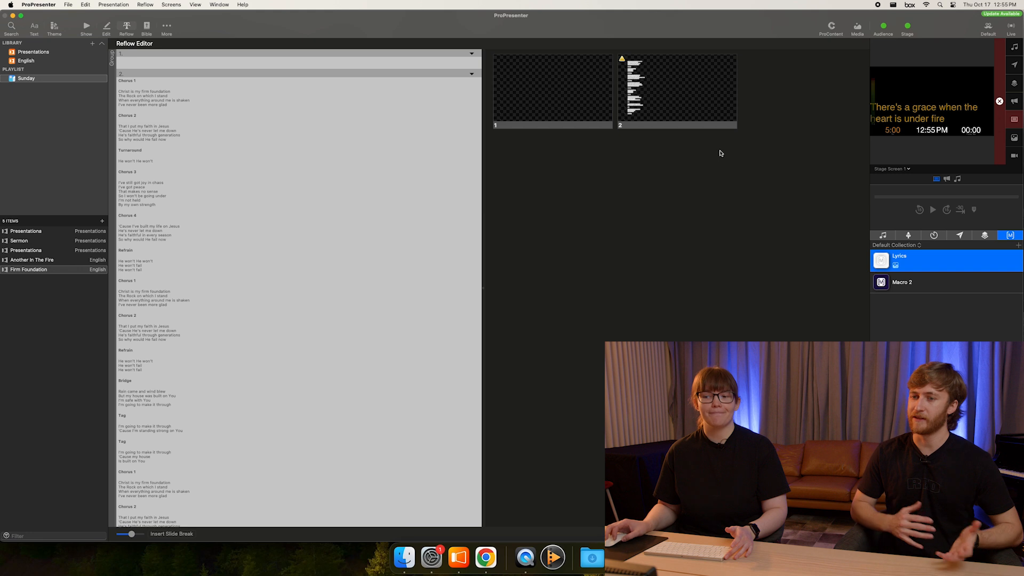
- Enlarge the slide previews and undo the lyrics paste on slide 2, retrying the paste once and undoing that too
left_click_drag(851, 534, 861, 534)
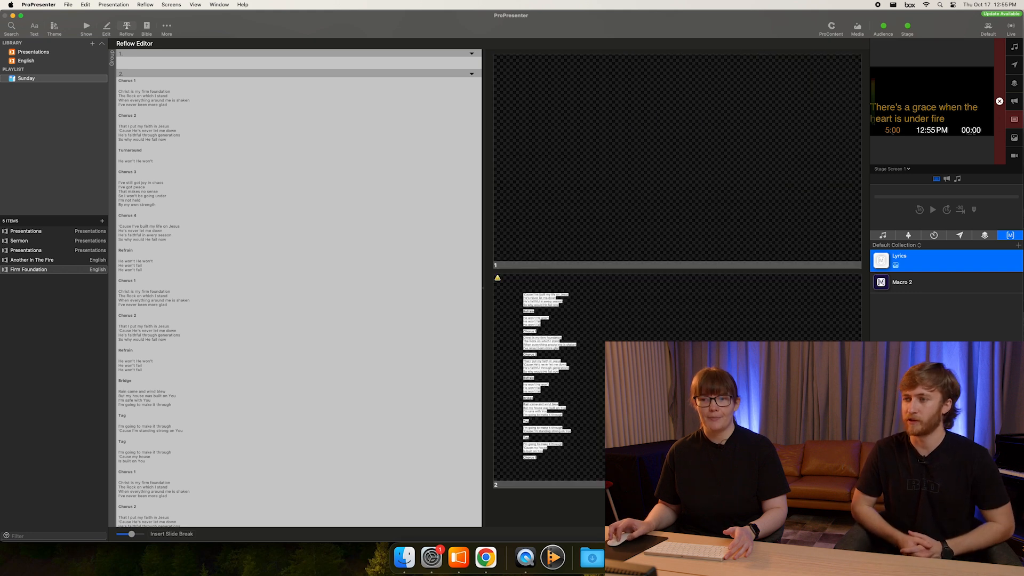
key("super+z")
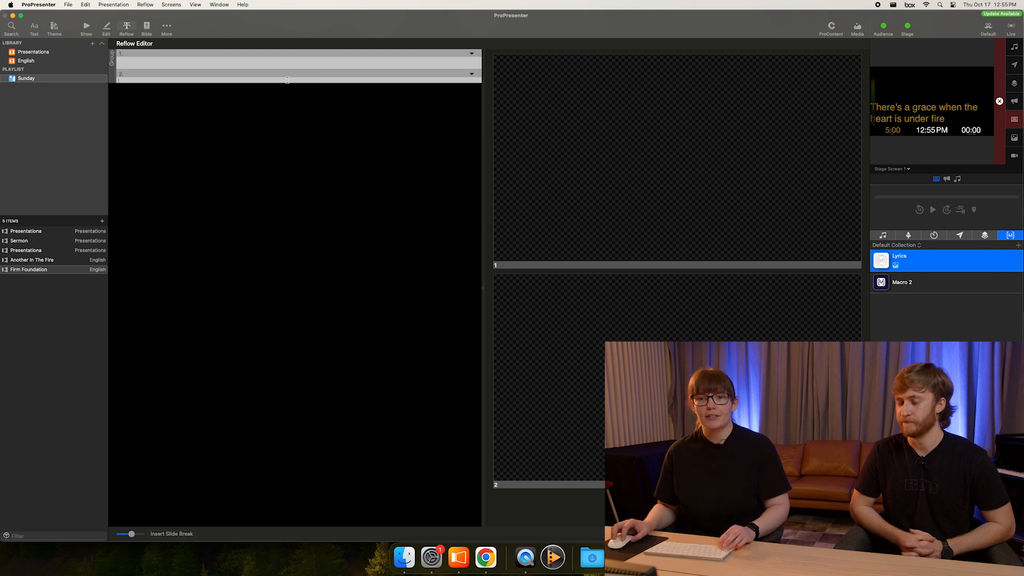
key("super+v")
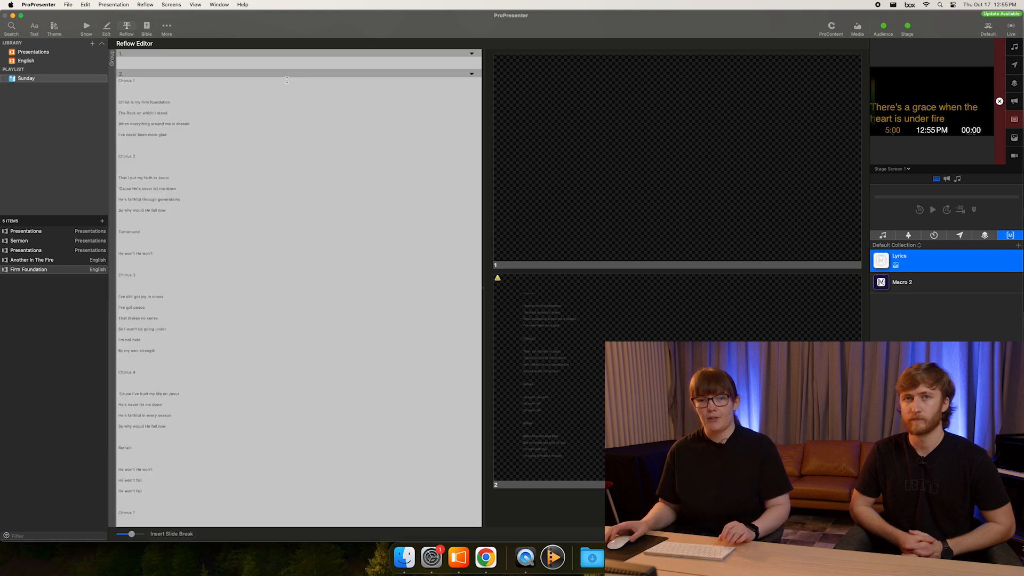
key("super+z")
- Apply a theme to the empty slide 2 and paste the copied lyrics into it
right_click(587, 305)
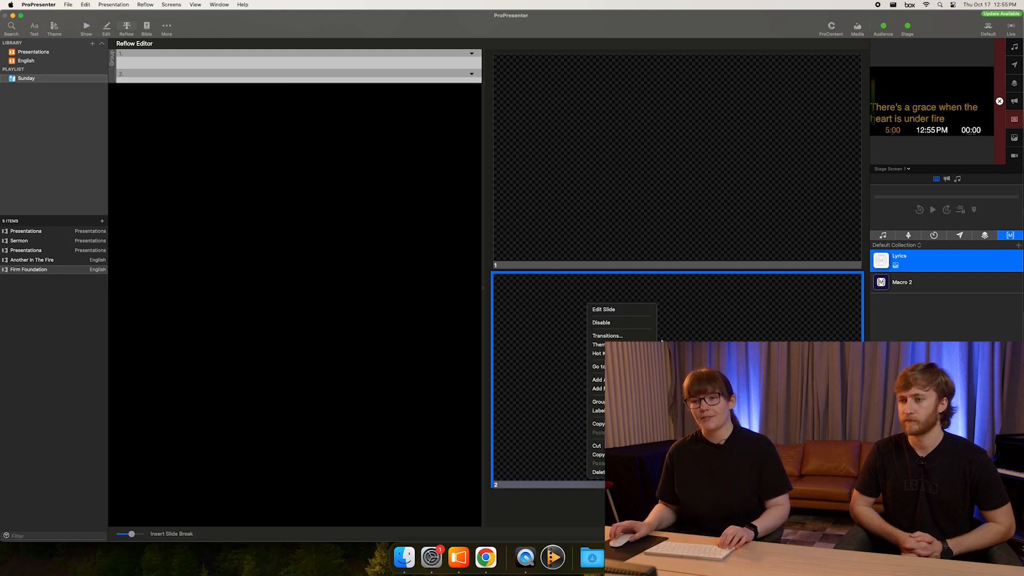
mouse_move(597, 344)
mouse_move(736, 219)
left_click(823, 222)
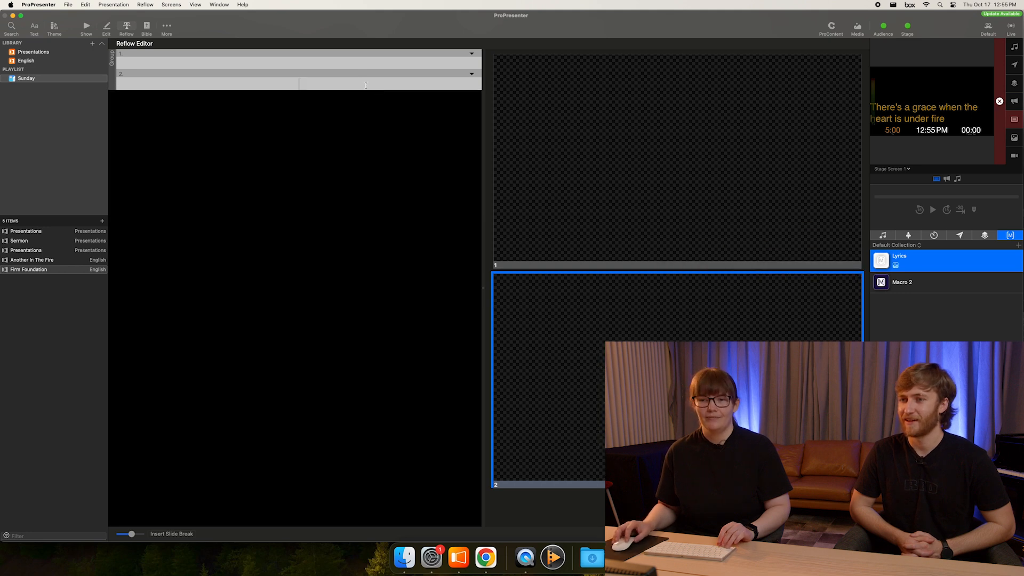
key("super+v")
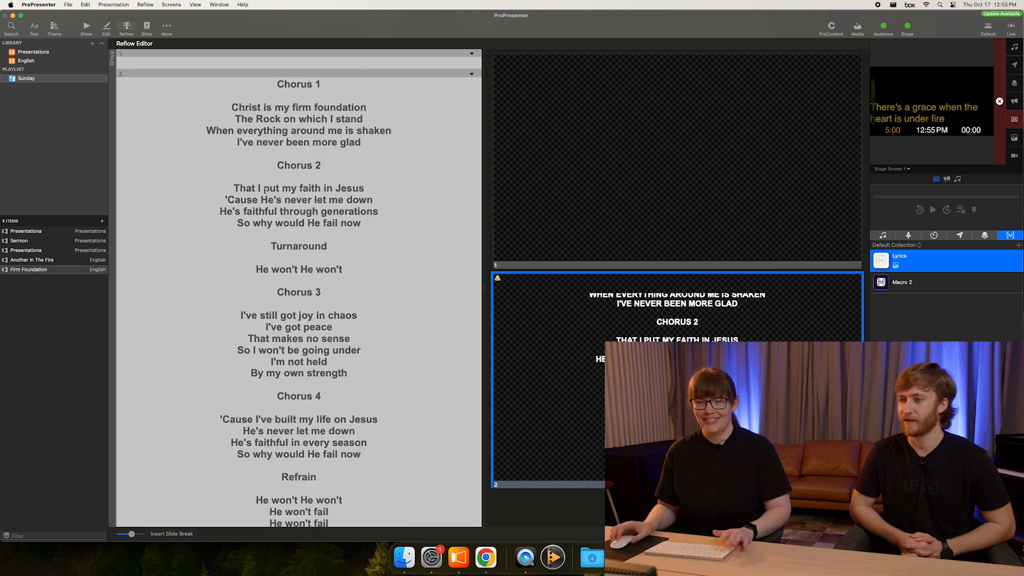
left_click(85, 4)
mouse_move(158, 57)
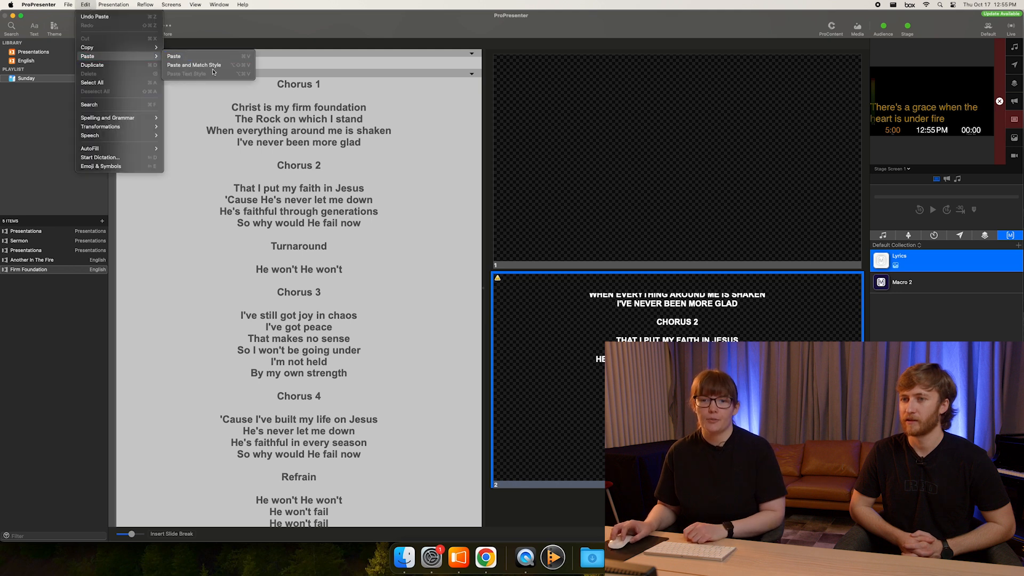
left_click(338, 120)
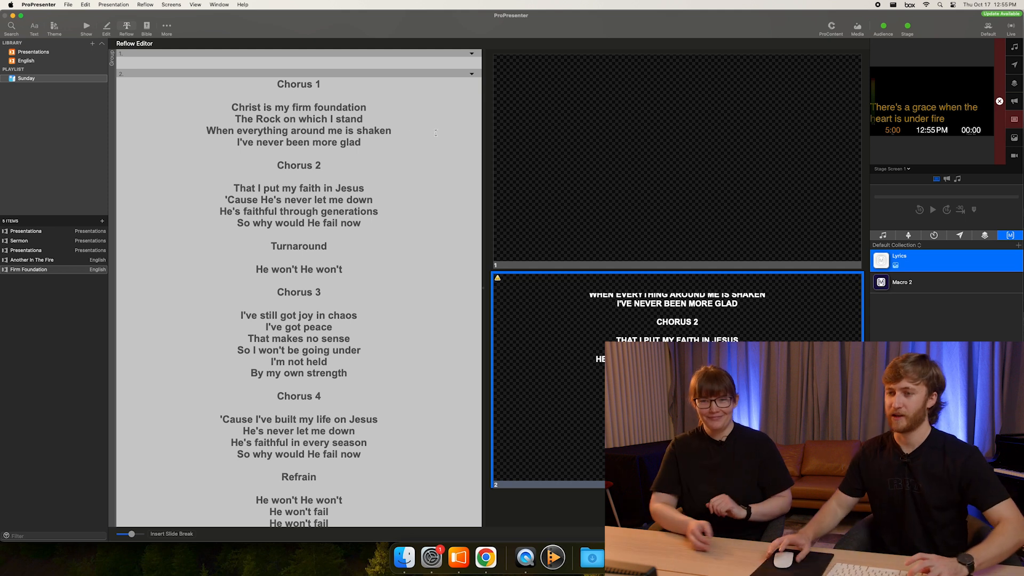
- Delete the "Chorus 1" heading and the blank line above "Christ is my firm foundation" on slide 2
left_click_drag(322, 85, 251, 87)
key("BackSpace")
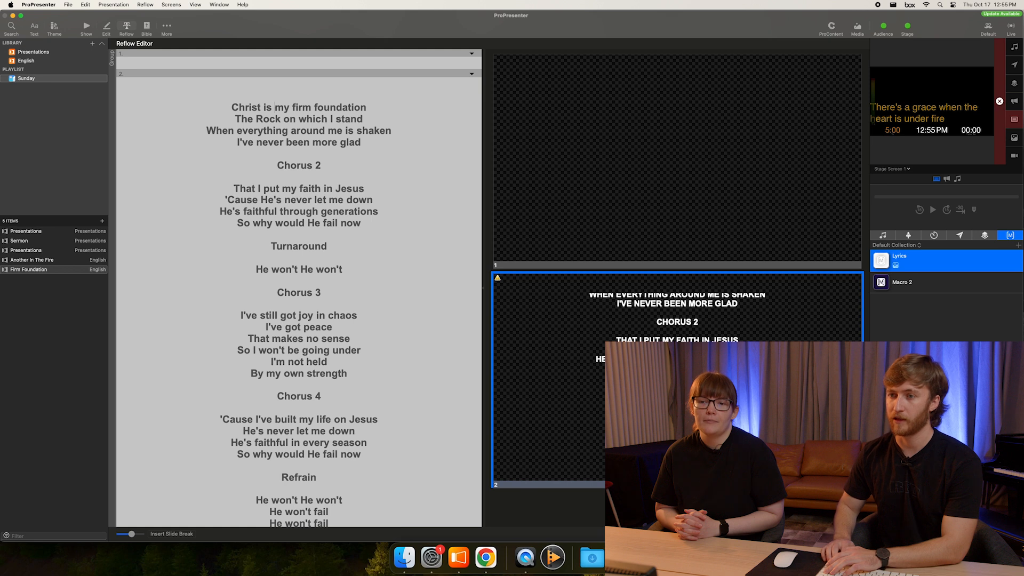
key("BackSpace")
key("BackSpace")
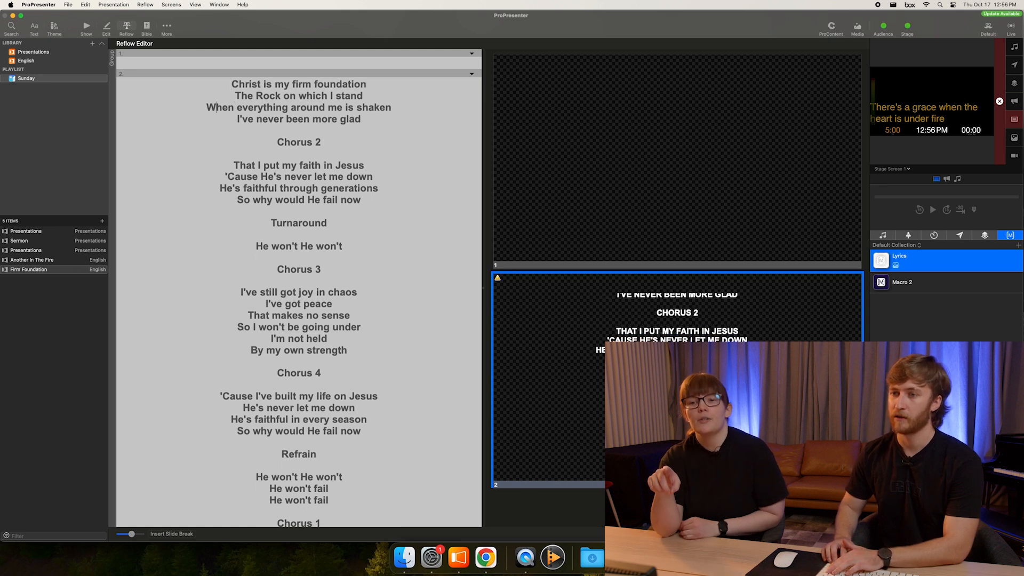
- Assign slide 2 to the Chorus 1 group and insert a slide break after "The Rock on which I stand"
key("Down")
key("super+Right")
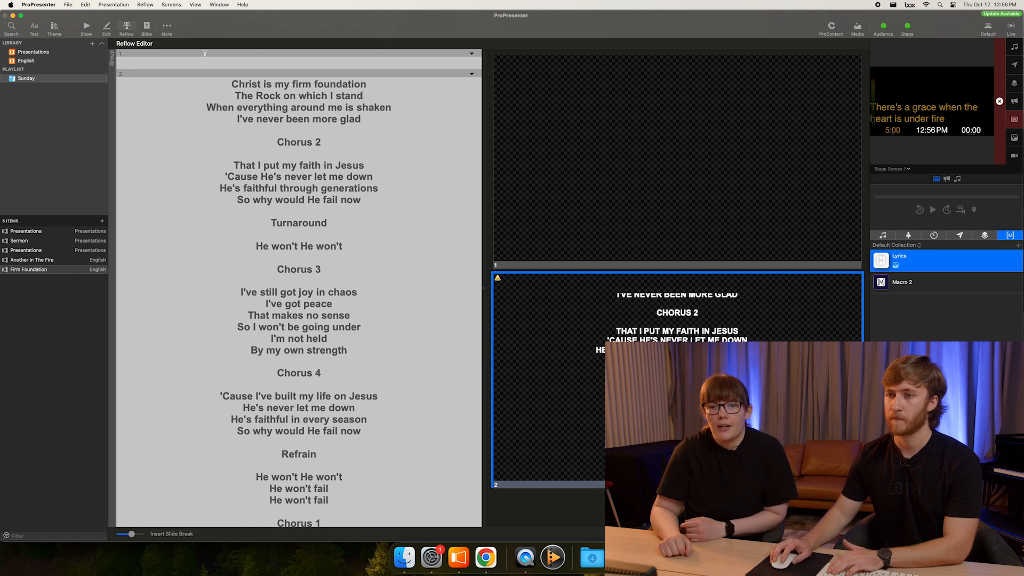
left_click(472, 74)
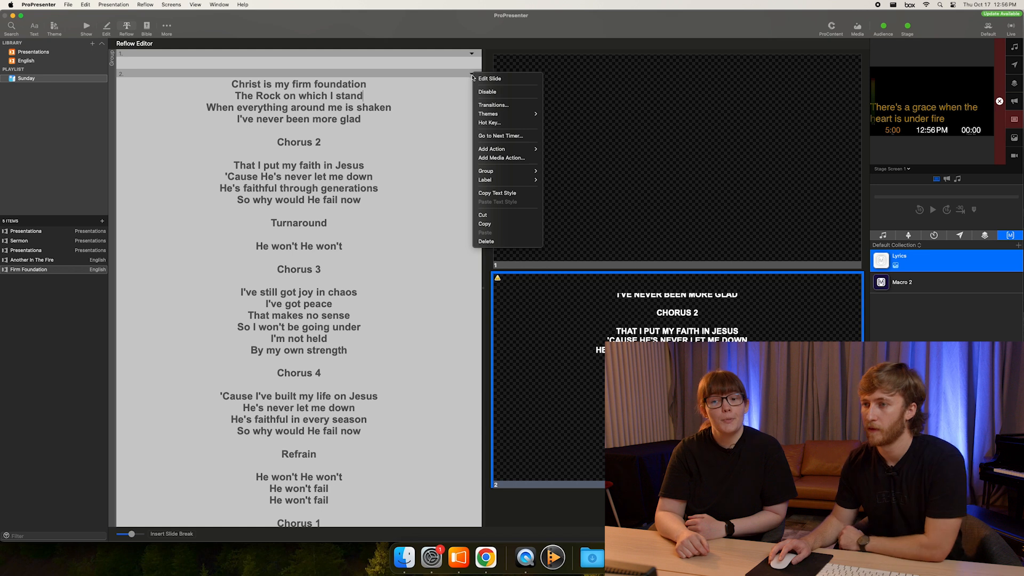
mouse_move(493, 172)
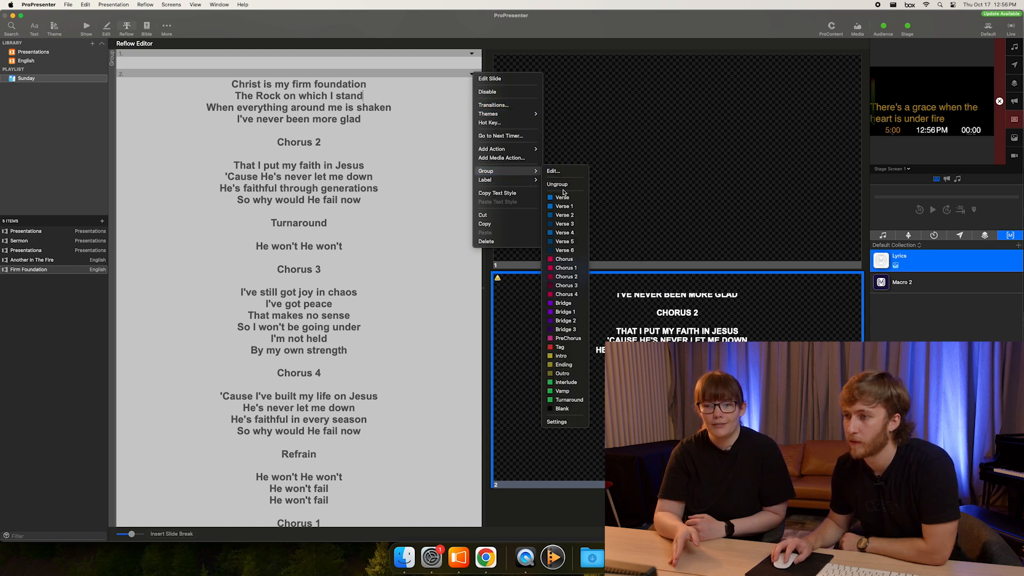
left_click(568, 268)
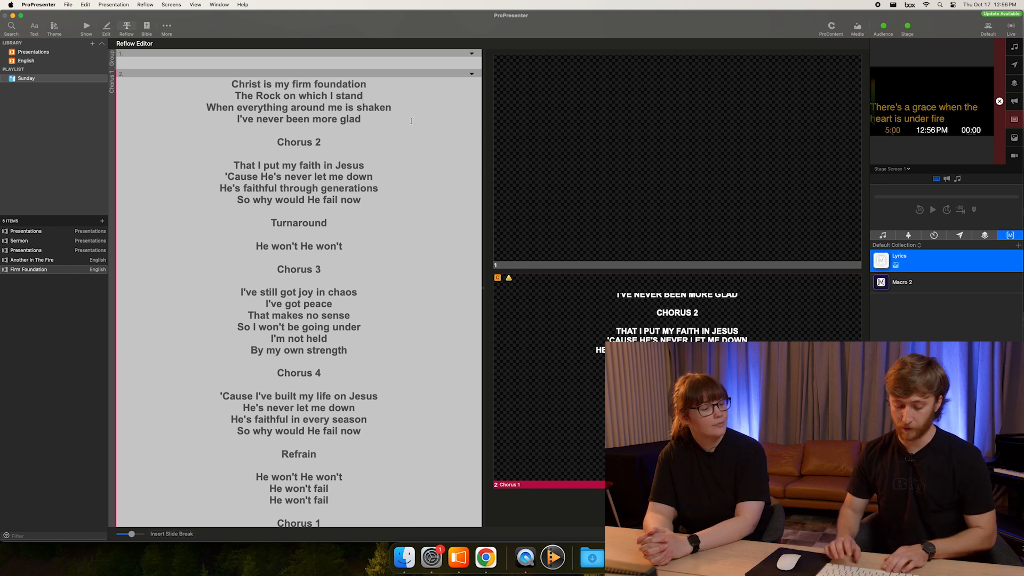
key("super+Return")
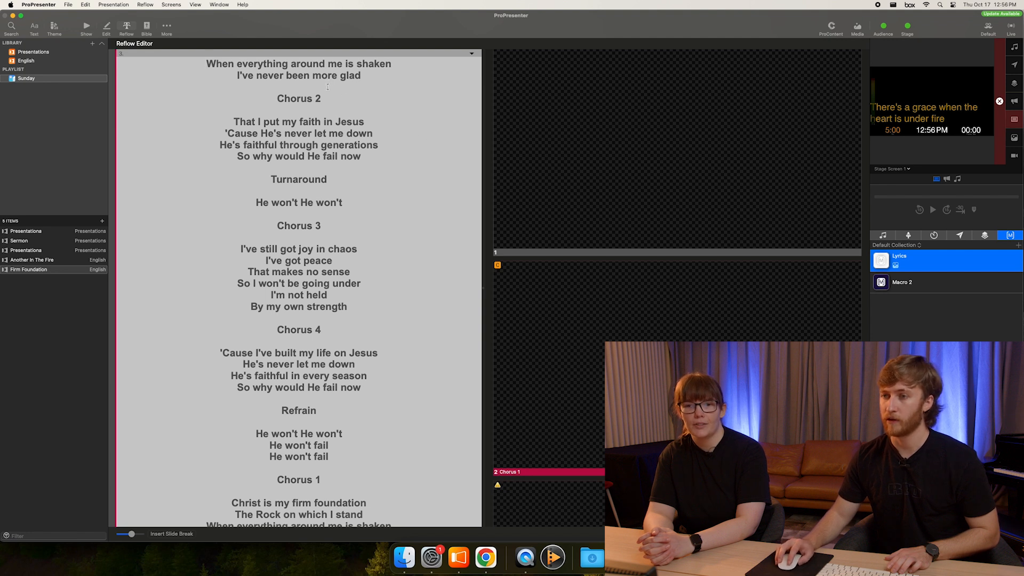
- Remove the "Chorus 2" heading with its blank lines and insert a slide break after "I've never been more glad"
key("BackSpace")
key("BackSpace")
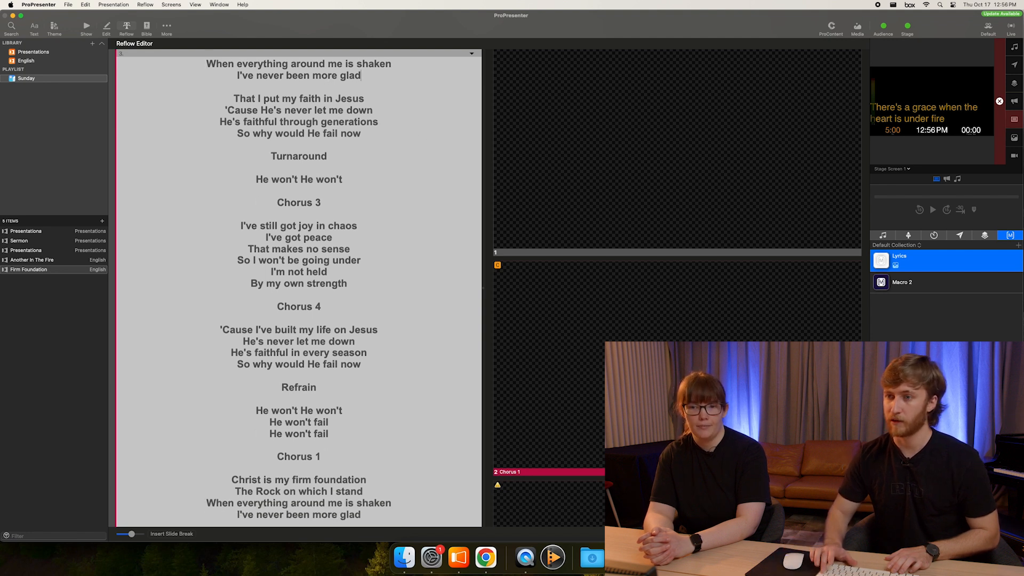
key("Delete")
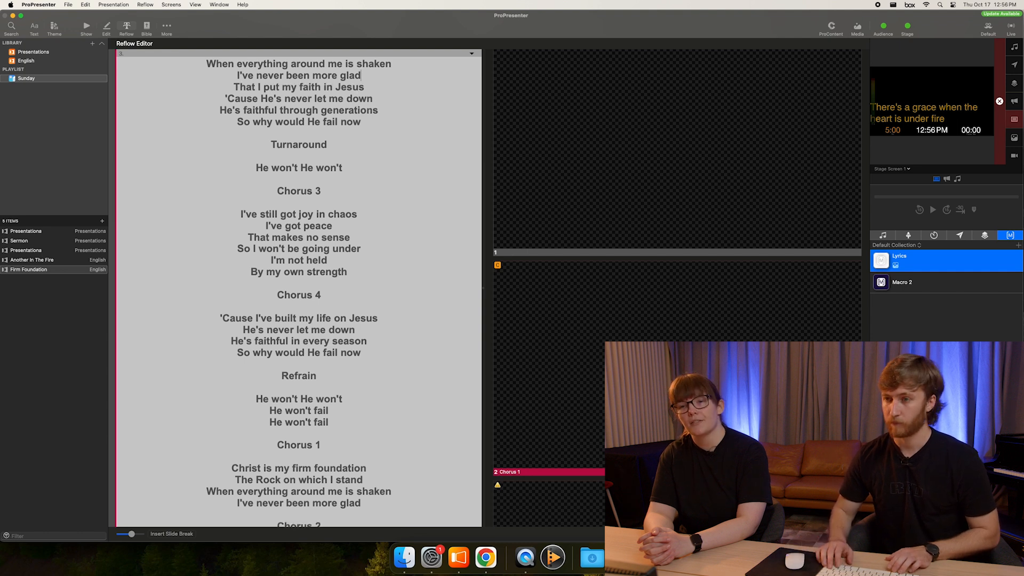
key("super+Return")
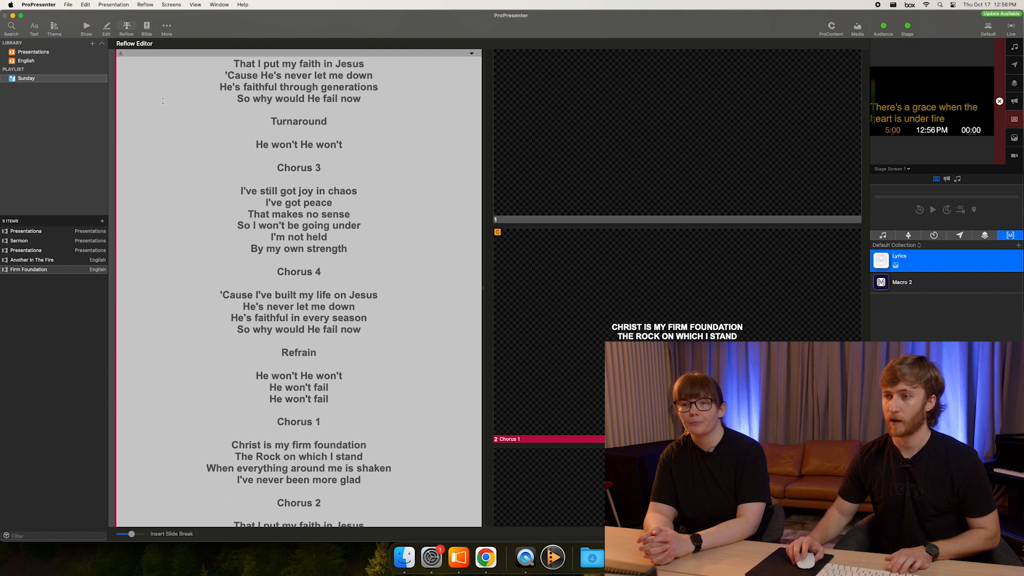
- Insert slide breaks after "'Cause He's never let me down" and after "So why would He fail now", ahead of the Turnaround section
scroll(171, 100, "up", 5)
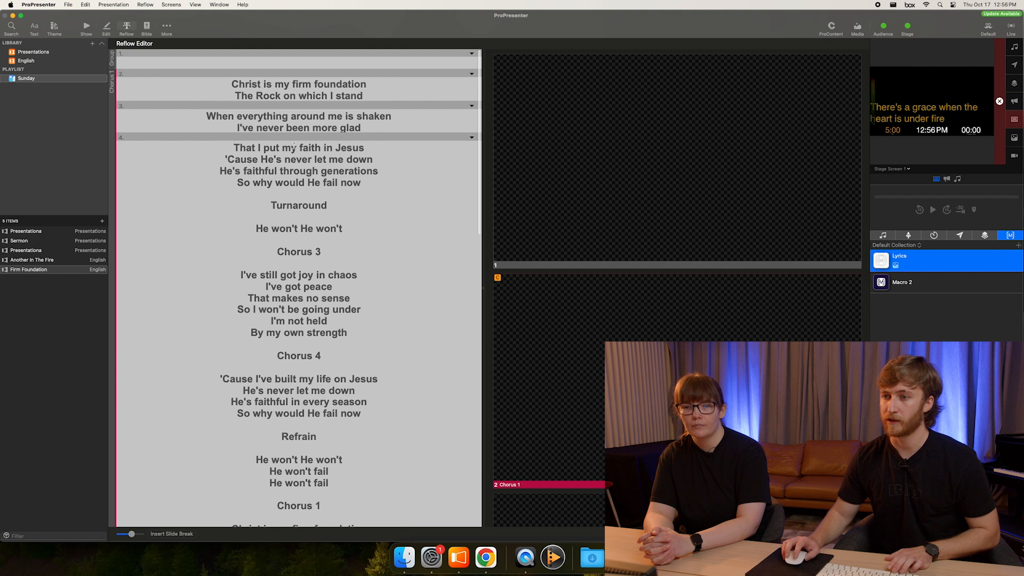
left_click(385, 159)
key("super+Return")
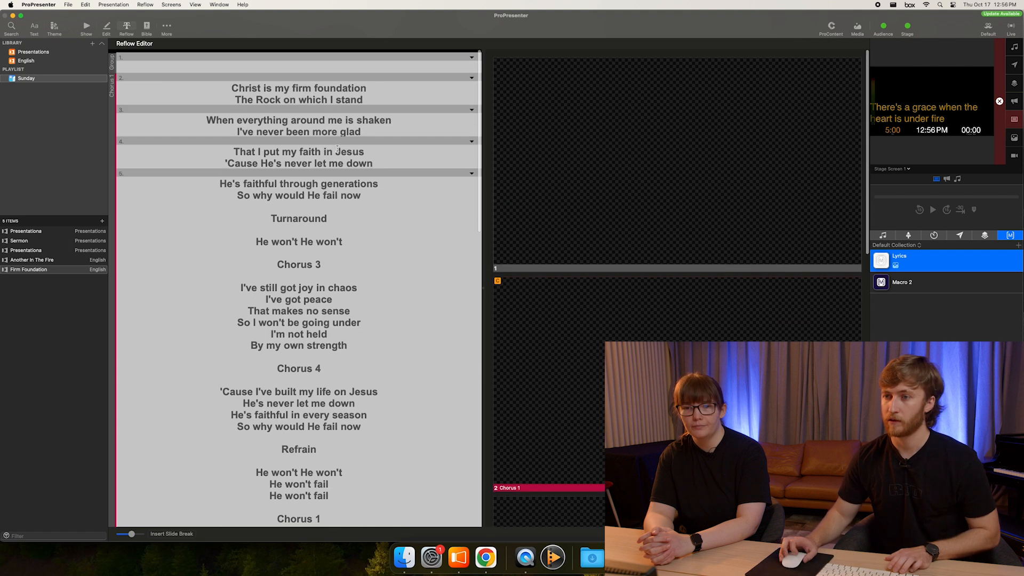
left_click(279, 202)
key("super+Return")
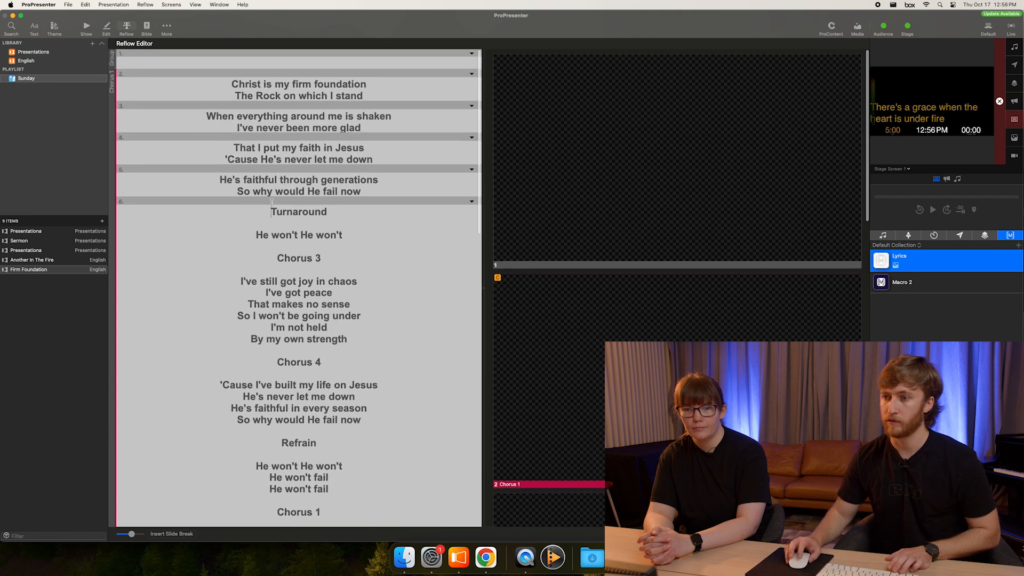
- Delete the "Turnaround" heading and put "He won't He won't" on its own slide, with a slide break before "Chorus 3"
left_click(278, 218)
key("super+Return")
scroll(278, 217, "up", 5)
left_click(295, 244)
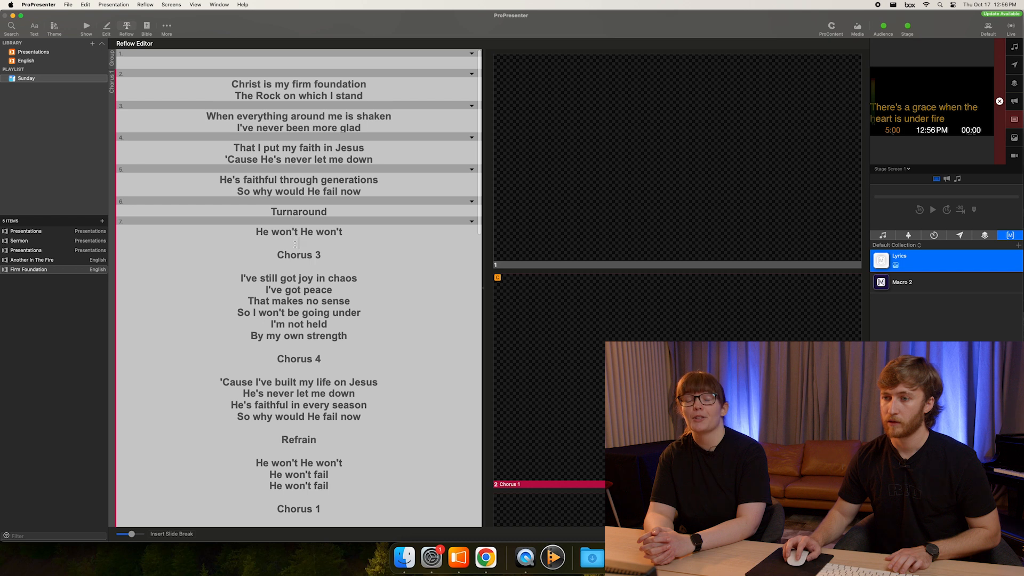
double_click(331, 211)
key("BackSpace")
key("BackSpace")
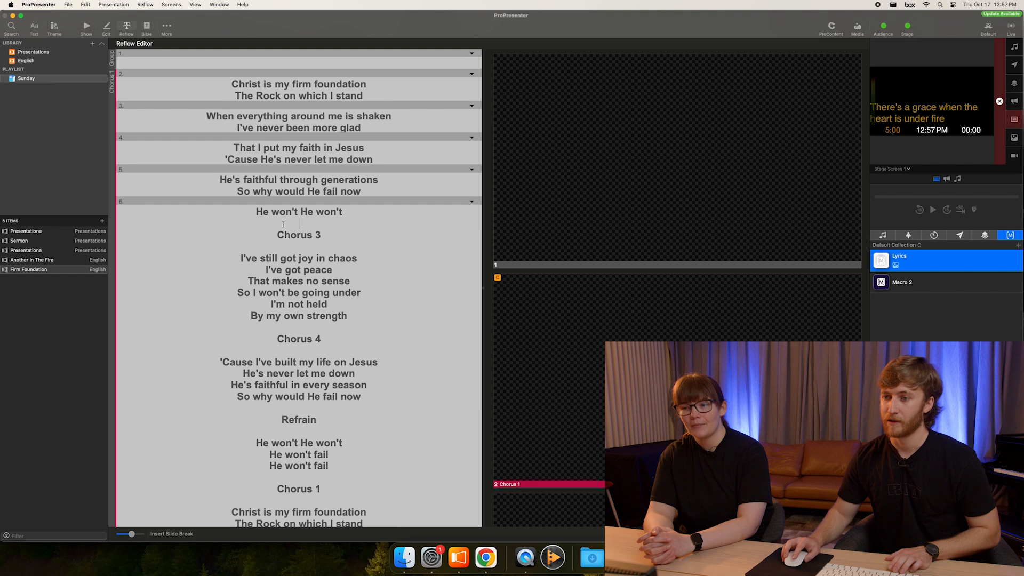
key("super+Return")
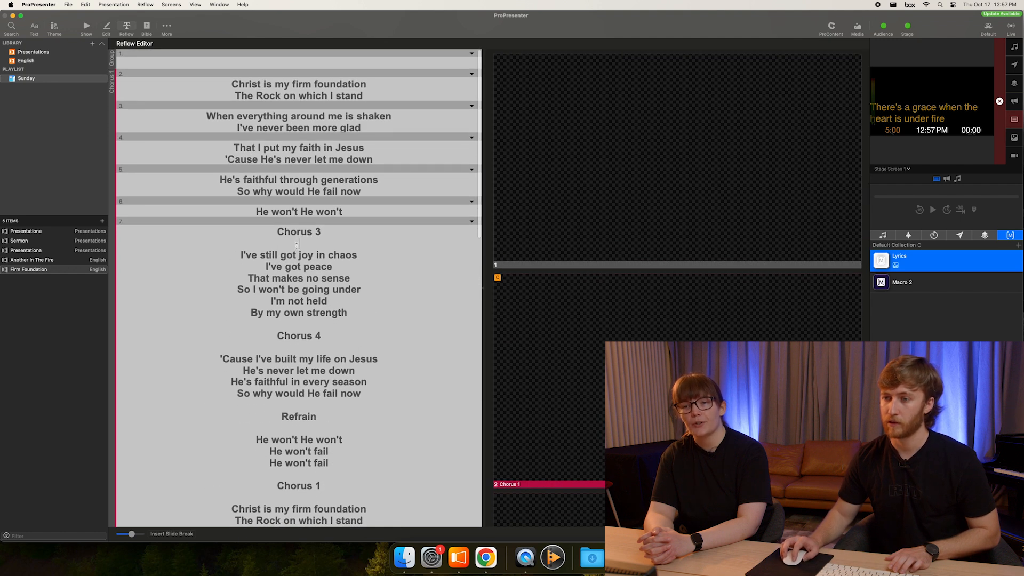
left_click_drag(298, 245, 274, 236)
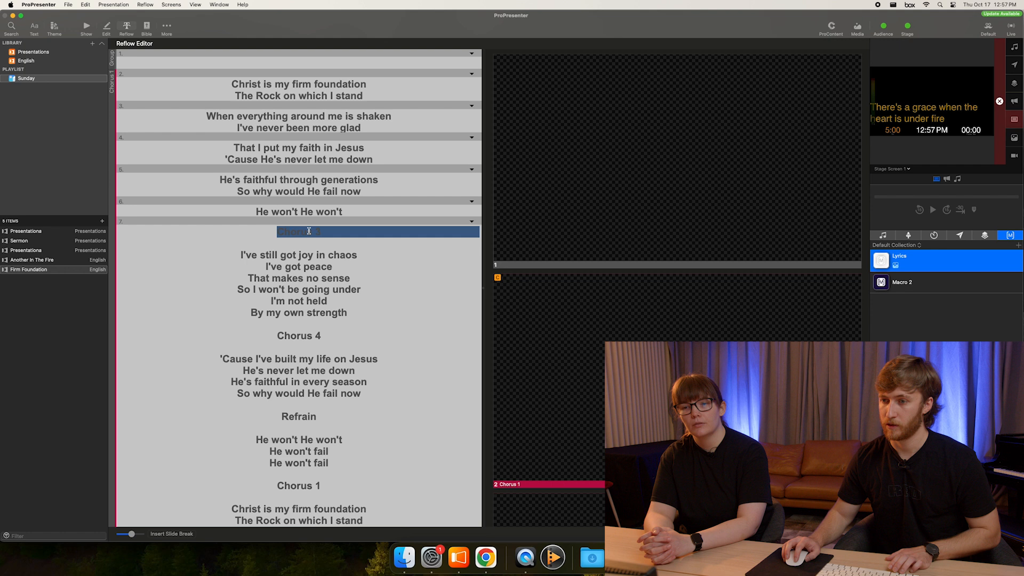
right_click(472, 204)
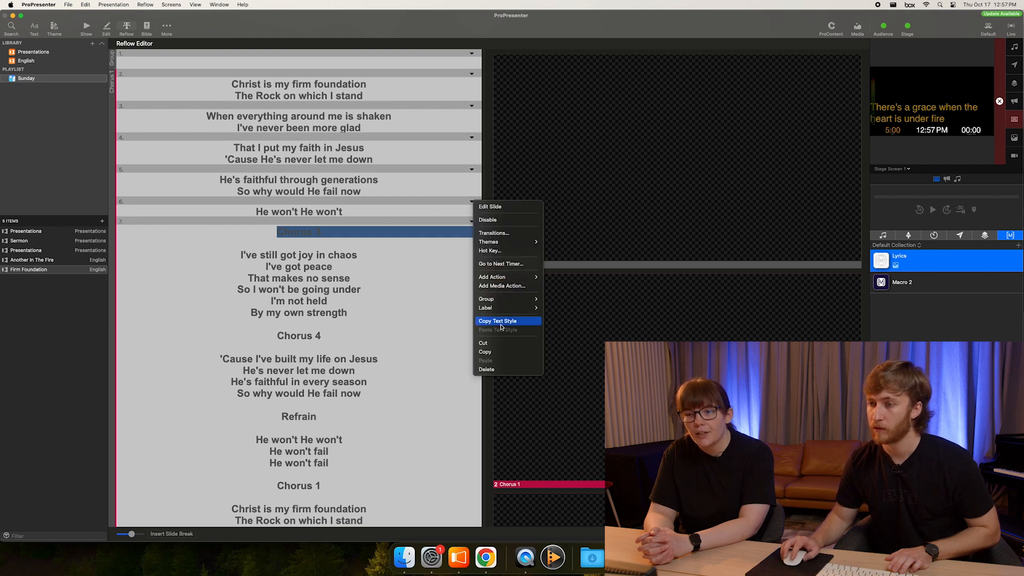
mouse_move(508, 302)
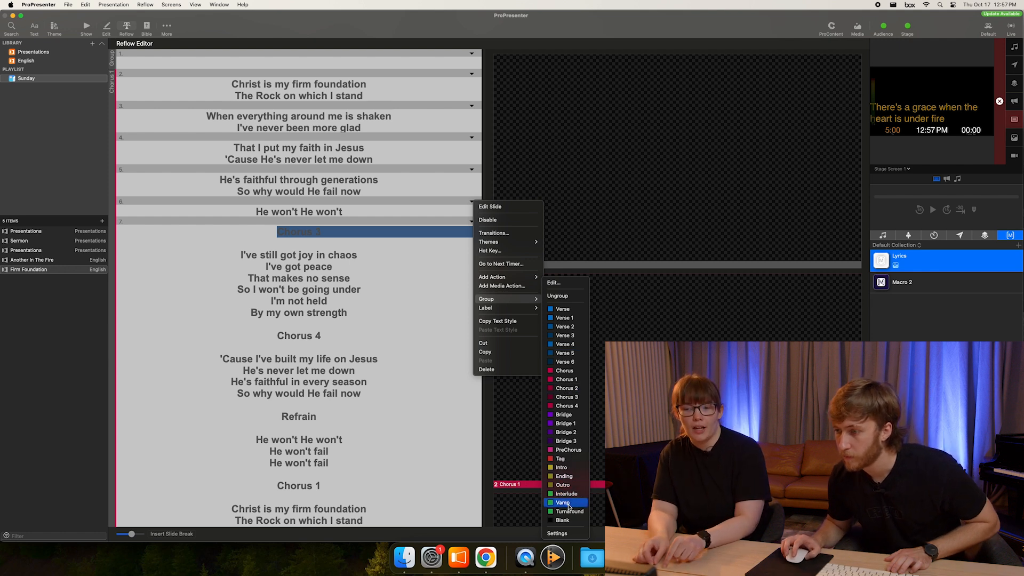
left_click(408, 336)
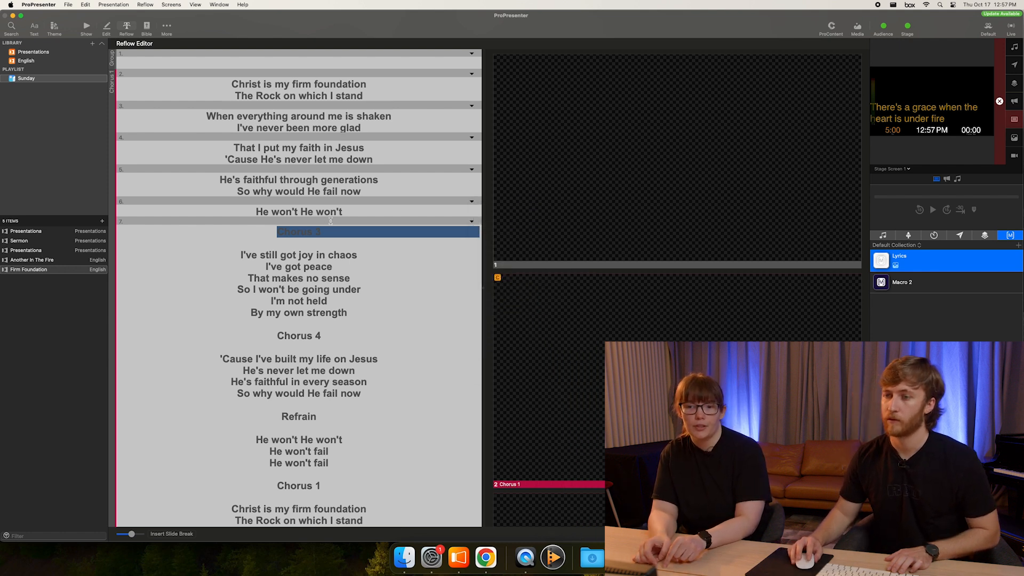
- Clear the "Chorus 3" heading on slide 7 and insert a slide break before "I've still got joy in chaos"
left_click(282, 232)
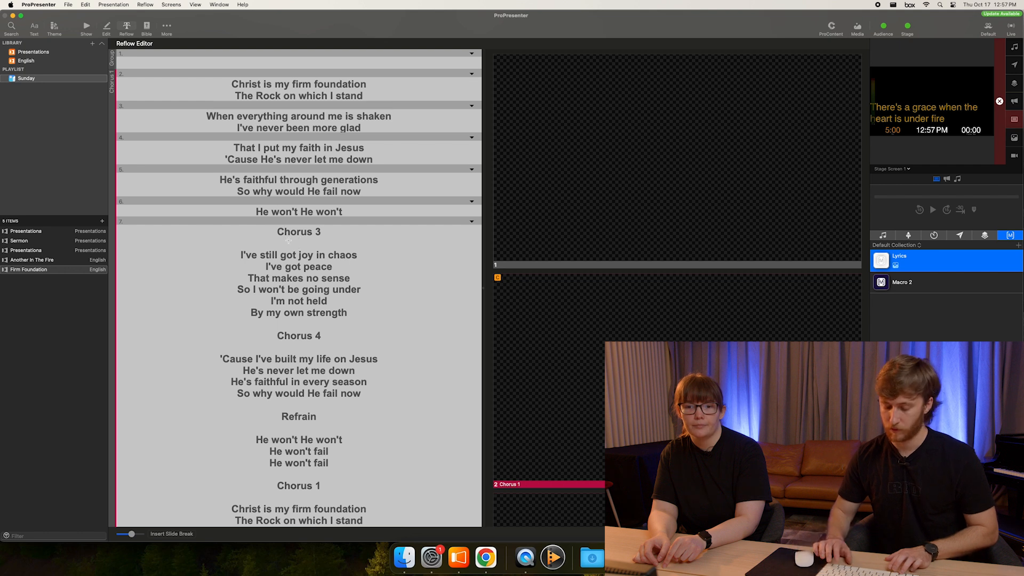
key("super+Return")
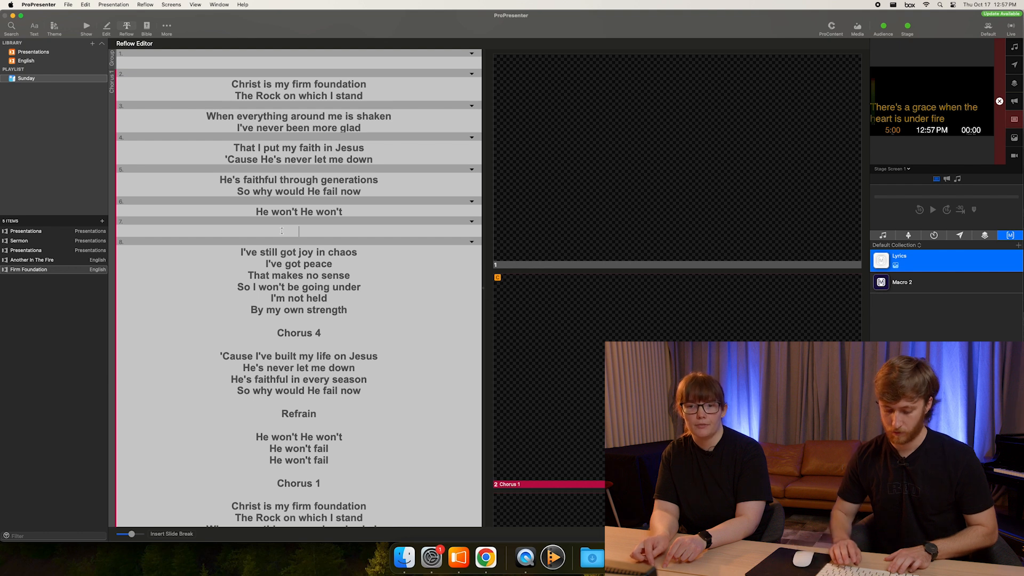
type("Turn")
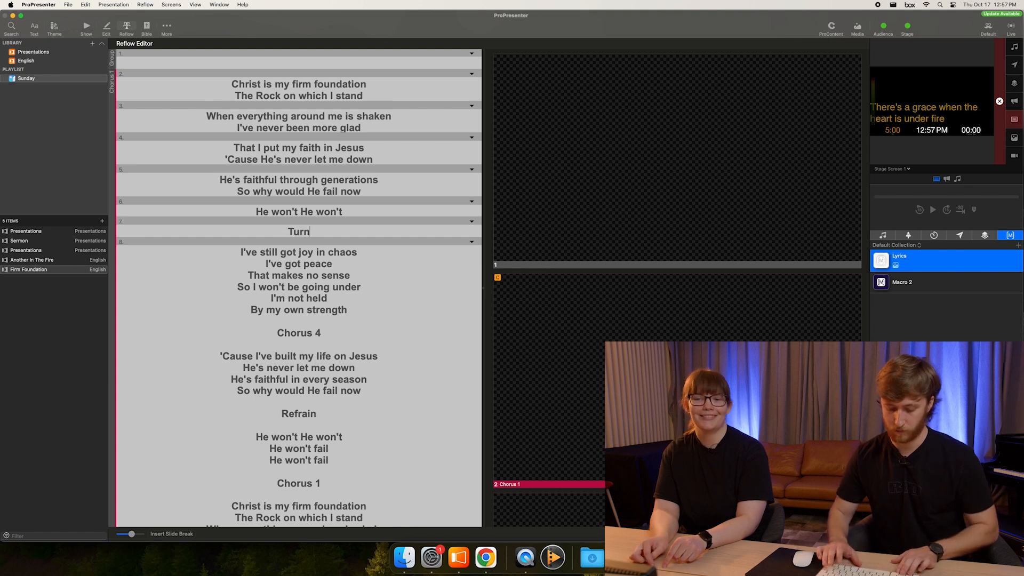
key("BackSpace")
key("BackSpace")
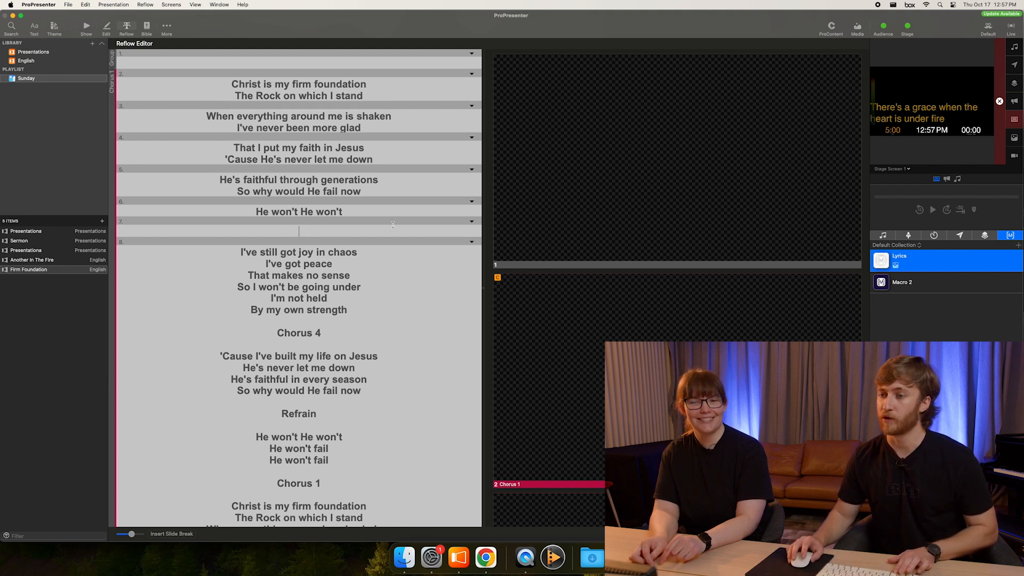
- Assign the Turnaround group to the blank slide 7 and insert a slide break before "That makes no sense"
right_click(472, 220)
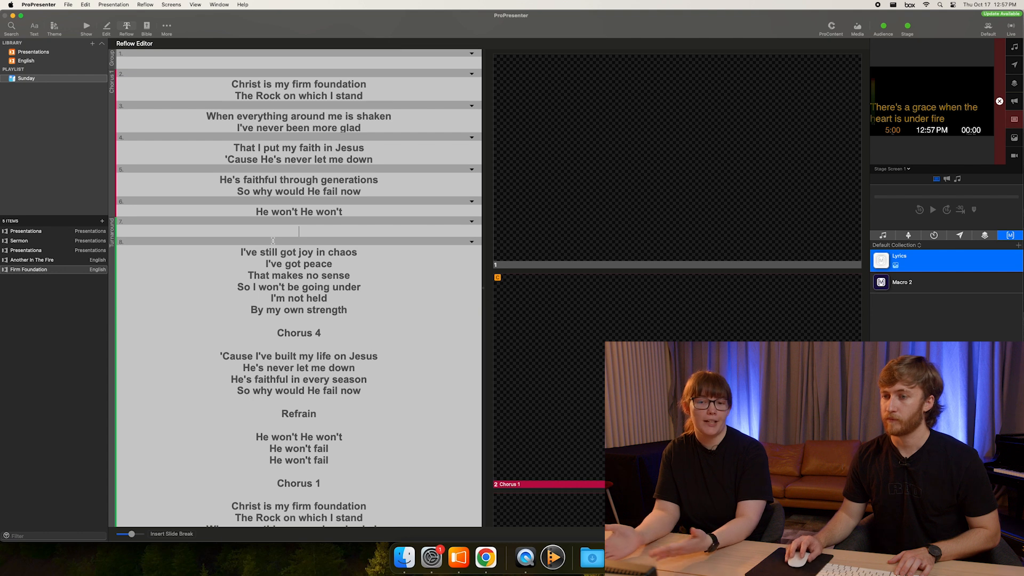
left_click(295, 231)
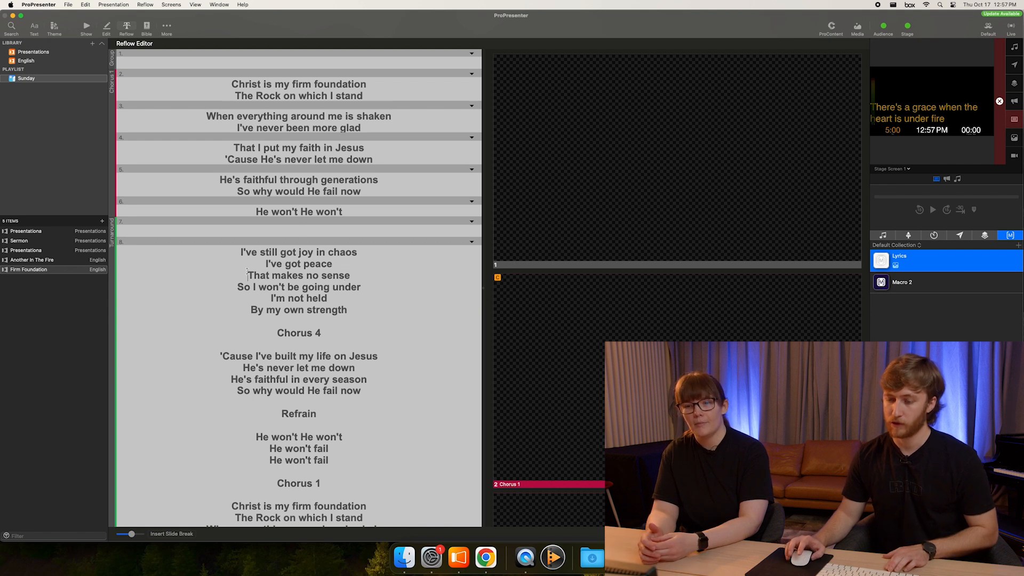
key("alt+Return")
scroll(254, 232, "up", 5)
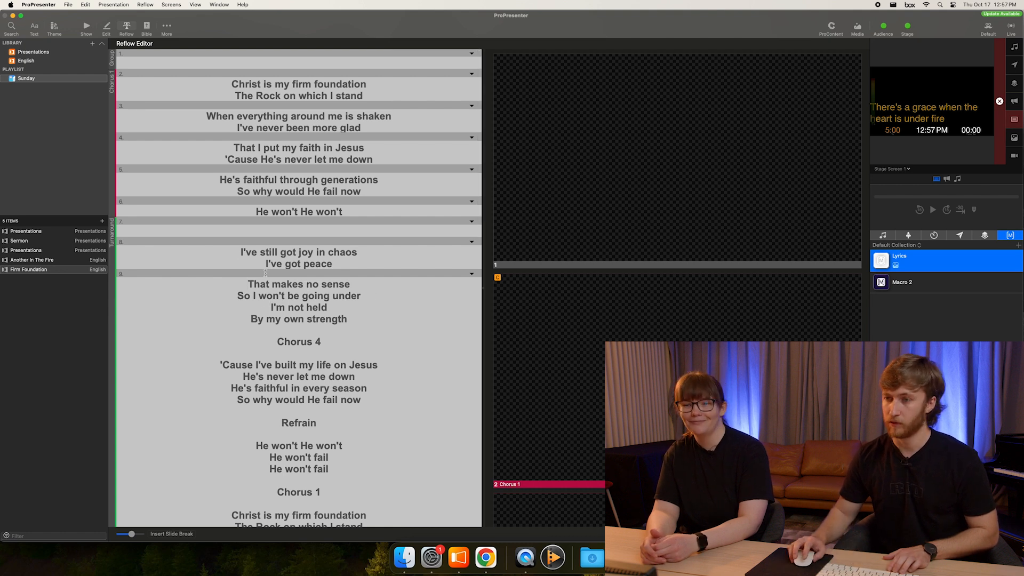
- Assign the Verse 2 group to slide 8, "I've still got joy in chaos", and insert a slide break before "I'm not held"
left_click(471, 242)
mouse_move(486, 339)
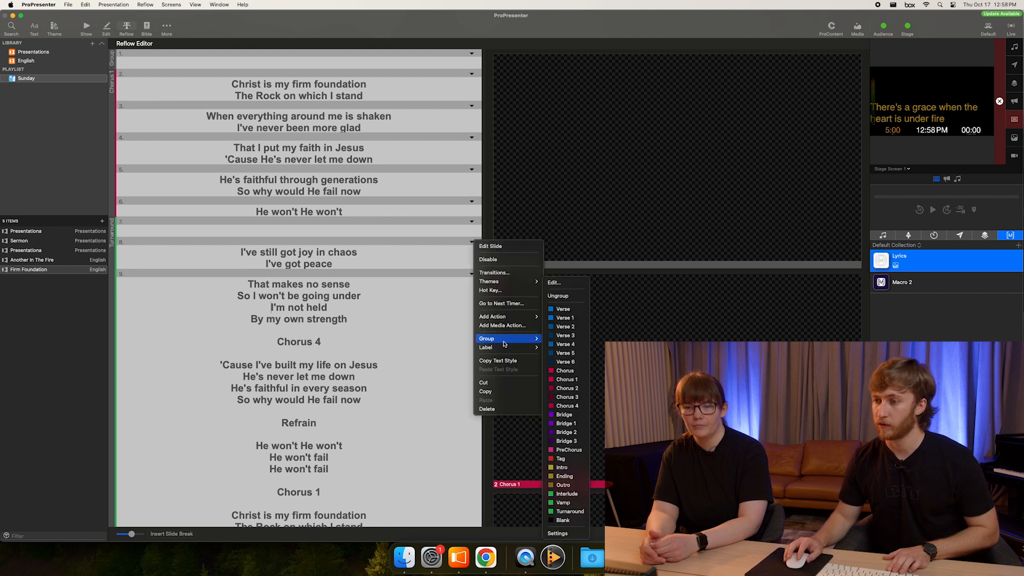
left_click(565, 326)
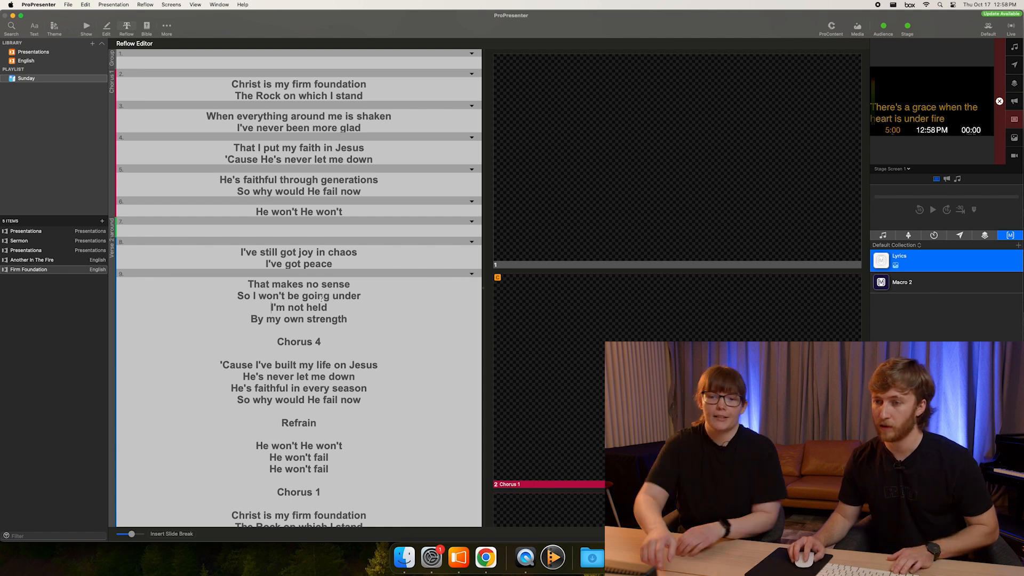
key("Down")
key("Down")
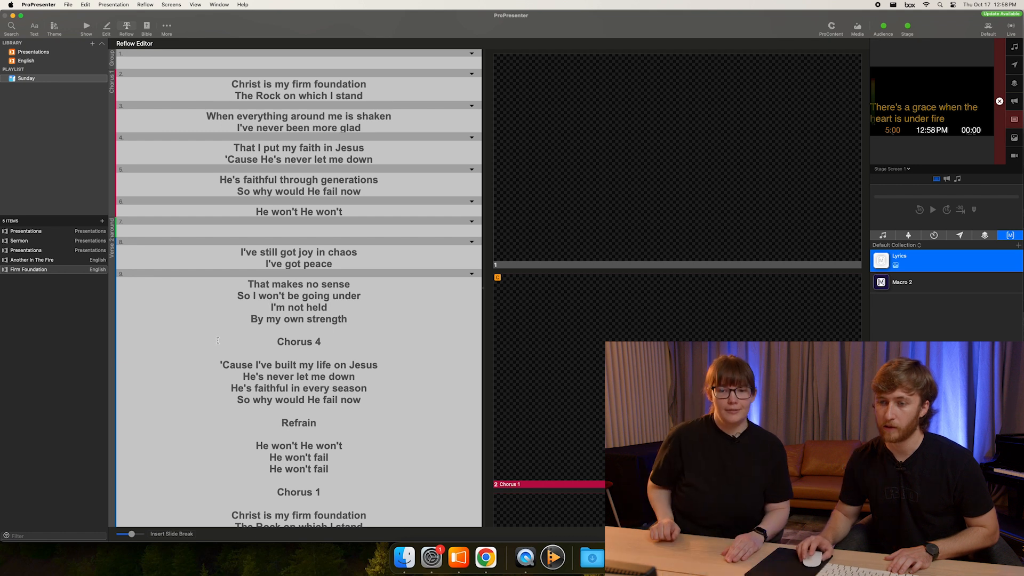
key("super+Return")
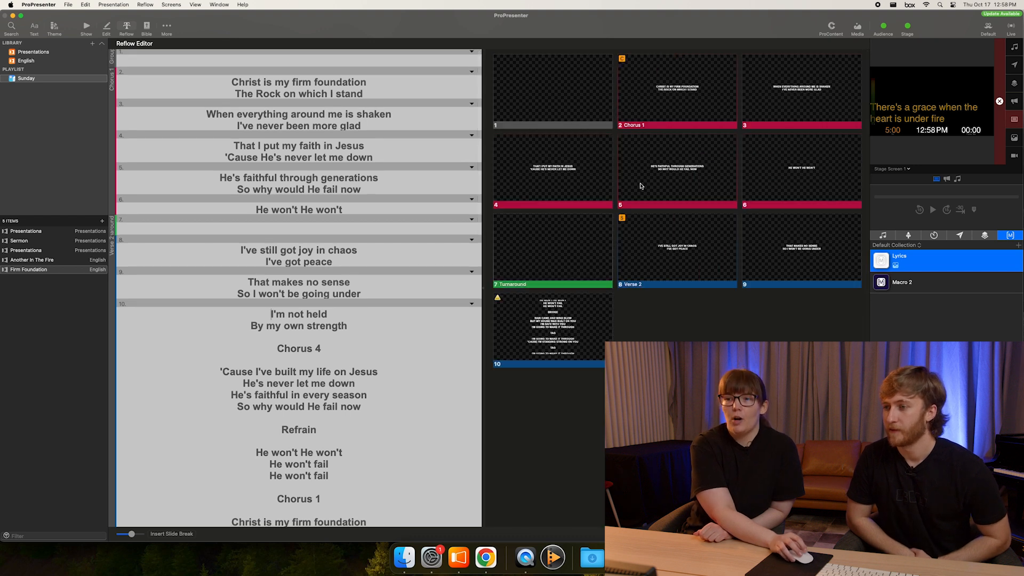
- Try assigning the Verse 4 group to slide 4, "That I put my faith in Jesus", and undo the change
right_click(565, 183)
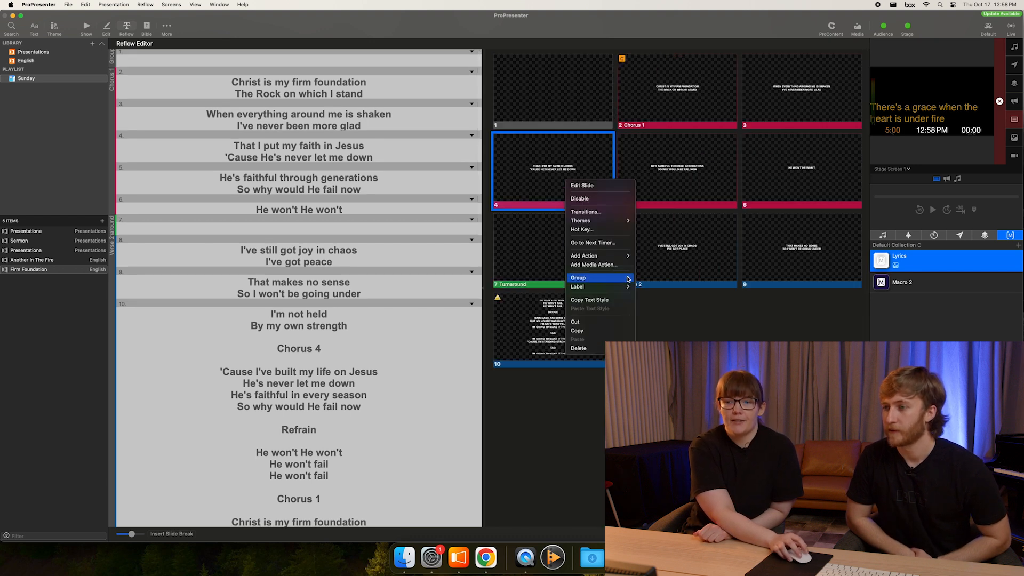
mouse_move(626, 278)
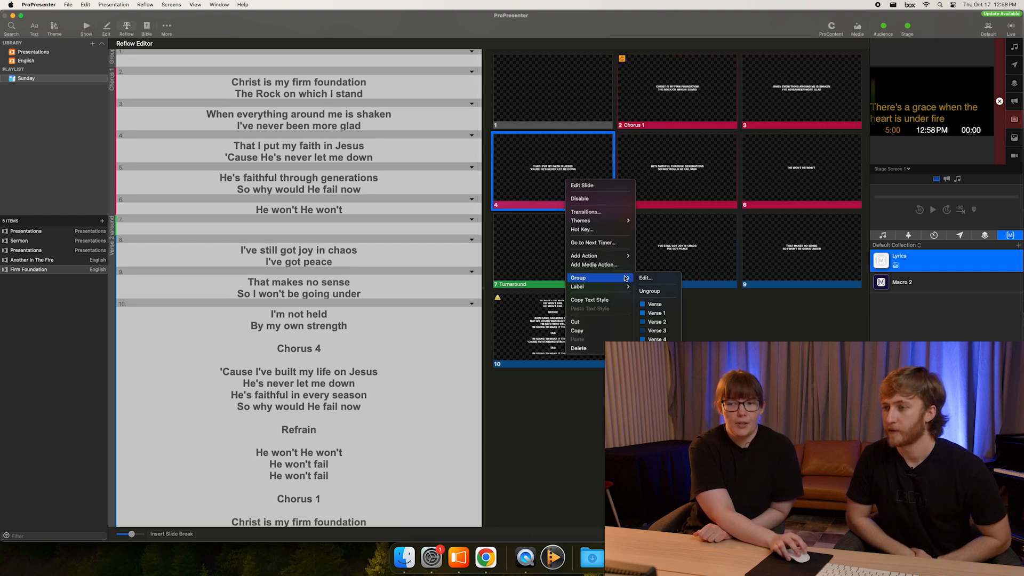
left_click(668, 338)
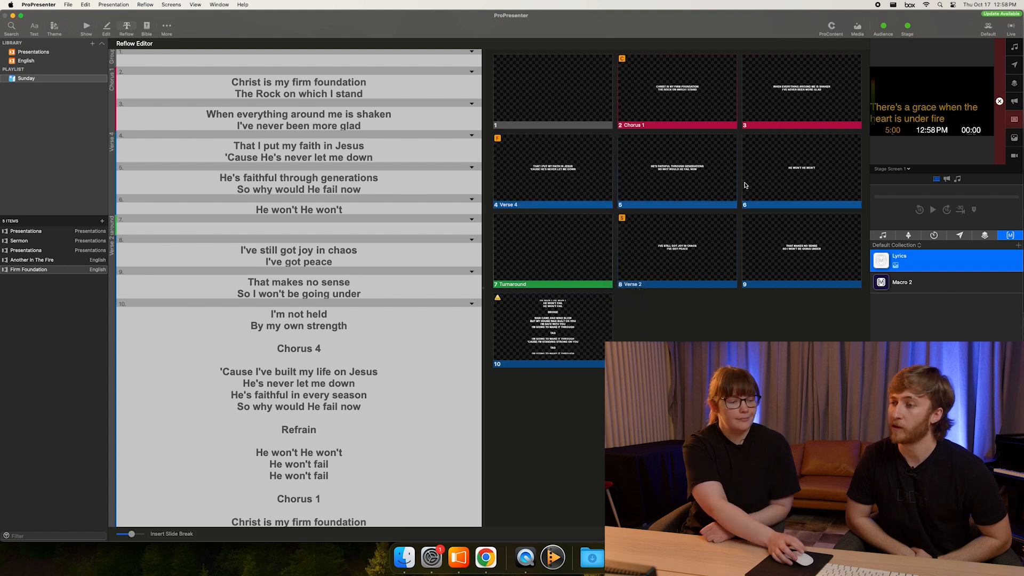
key("super+z")
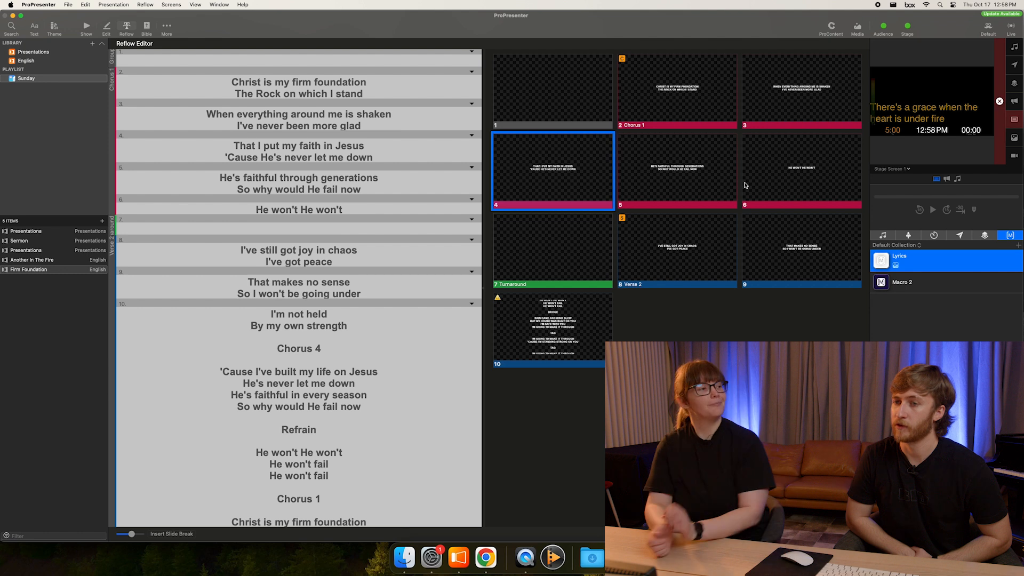
- Remove the "Chorus 4" heading and its surrounding blank lines after "By my own strength"
left_click(307, 337)
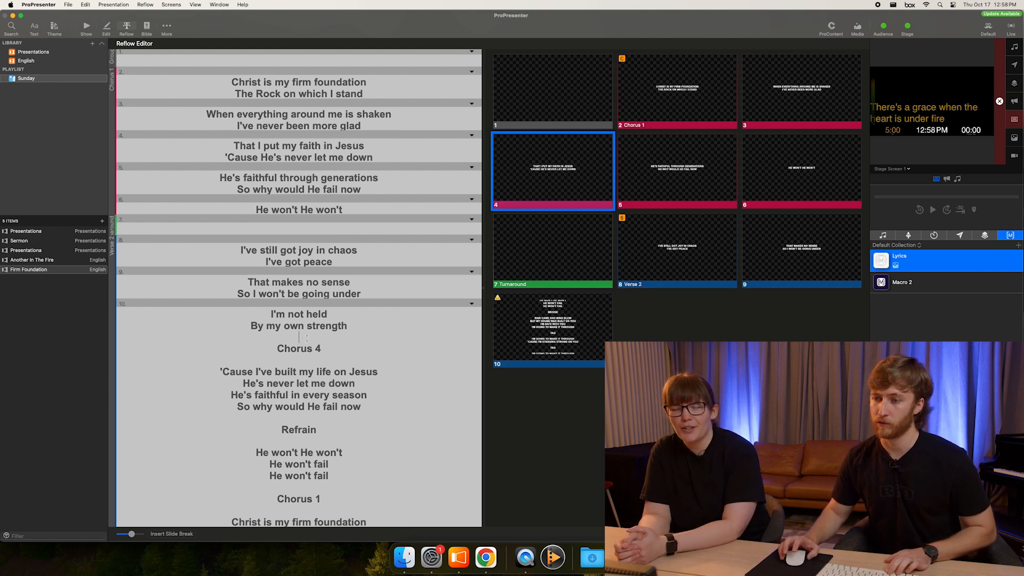
key("super+Return")
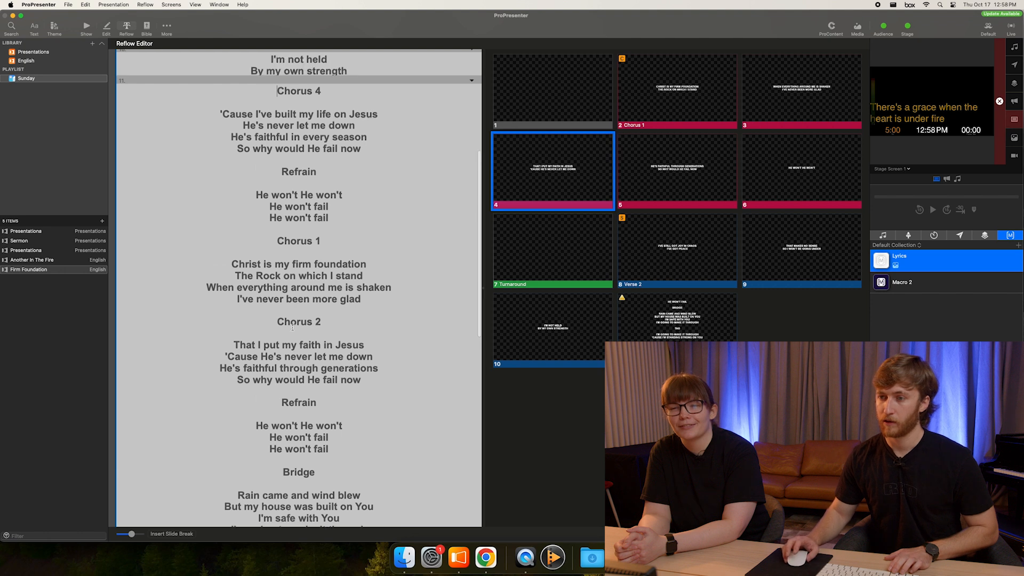
left_click_drag(335, 349, 273, 350)
key("BackSpace")
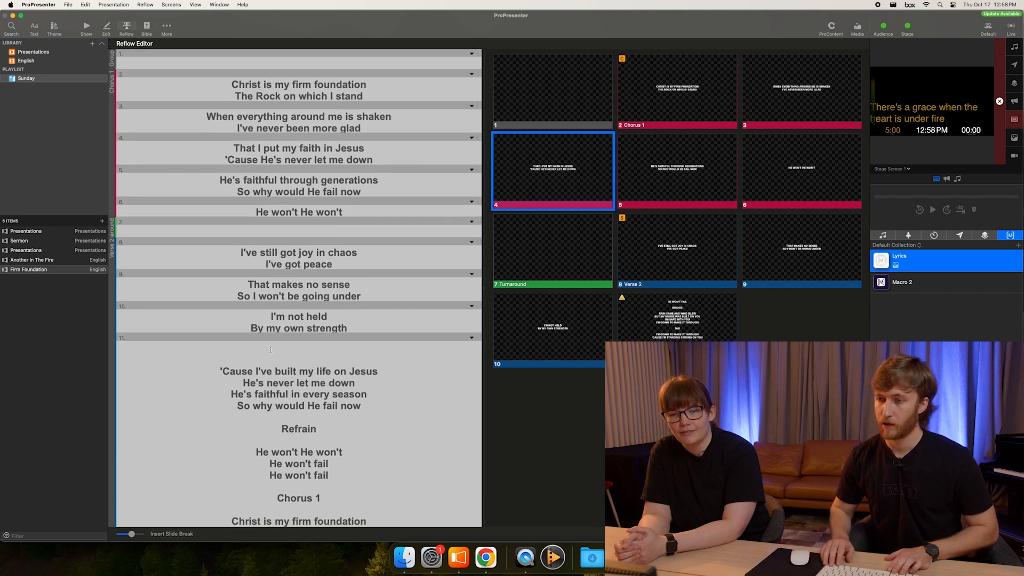
key("BackSpace")
scroll(270, 350, "down", 10)
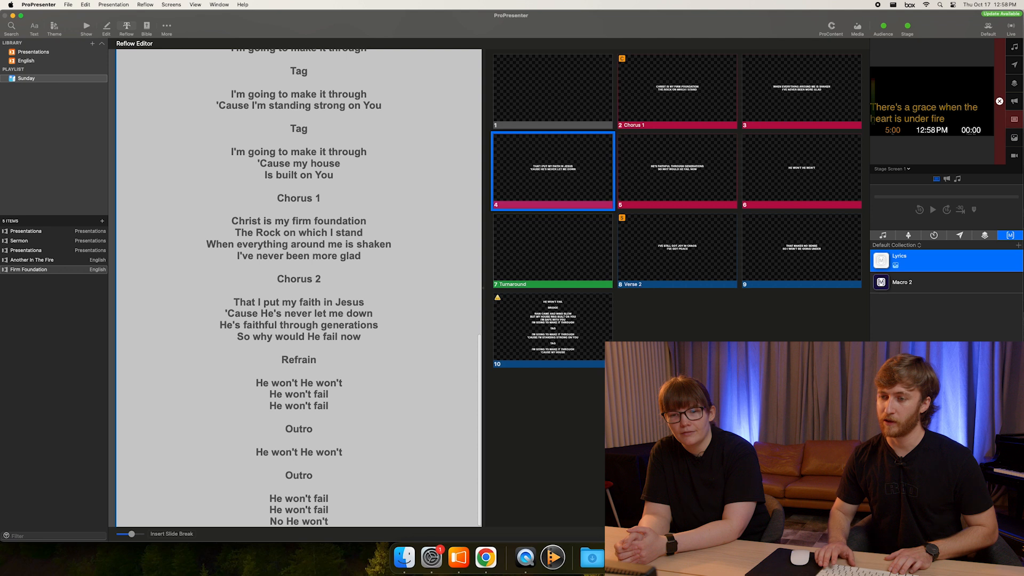
scroll(271, 349, "up", 15)
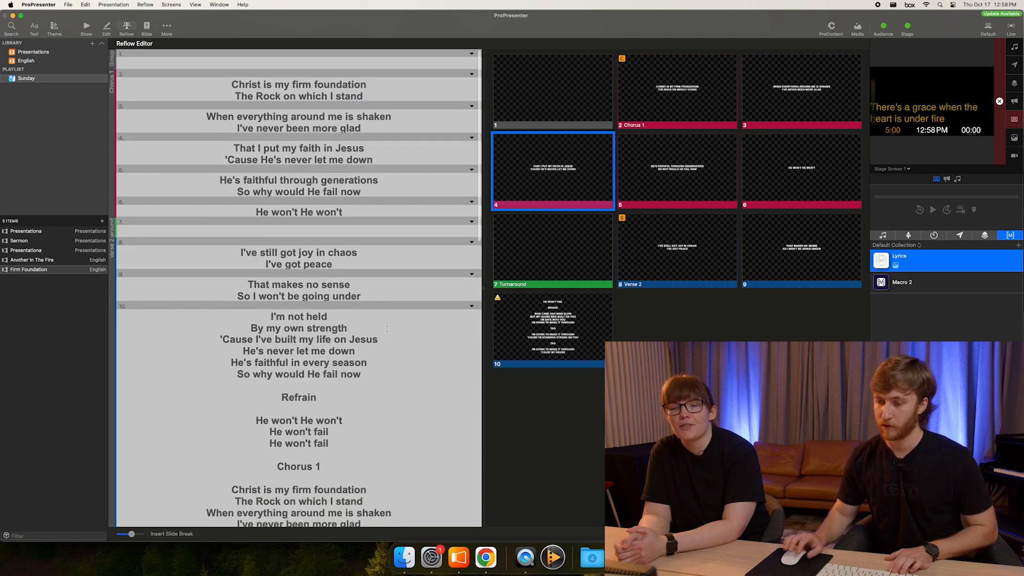
- Insert slide breaks before "'Cause I've built my life on Jesus", before "He's faithful in every season" and before the "Refrain" heading
key("super+Return")
scroll(387, 329, "down", 10)
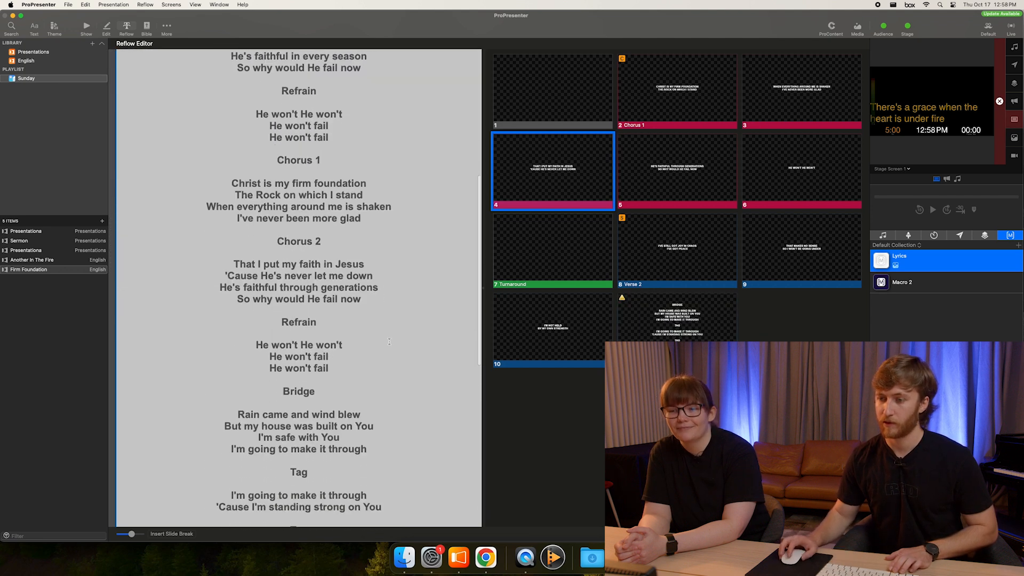
scroll(389, 342, "up", 9)
scroll(389, 342, "up", 10)
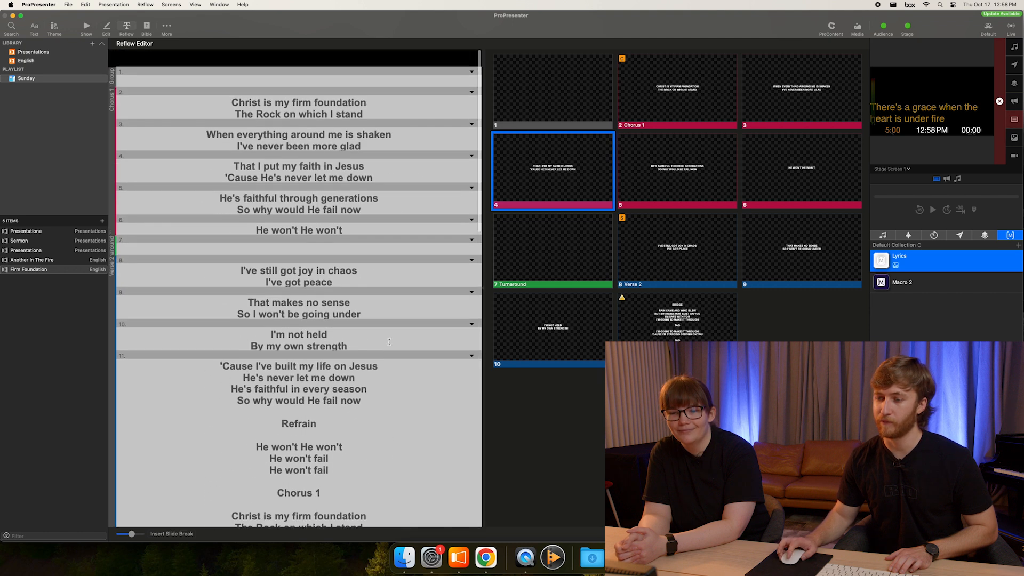
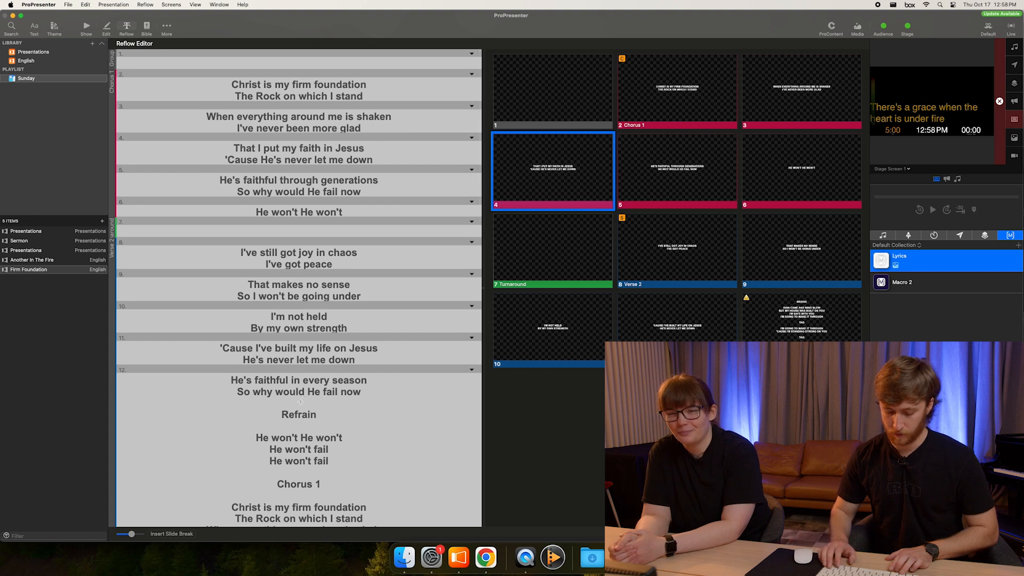
key("alt+Return")
scroll(300, 401, "up", 10)
scroll(303, 399, "down", 4)
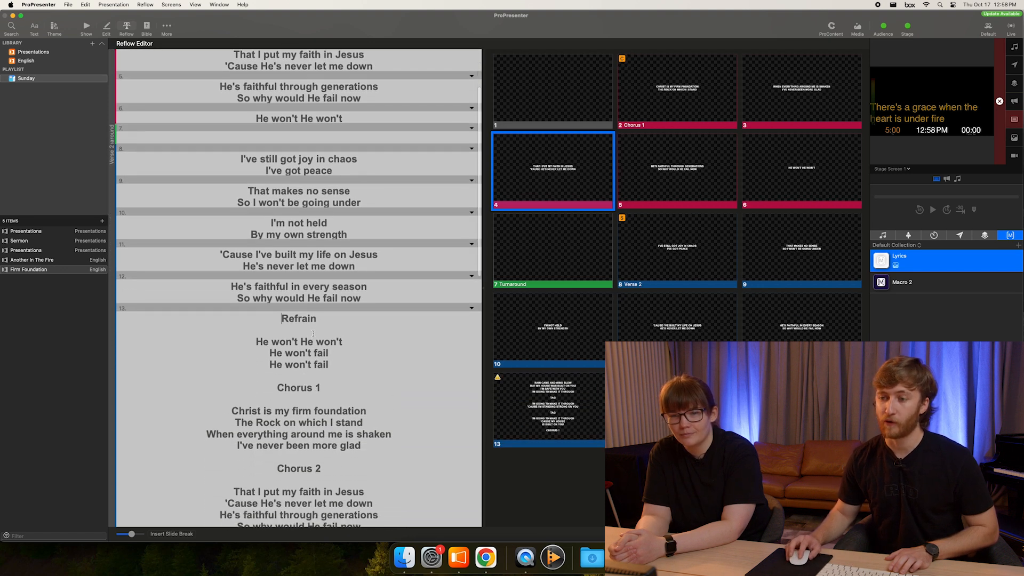
left_click_drag(332, 326, 262, 316)
left_click(262, 316)
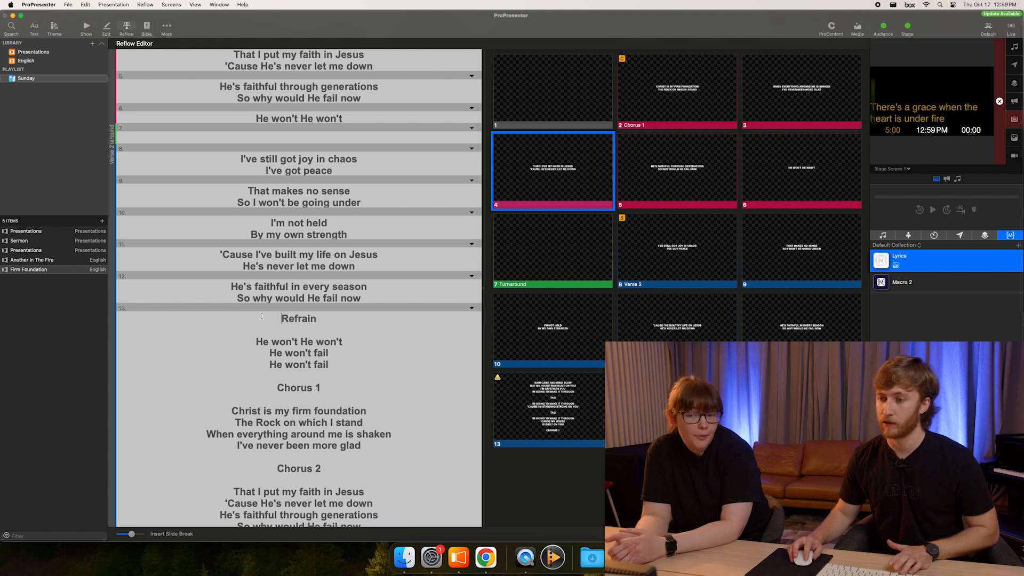
left_click_drag(262, 316, 343, 361)
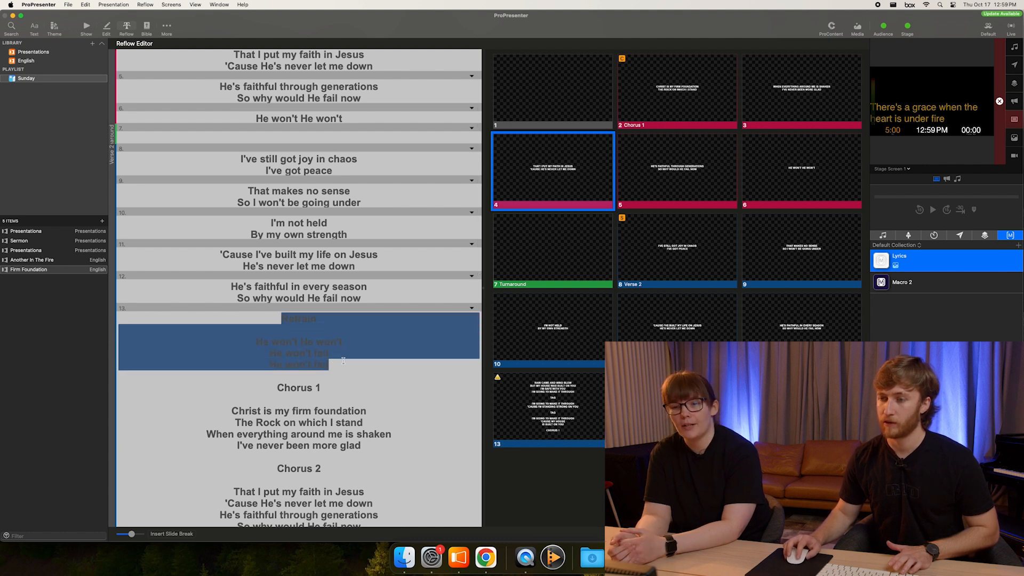
left_click(343, 361)
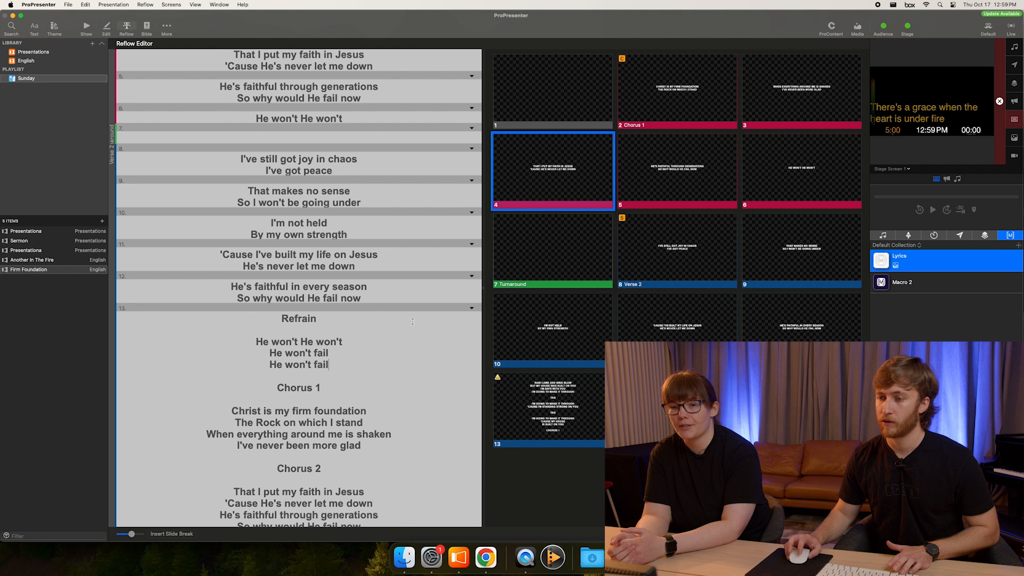
- Add a new group in the group settings and place it directly below Chorus 4
left_click(472, 309)
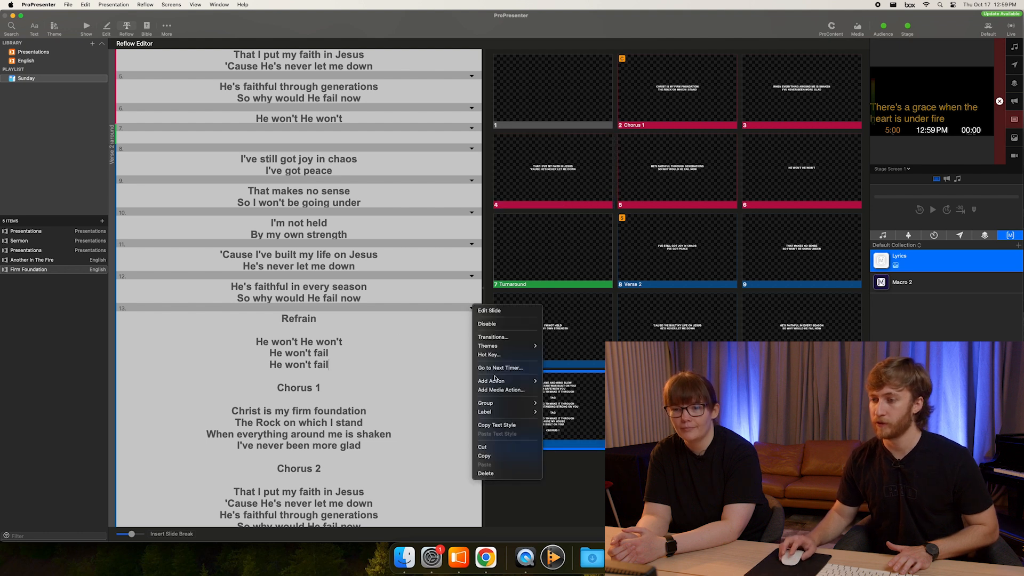
mouse_move(504, 403)
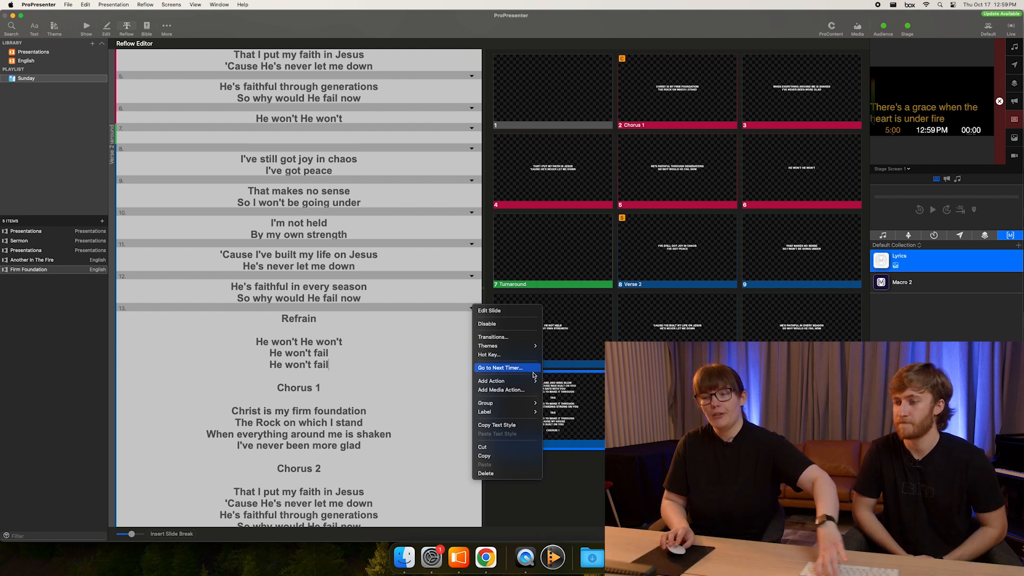
mouse_move(532, 380)
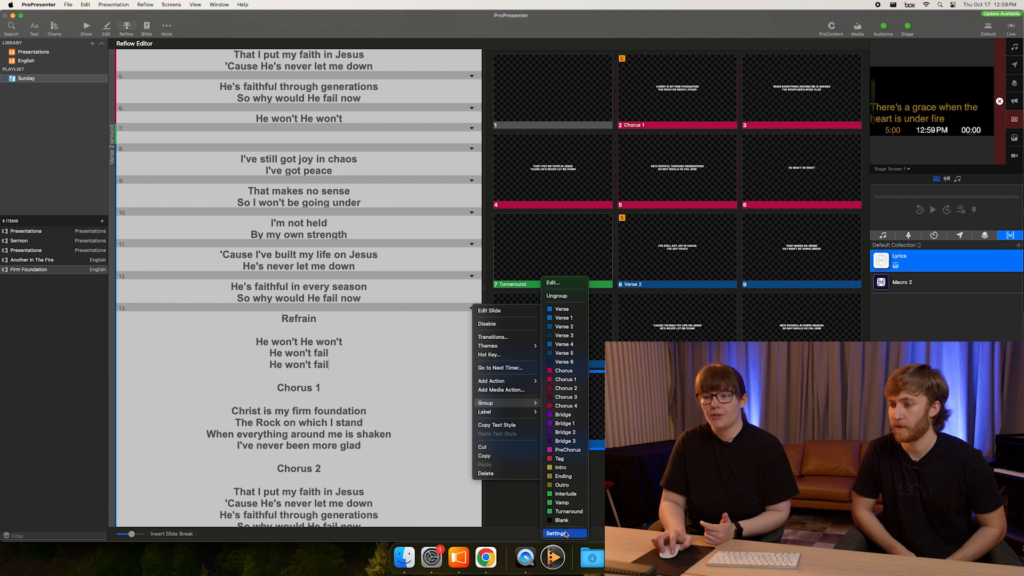
left_click(566, 535)
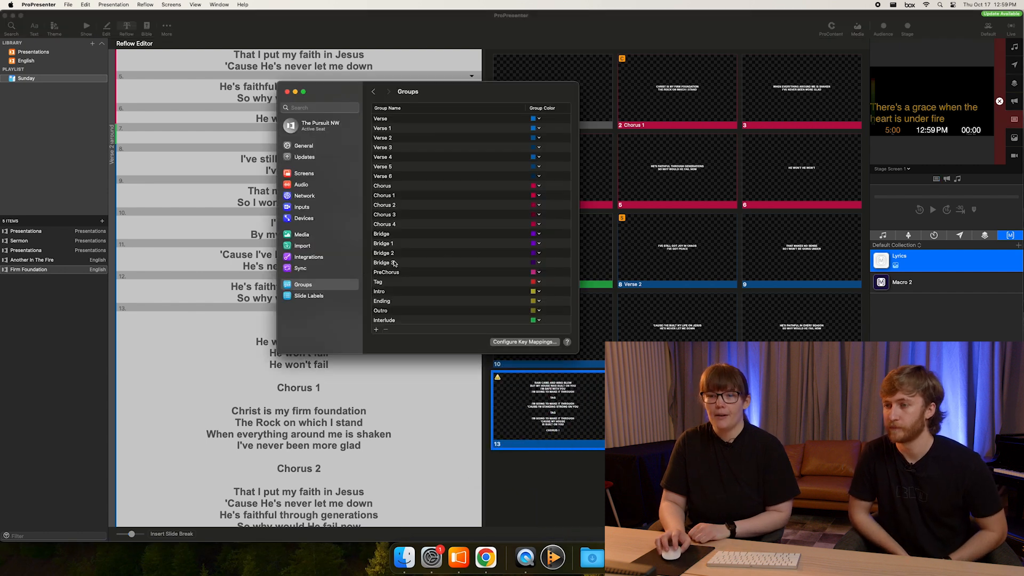
scroll(453, 261, "down", 1)
left_click(431, 210)
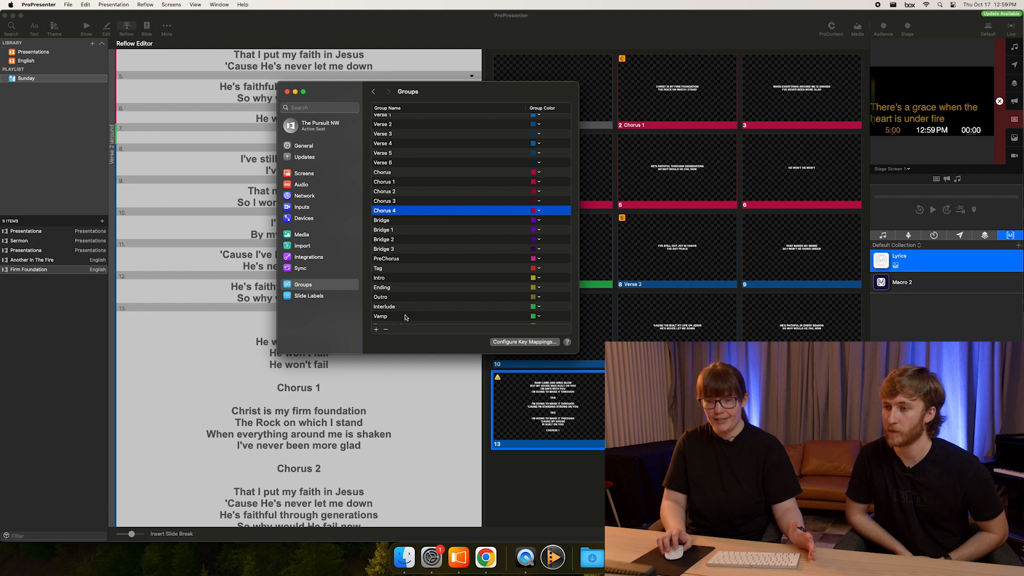
left_click(376, 329)
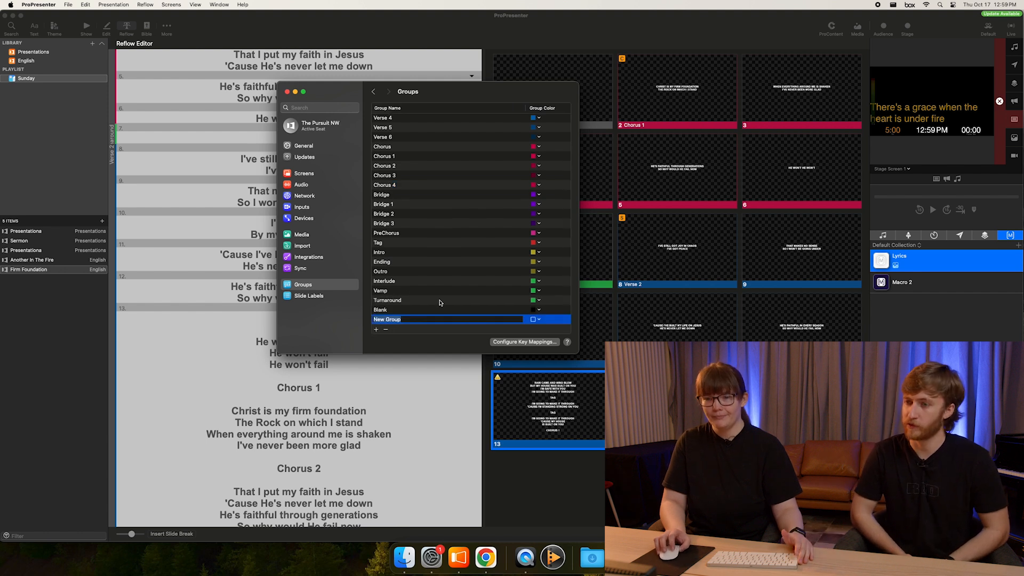
left_click_drag(537, 319, 515, 195)
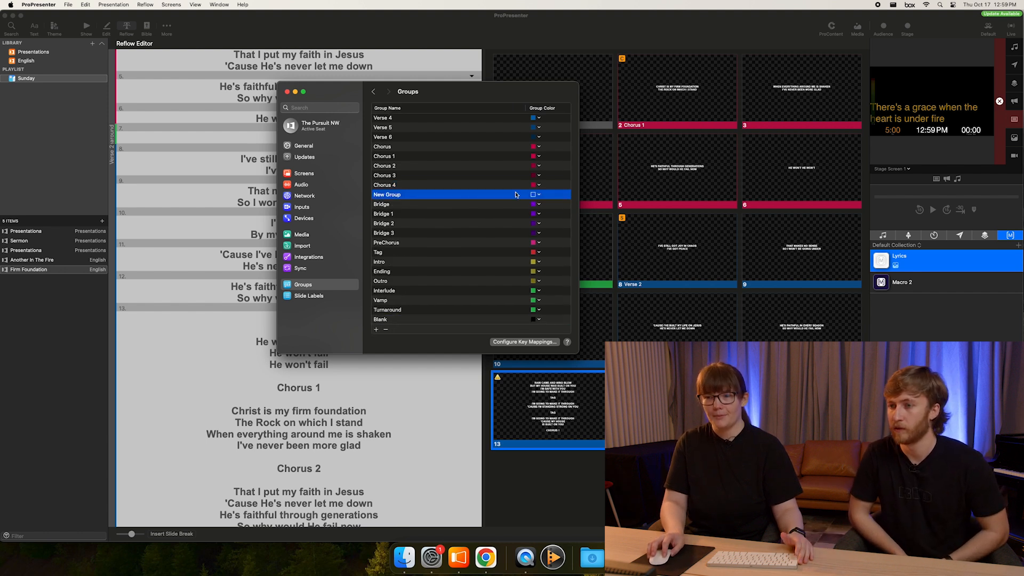
- Rename the new group below Chorus 4 as "Refrain"
right_click(395, 197)
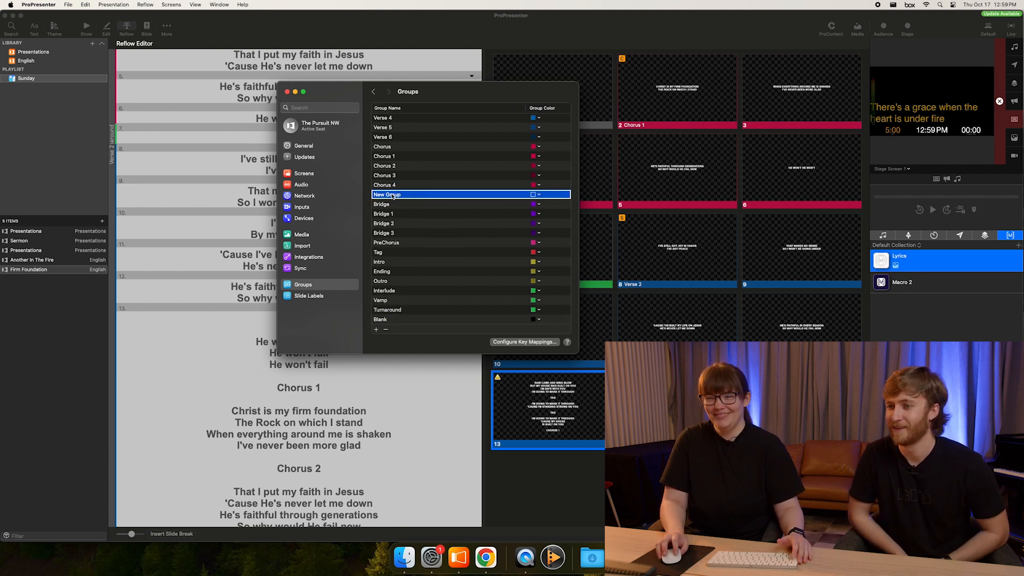
left_click(392, 196)
type("Refrain")
key("Return")
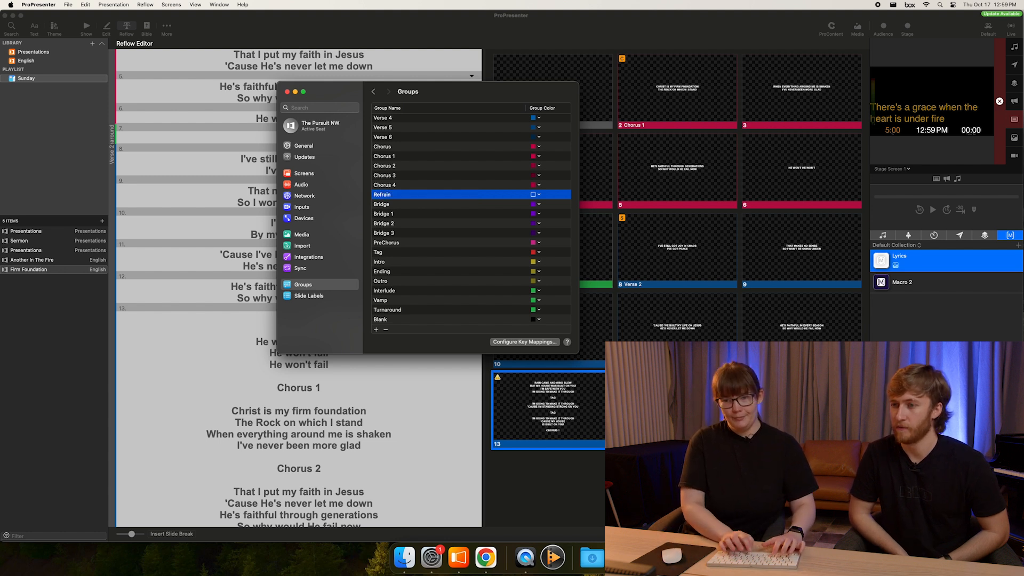
- Give the Refrain group a custom color and close the group settings
left_click(536, 196)
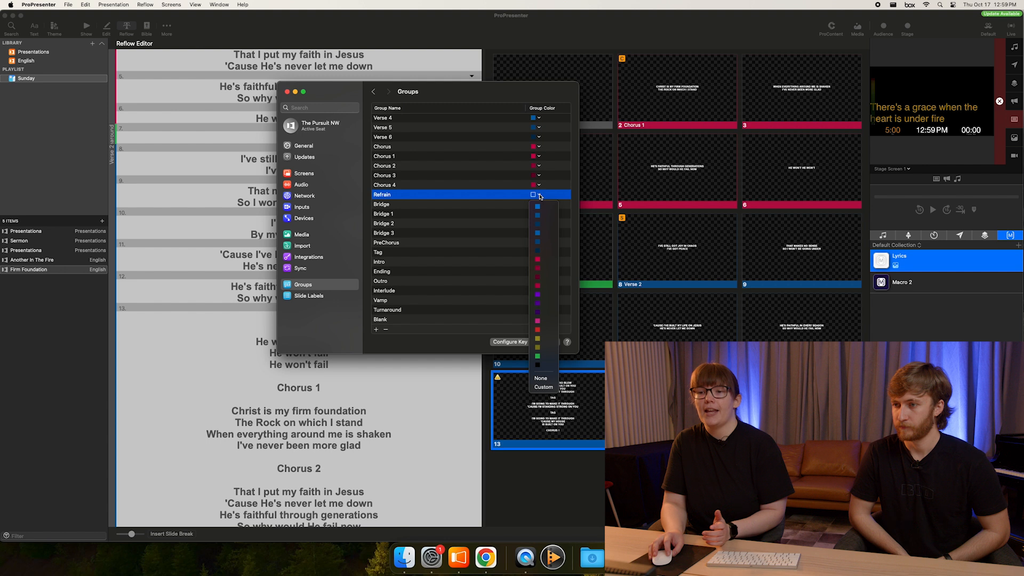
left_click(543, 387)
left_click(2, 454)
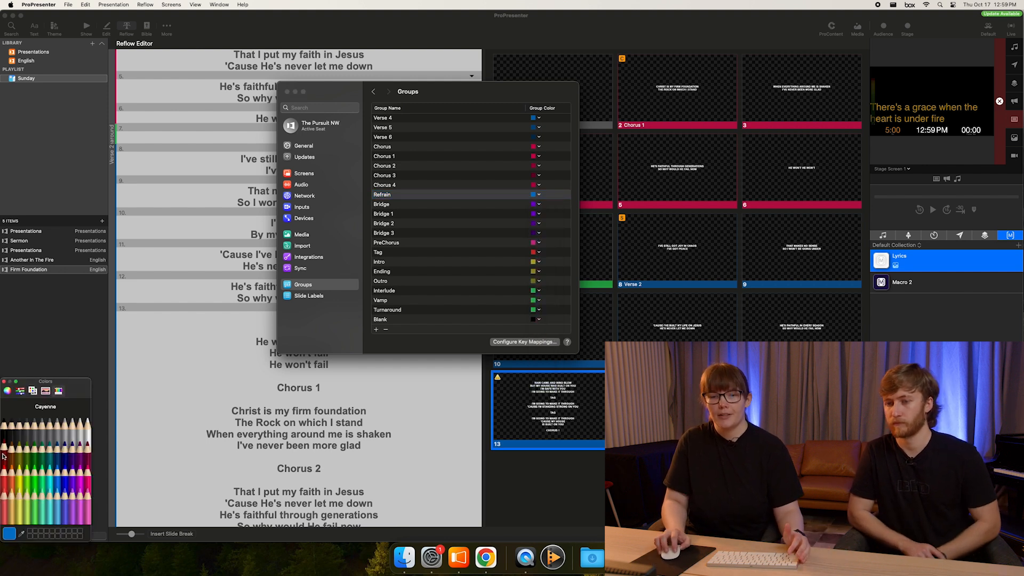
left_click(4, 381)
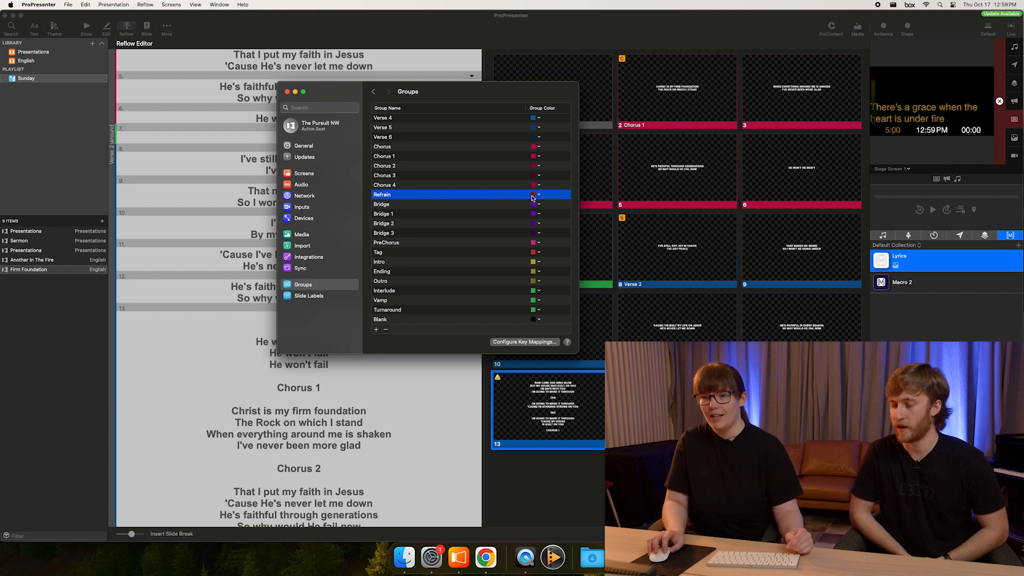
left_click(287, 92)
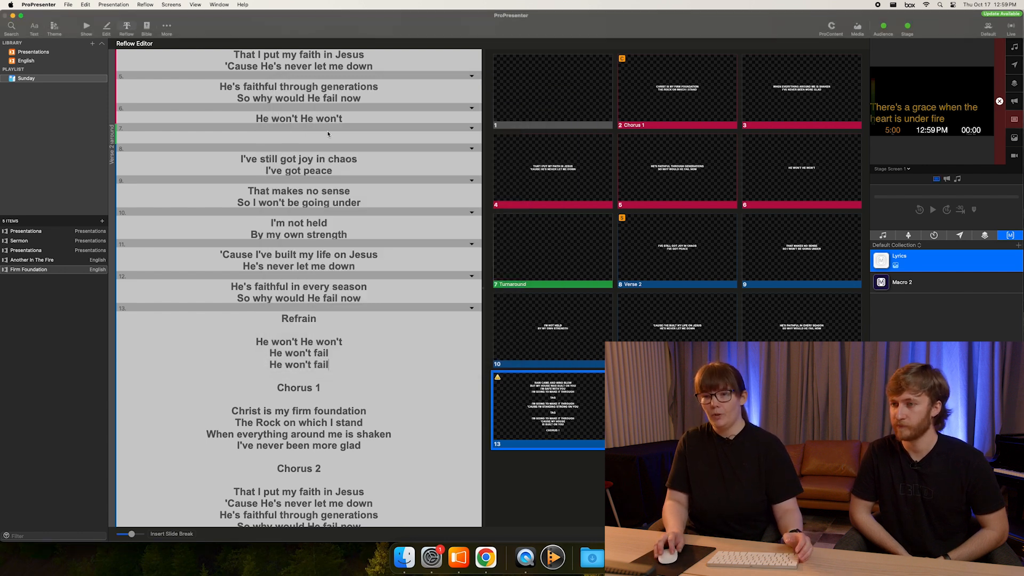
- Assign the Refrain group to slide 13 and remove the "Refrain" heading and blank line from its text
left_click(471, 308)
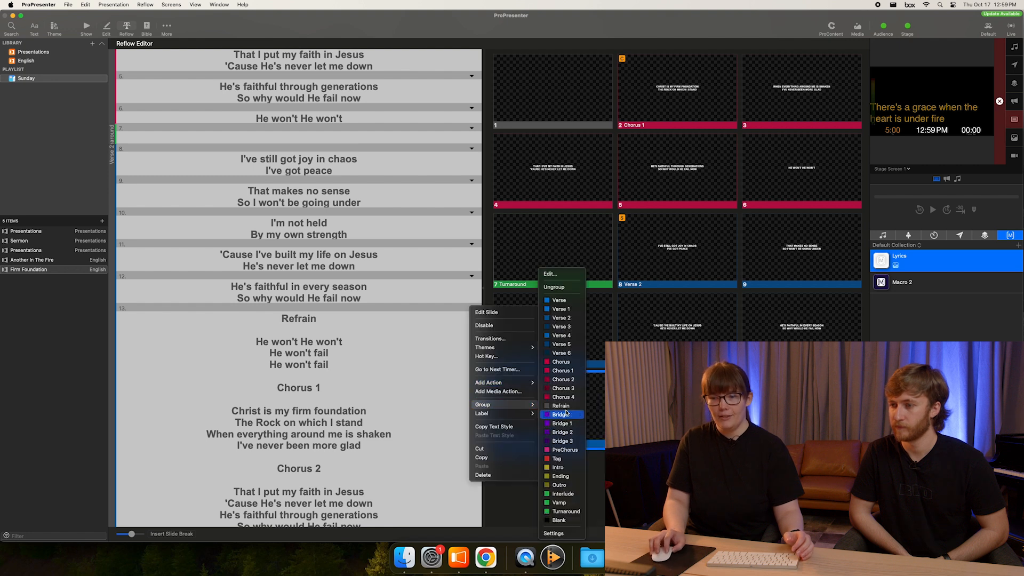
left_click(561, 406)
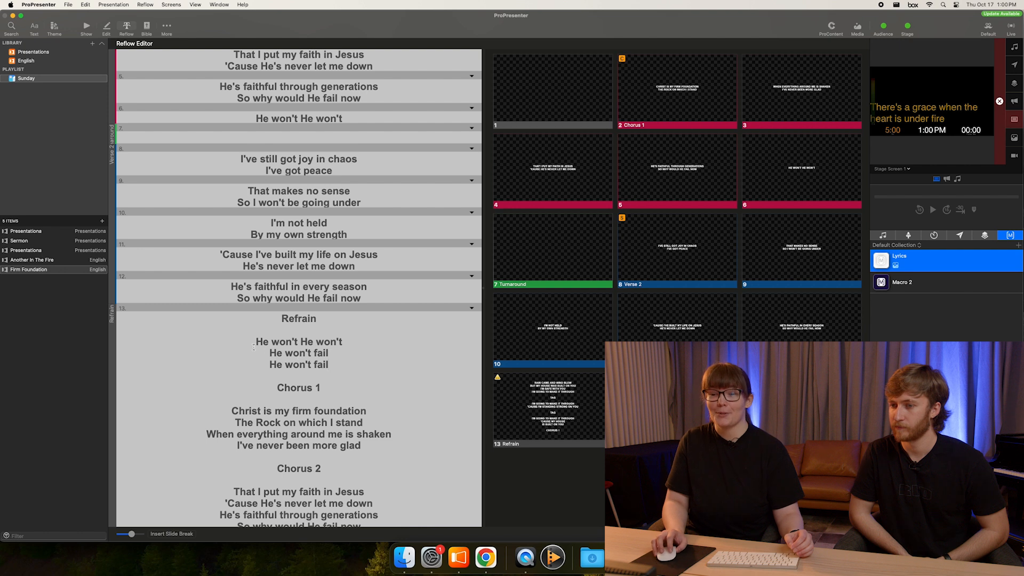
left_click_drag(254, 347, 253, 319)
key("BackSpace")
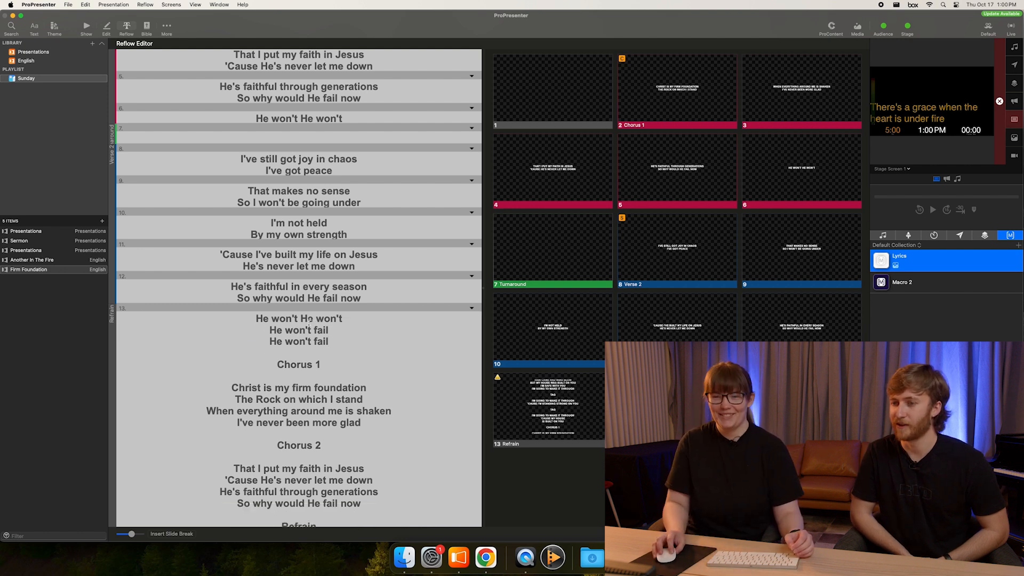
- Split "He won't He won't" on slide 13 onto two lines and insert a slide break before the first "He won't fail"
key("Return")
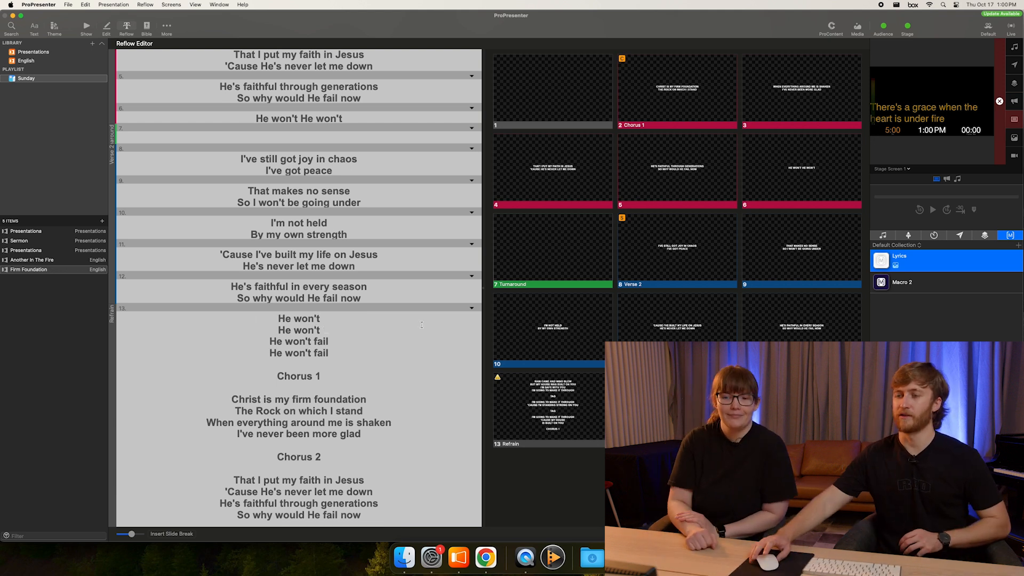
scroll(347, 368, "down", 2)
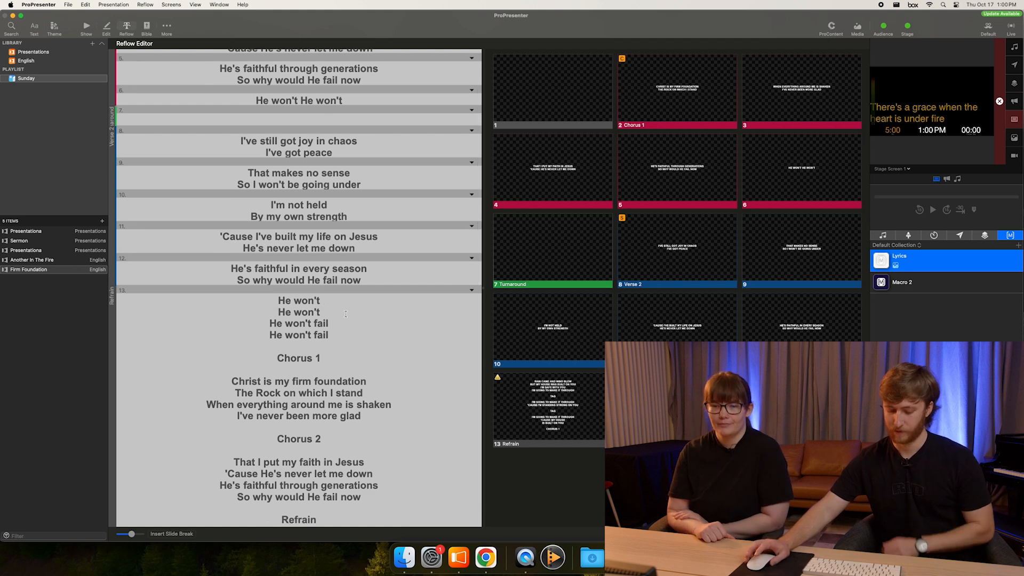
key("super+Return")
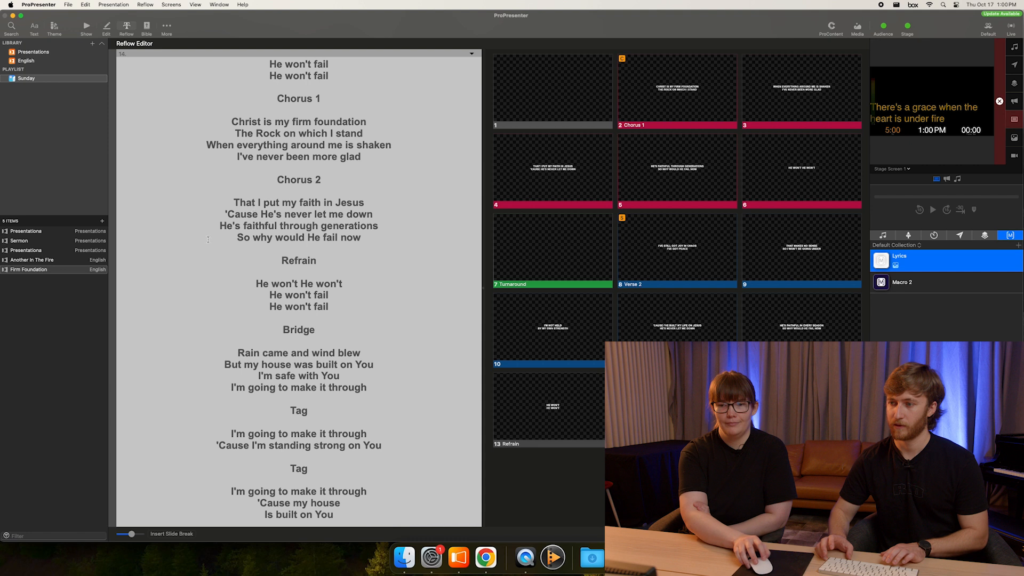
- Insert a slide break before the "Chorus 1" heading below "He won't fail", leaving no blank line between them
scroll(362, 358, "down", 2)
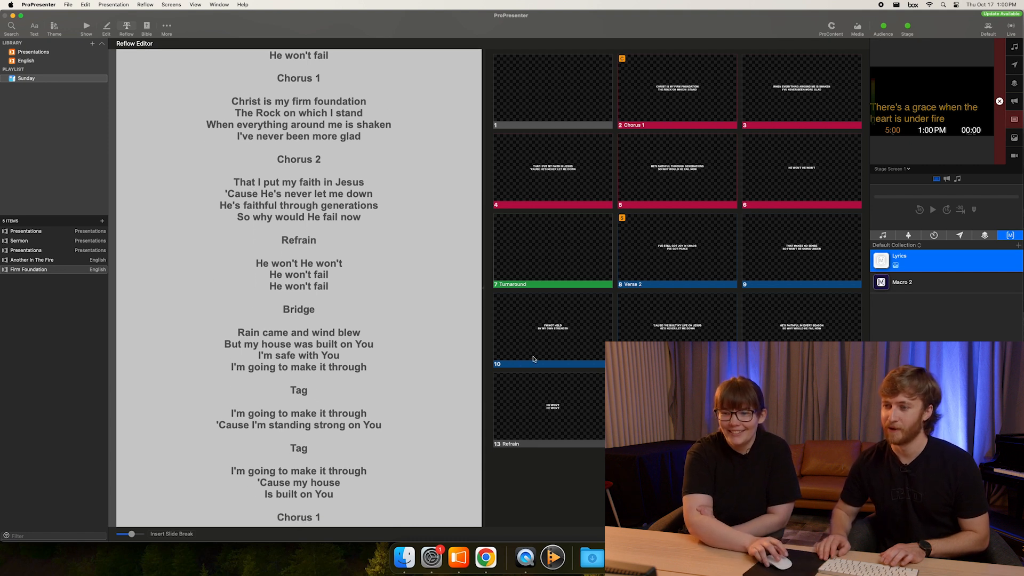
scroll(345, 150, "down", 5)
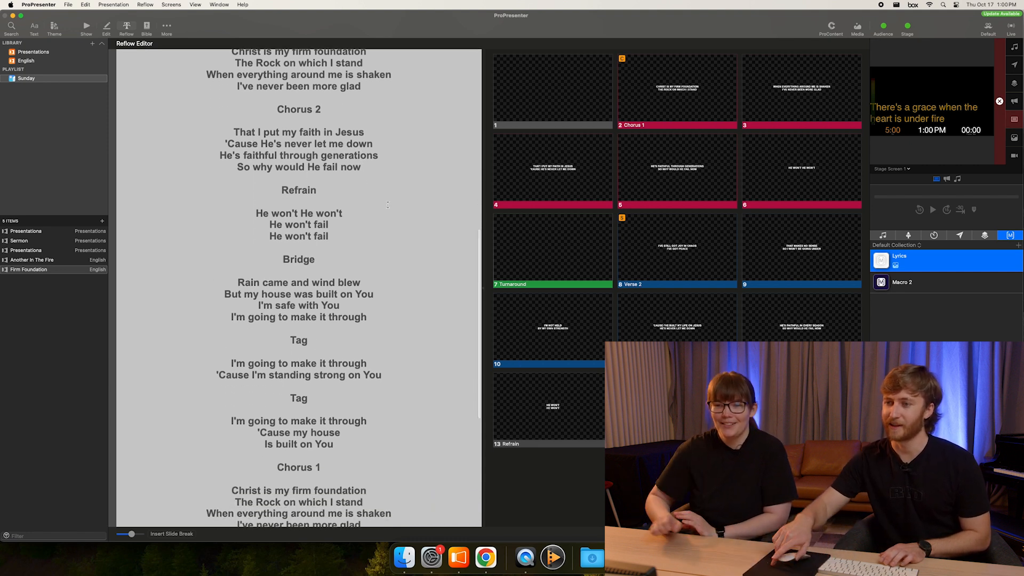
scroll(388, 205, "up", 20)
scroll(313, 307, "down", 5)
scroll(313, 307, "down", 8)
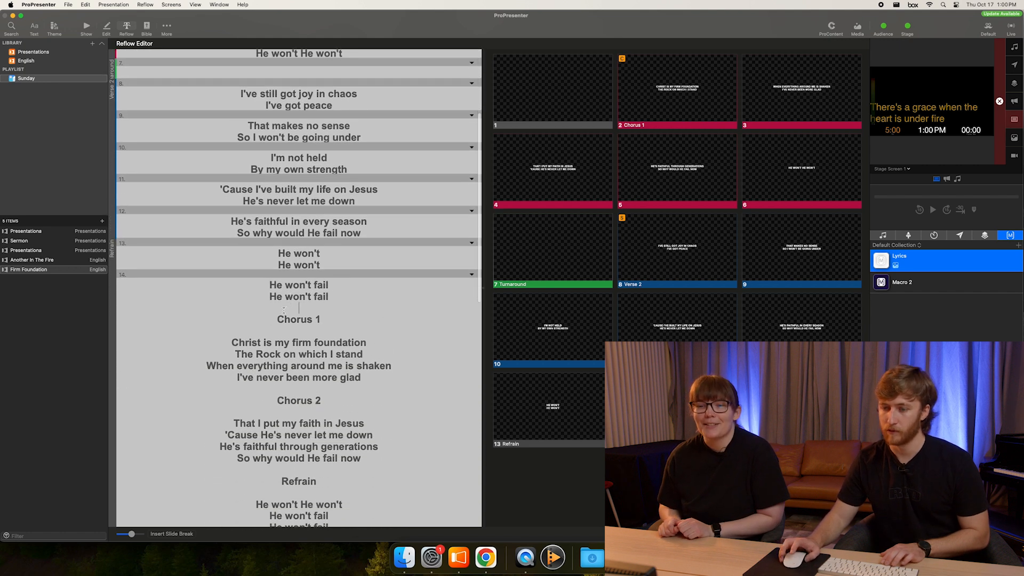
key("alt+Return")
scroll(300, 309, "up", 15)
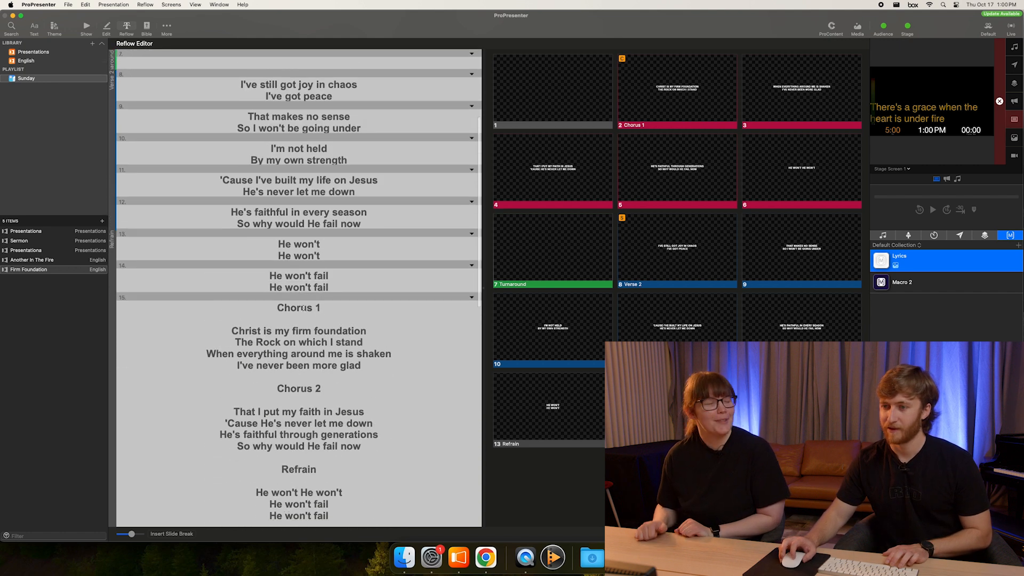
- Assign the Chorus 1 group to slide 15 and delete its "Chorus 1" heading text
left_click(471, 297)
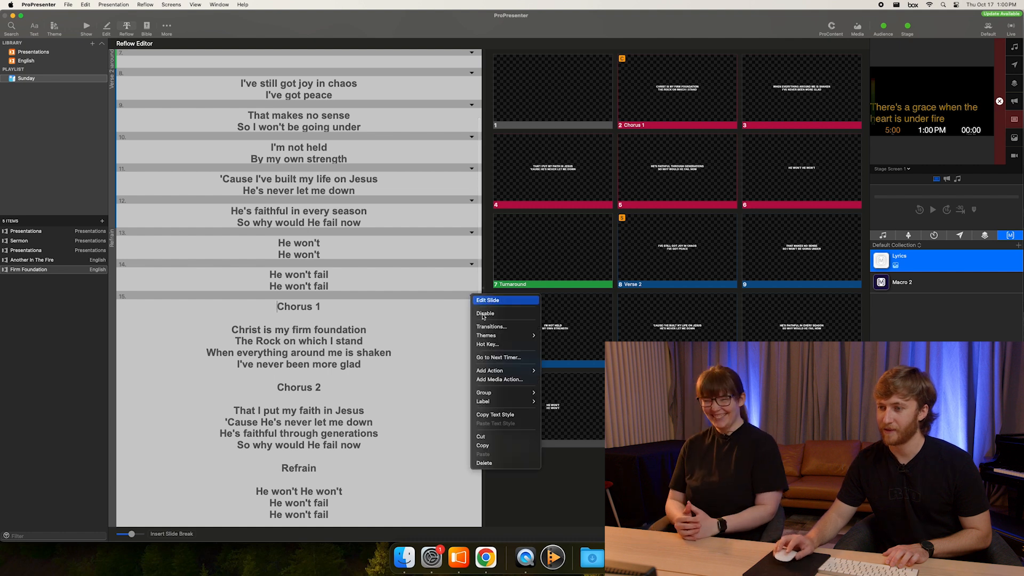
mouse_move(512, 392)
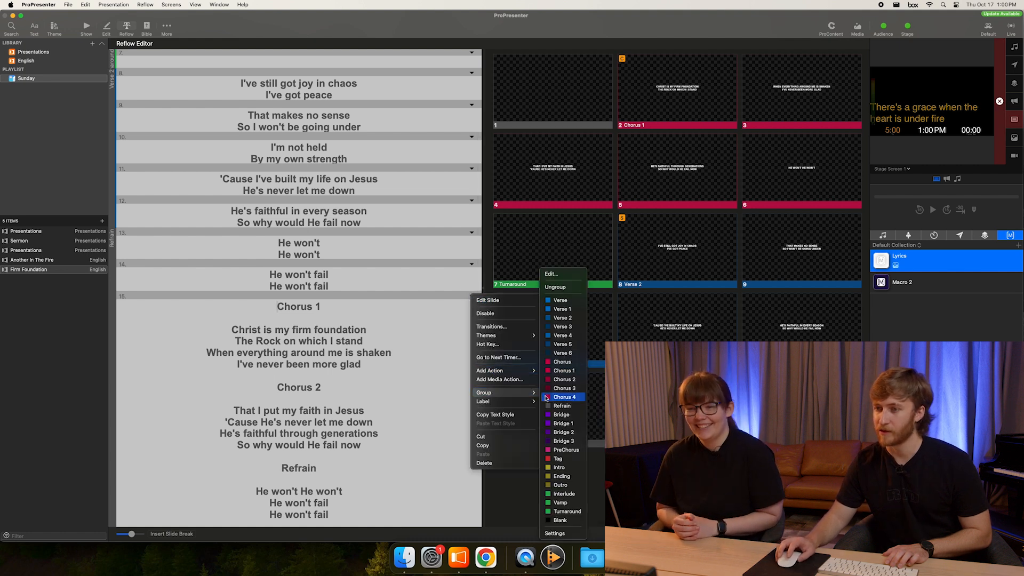
left_click(563, 372)
left_click_drag(351, 322, 288, 308)
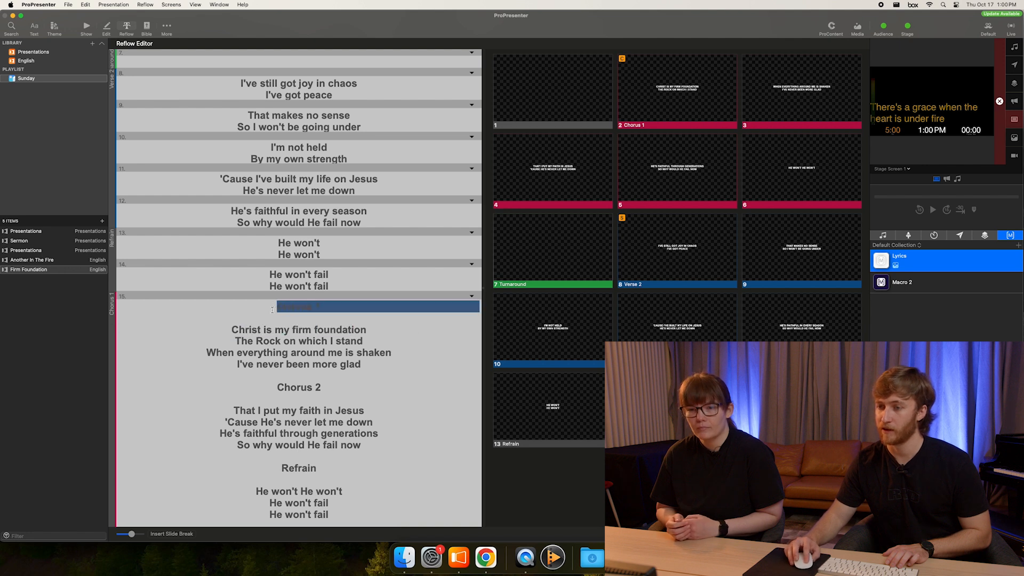
key("BackSpace")
- Insert slide breaks before "Christ is my firm foundation", before "When everything around me is shaken" and before the "Chorus 2" heading
key("alt+Return")
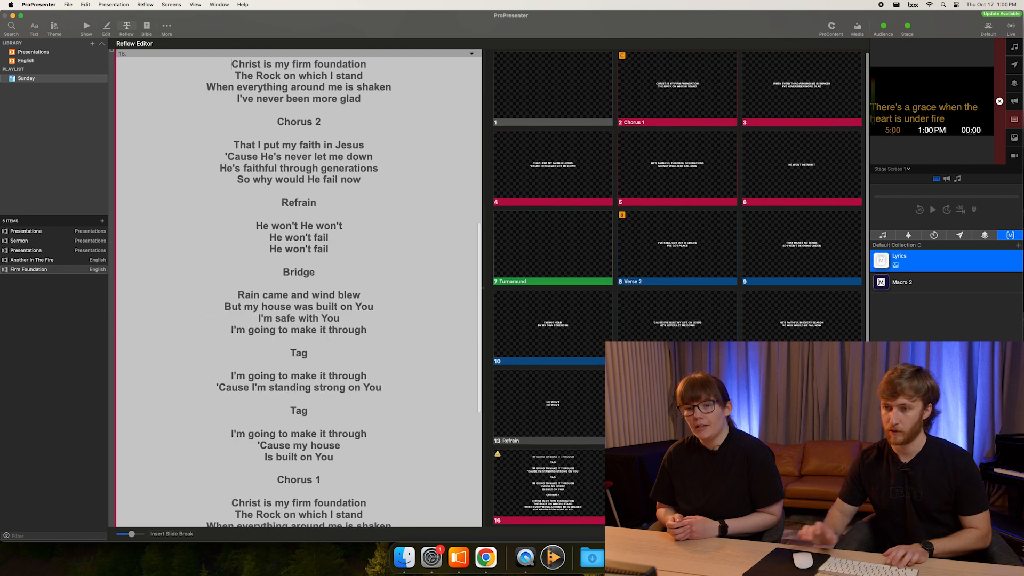
scroll(274, 317, "up", 10)
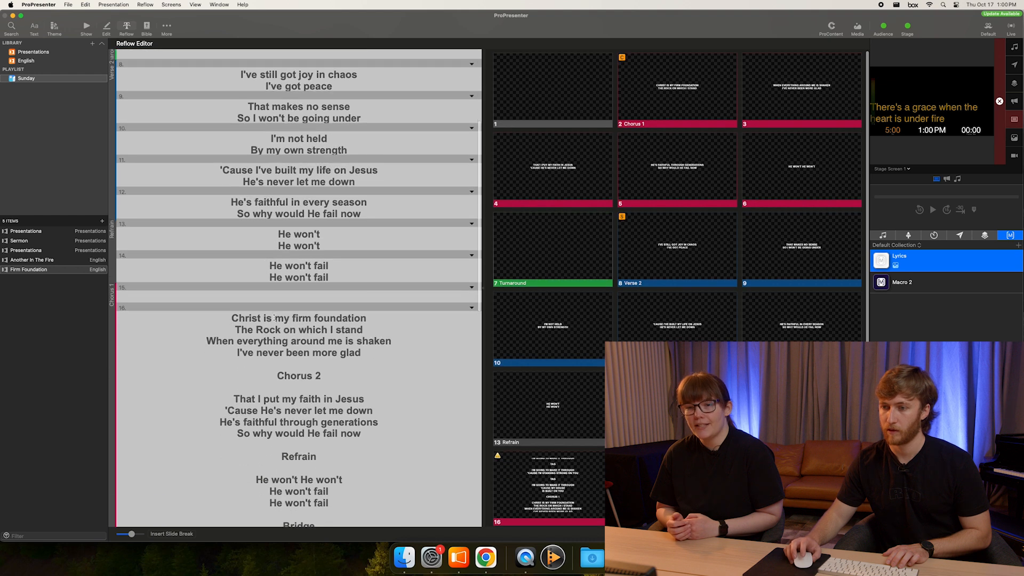
left_click(282, 297)
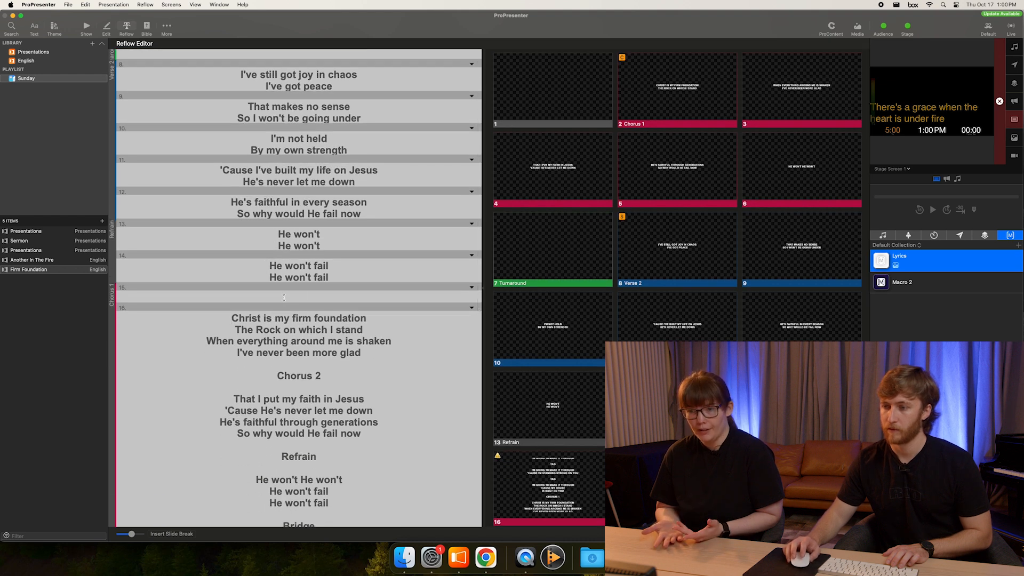
left_click(374, 329)
key("super+Return")
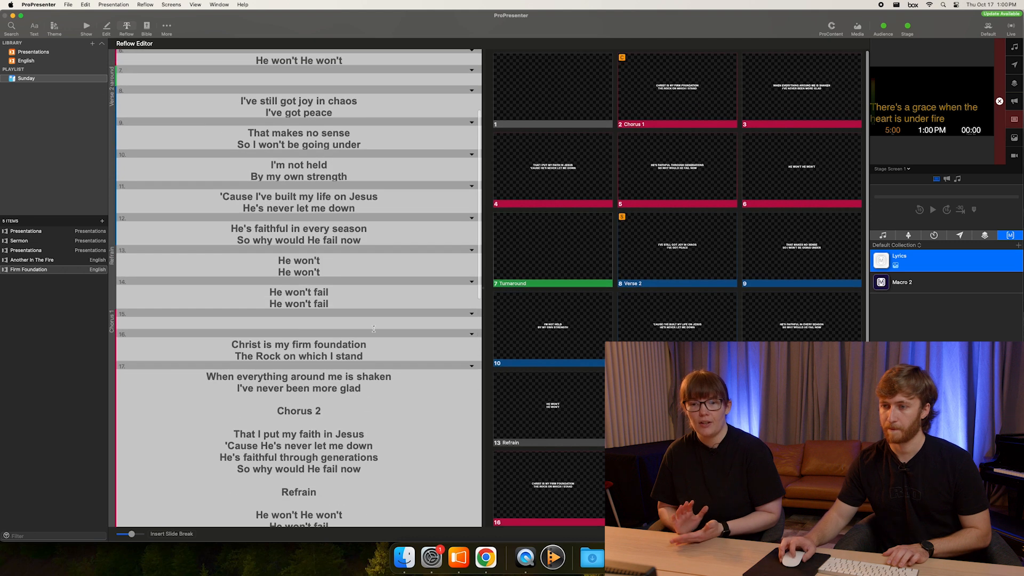
scroll(373, 328, "down", 3)
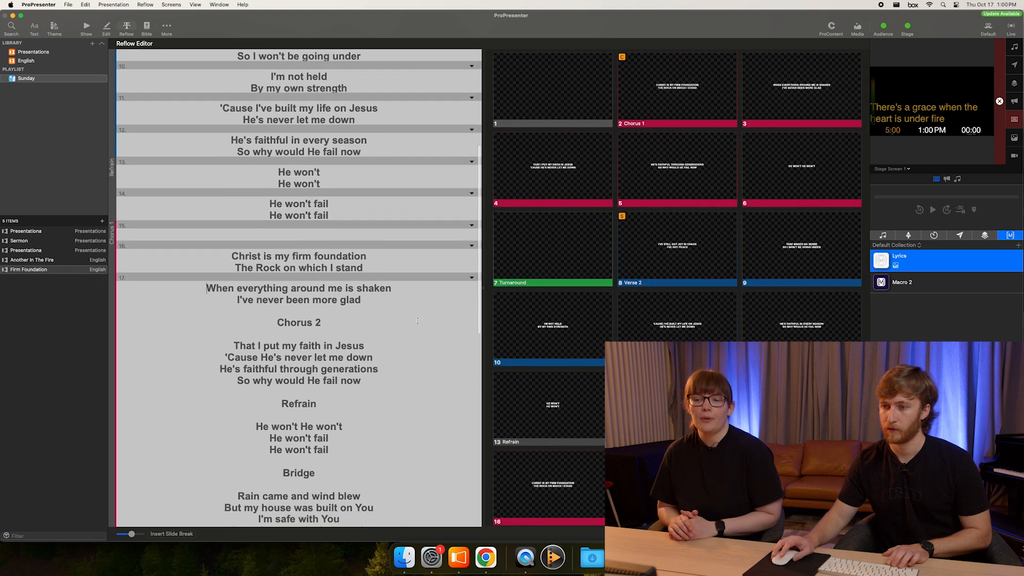
scroll(362, 315, "down", 5)
scroll(362, 316, "up", 5)
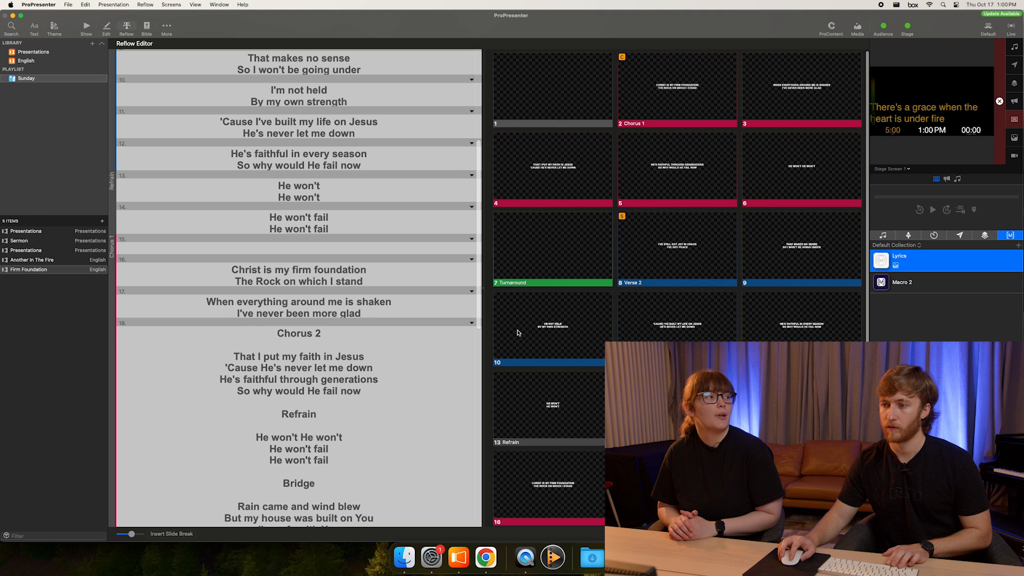
- Assign the Chorus 2 group to slide 18 and remove its "Chorus 2" heading and the blank line above "That I put my faith in Jesus"
left_click(472, 323)
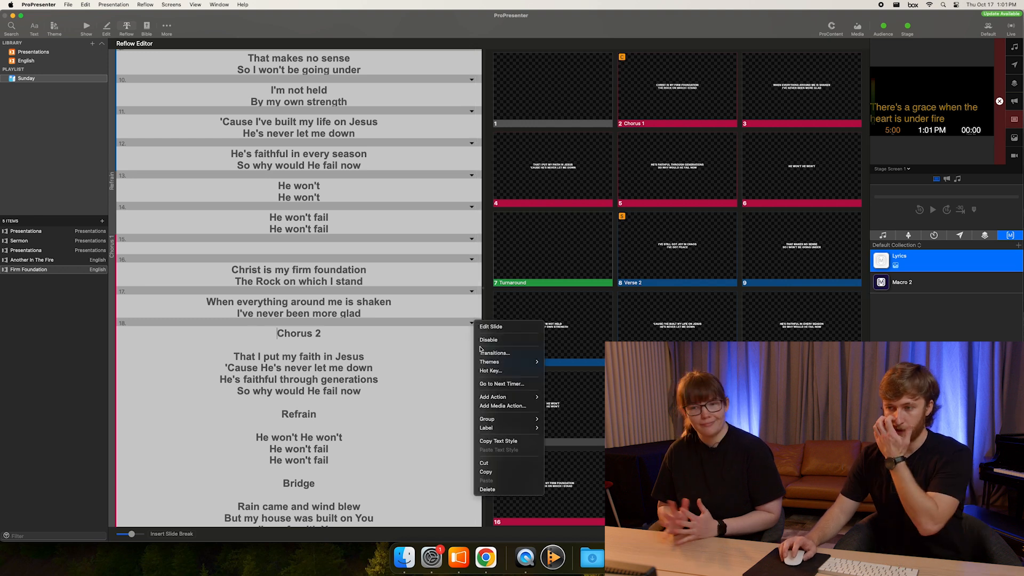
mouse_move(509, 420)
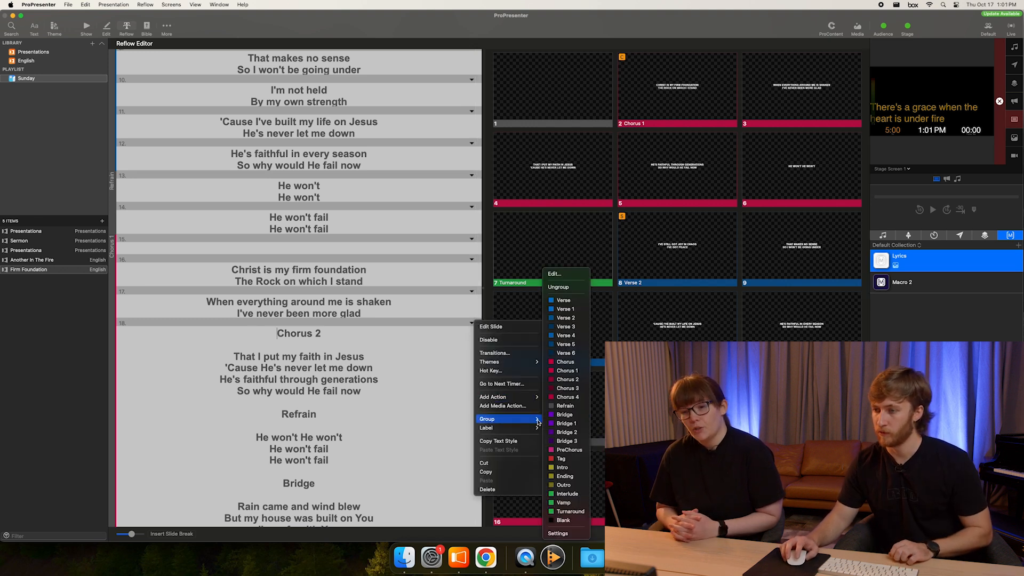
left_click(558, 380)
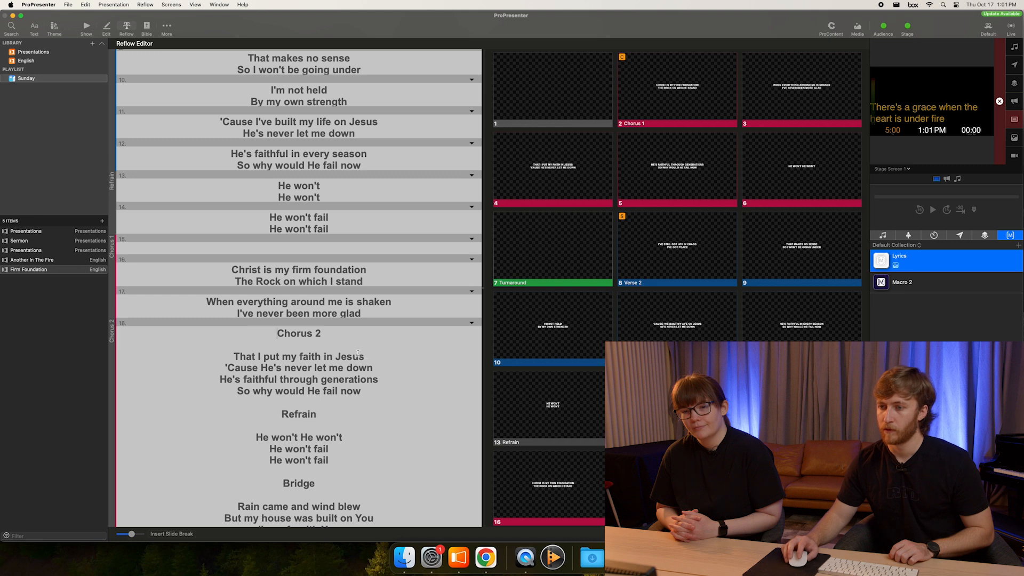
left_click_drag(326, 340, 271, 334)
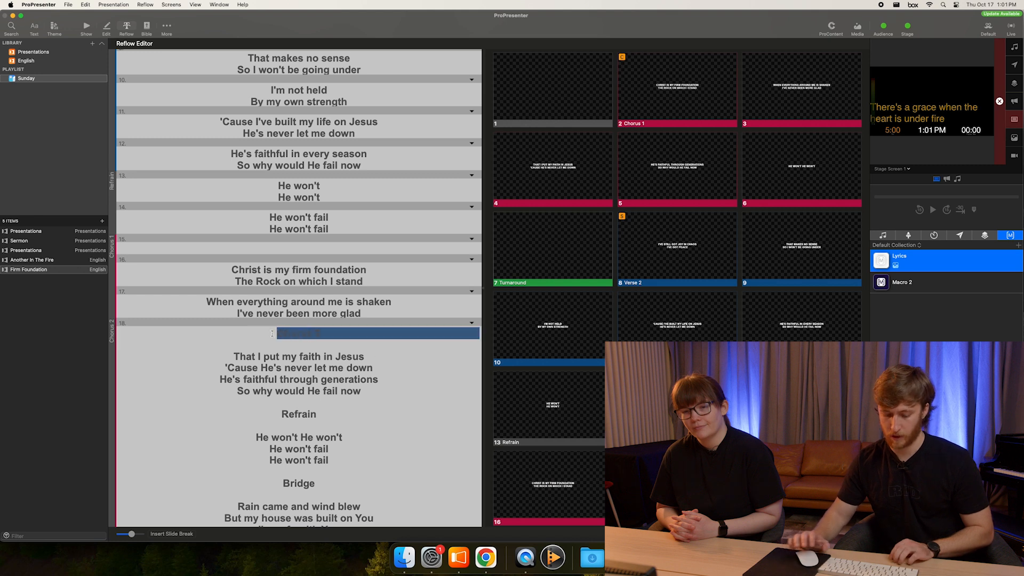
key("alt+Return")
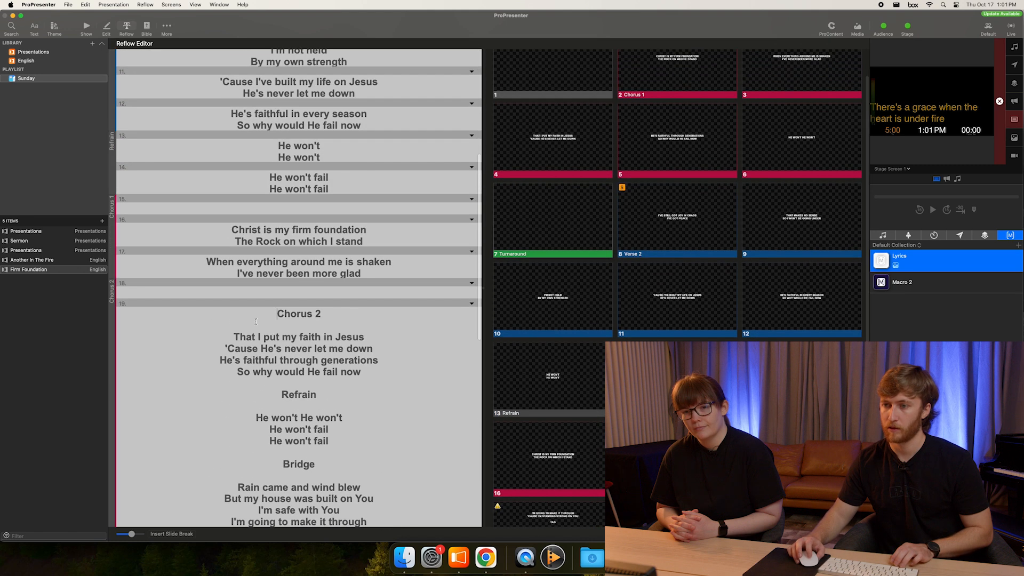
left_click_drag(315, 323, 264, 311)
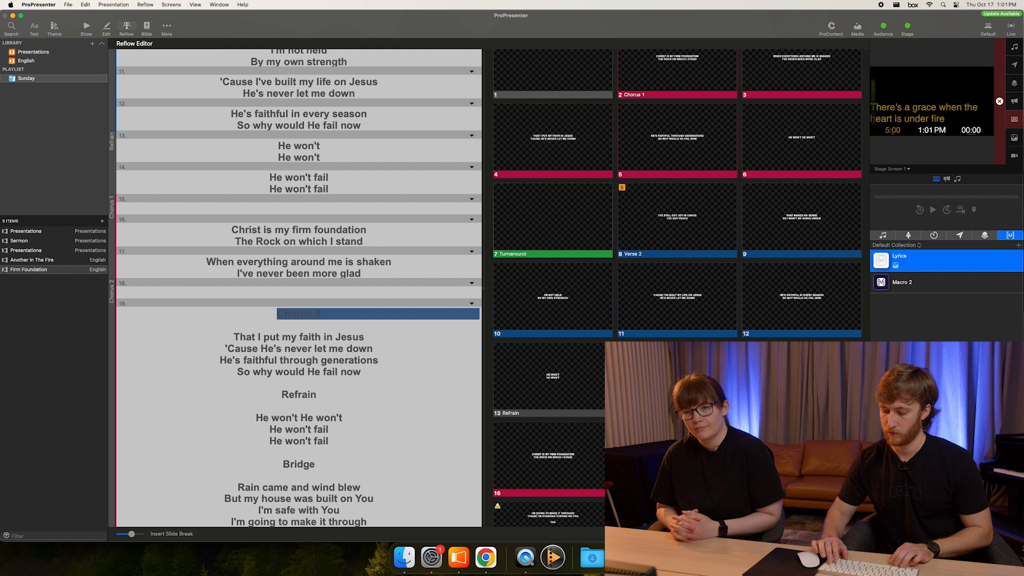
key("BackSpace")
scroll(263, 312, "up", 5)
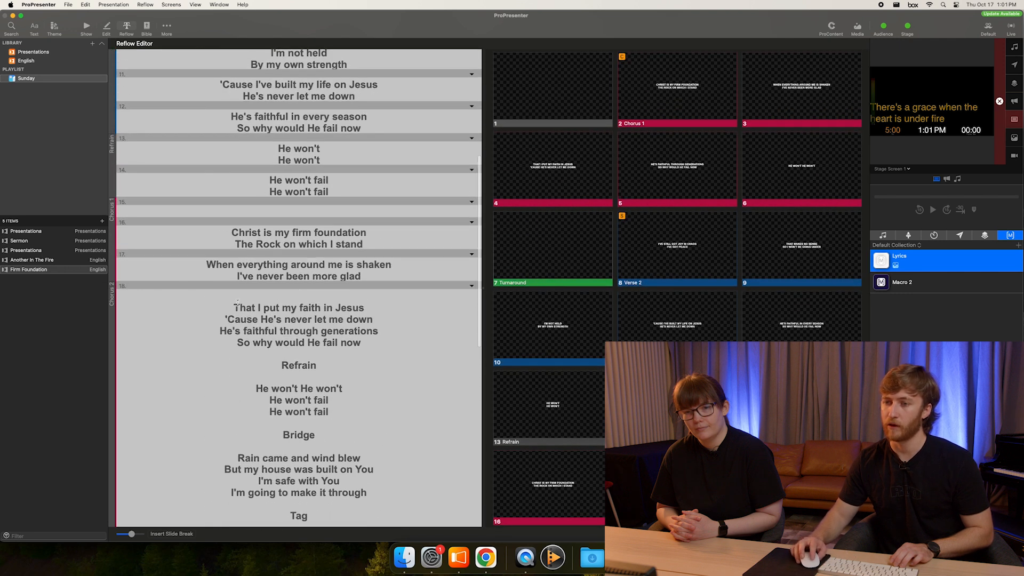
key("BackSpace")
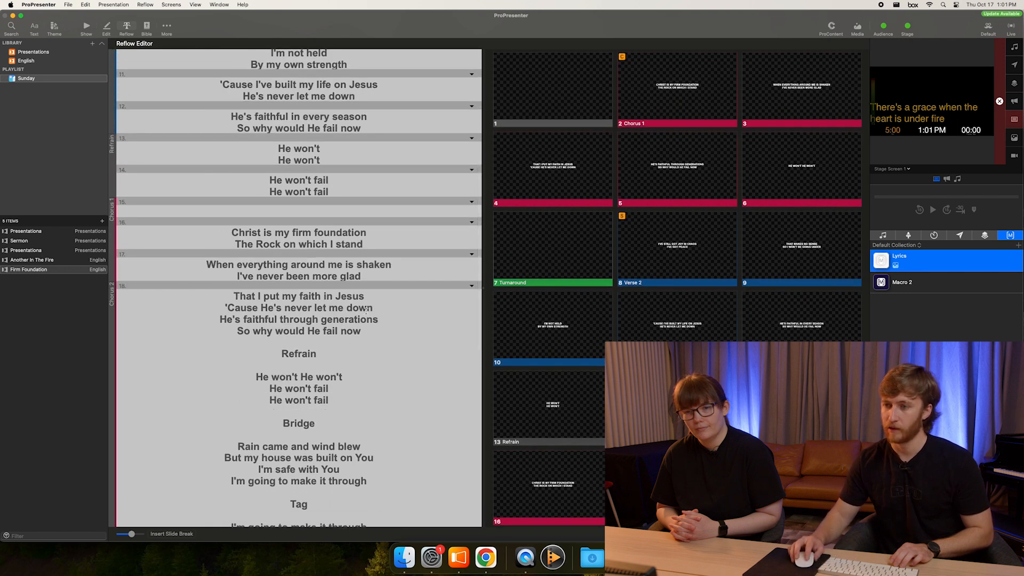
- Insert slide breaks before "He's faithful through generations" and before the "Refrain" heading
key("Return")
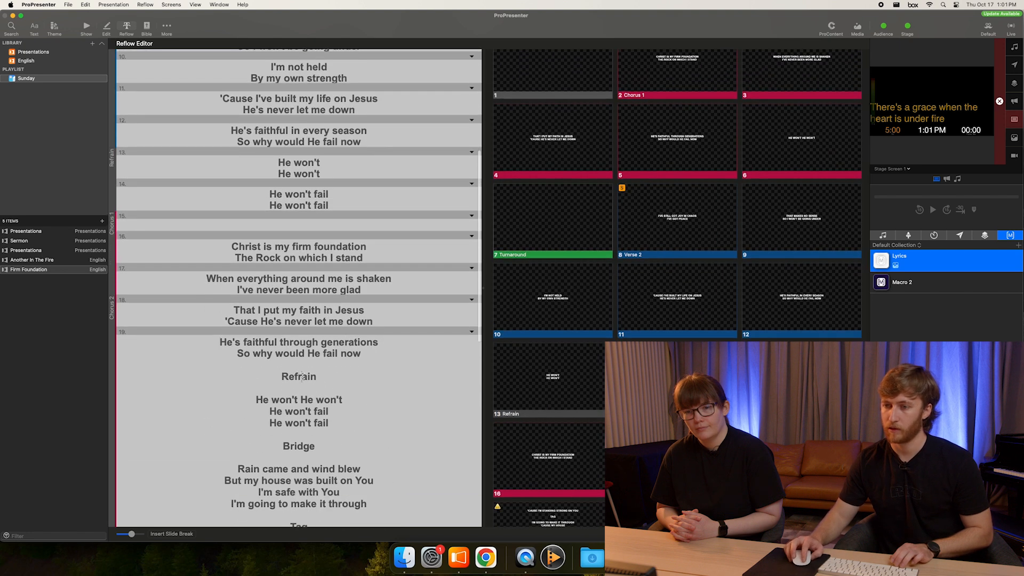
key("Return")
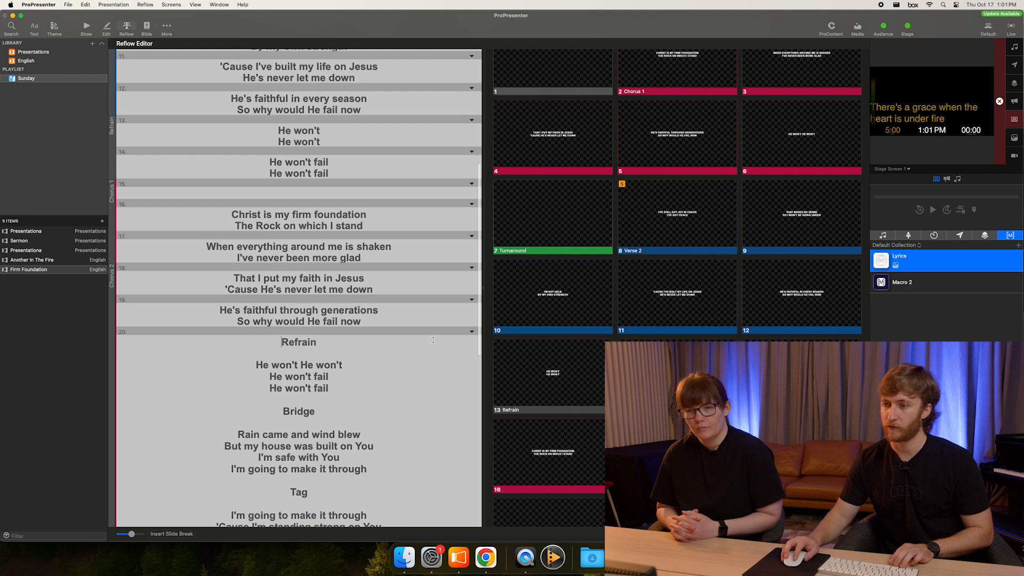
- Delete the "Refrain" heading and its three "He won't" lyric lines from slide 20
left_click(389, 336)
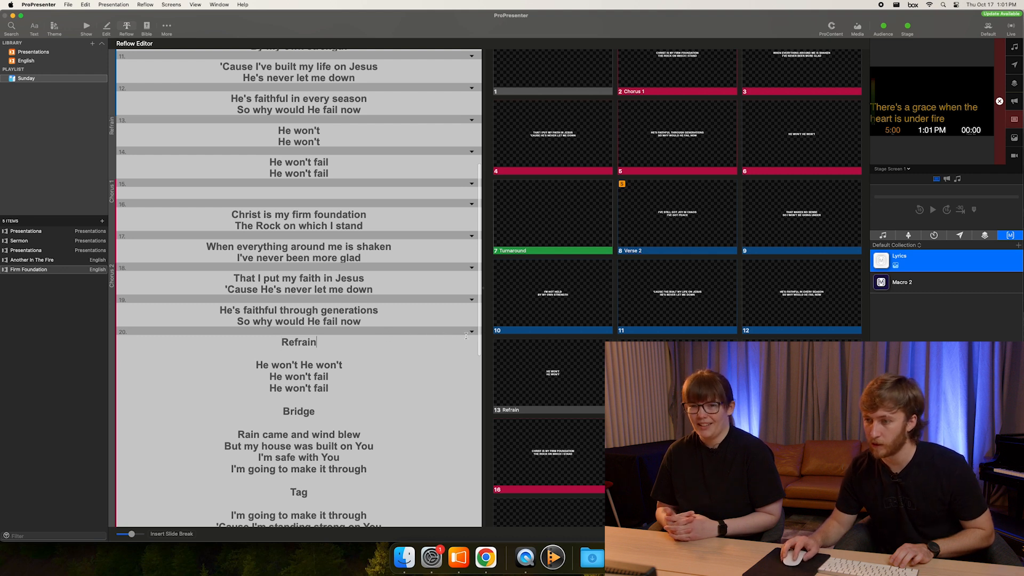
left_click(471, 332)
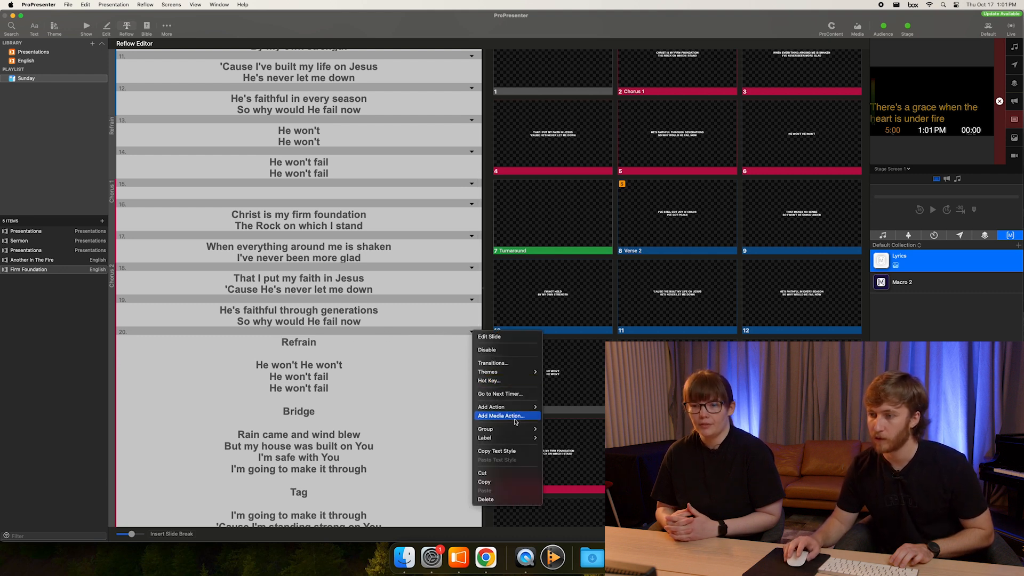
left_click(353, 377)
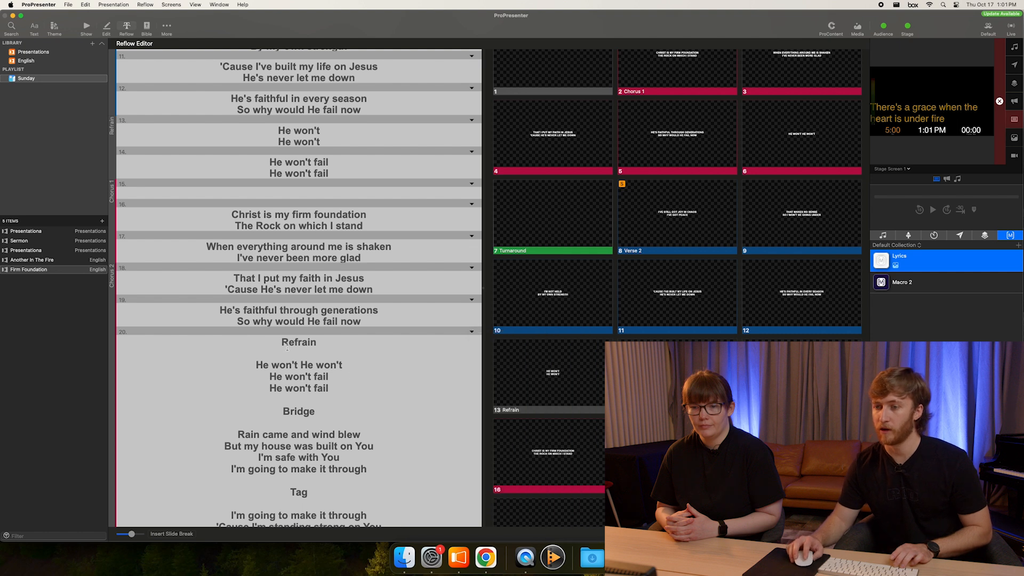
left_click_drag(281, 342, 333, 396)
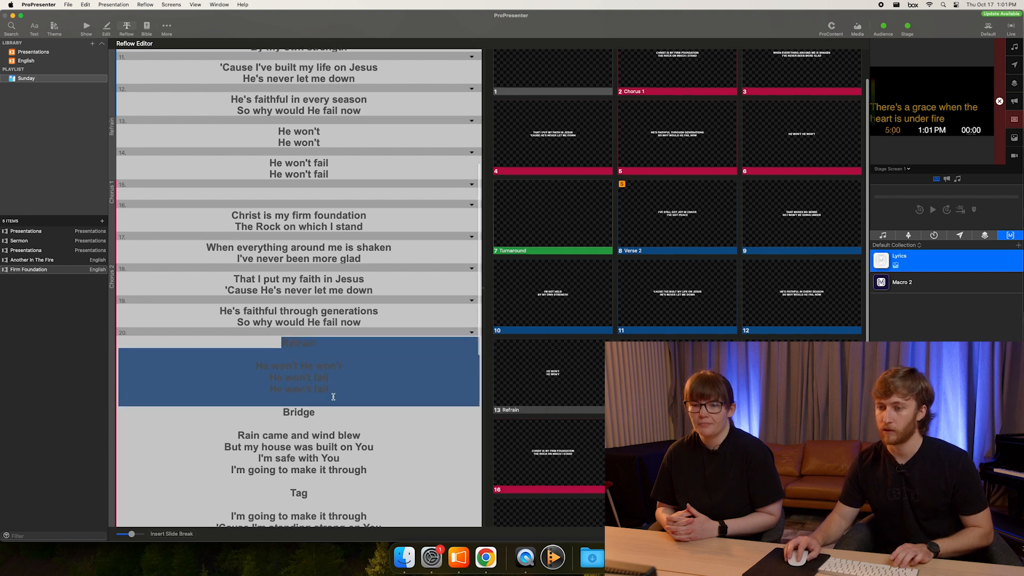
key("BackSpace")
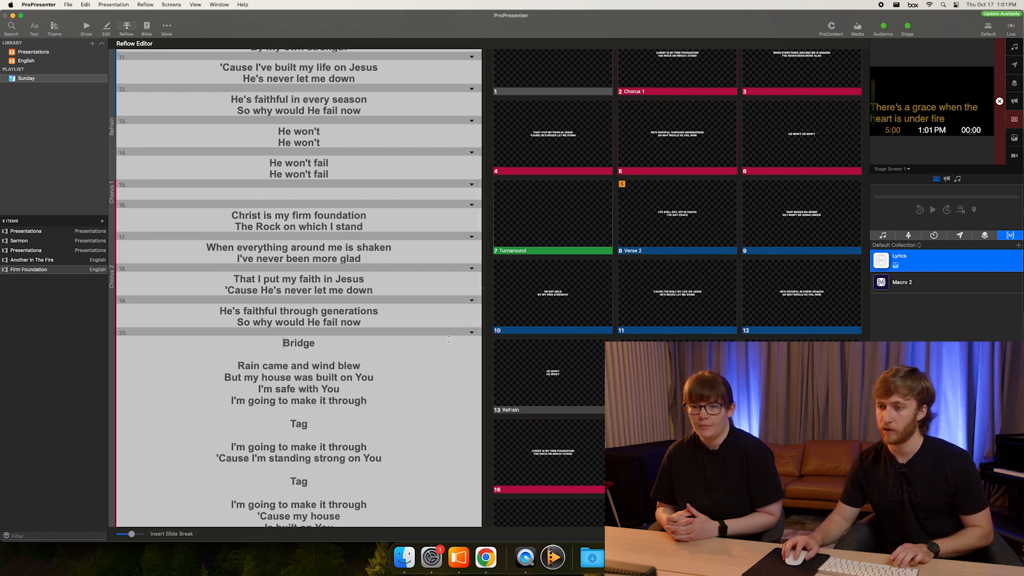
- Assign the Bridge group to slide 20 and delete its "Bridge" heading text
left_click(472, 332)
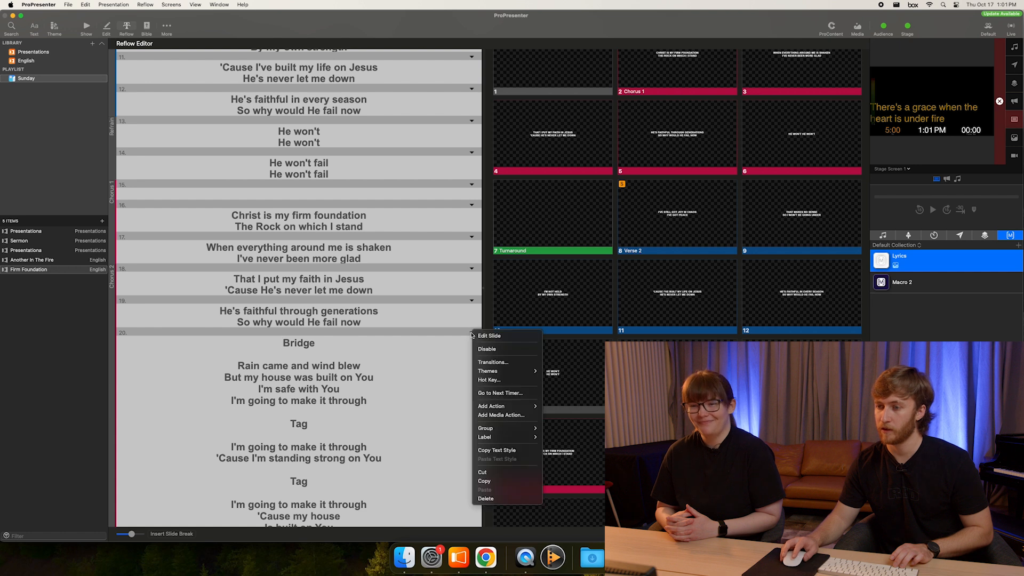
mouse_move(506, 429)
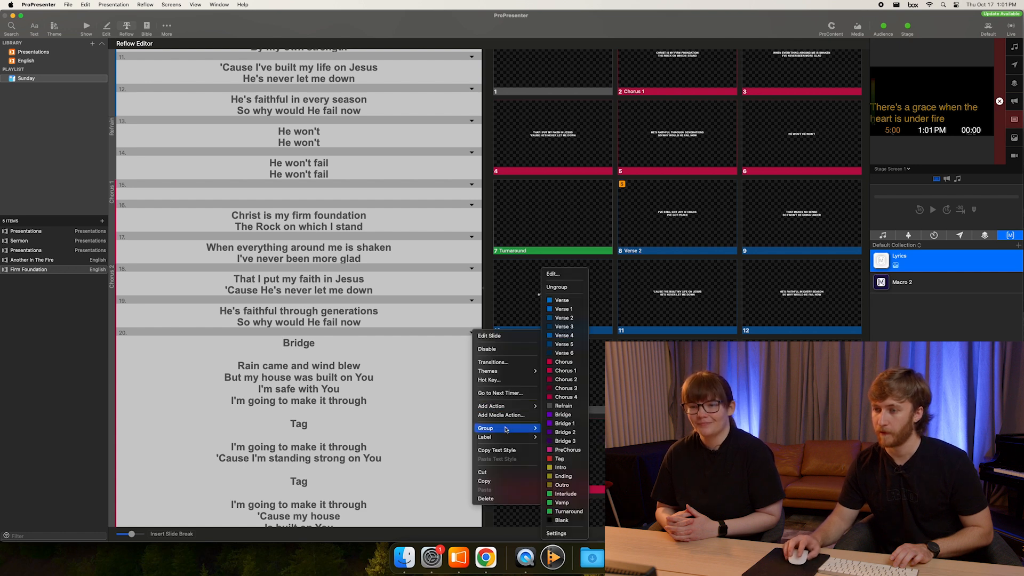
left_click(568, 417)
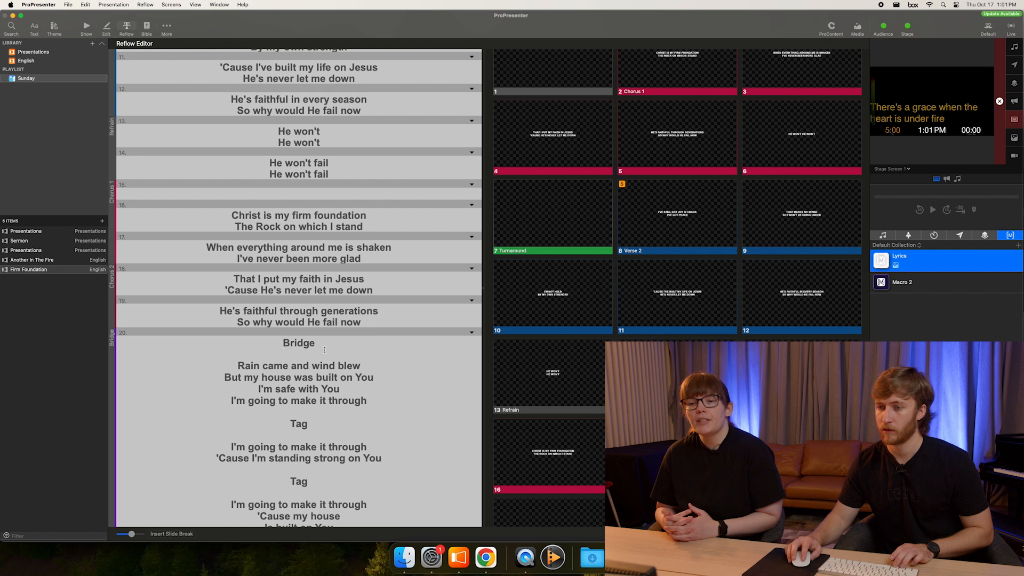
left_click_drag(324, 350, 303, 342)
key("BackSpace")
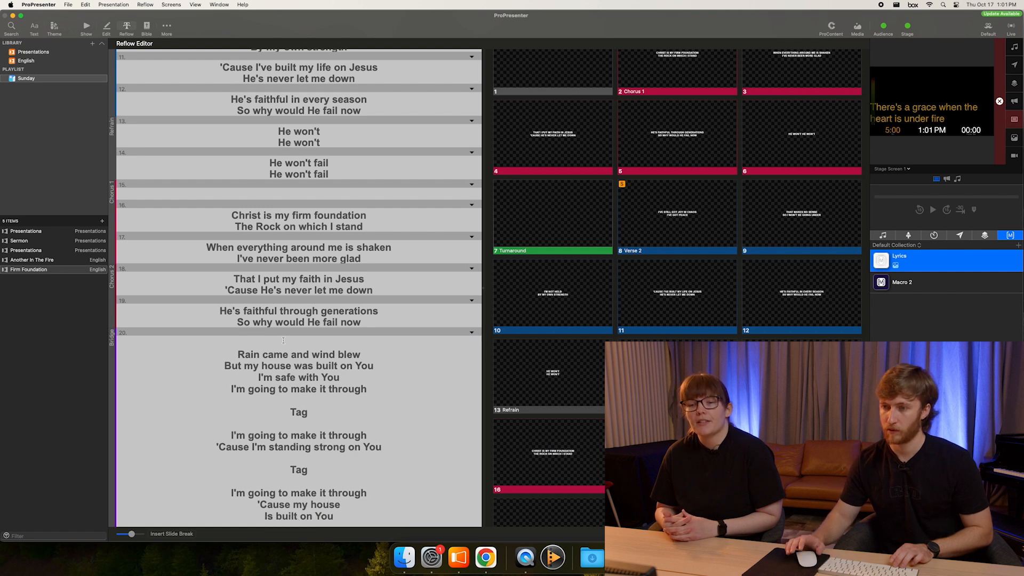
- Insert a slide break before "Rain came and wind blew" and assign the Interlude group to the blank slide 20
key("alt+Return")
scroll(282, 340, "up", 5)
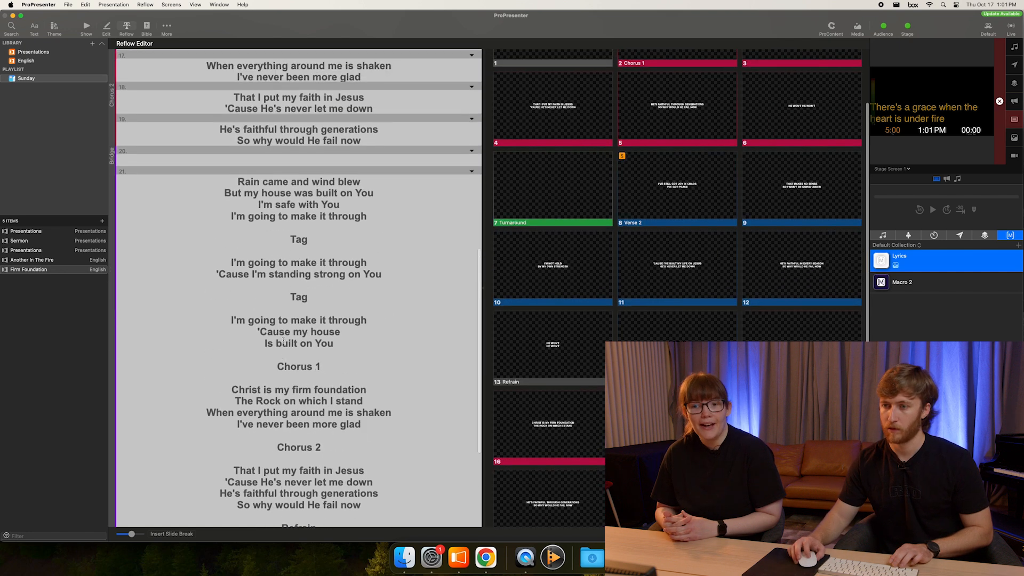
scroll(283, 340, "up", 4)
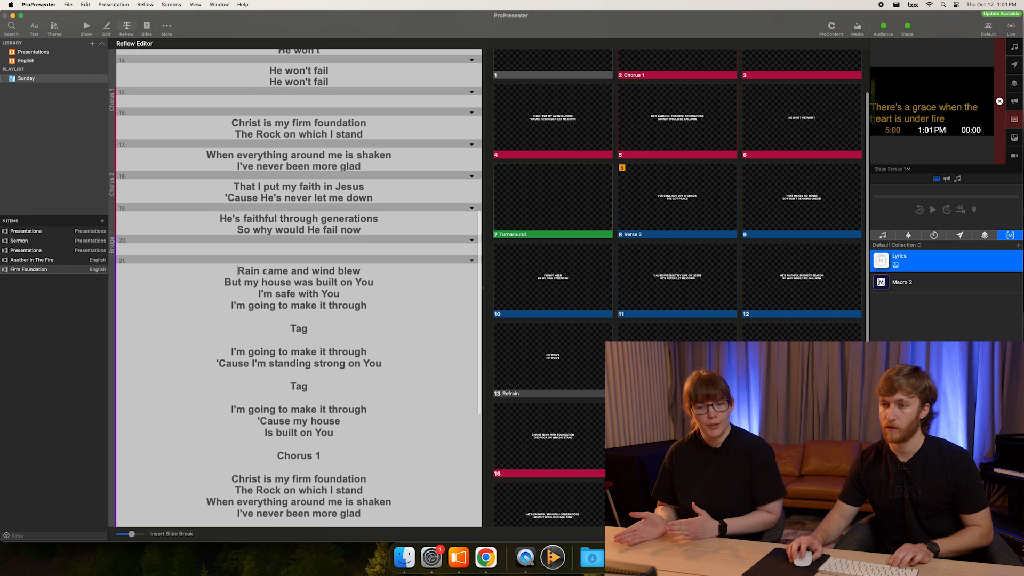
scroll(266, 270, "up", 8)
scroll(270, 273, "down", 8)
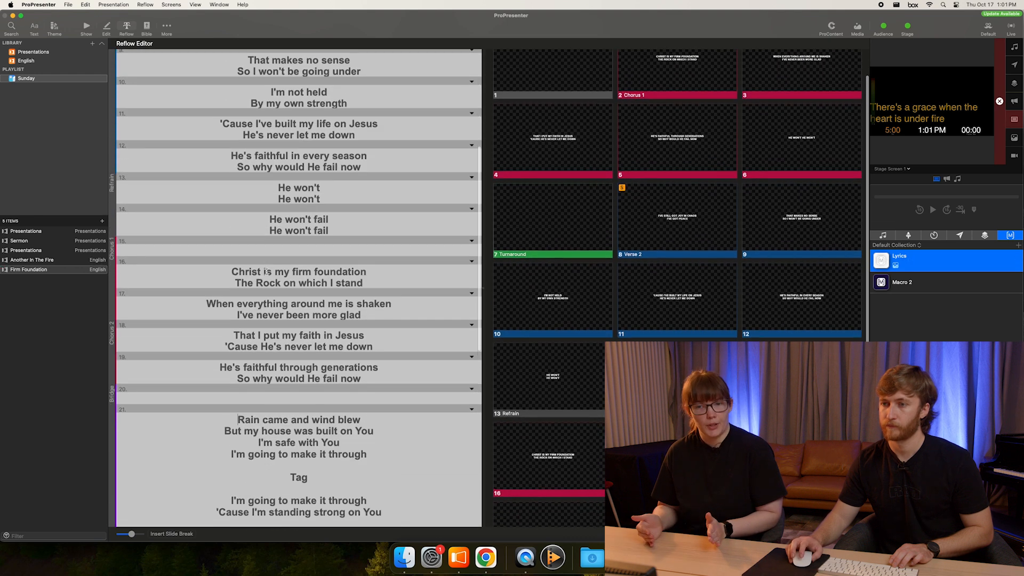
scroll(272, 275, "down", 1)
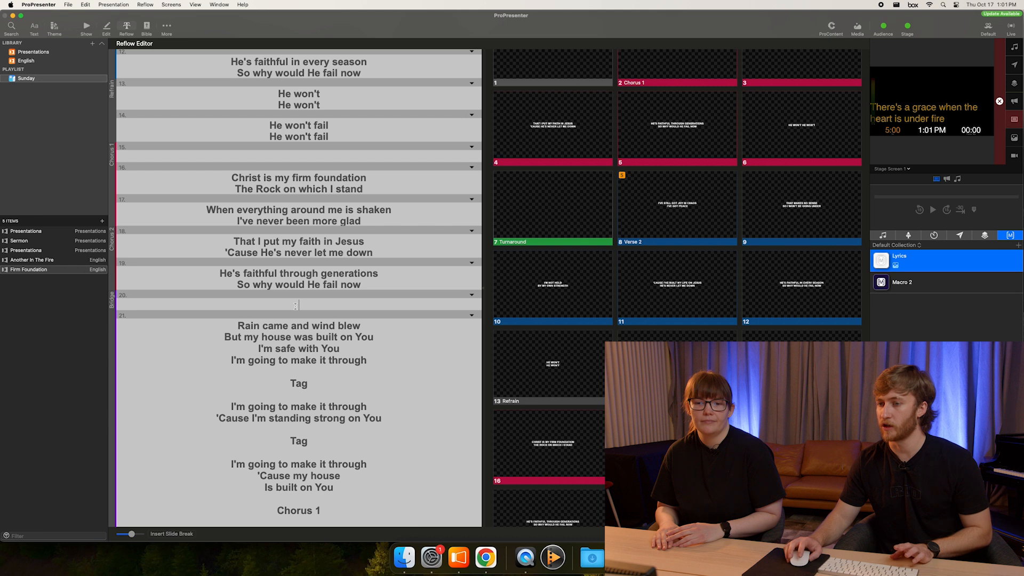
scroll(295, 308, "down", 1)
scroll(295, 308, "down", 1)
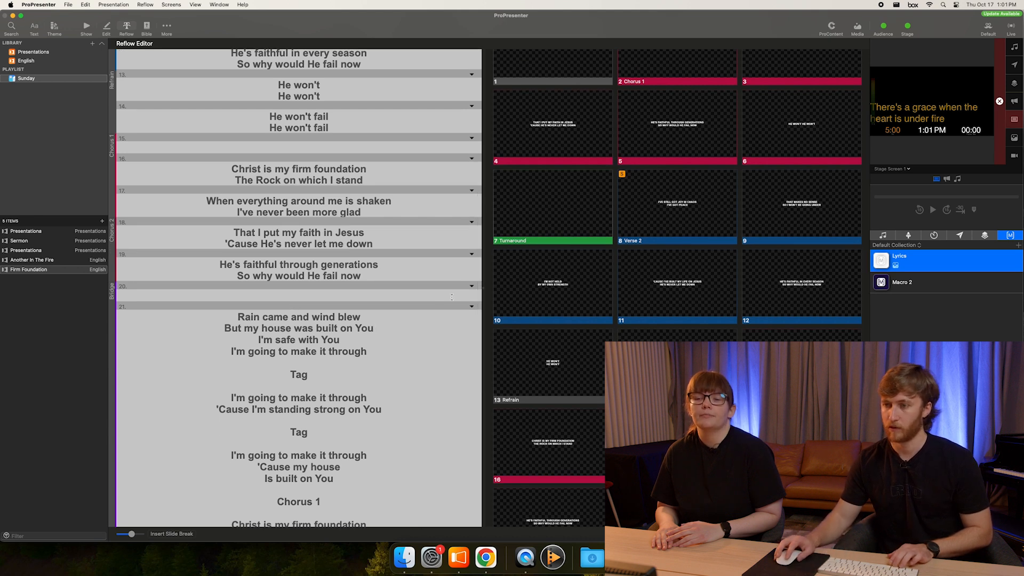
left_click(471, 285)
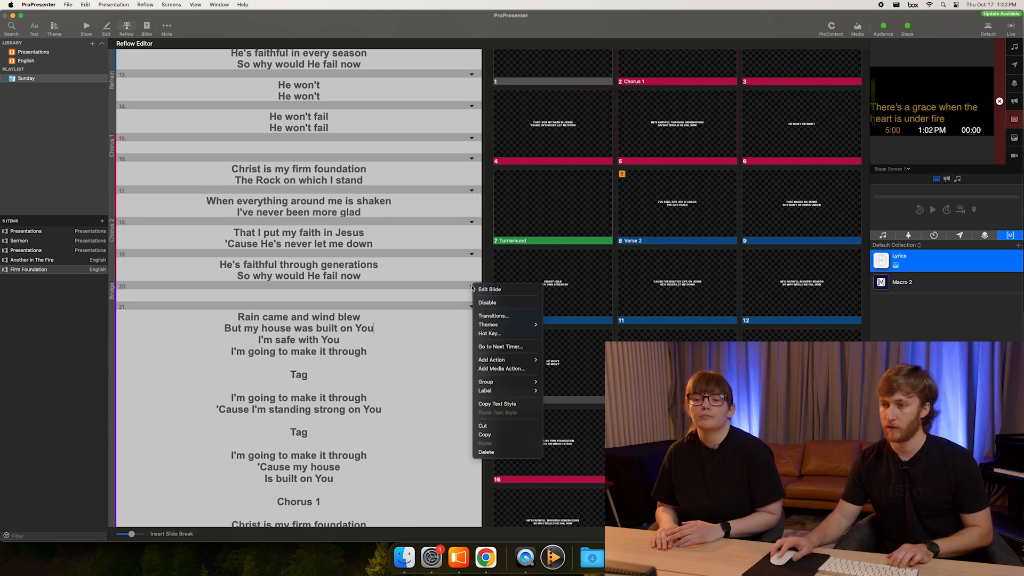
mouse_move(511, 382)
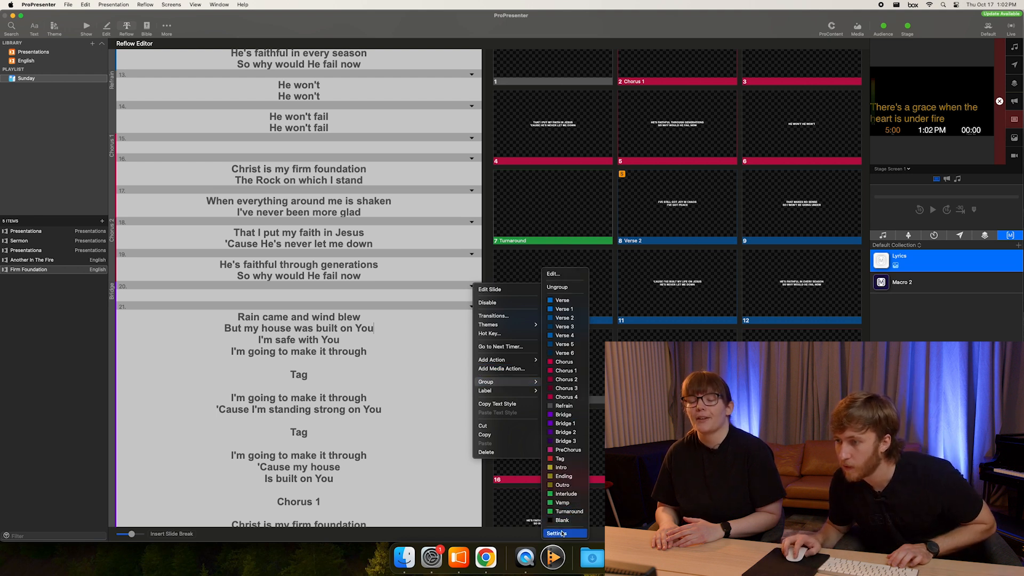
left_click(565, 493)
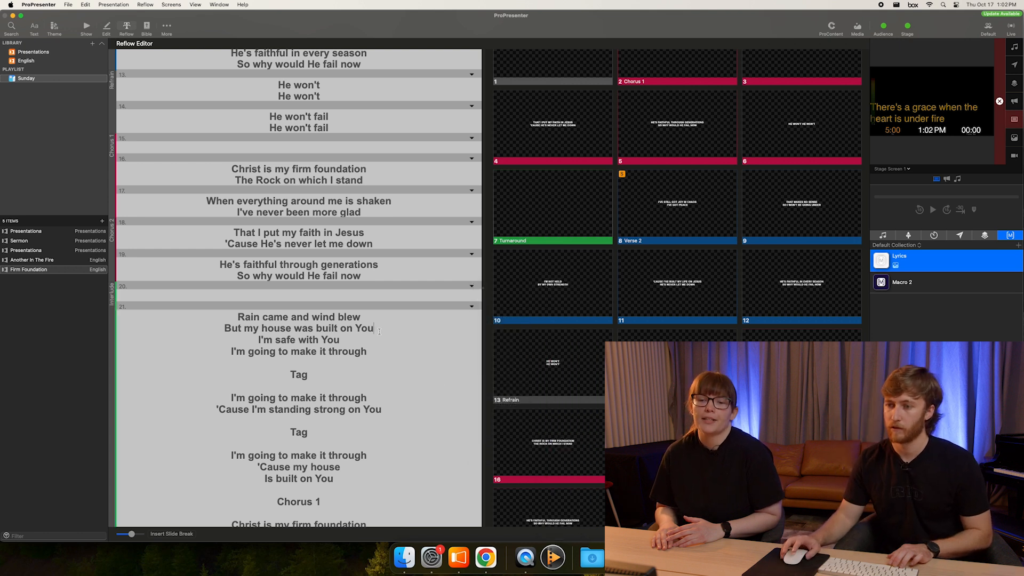
right_click(472, 308)
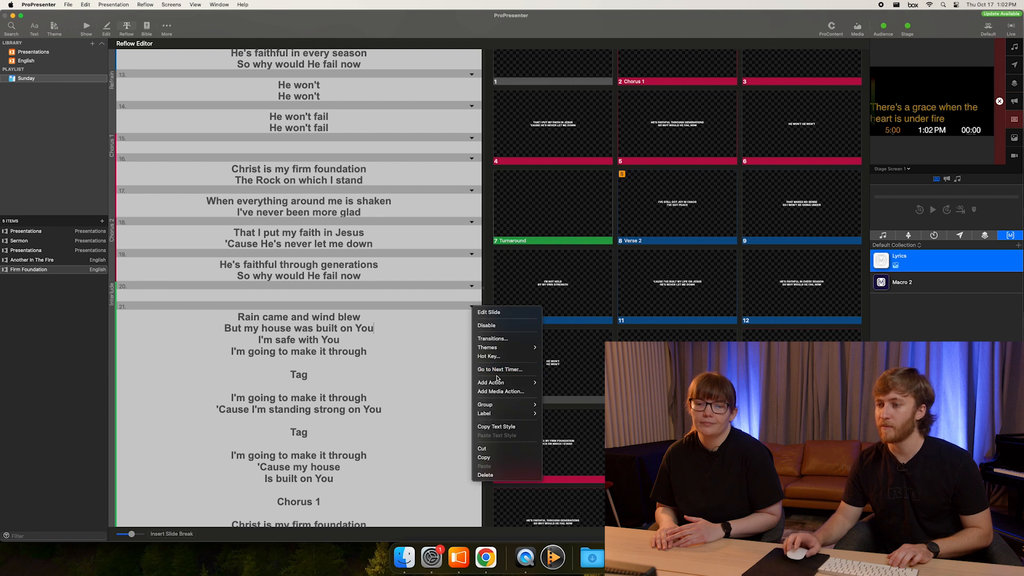
mouse_move(502, 408)
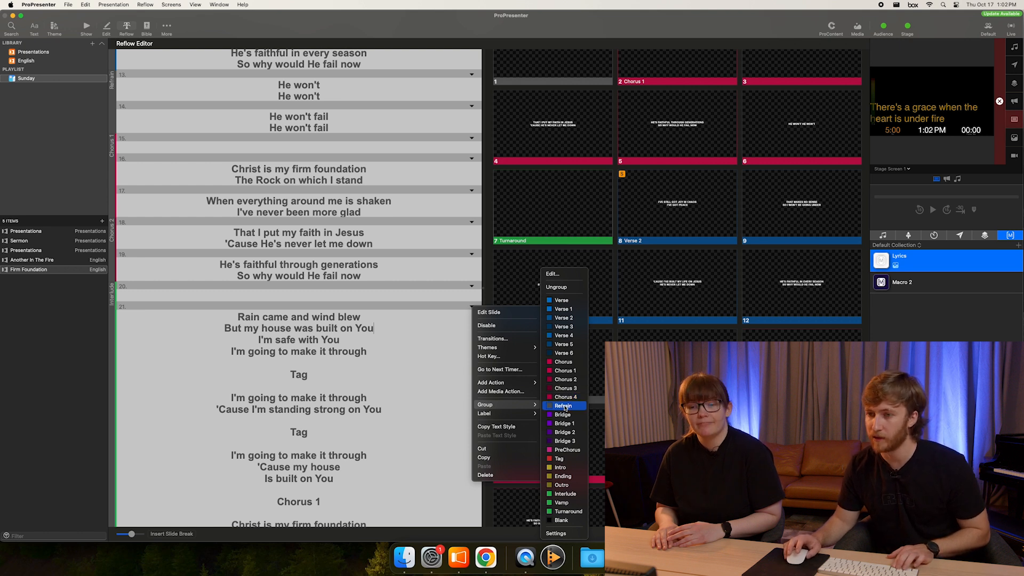
left_click(566, 379)
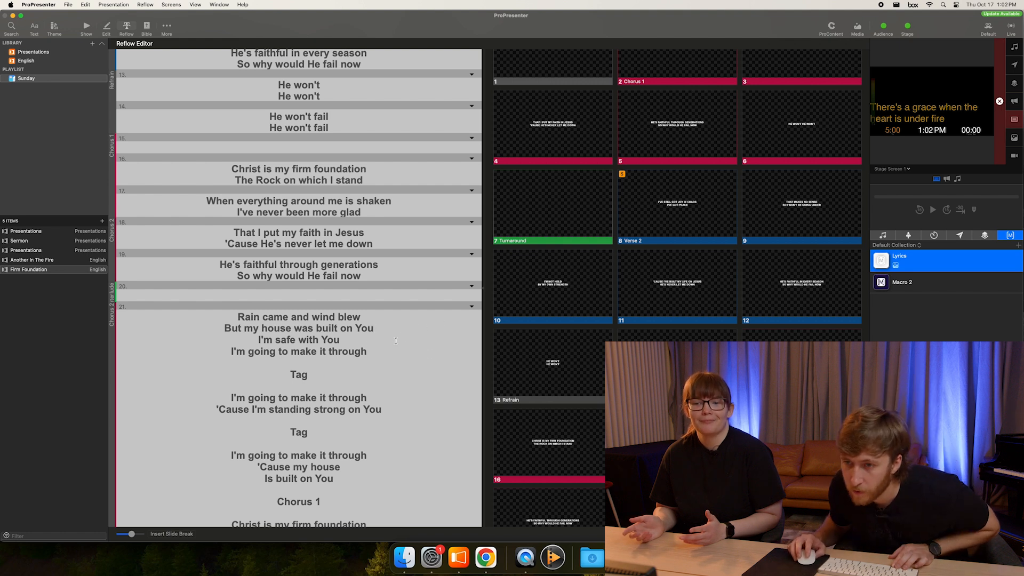
key("Up")
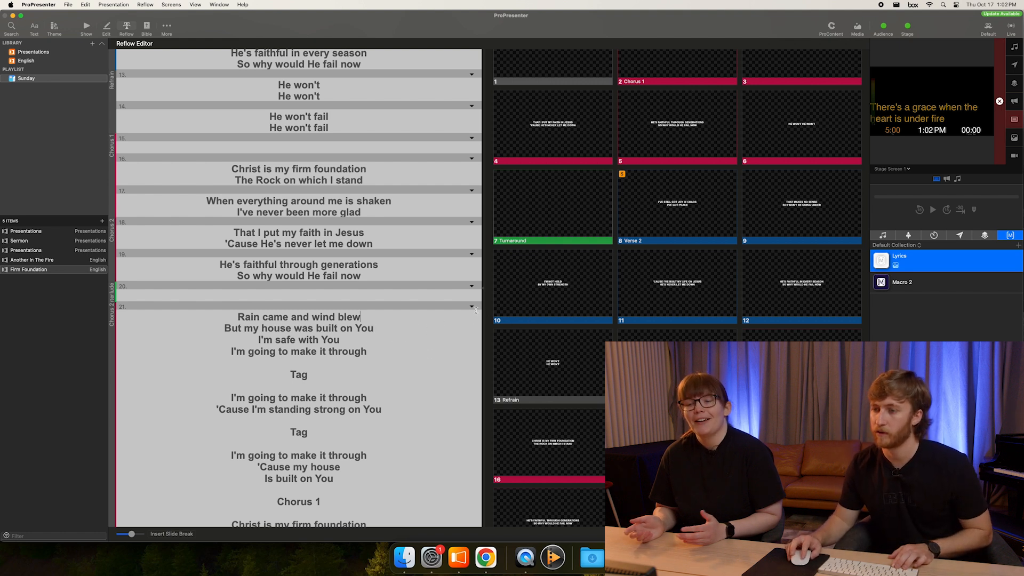
- Assign the Bridge group to slide 21 and insert a slide break before "I'm safe with You"
left_click(472, 307)
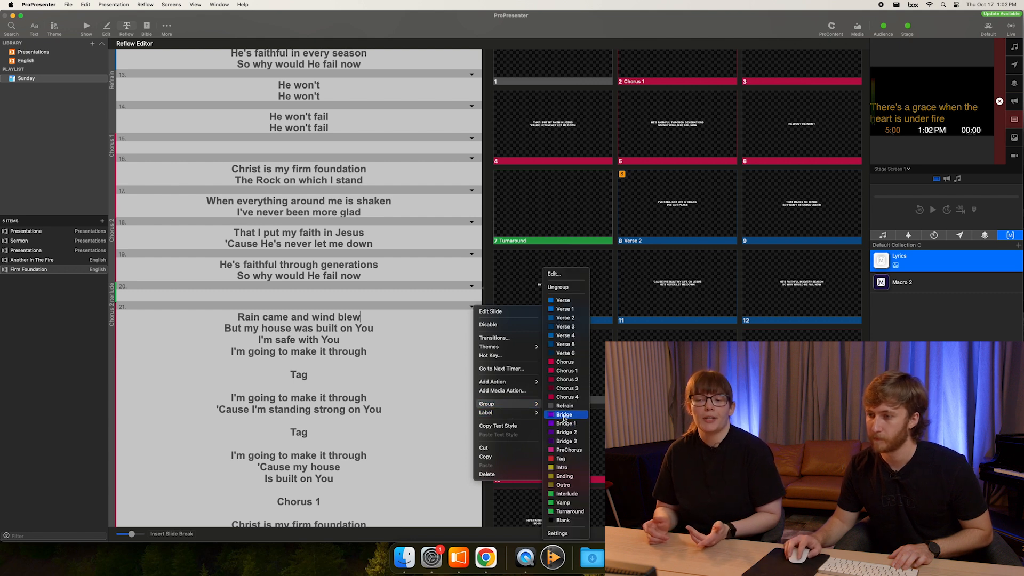
left_click(563, 415)
left_click(383, 328)
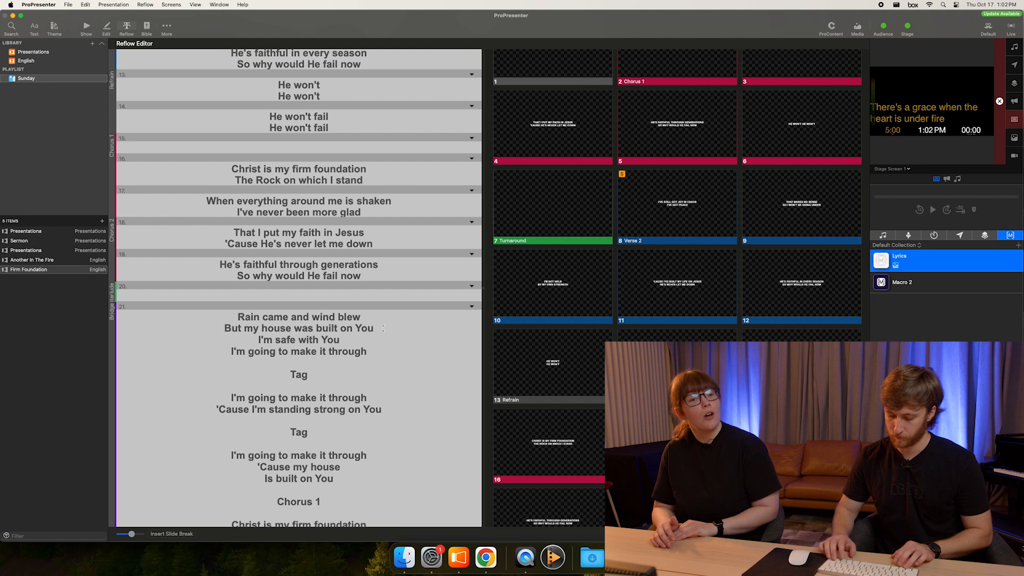
key("alt+Return")
scroll(355, 328, "down", 1)
scroll(355, 328, "up", 8)
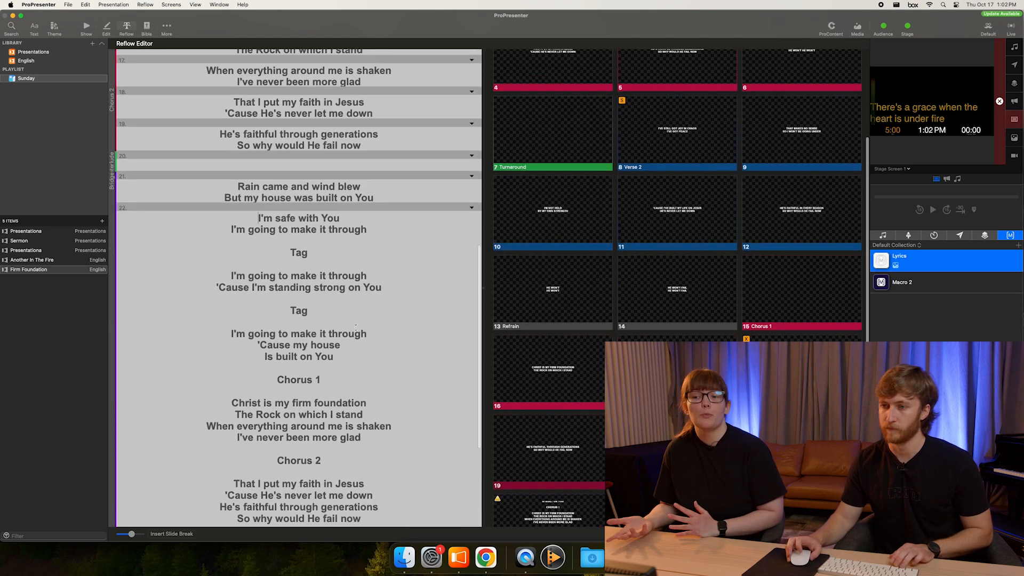
- Insert a slide break before the first "Tag" heading, removing that heading and the blank line above "I'm going to make it through"
left_click(315, 300)
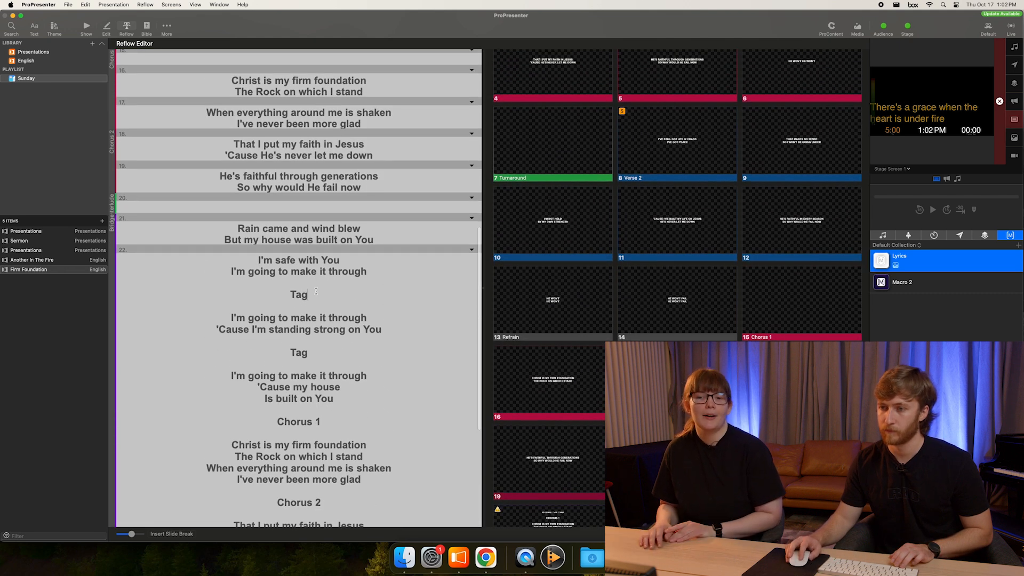
left_click(306, 285)
key("alt+Return")
scroll(308, 283, "up", 5)
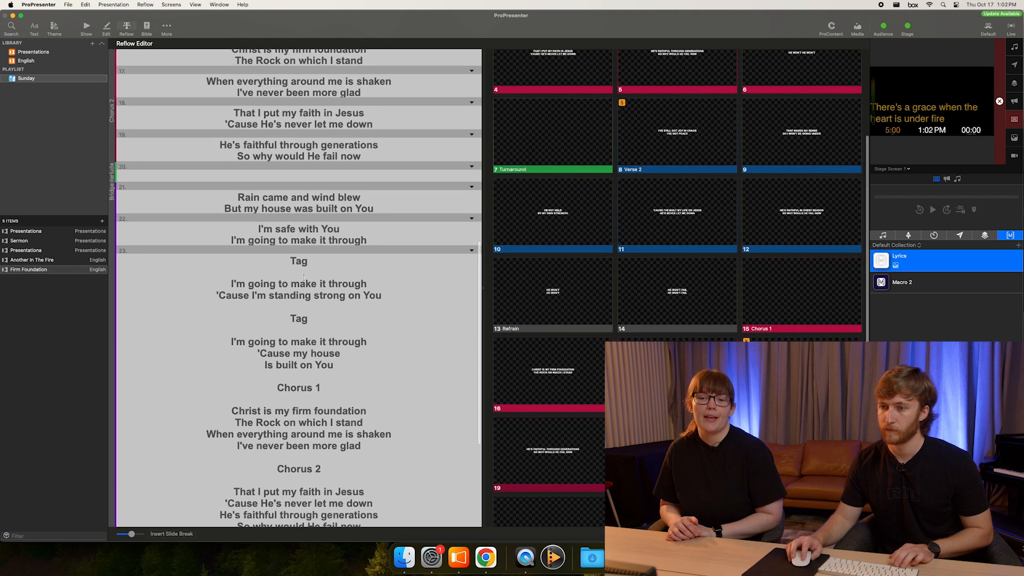
triple_click(299, 261)
key("BackSpace")
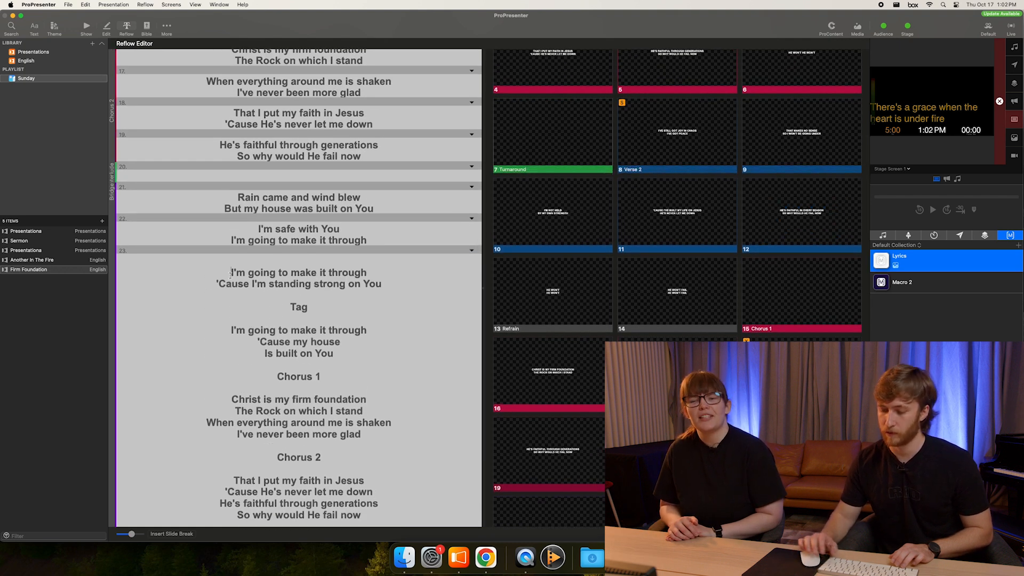
key("BackSpace")
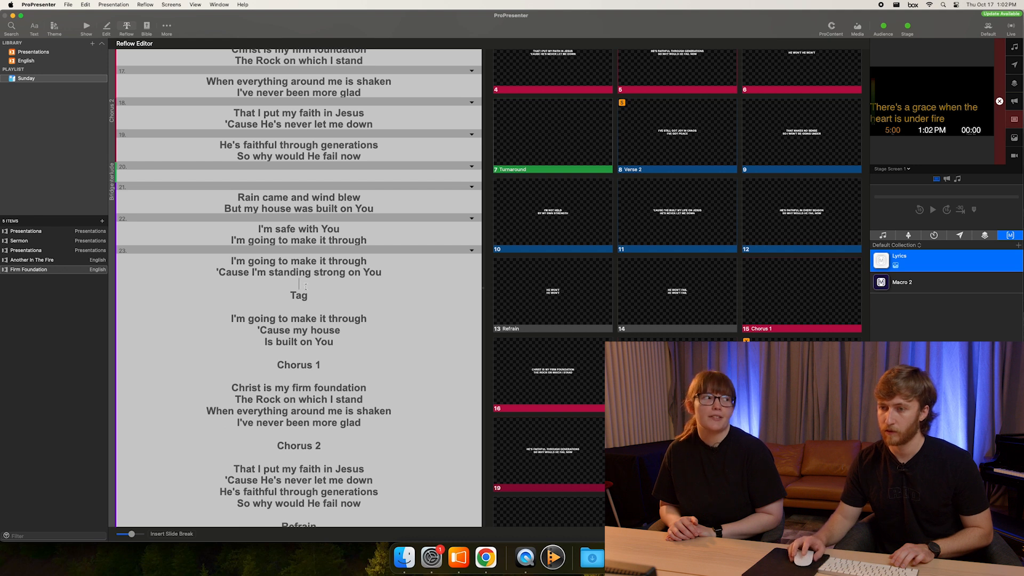
- Insert a slide break before the remaining "Tag" heading, after "'Cause I'm standing strong on You"
key("alt+Return")
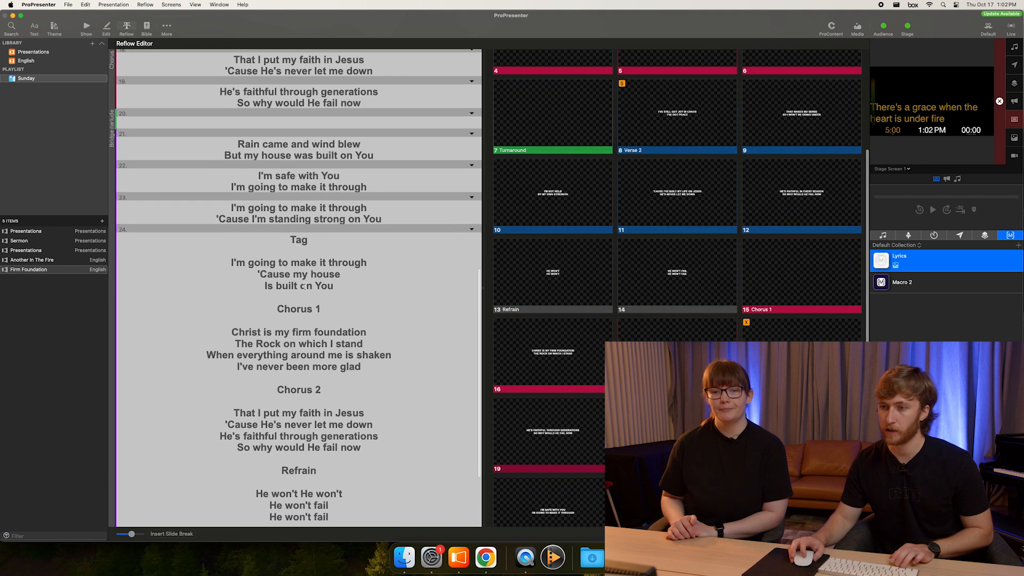
scroll(306, 283, "down", 4)
scroll(313, 254, "up", 6)
scroll(314, 253, "up", 12)
scroll(314, 253, "down", 8)
scroll(315, 253, "up", 8)
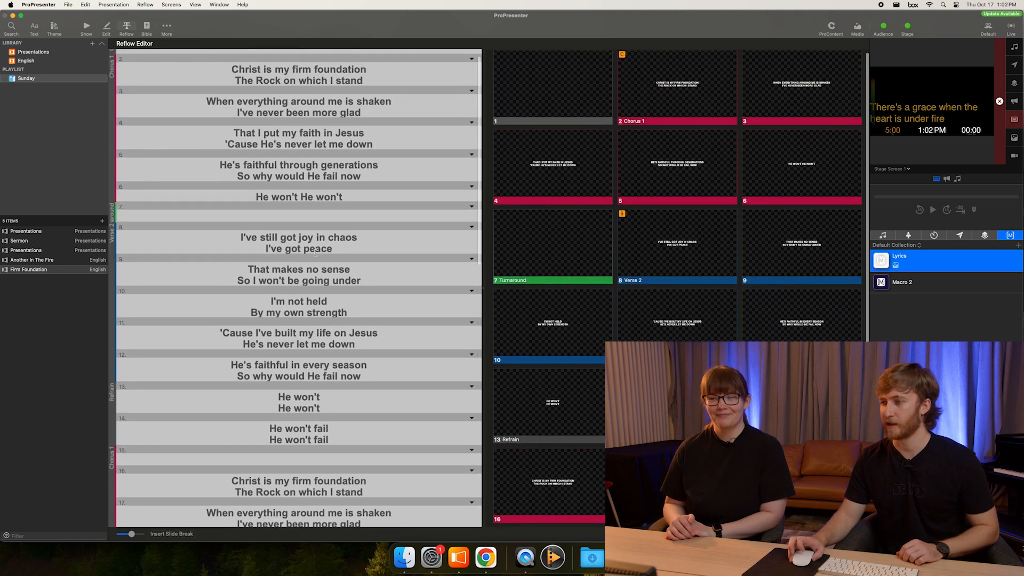
scroll(315, 253, "up", 2)
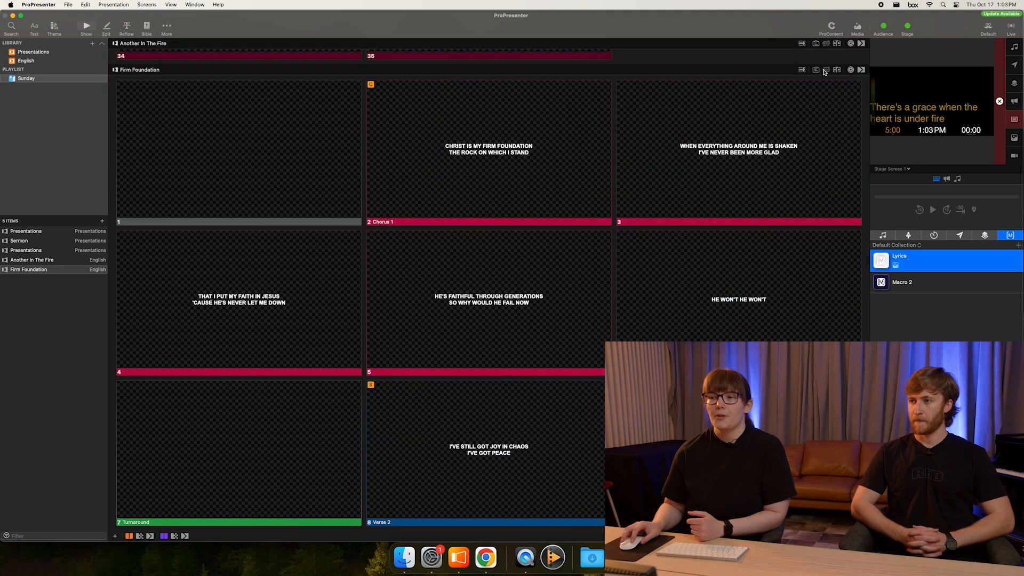
- Show the arrangement options for Firm Foundation and create a new arrangement named "Sunday"
left_click(826, 71)
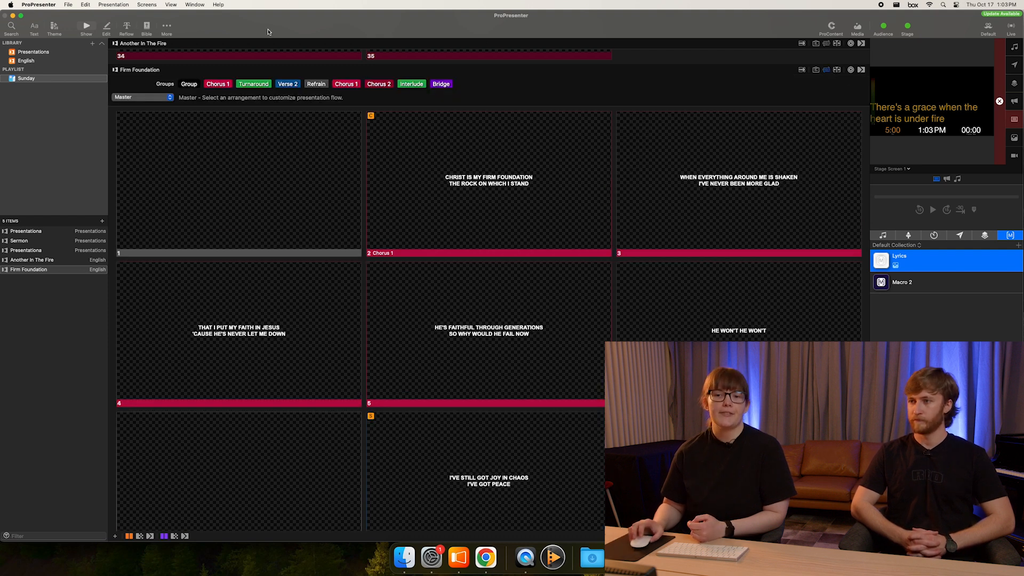
left_click(155, 99)
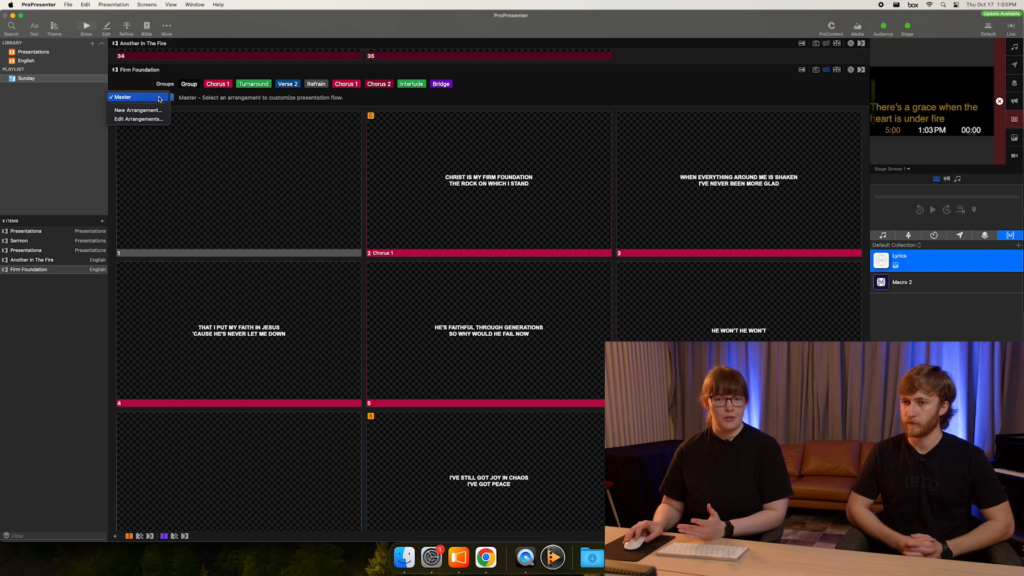
left_click(154, 110)
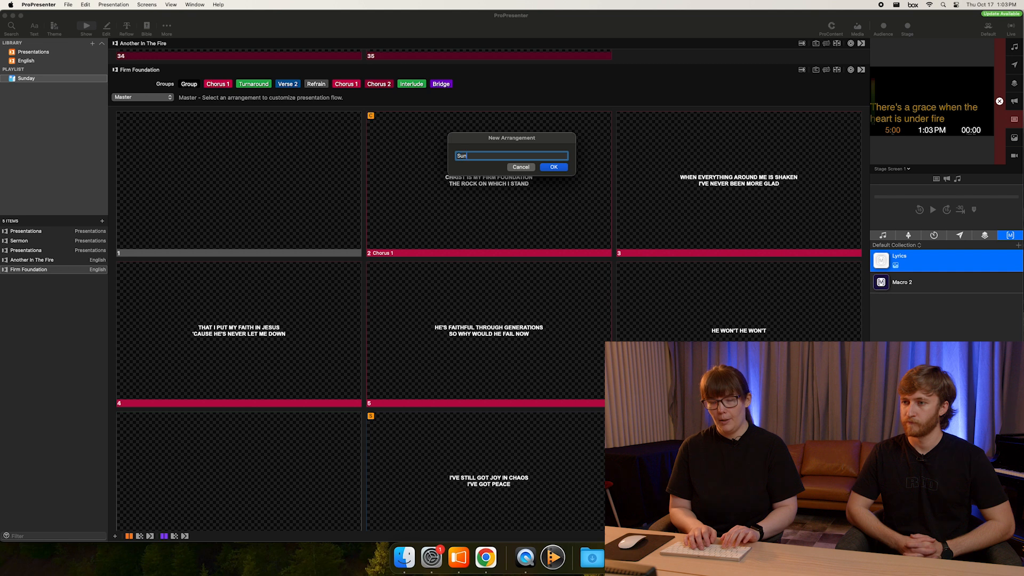
key("Return")
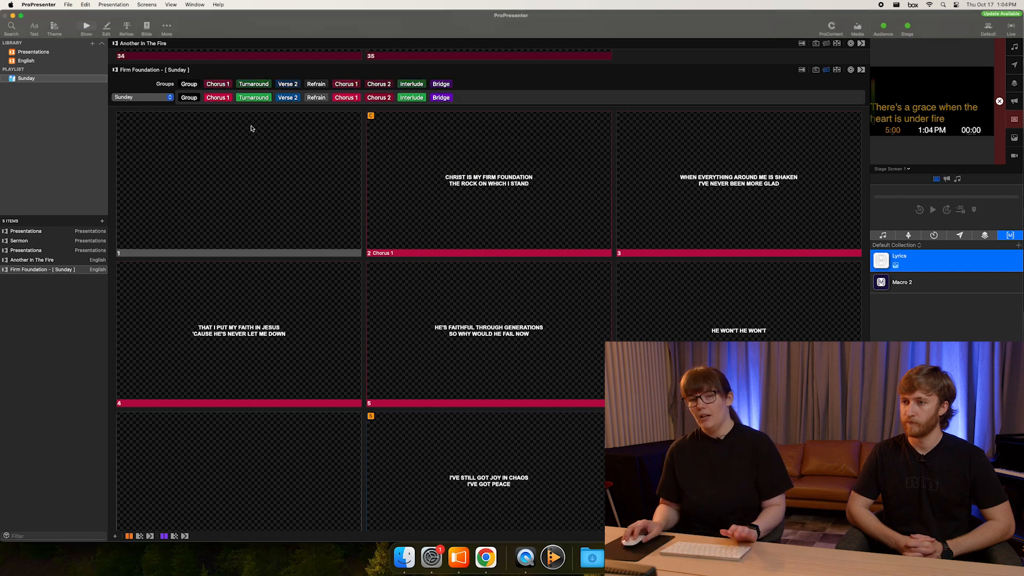
- Assign the Intro group to the blank slide 1 of Firm Foundation
right_click(248, 152)
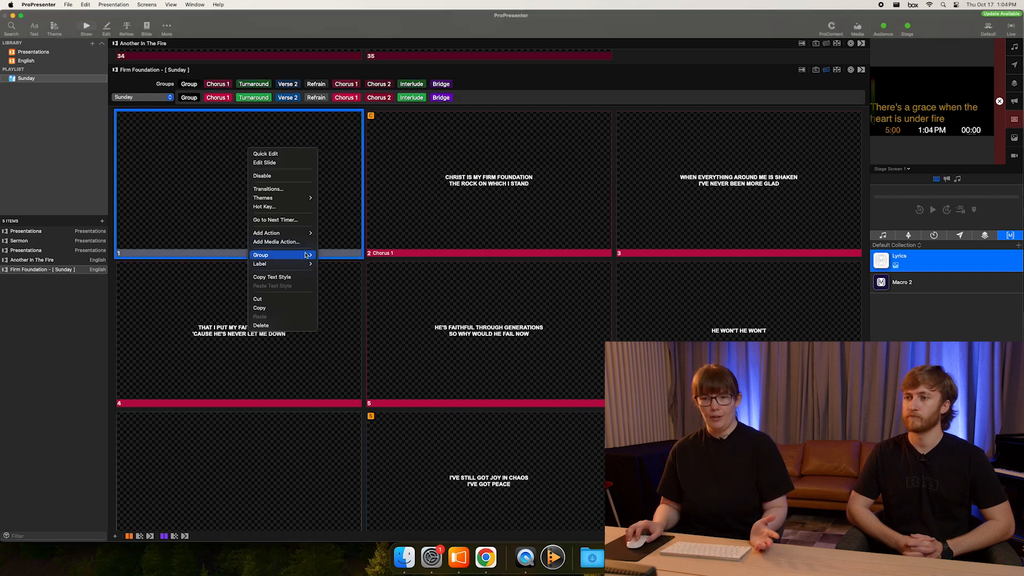
mouse_move(307, 255)
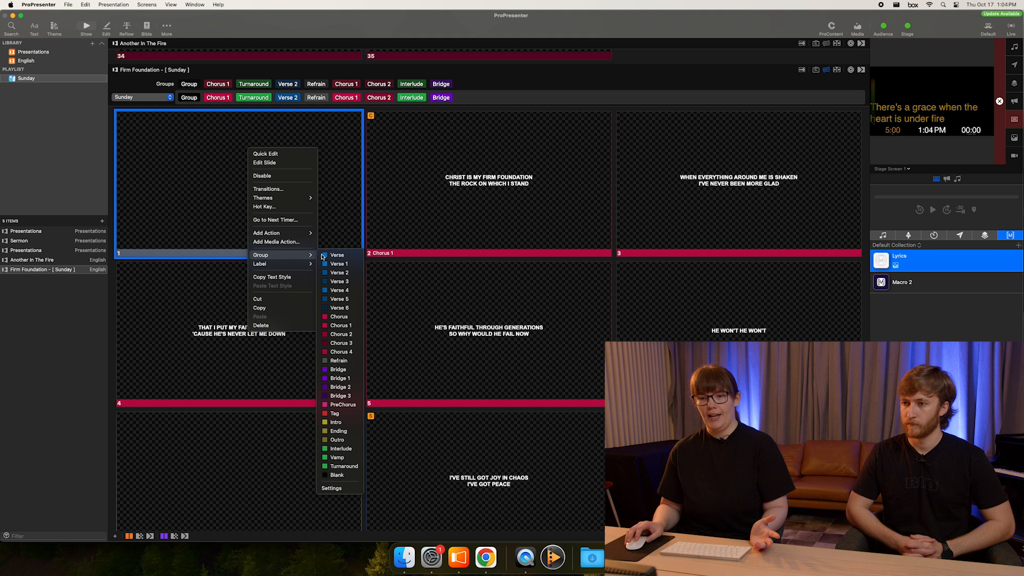
left_click(337, 422)
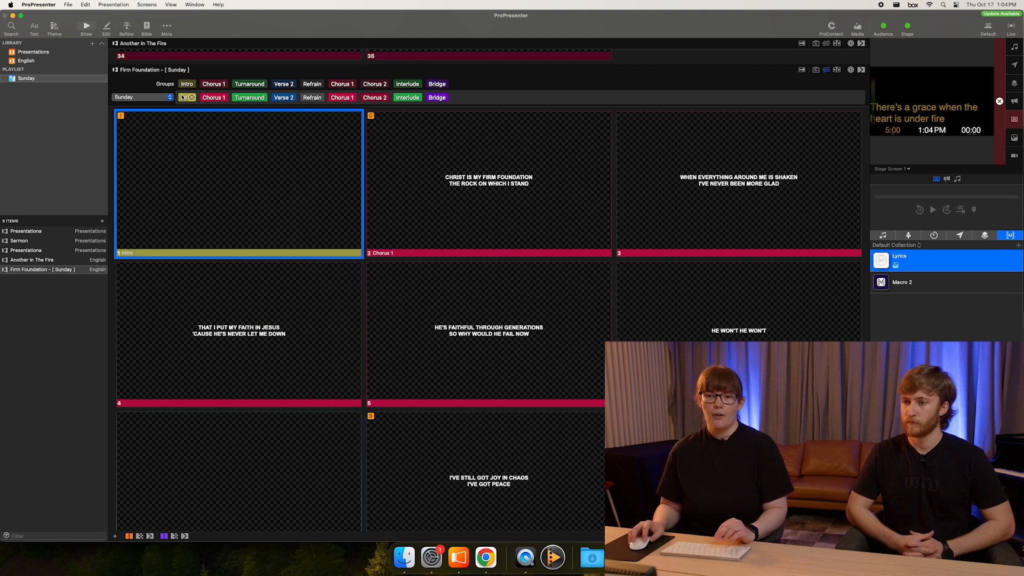
- Add a second Chorus 1 before the Turnaround and another Chorus 1 after Verse 2 in the Sunday arrangement
left_click_drag(224, 86, 232, 101)
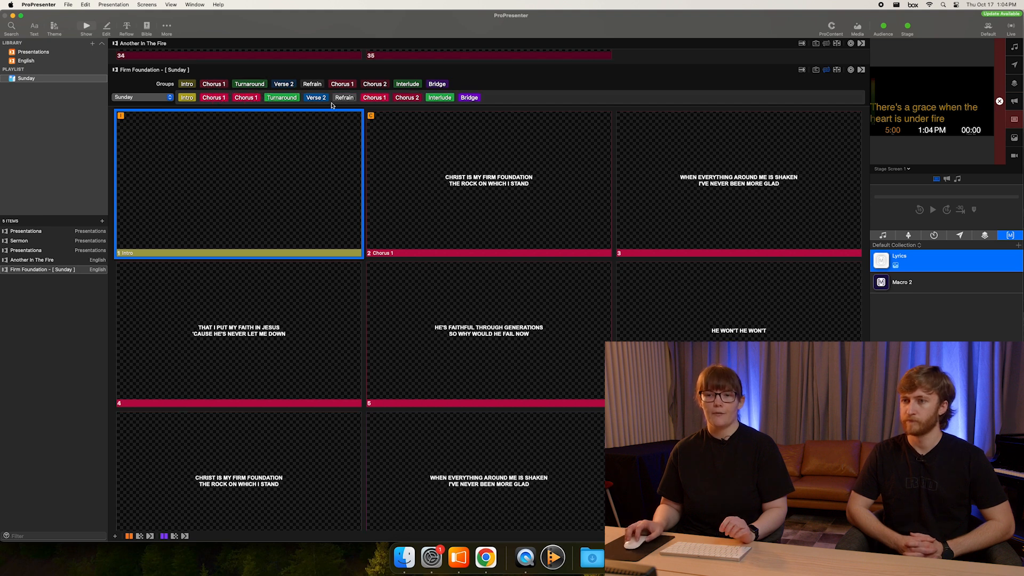
left_click_drag(330, 102, 332, 102)
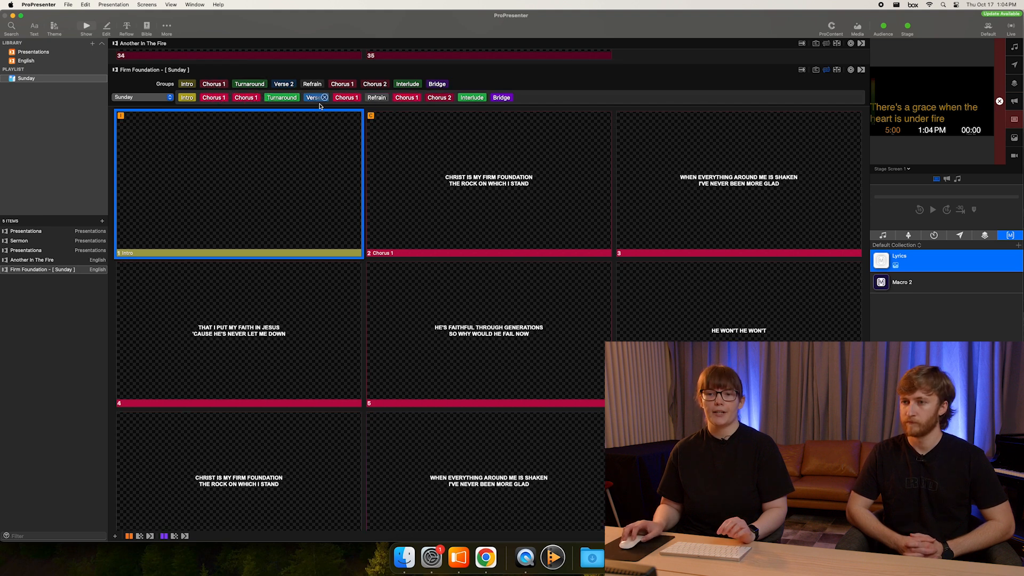
scroll(432, 262, "down", 10)
scroll(432, 262, "down", 10)
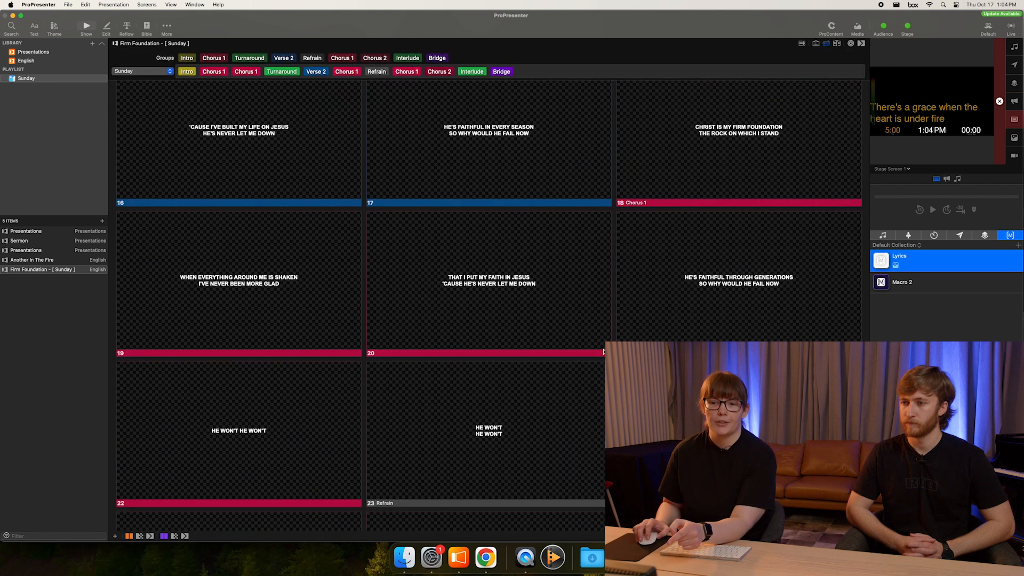
scroll(597, 352, "up", 10)
scroll(586, 320, "up", 3)
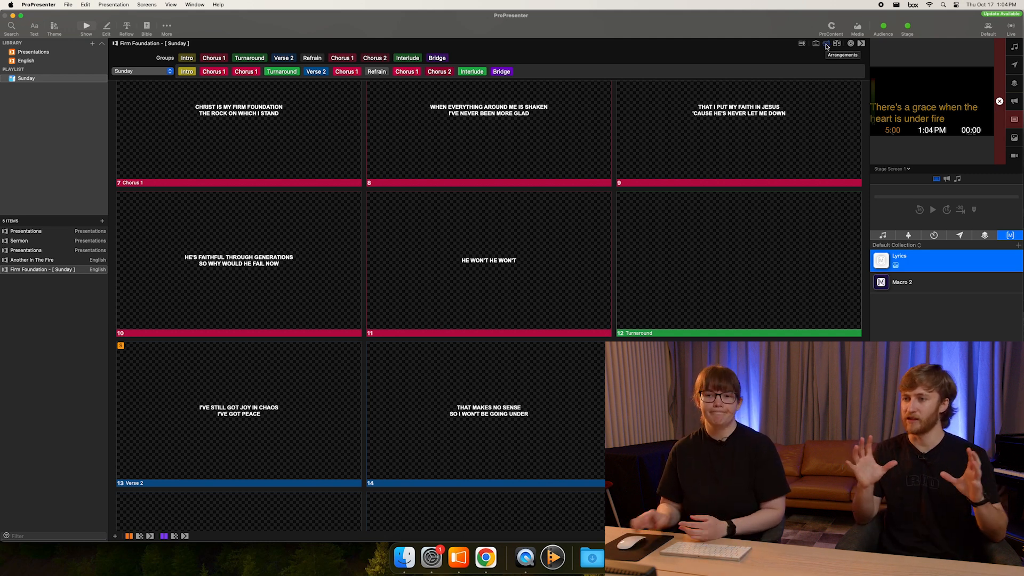
scroll(305, 130, "up", 3)
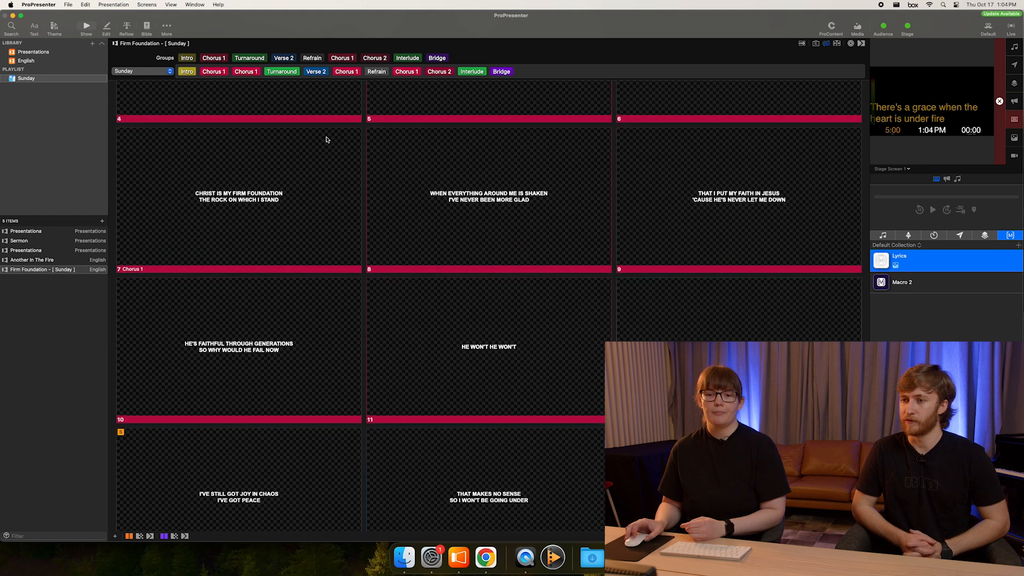
- Remove the repeated Chorus 1 before the Turnaround from the Sunday arrangement and add it back in the same place
mouse_move(254, 78)
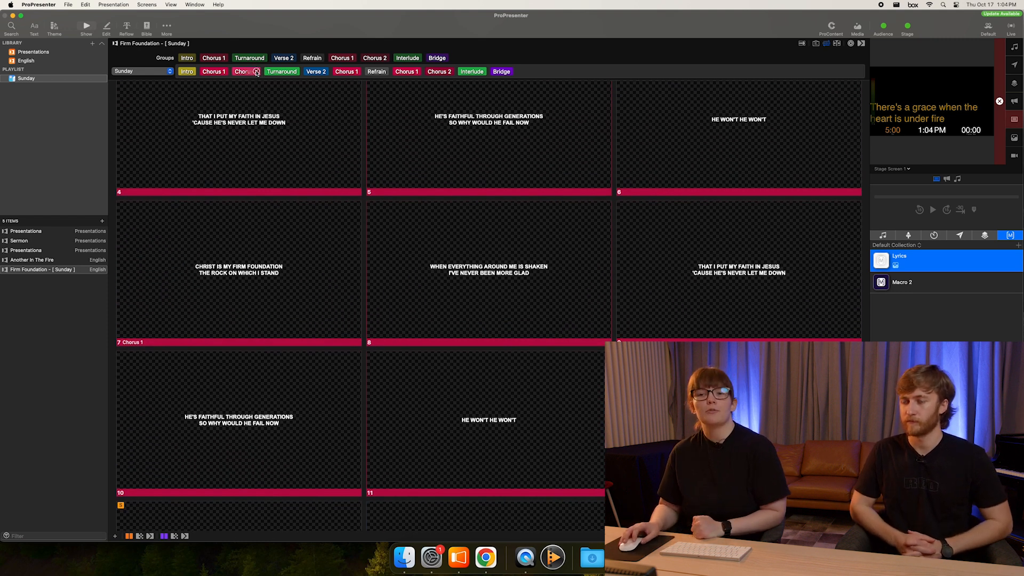
left_click(257, 71)
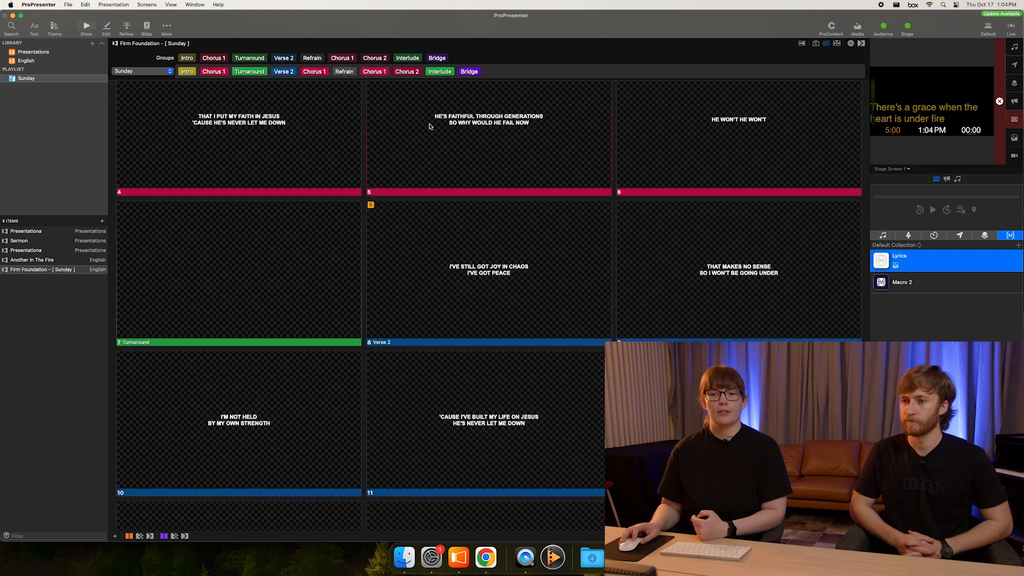
scroll(250, 213, "up", 3)
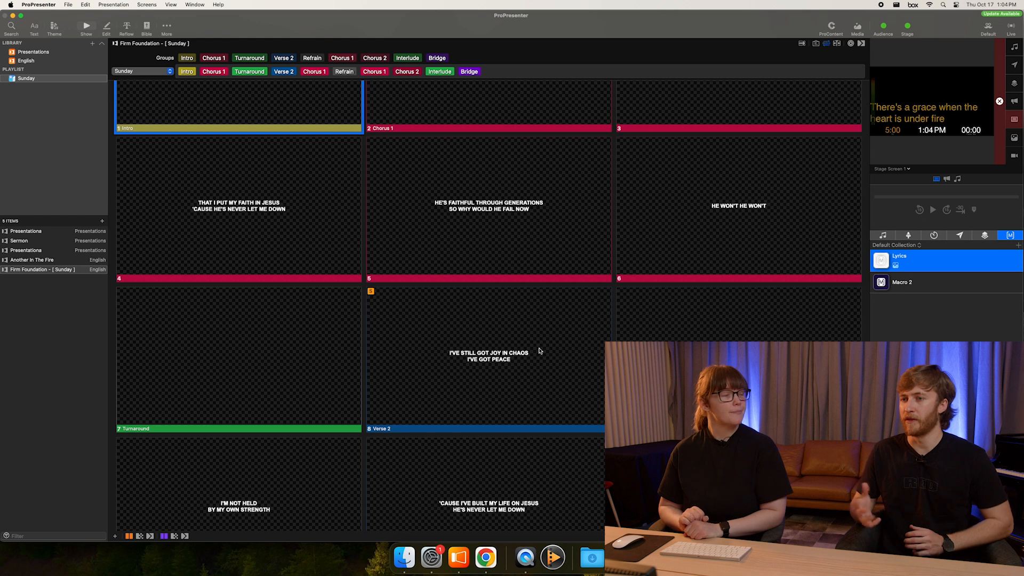
left_click_drag(207, 58, 238, 71)
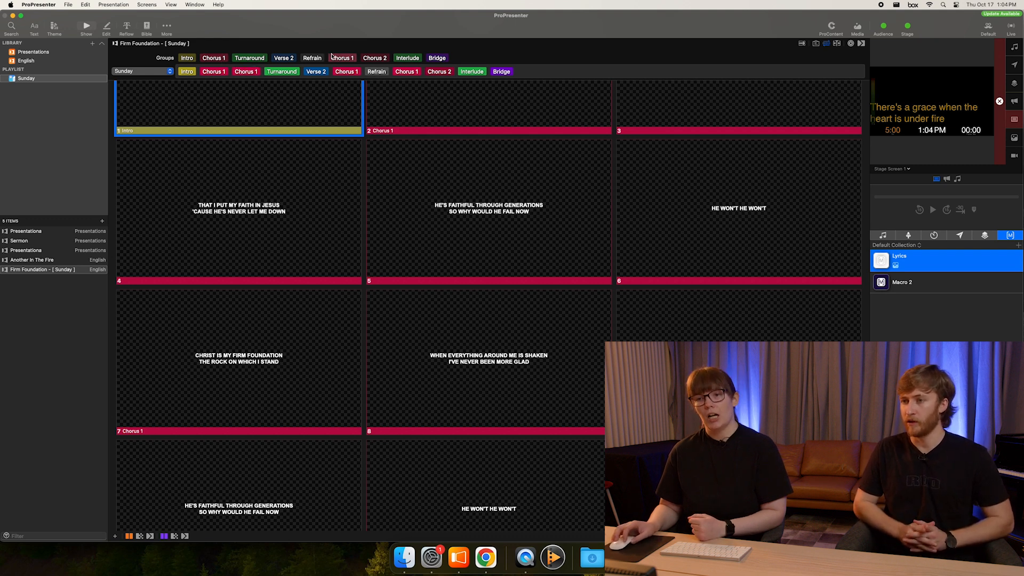
scroll(274, 88, "up", 3)
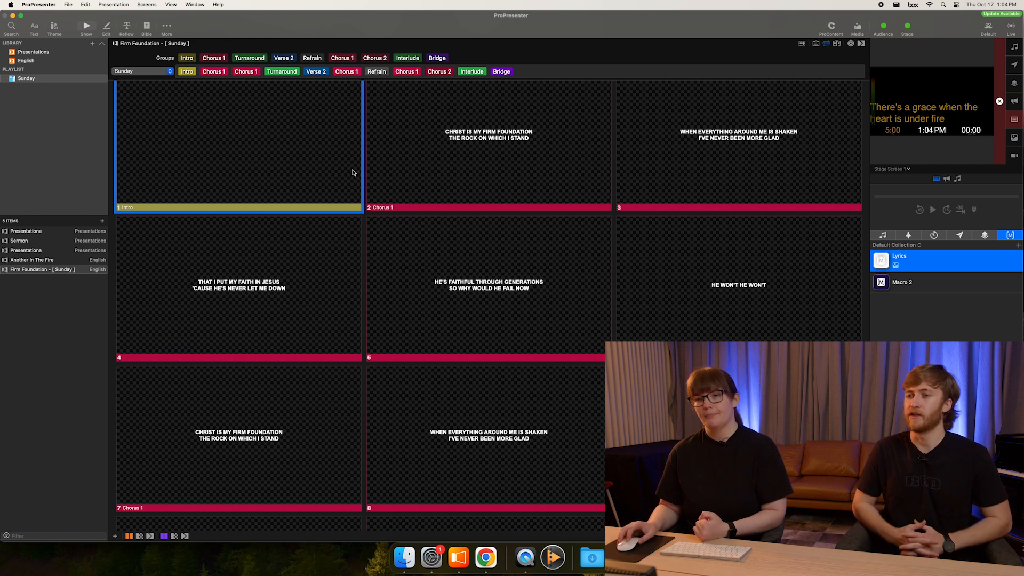
- Replace the repeated Chorus 1 before the Turnaround with Chorus 2 in the Sunday arrangement
left_click(257, 72)
left_click_drag(379, 59, 234, 72)
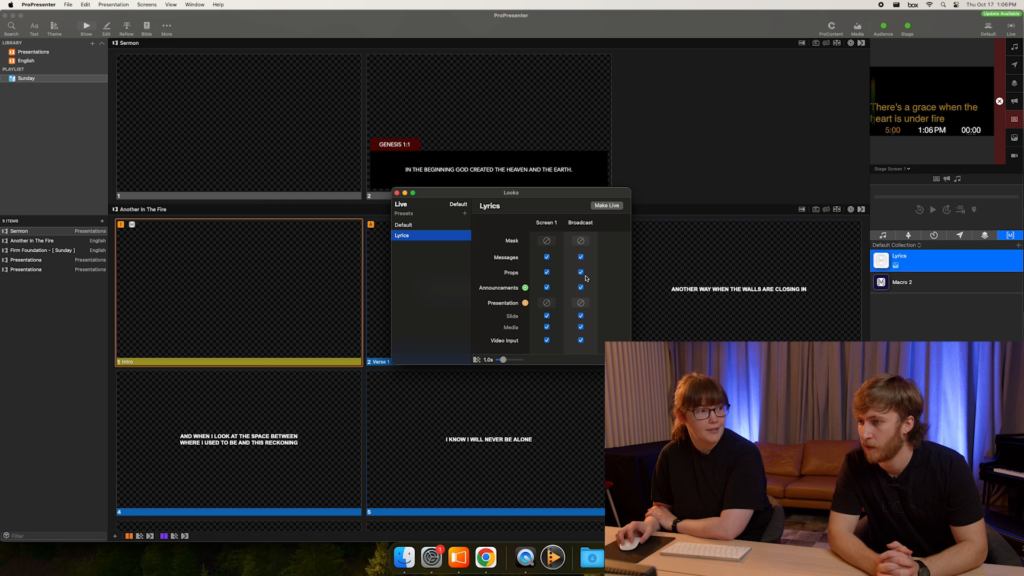
- Turn off Messages, Props and Announcements for the Broadcast screen in the Lyrics look
left_click(581, 257)
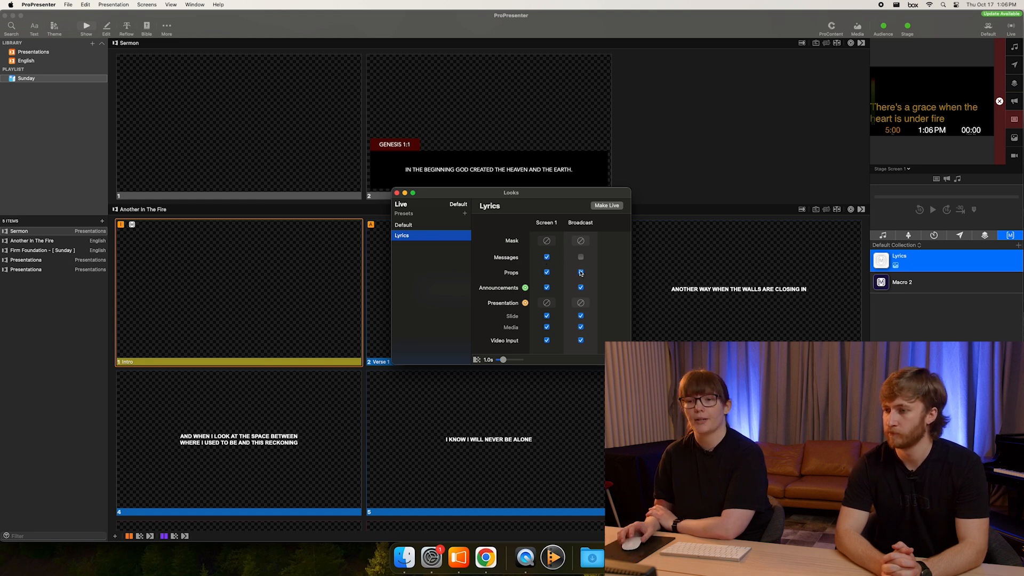
left_click(580, 273)
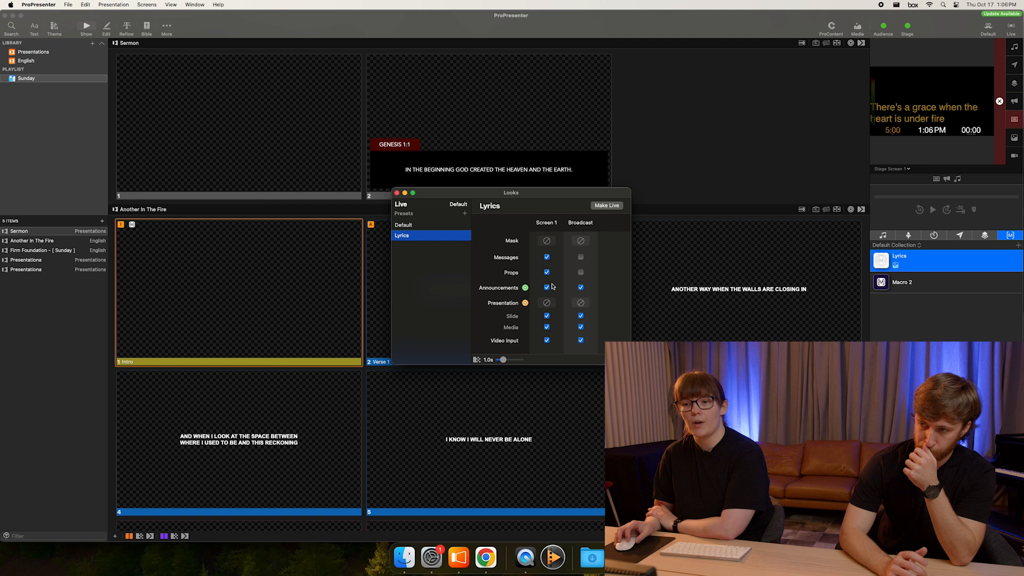
left_click(581, 289)
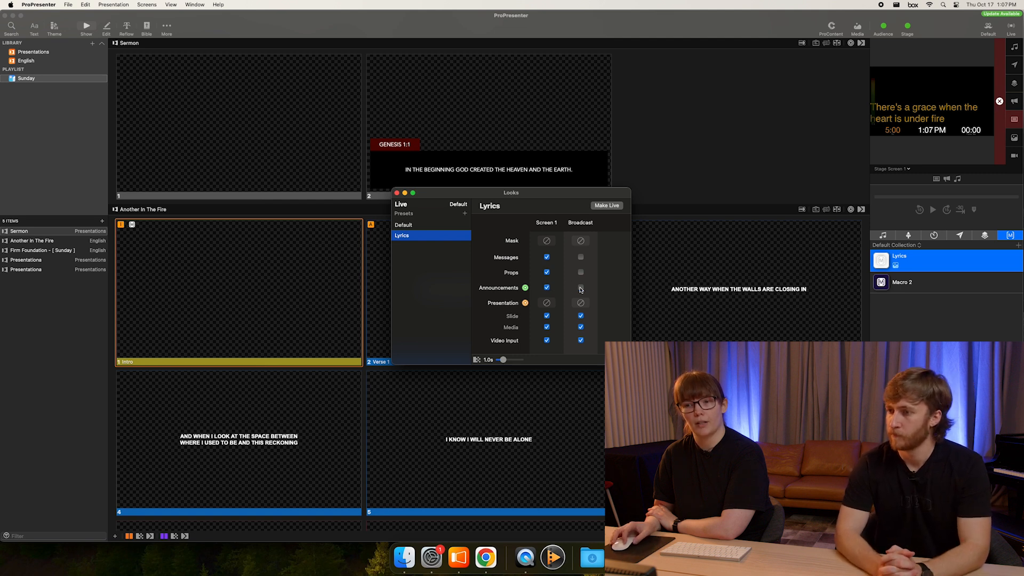
- Set the Broadcast presentation theme of the Lyrics look to the Lyrics Lower Thirds slide and close the Looks window
left_click(545, 303)
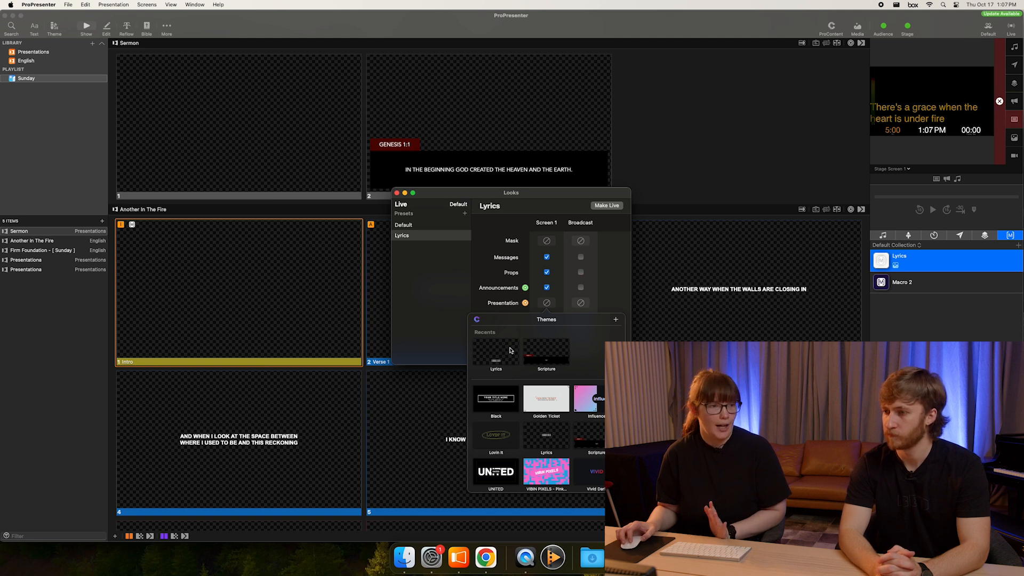
left_click(524, 302)
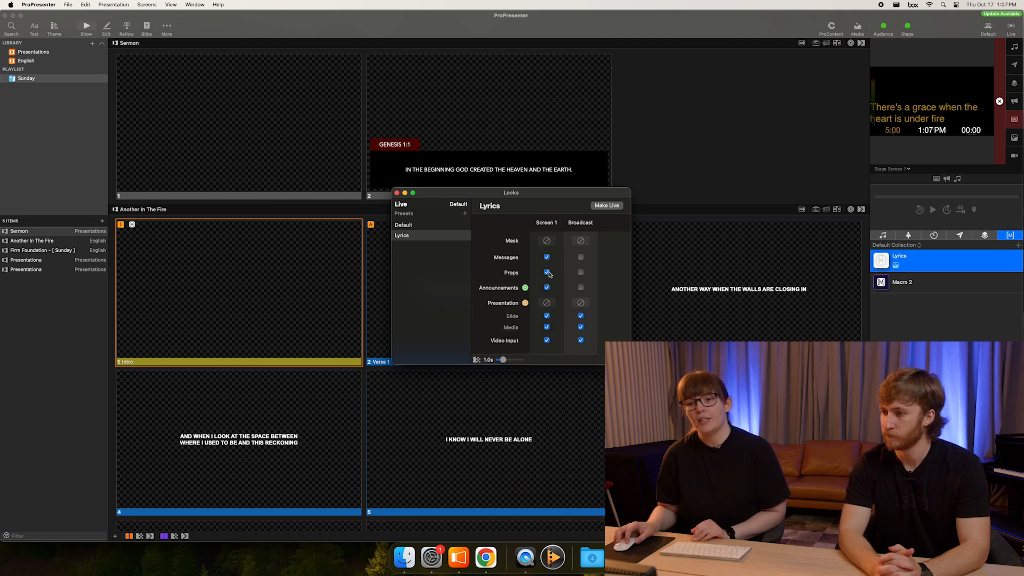
left_click(581, 303)
left_click(520, 350)
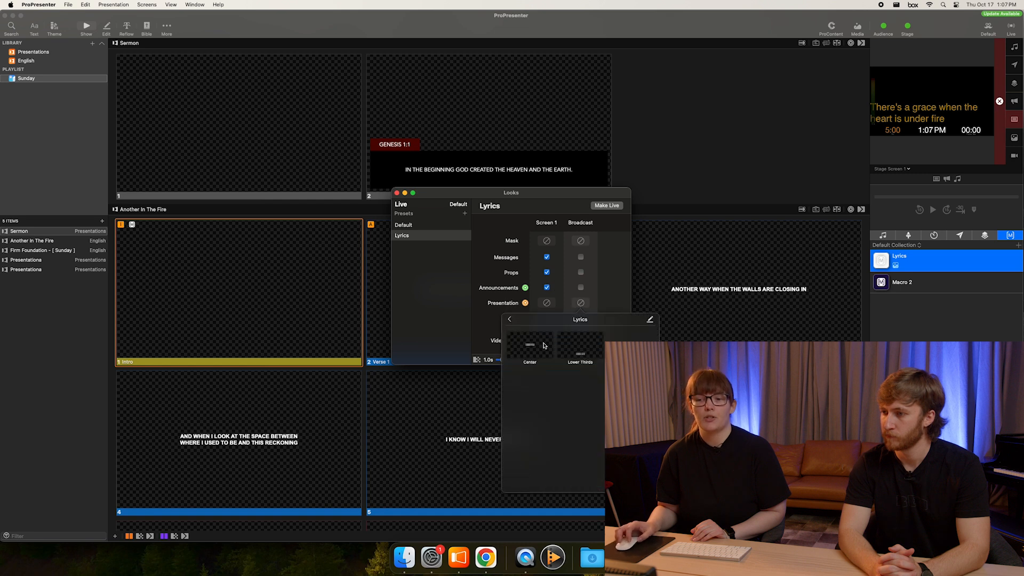
left_click(582, 350)
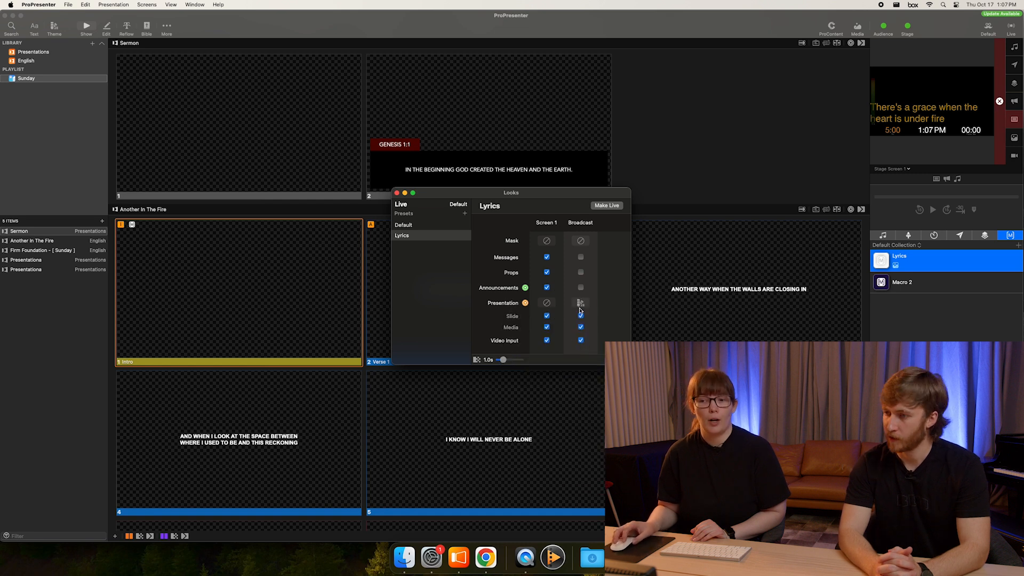
left_click(397, 193)
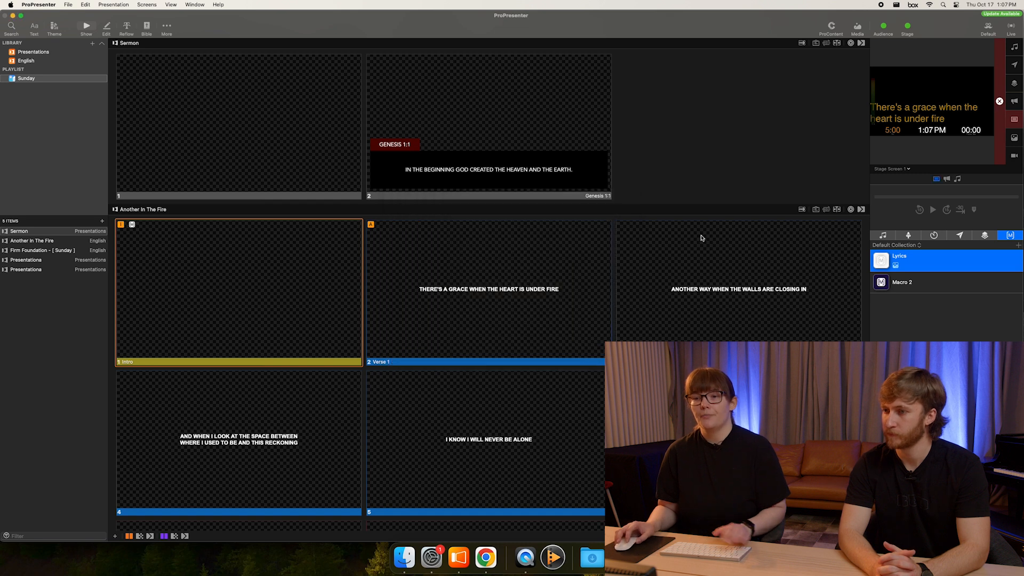
- Preview the Screen 1 output while triggering the Intro and Verse 1 slides of Another In The Fire, and switch the preview to Broadcast
left_click(902, 170)
left_click(903, 186)
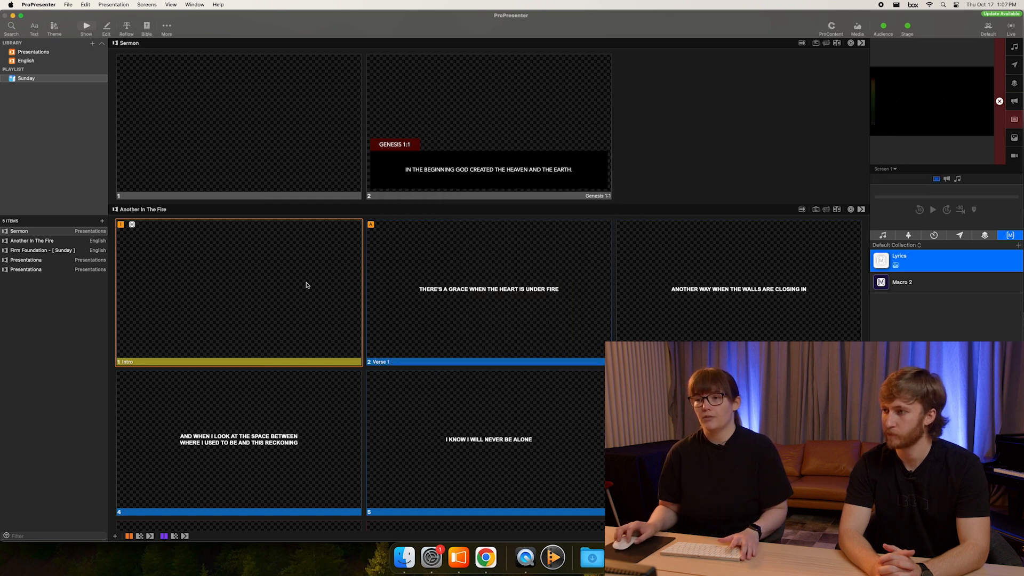
left_click(319, 294)
left_click(521, 247)
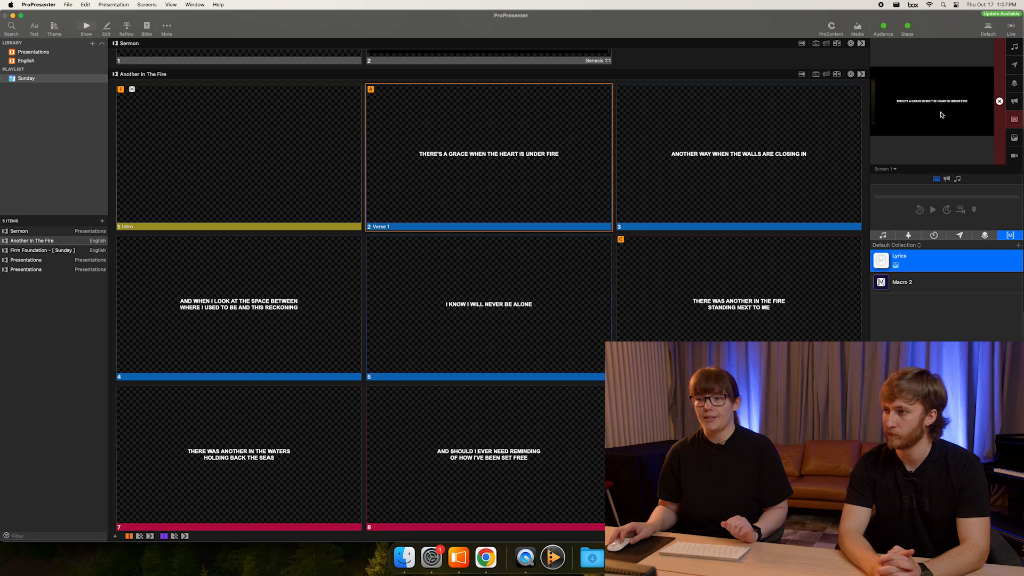
left_click(899, 169)
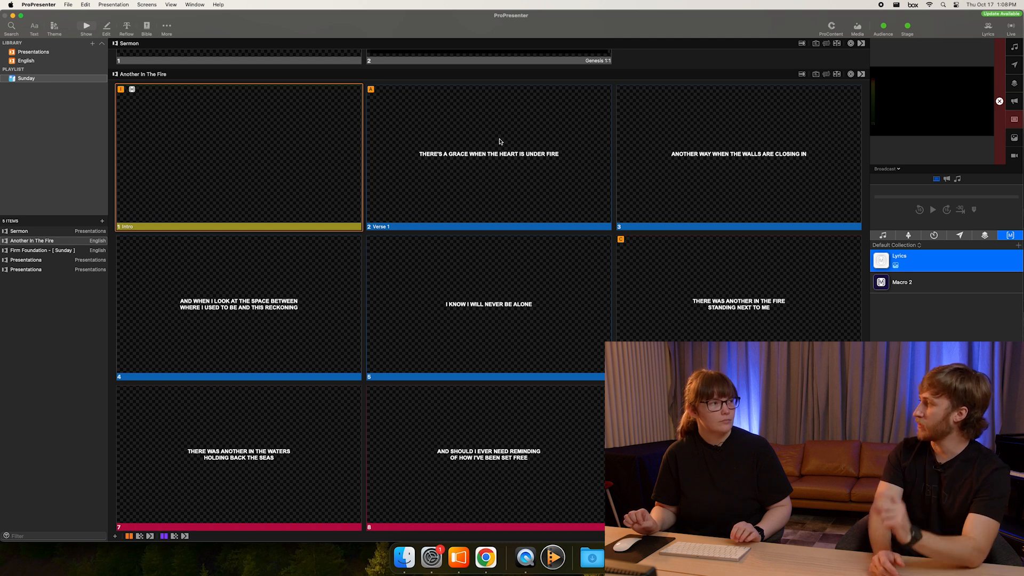
- Try a presentation theme on Screen 1 in the live Lyrics look and toggle that screen's Props layer
key("alt+super+2")
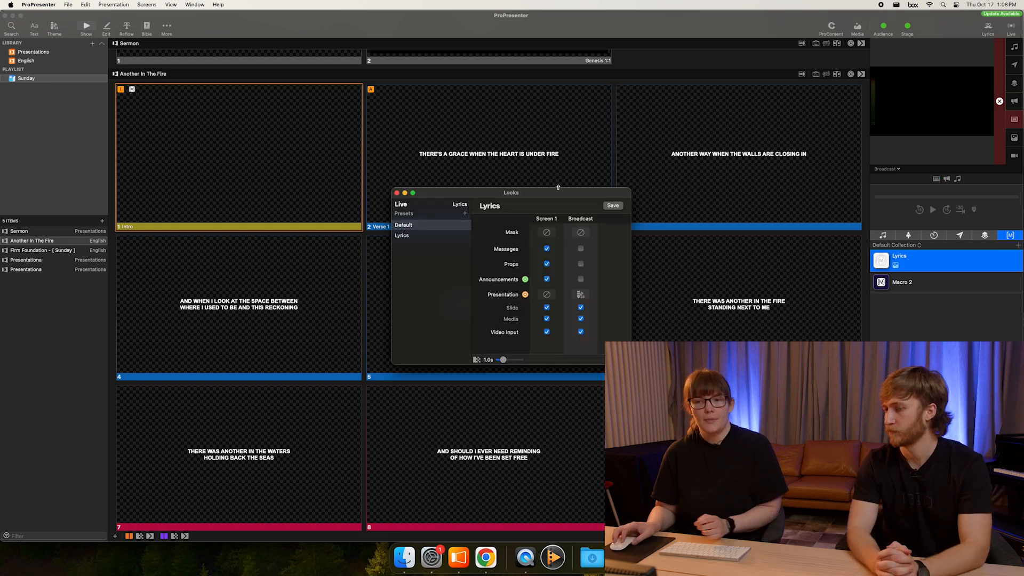
left_click(549, 295)
left_click(499, 335)
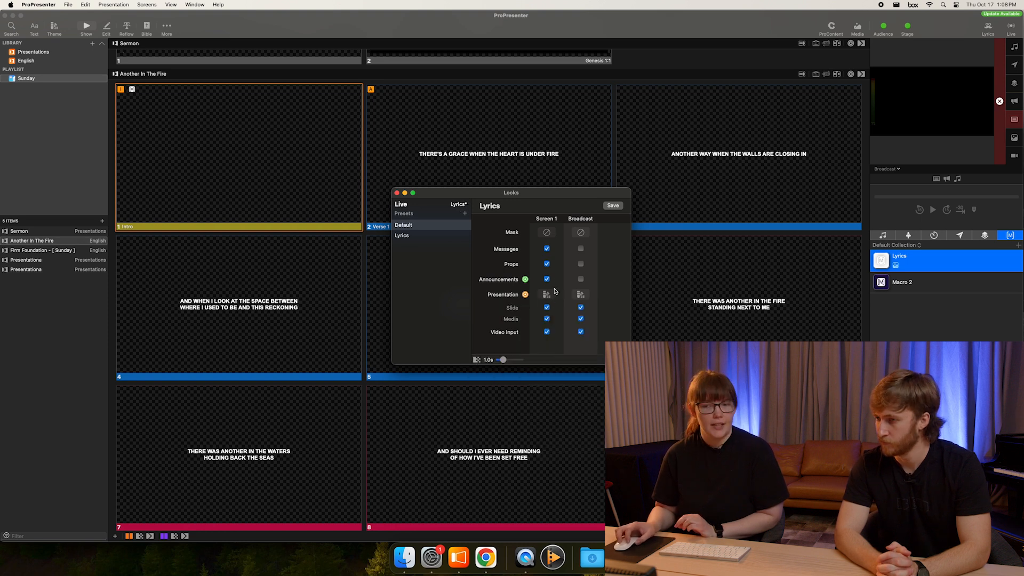
left_click(547, 263)
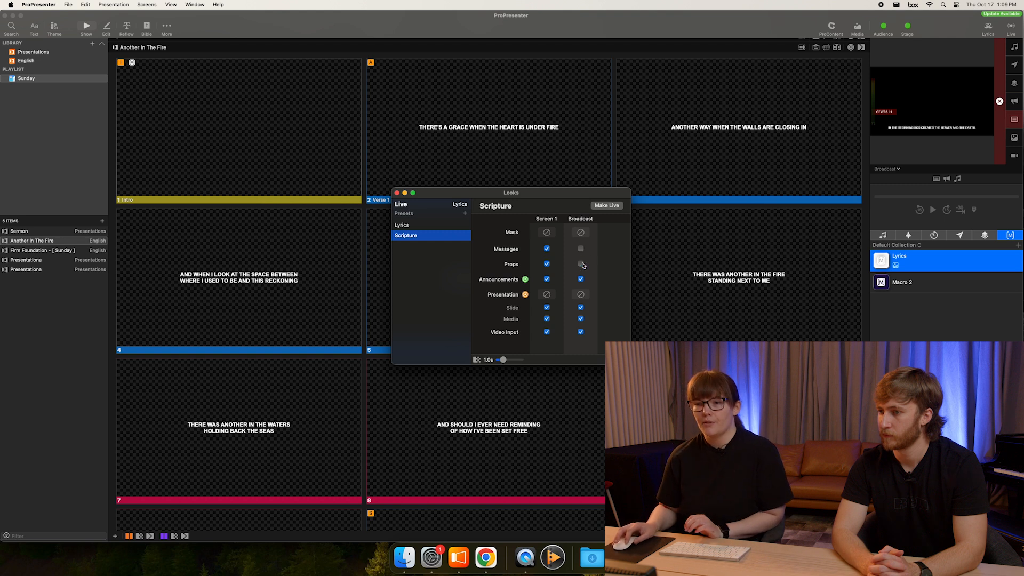
- Turn off Announcements for the Broadcast screen in the Scripture look
left_click(581, 279)
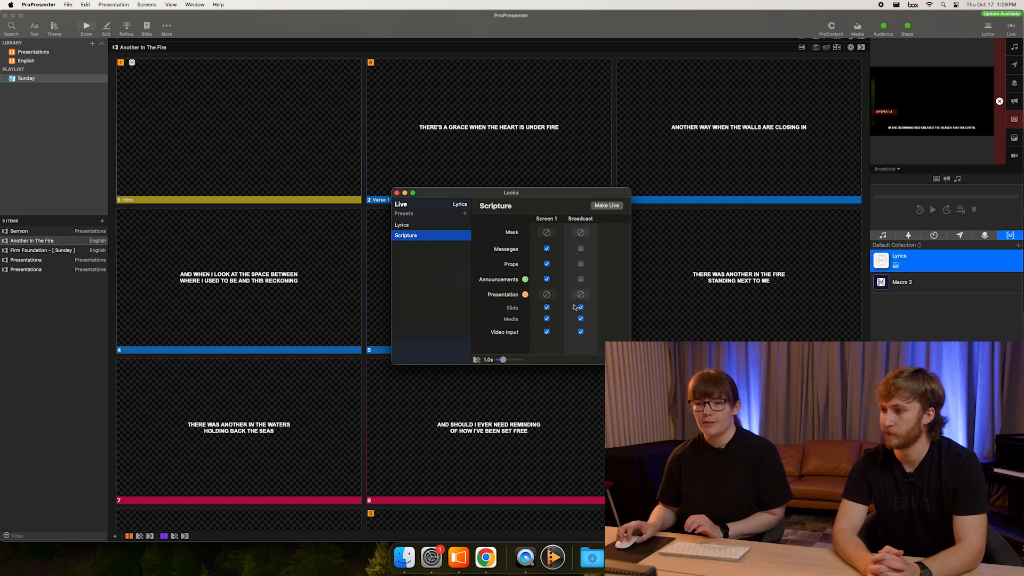
- Turn off Media and Video Input for Broadcast in the Lyrics look and set the look transition to 0 s
left_click(450, 226)
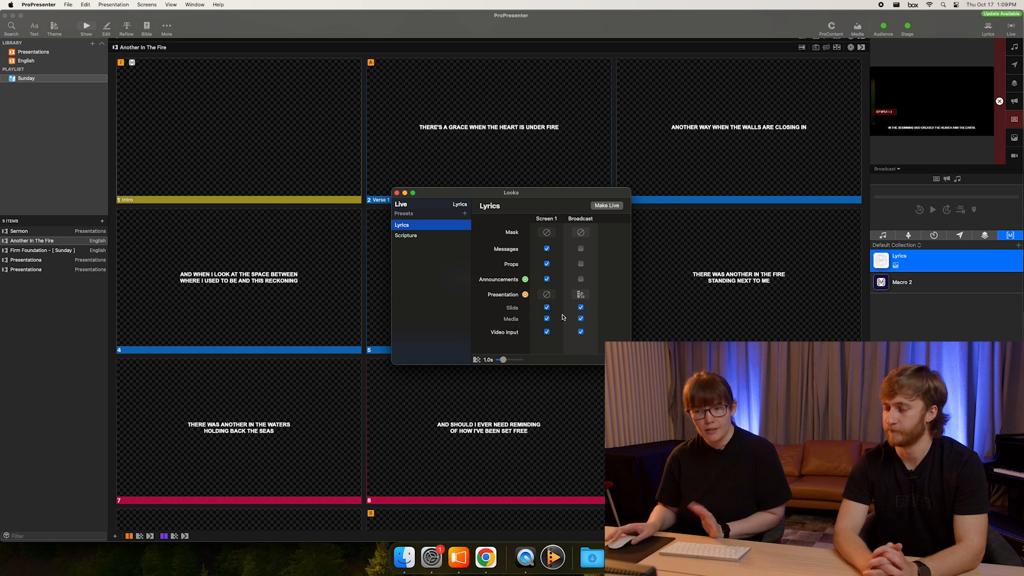
left_click(580, 319)
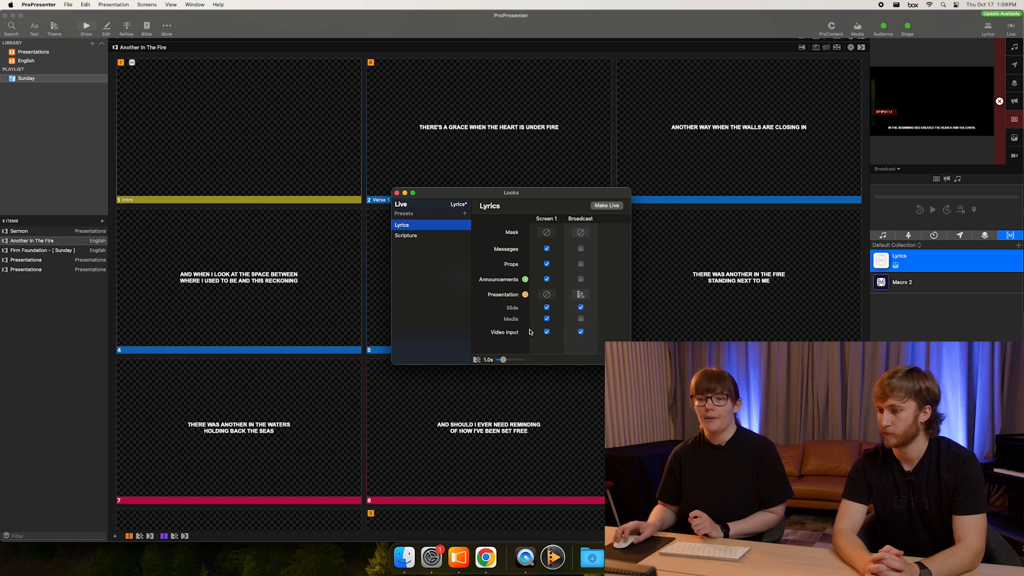
left_click(581, 332)
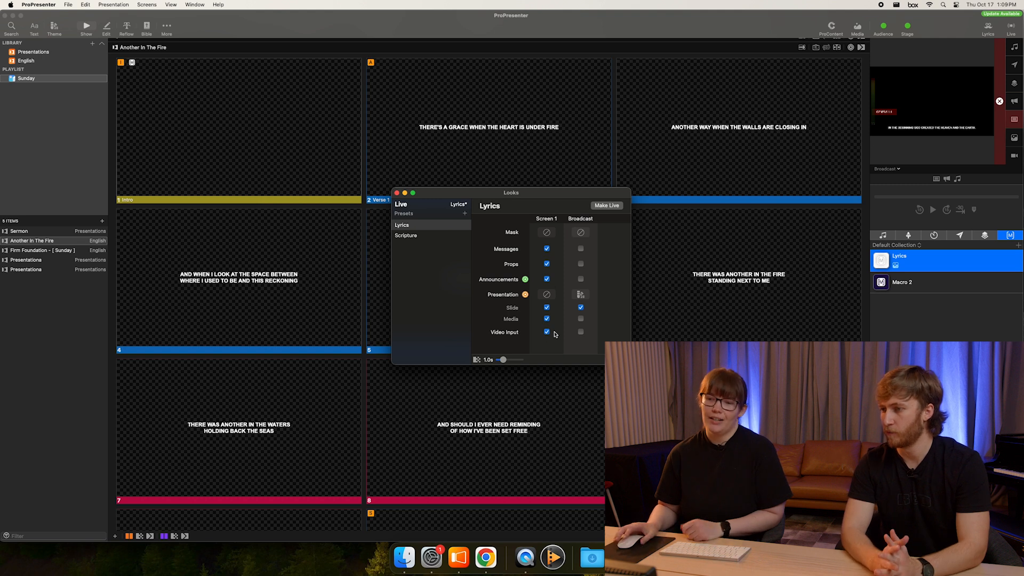
left_click_drag(503, 359, 461, 361)
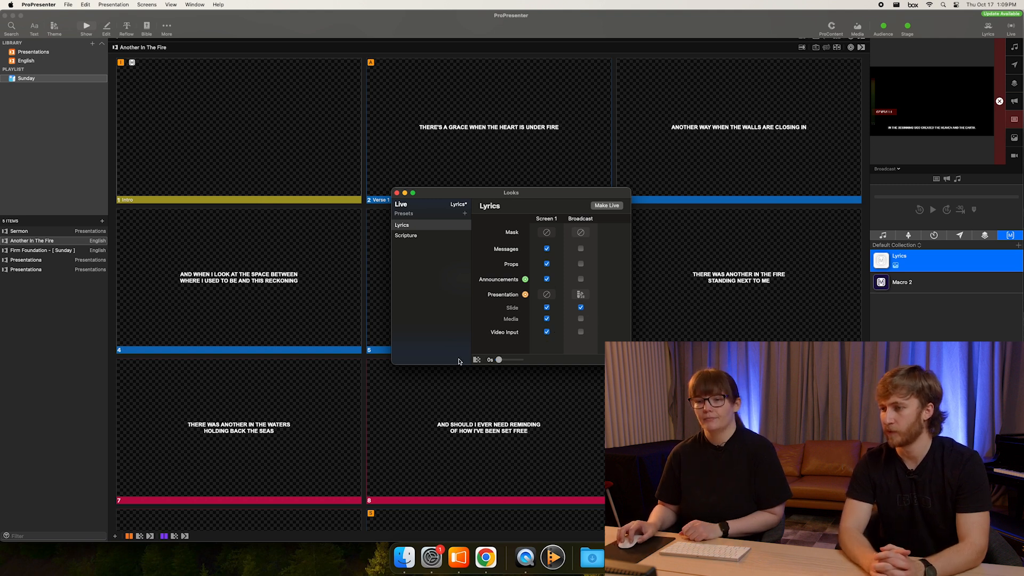
- In the Scripture look, apply the Scripture theme to Broadcast's Presentation layer and turn off Video Input for both screens
left_click(422, 236)
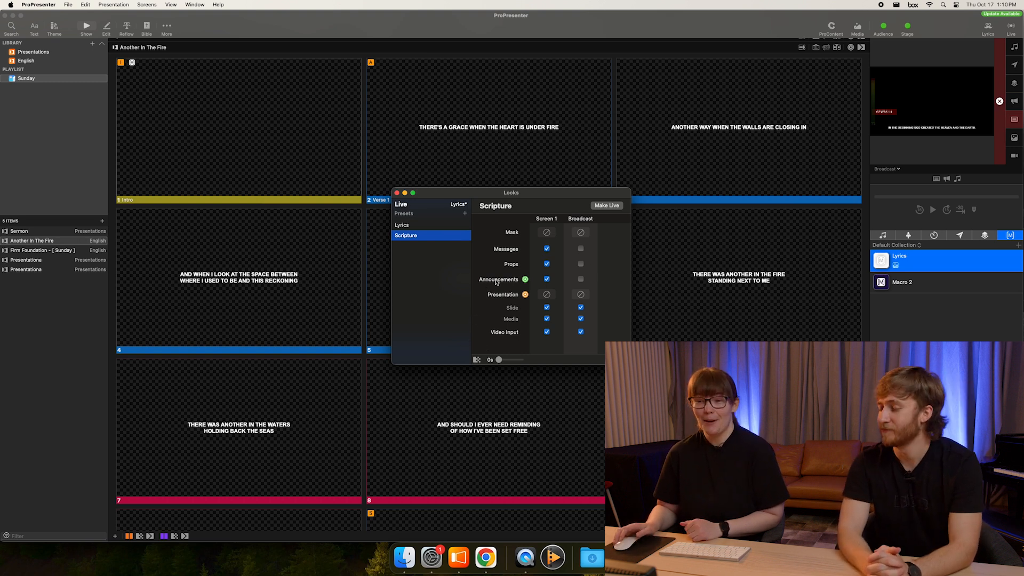
left_click(580, 296)
left_click(511, 312)
left_click(589, 340)
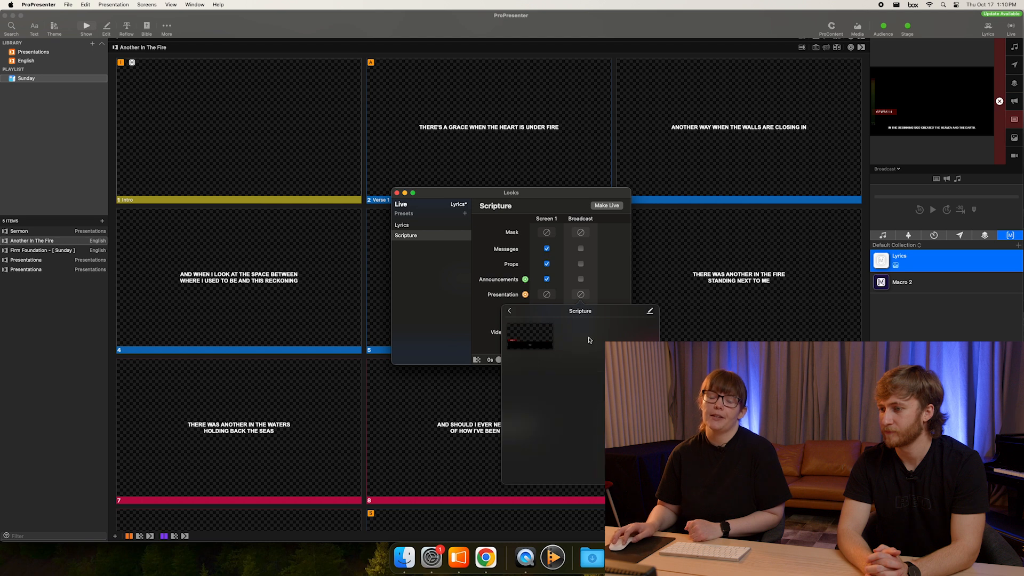
left_click(530, 336)
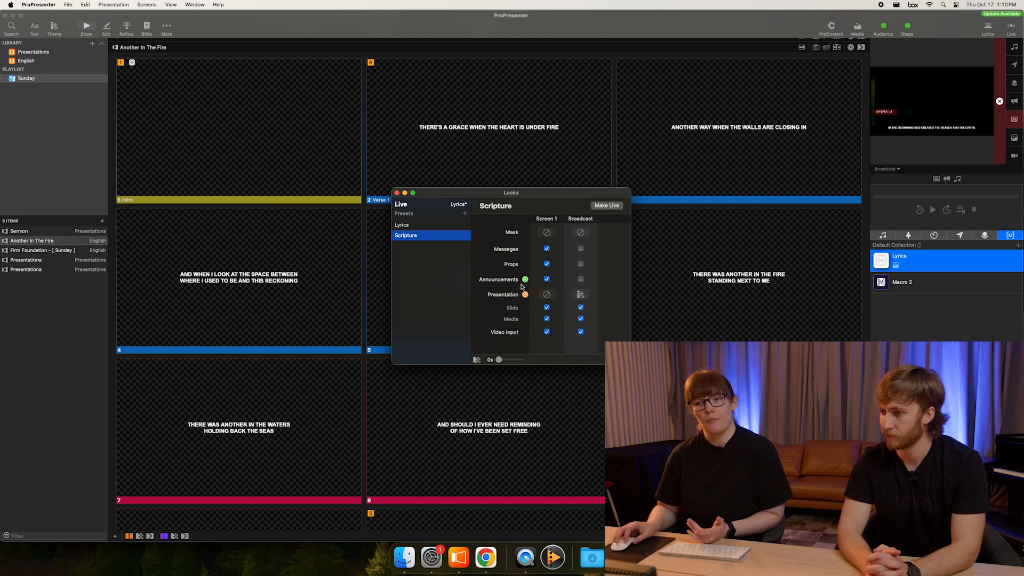
left_click(581, 332)
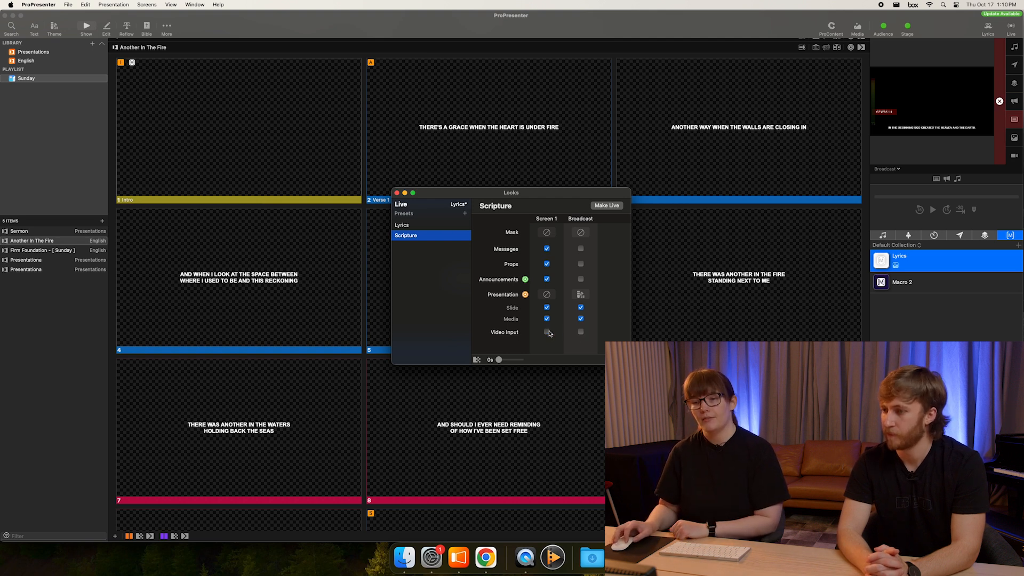
left_click(583, 321)
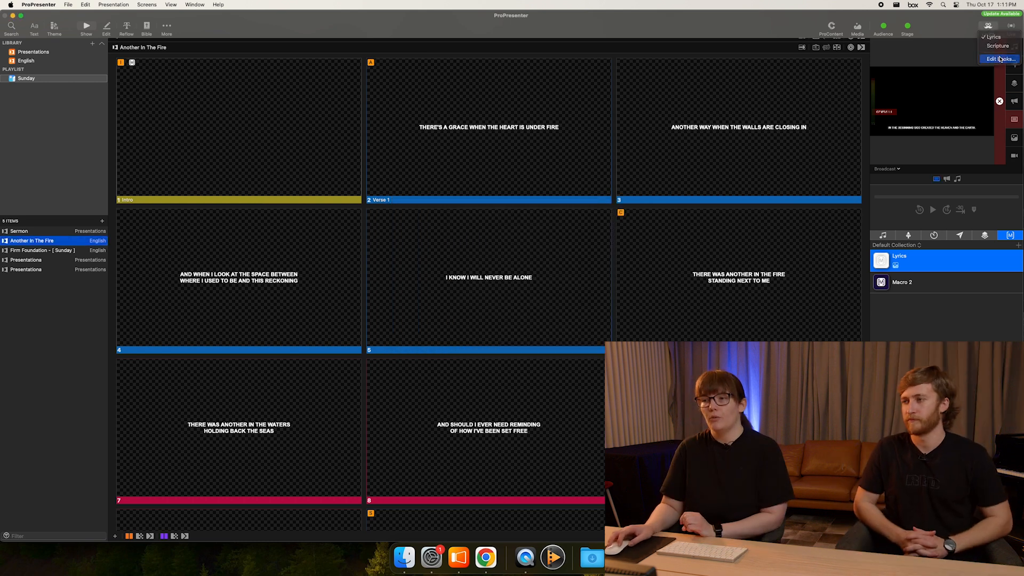
- Add a look preset named Everything Else and turn off Messages, Props and Video Input for its Broadcast screen
key("alt+super+l")
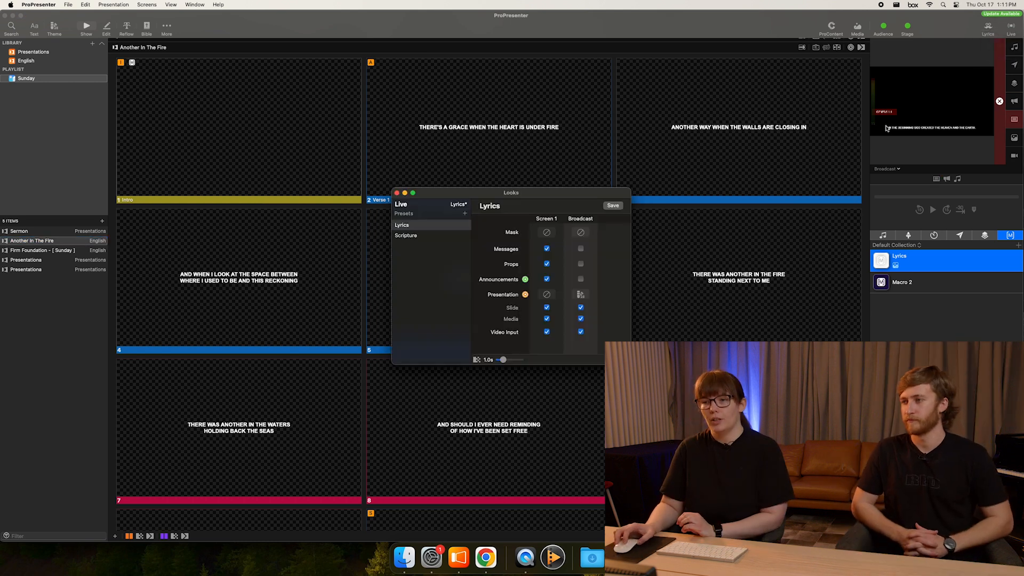
left_click(445, 235)
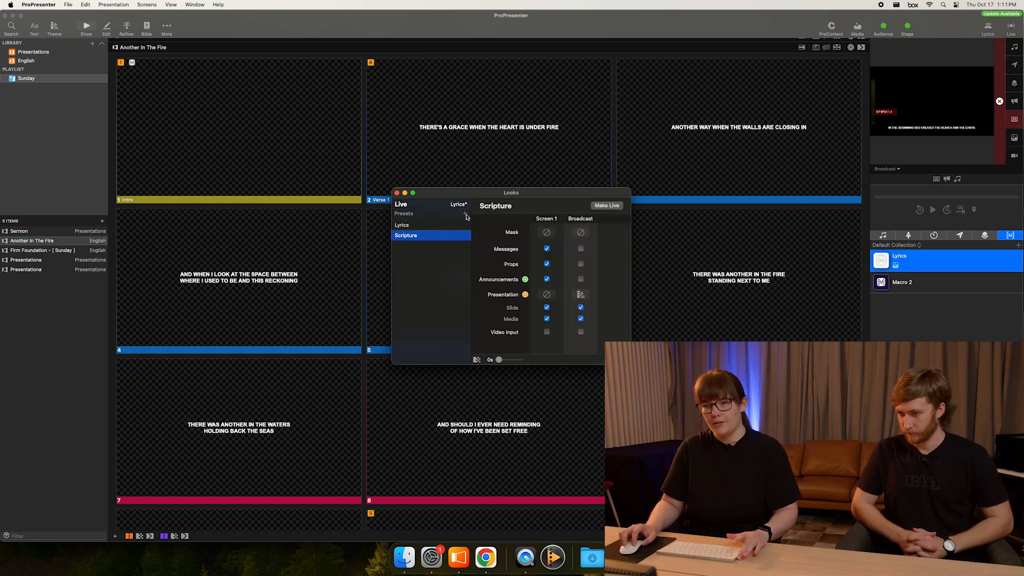
left_click(465, 213)
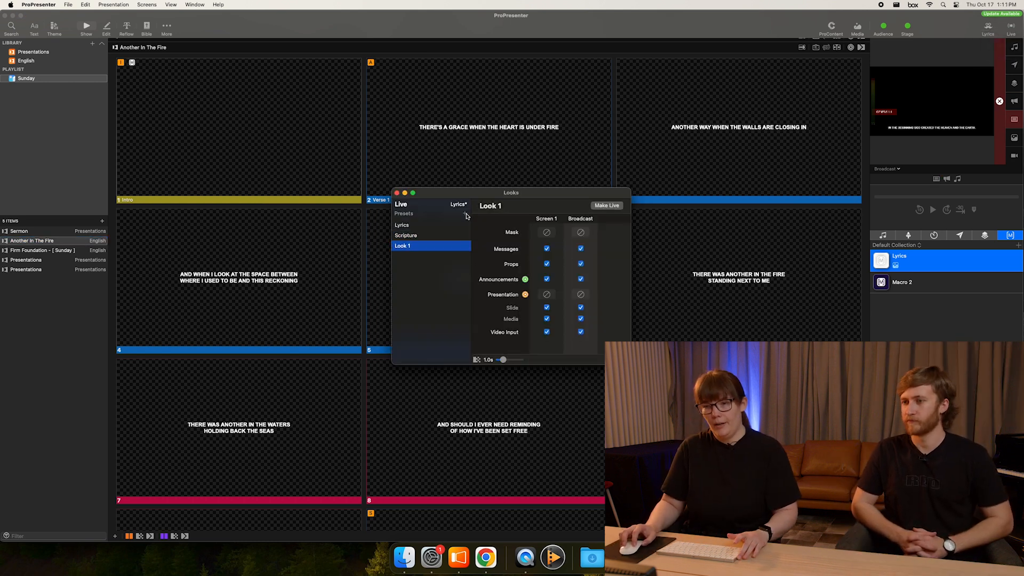
right_click(409, 249)
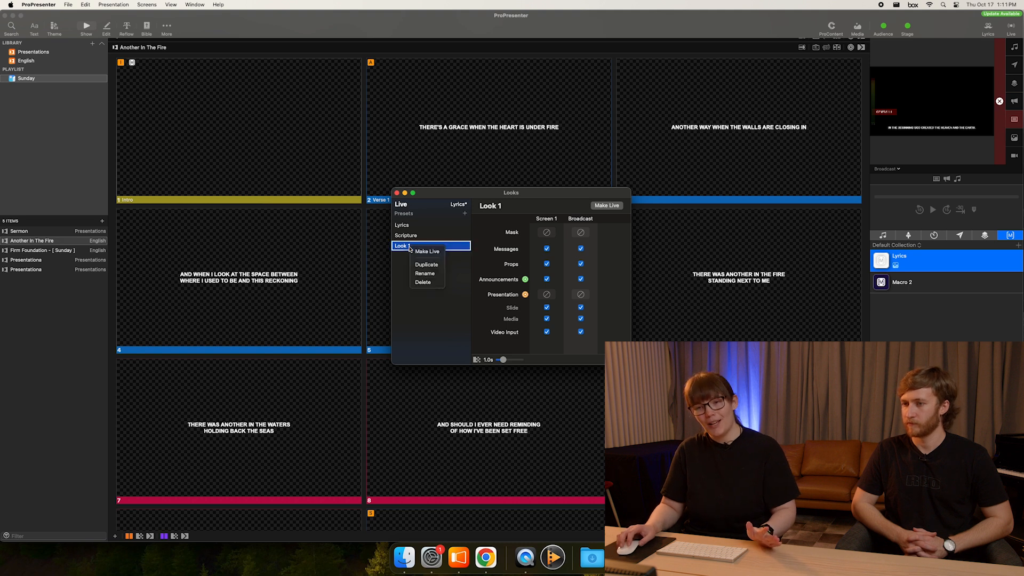
left_click(425, 273)
type("Every")
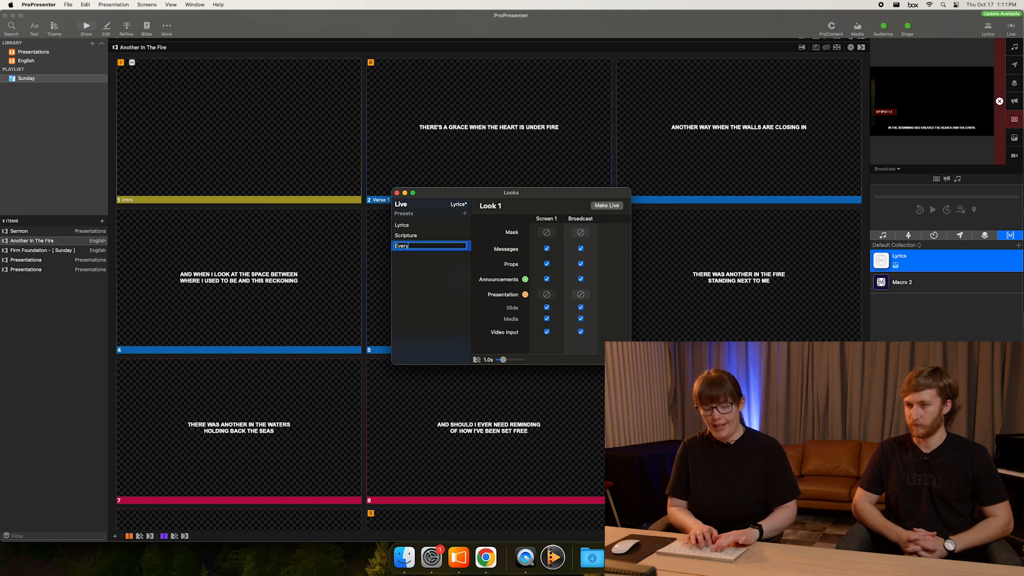
type("thing Else")
key("Return")
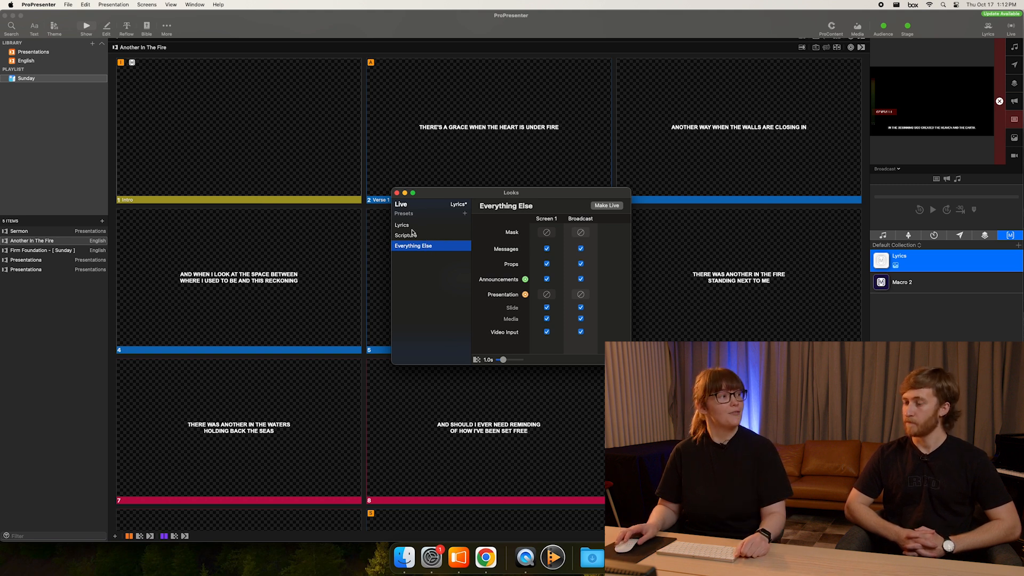
left_click(581, 248)
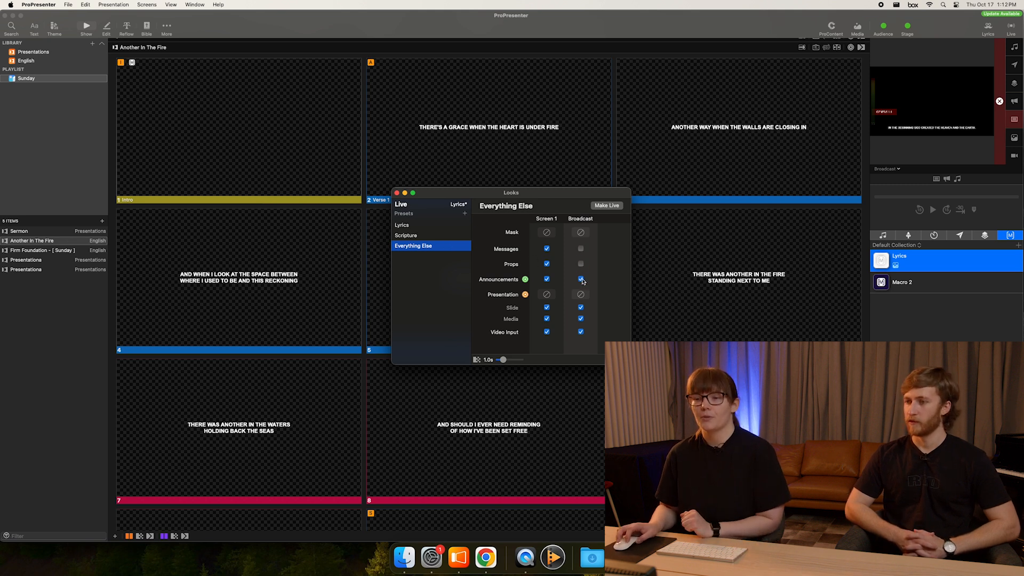
left_click(580, 332)
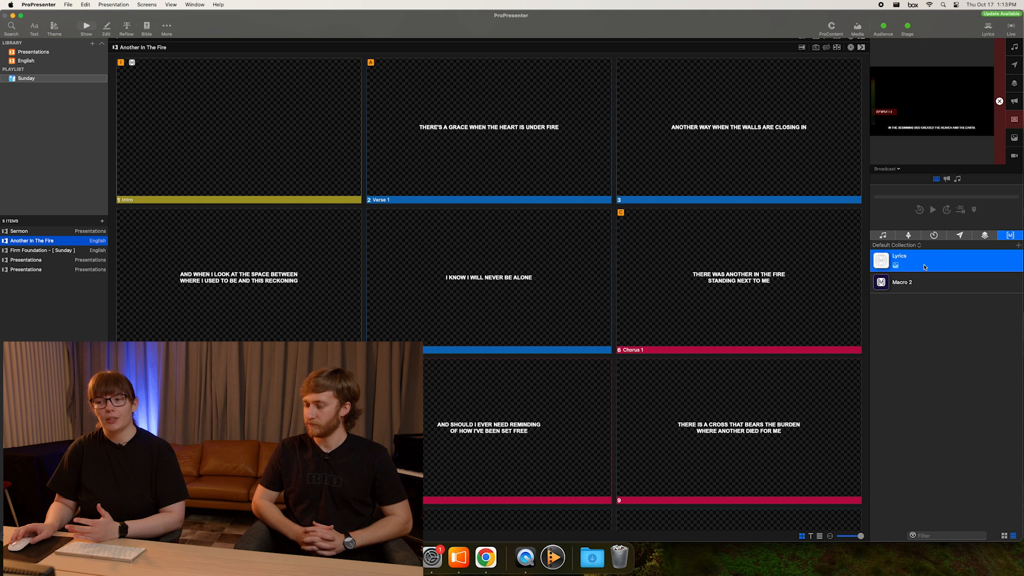
- Add an Audience Look action to the Lyrics macro
right_click(926, 265)
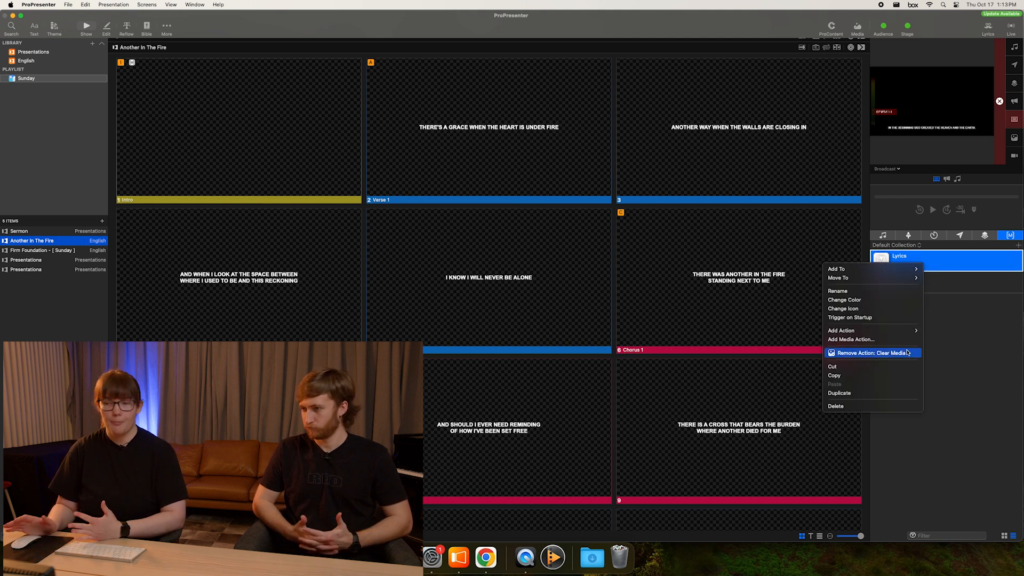
mouse_move(900, 335)
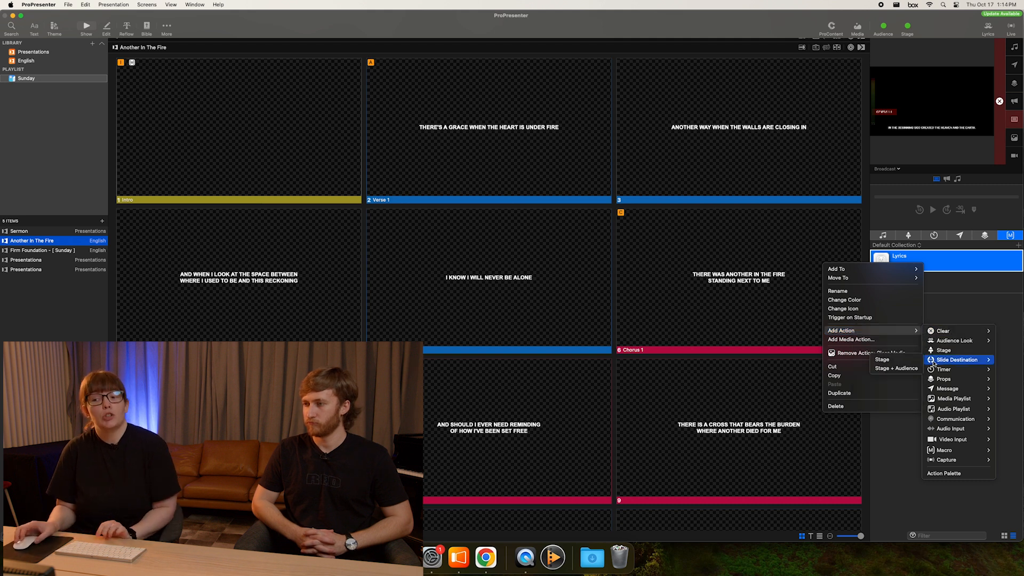
mouse_move(952, 343)
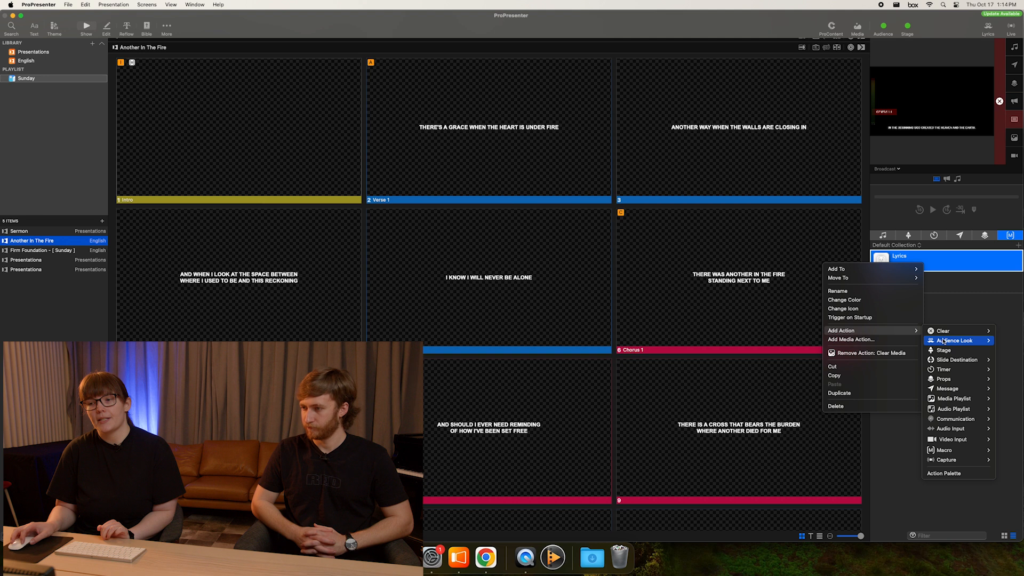
left_click(875, 339)
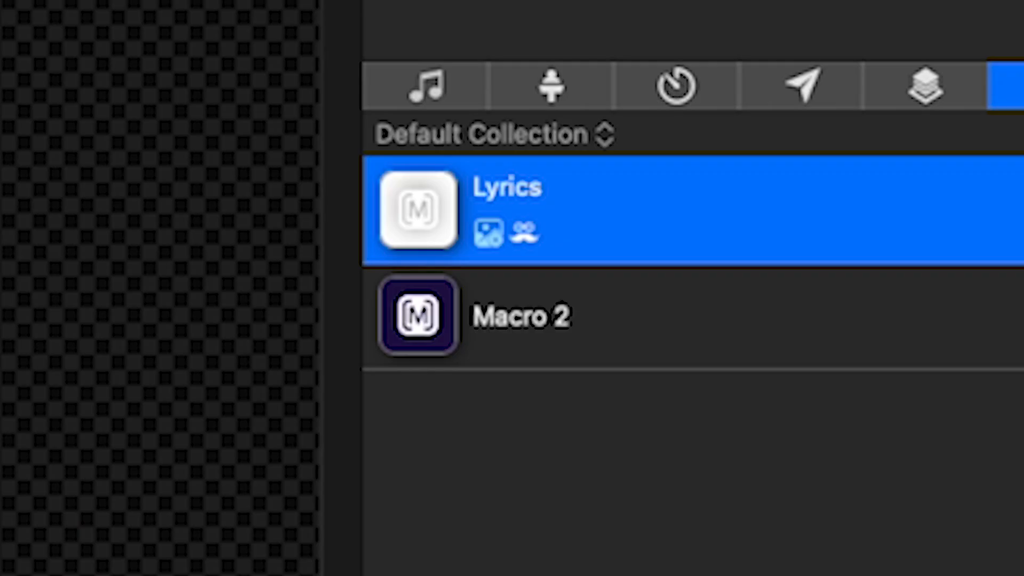
- Add a Stage action to the Lyrics macro with the Current + Next Text layout on Stage Screen 1
right_click(565, 207)
mouse_move(756, 536)
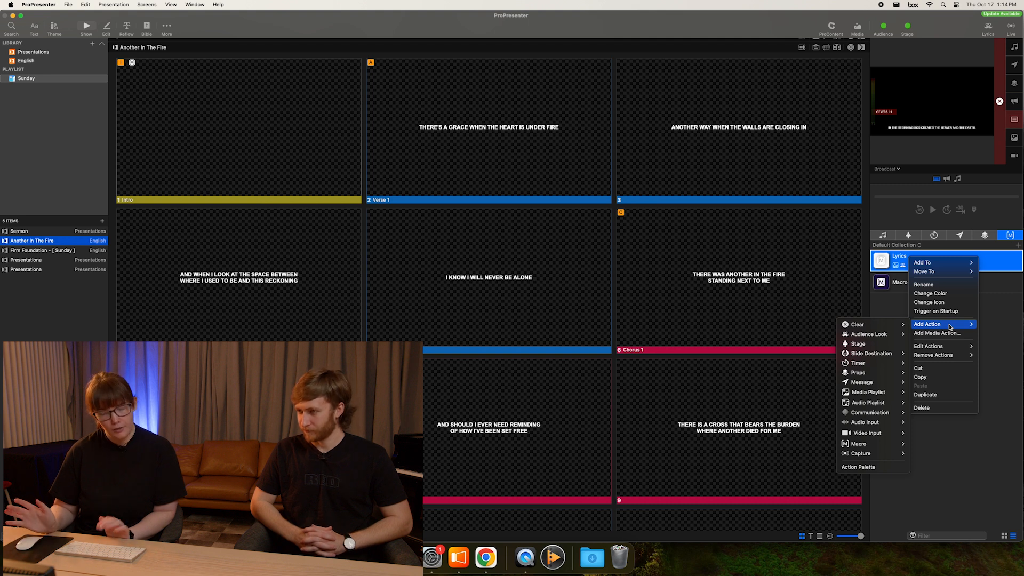
left_click(863, 346)
left_click(851, 266)
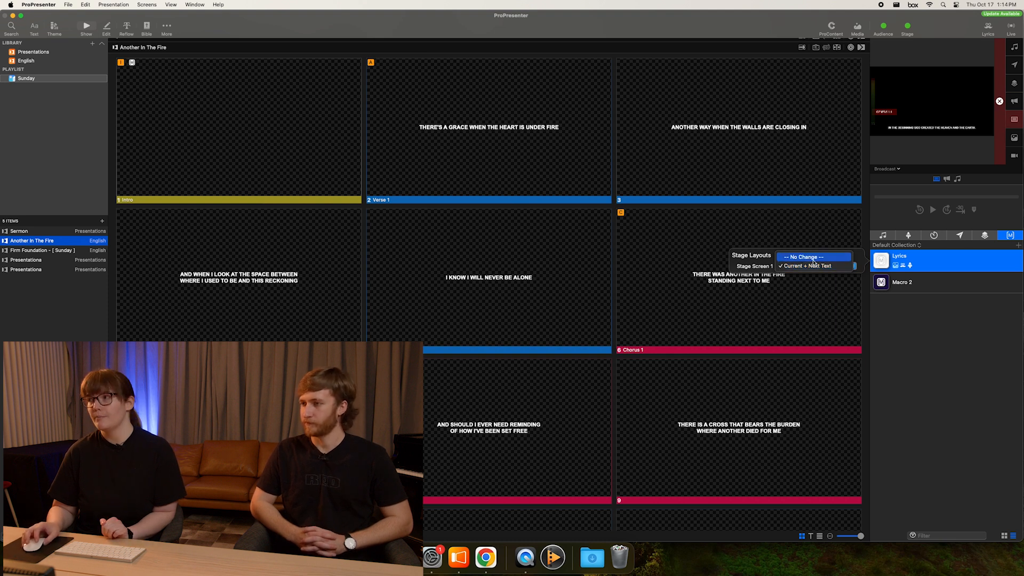
left_click(815, 266)
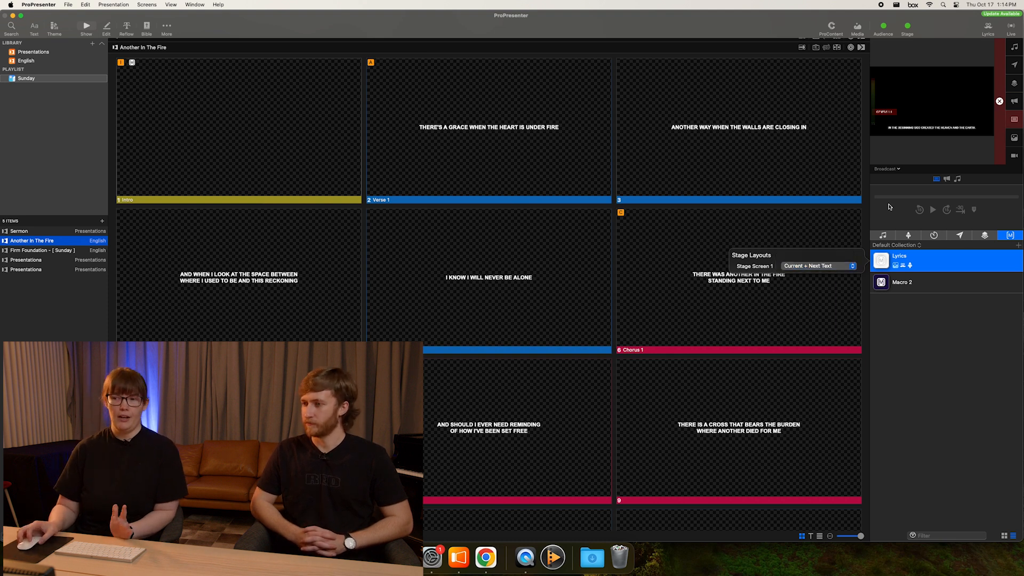
- Switch the output preview to Stage Screen 1 and trigger the first Verse 1 slide to check the stage layout
left_click(887, 169)
left_click(900, 217)
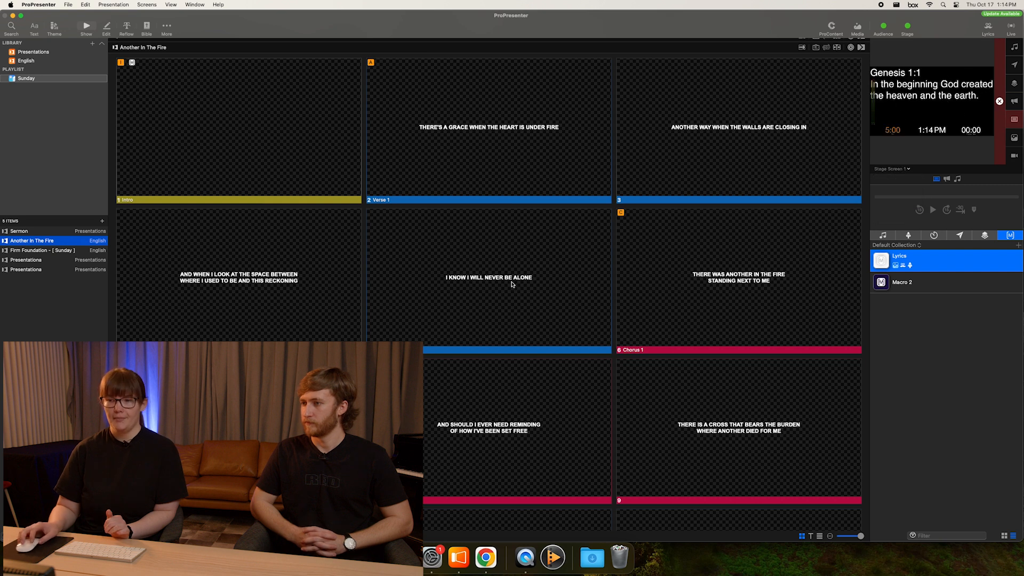
left_click(406, 150)
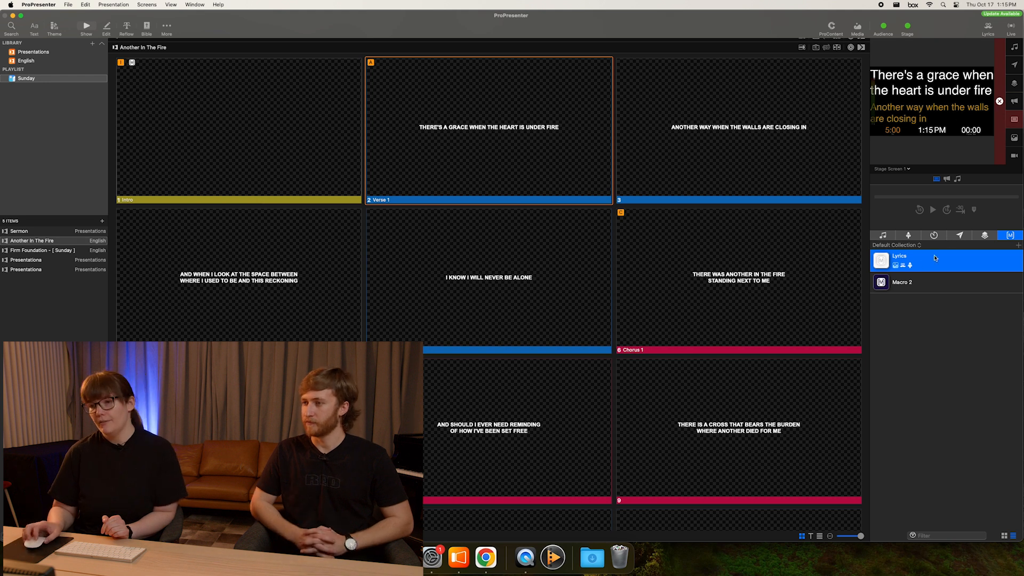
- Rename Macro 2 as Sermon
right_click(923, 287)
left_click(947, 311)
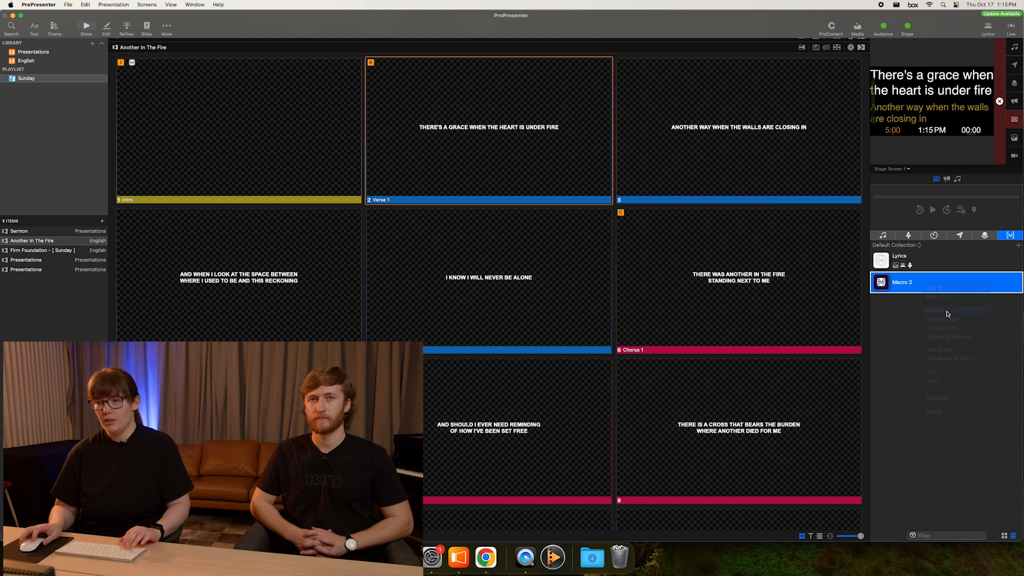
type("Sermon")
key("Return")
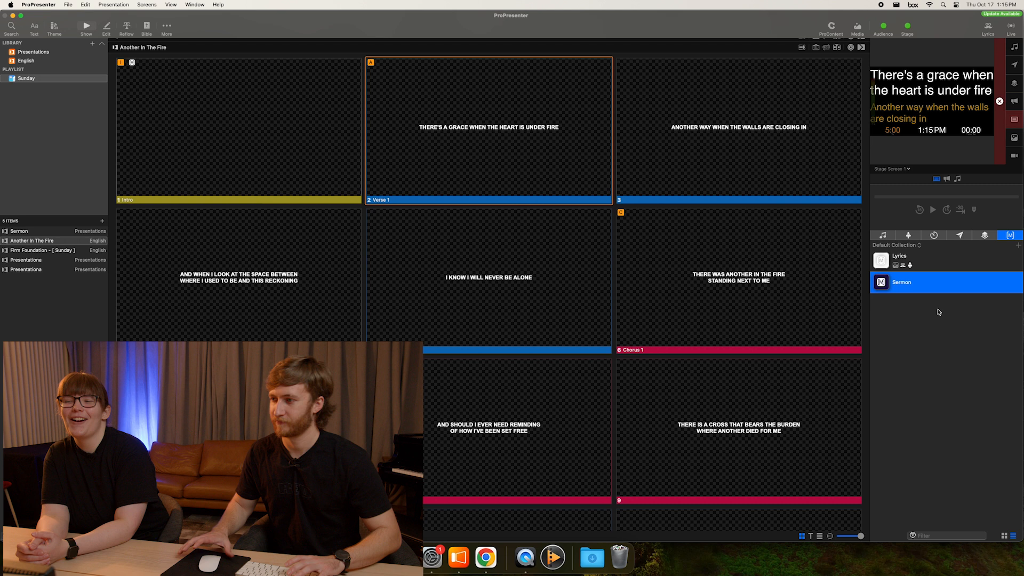
- Add a Stage action to the Sermon macro with the Current + Next Text layout on Stage Screen 1
right_click(917, 288)
left_click(908, 286)
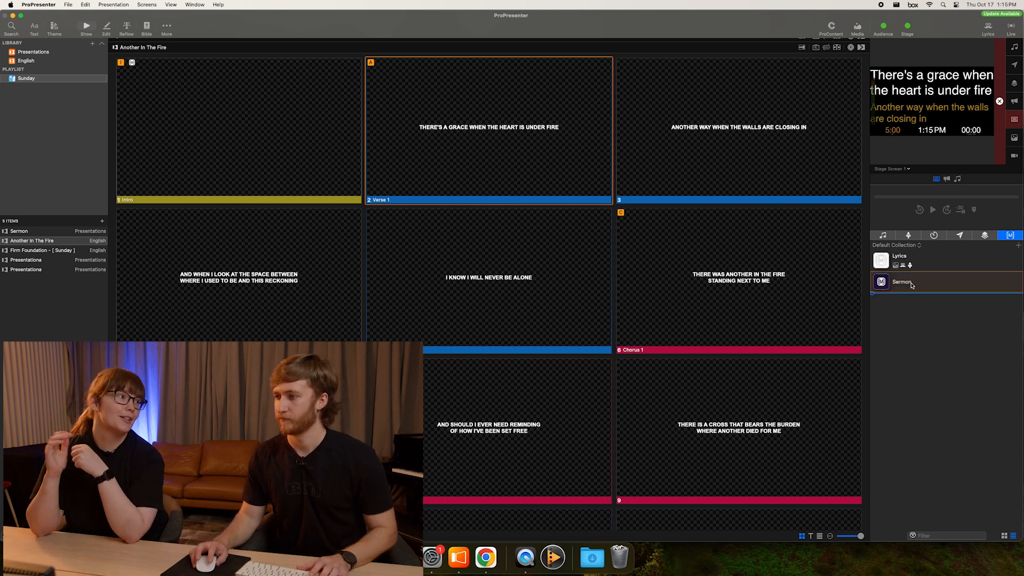
left_click(911, 284)
right_click(912, 286)
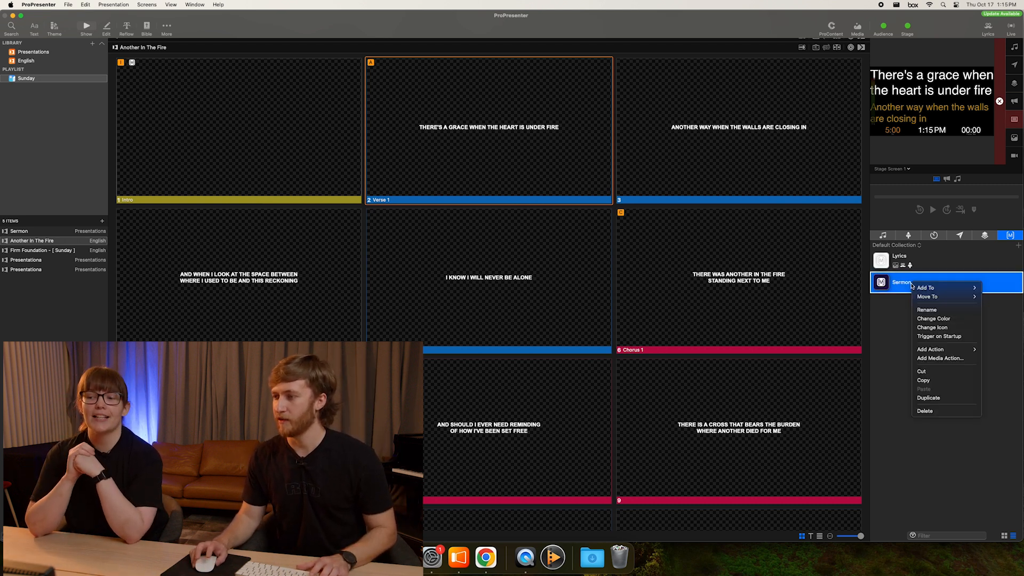
mouse_move(933, 349)
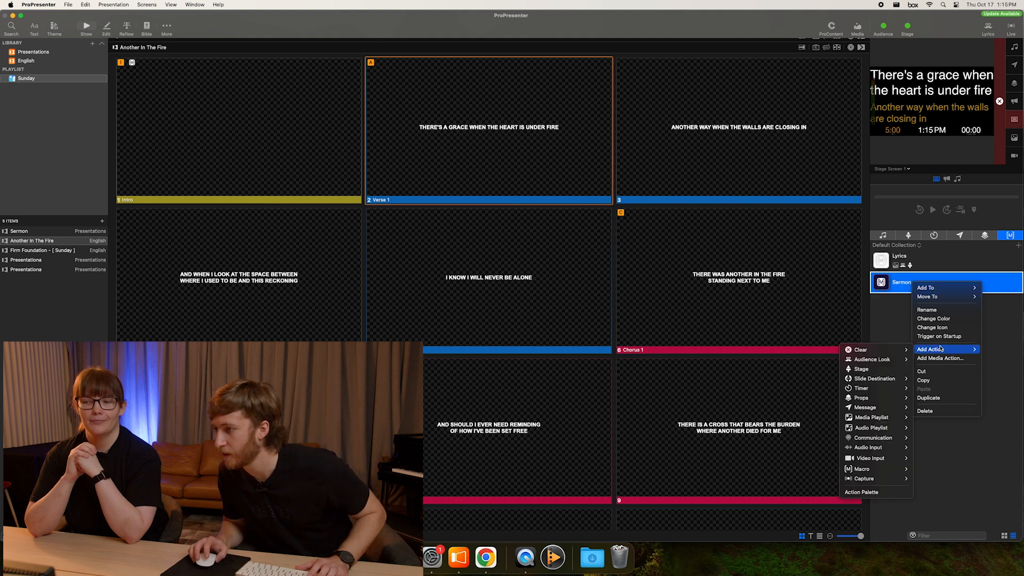
mouse_move(900, 354)
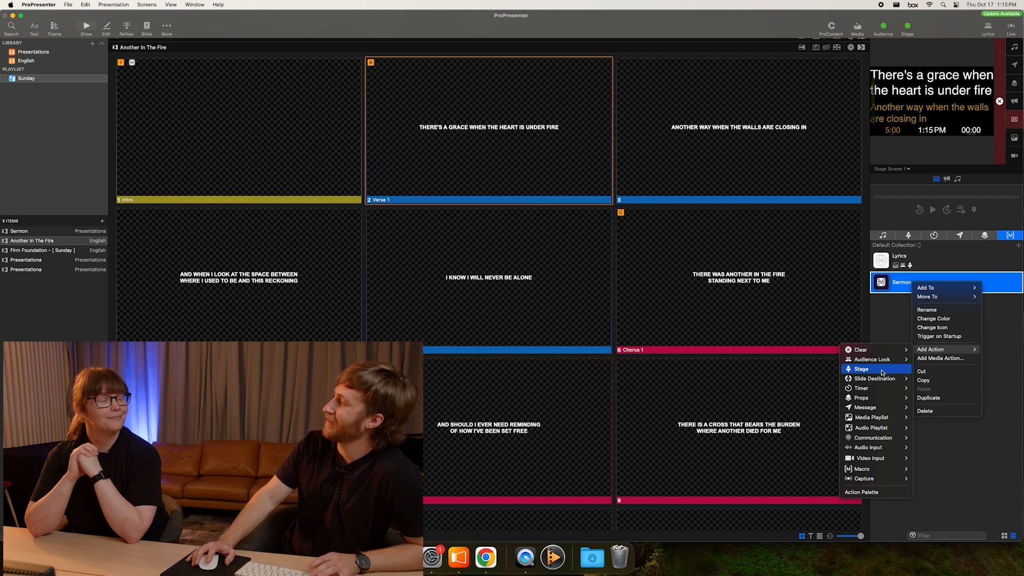
left_click(882, 373)
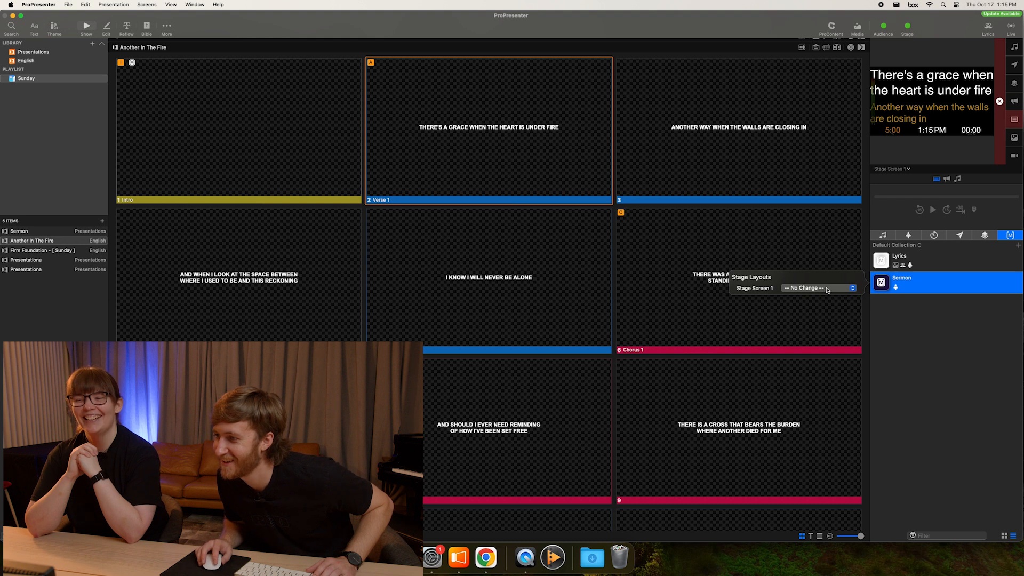
left_click(827, 289)
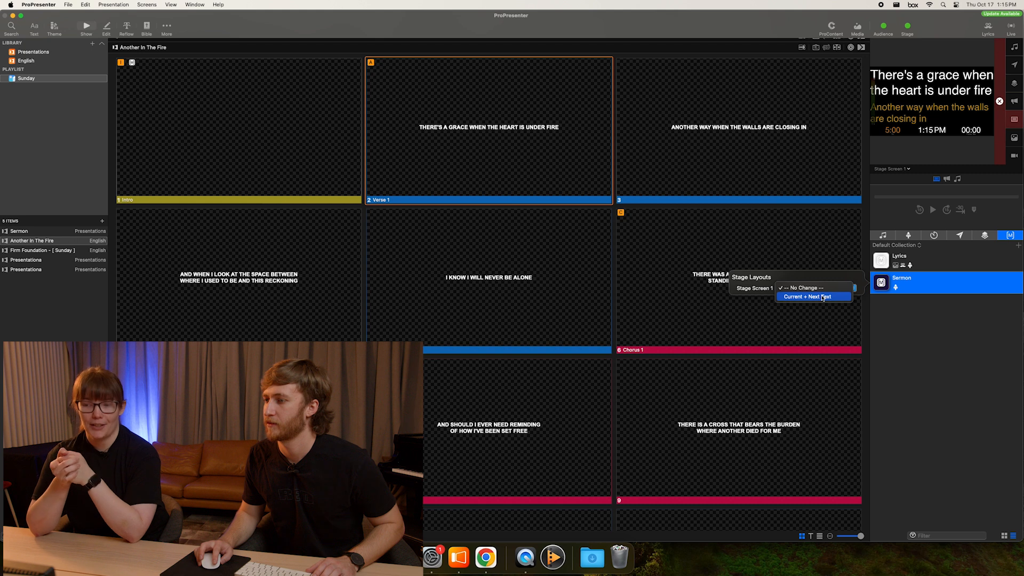
left_click(822, 297)
left_click(907, 287)
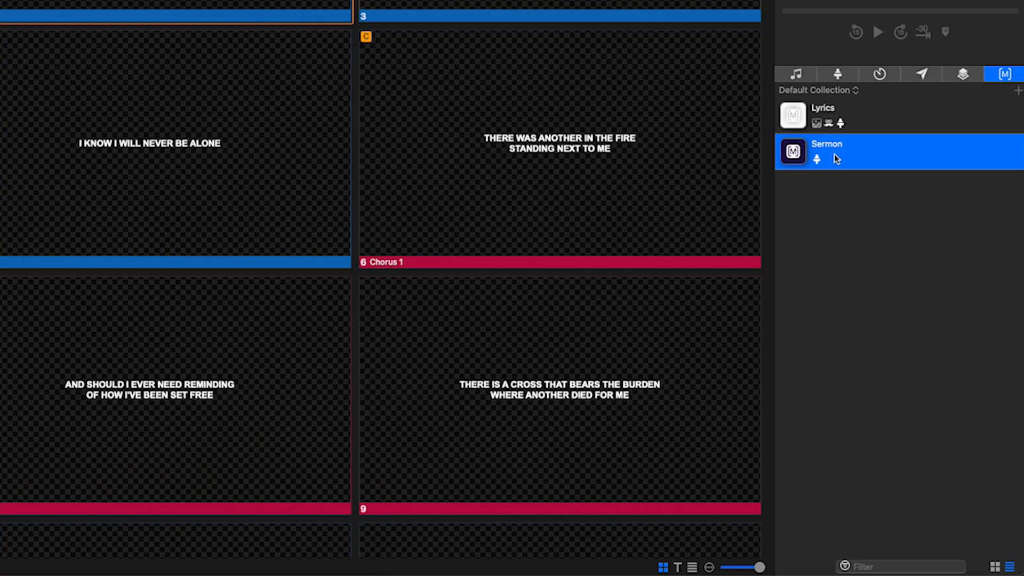
- Add a Timer action to the Sermon macro that starts Segment Countdown as a Countdown Timer with a 00:30:00 duration
right_click(907, 287)
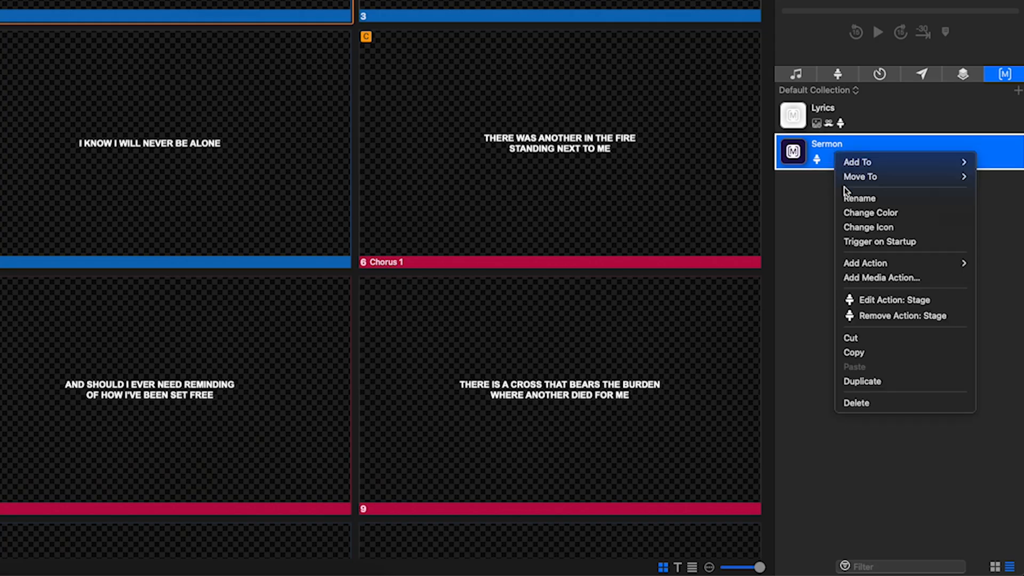
mouse_move(891, 263)
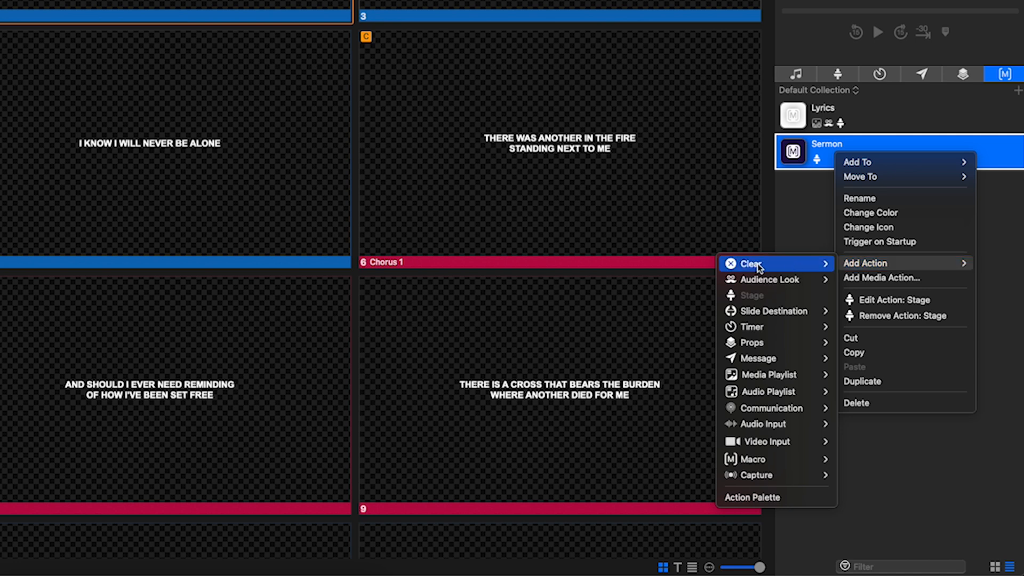
left_click(767, 326)
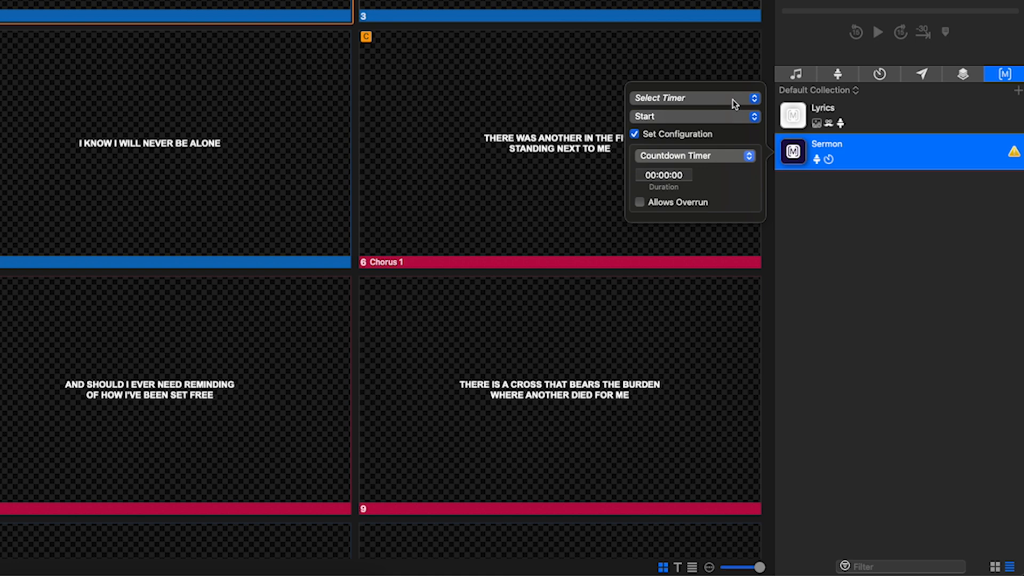
left_click(752, 99)
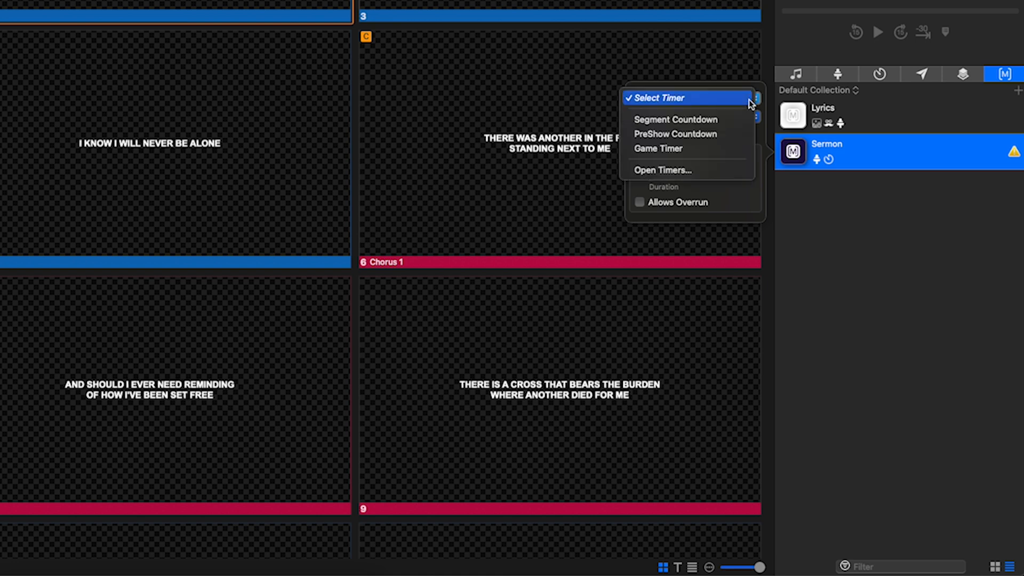
left_click(733, 116)
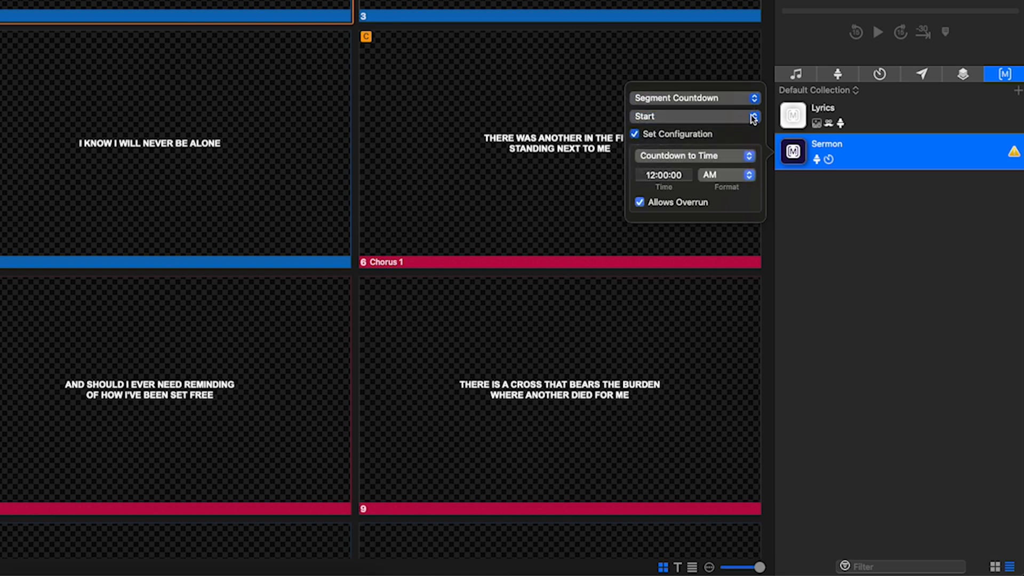
left_click(751, 156)
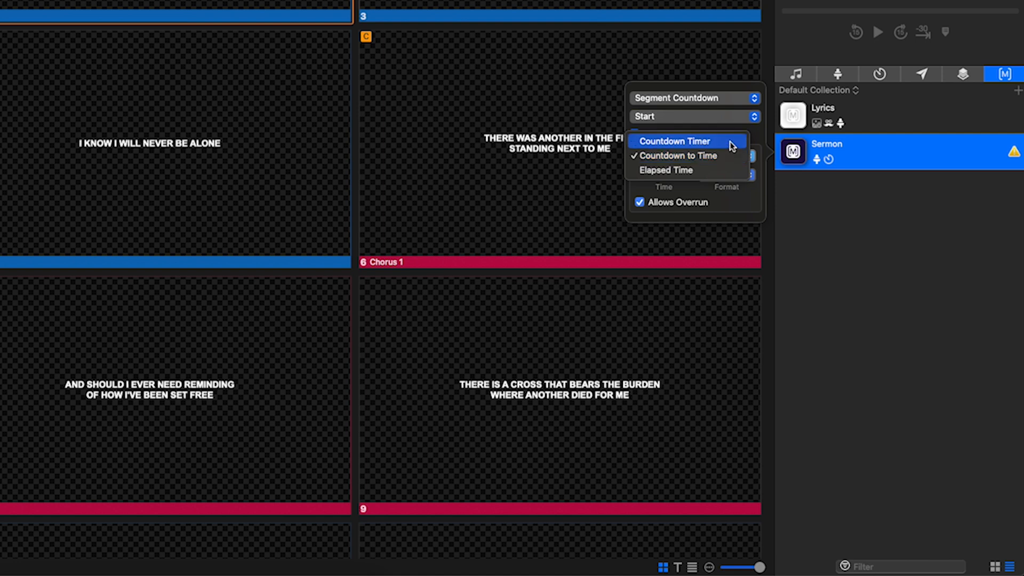
left_click(731, 143)
left_click(686, 173)
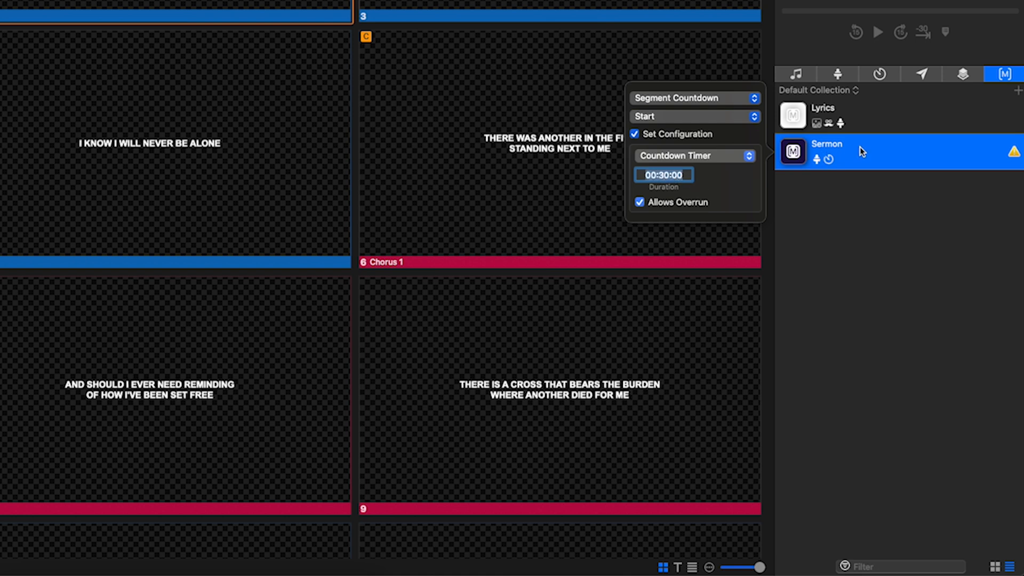
- Add an Audience Look action to the Sermon macro using the Scripture look
right_click(859, 147)
mouse_move(885, 257)
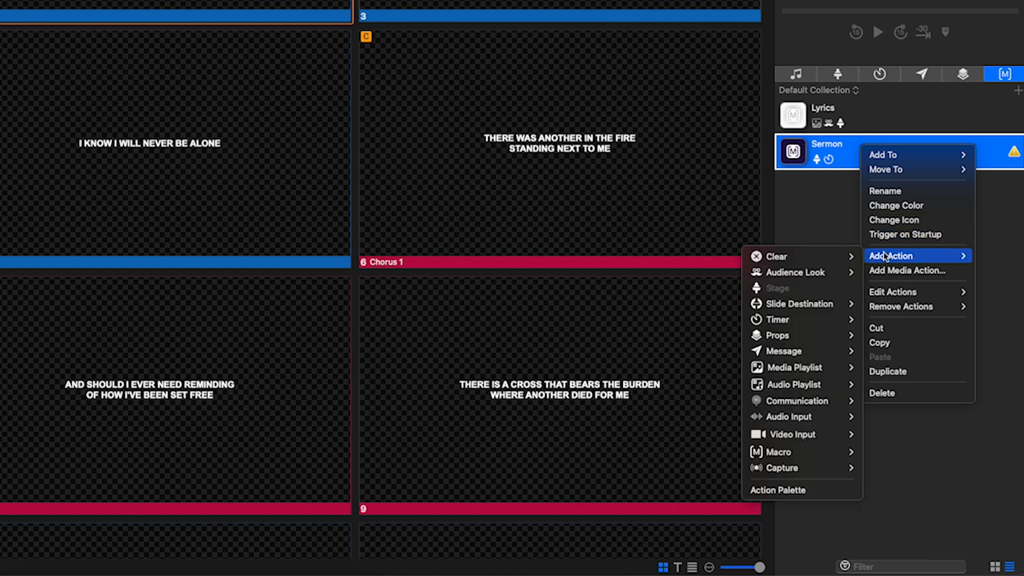
mouse_move(820, 317)
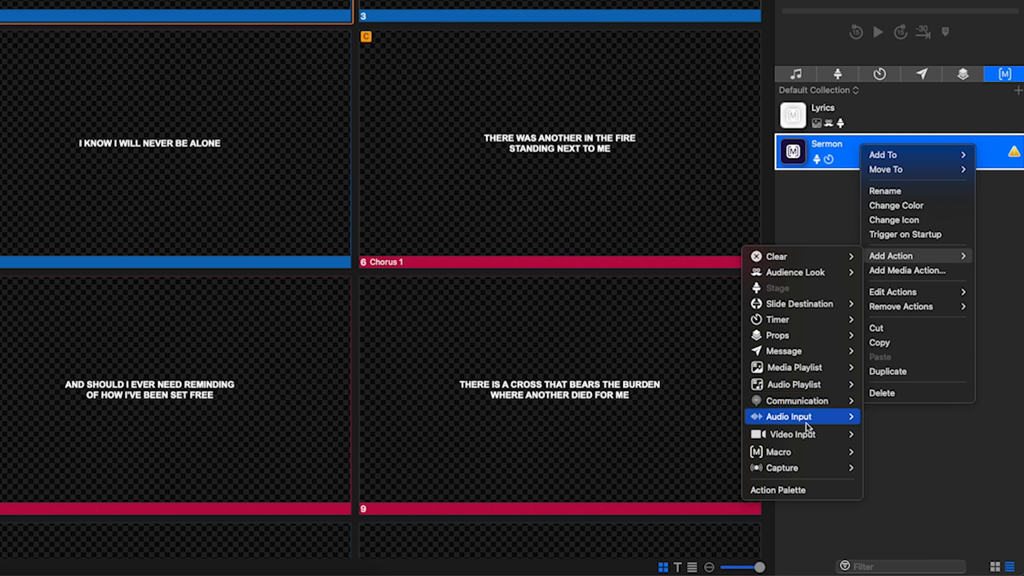
mouse_move(804, 263)
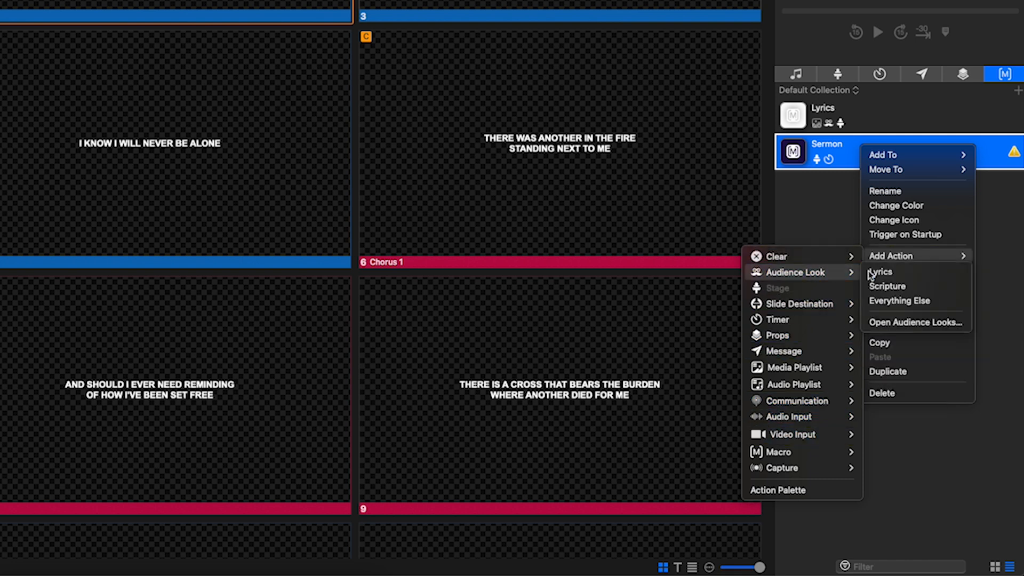
left_click(930, 286)
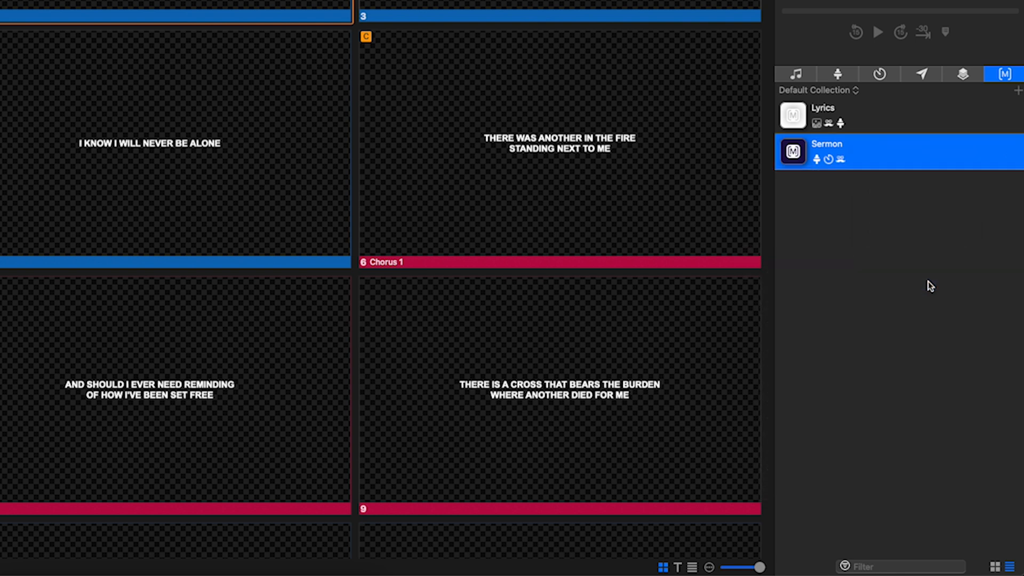
- Add a Clear action for the Media layer to the Sermon macro
right_click(846, 152)
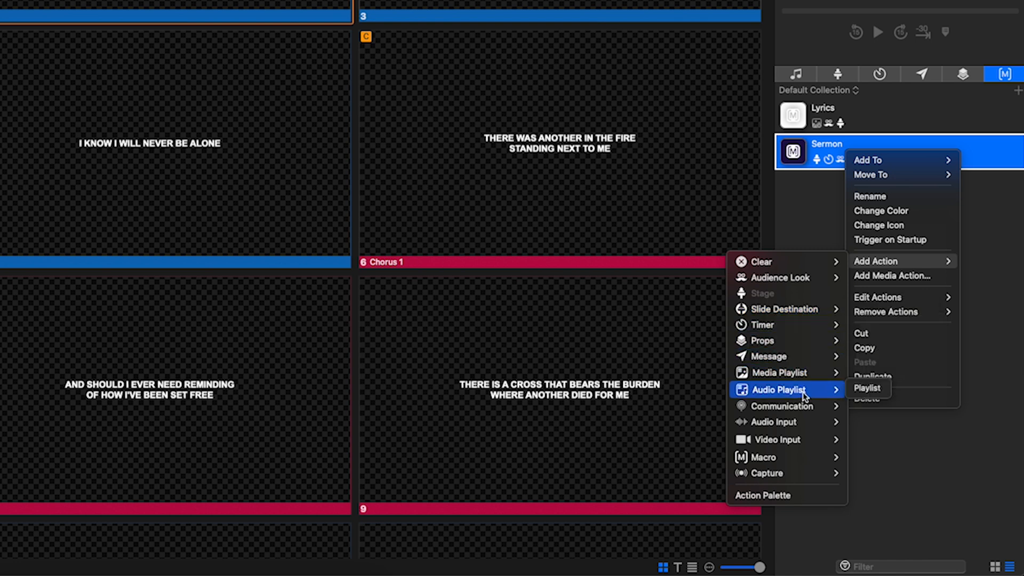
mouse_move(794, 271)
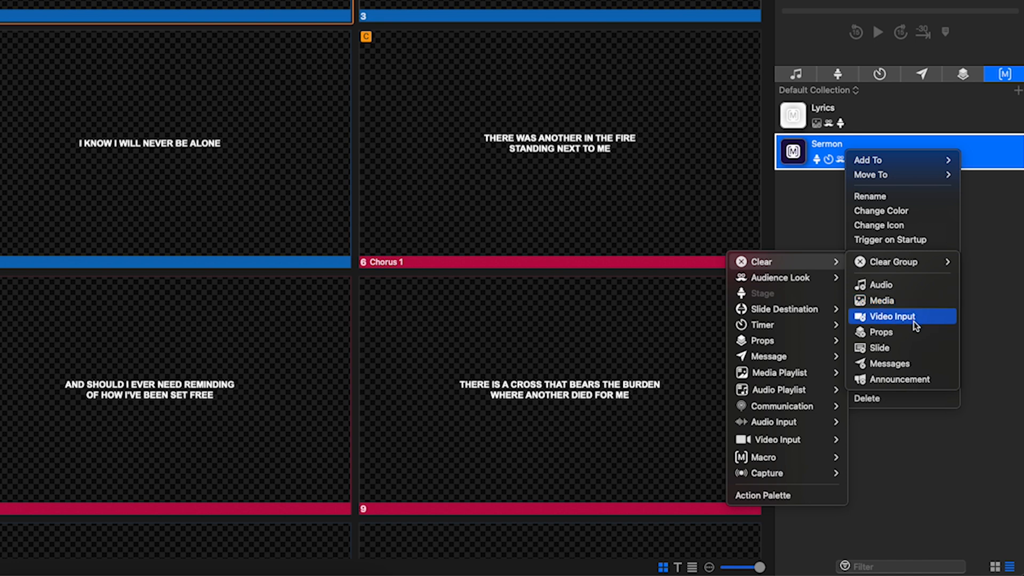
left_click(917, 301)
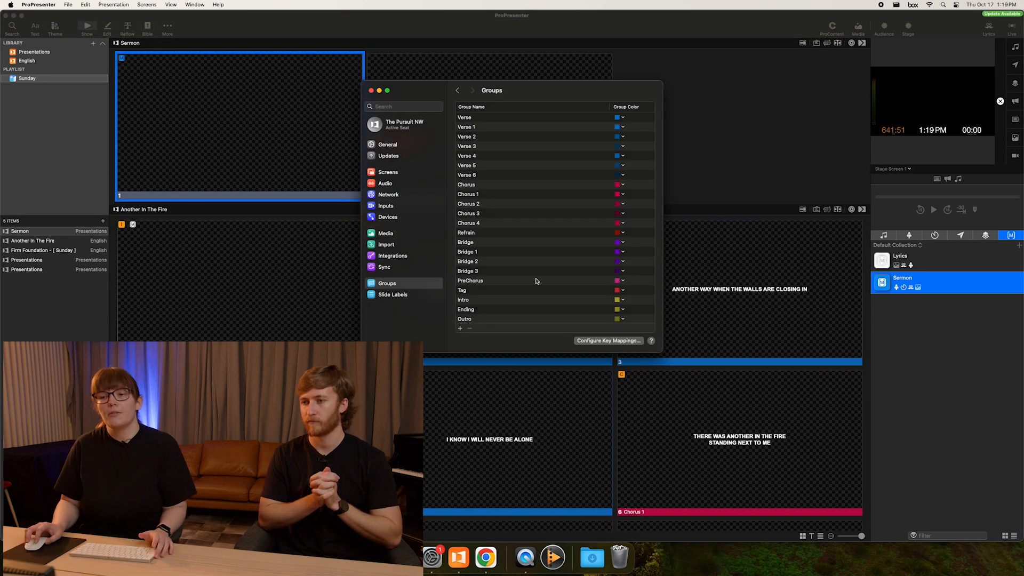
- Add a new slide group named VIDEO at the end of the group list
scroll(537, 288, "down", 3)
left_click(487, 320)
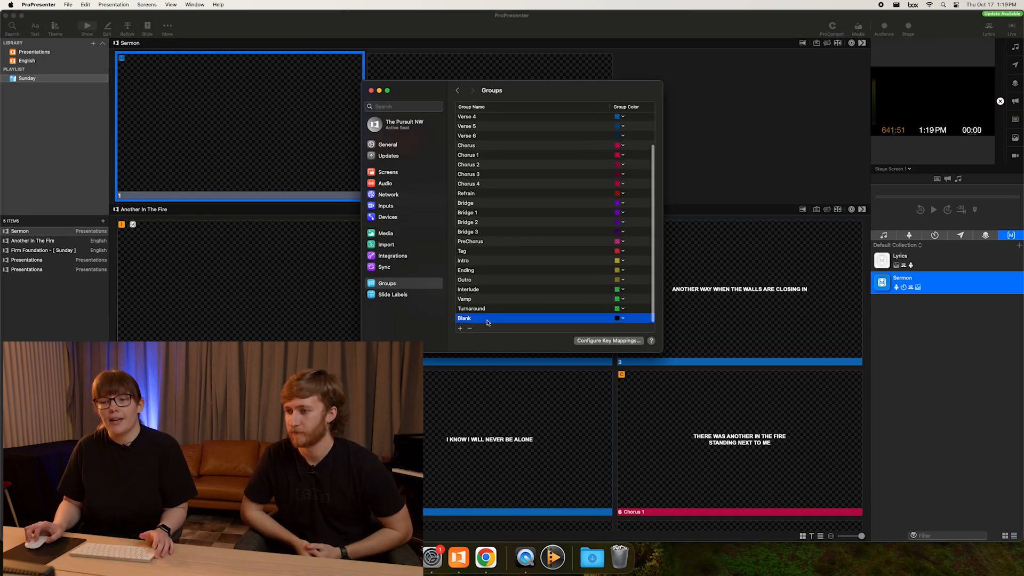
left_click(461, 330)
type("VIDEO")
key("Return")
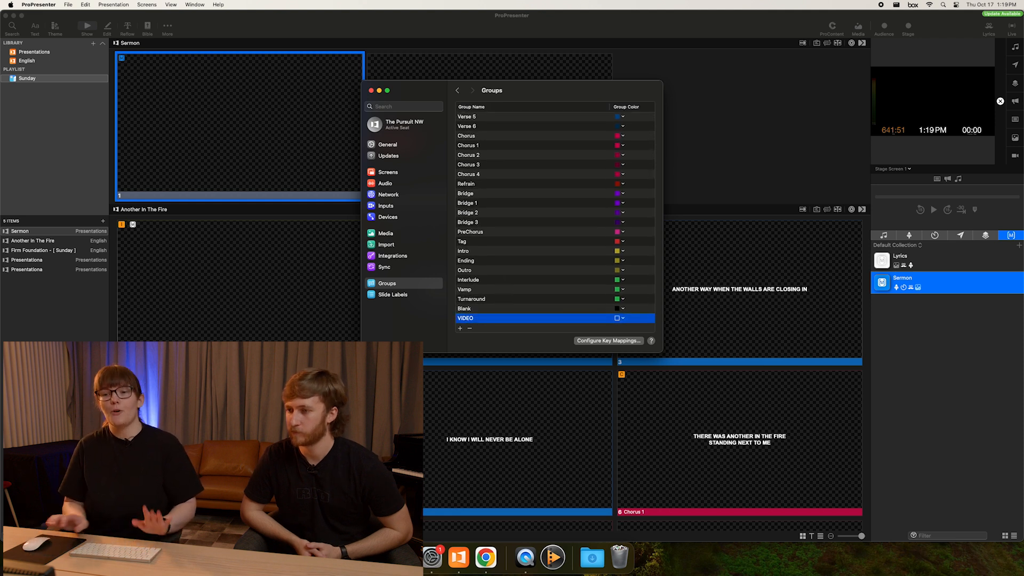
- Give the VIDEO group a custom magenta color and close the settings
left_click(620, 319)
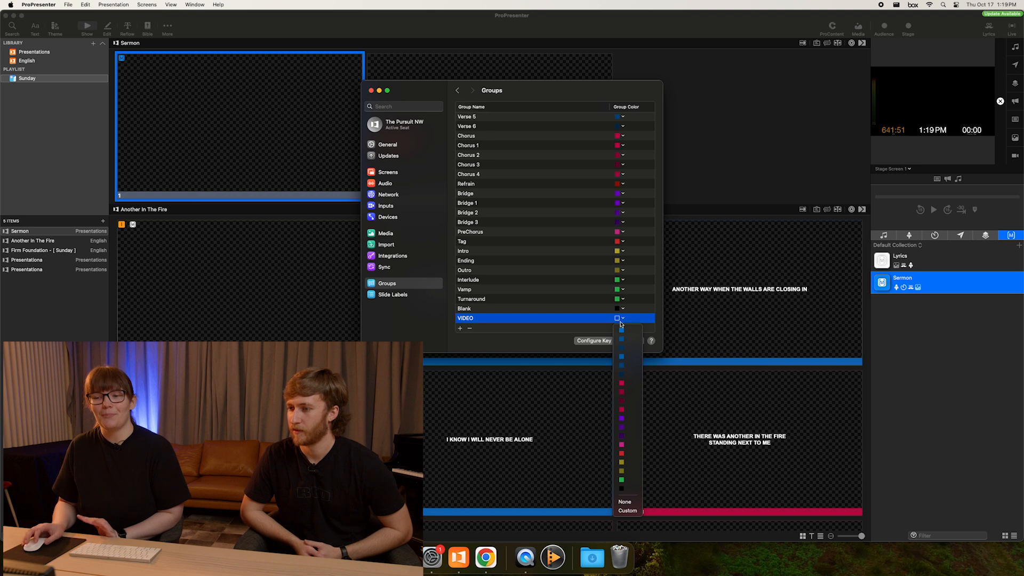
left_click(629, 511)
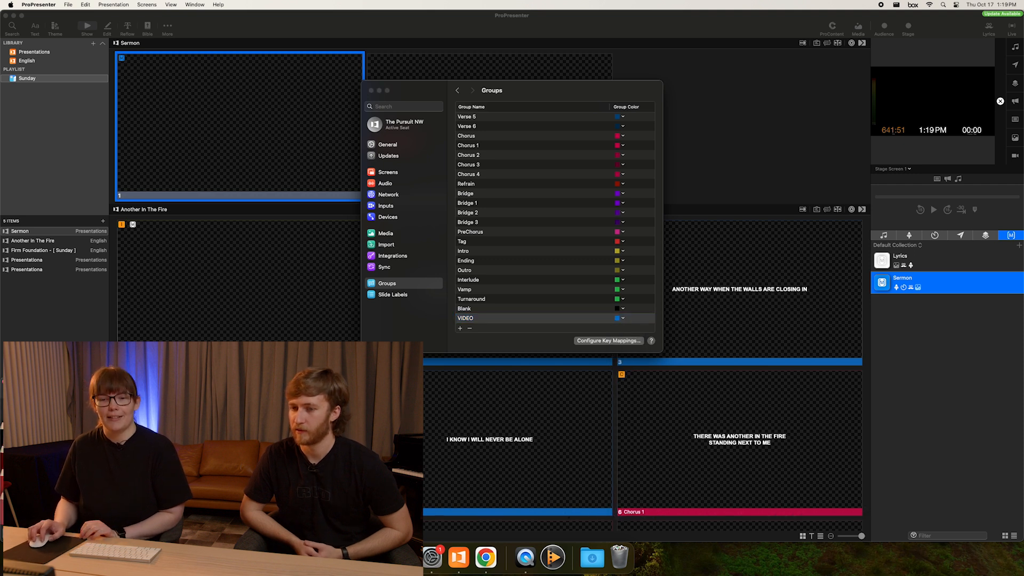
left_click(7, 372)
left_click(371, 91)
- Add a blank third slide to the Sermon presentation and assign it to the VIDEO group
left_click(582, 127)
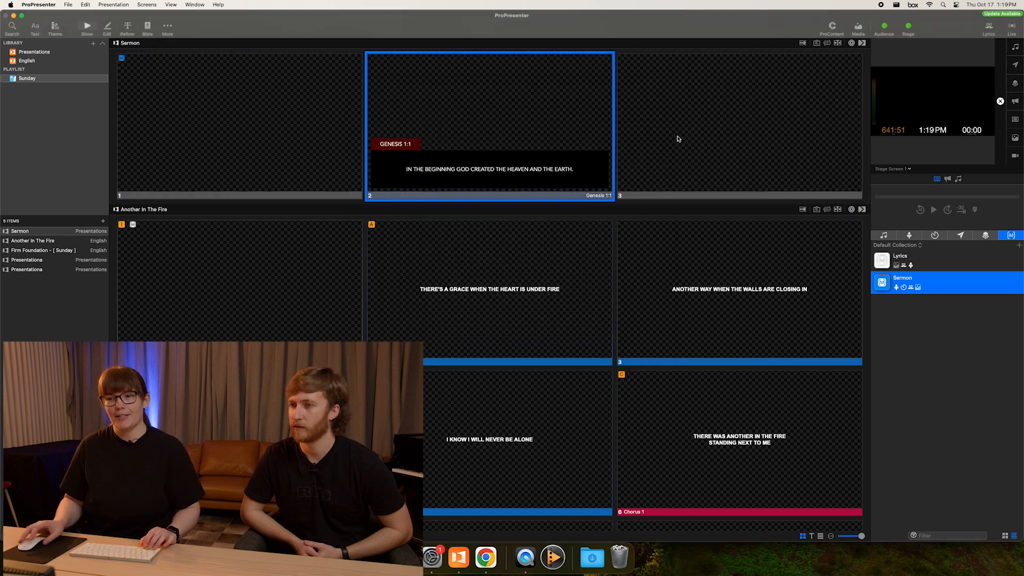
right_click(692, 143)
mouse_move(727, 253)
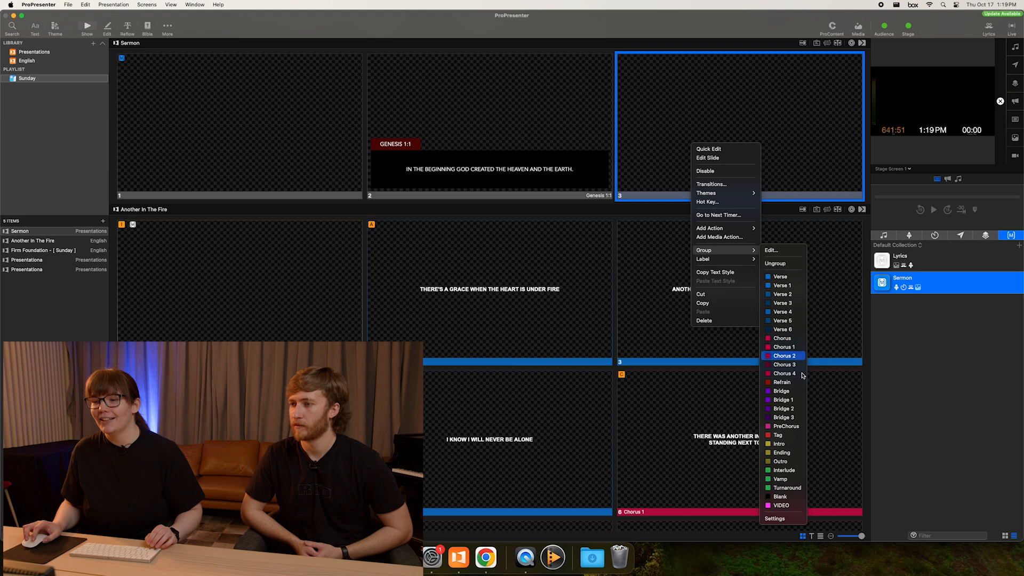
left_click(782, 505)
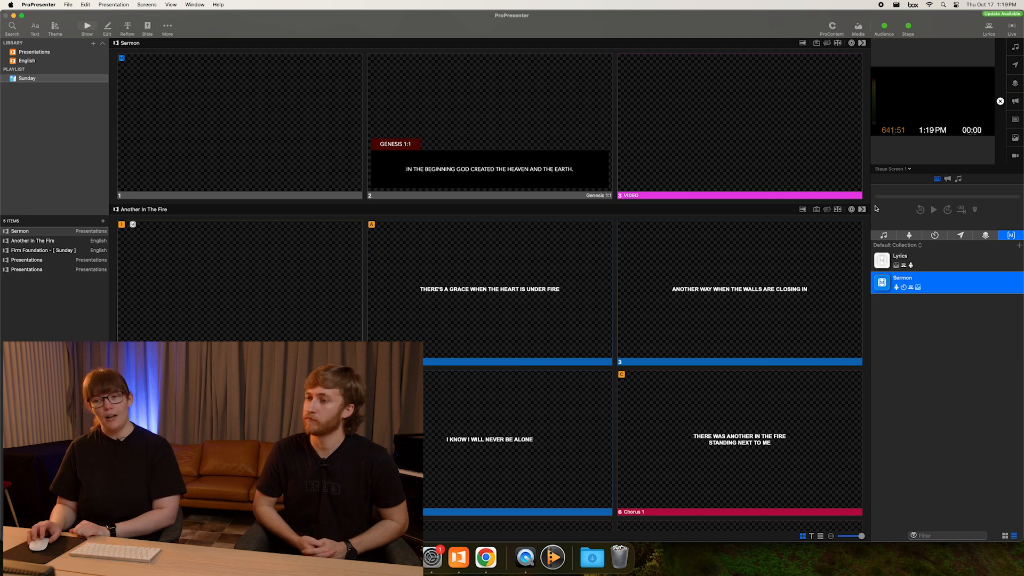
- Create a new macro named Video in the Default Collection
left_click(937, 312)
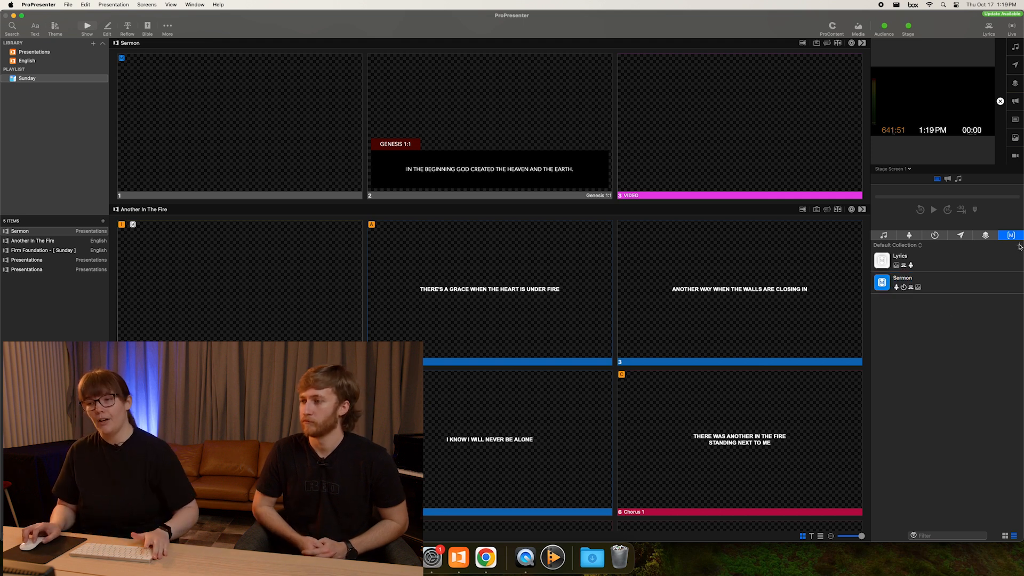
left_click(1019, 245)
type("Video")
key("Return")
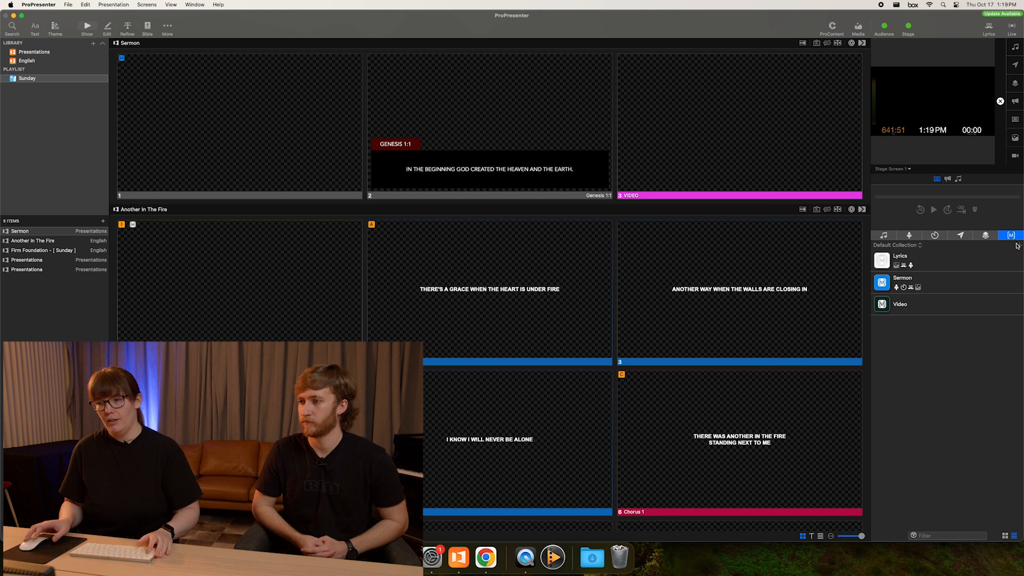
- Add a Clear action with the Clear All group to the Video macro
right_click(930, 306)
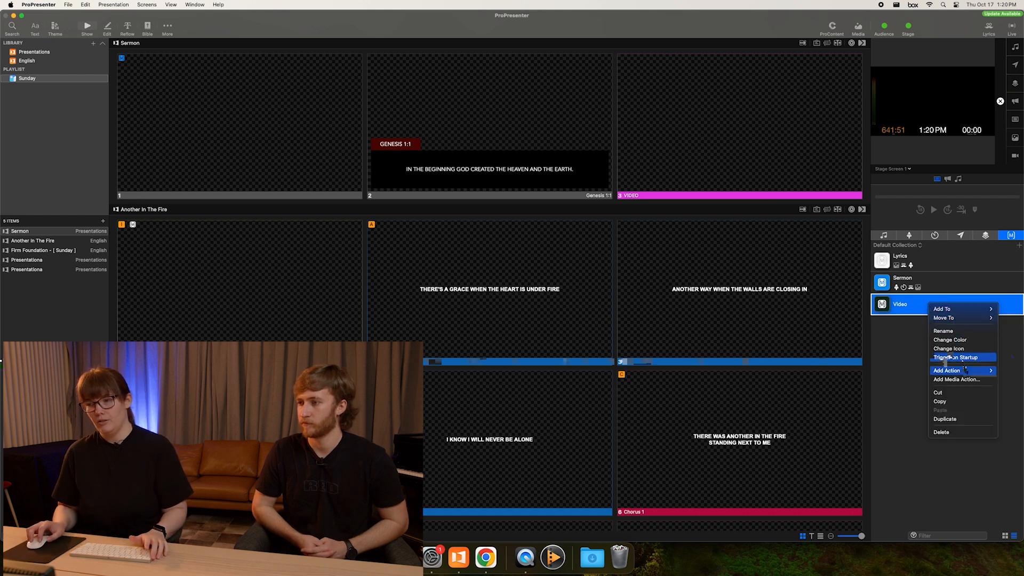
mouse_move(955, 370)
mouse_move(909, 370)
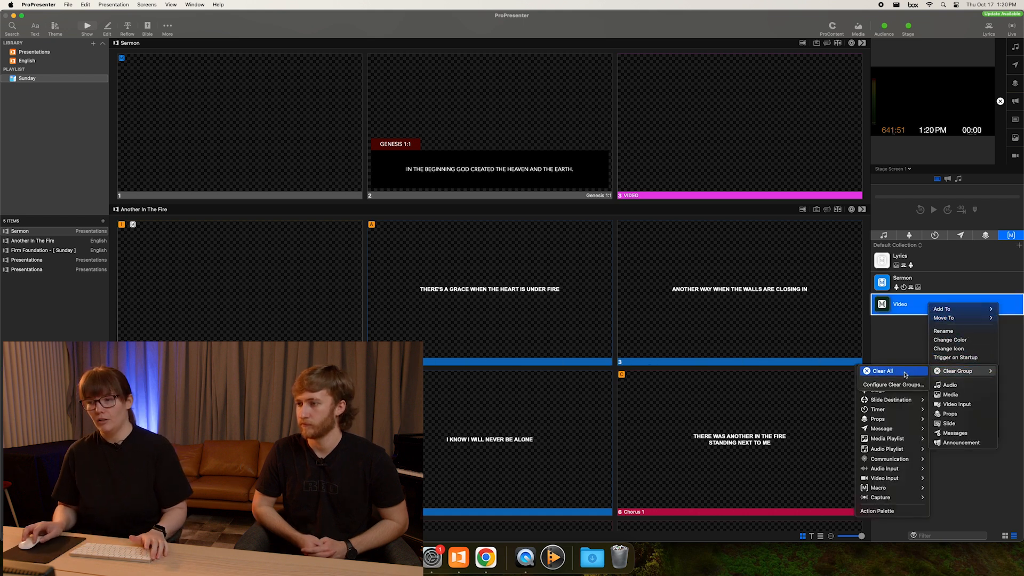
left_click(979, 375)
- Add an Audience Look action to the Video macro using the Everything Else look
right_click(913, 301)
mouse_move(962, 367)
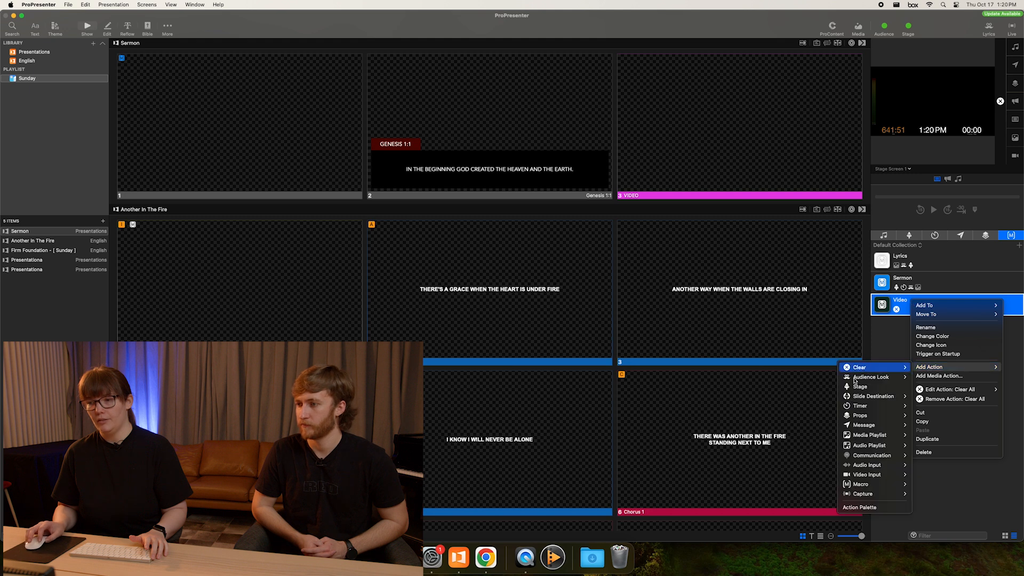
mouse_move(867, 379)
left_click(926, 385)
right_click(973, 308)
mouse_move(958, 372)
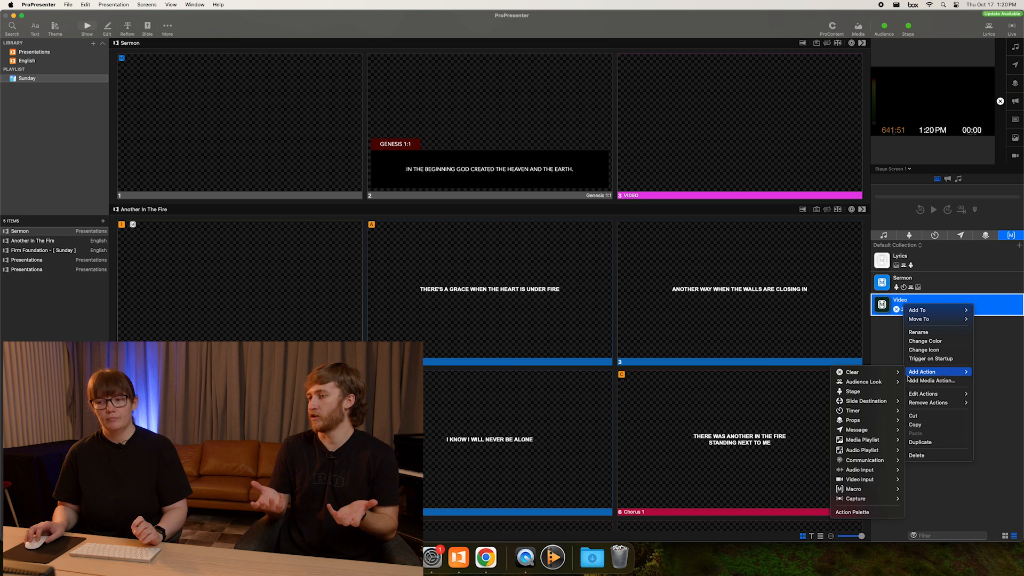
mouse_move(903, 380)
left_click(986, 369)
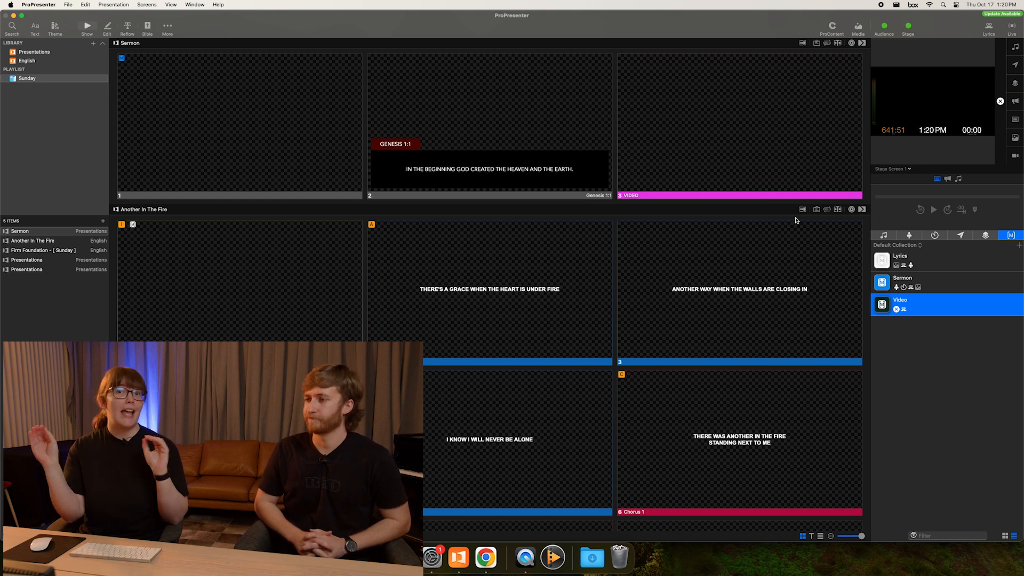
- Assign the third Sermon slide to the VIDEO group again and trigger it to test the Video macro
right_click(737, 130)
mouse_move(776, 259)
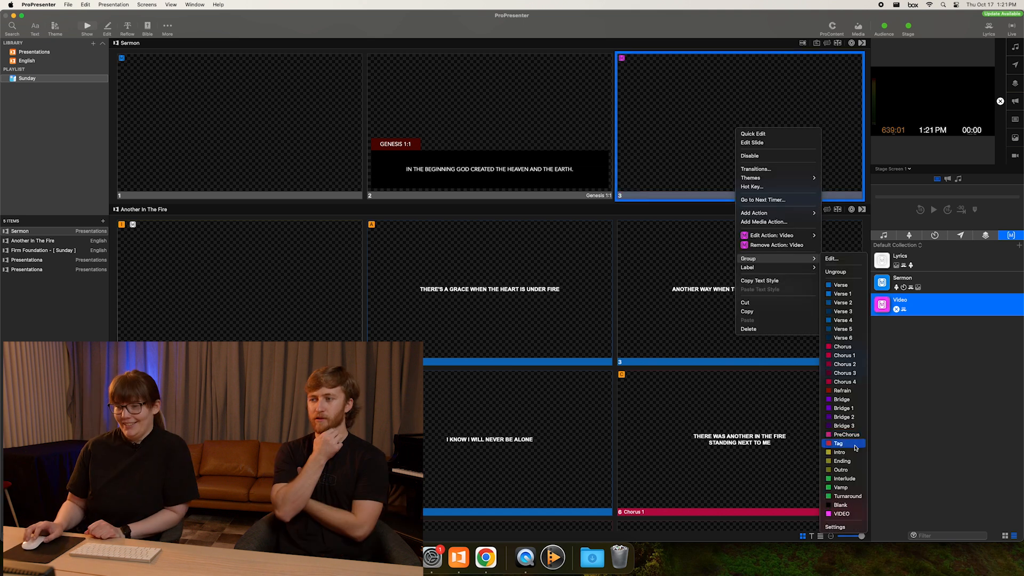
left_click(847, 515)
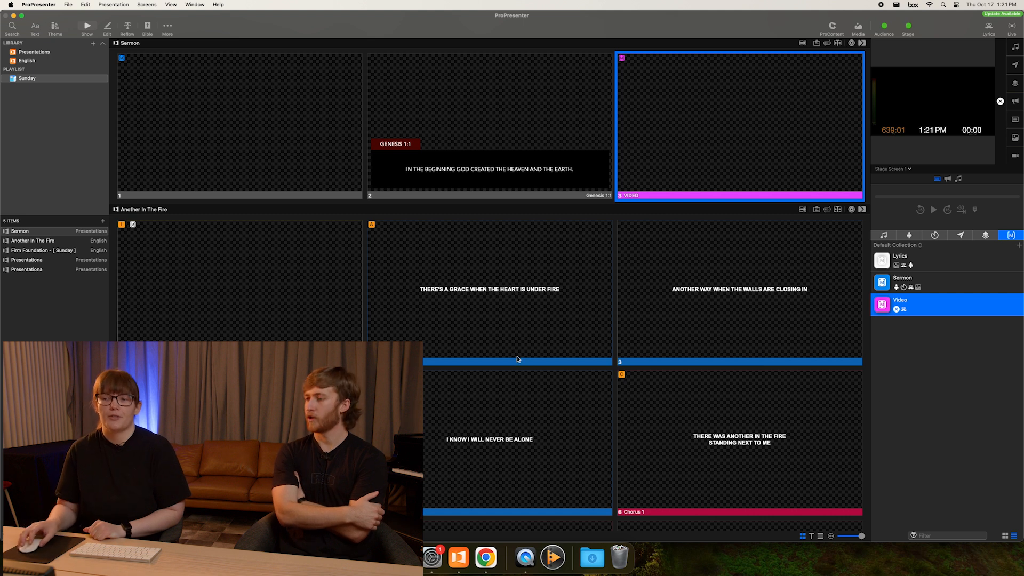
left_click(611, 203)
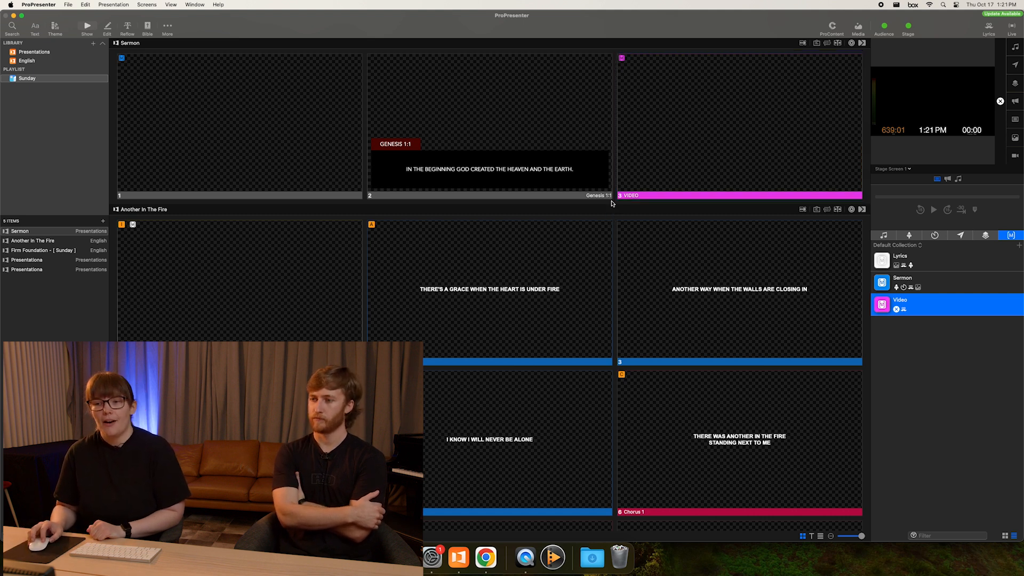
left_click(774, 107)
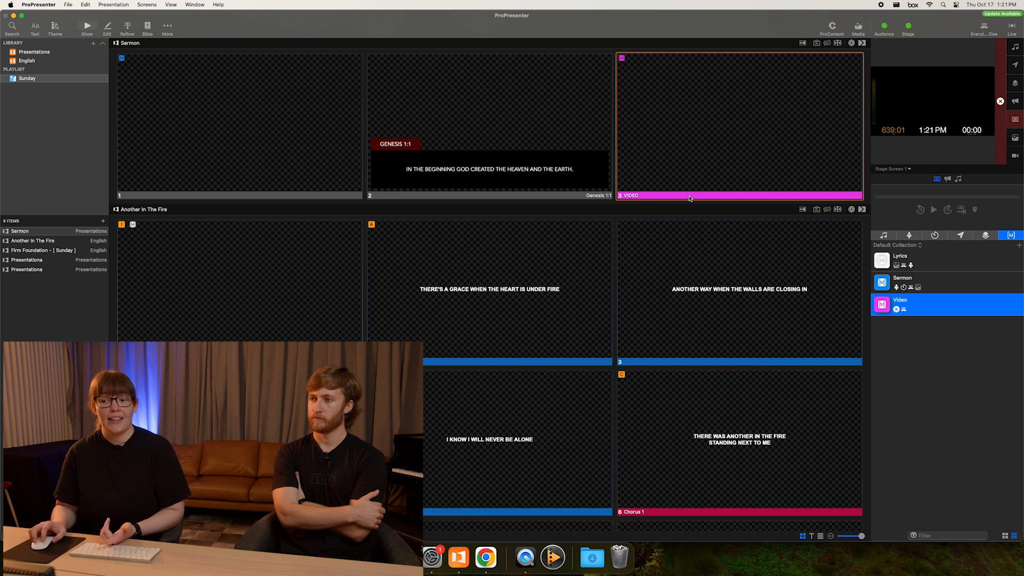
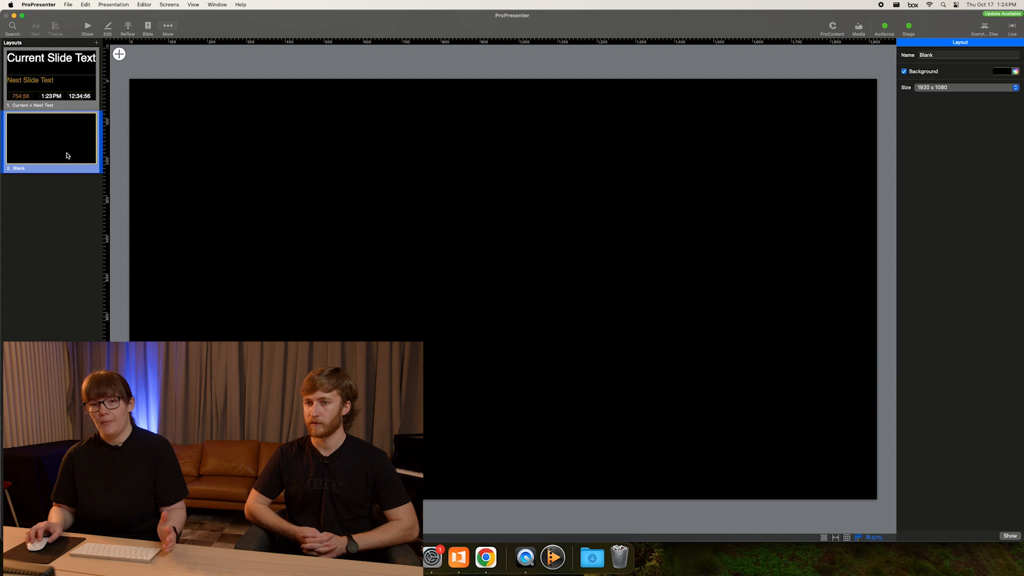
- Rename the Blank stage layout as Video + Timers
right_click(43, 171)
left_click(55, 209)
type("Video + Timers")
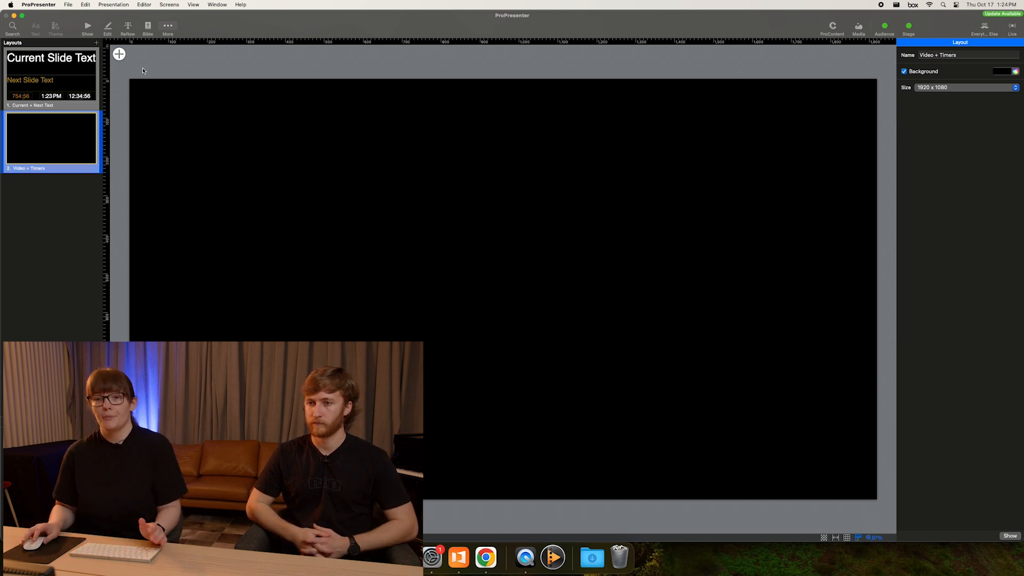
- Add a Screen Preview of Screen 1 to the Video + Timers layout
left_click(119, 53)
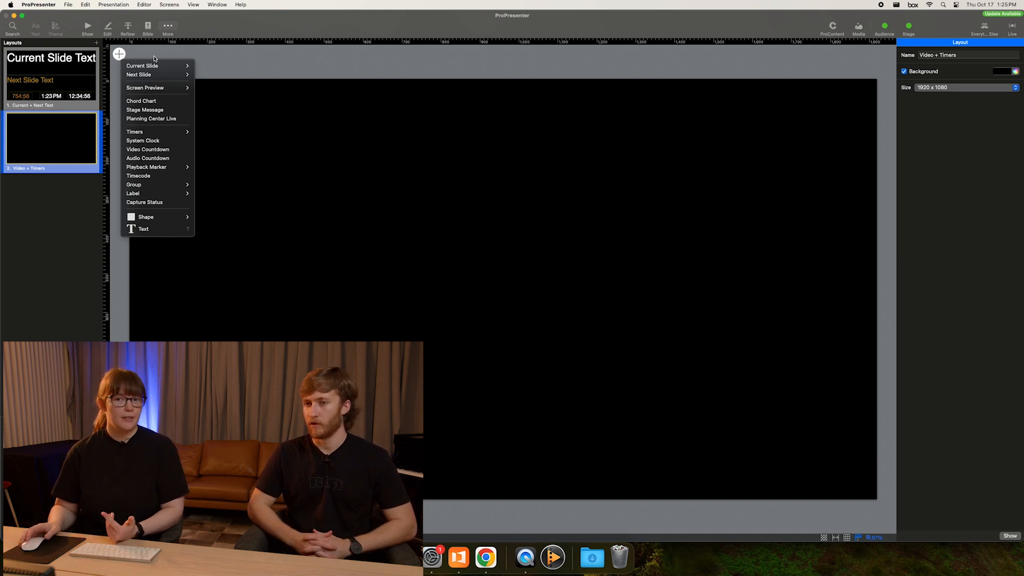
mouse_move(162, 65)
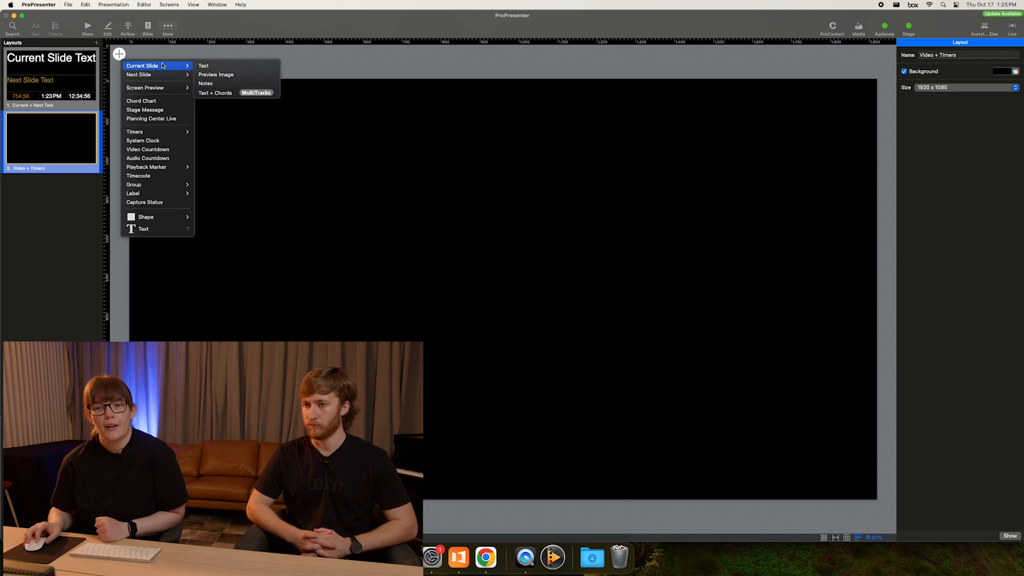
mouse_move(160, 88)
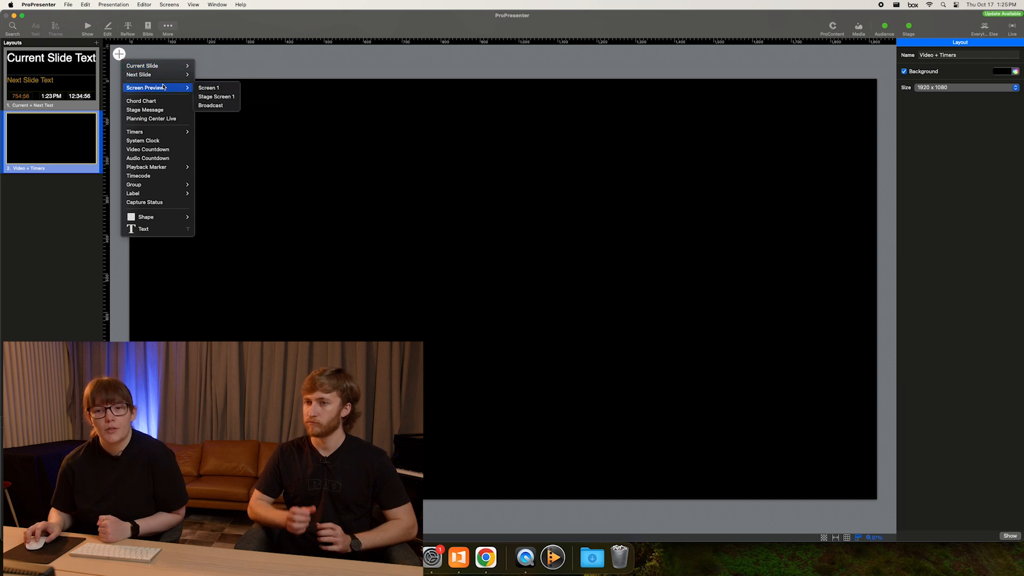
left_click(227, 90)
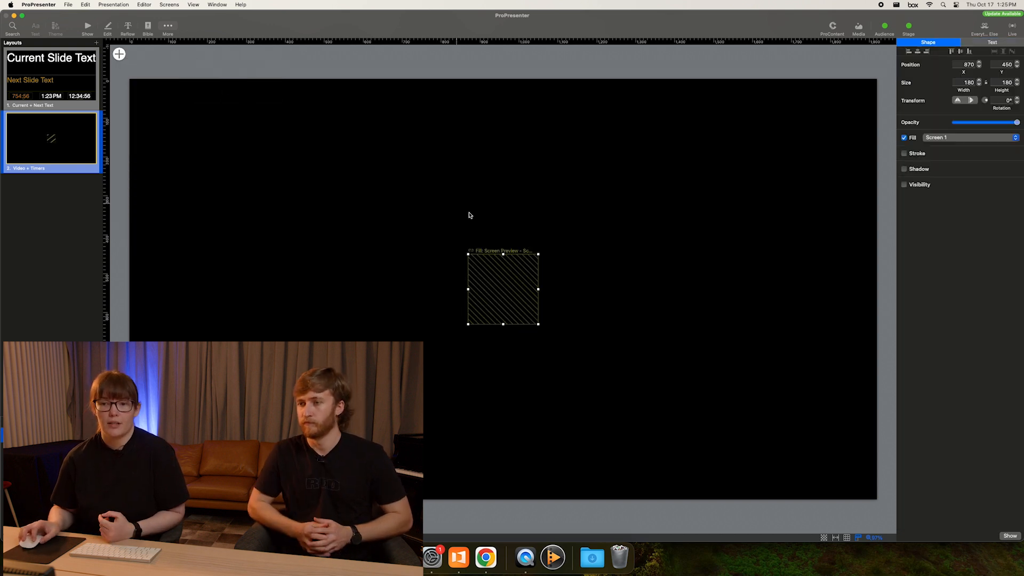
- Enlarge the screen preview to about 1718 × 964 and centre it horizontally against the layout's top edge
left_click_drag(501, 276, 307, 163)
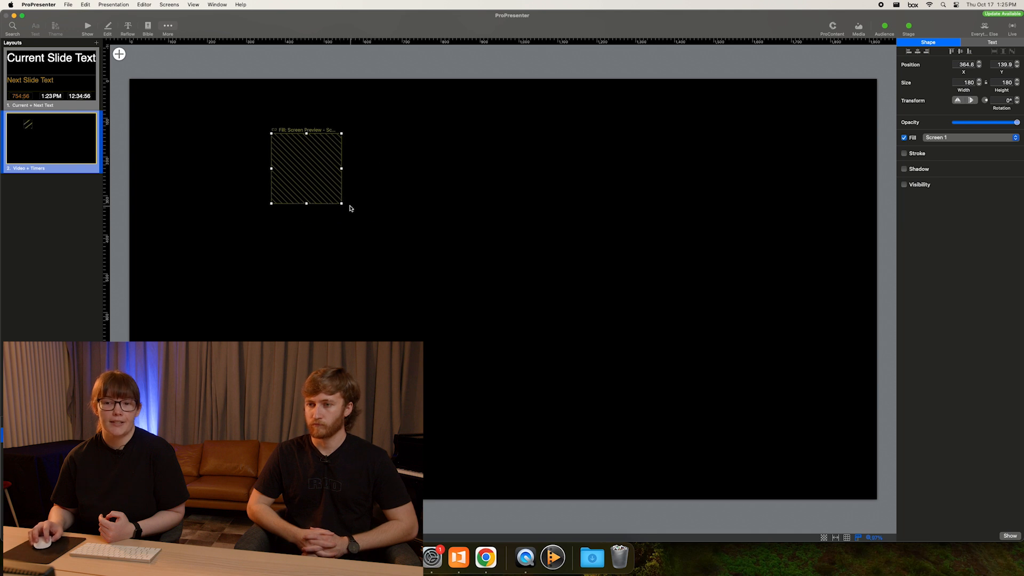
left_click_drag(341, 203, 801, 455)
left_click_drag(605, 338, 500, 281)
left_click_drag(695, 399, 839, 466)
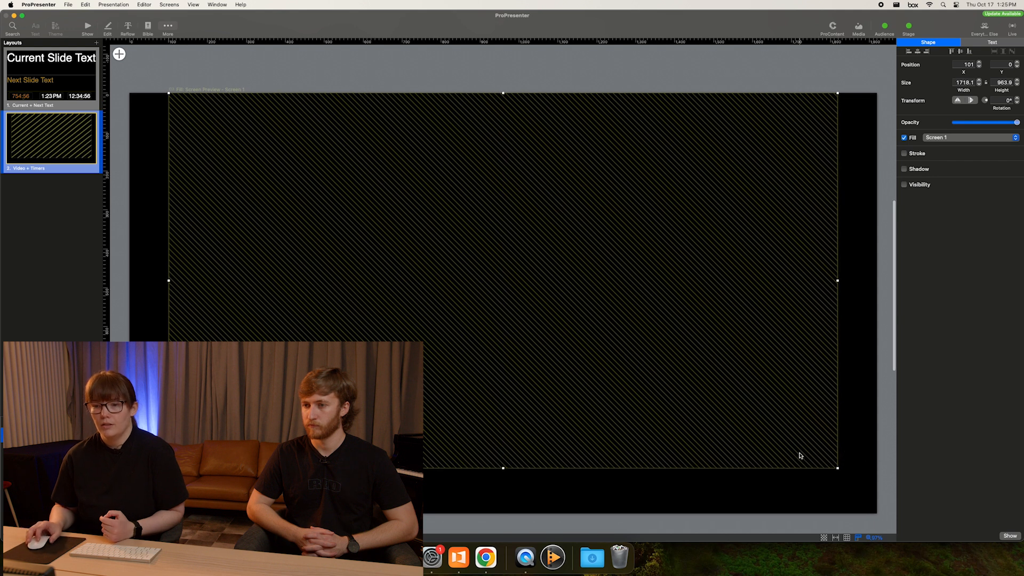
scroll(800, 455, "down", 1)
scroll(799, 455, "up", 2)
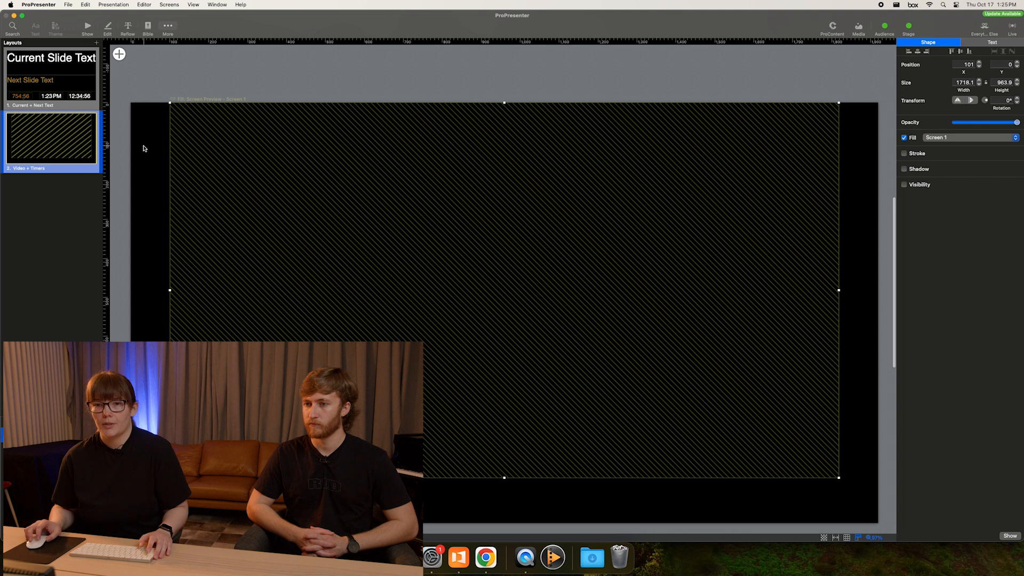
- Add a Video Countdown in the layout's upper-left corner with its text scaling up or down
left_click(119, 53)
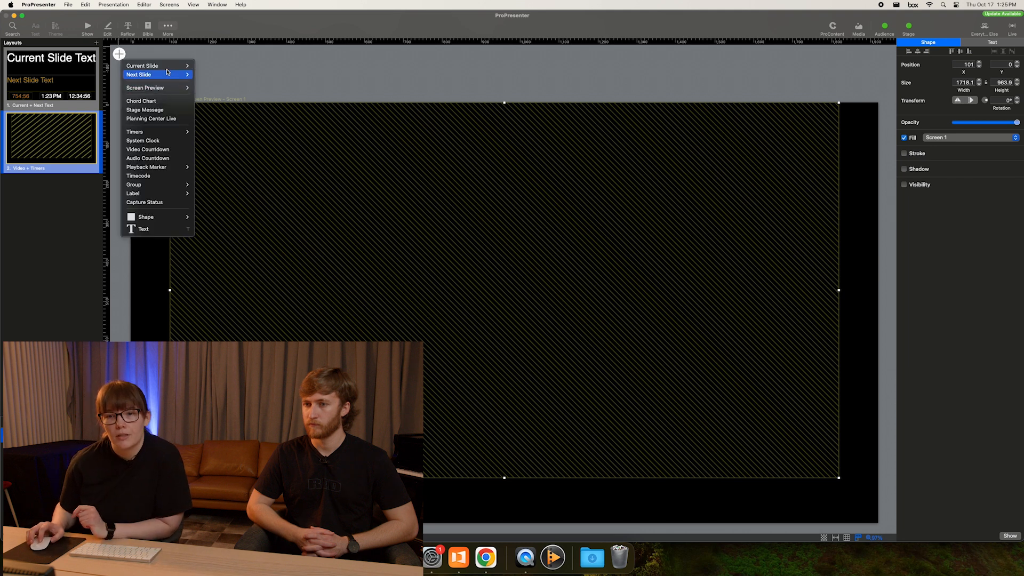
left_click(148, 150)
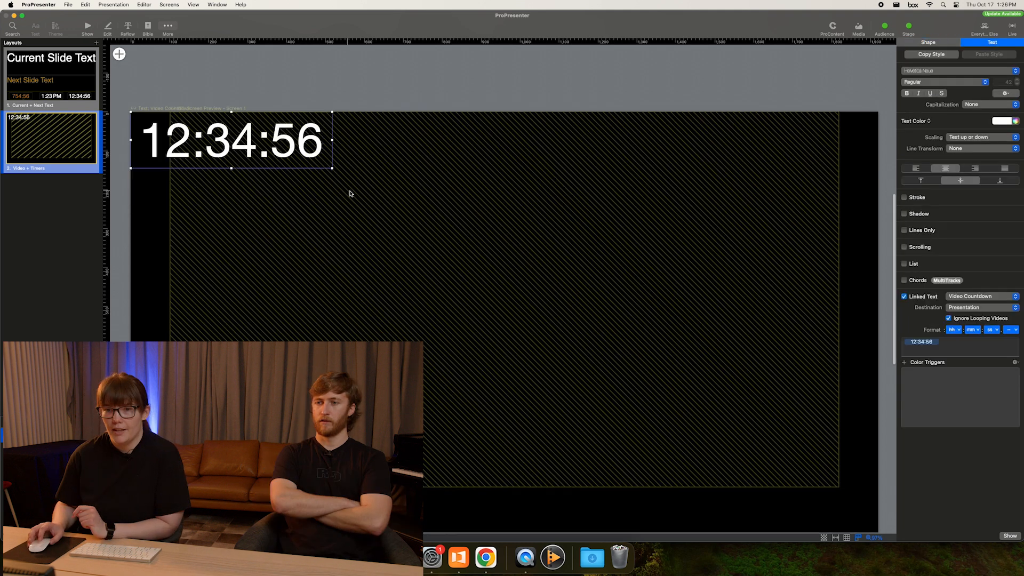
scroll(352, 195, "down", 2)
scroll(352, 194, "up", 1)
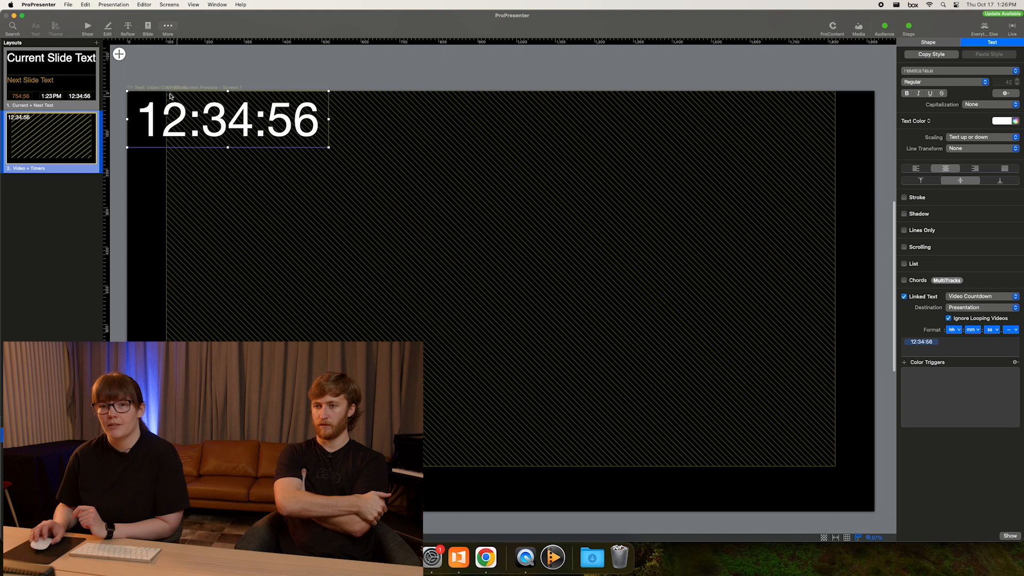
- Add a full-width Stage Message strip along the layout's lower edge that flashes dark red when a message is shown
left_click(118, 55)
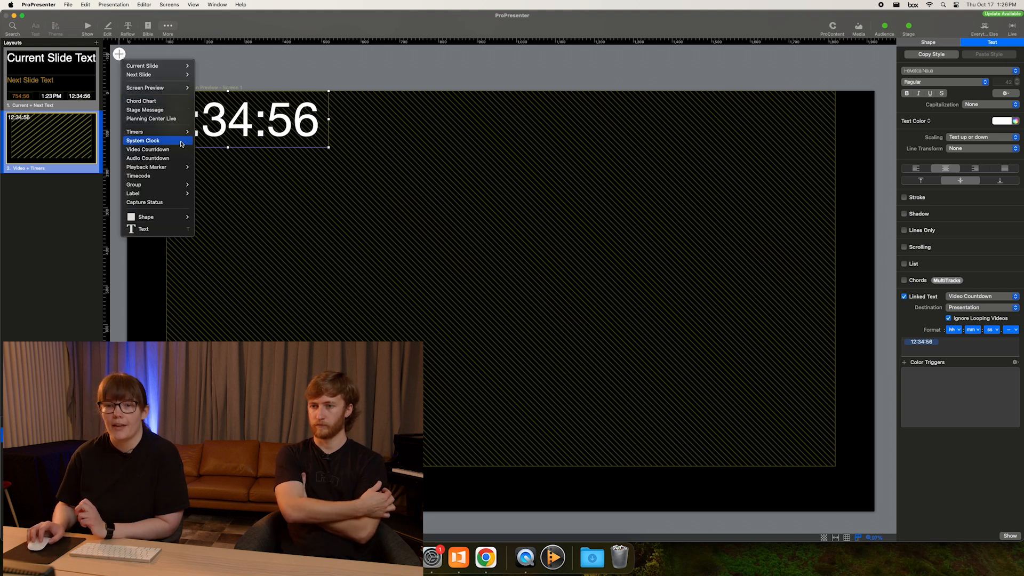
left_click(166, 112)
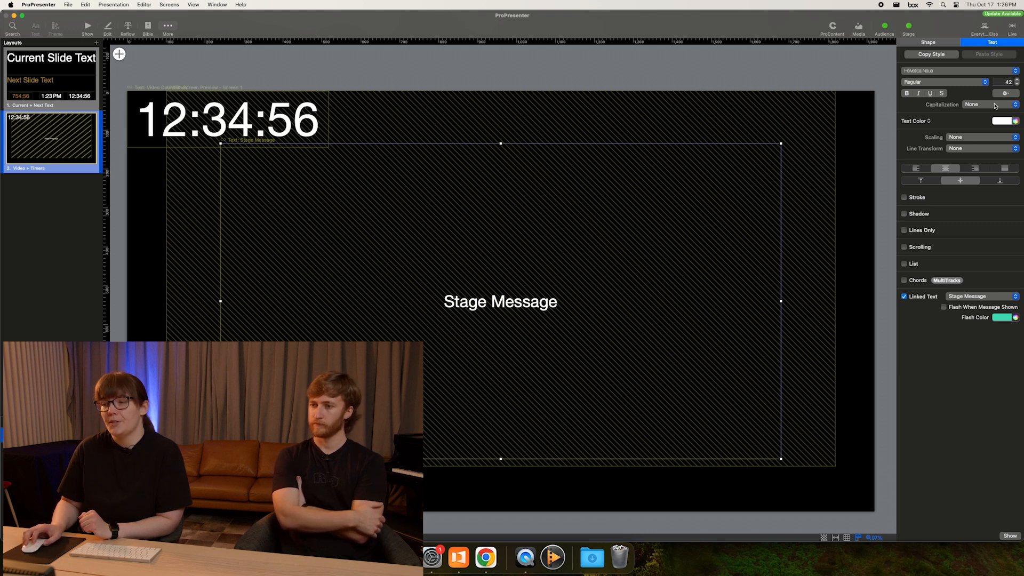
left_click_drag(542, 238, 449, 292)
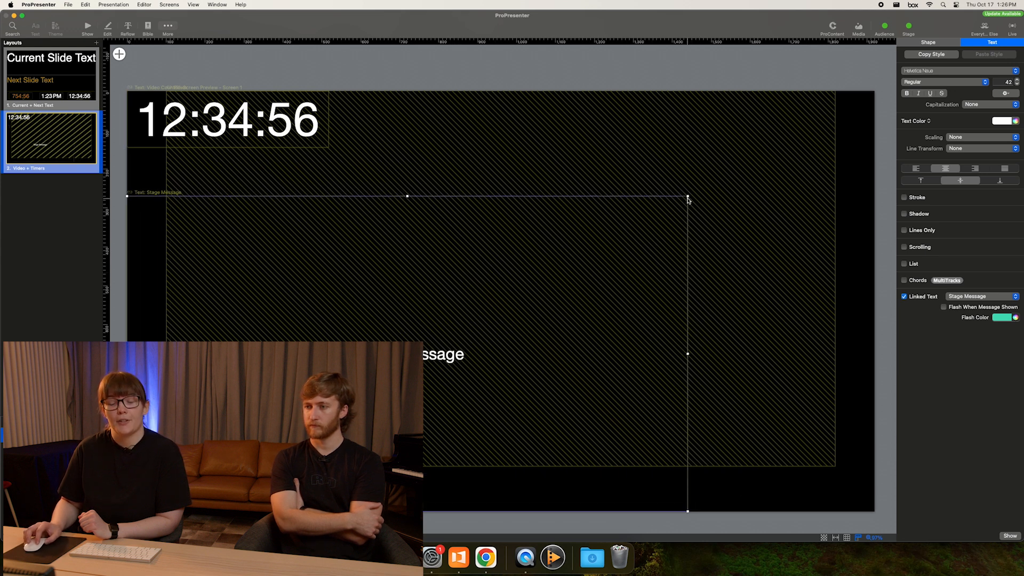
left_click_drag(688, 196, 873, 459)
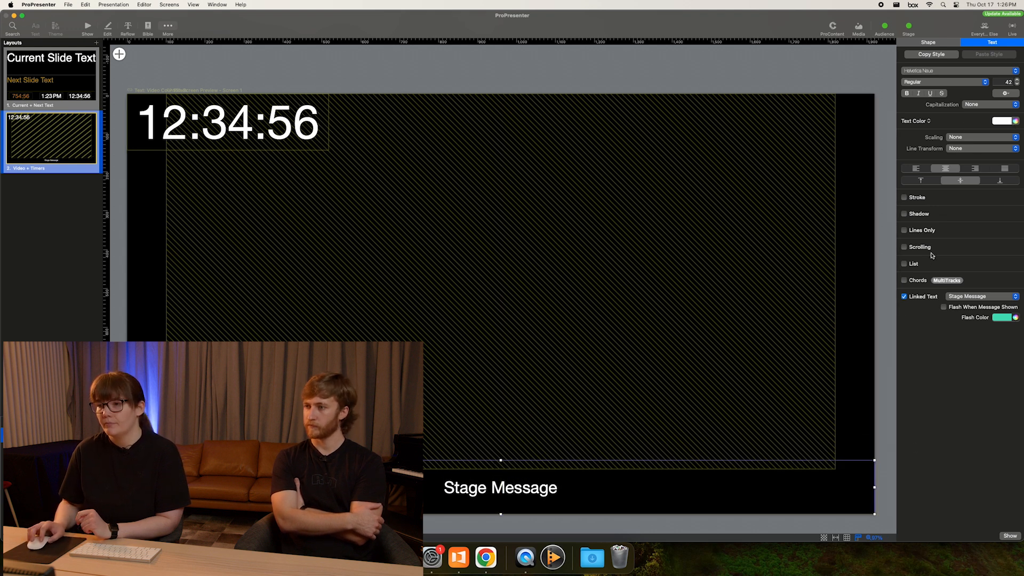
left_click(1002, 307)
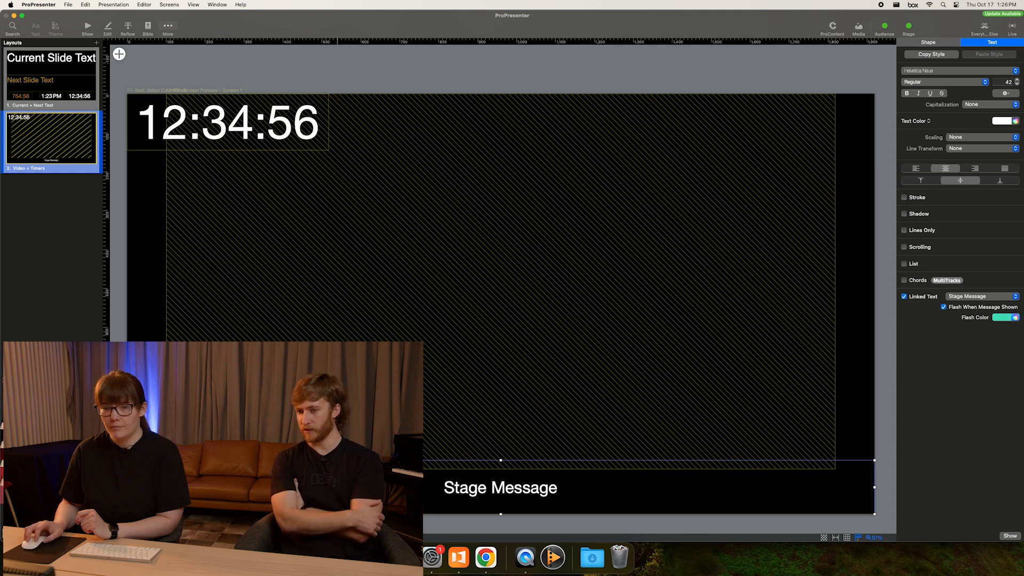
left_click(2, 448)
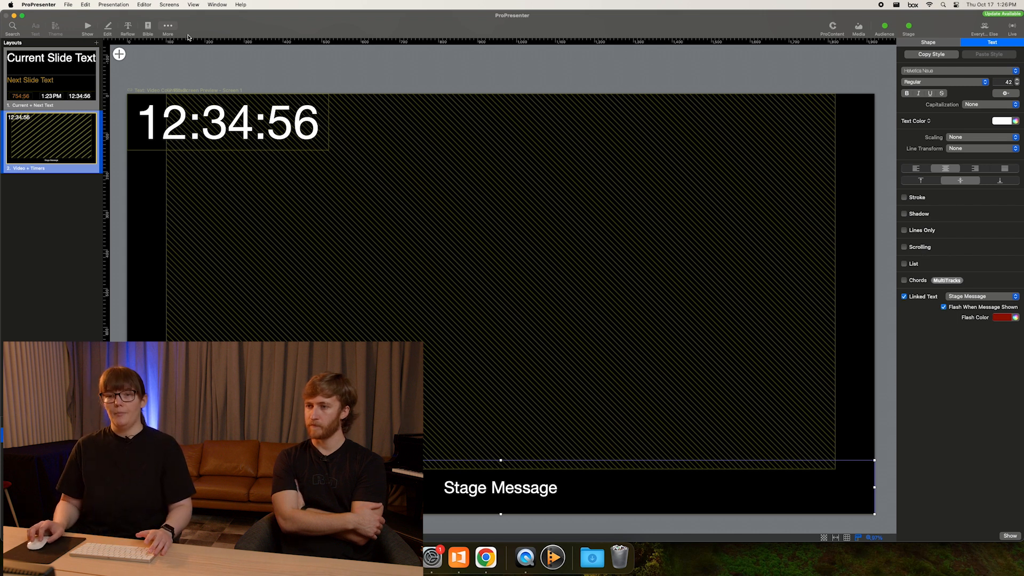
- Add a System Clock in the layout's upper-right corner and set its scaling to Text up or down
left_click(119, 54)
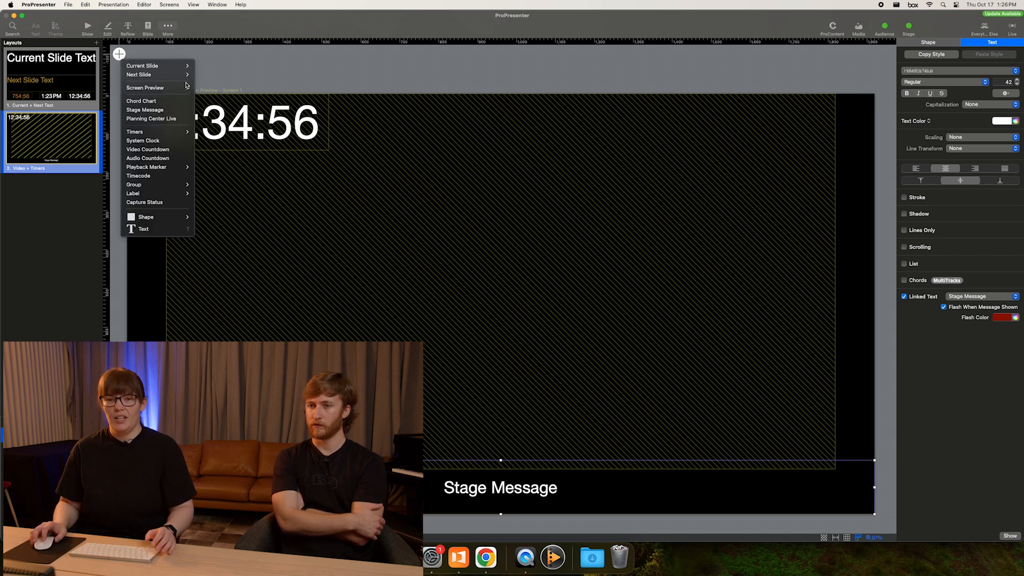
left_click(171, 140)
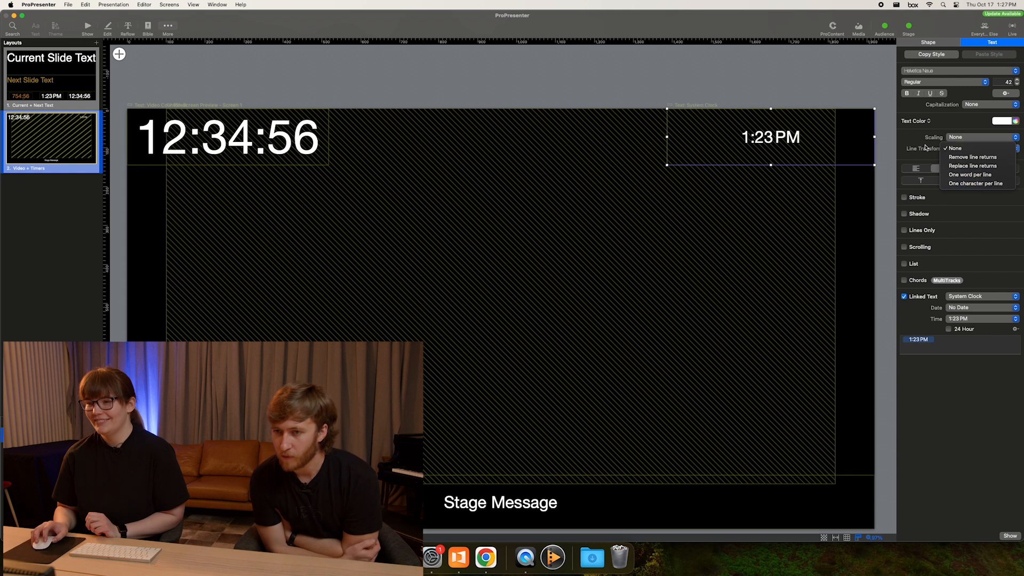
left_click(926, 147)
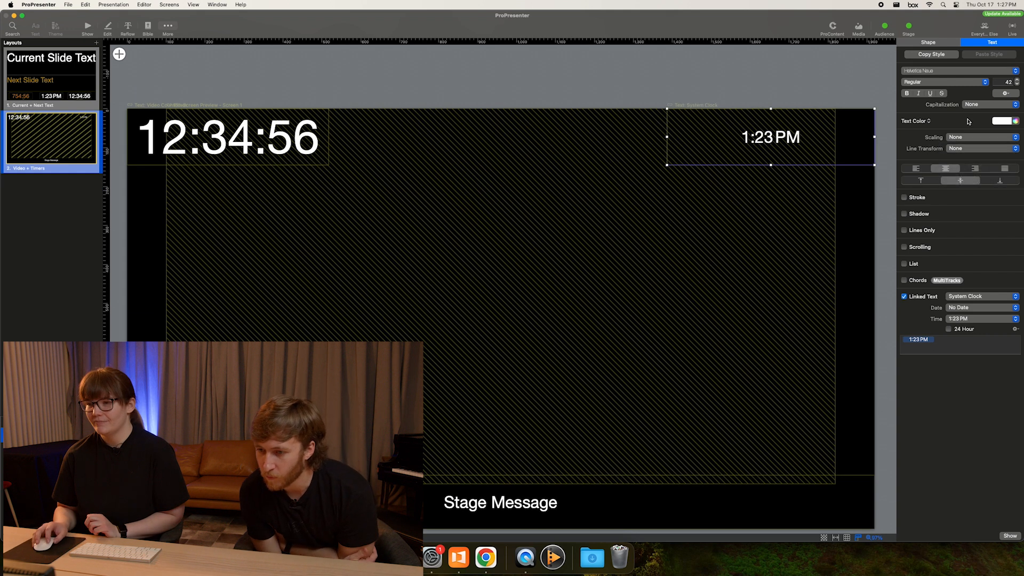
left_click(975, 137)
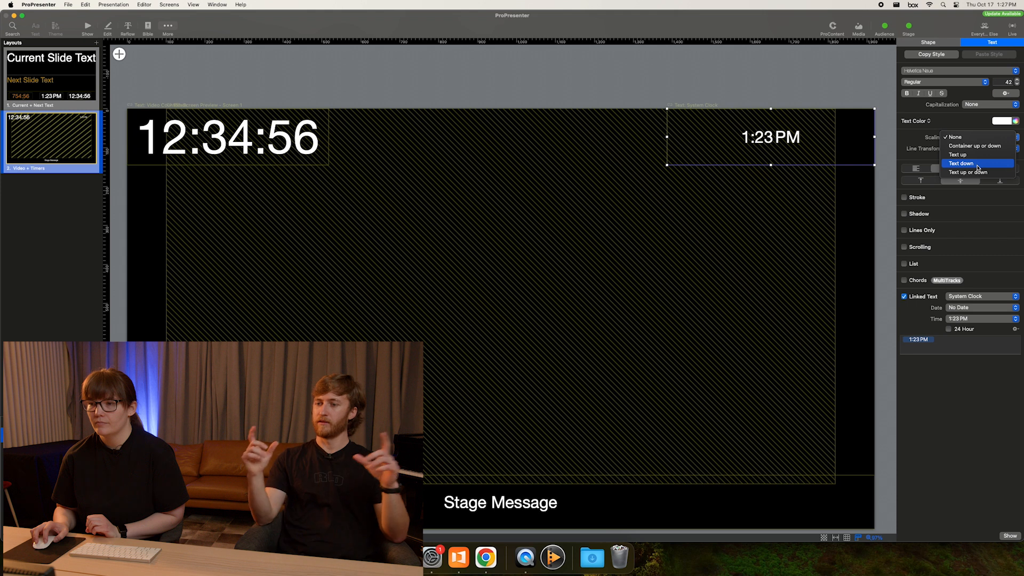
left_click(968, 173)
left_click(752, 233)
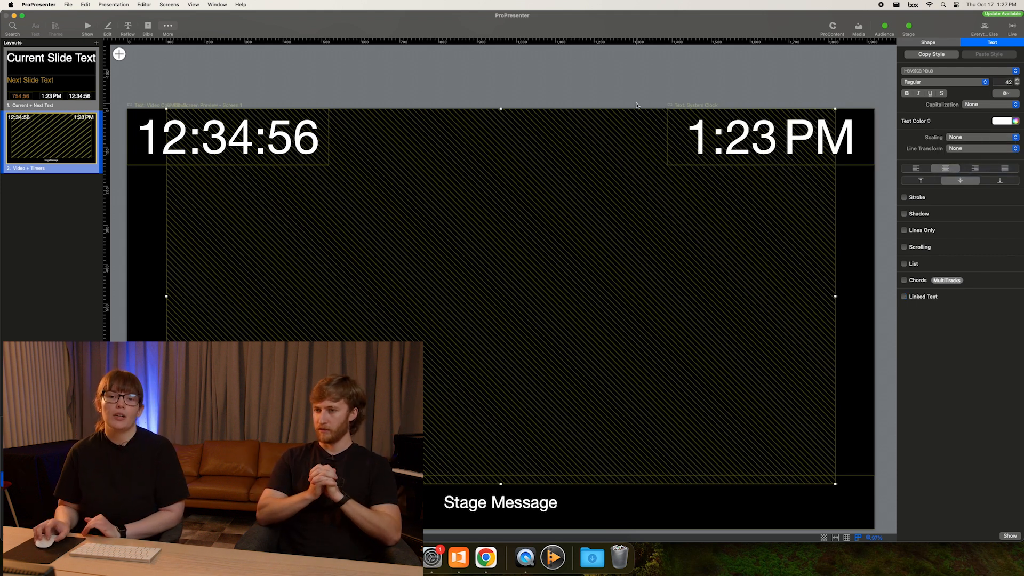
- Assign the Video + Timers layout to Stage Screen 1 and trigger the second Another In The Fire slide to test it
left_click(88, 32)
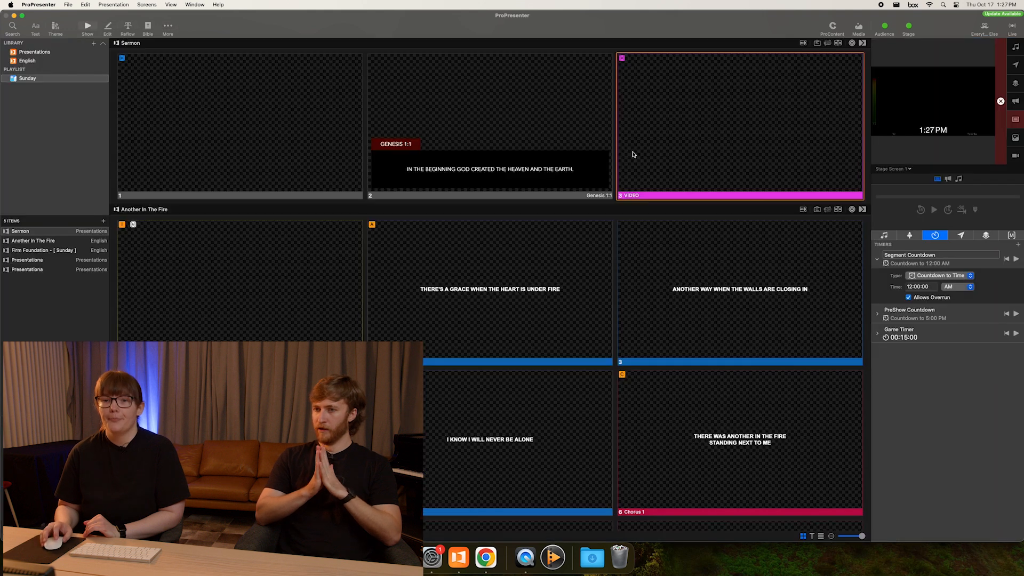
left_click(909, 235)
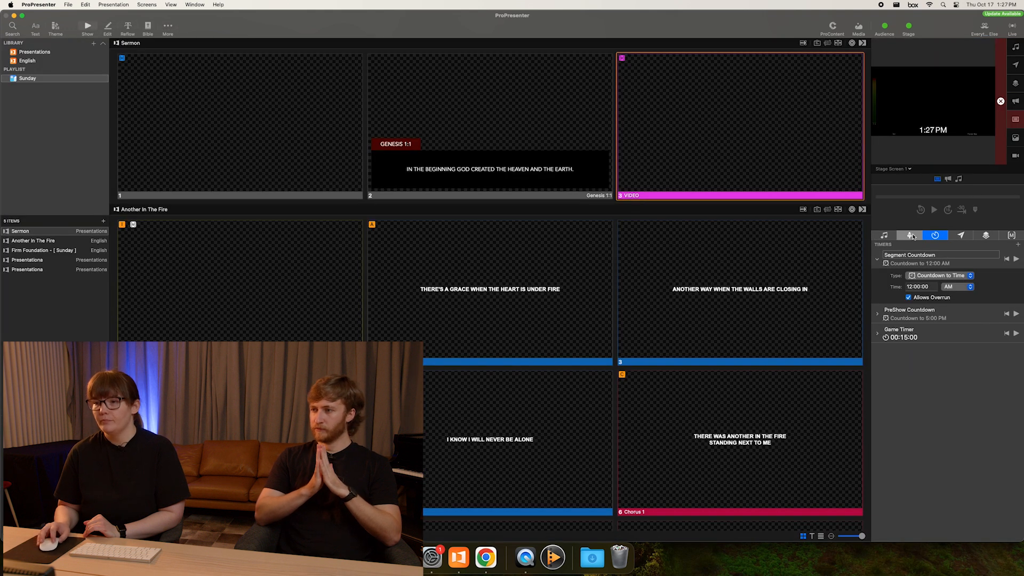
left_click(997, 255)
left_click(989, 296)
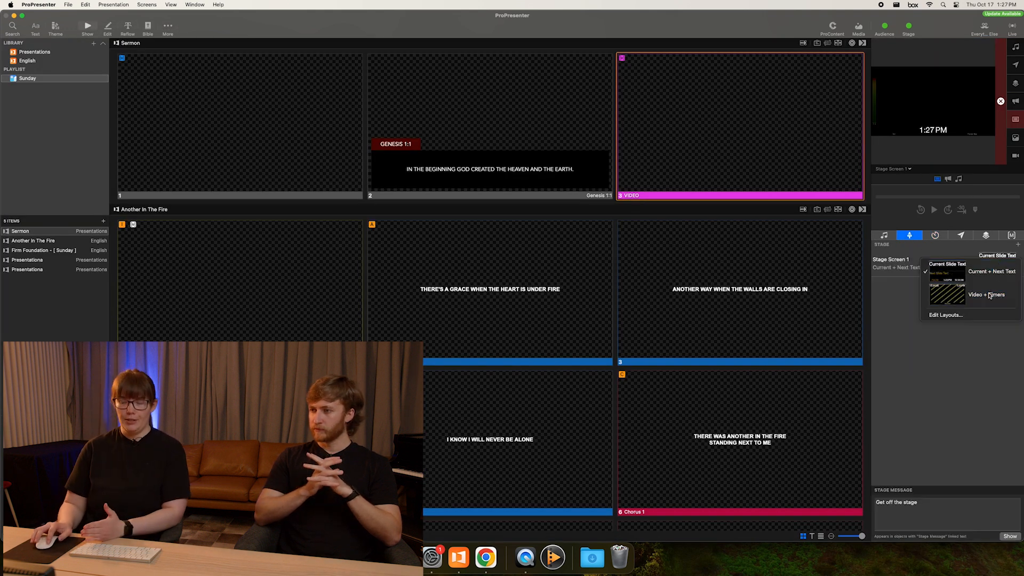
left_click(519, 308)
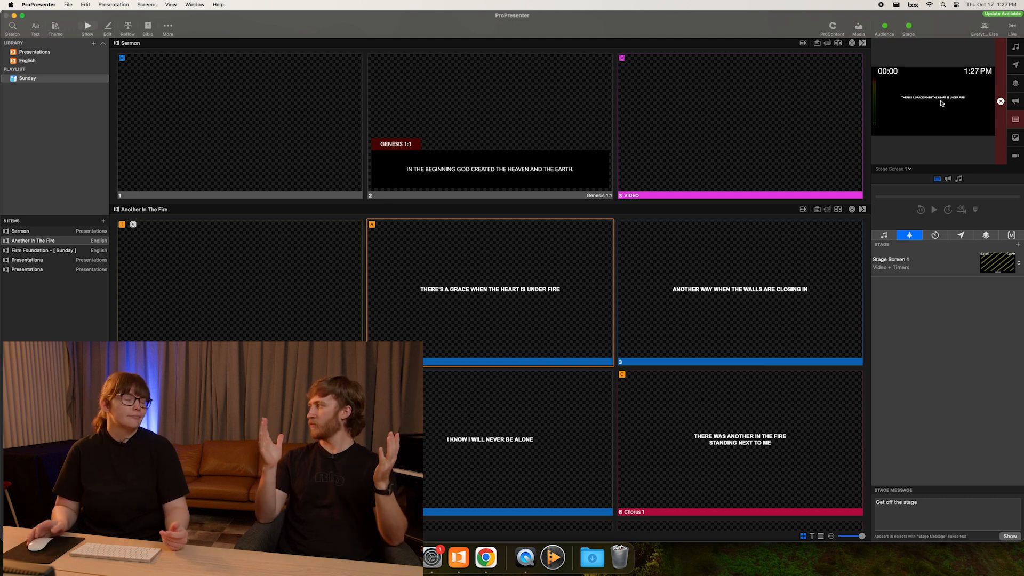
- Try the screen preview in front of the countdown and clock in the Video + Timers layout, then restore its order behind them
left_click(168, 26)
left_click(184, 40)
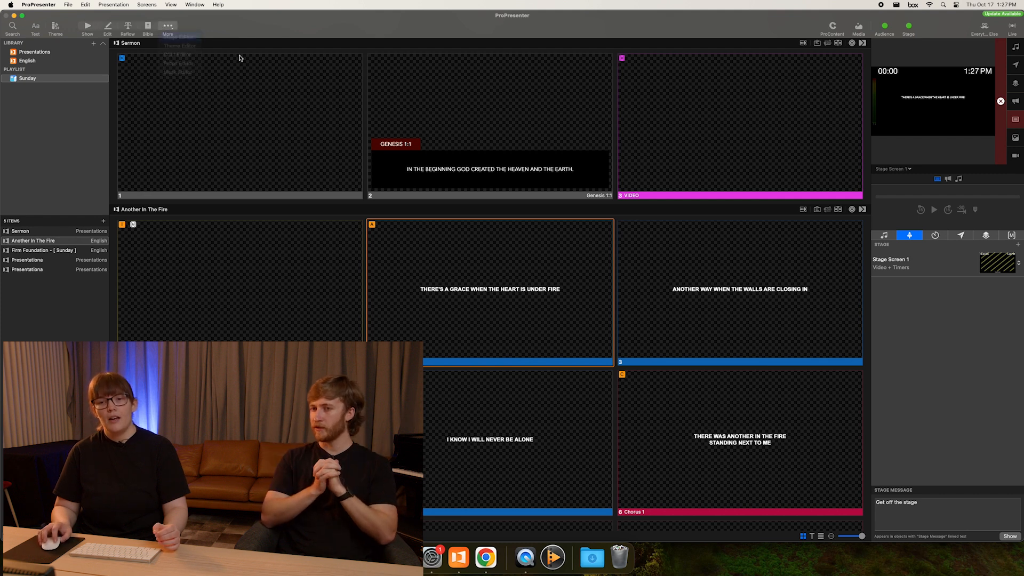
left_click(63, 138)
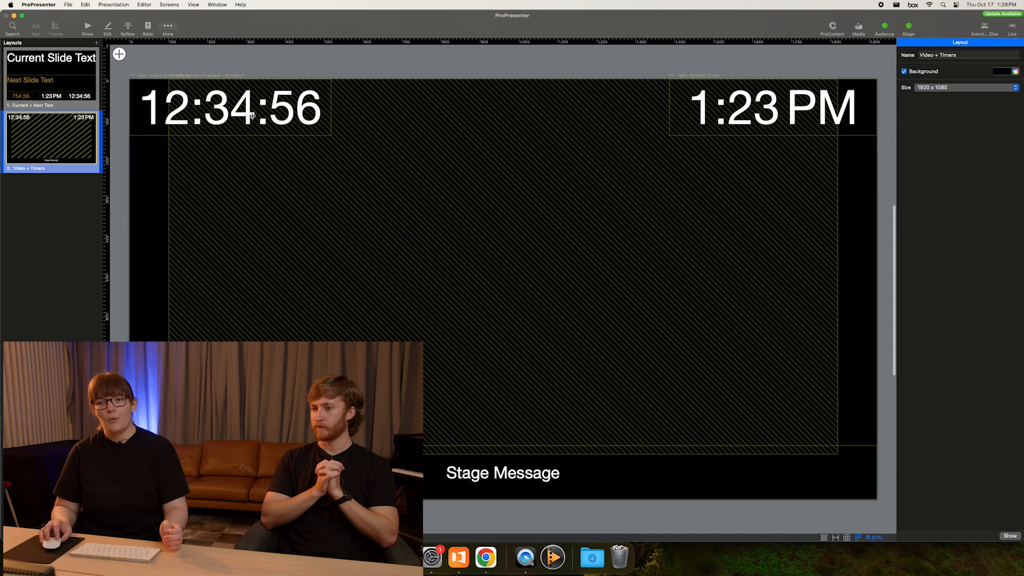
left_click(776, 127)
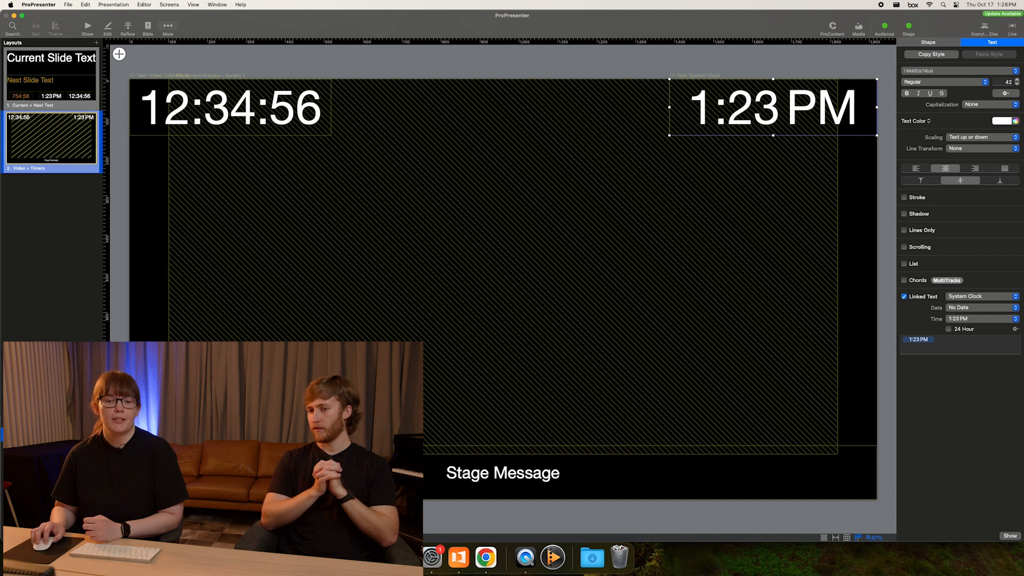
left_click(51, 479)
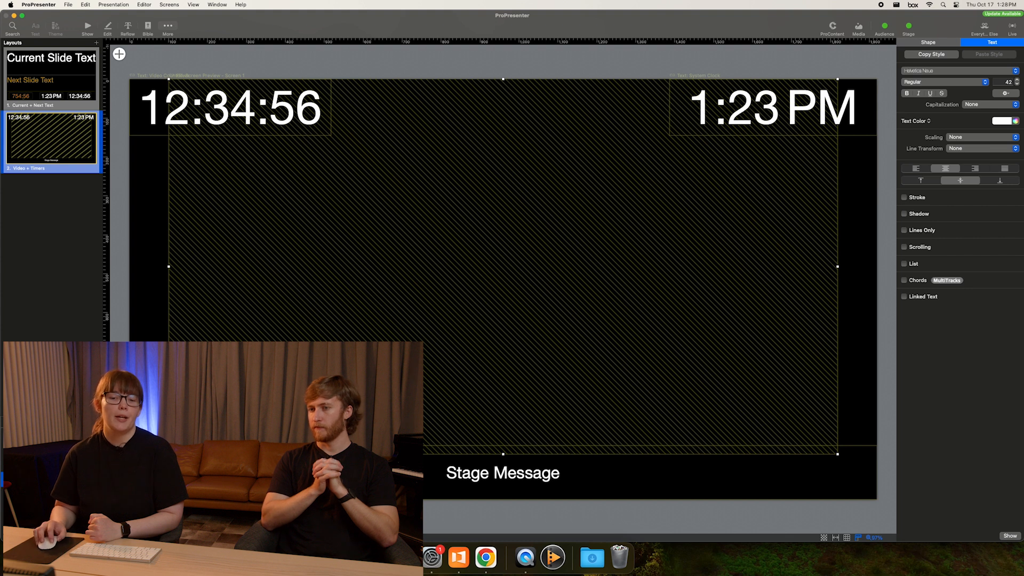
left_click_drag(51, 479, 51, 428)
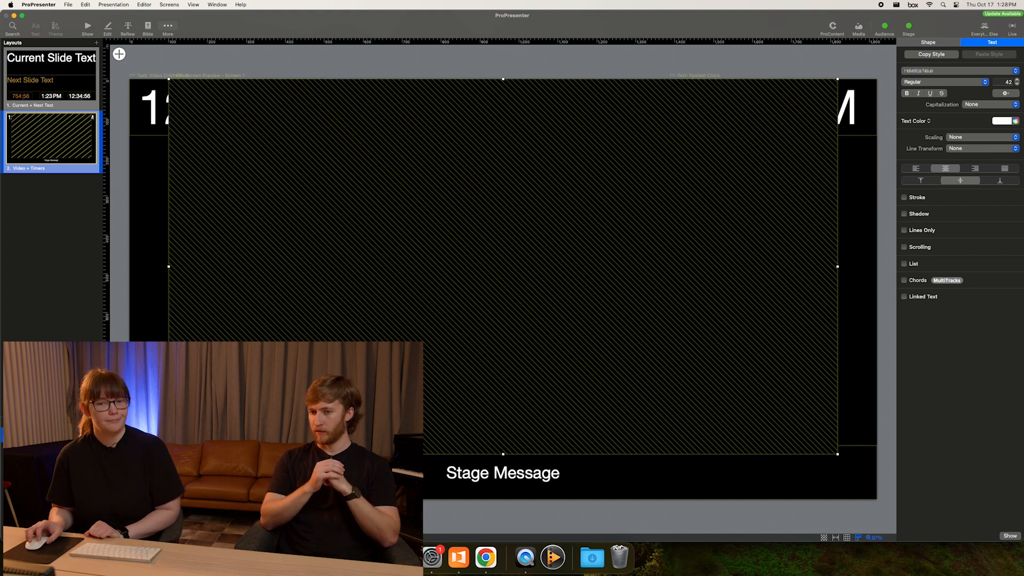
left_click_drag(52, 435, 52, 479)
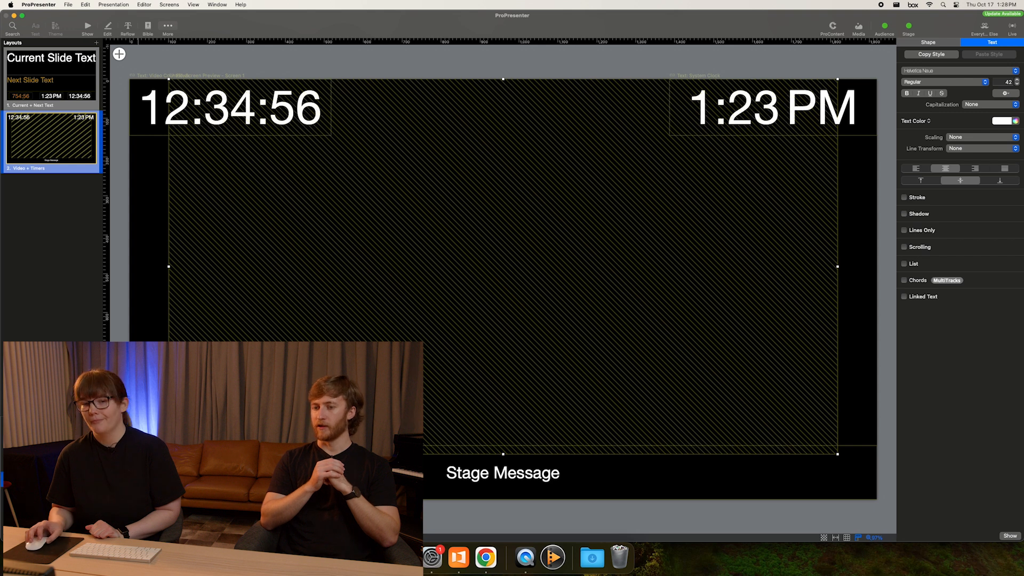
- Add a Stage action to the Video macro that sets Stage Screen 1 to the Video + Timers layout
left_click(88, 27)
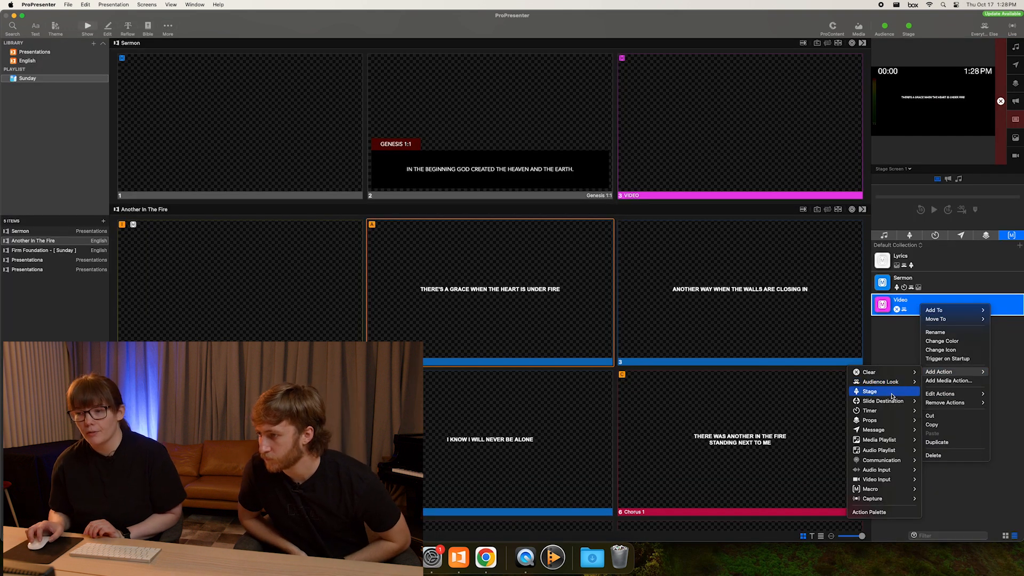
left_click(892, 395)
left_click(796, 313)
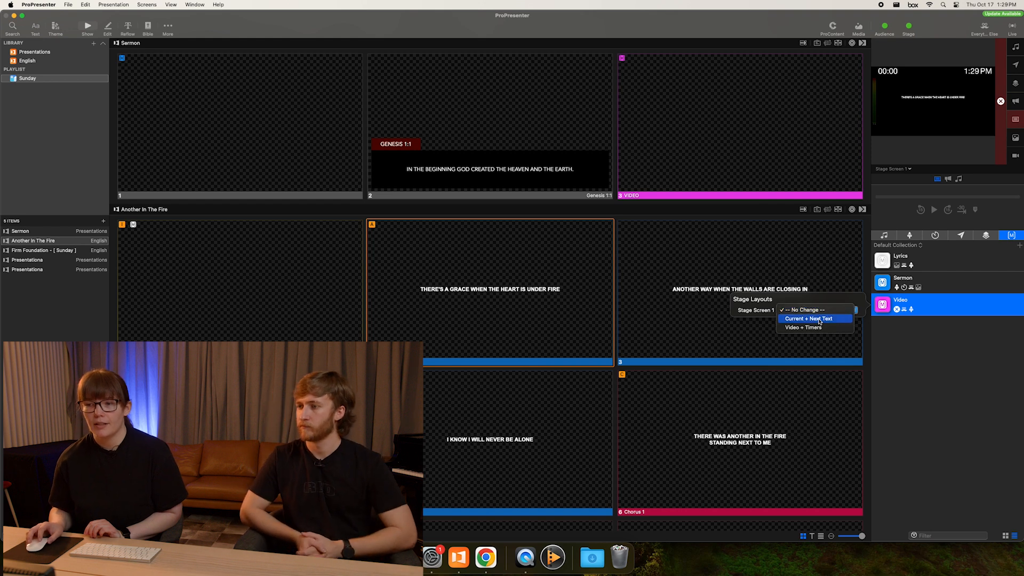
left_click(814, 322)
left_click(823, 327)
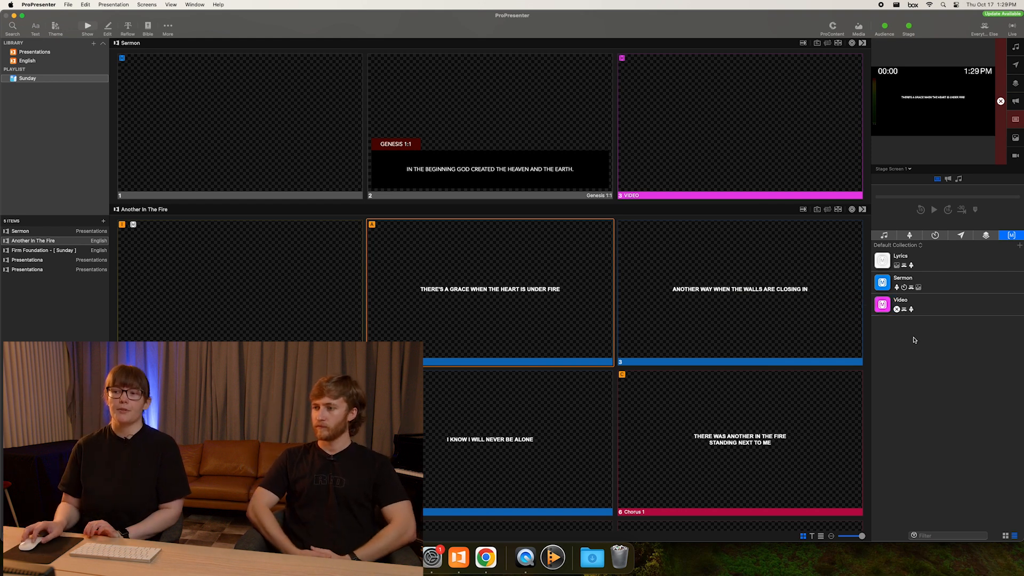
- Trigger the Lyrics macro to test its audience look and stage layout
left_click(915, 263)
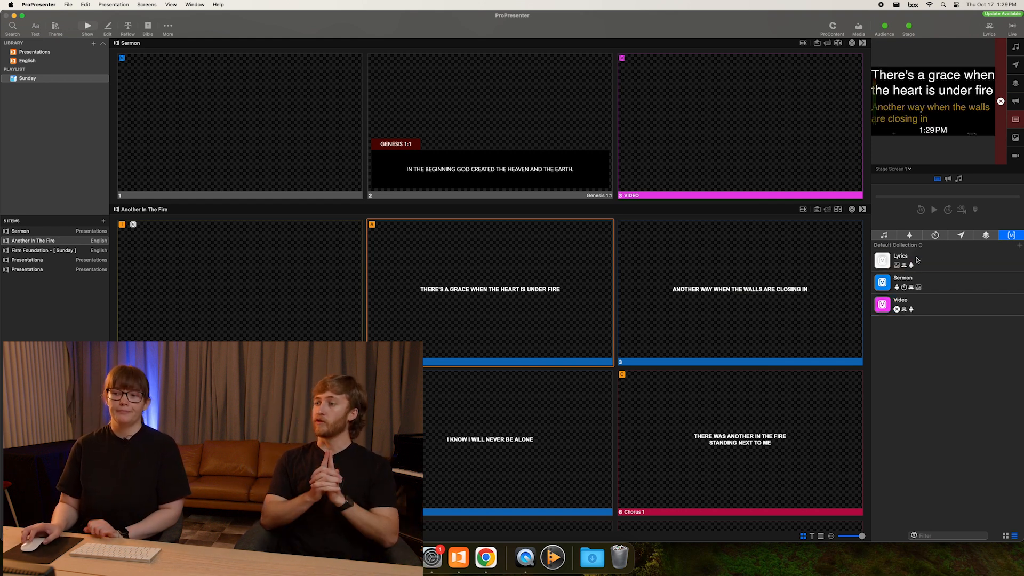
- Trigger the Video macro to test its stage layout, and open the Stage Editor
left_click(925, 308)
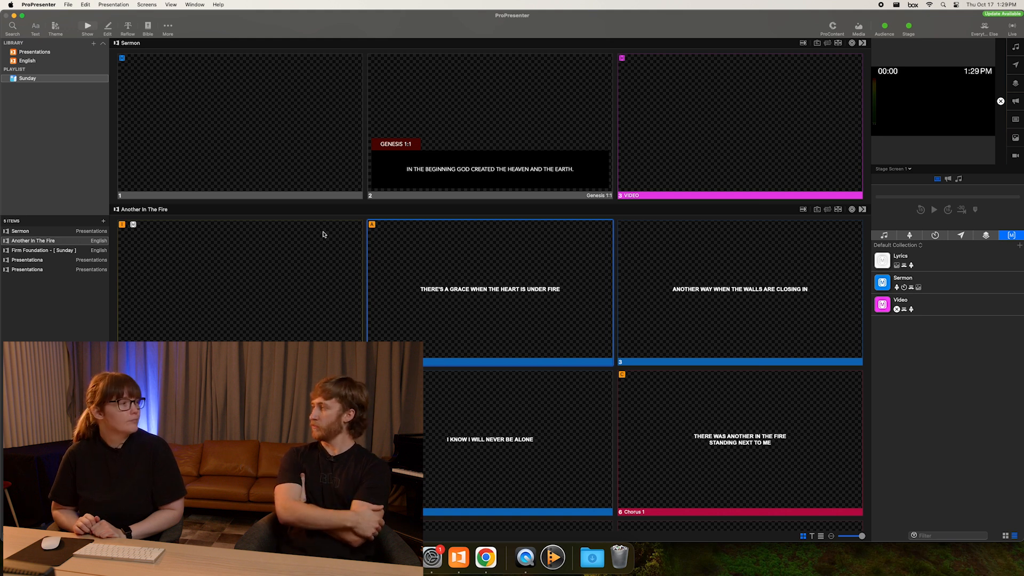
scroll(323, 234, "down", 2)
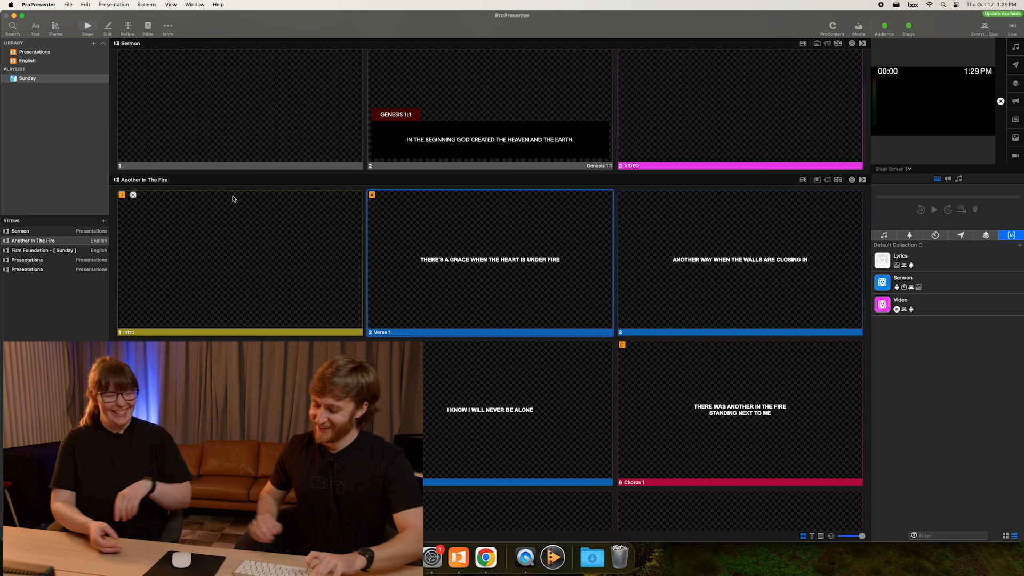
left_click(168, 28)
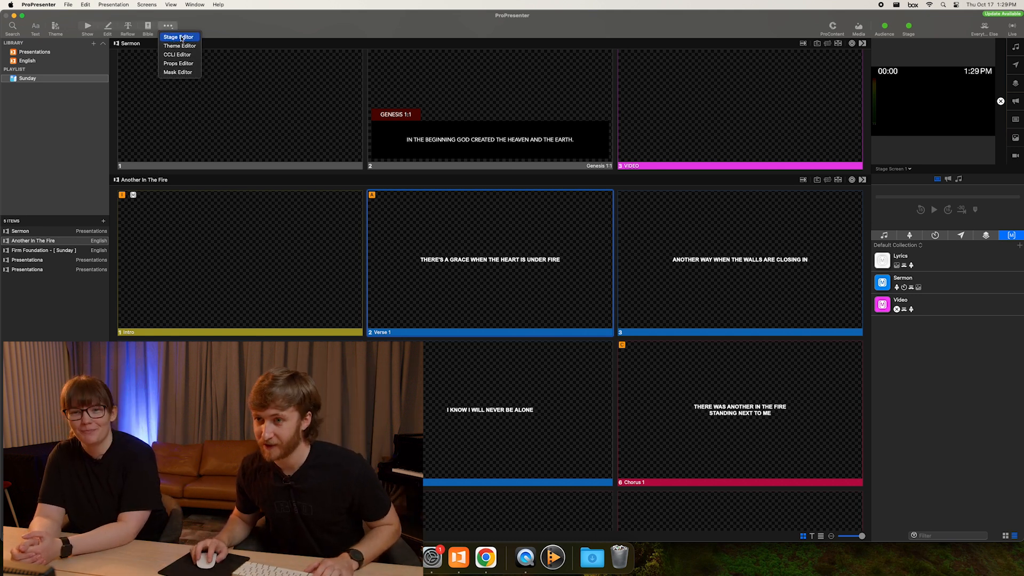
left_click(185, 37)
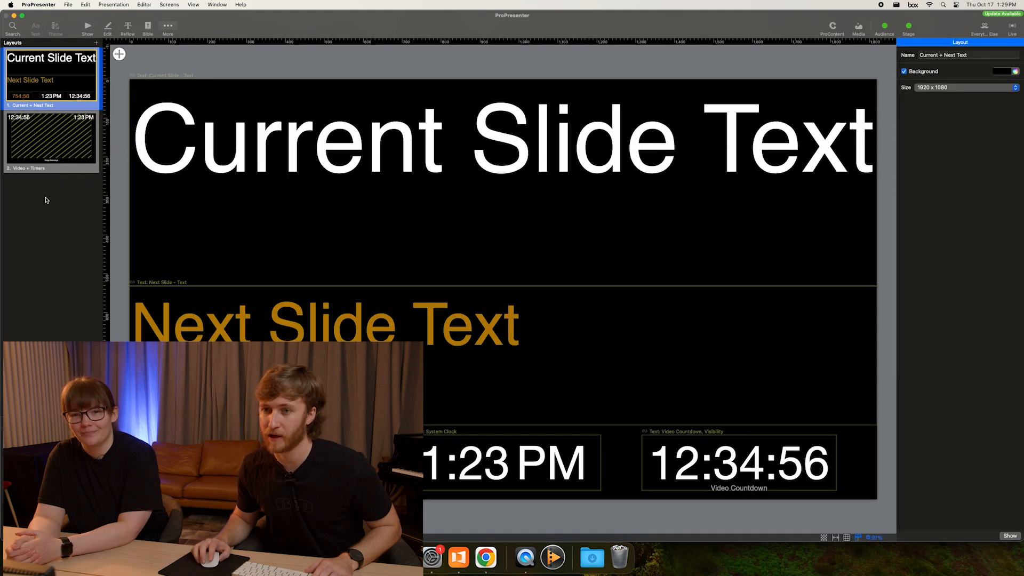
right_click(55, 142)
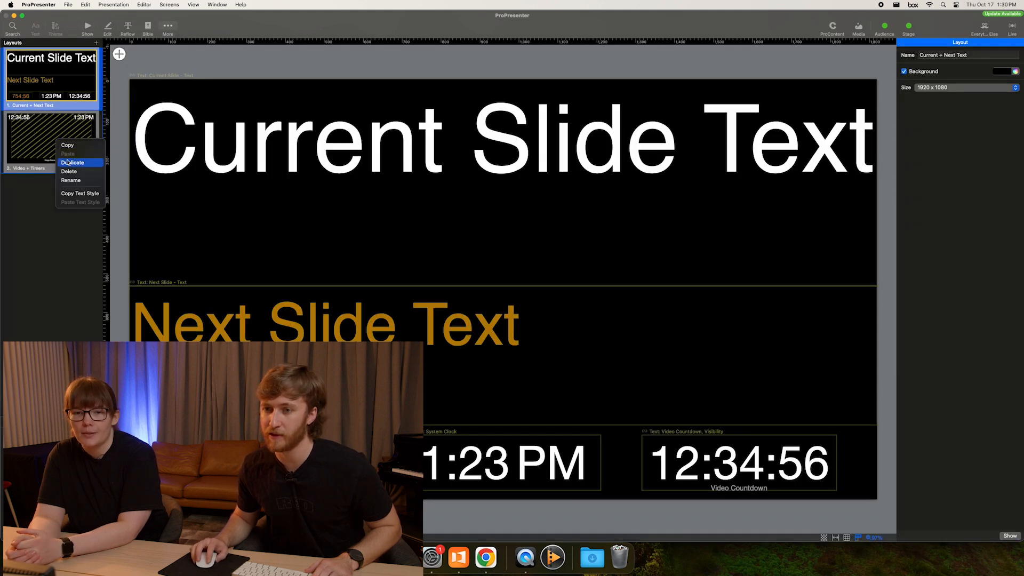
left_click(39, 181)
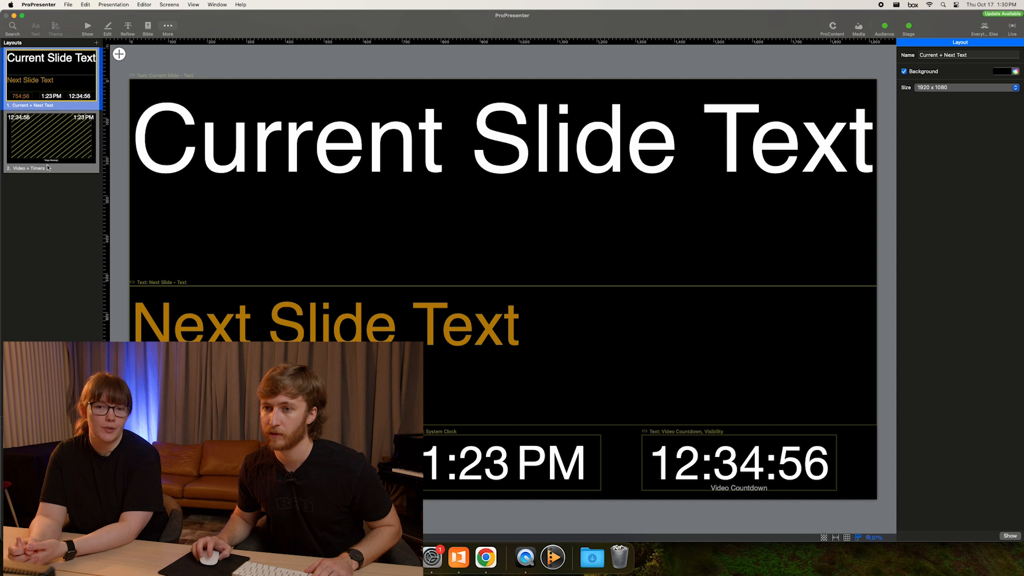
left_click(120, 55)
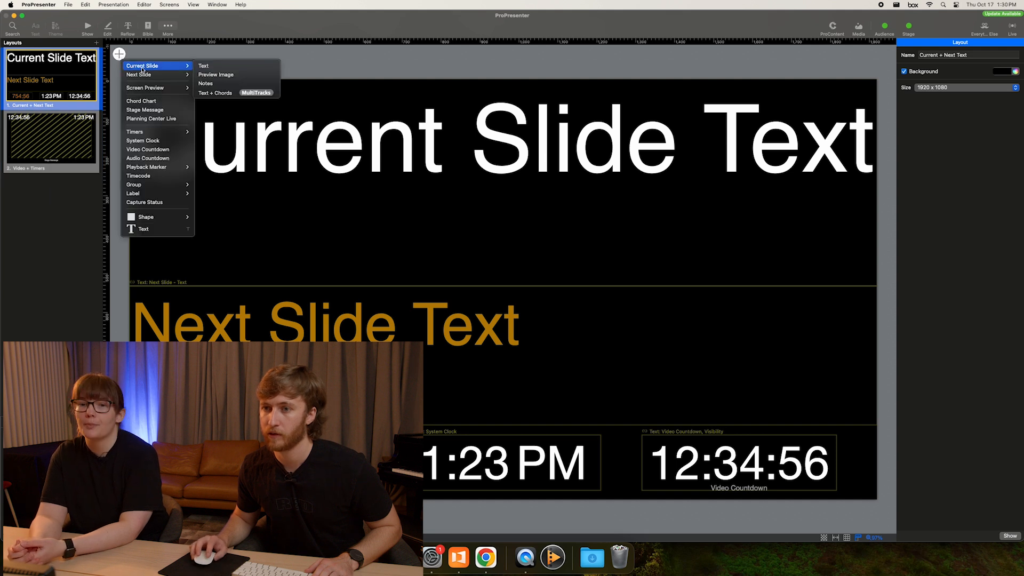
left_click(119, 55)
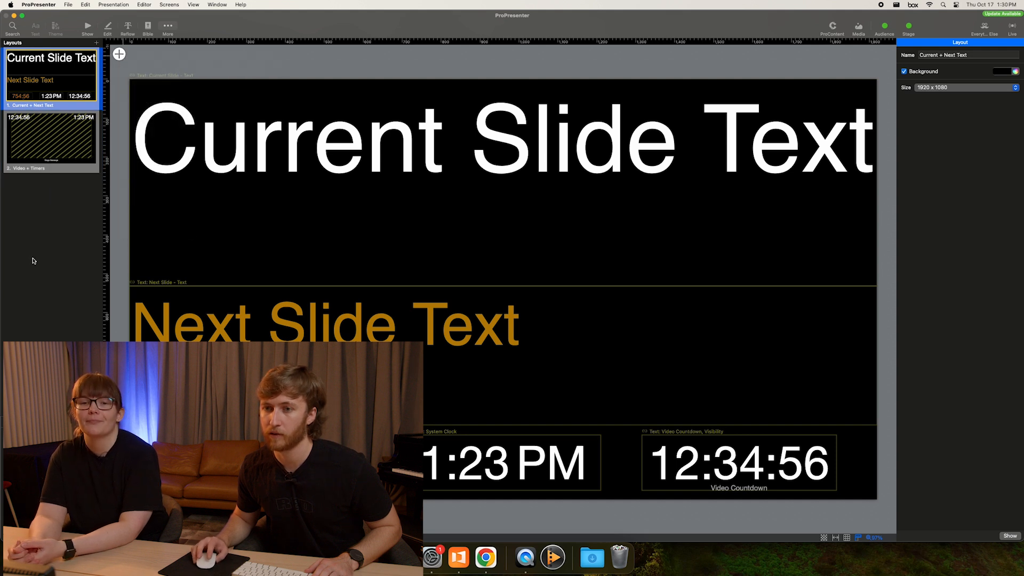
- Add a blank stage layout and rename it Sermon
left_click(97, 42)
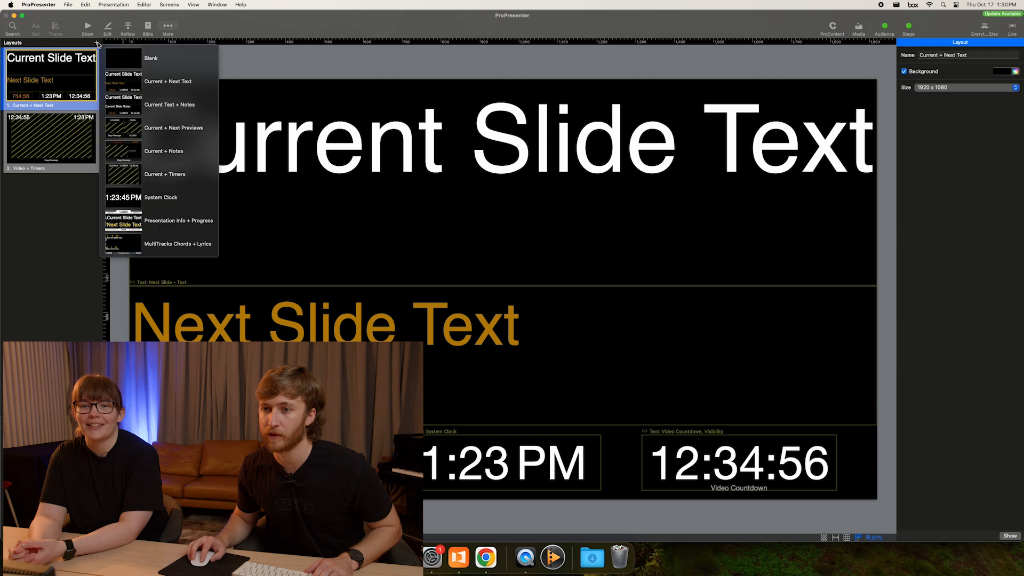
left_click(126, 60)
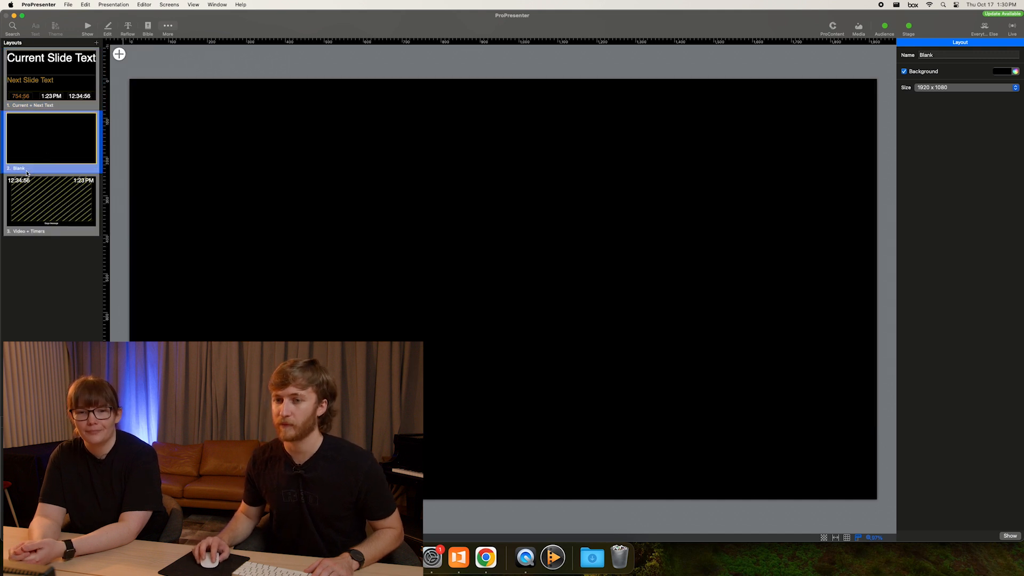
right_click(28, 172)
left_click(64, 180)
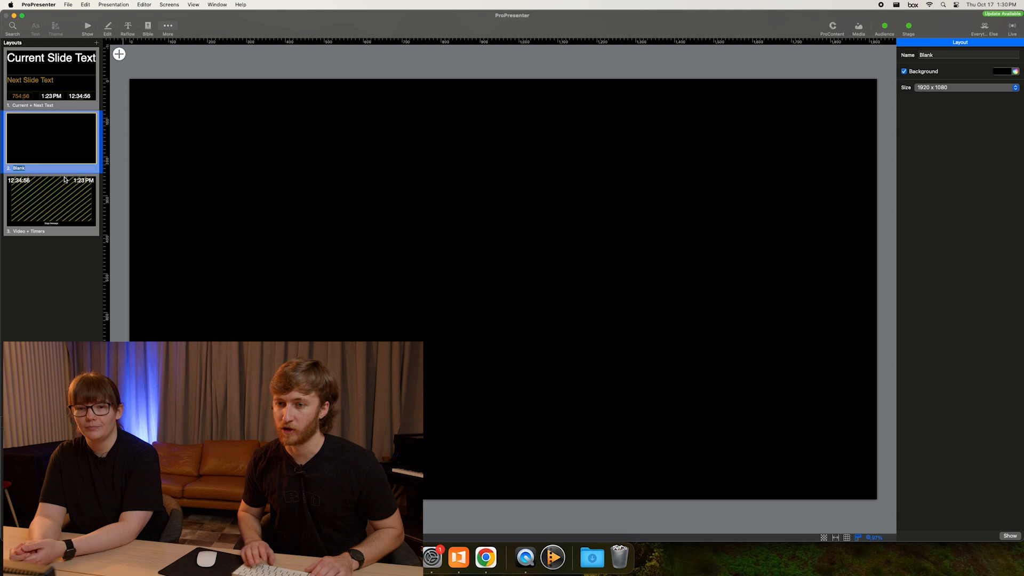
type("Sermon")
key("Return")
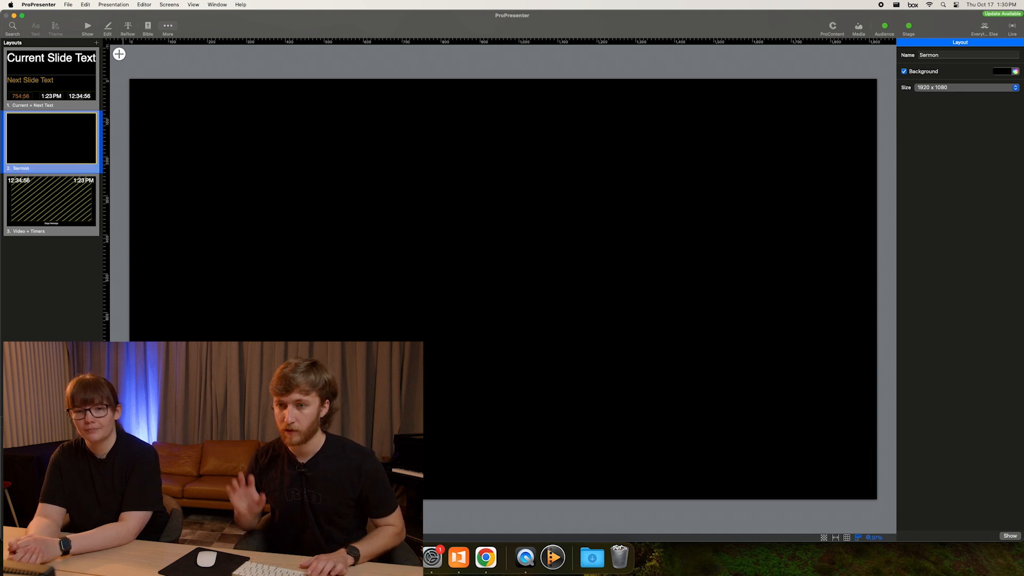
- Add a Current Slide preview image to the Sermon layout and enlarge it to about 960 × 565 in the canvas's left half
left_click(119, 60)
mouse_move(151, 68)
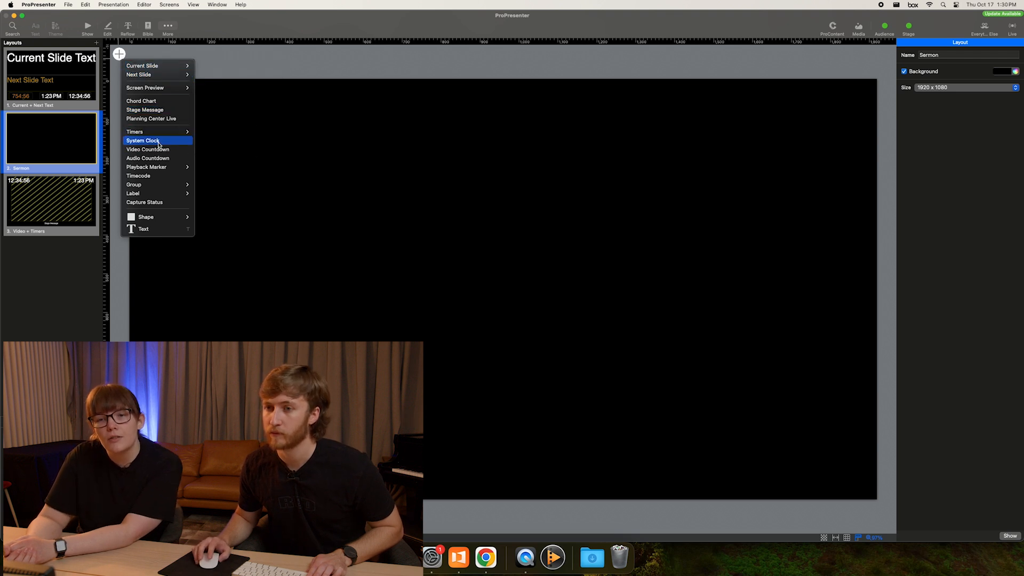
mouse_move(162, 135)
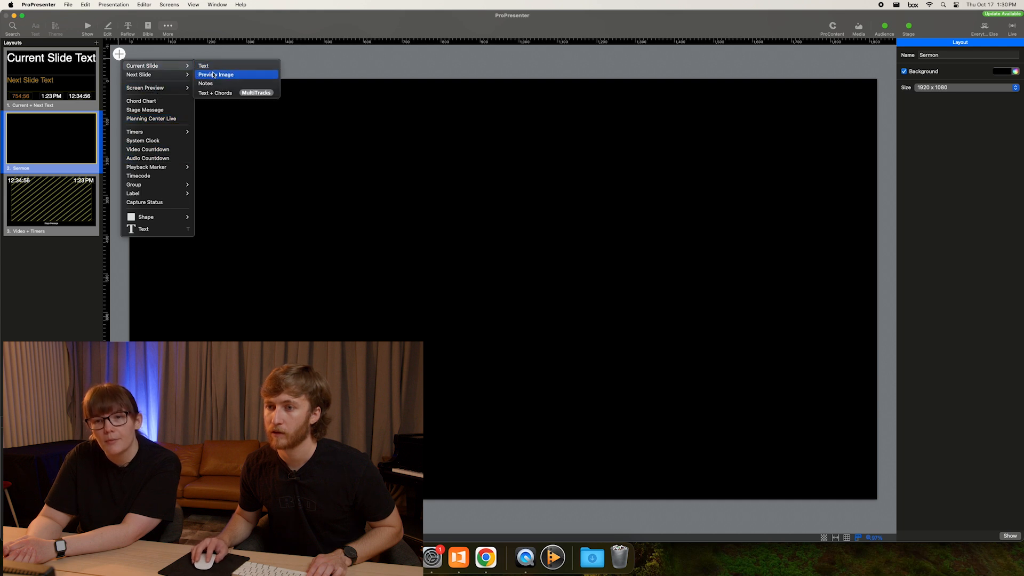
left_click(215, 75)
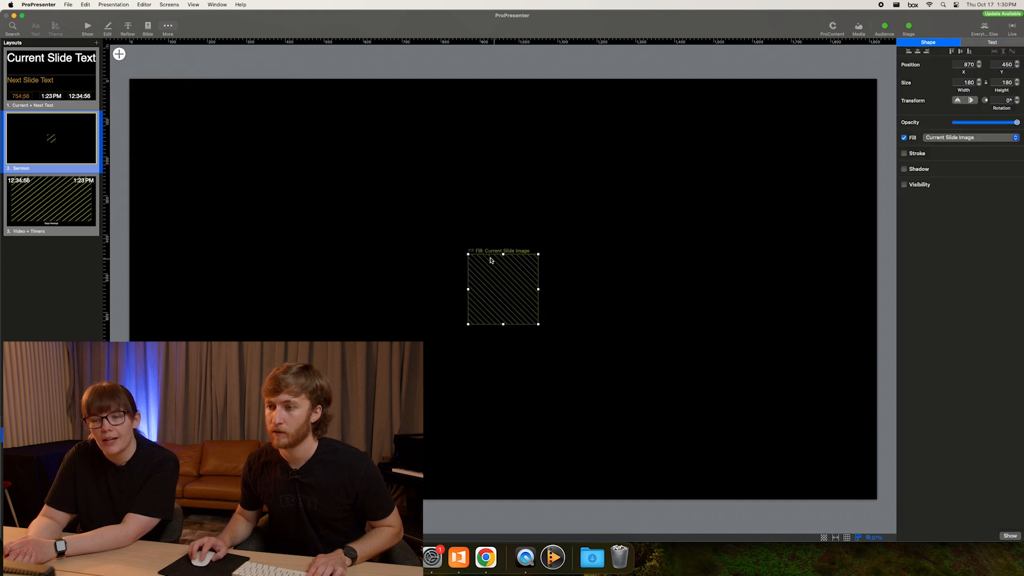
left_click_drag(468, 255, 225, 142)
left_click_drag(379, 230, 301, 265)
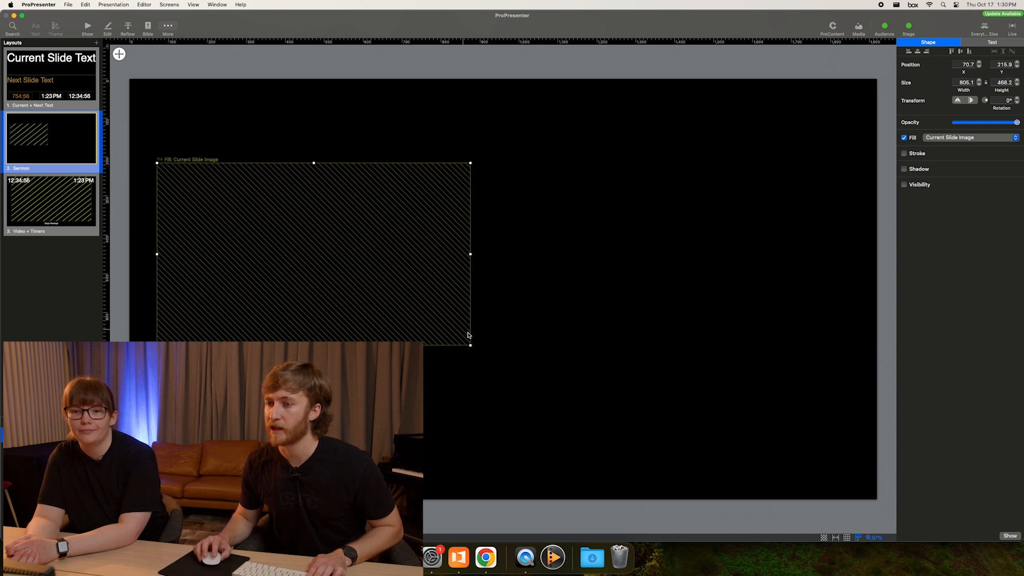
left_click_drag(471, 346, 503, 372)
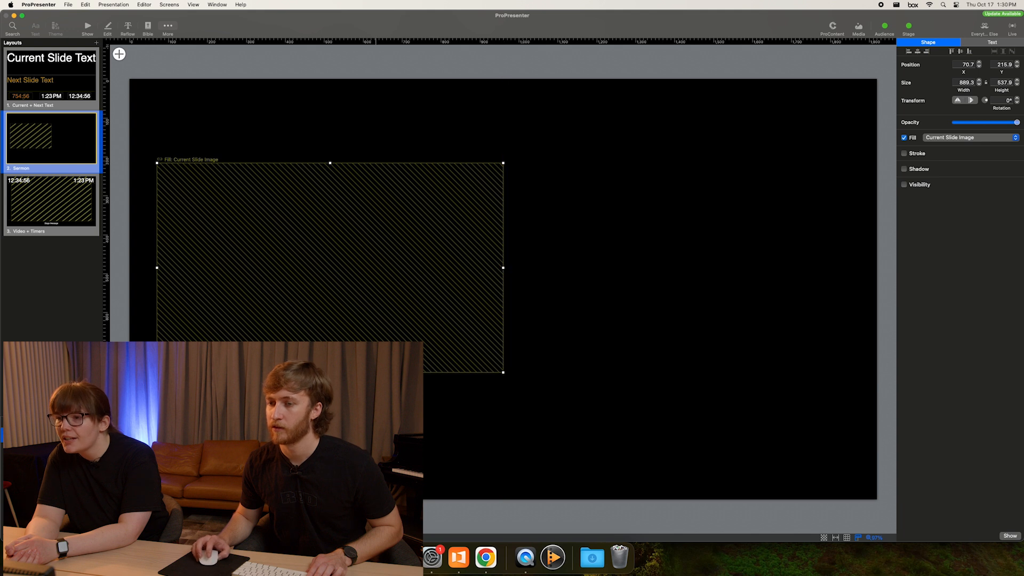
left_click_drag(157, 372, 130, 383)
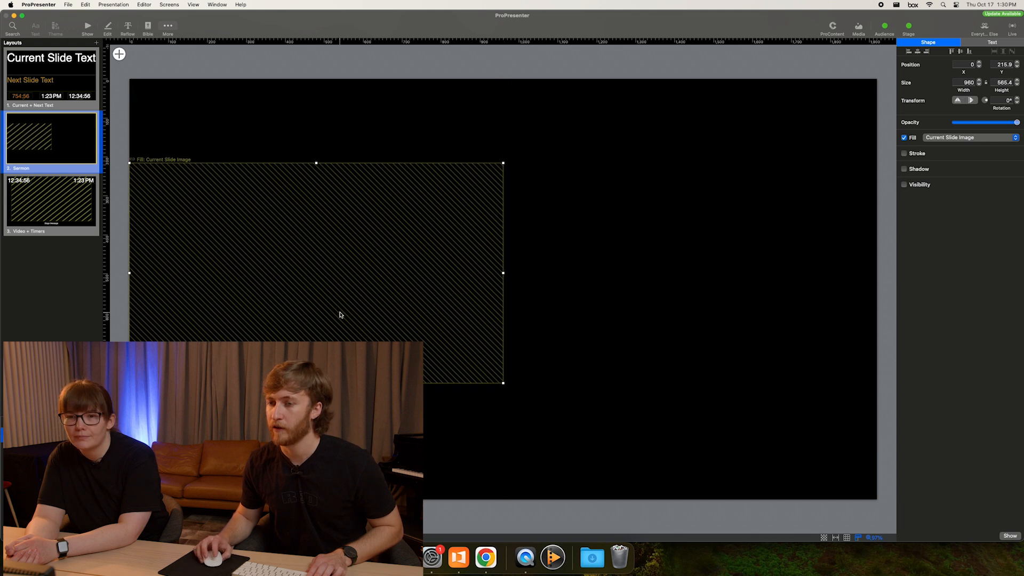
right_click(73, 146)
left_click(211, 219)
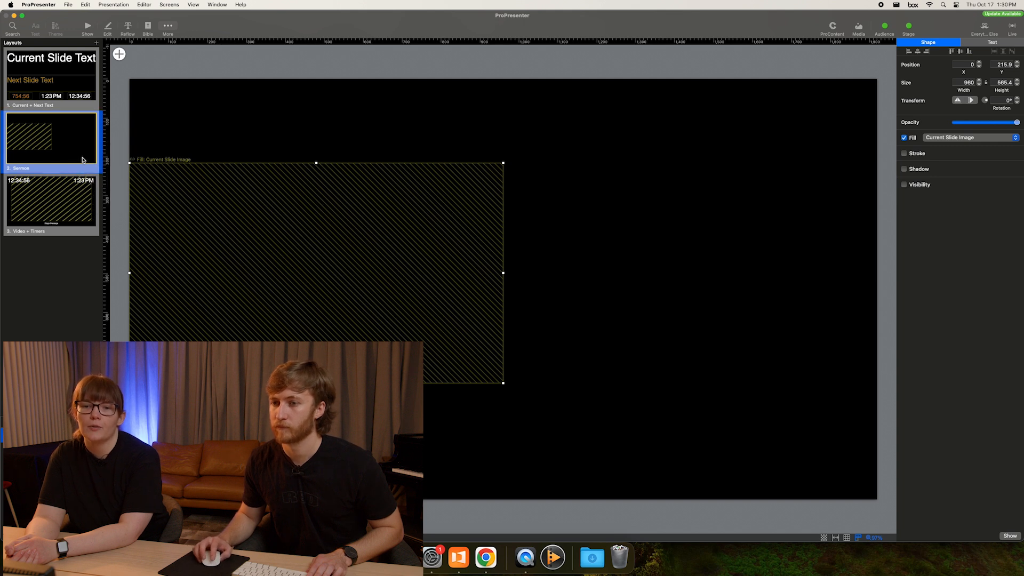
- Add a Next Slide preview image about 938 × 565 in the left half, with the current slide preview moved to the right half
left_click(119, 54)
mouse_move(157, 66)
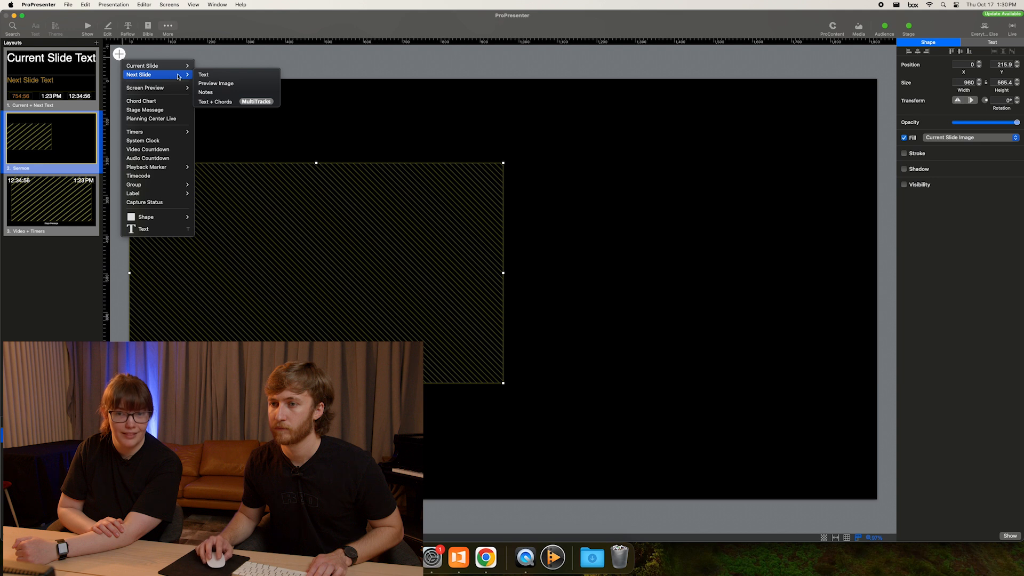
left_click(211, 83)
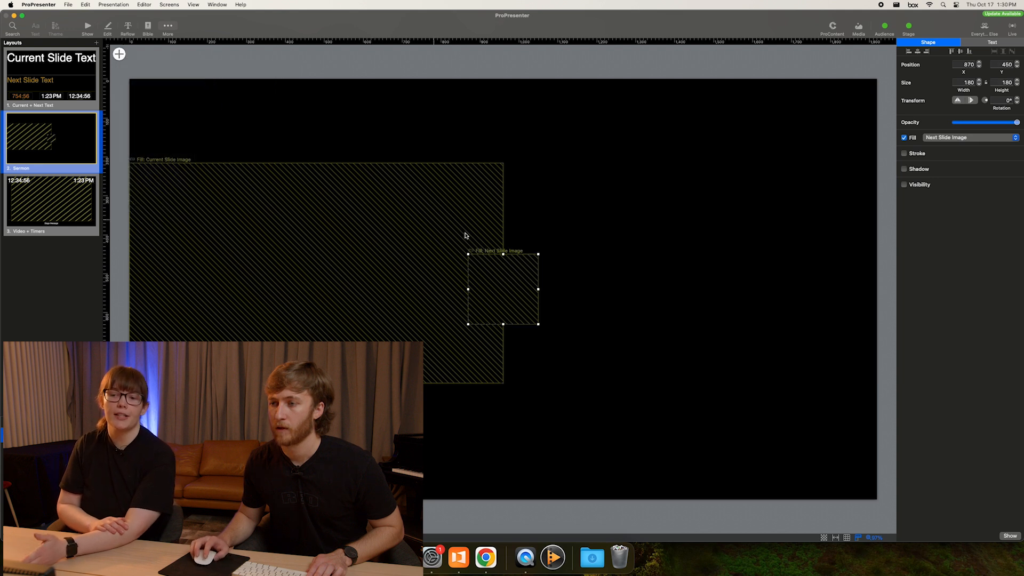
left_click_drag(342, 259, 702, 262)
left_click_drag(489, 276, 456, 188)
left_click_drag(432, 236, 137, 384)
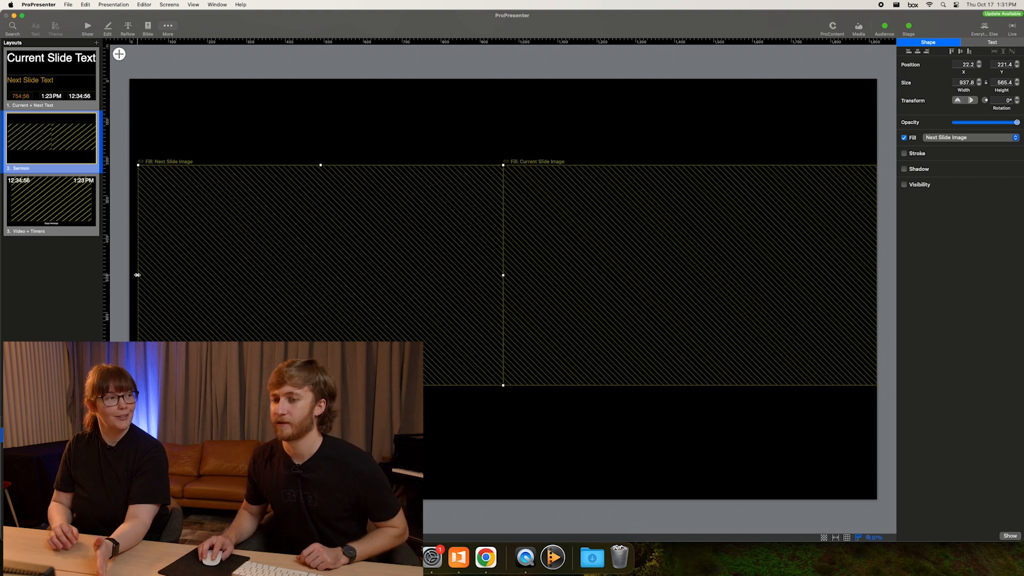
- Swap the previews so the current slide fills the left half and the next slide, about 952 × 565, the right half
left_click_drag(136, 275, 569, 335)
left_click_drag(589, 224, 224, 219)
left_click_drag(574, 304, 562, 240)
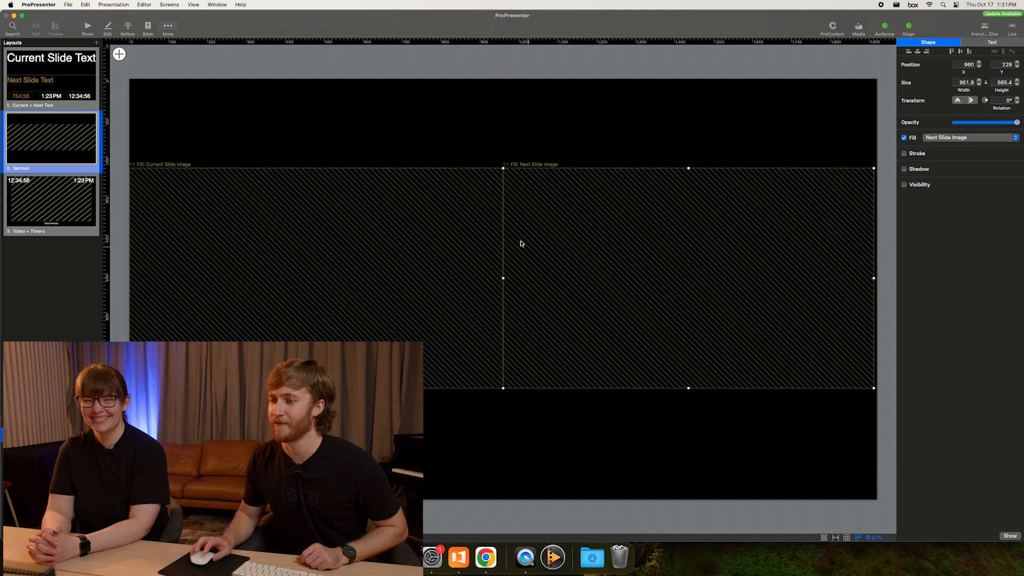
left_click(402, 134)
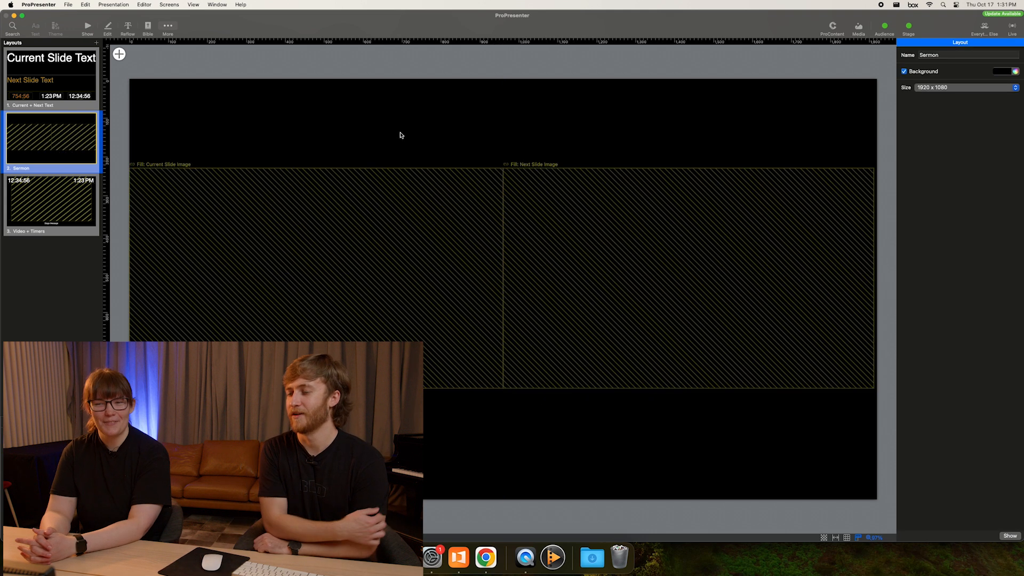
- Add a Stage Message text box to the Sermon layout, shorten it, and centre it beneath the two slide previews
left_click(119, 54)
mouse_move(156, 76)
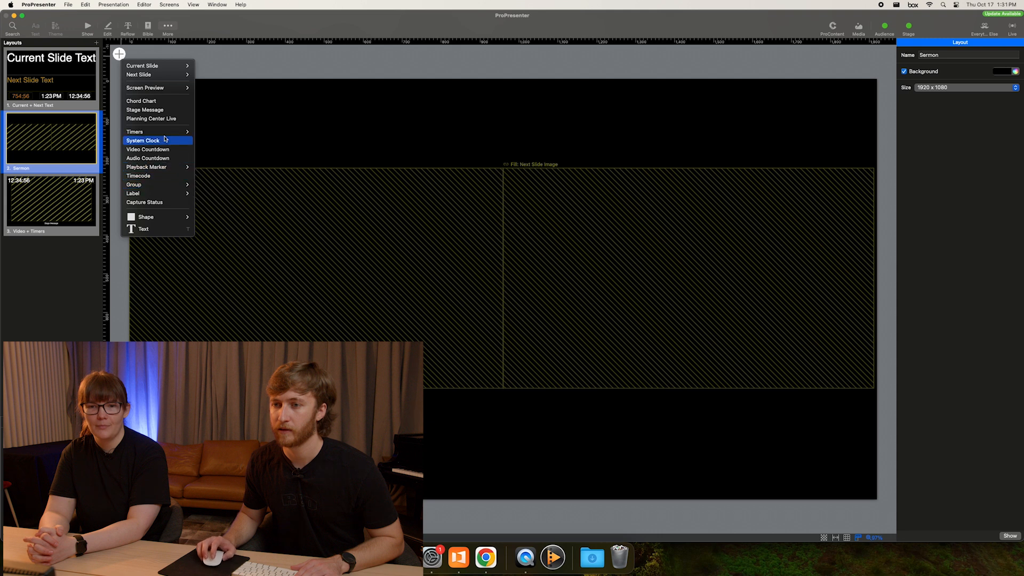
left_click(155, 109)
left_click_drag(502, 131, 505, 368)
left_click_drag(522, 408, 522, 438)
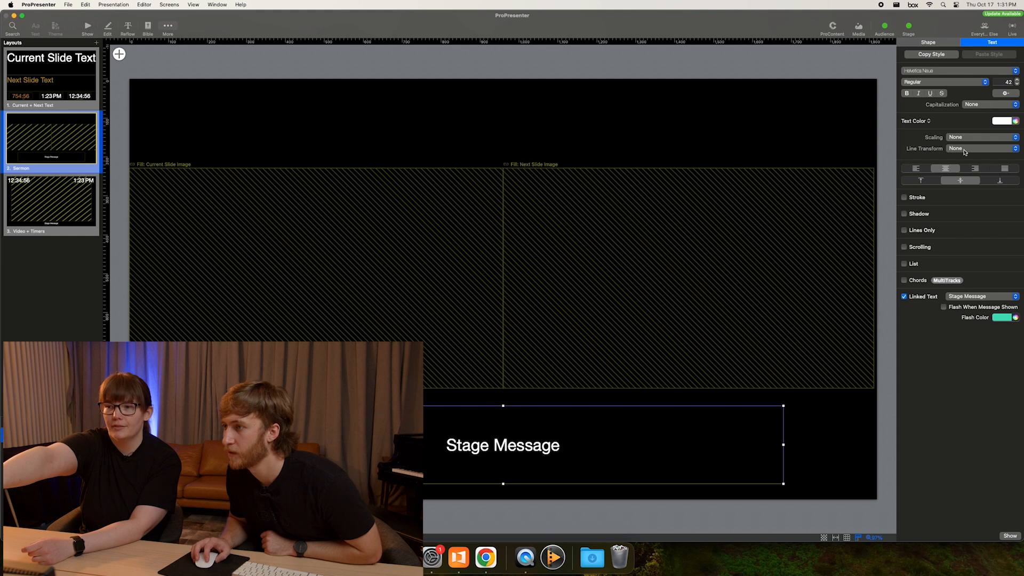
left_click(973, 105)
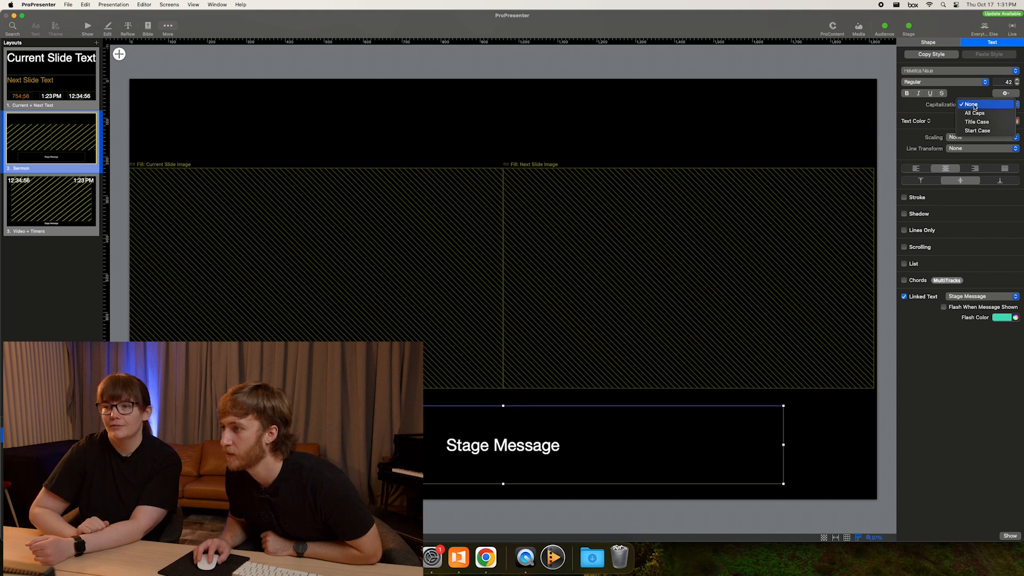
left_click(979, 125)
left_click(976, 105)
left_click(973, 86)
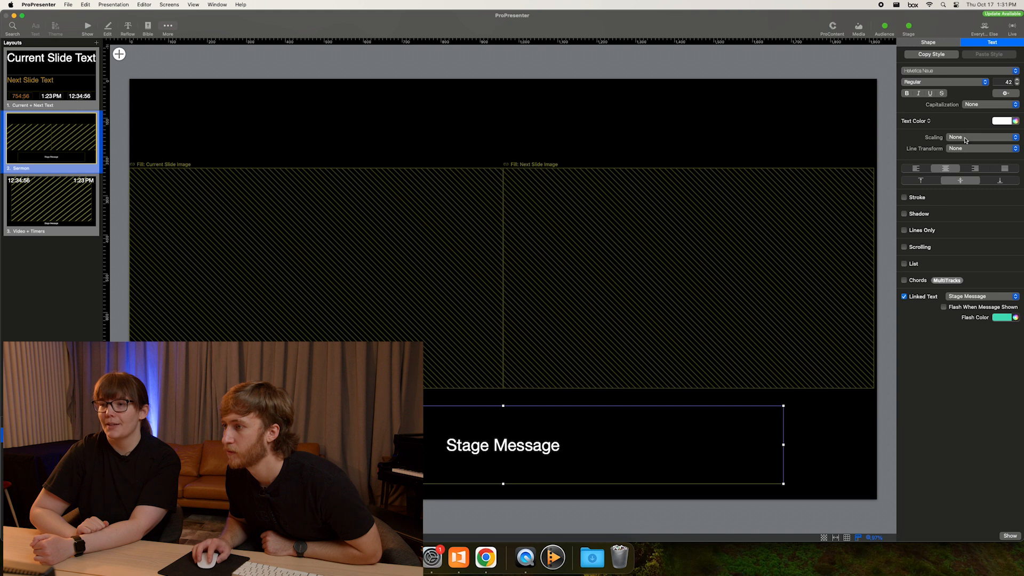
- Set the Stage Message text's scaling to Text up or down
left_click(965, 140)
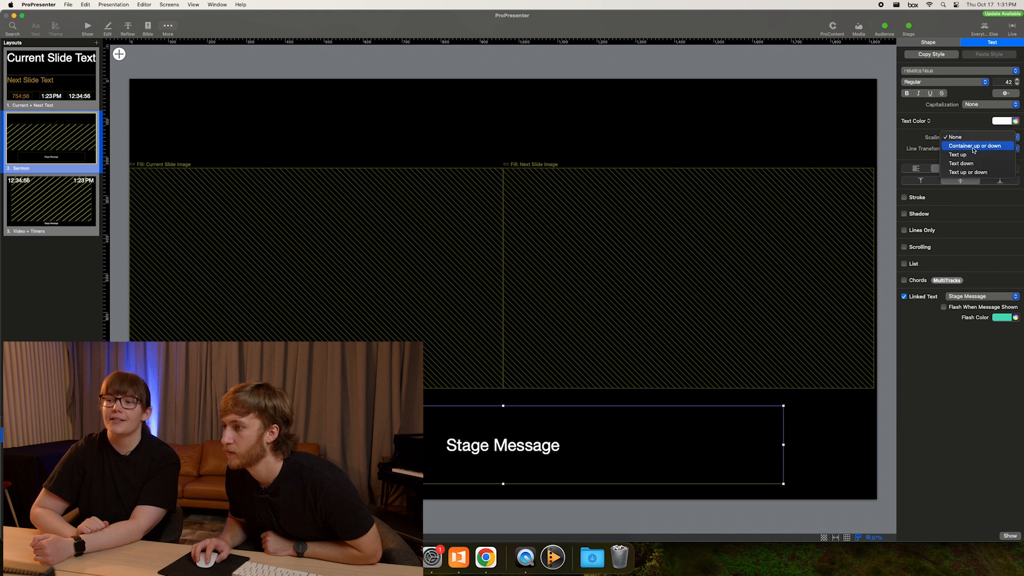
left_click(968, 163)
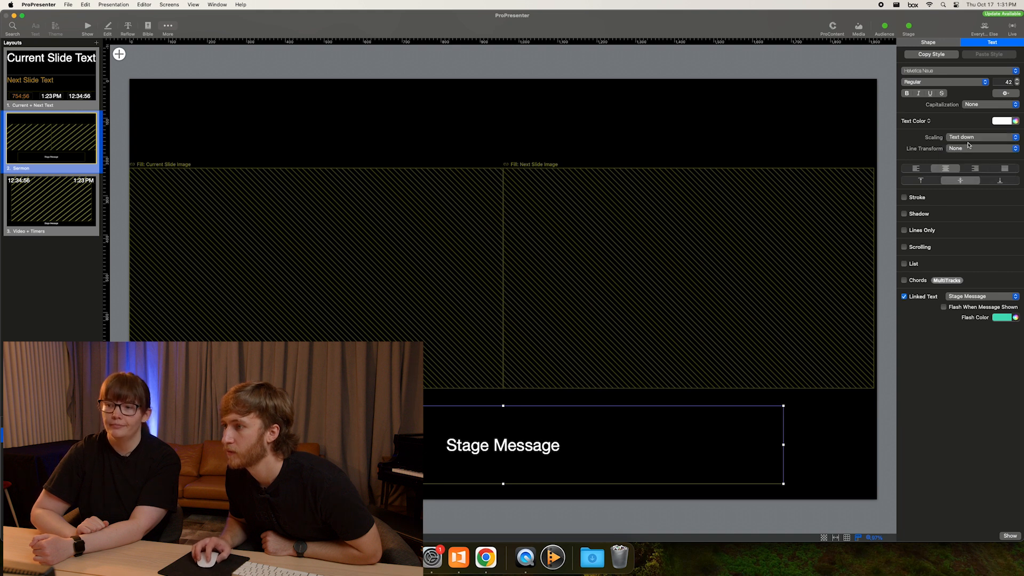
left_click(968, 138)
left_click(949, 150)
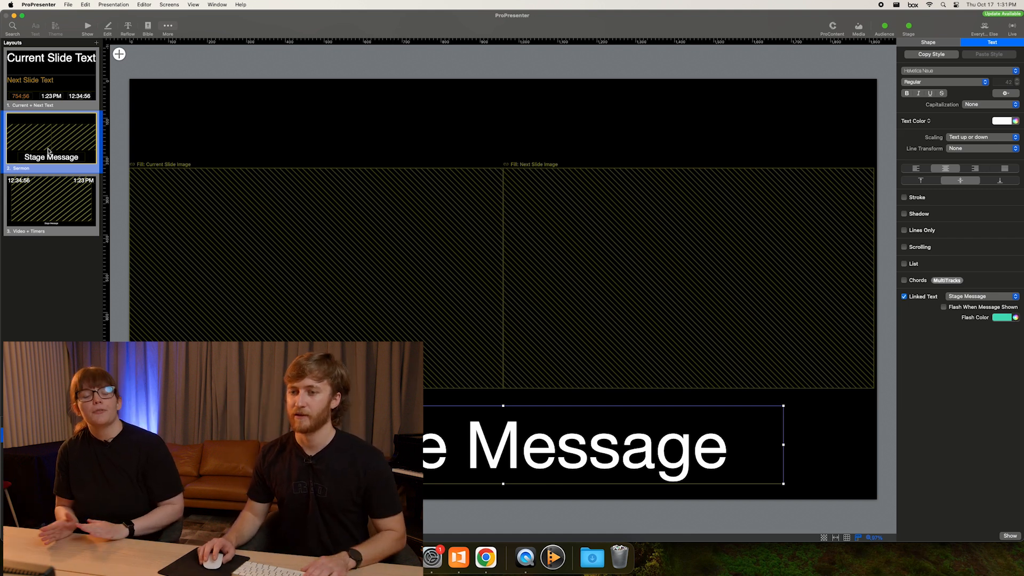
- Add the Segment Countdown timer to the Sermon layout and move its box to the canvas's upper-left corner
left_click(119, 54)
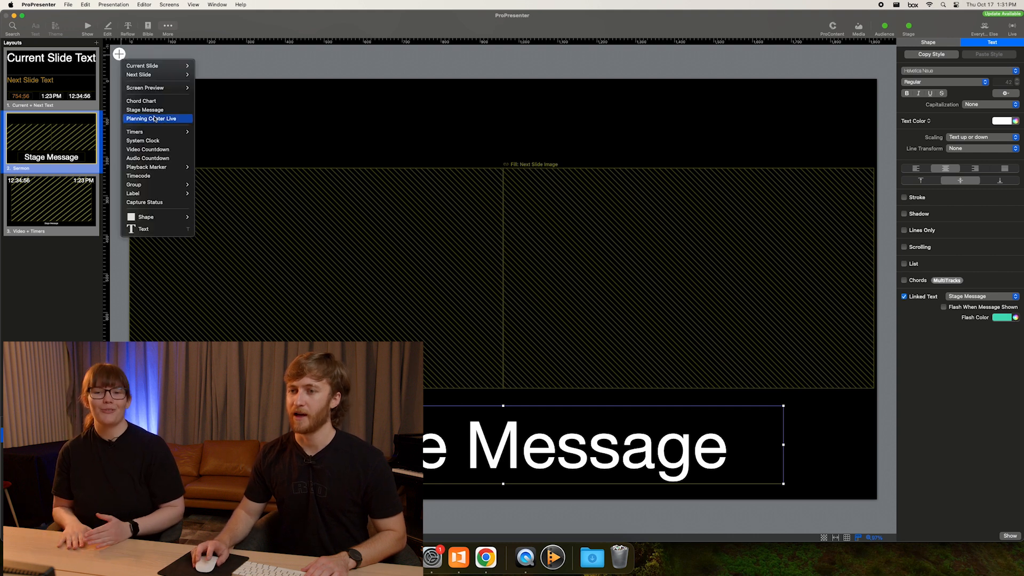
mouse_move(182, 132)
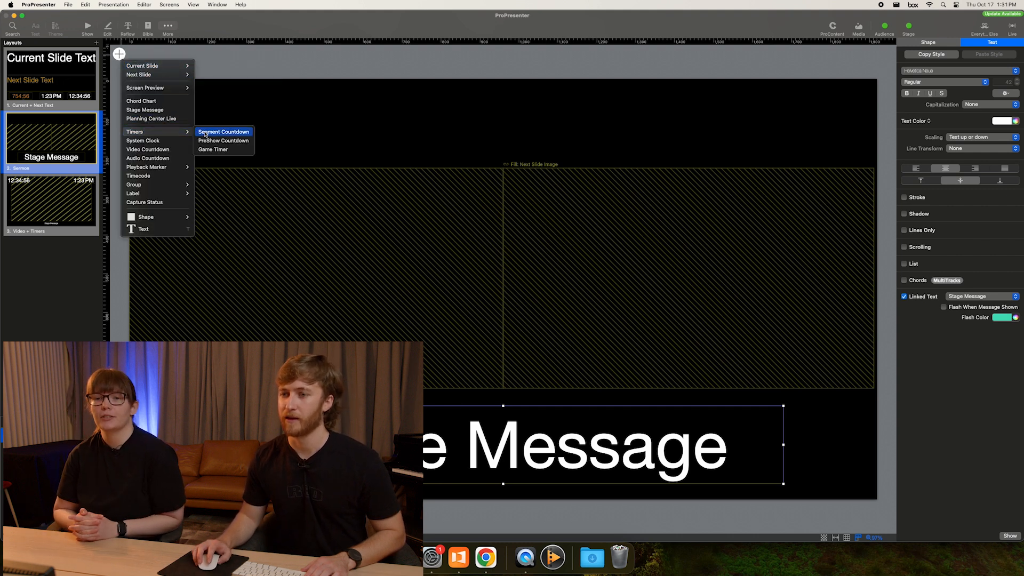
left_click(222, 133)
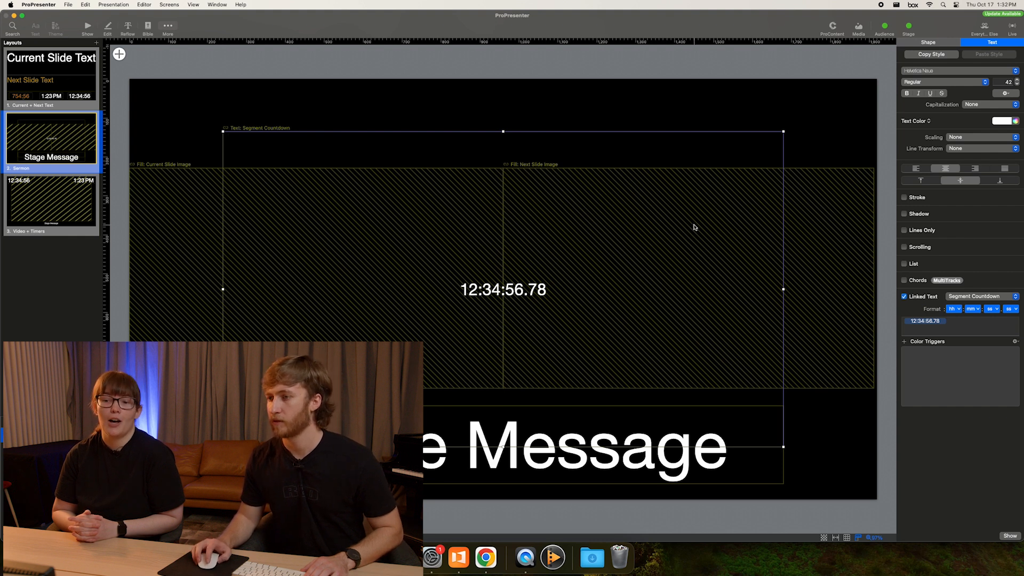
left_click_drag(740, 220, 642, 168)
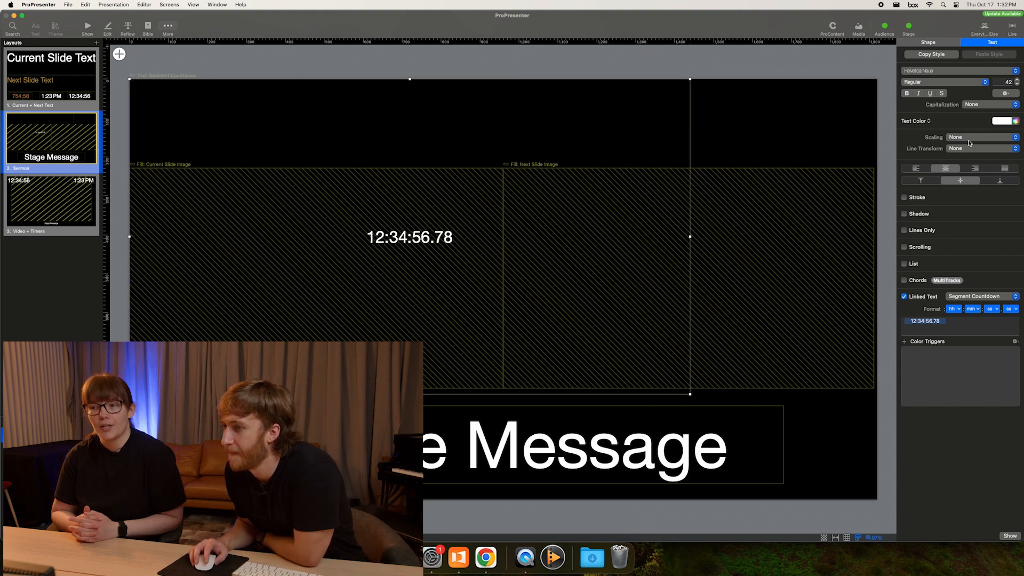
left_click(1001, 105)
left_click(978, 131)
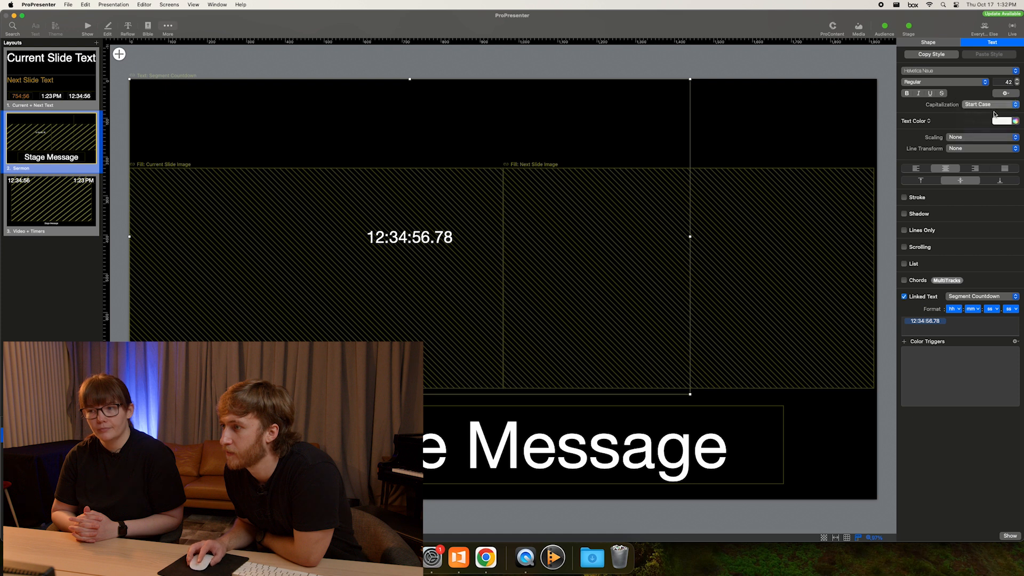
left_click(979, 105)
left_click(971, 77)
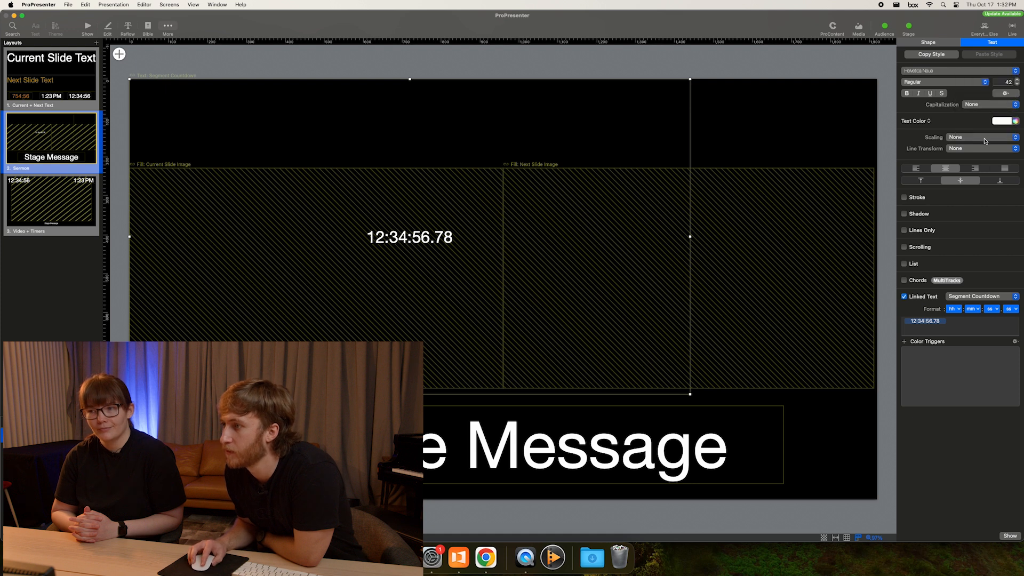
- Set the Segment Countdown's scaling to Text up or down and limit its format to minutes and seconds, removing hours and fractions
left_click(984, 138)
left_click(985, 172)
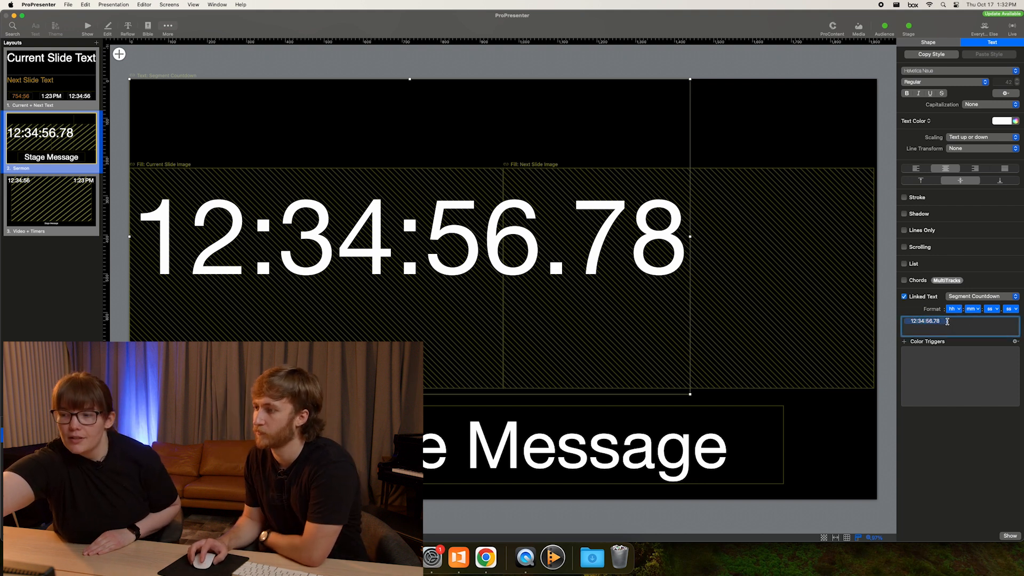
left_click(1019, 312)
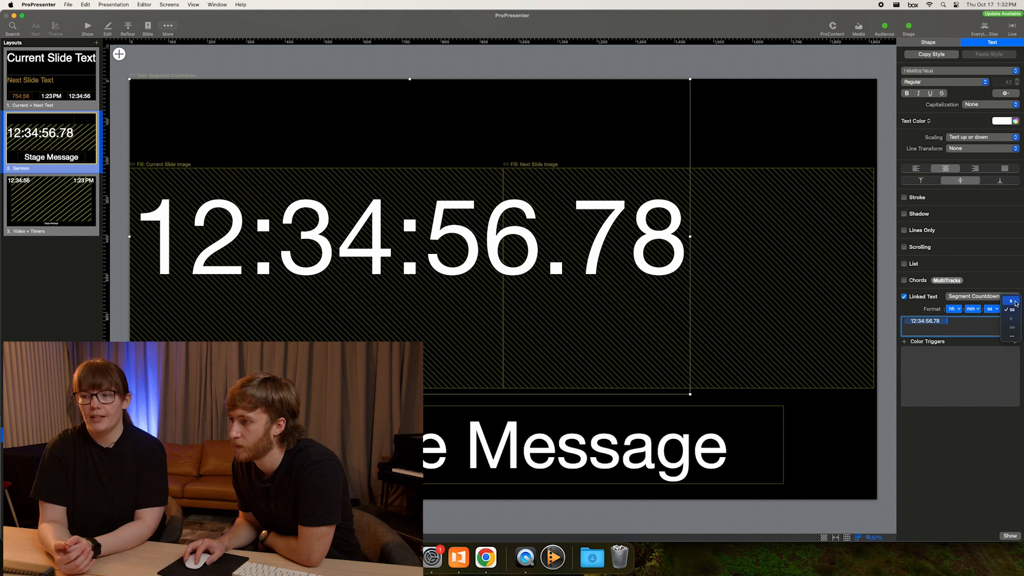
left_click(1014, 336)
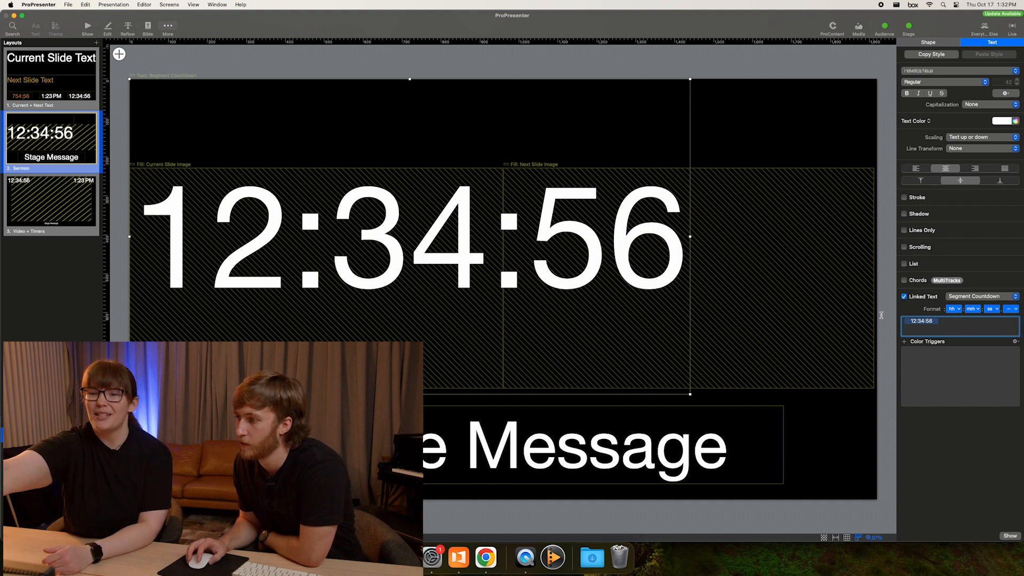
left_click(958, 309)
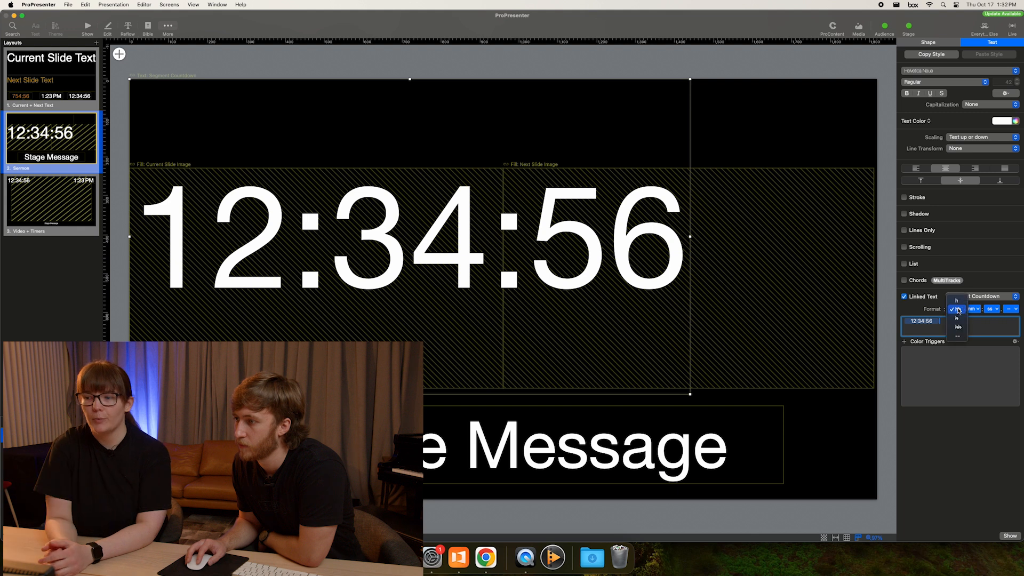
left_click(959, 337)
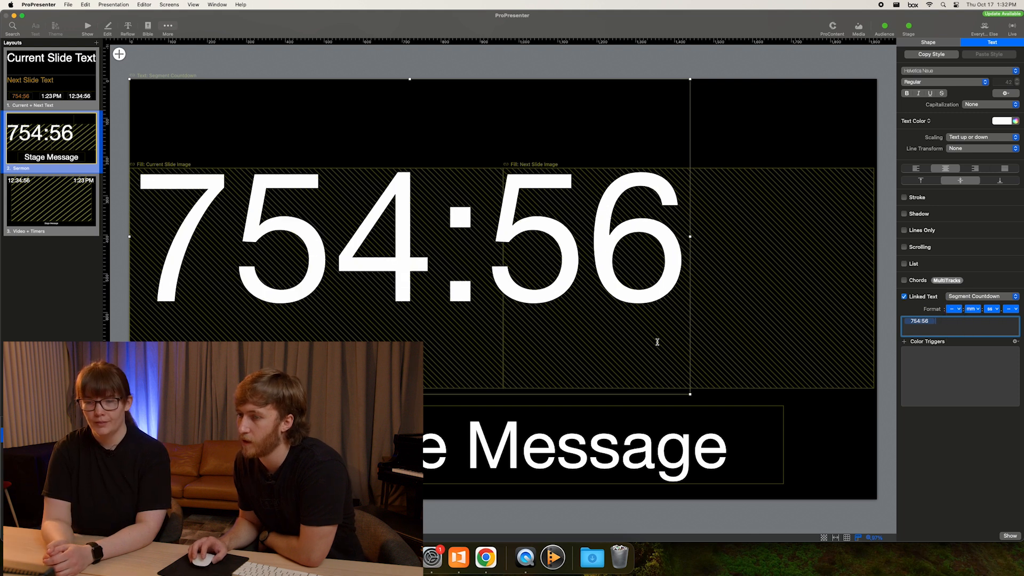
- Shrink the Segment Countdown box to fit above the slide previews and centre it horizontally on the canvas
scroll(690, 396, "down", 1)
left_click_drag(692, 394, 456, 168)
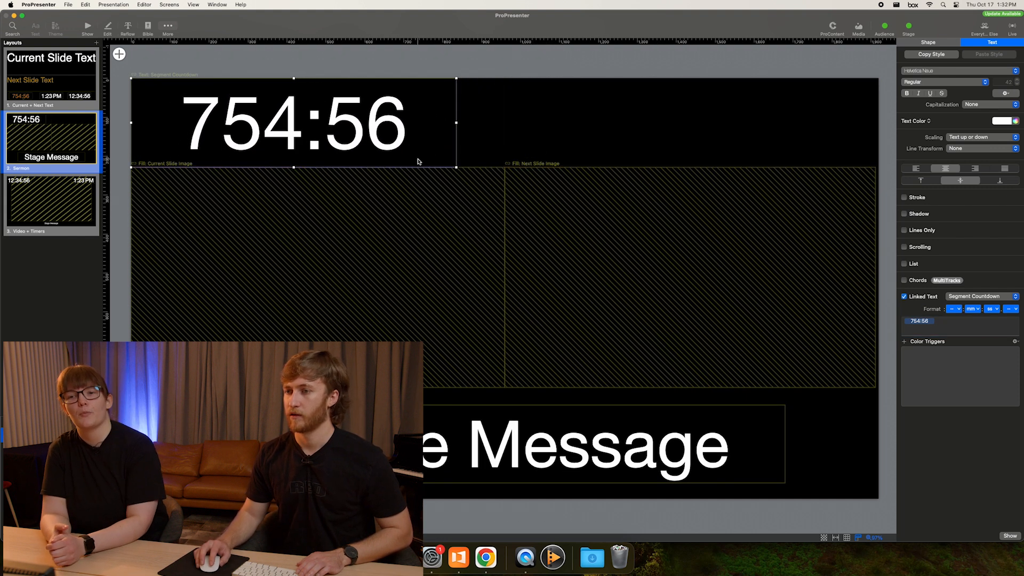
left_click_drag(295, 136, 499, 140)
left_click(311, 132)
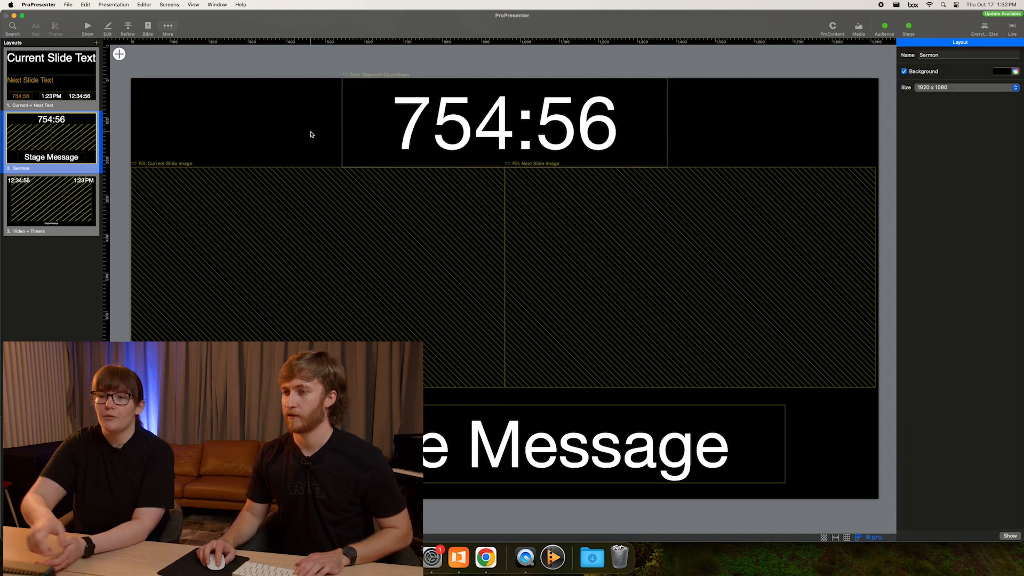
- Add an orange color trigger at 5:00.00 to the Segment Countdown text
left_click(540, 152)
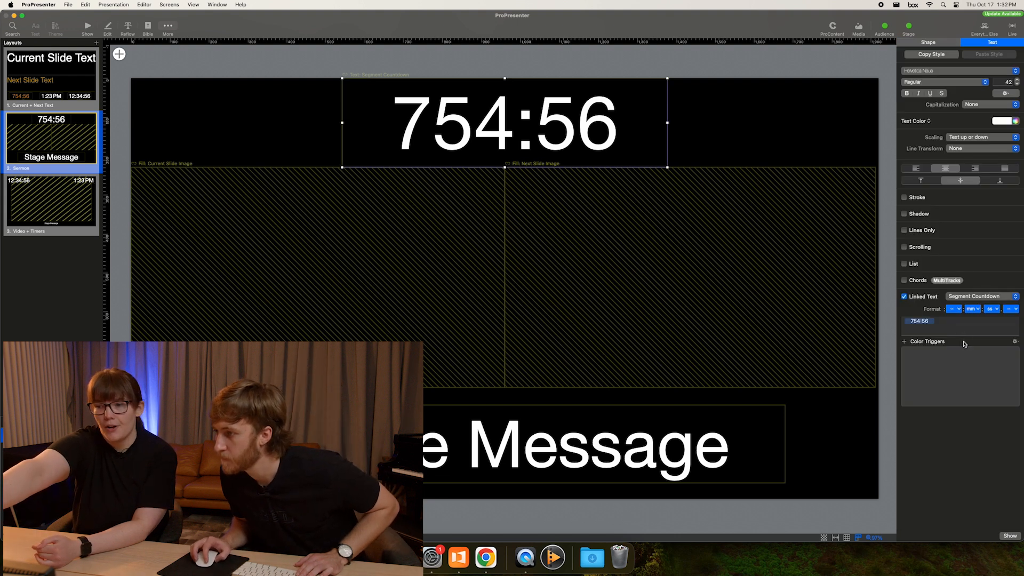
left_click(1015, 341)
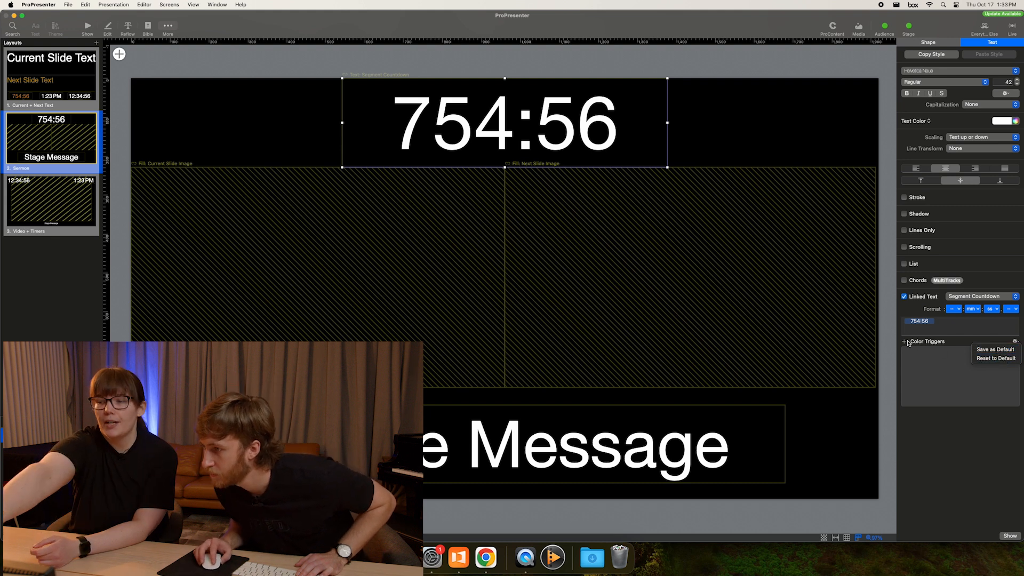
left_click(908, 343)
left_click(905, 342)
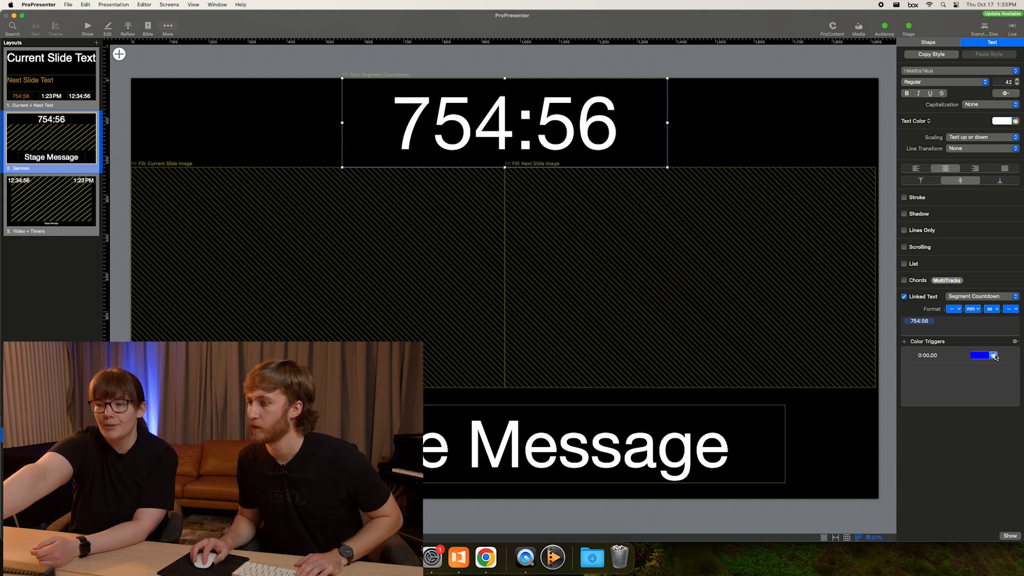
left_click(40, 473)
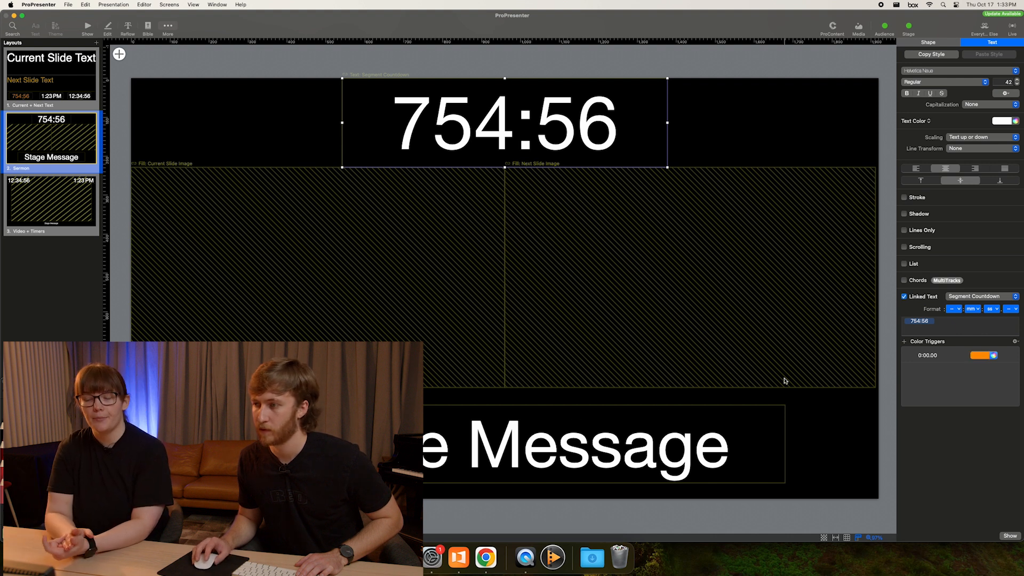
left_click(927, 355)
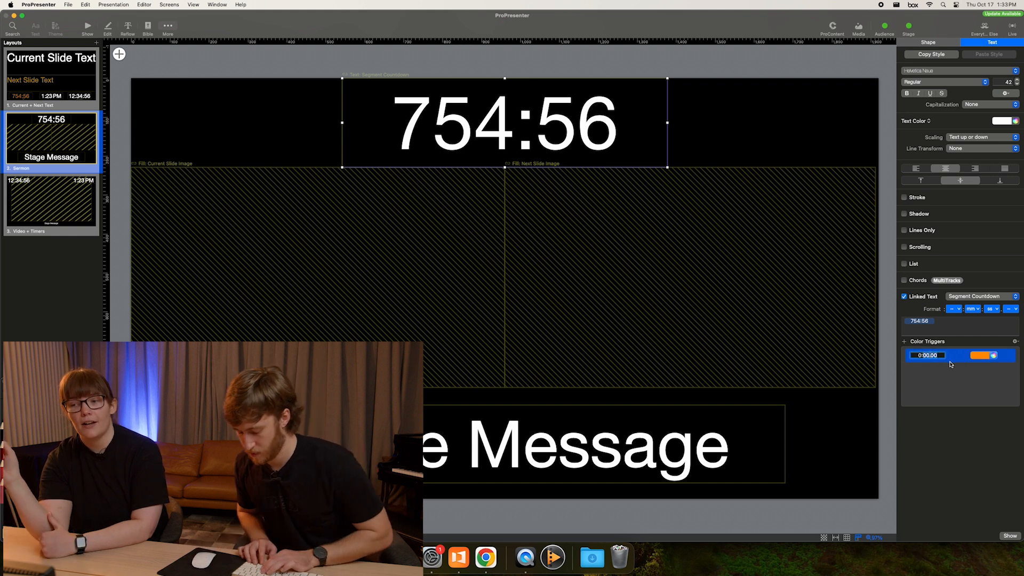
key("BackSpace")
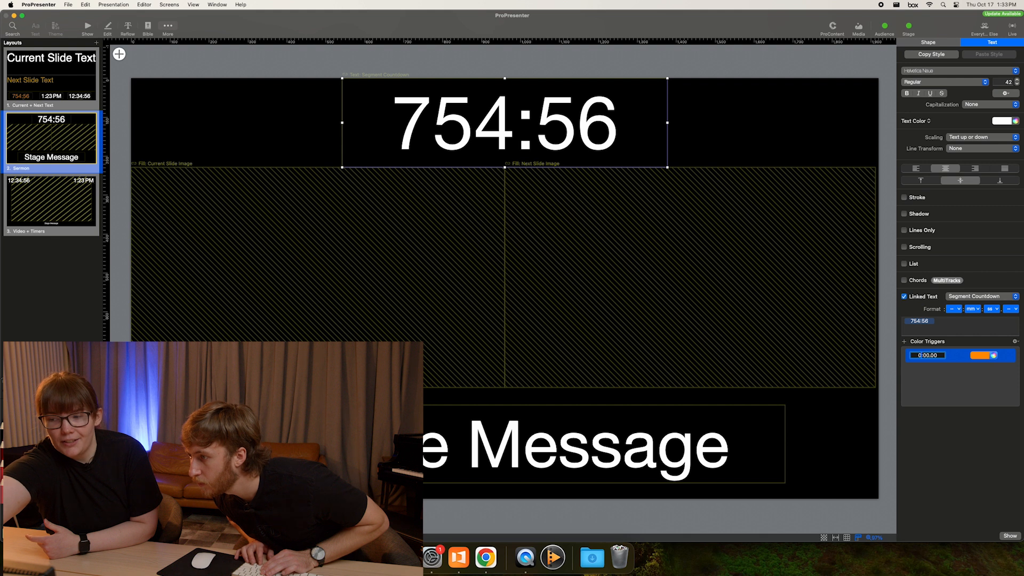
key("BackSpace")
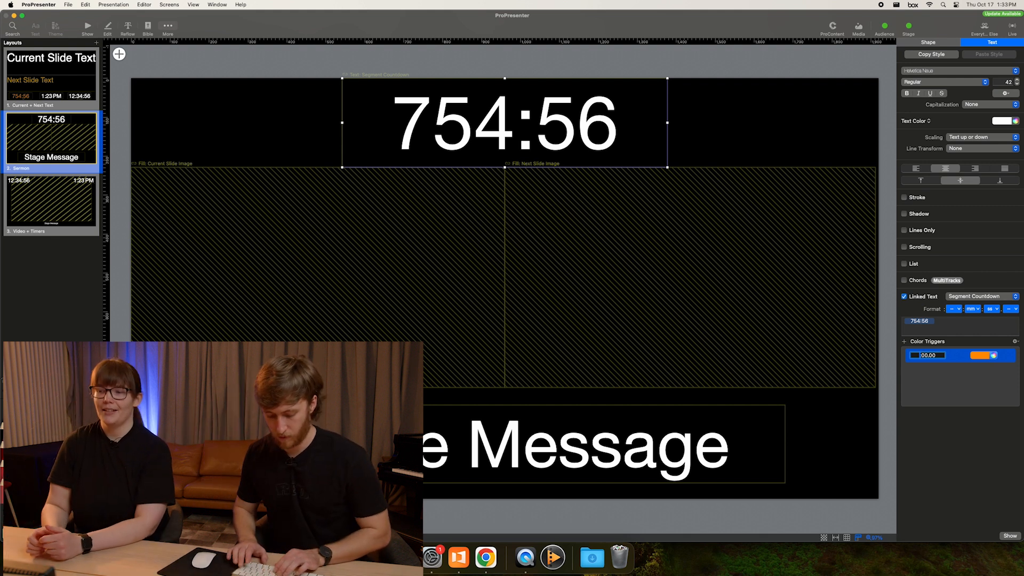
type("5")
key("Return")
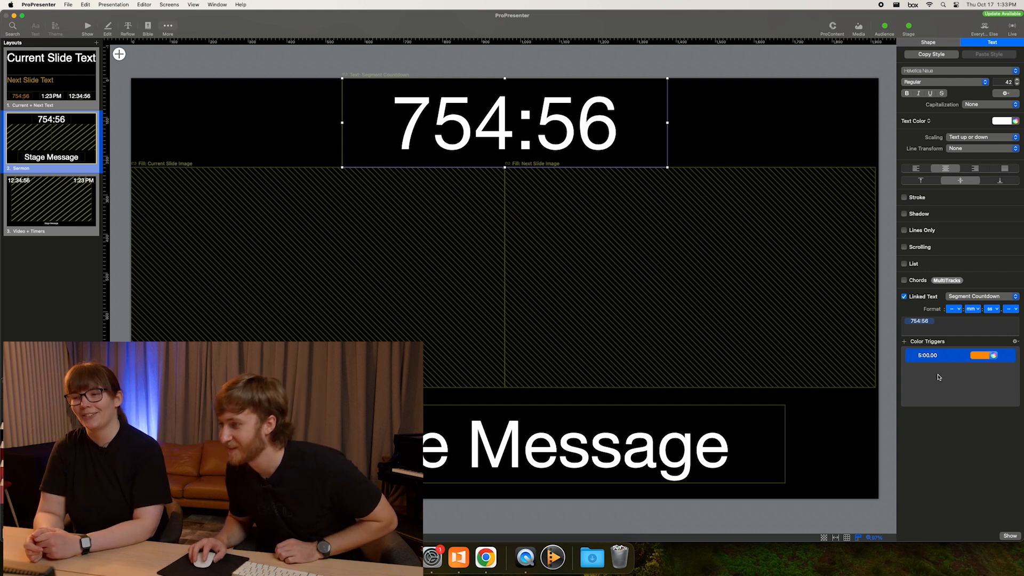
- Add a second color trigger at 0:00.00 to the Segment Countdown and make it bright red
left_click(905, 342)
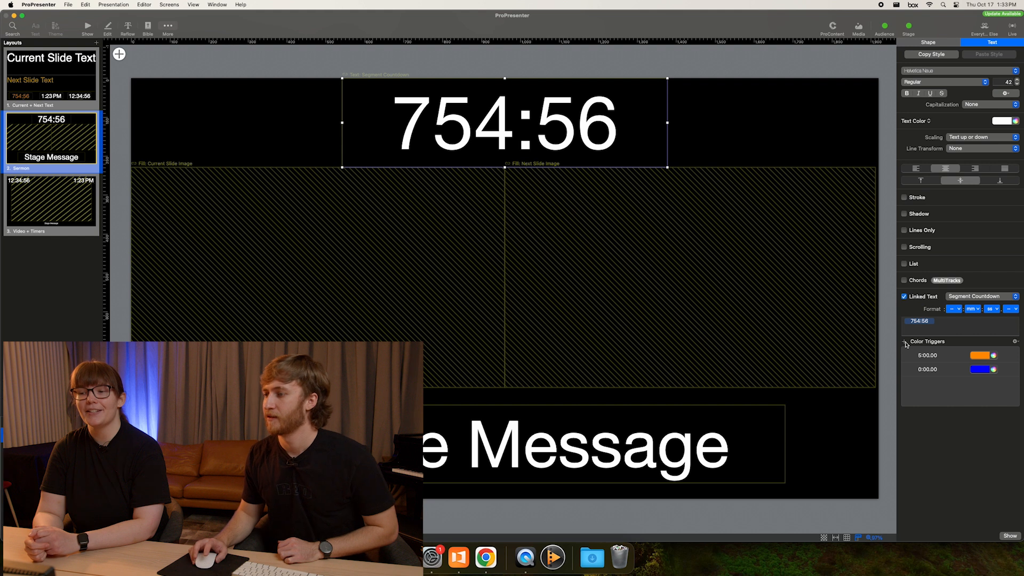
left_click(980, 369)
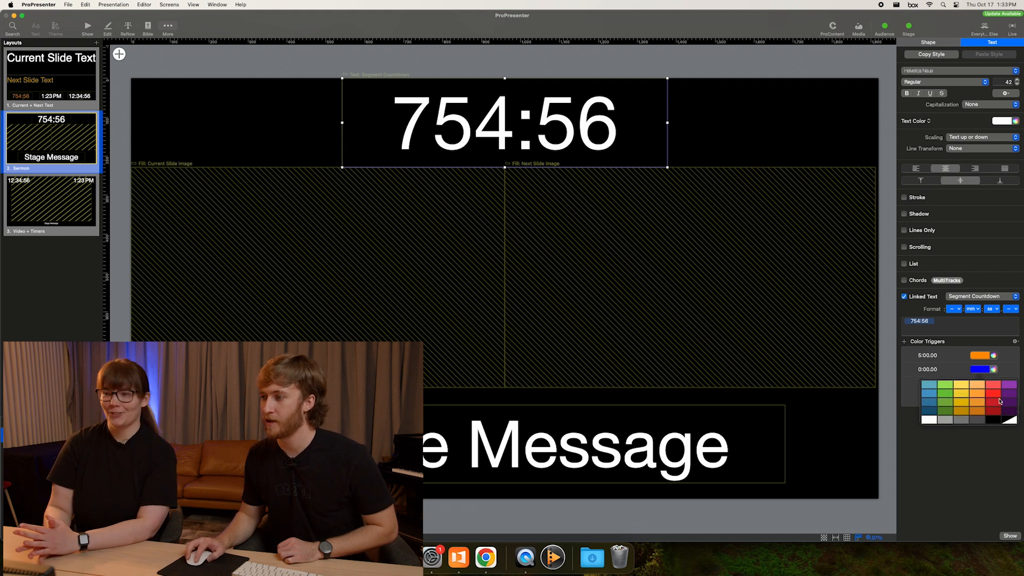
left_click(999, 401)
left_click(987, 370)
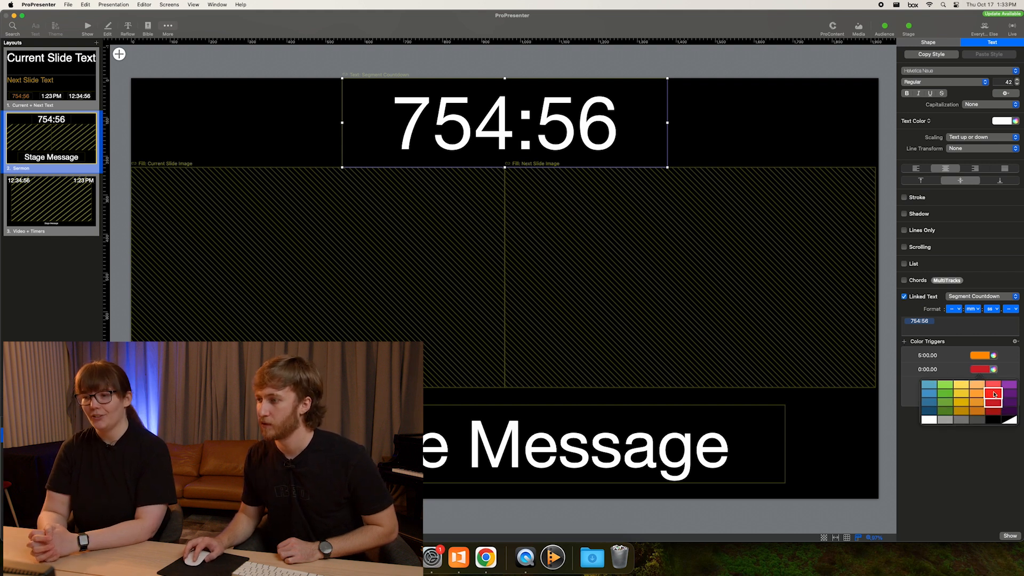
left_click(994, 394)
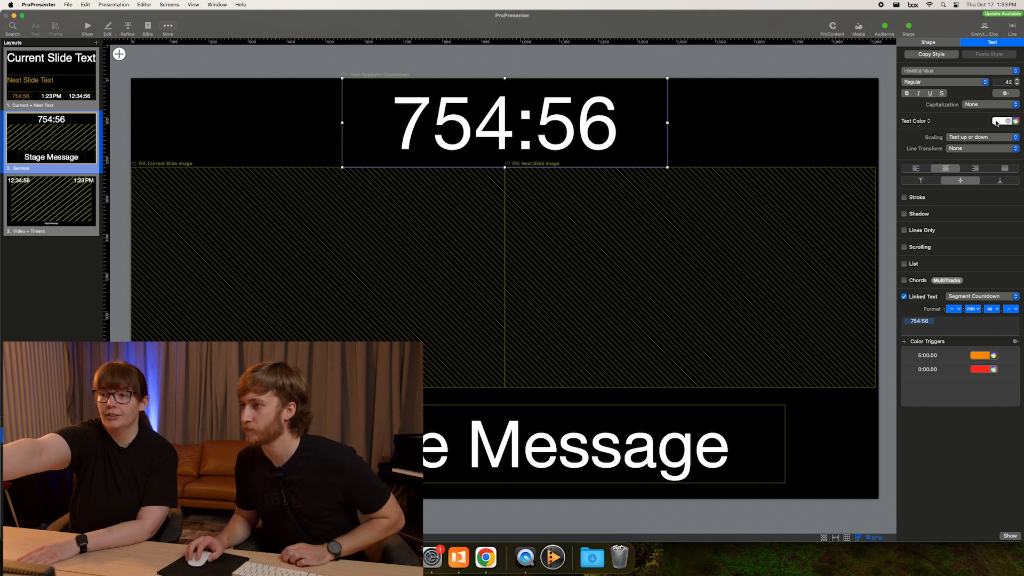
- Change the Segment Countdown's base text color to a medium green
left_click(1003, 121)
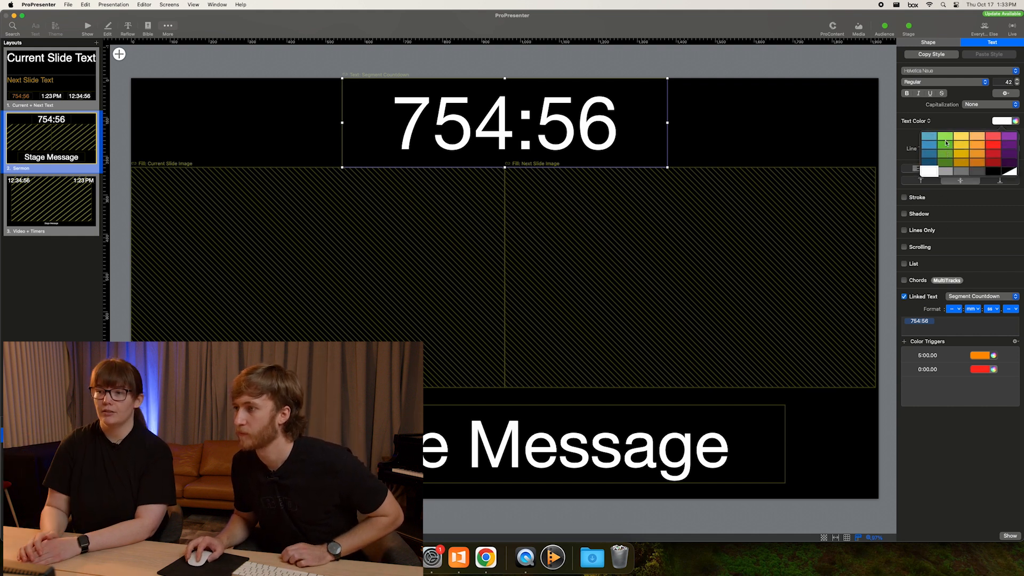
left_click(945, 138)
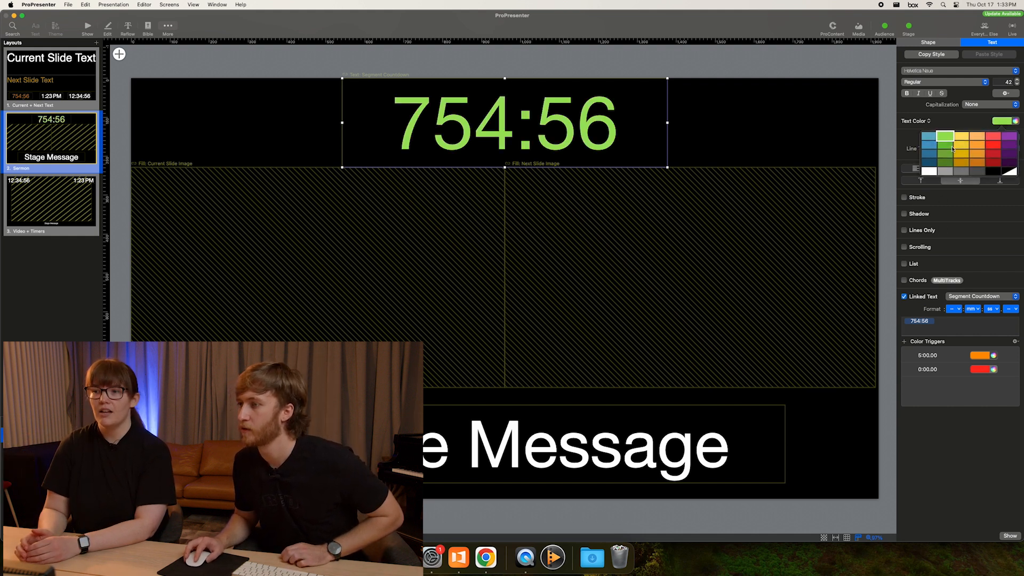
left_click(952, 149)
left_click(1011, 123)
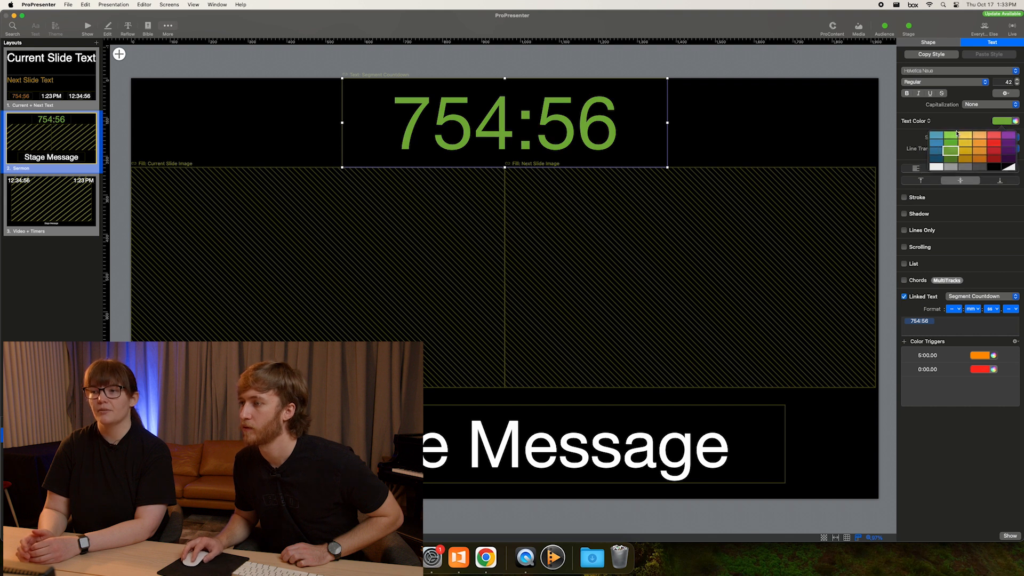
left_click(945, 145)
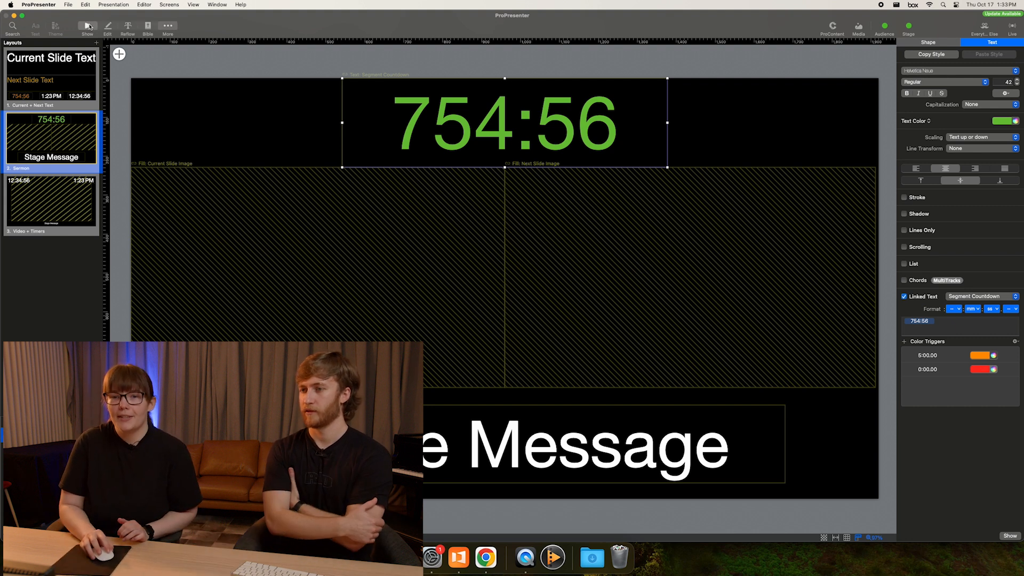
- Return to the show view and make the Segment Countdown a Countdown Timer with a duration of 00:05:10
left_click(88, 26)
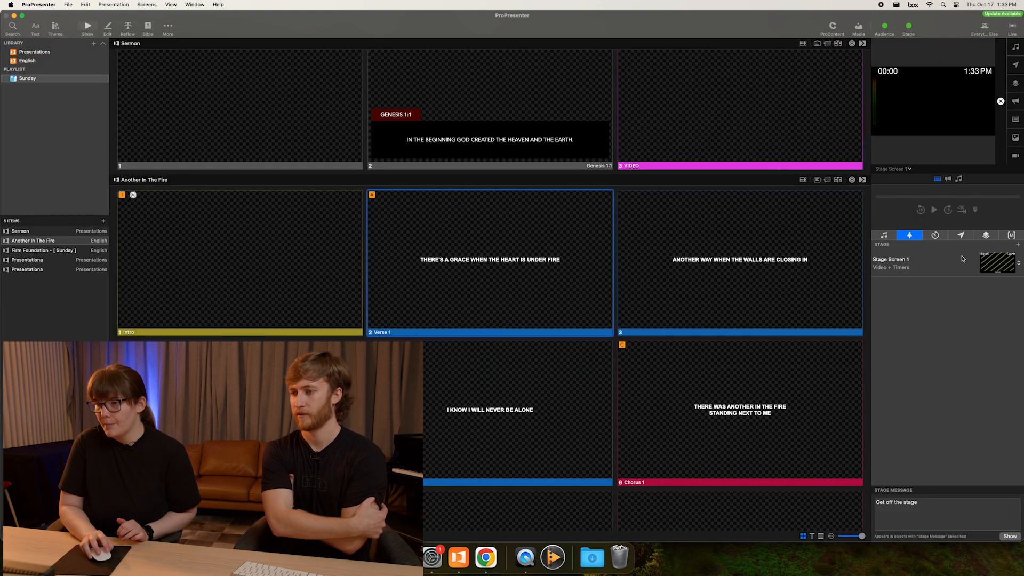
left_click(934, 235)
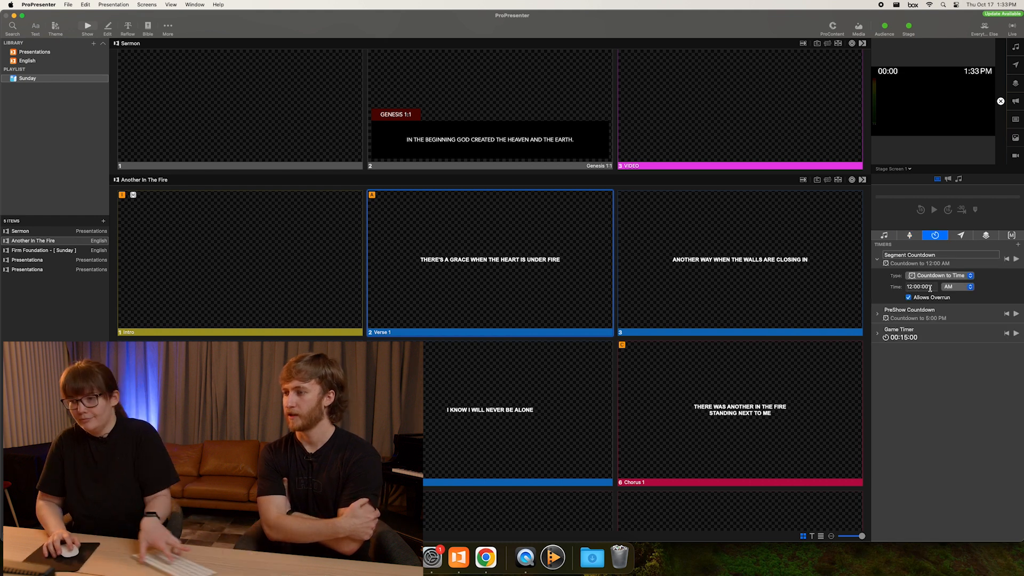
left_click(944, 275)
left_click(938, 266)
left_click(921, 288)
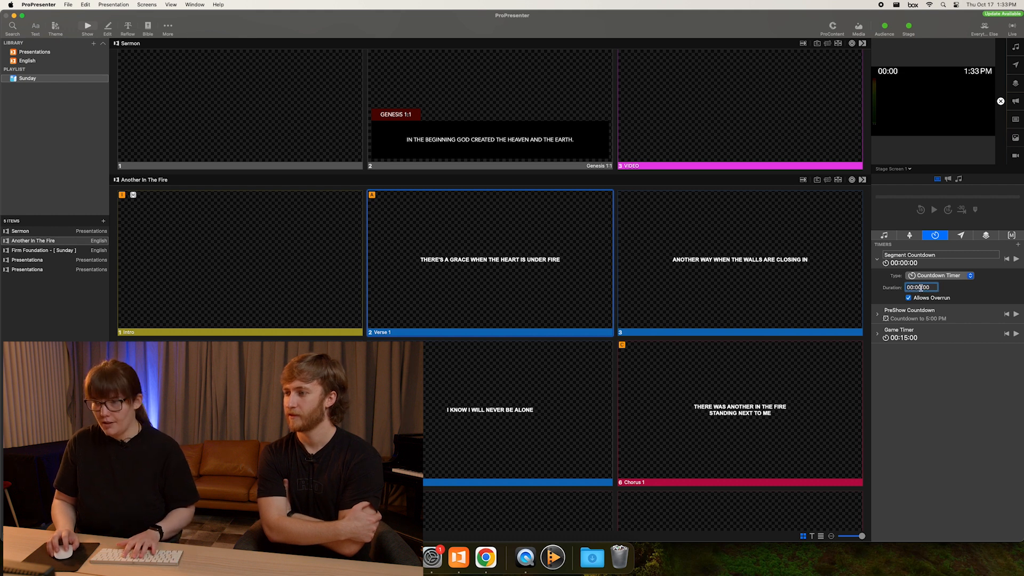
type("5")
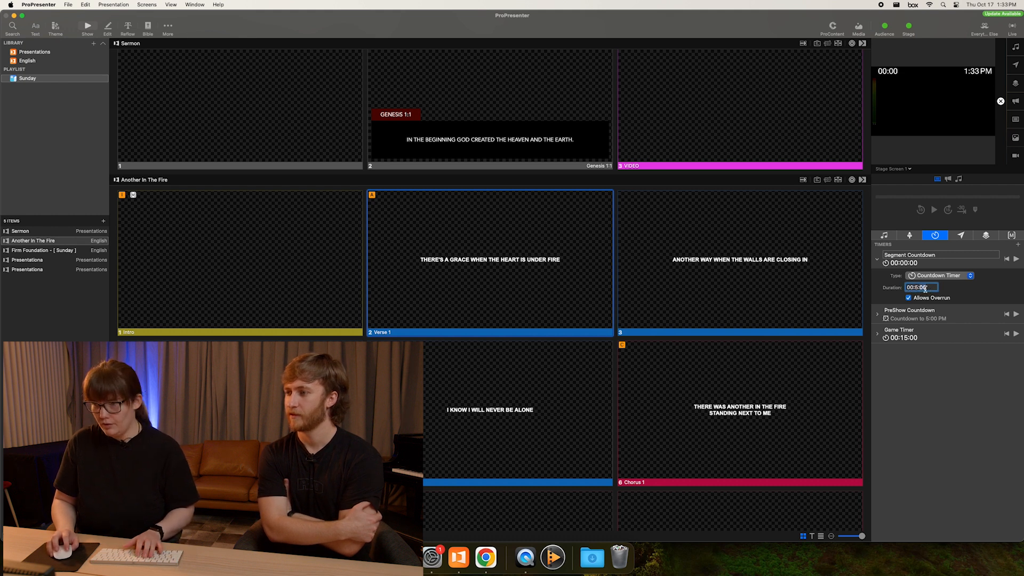
double_click(925, 288)
type("10")
left_click(976, 296)
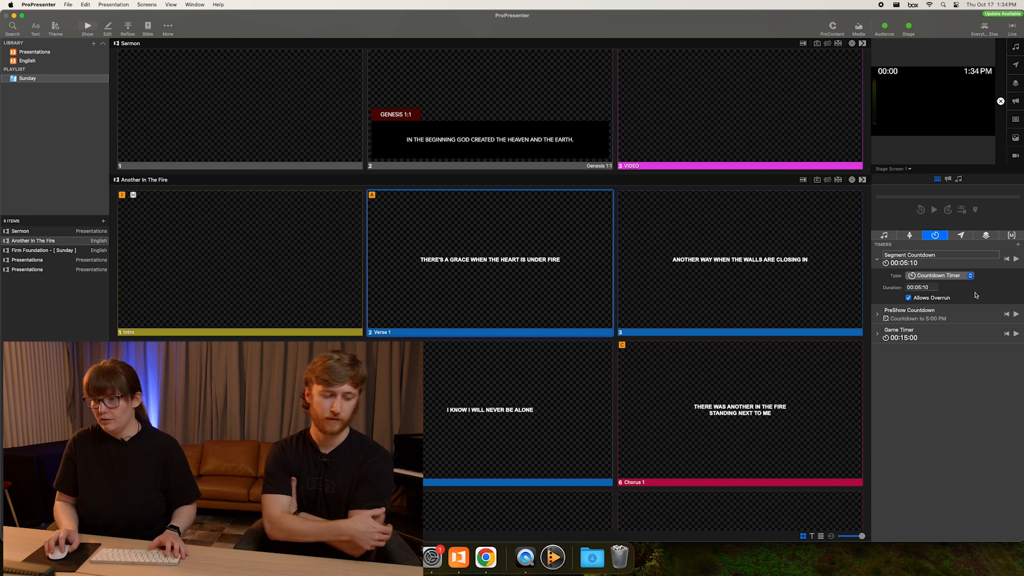
- Assign the Sermon layout to Stage Screen 1 and run the Segment Countdown to test its color change
left_click(1015, 259)
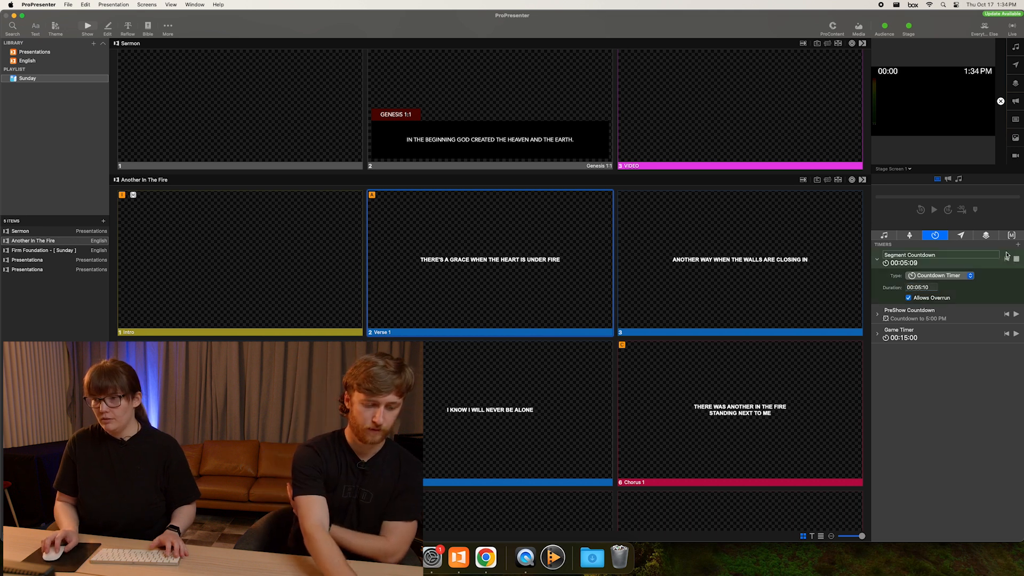
left_click(1004, 235)
left_click(909, 235)
left_click(932, 269)
left_click(984, 268)
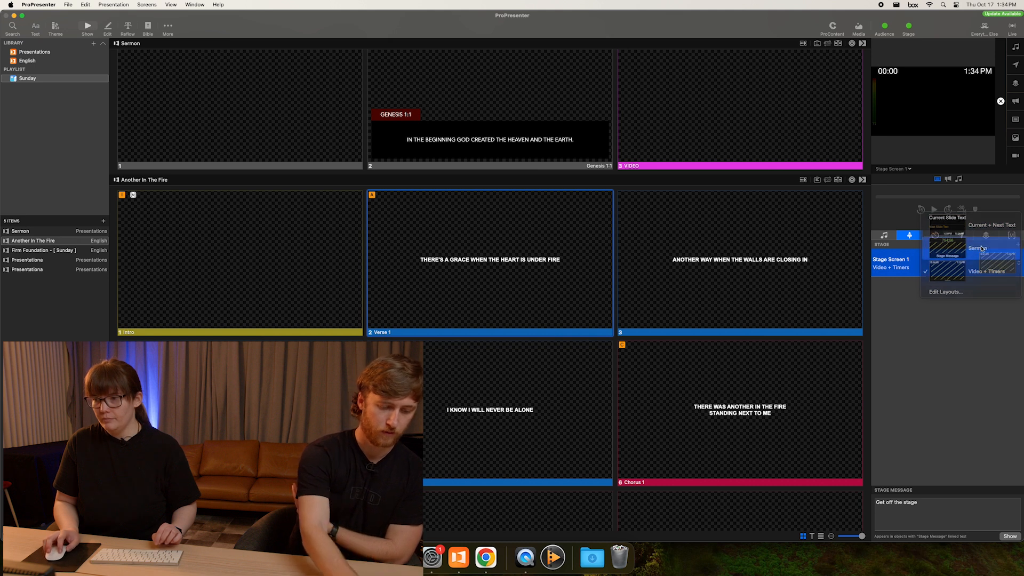
left_click(978, 248)
left_click(935, 235)
left_click(1016, 260)
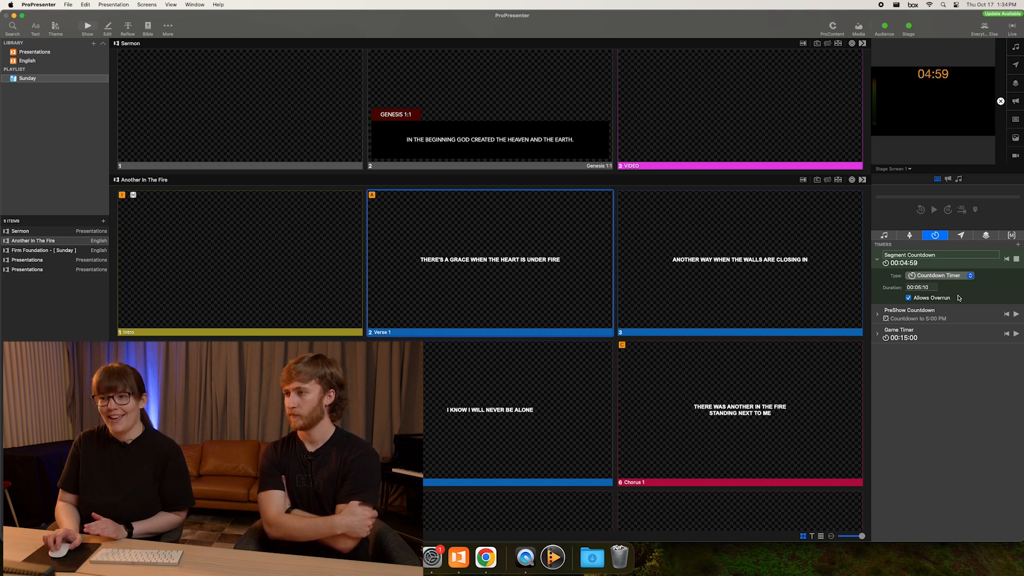
- Reset the Segment Countdown, set its duration to 00:00:10 and start it to test the remaining color change
left_click(1006, 260)
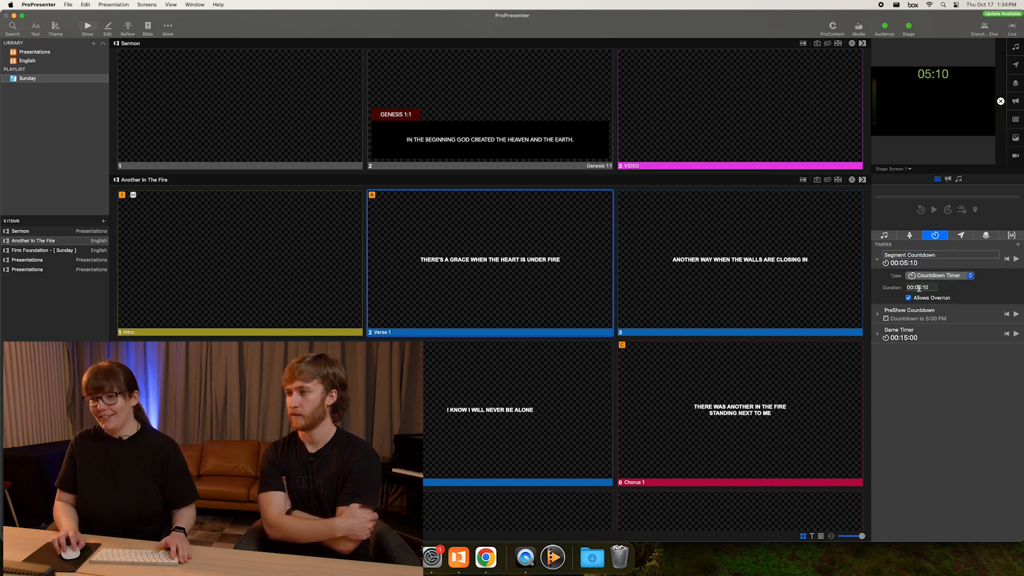
type("00")
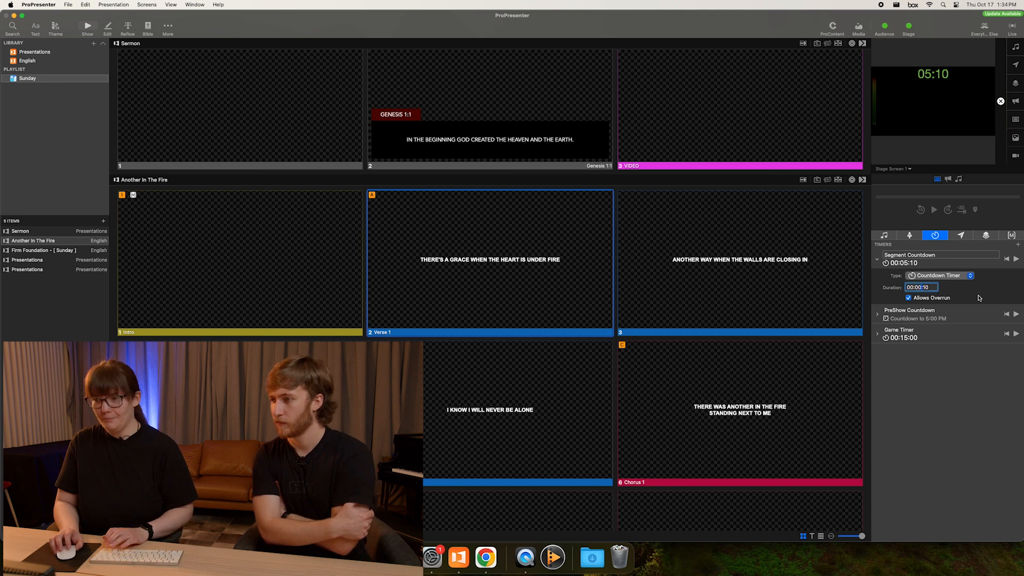
left_click(1016, 259)
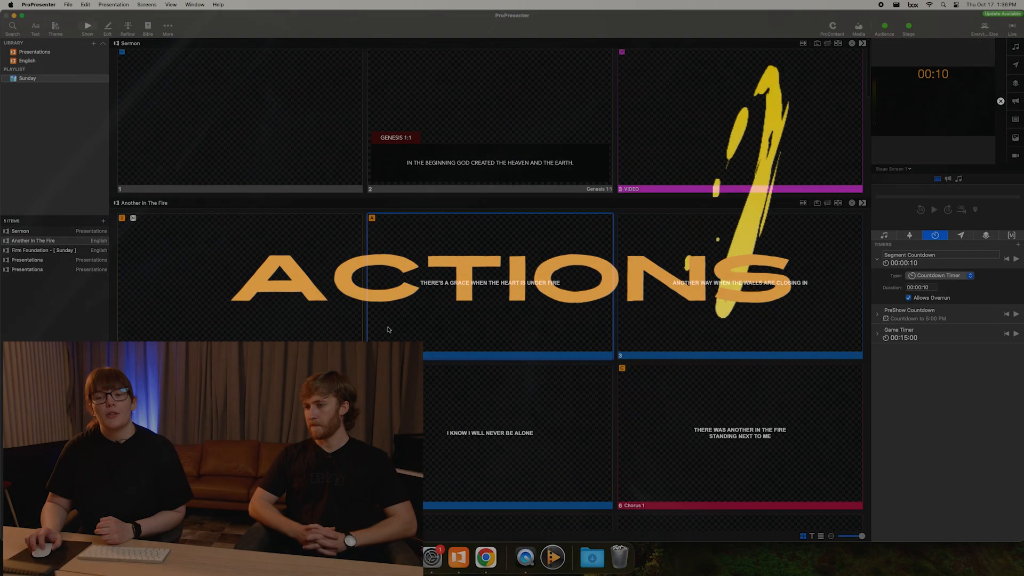
- Review the saved macros and the action types that can be added to the Verse 1 slide, such as Audience Look, Communication, Message and Timer
scroll(389, 331, "down", 2)
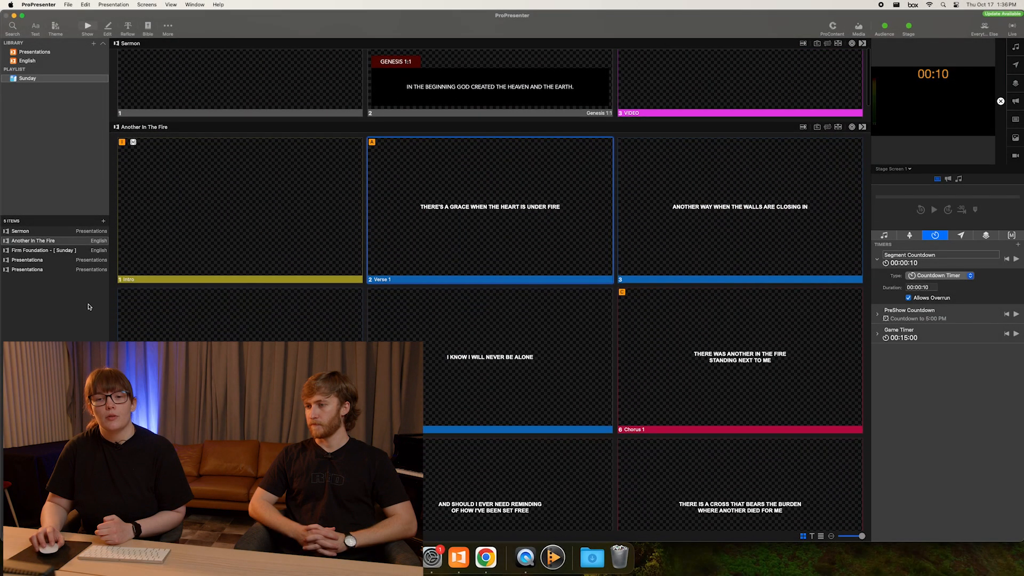
left_click(1011, 235)
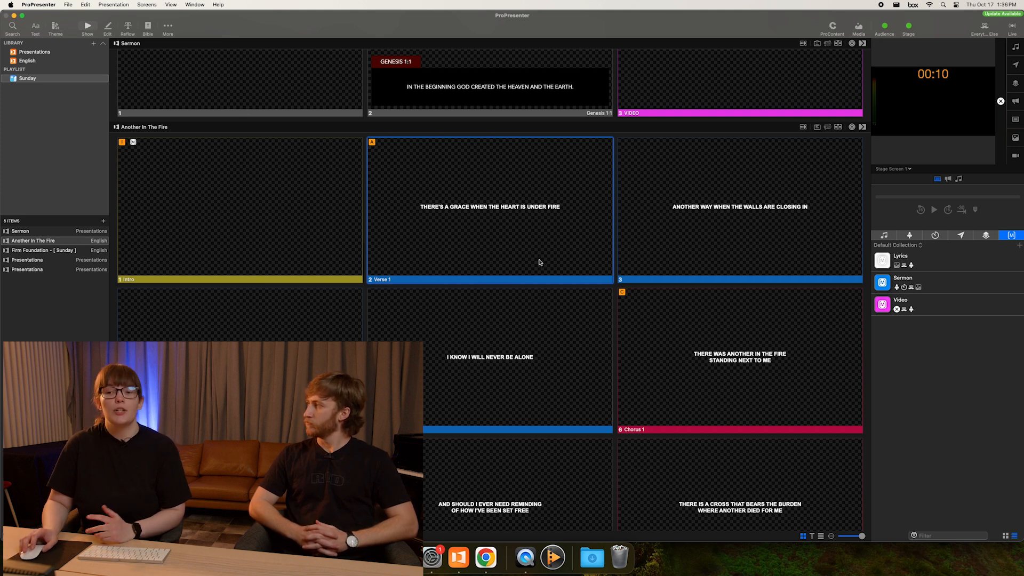
right_click(448, 241)
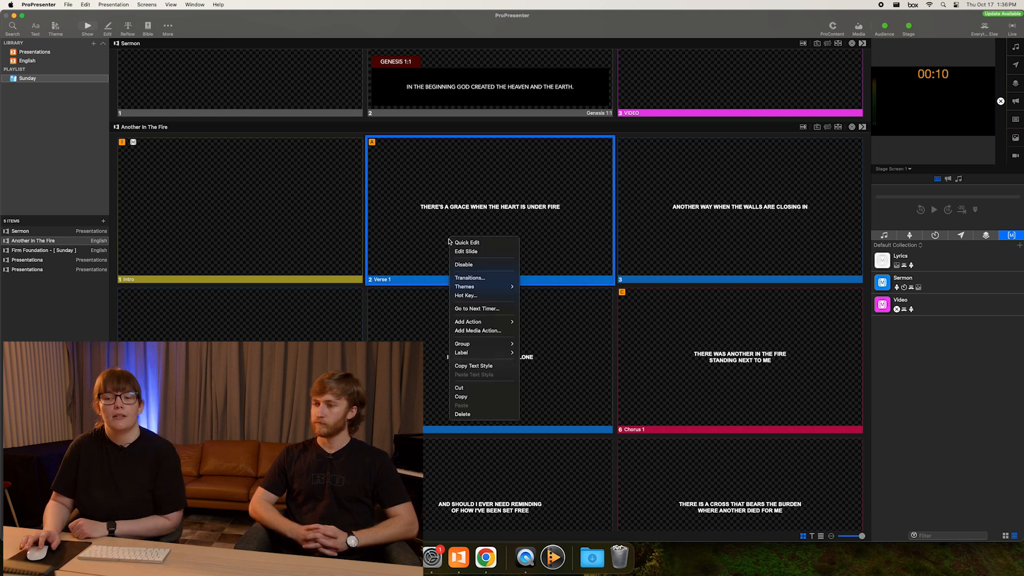
mouse_move(509, 324)
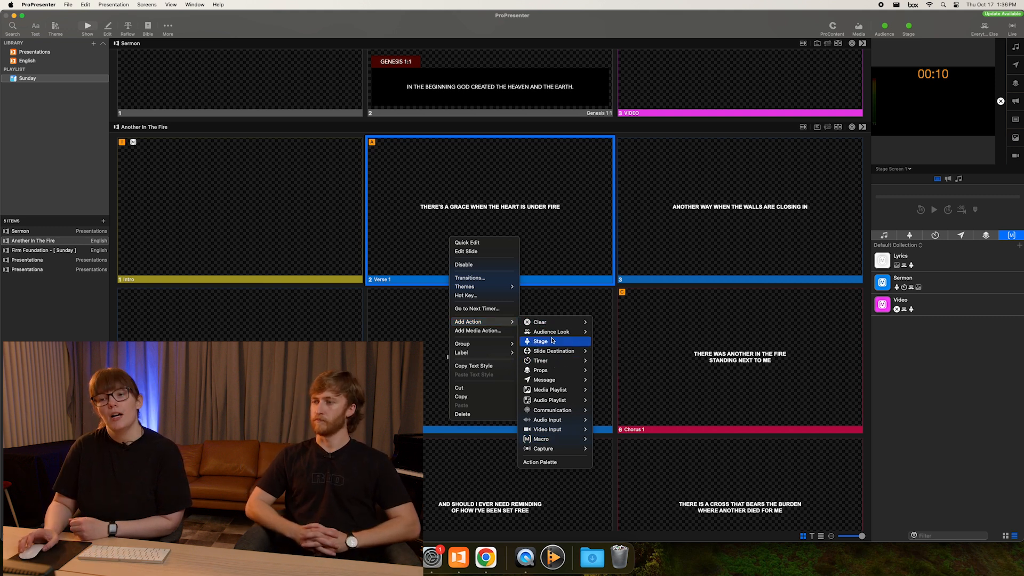
mouse_move(560, 332)
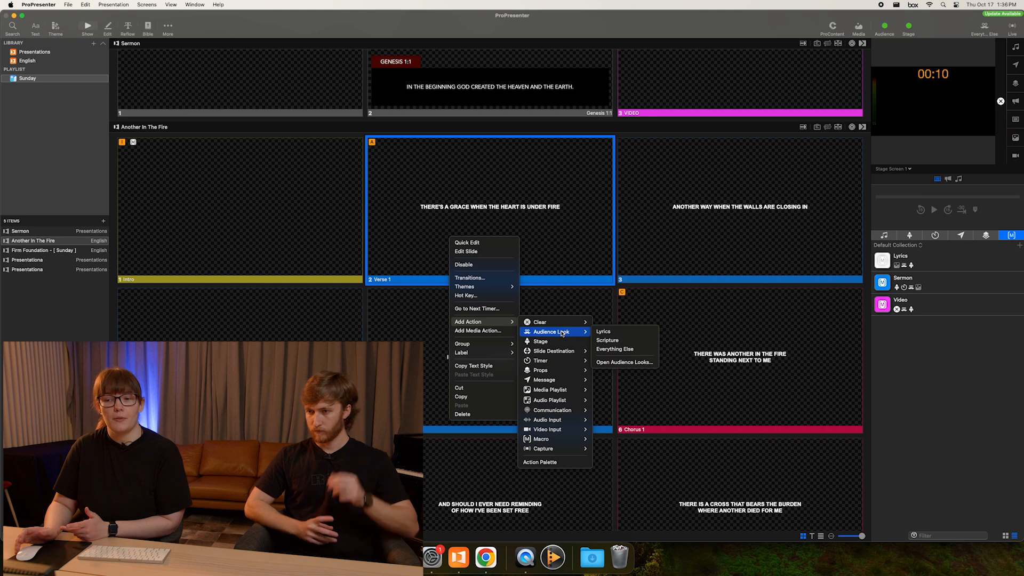
mouse_move(564, 414)
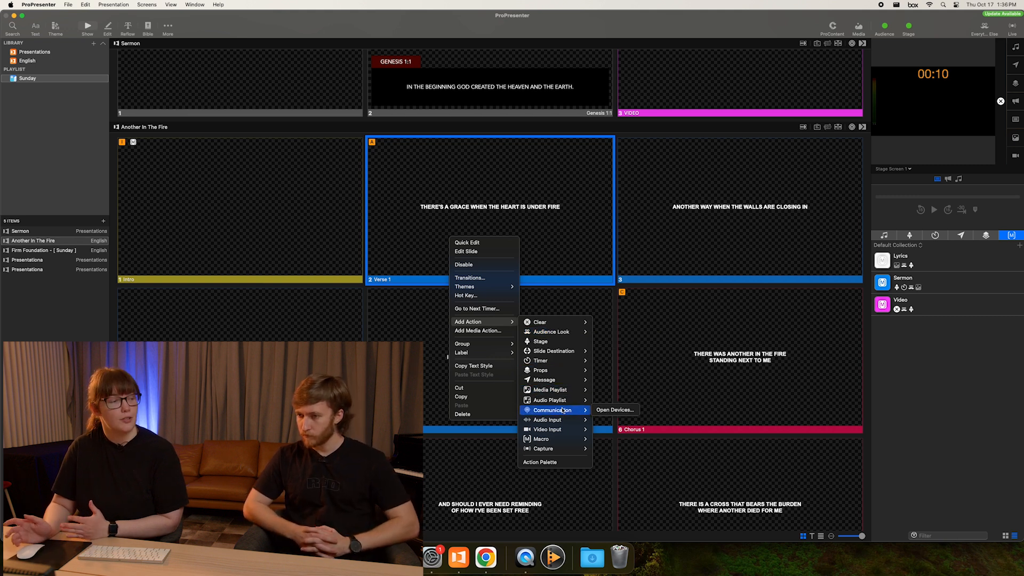
mouse_move(560, 380)
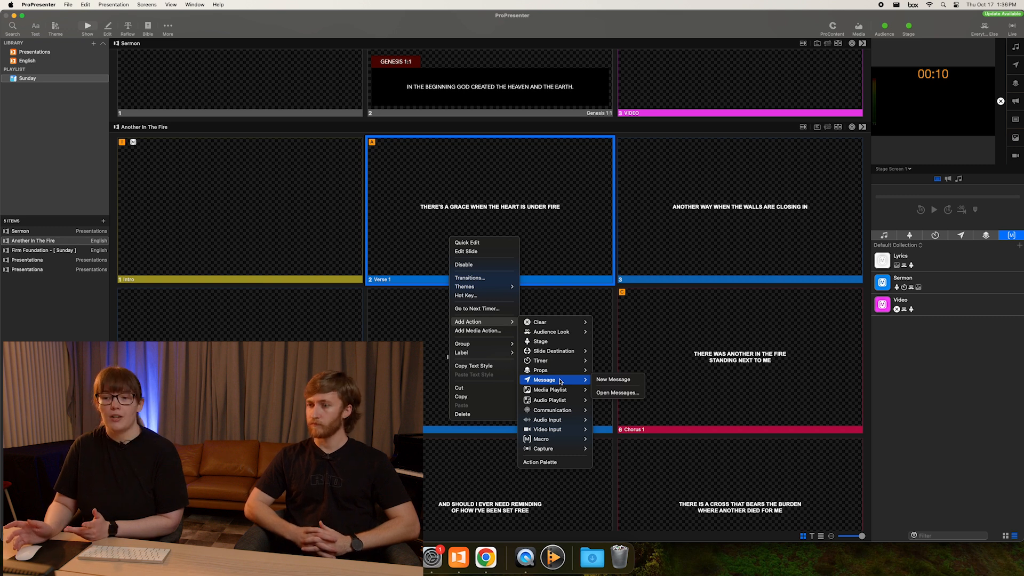
mouse_move(560, 361)
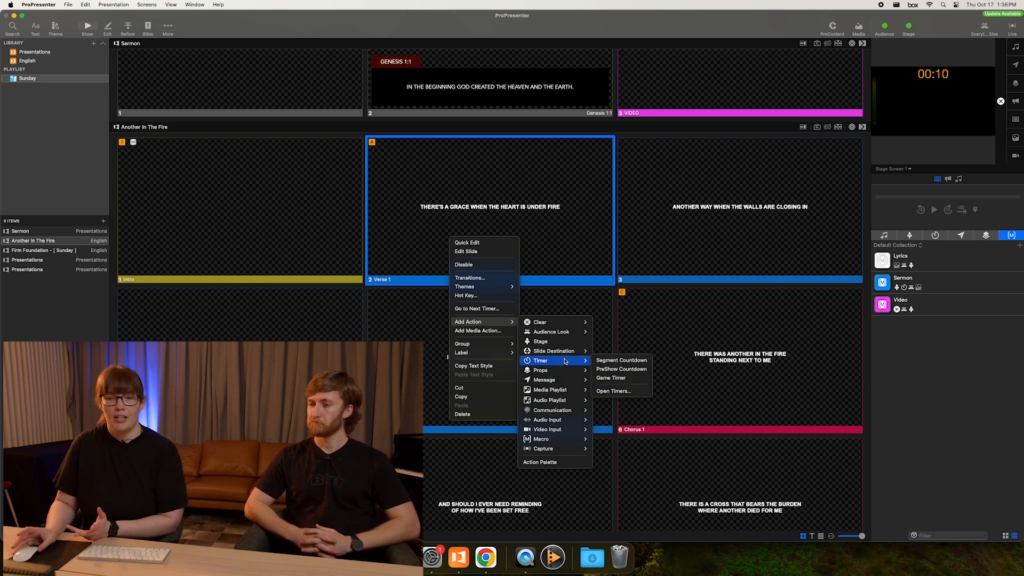
mouse_move(566, 350)
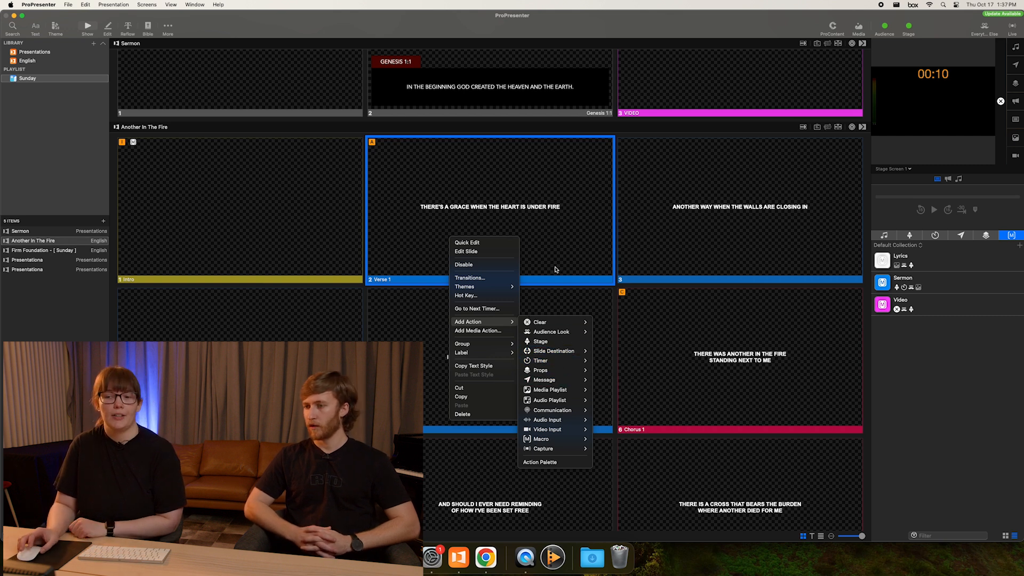
left_click(479, 233)
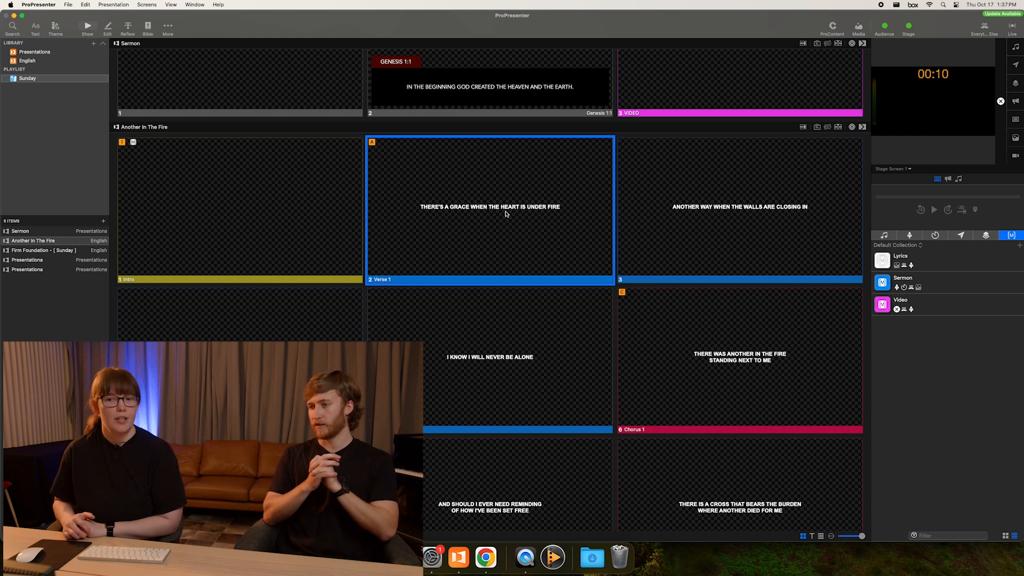
- Remove the Lyrics macro from the Intro slide of Another In The Fire and add a Clear Media action instead
right_click(203, 184)
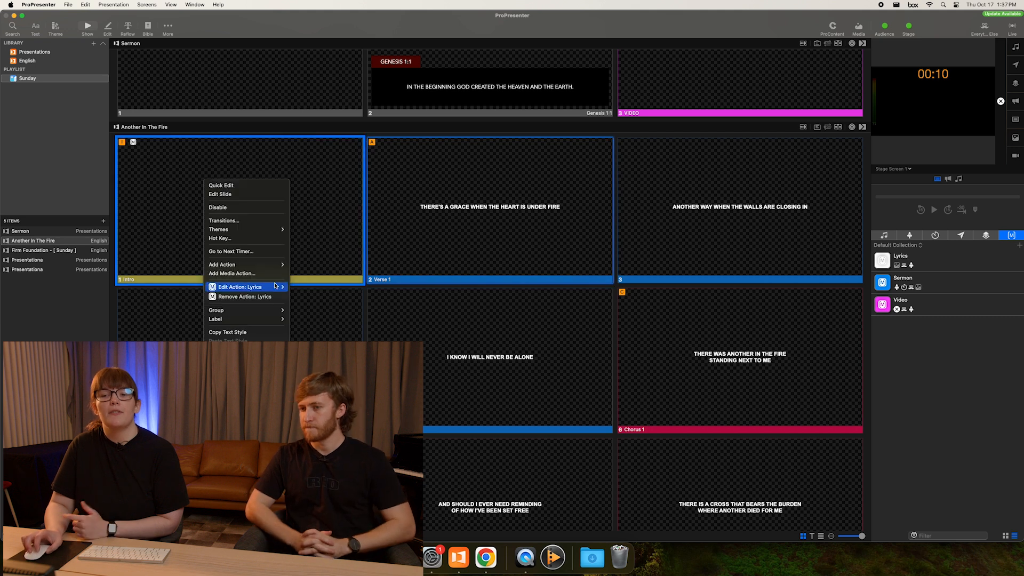
left_click(272, 297)
right_click(261, 216)
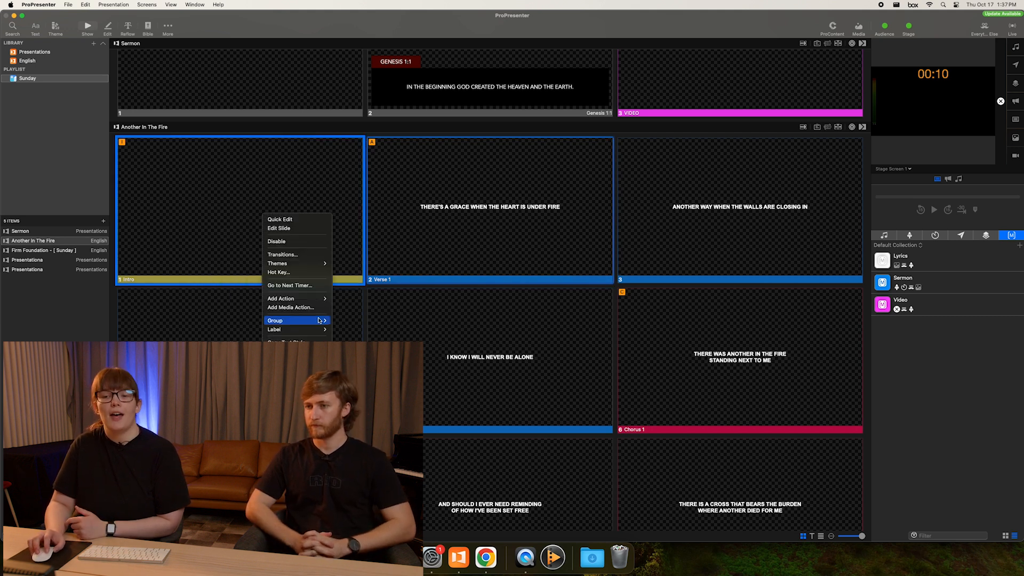
mouse_move(307, 298)
mouse_move(373, 299)
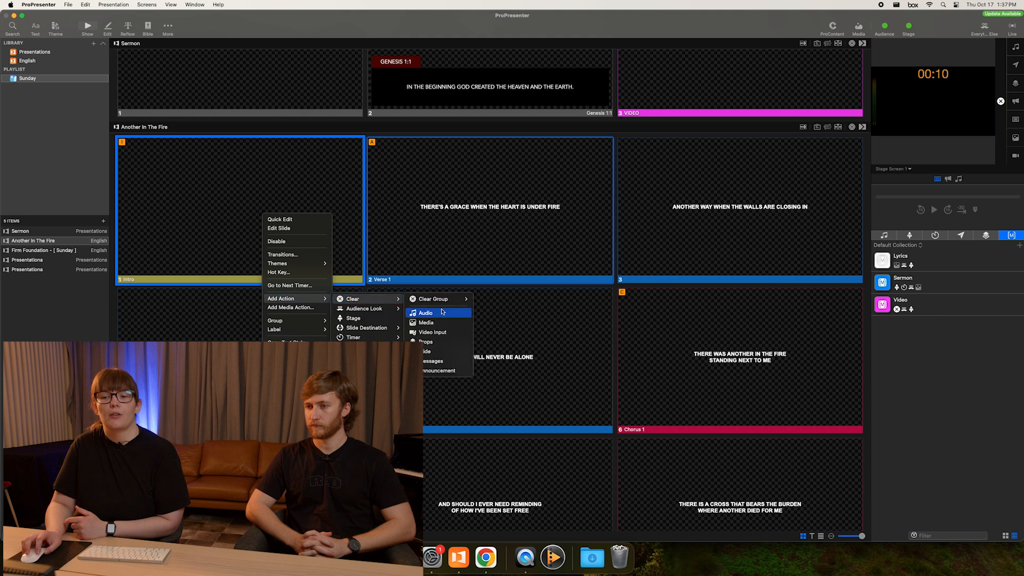
left_click(426, 322)
- Add an individual Audience Look action for the Lyrics look to the Intro slide
right_click(268, 223)
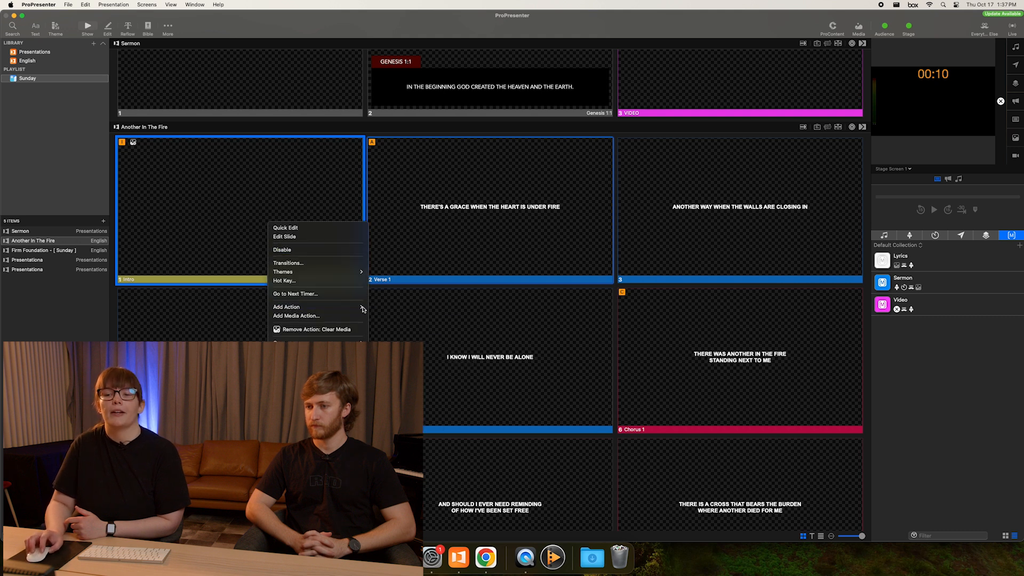
mouse_move(374, 309)
left_click(452, 316)
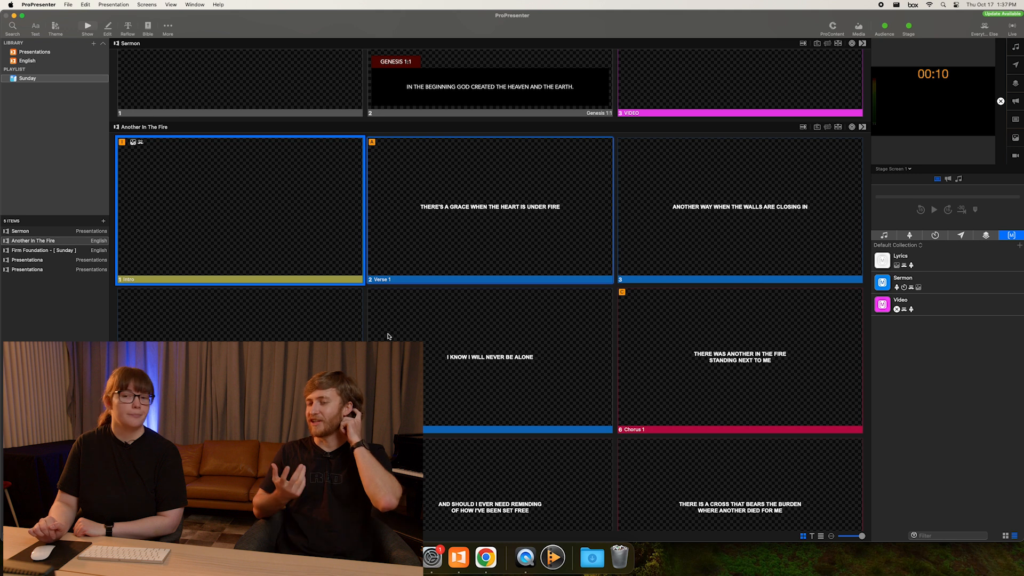
right_click(312, 251)
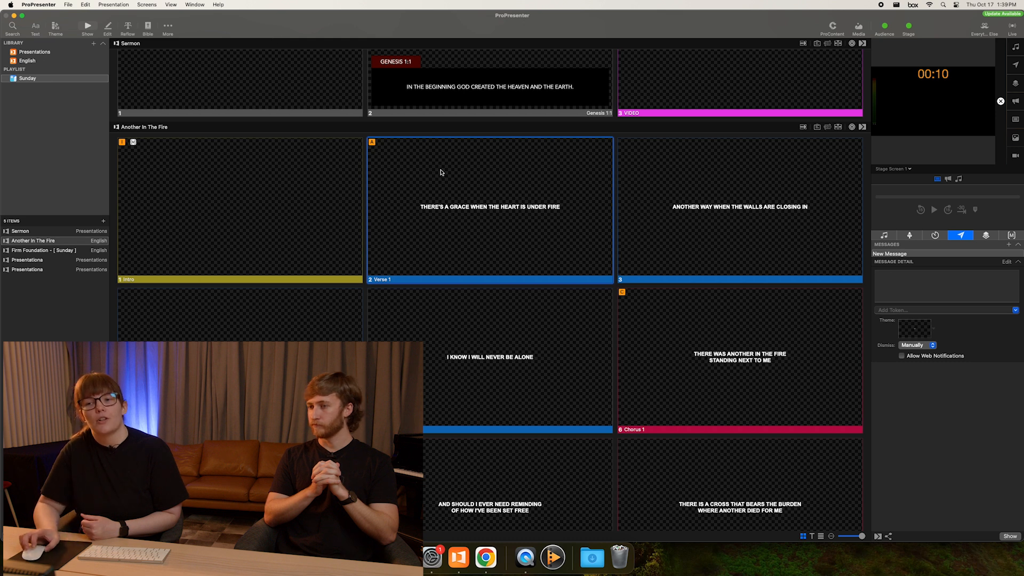
- Use the slide hot keys to send the Bridge, Chorus 1, Verse 1 and Intro slides live in turn
scroll(468, 185, "down", 3)
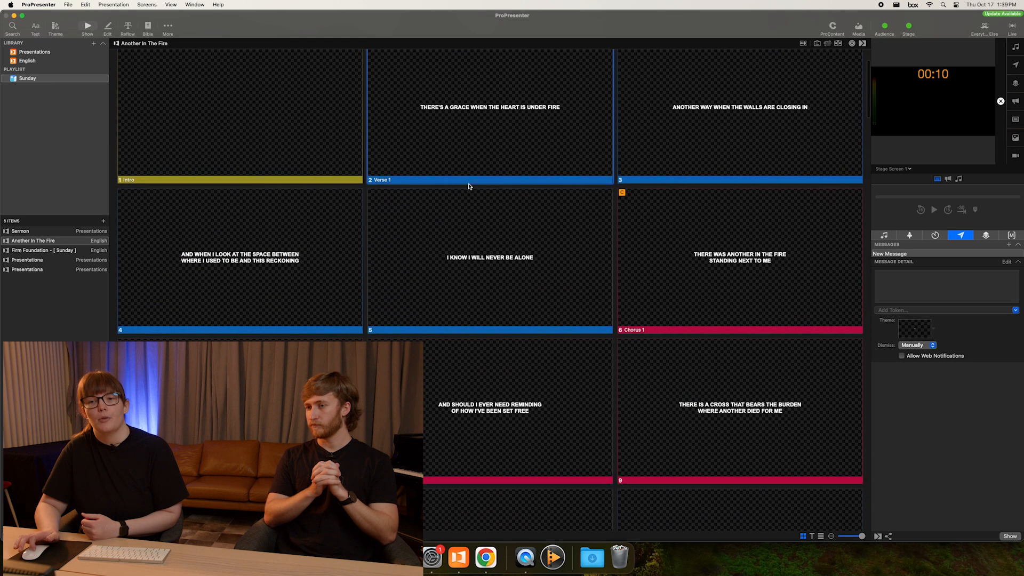
key("b")
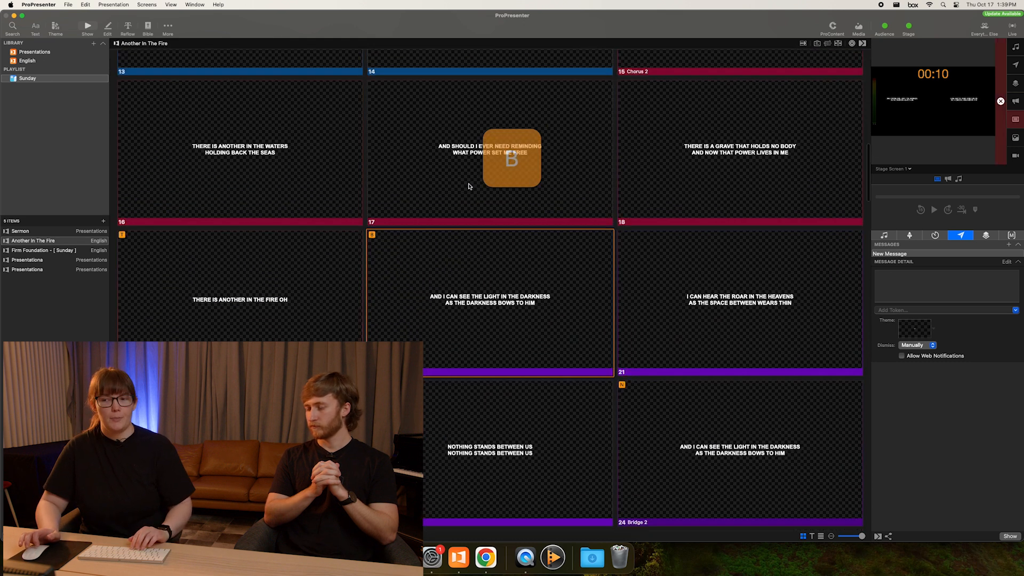
key("c")
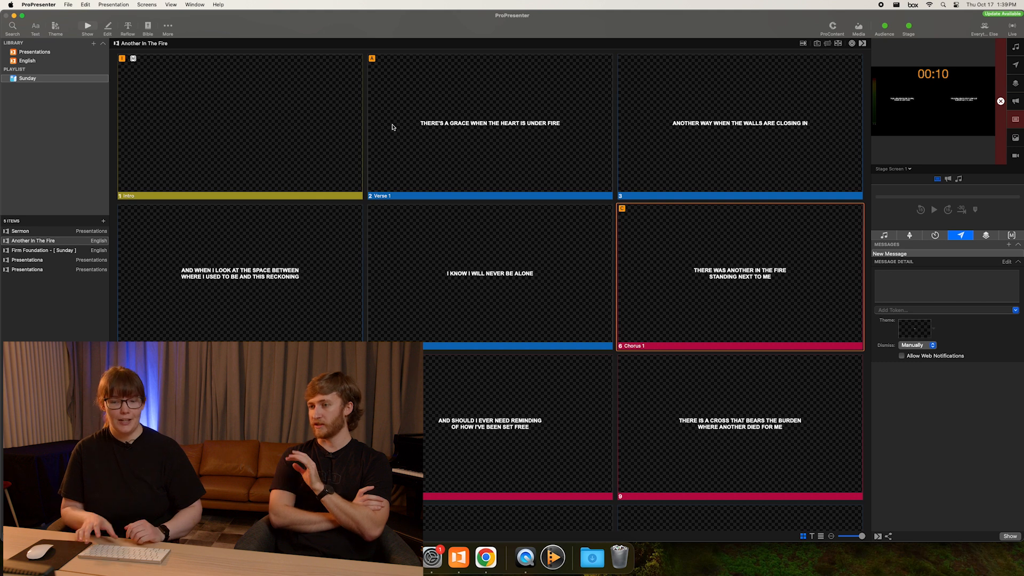
key("a")
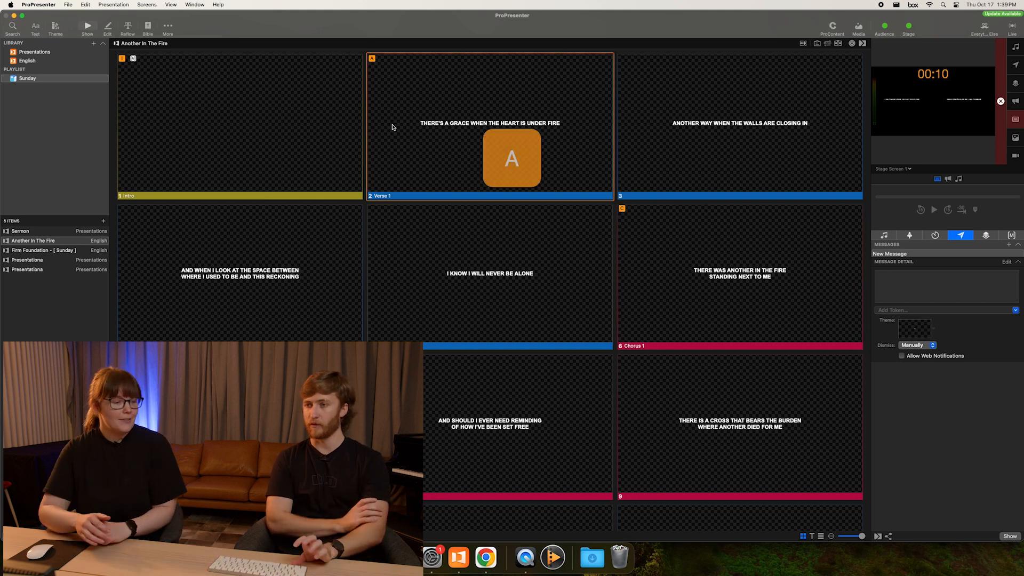
key("i")
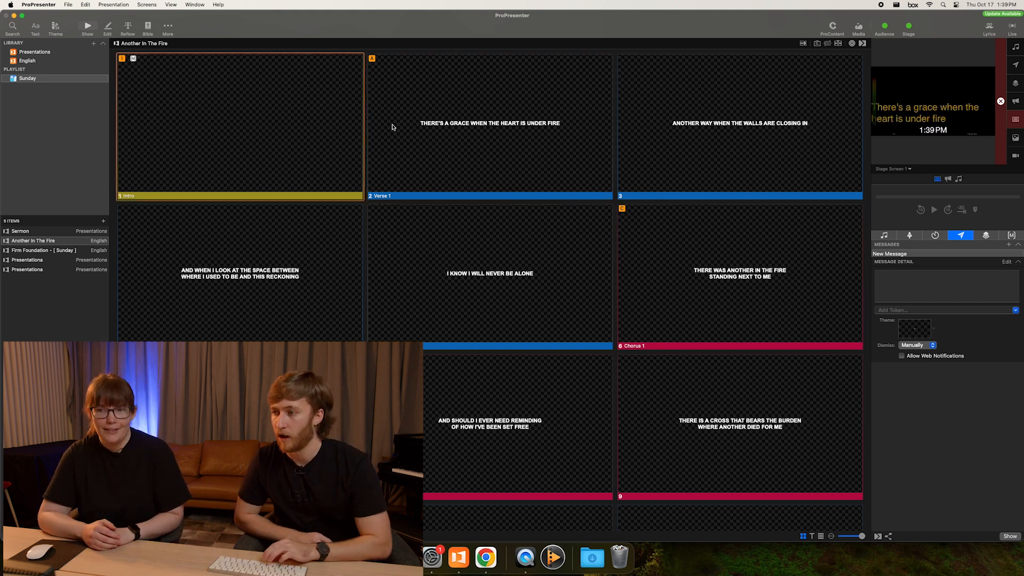
- Call up Verse 1, Chorus 1, the Bridge and Verse 3 live through their assigned hot keys, trying unassigned letters as well
key("a")
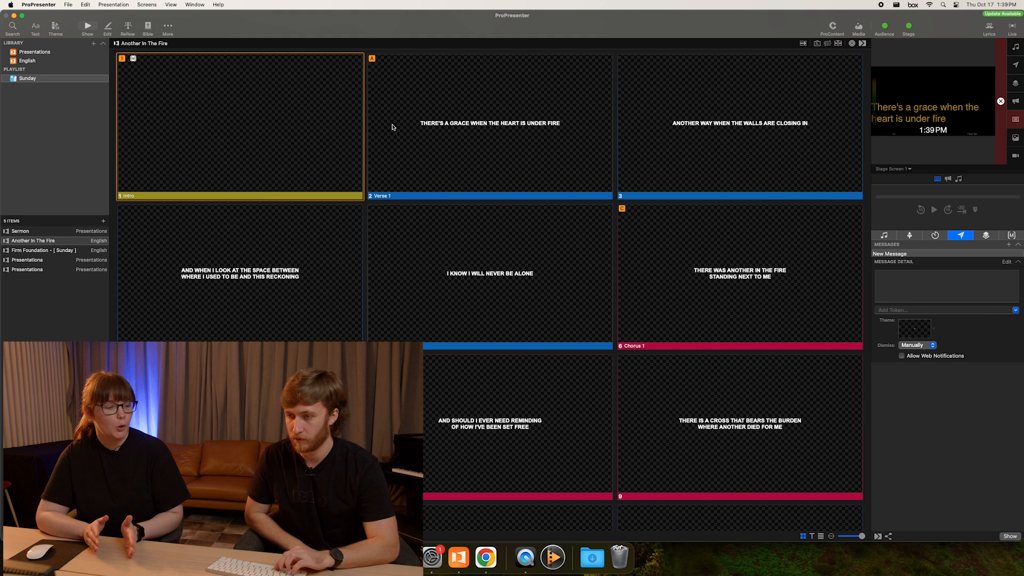
key("c")
key("b")
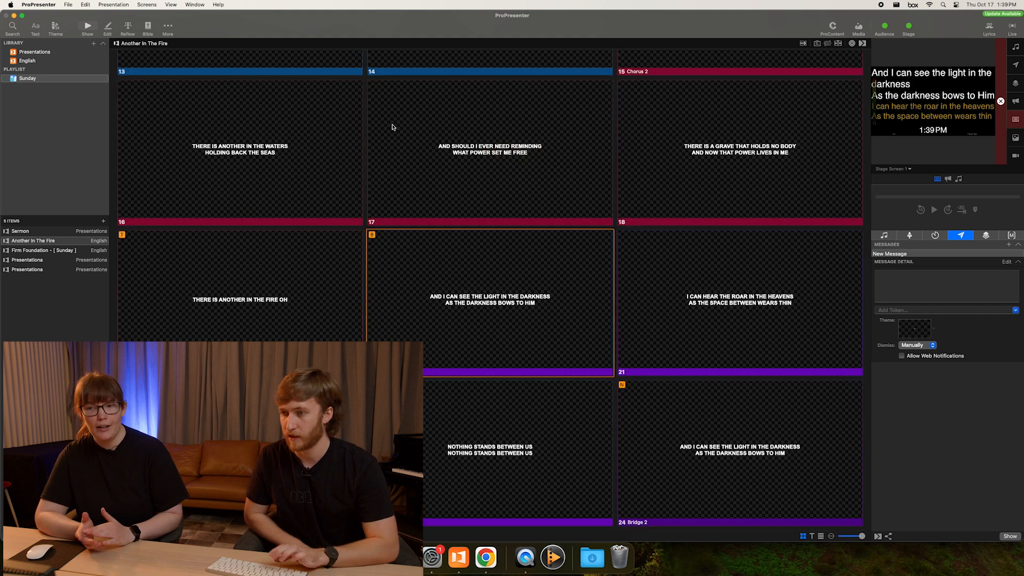
key("v")
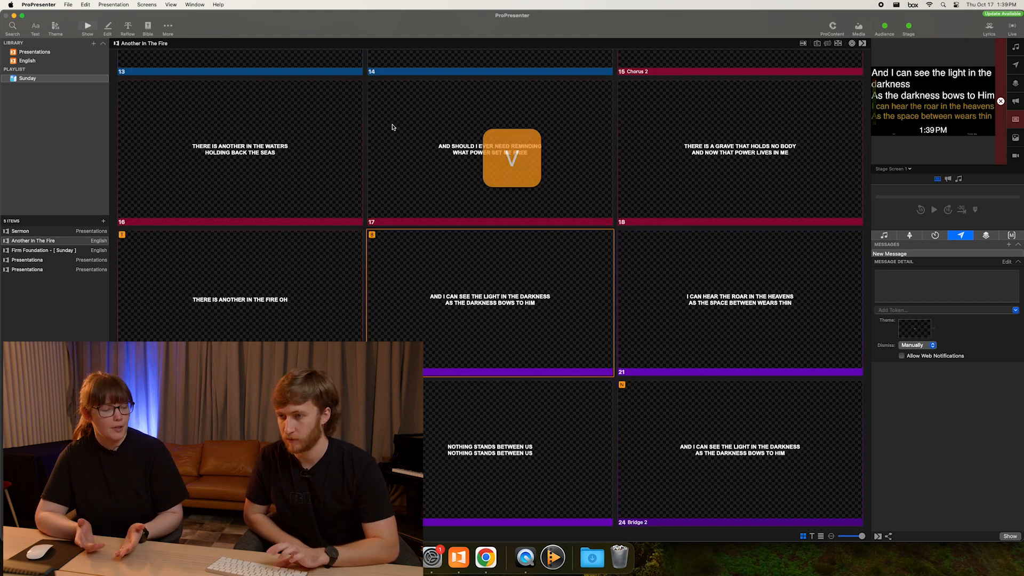
key("f")
key("d")
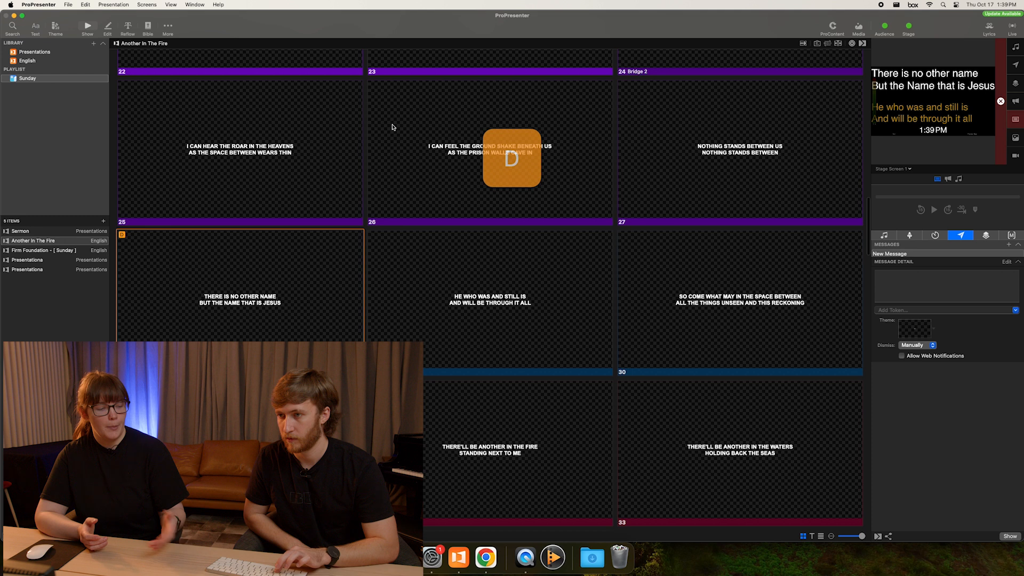
- Switch the live output between Verse 3 and Verse 1 by hot key, trying several other letters in between
key("s")
key("s")
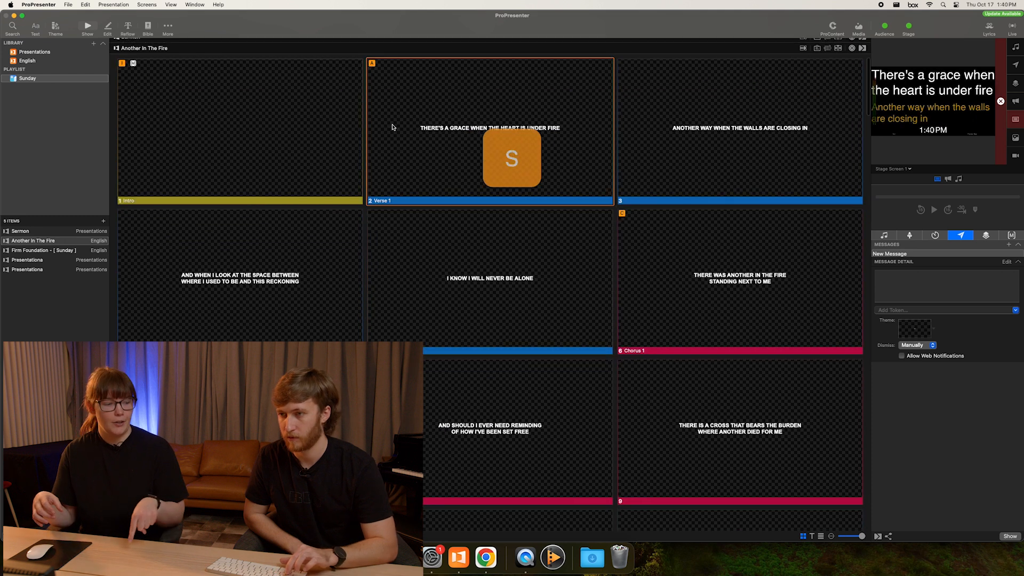
key("d")
key("g")
key("h")
key("k")
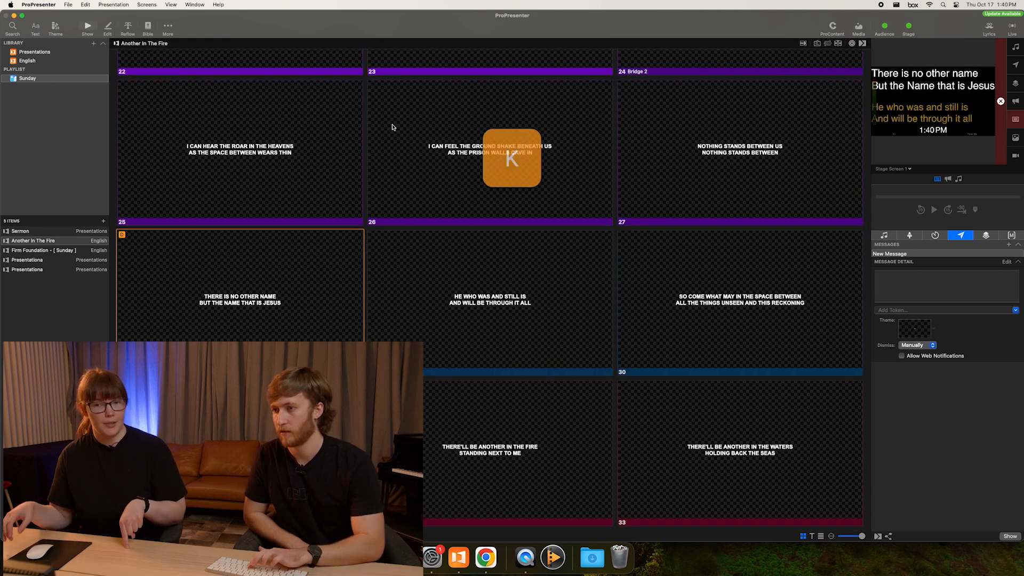
key("d")
key("a")
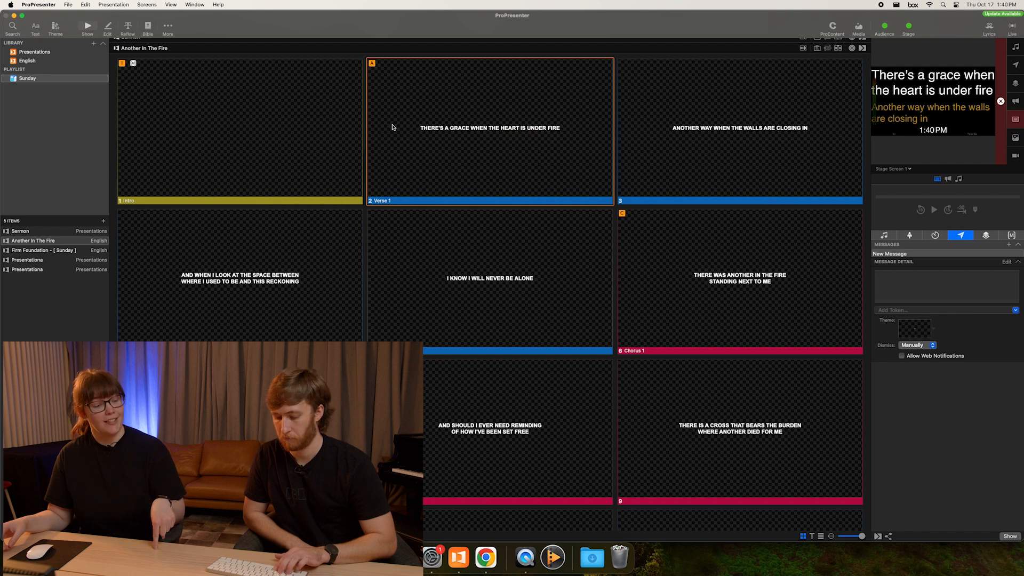
- Alternate the live output between Chorus 2 and the "There'll be another in the fire" slide using their hot keys
key("x")
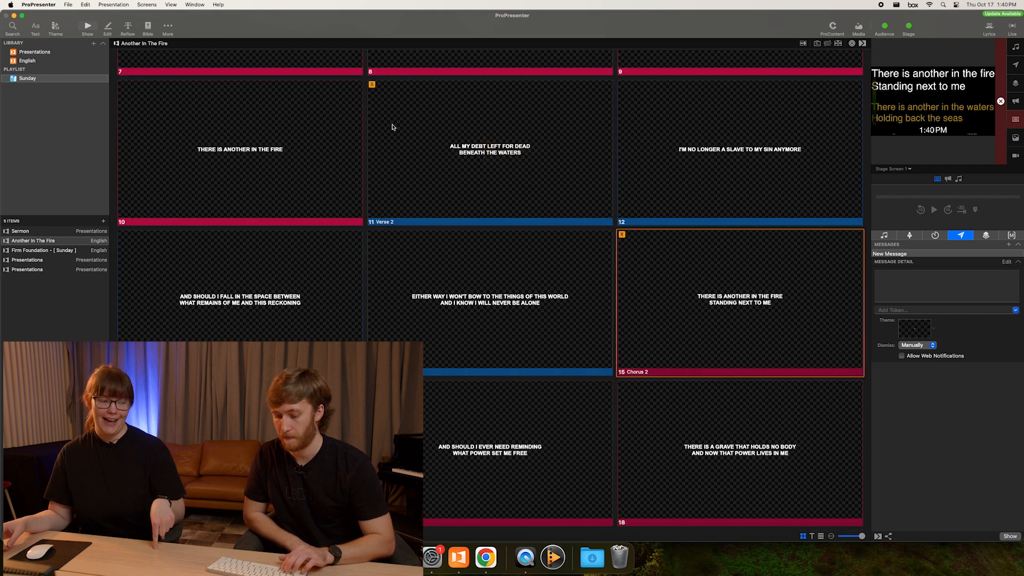
key("c")
key("x")
key("z")
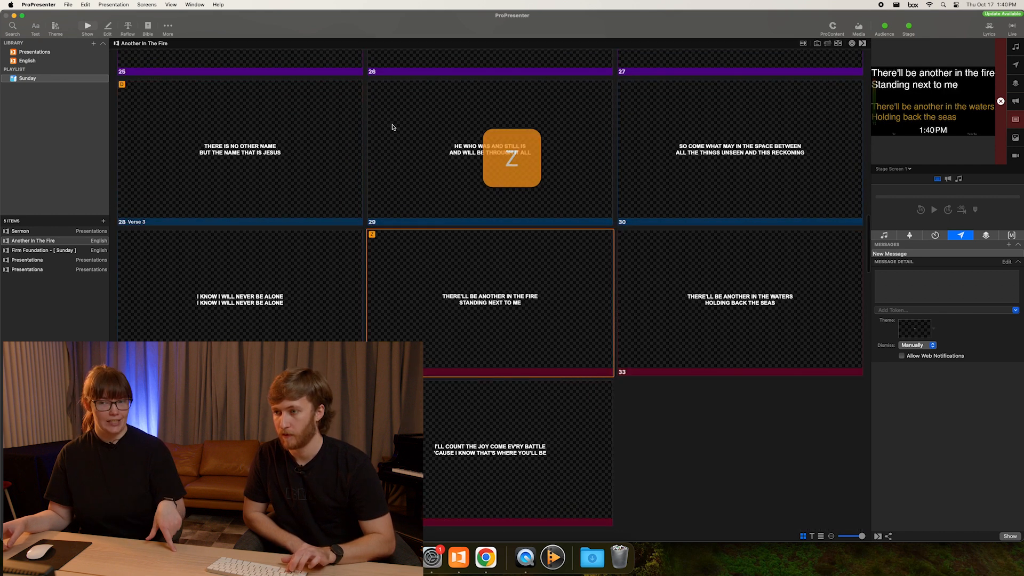
key("x")
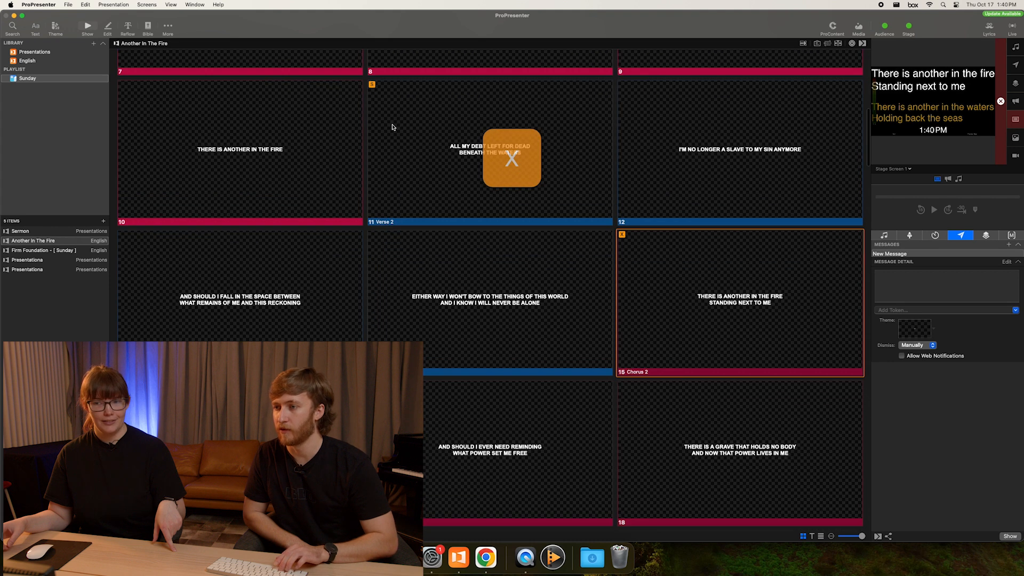
key("z")
key("x")
key("z")
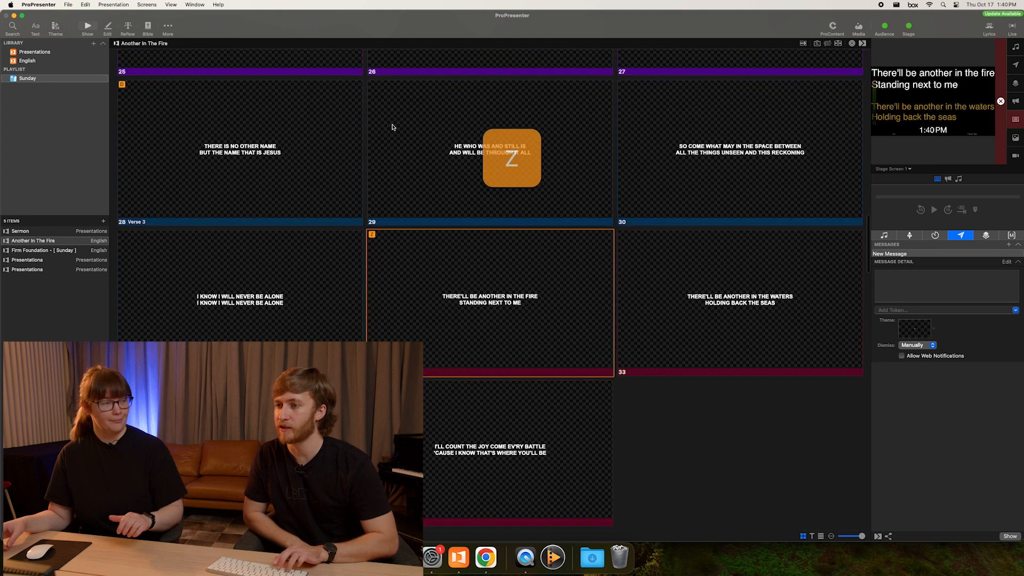